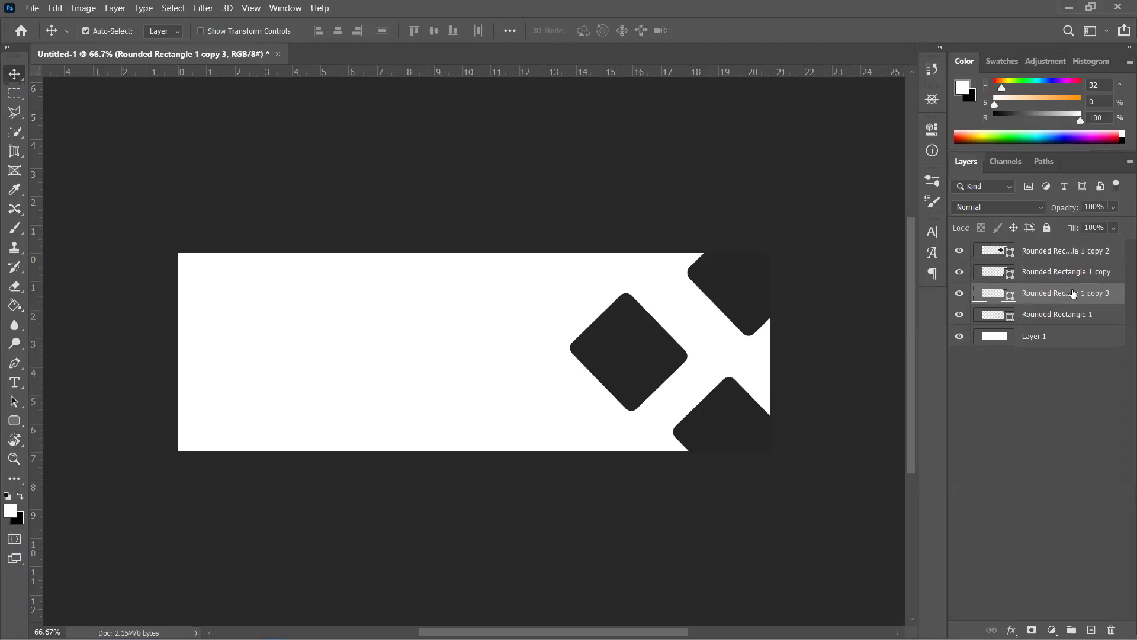
{"action": "right_click", "coordinate": [1048, 293]}
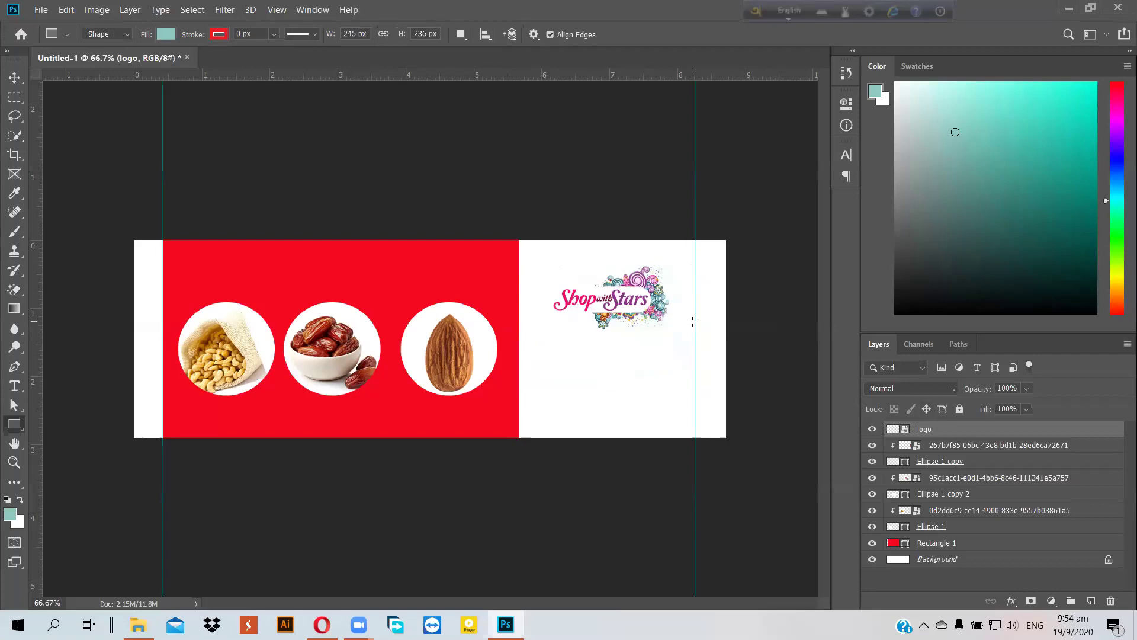
- Move the logo layer up to Y 97 px with Free Transform and commit the transform
{"action": "key", "text": "ctrl+t"}
{"action": "key", "text": "Up"}
{"action": "key", "text": "Up"}
{"action": "key", "text": "Up"}
{"action": "key", "text": "Up"}
{"action": "key", "text": "Up"}
{"action": "key", "text": "Up"}
{"action": "key", "text": "Up"}
{"action": "key", "text": "Up"}
{"action": "key", "text": "Up"}
{"action": "key", "text": "Up"}
{"action": "key", "text": "Up"}
{"action": "key", "text": "Up"}
{"action": "key", "text": "Up"}
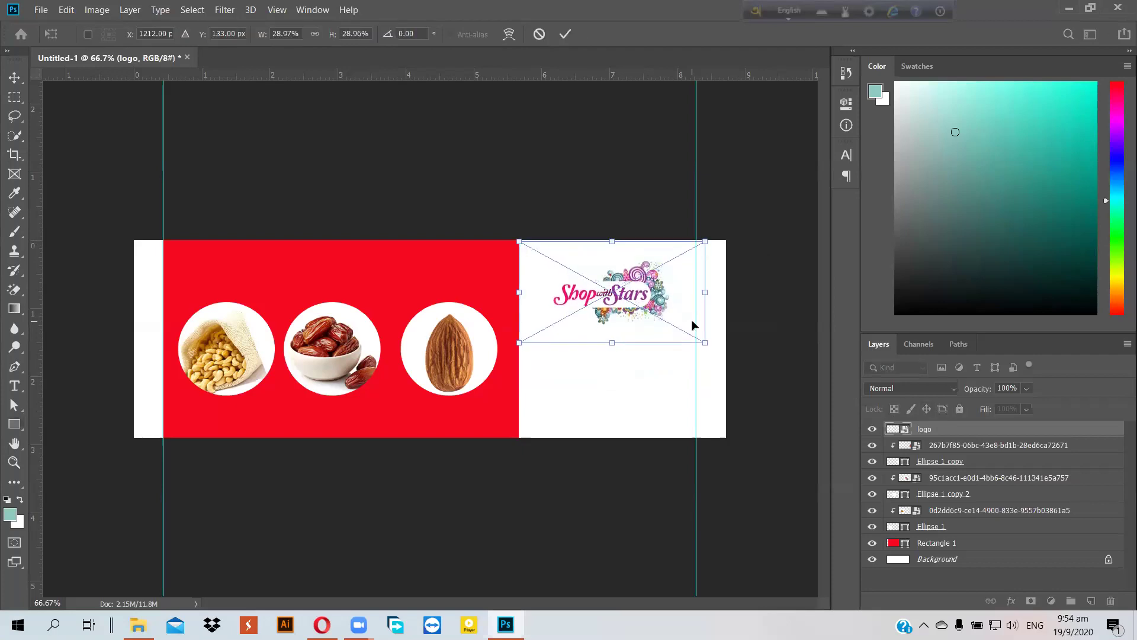
{"action": "key", "text": "Up"}
{"action": "key", "text": "Up"}
{"action": "key", "text": "Up"}
{"action": "key", "text": "Up"}
{"action": "key", "text": "Up"}
{"action": "key", "text": "Up"}
{"action": "key", "text": "Up"}
{"action": "key", "text": "Up"}
{"action": "key", "text": "Up"}
{"action": "key", "text": "Up"}
{"action": "key", "text": "Up"}
{"action": "key", "text": "Up"}
{"action": "key", "text": "Up"}
{"action": "key", "text": "Up"}
{"action": "key", "text": "Up"}
{"action": "key", "text": "Up"}
{"action": "key", "text": "Up"}
{"action": "key", "text": "Up"}
{"action": "key", "text": "Up"}
{"action": "key", "text": "Up"}
{"action": "key", "text": "Up"}
{"action": "key", "text": "Up"}
{"action": "key", "text": "Up"}
{"action": "key", "text": "Up"}
{"action": "key", "text": "Up"}
{"action": "key", "text": "Up"}
{"action": "key", "text": "Up"}
{"action": "key", "text": "Up"}
{"action": "key", "text": "Up"}
{"action": "key", "text": "Up"}
{"action": "key", "text": "Up"}
{"action": "key", "text": "Up"}
{"action": "key", "text": "Up"}
{"action": "key", "text": "Up"}
{"action": "key", "text": "Up"}
{"action": "key", "text": "Up"}
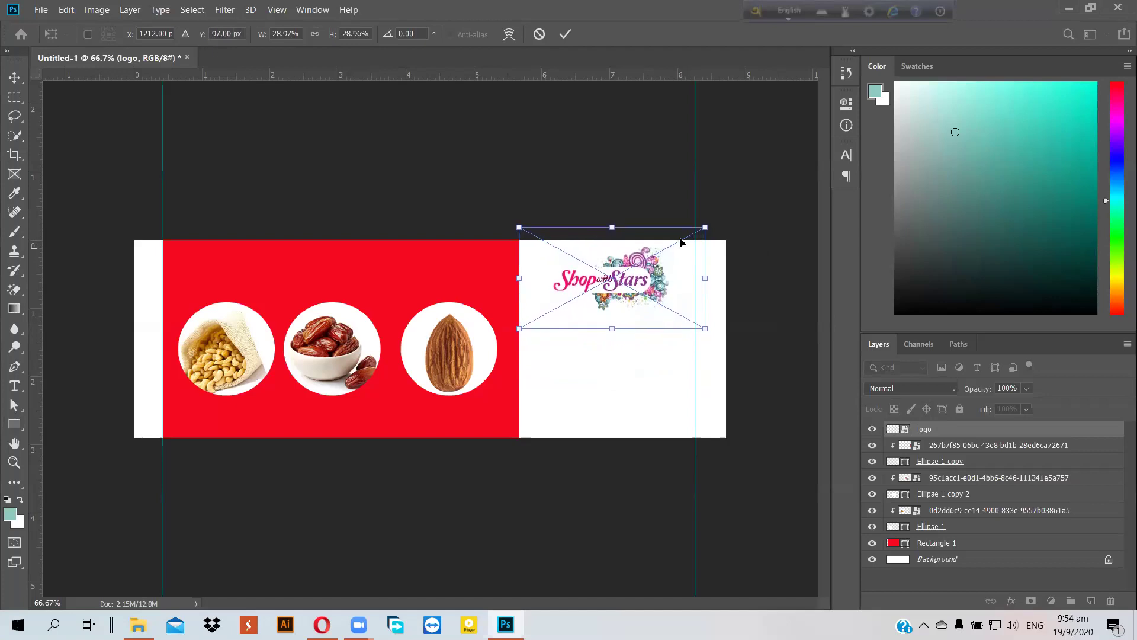
{"action": "left_click", "coordinate": [566, 34]}
{"action": "key", "text": "u"}
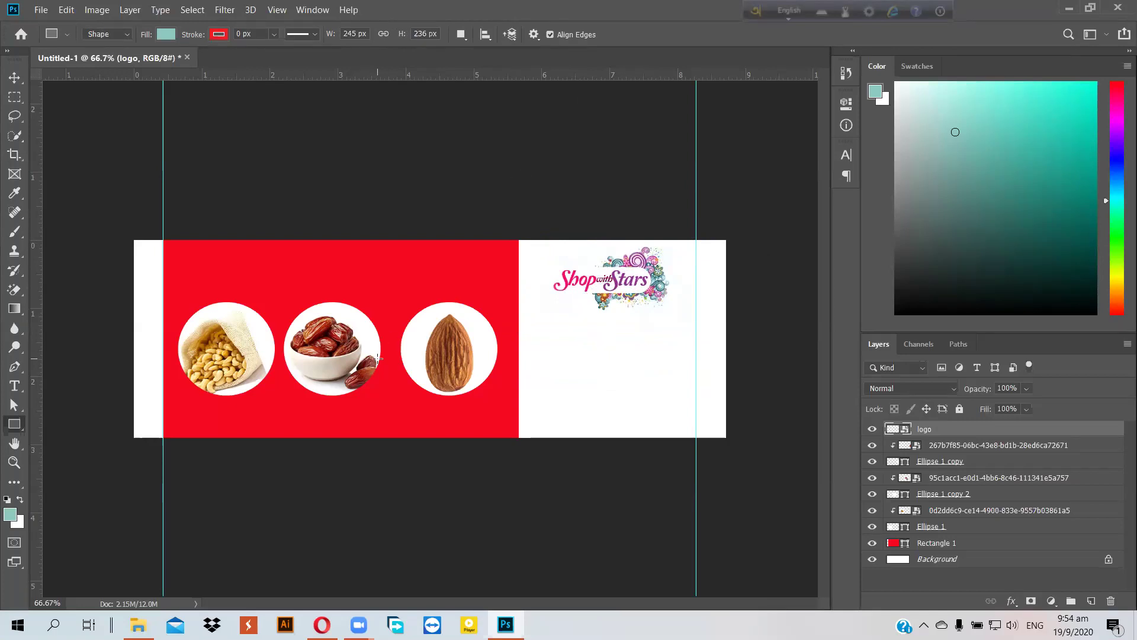
{"action": "left_click", "coordinate": [14, 78]}
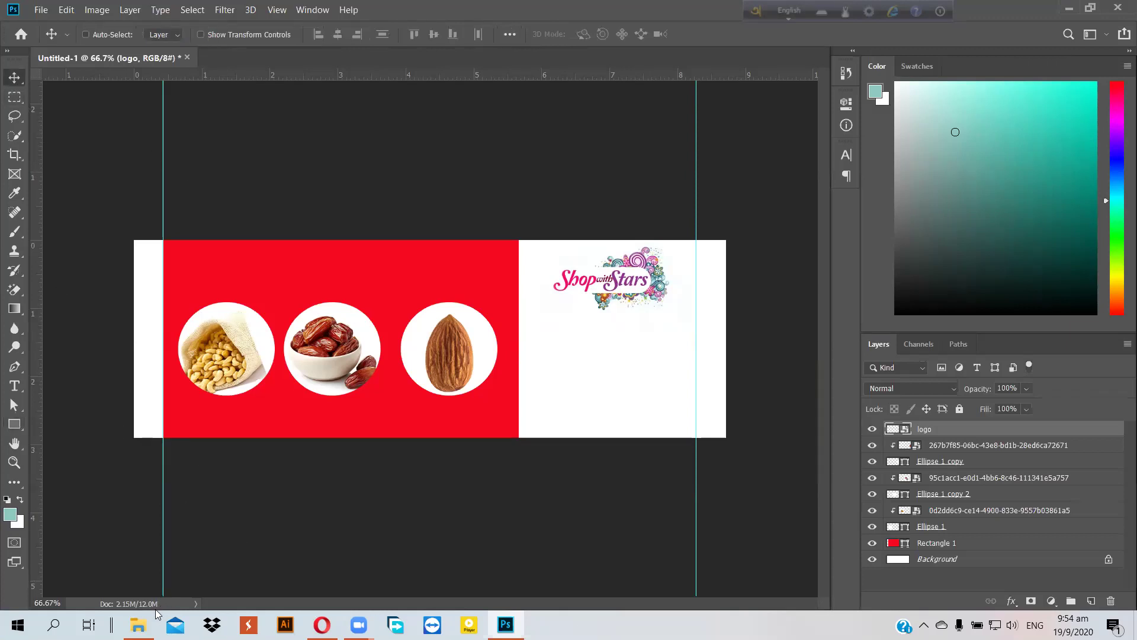
- Switch to the Opera browser, close the dates photo in WhatsApp Web and examine the images and text shared in the group chat
{"action": "mouse_move", "coordinate": [138, 624]}
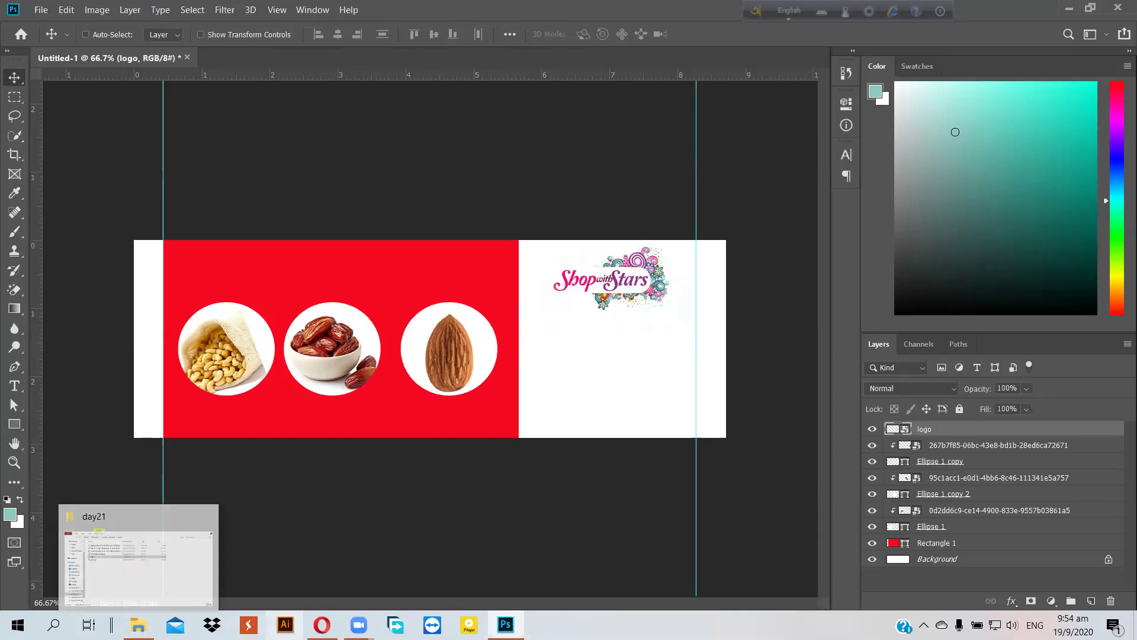
{"action": "mouse_move", "coordinate": [322, 625]}
{"action": "left_click", "coordinate": [321, 557]}
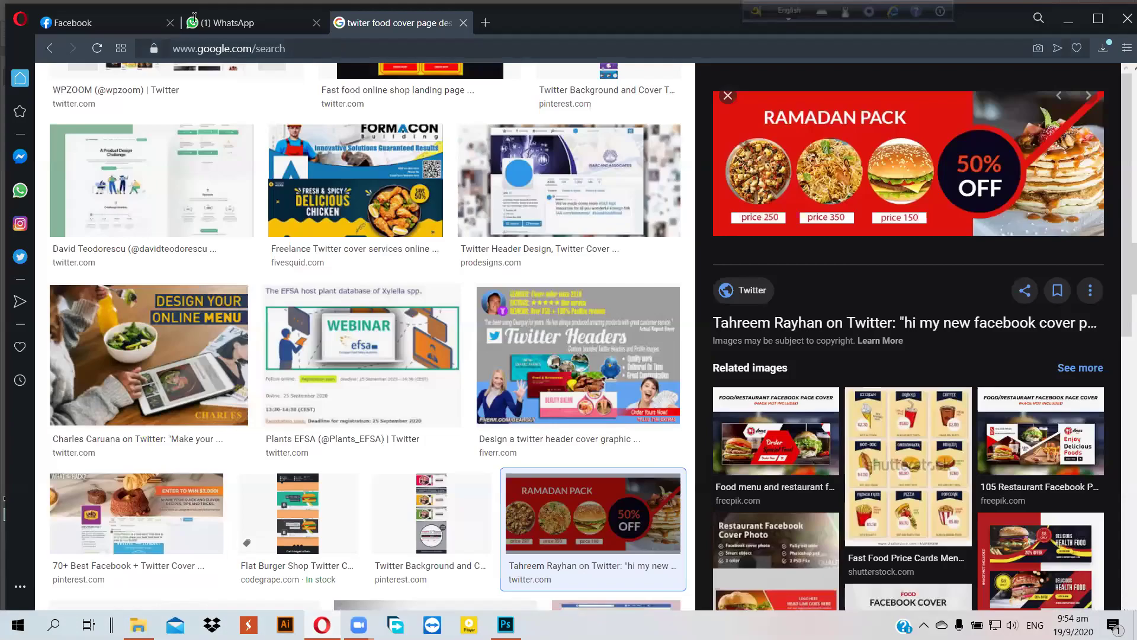
{"action": "left_click", "coordinate": [231, 23]}
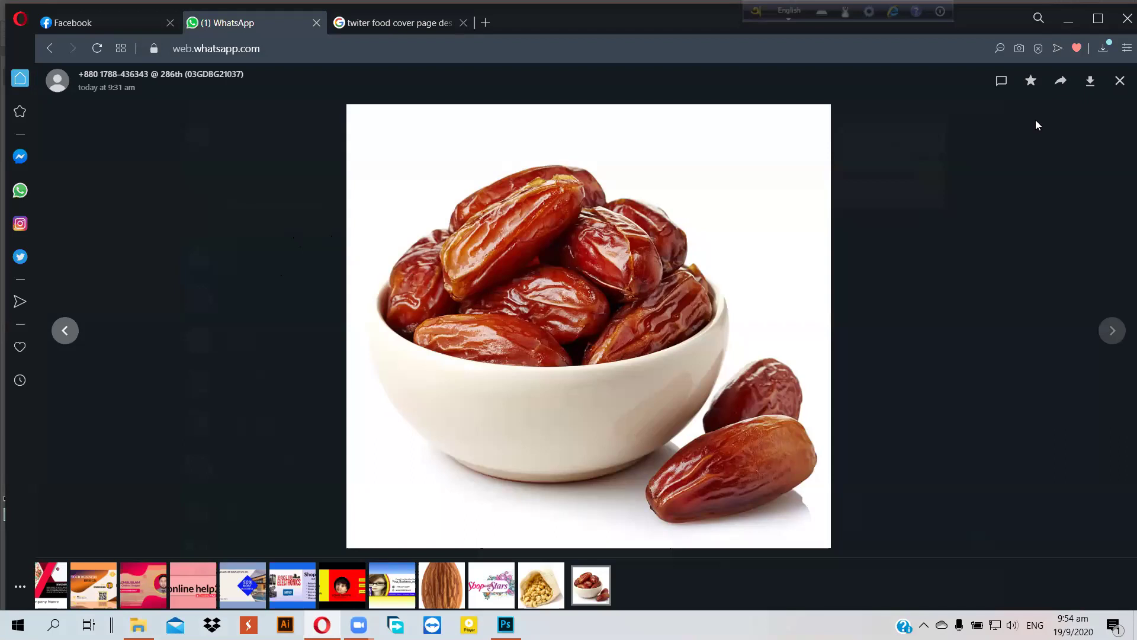
{"action": "left_click", "coordinate": [1119, 81]}
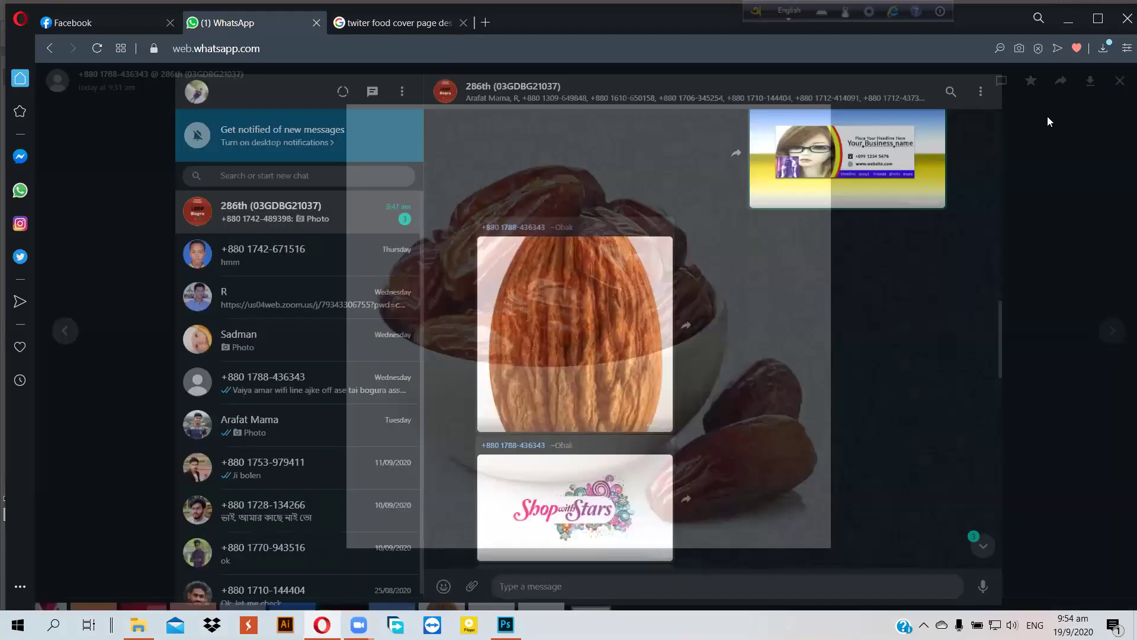
{"action": "scroll", "coordinate": [750, 227], "scroll_direction": "down", "scroll_amount": 8}
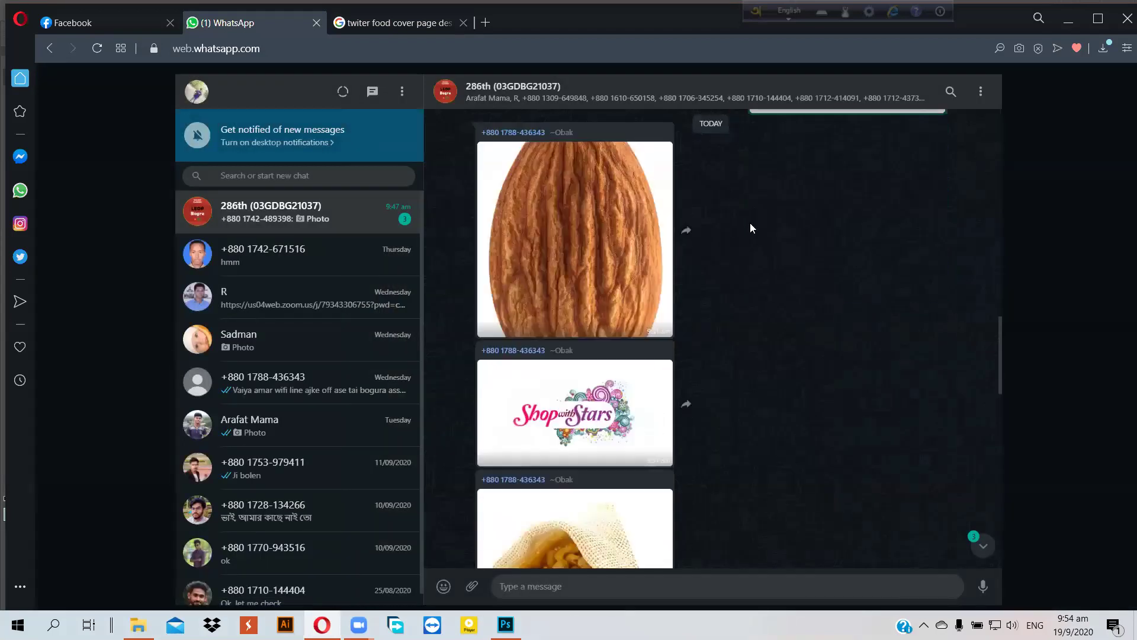
{"action": "scroll", "coordinate": [750, 227], "scroll_direction": "down", "scroll_amount": 8}
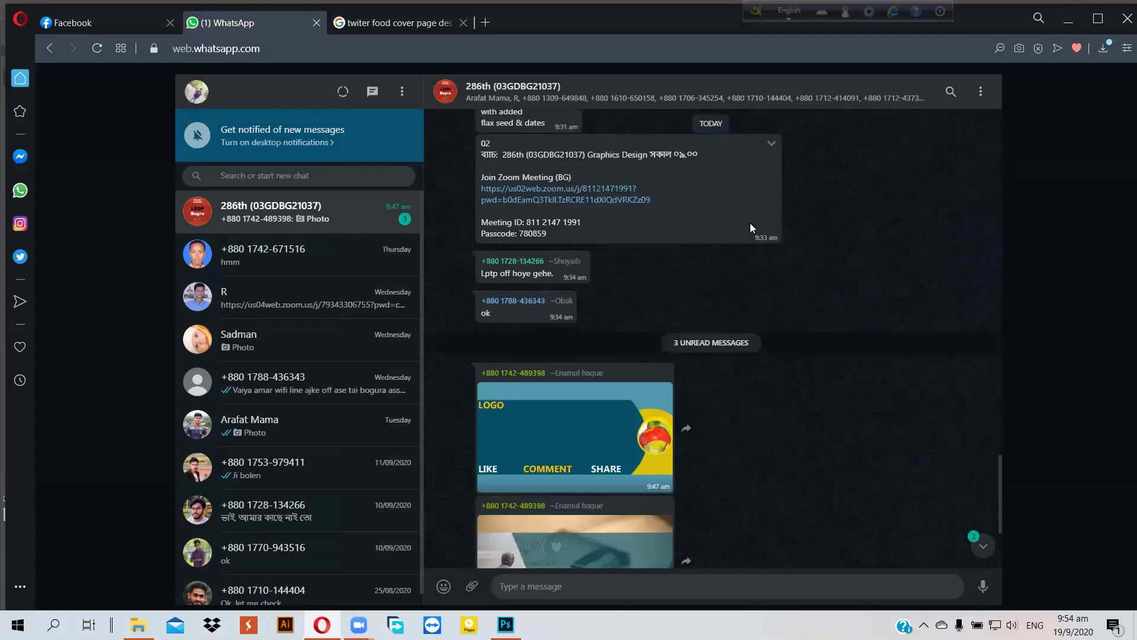
{"action": "scroll", "coordinate": [749, 227], "scroll_direction": "up", "scroll_amount": 2}
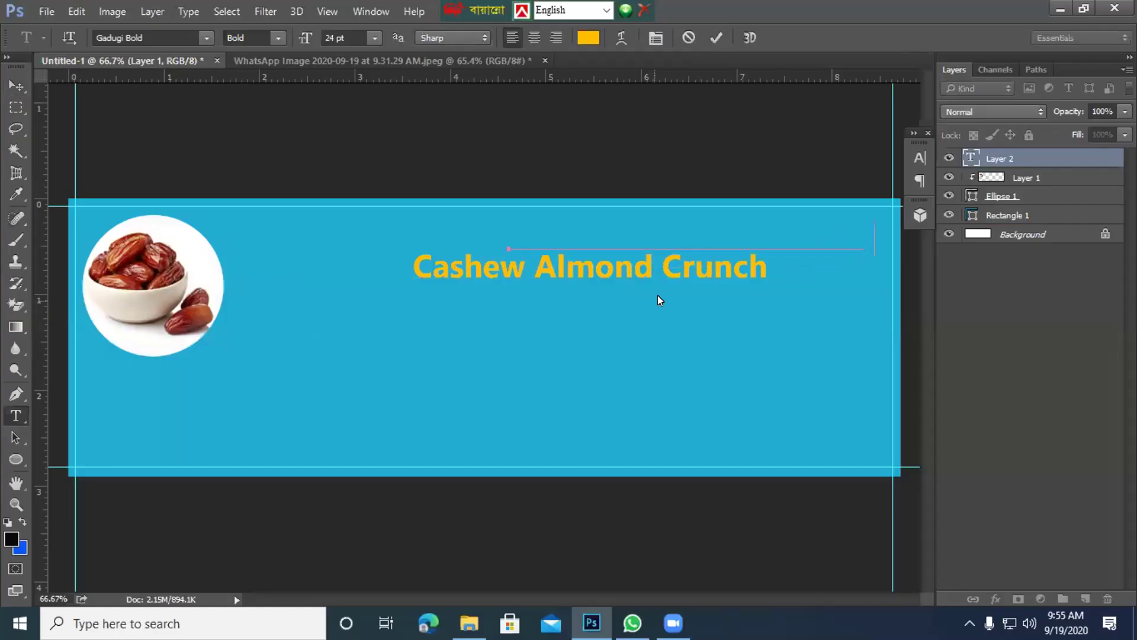
- Position the "Cashew Almond Crunch" text at the upper-right corner of the blue banner
{"action": "key", "text": "ctrl+shift+r"}
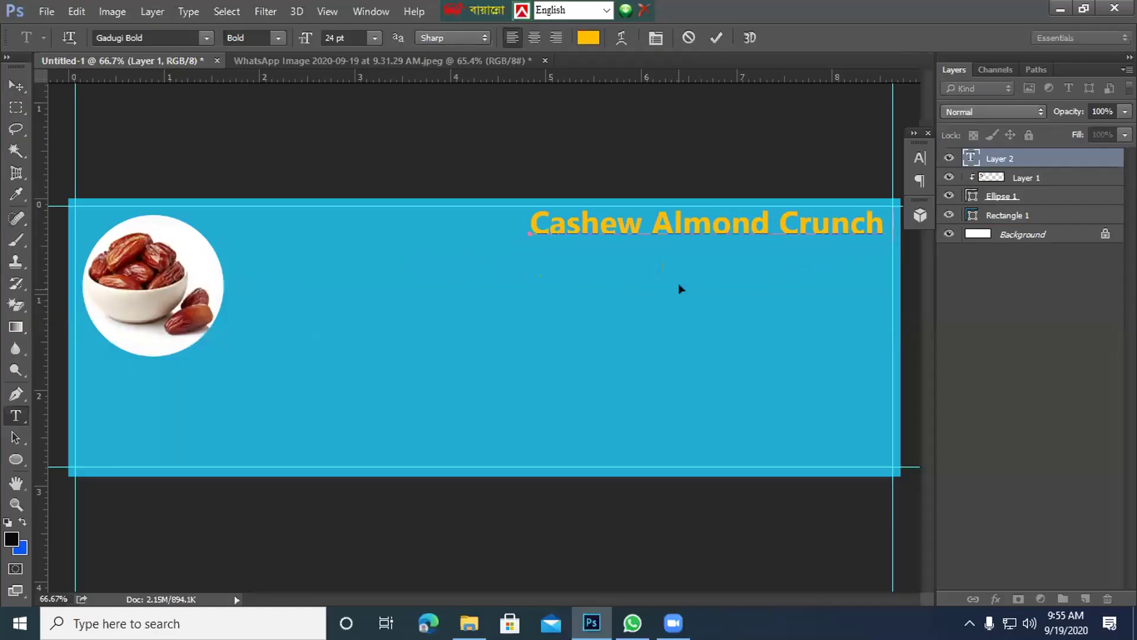
{"action": "left_click_drag", "start_coordinate": [681, 285], "coordinate": [685, 291]}
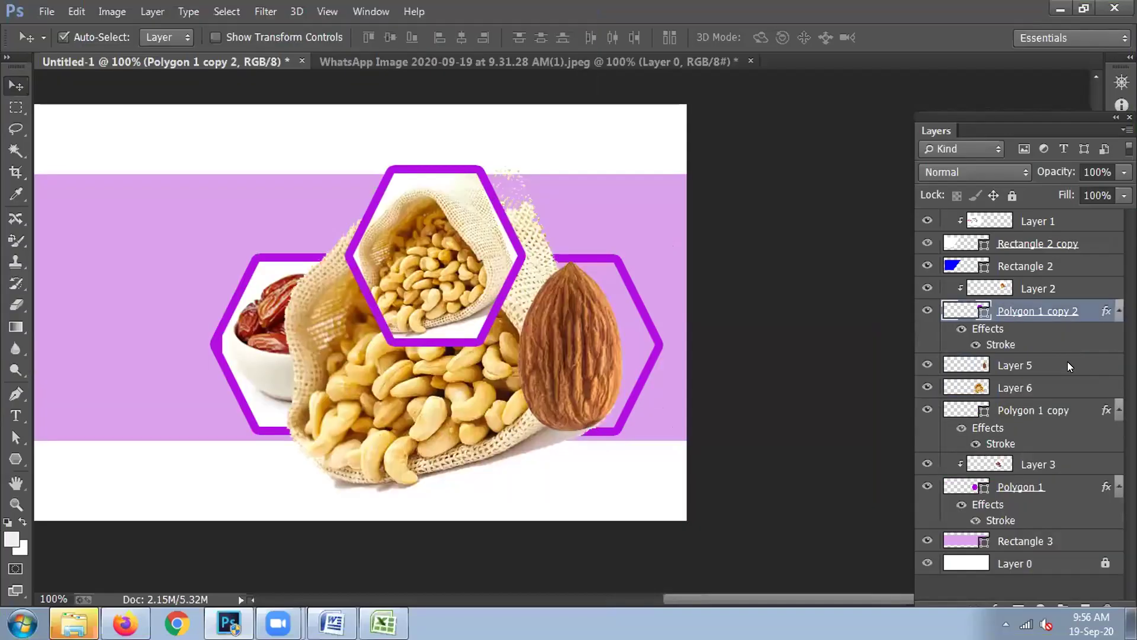
- Move Layer 5, the almond picture, above Layer 2 in the layer stack, and delete Layer 2
{"action": "left_click", "coordinate": [1060, 362]}
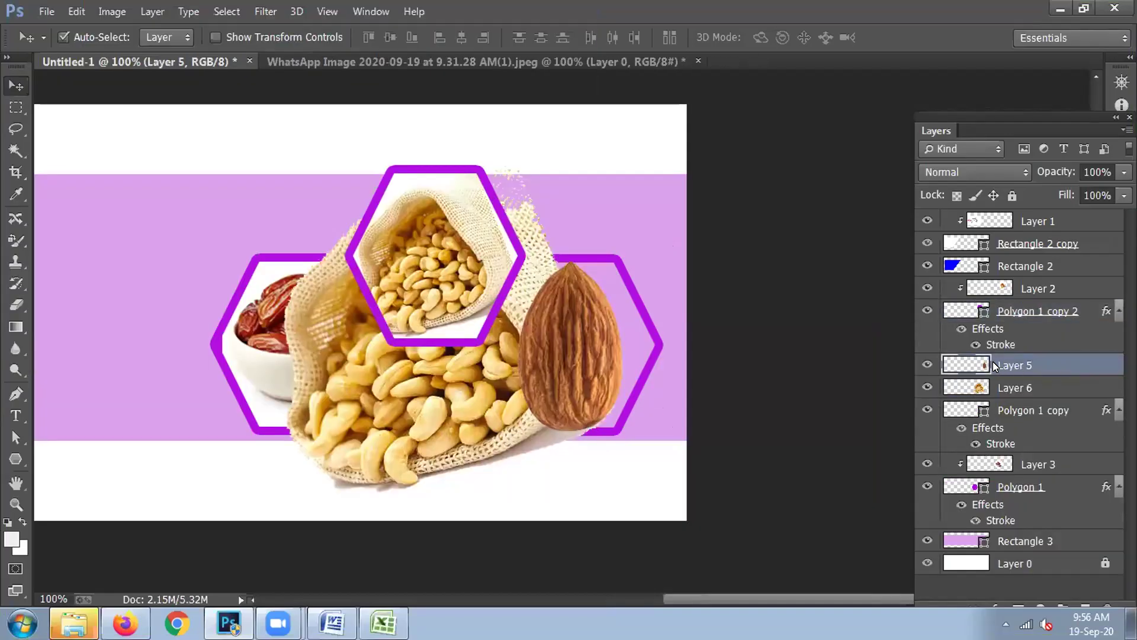
{"action": "left_click_drag", "start_coordinate": [1058, 354], "coordinate": [1045, 288]}
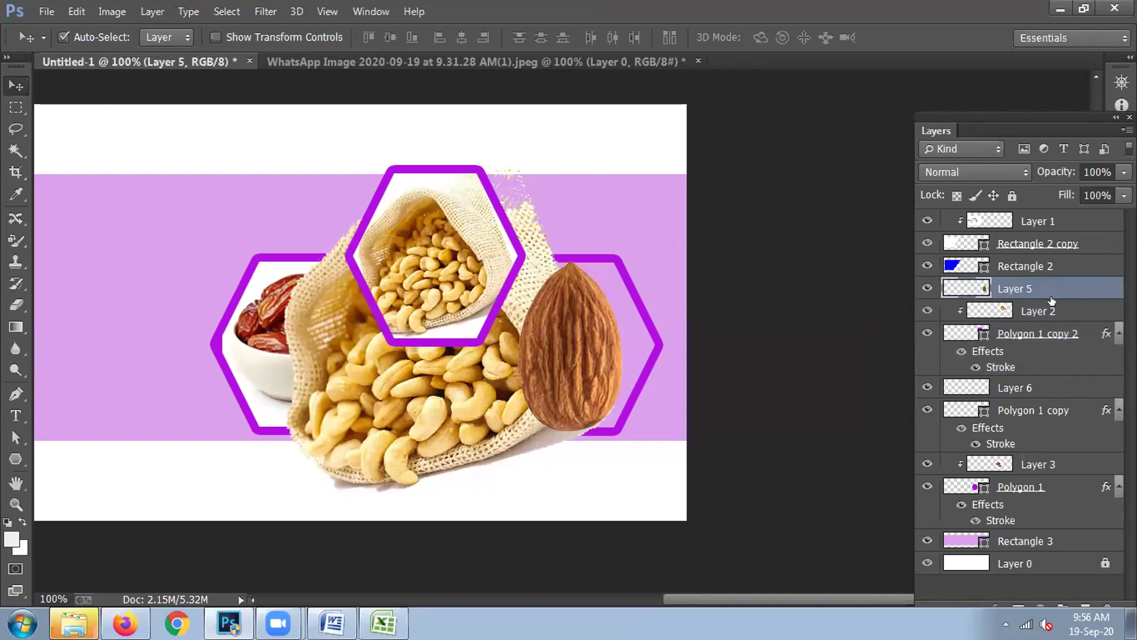
{"action": "left_click", "coordinate": [1044, 311]}
{"action": "key", "text": "Delete"}
{"action": "left_click", "coordinate": [1009, 284]}
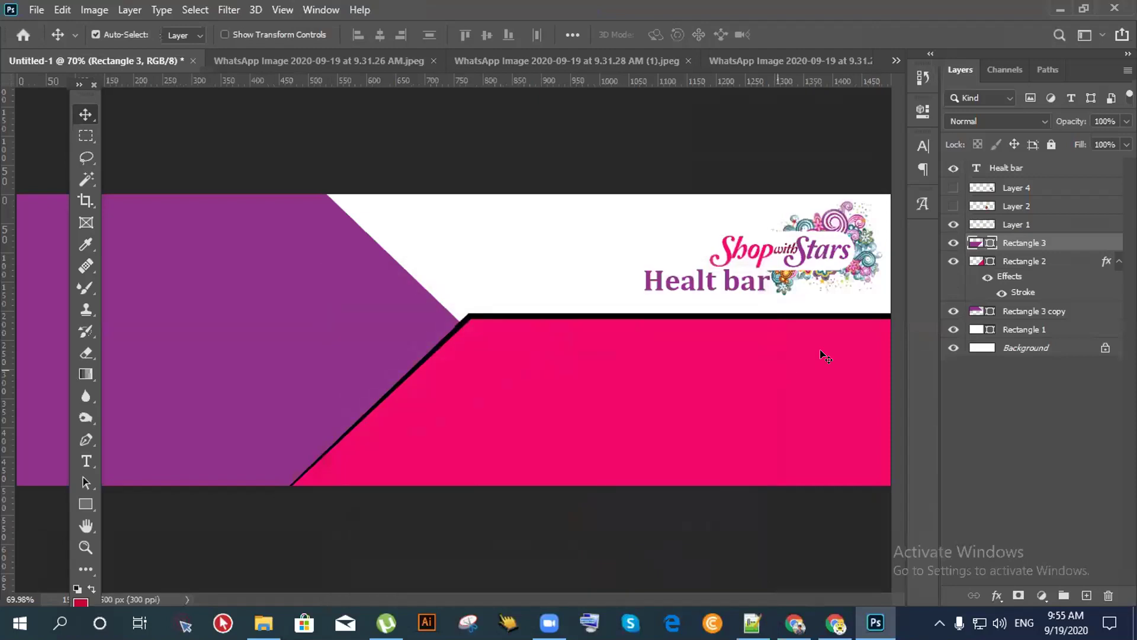
- Change the fill colour of the Rectangle 2 shape from pink to dark maroon
{"action": "left_click", "coordinate": [1025, 261]}
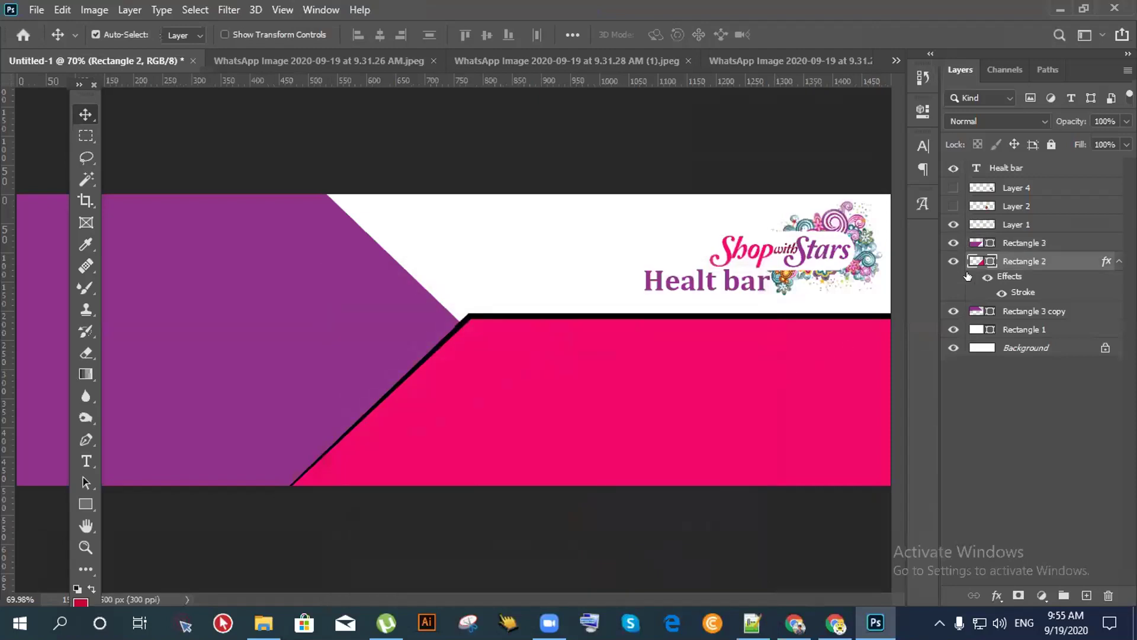
{"action": "double_click", "coordinate": [984, 261]}
{"action": "left_click", "coordinate": [748, 279]}
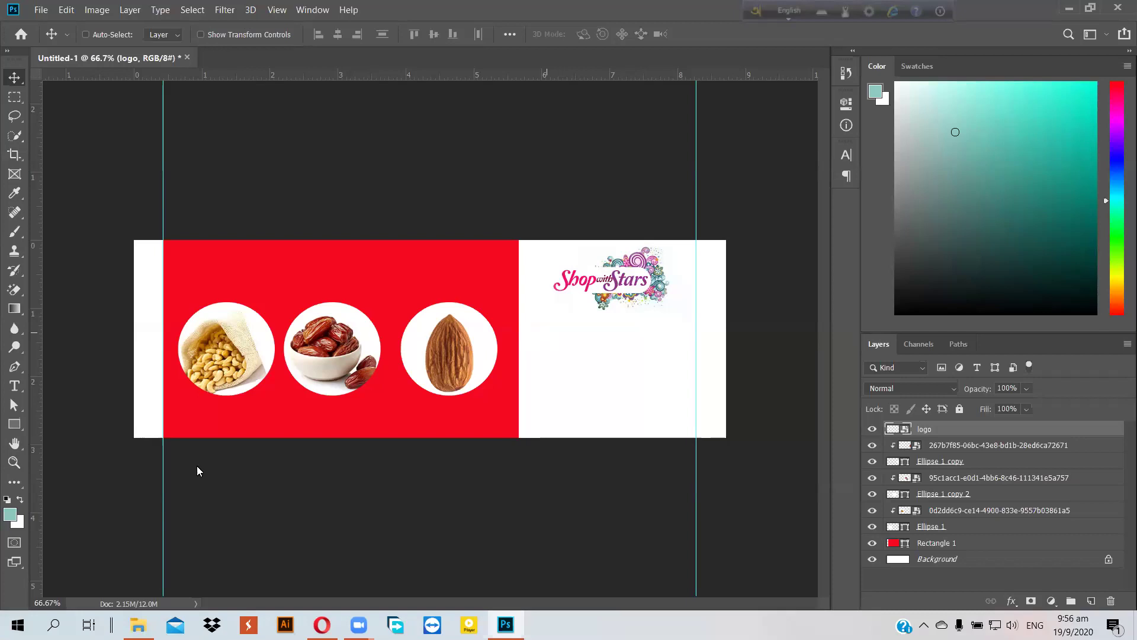
- Draw a rectangle starting at the red panel's upper-right corner and extending into the white area beside it
{"action": "left_click", "coordinate": [12, 425]}
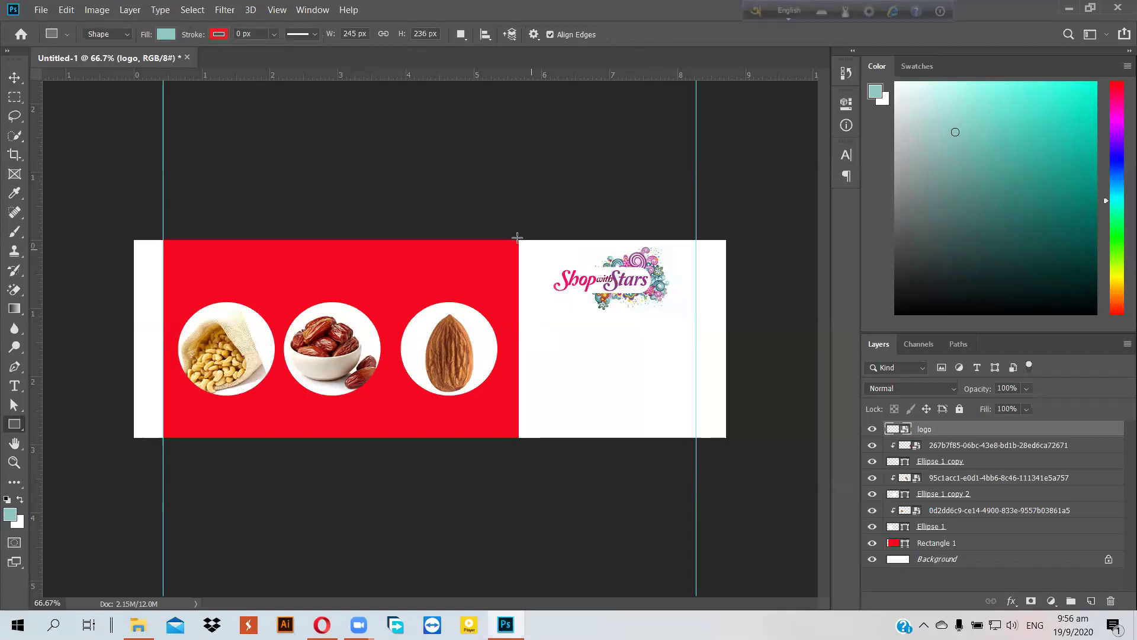
{"action": "left_click_drag", "start_coordinate": [517, 238], "coordinate": [609, 259]}
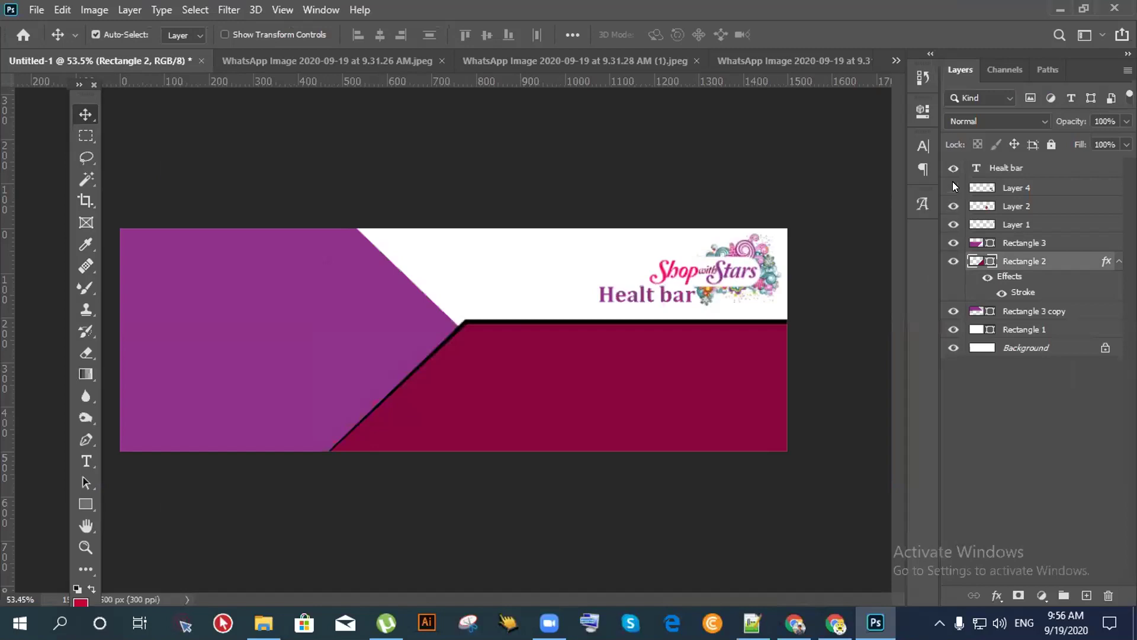
- Make Layer 4 visible and select the almond picture on the banner
{"action": "left_click", "coordinate": [953, 187]}
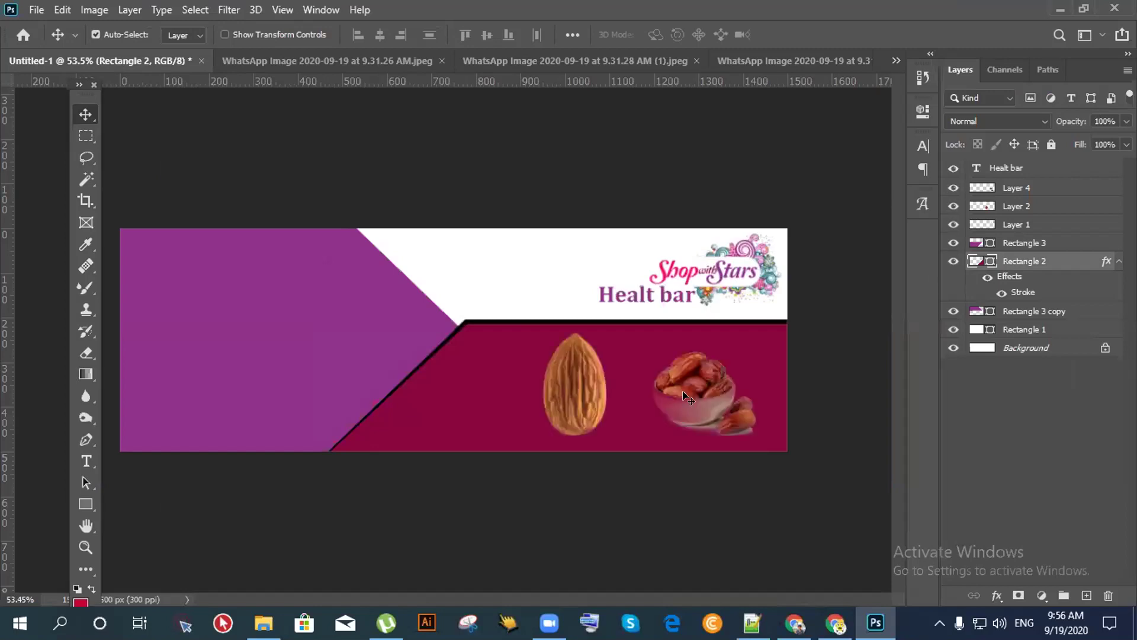
{"action": "left_click", "coordinate": [576, 381]}
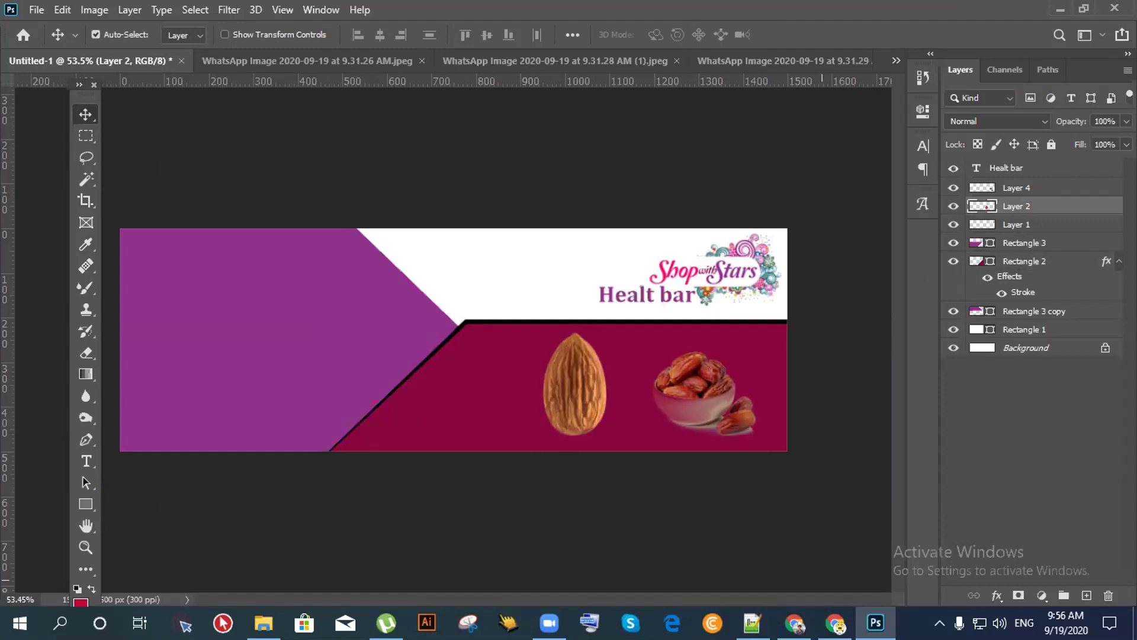
- Copy the line "Cashew Almond Crunch" from the Notepad++ file and return to the Photoshop banner with the Type tool active
{"action": "key", "text": "alt+Tab"}
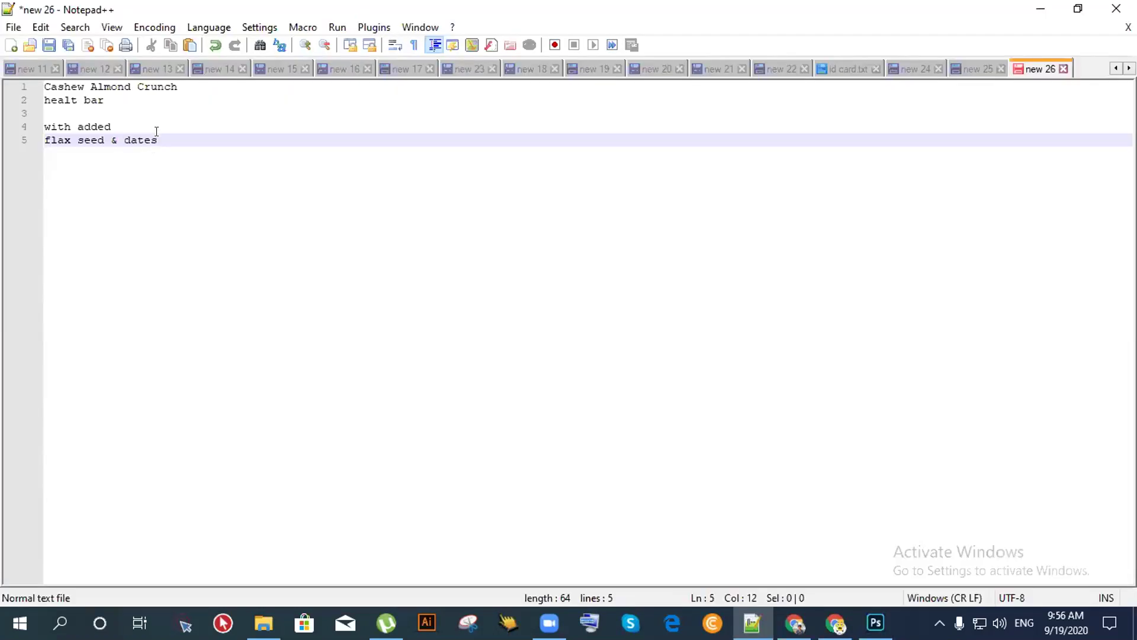
{"action": "left_click_drag", "start_coordinate": [181, 85], "coordinate": [44, 87]}
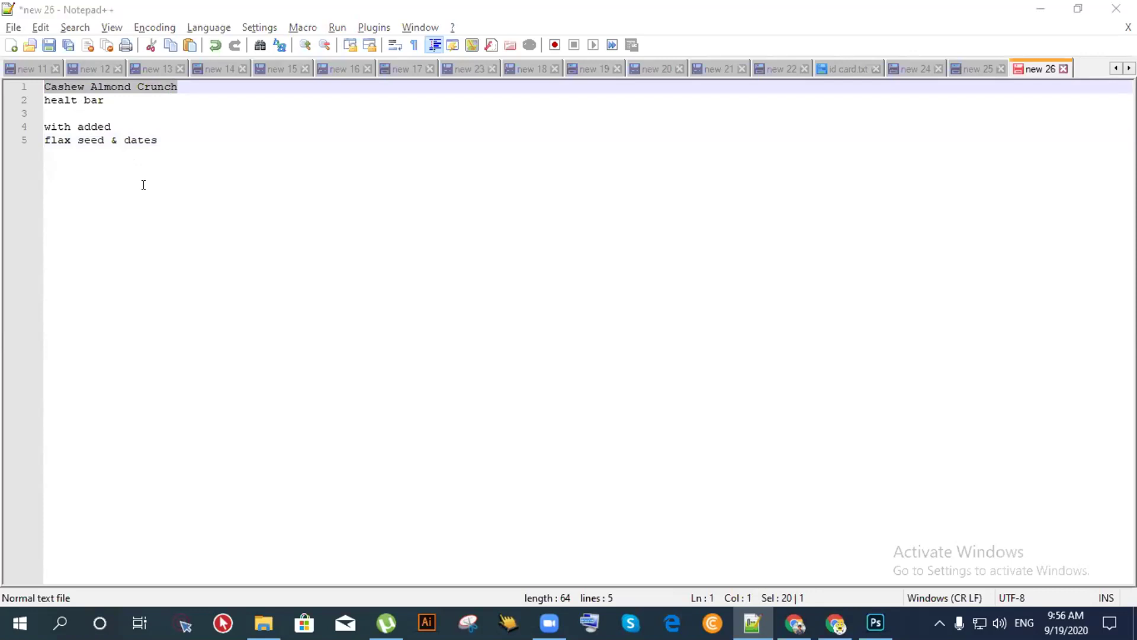
{"action": "key", "text": "alt+Tab"}
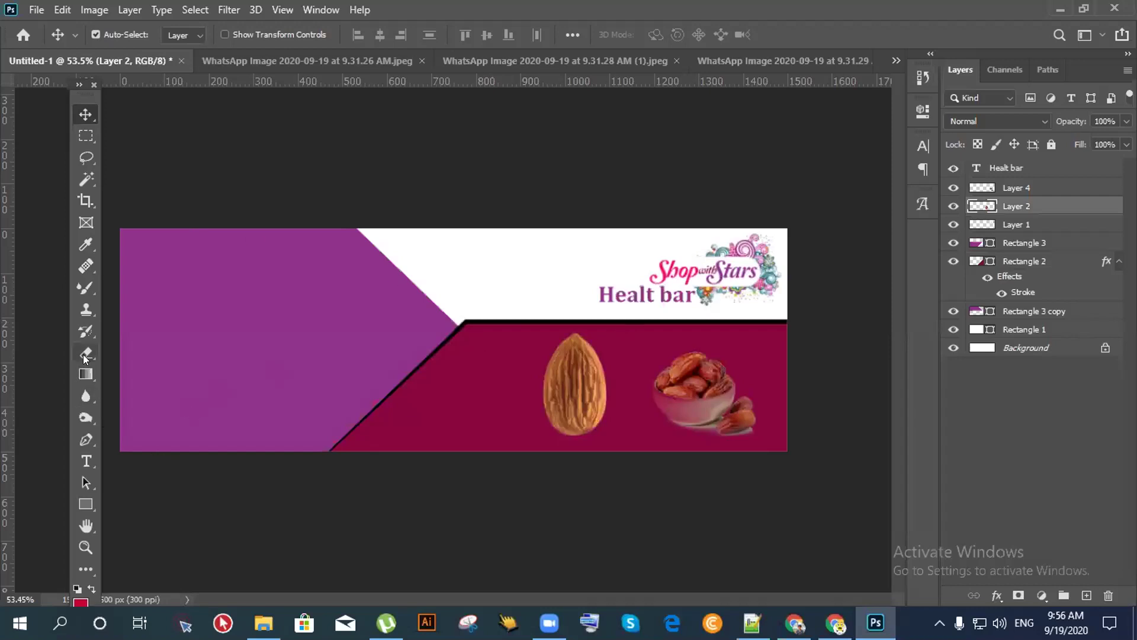
{"action": "left_click", "coordinate": [87, 461]}
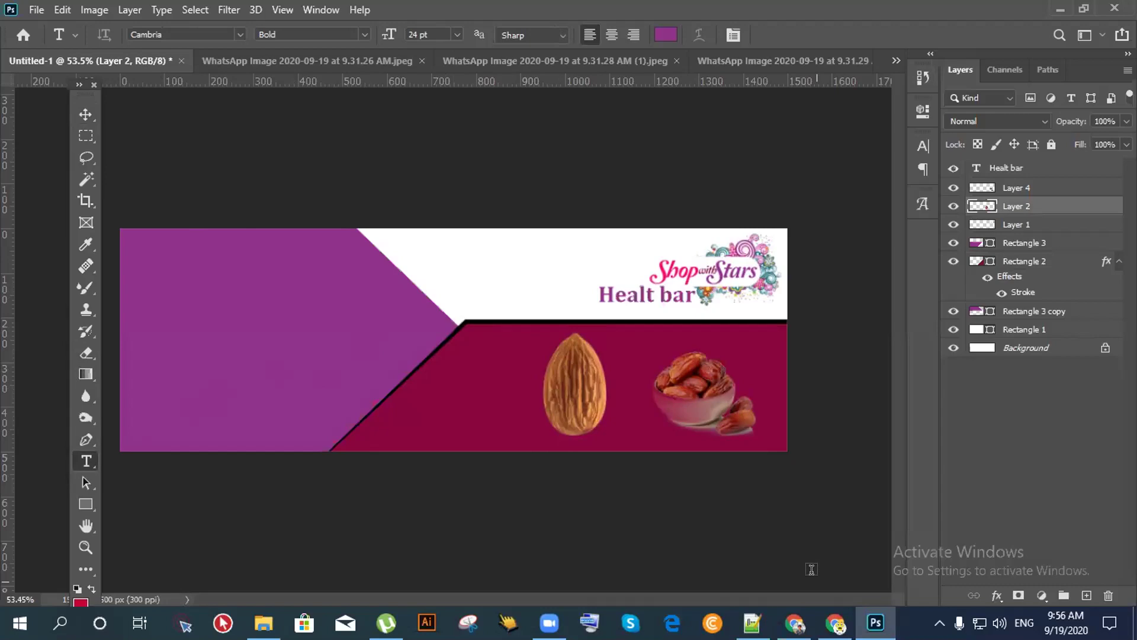
{"action": "key", "text": "alt+Tab"}
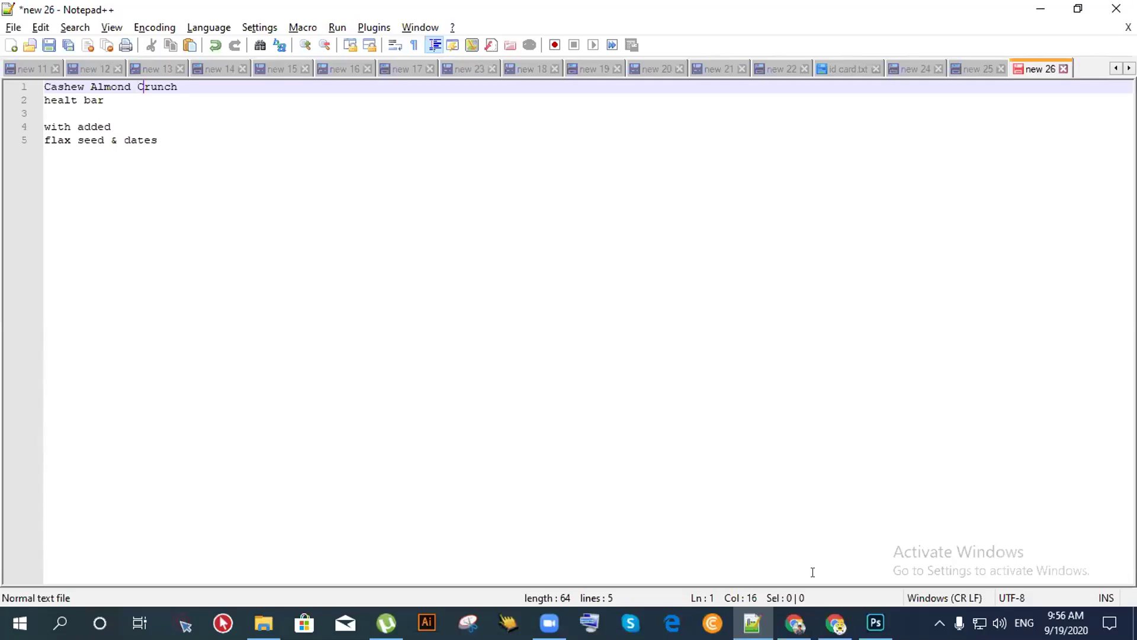
{"action": "left_click", "coordinate": [133, 80]}
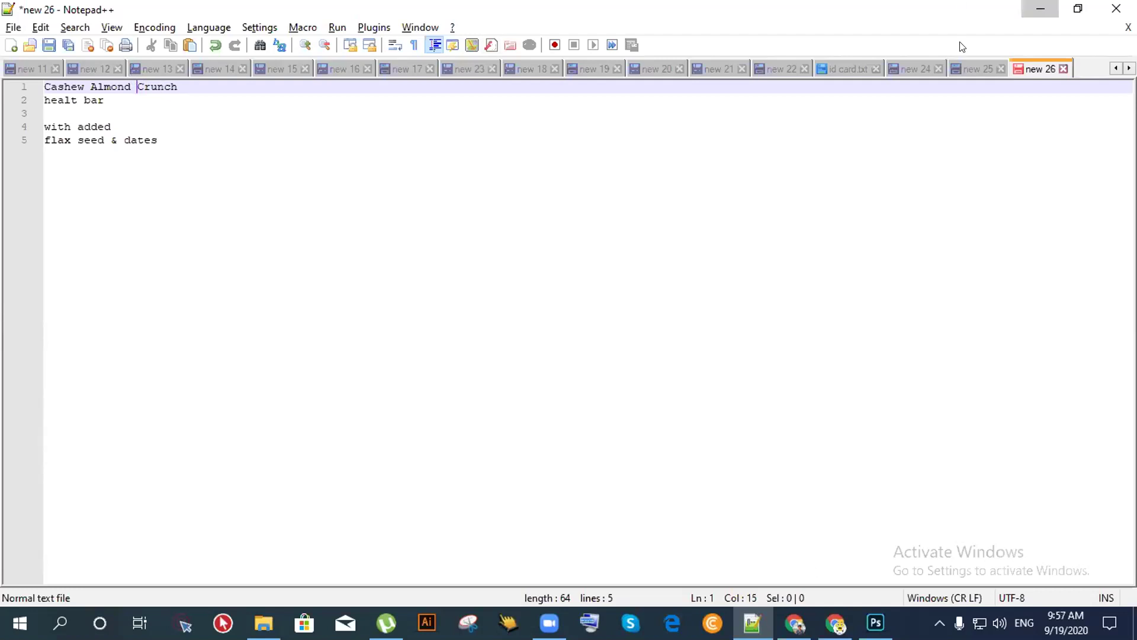
{"action": "left_click", "coordinate": [1040, 8]}
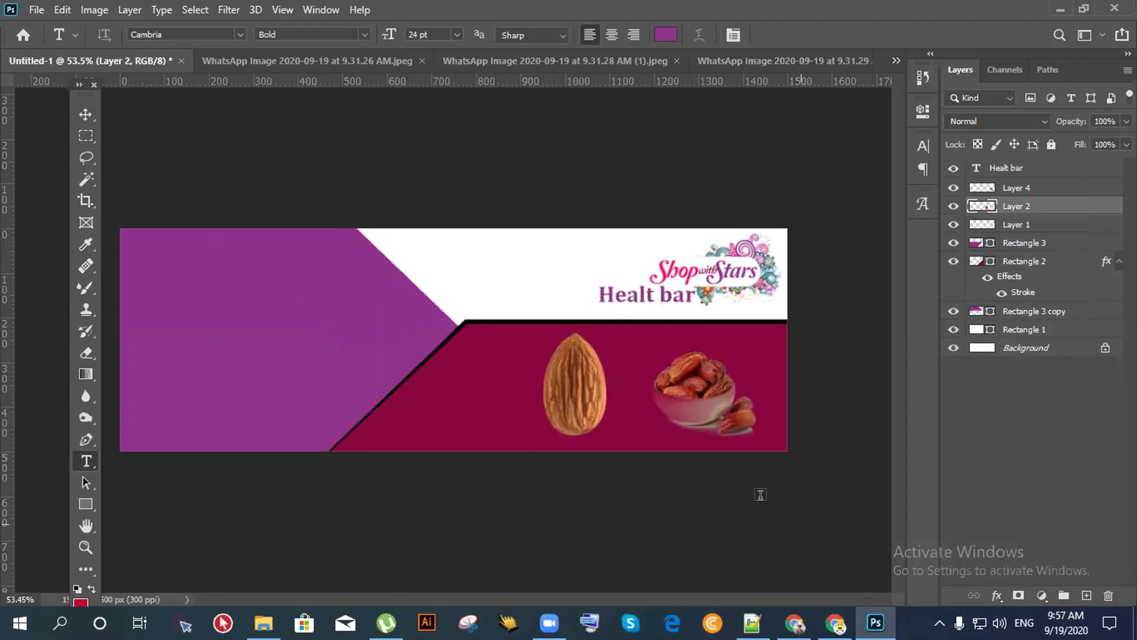
{"action": "left_click", "coordinate": [752, 621]}
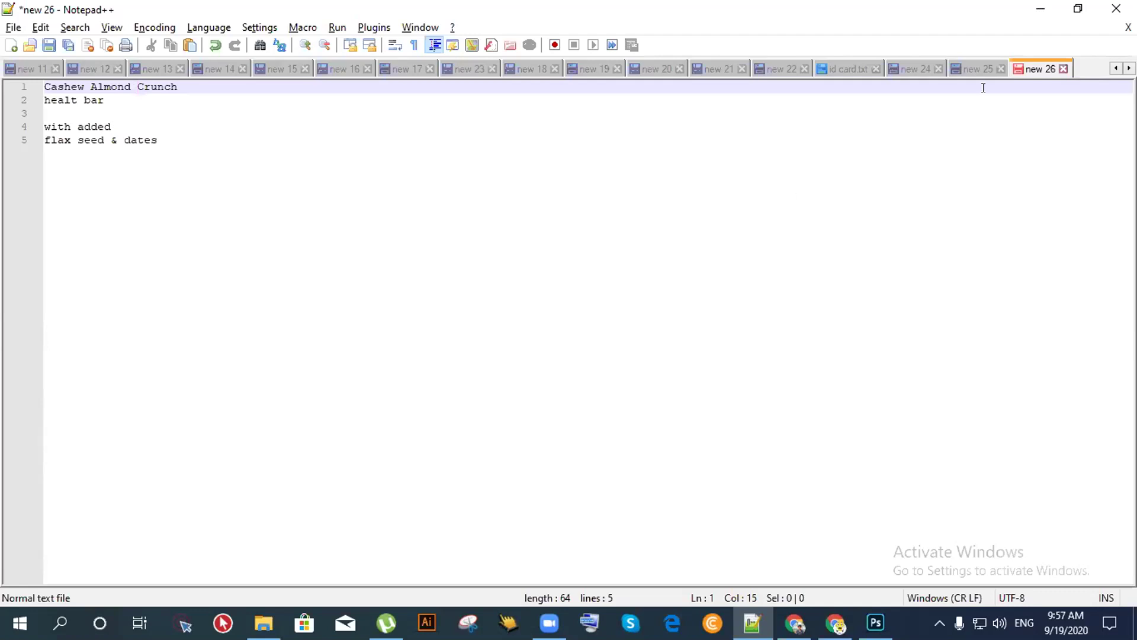
{"action": "left_click", "coordinate": [1052, 9]}
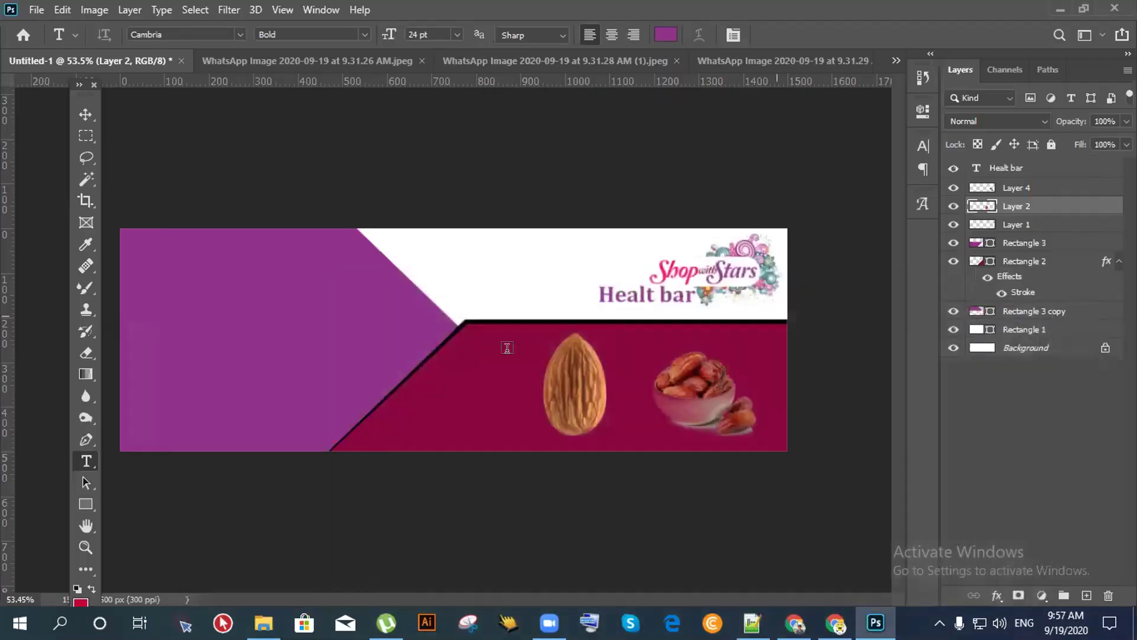
- Paste "Cashew Almond Crunch" as a new text layer over the maroon shape and set its size to 14 pt
{"action": "left_click", "coordinate": [419, 387]}
{"action": "key", "text": "ctrl+v"}
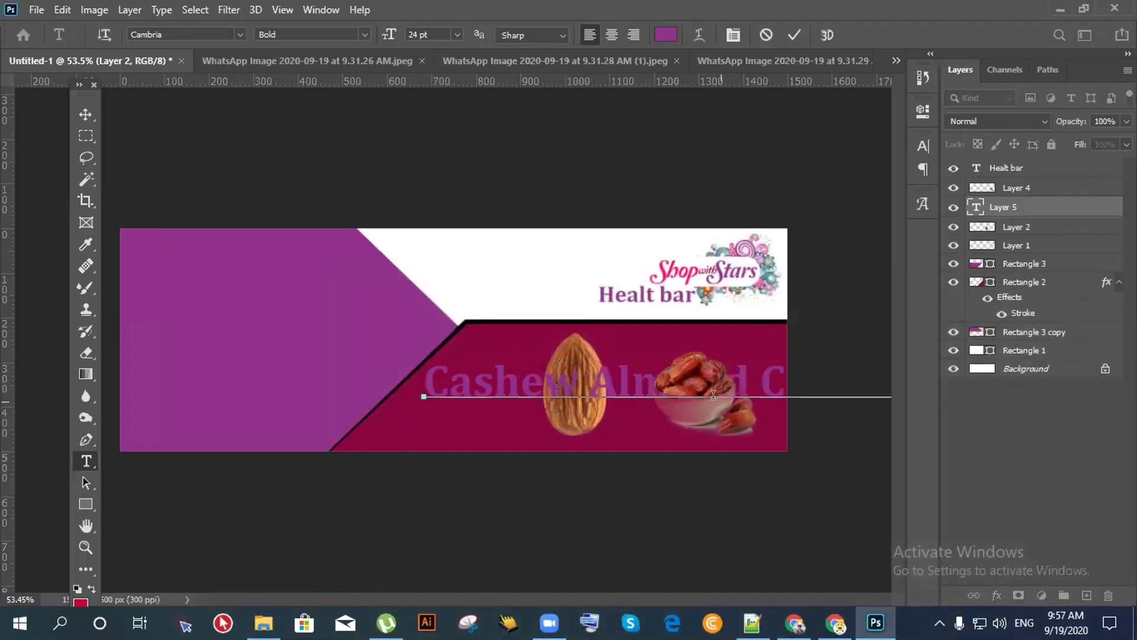
{"action": "key", "text": "ctrl+a"}
{"action": "left_click", "coordinate": [453, 35]}
{"action": "left_click", "coordinate": [441, 147]}
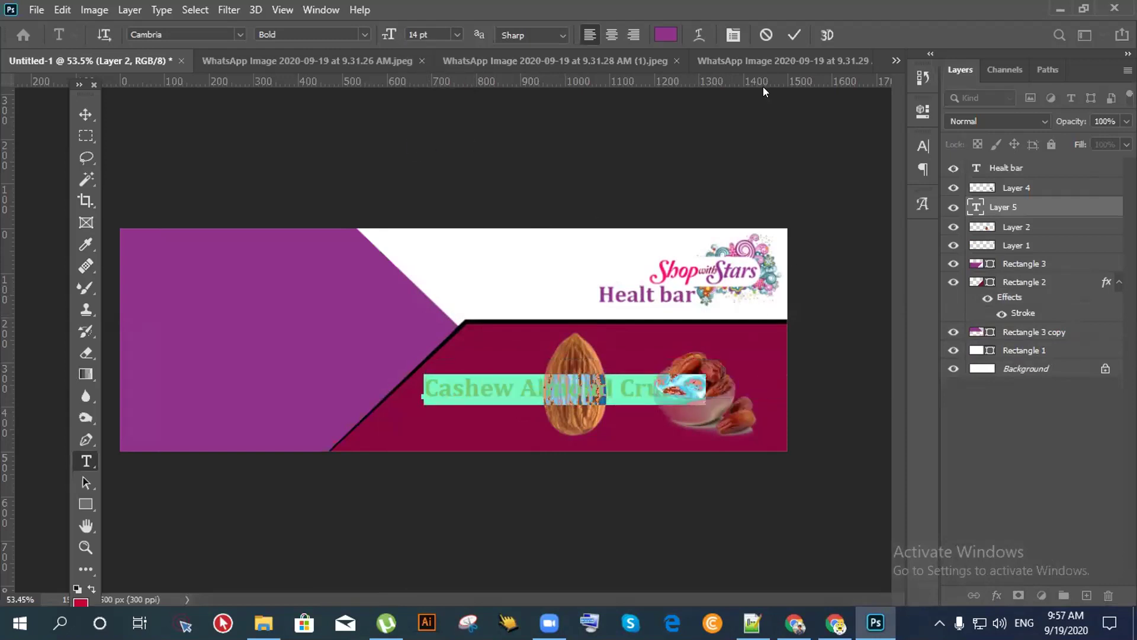
- Set the "Cashew Almond Crunch" text colour to the maroon 89053d sampled from the banner's lower panel
{"action": "left_click", "coordinate": [666, 35]}
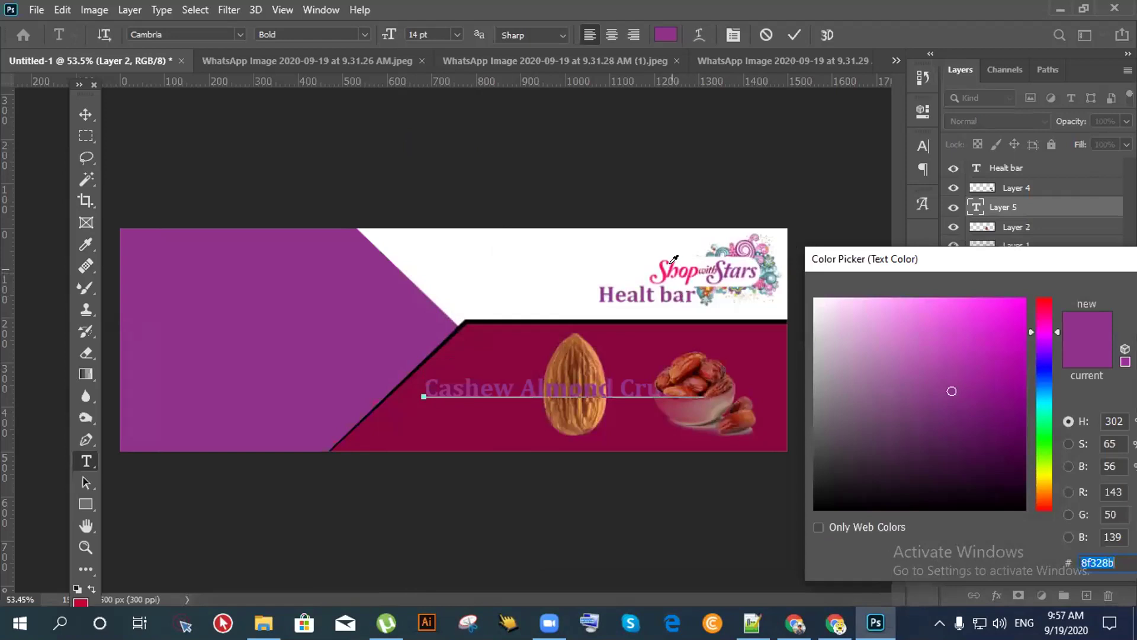
{"action": "left_click", "coordinate": [672, 261]}
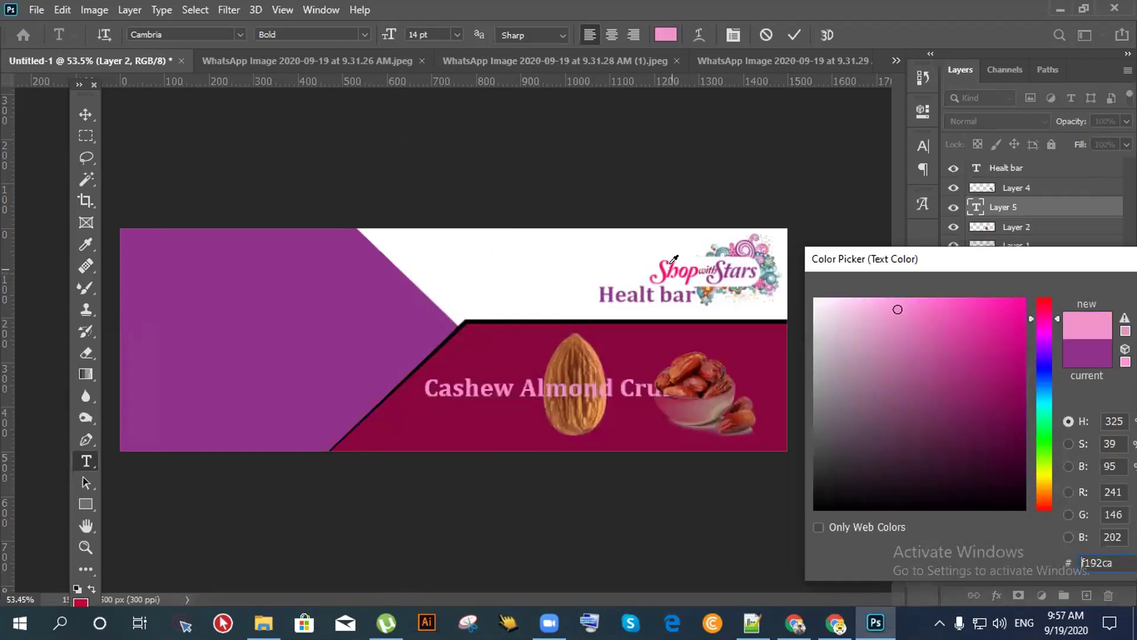
{"action": "left_click", "coordinate": [655, 340]}
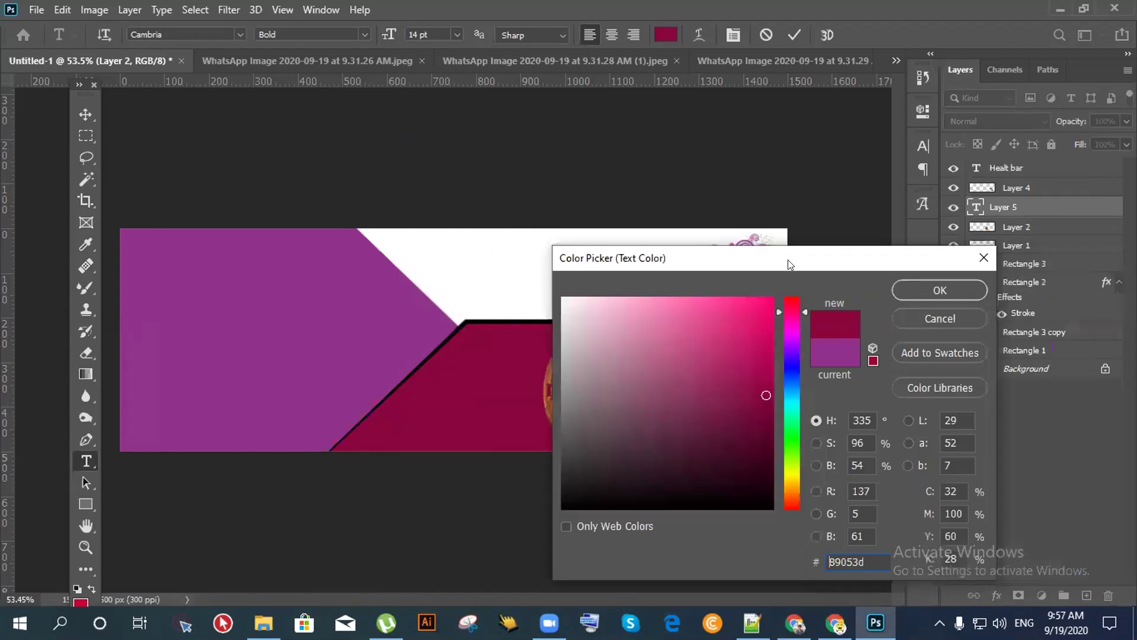
{"action": "left_click", "coordinate": [949, 282]}
- Move the "Cashew Almond Crunch" text onto the purple panel and recolour it white
{"action": "left_click_drag", "start_coordinate": [533, 400], "coordinate": [264, 432]}
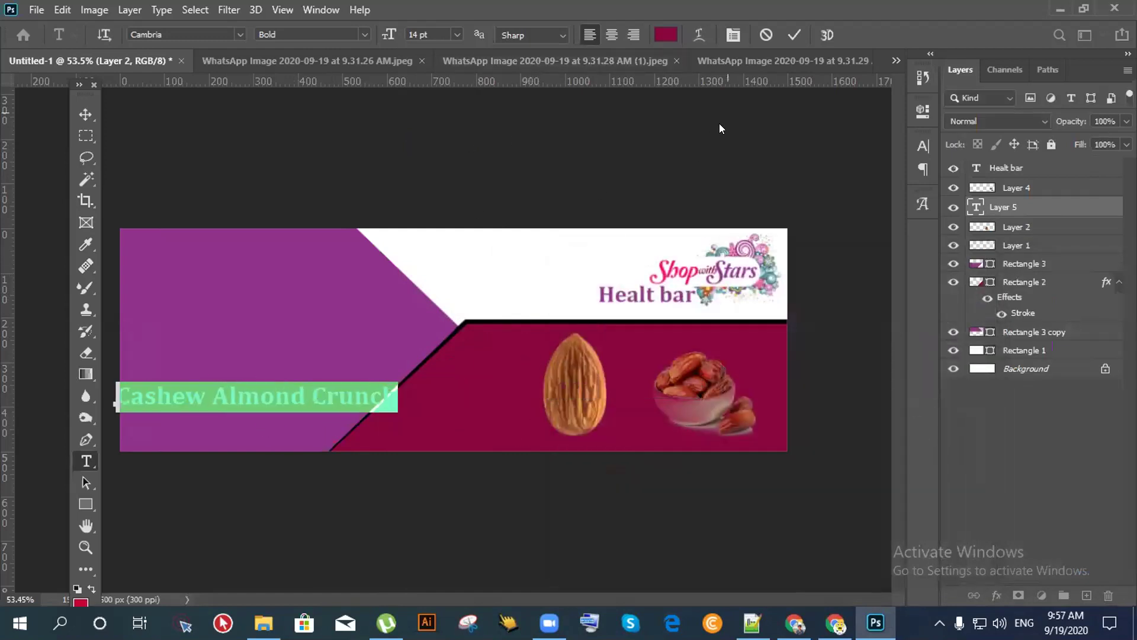
{"action": "left_click", "coordinate": [795, 35]}
{"action": "triple_click", "coordinate": [281, 394]}
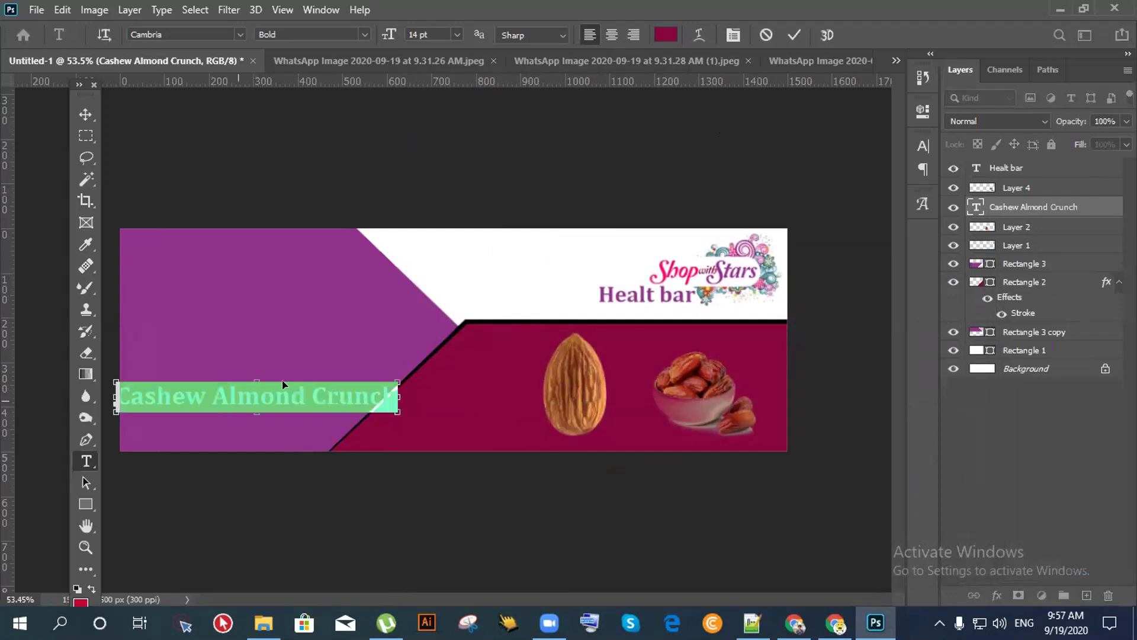
{"action": "left_click", "coordinate": [665, 35]}
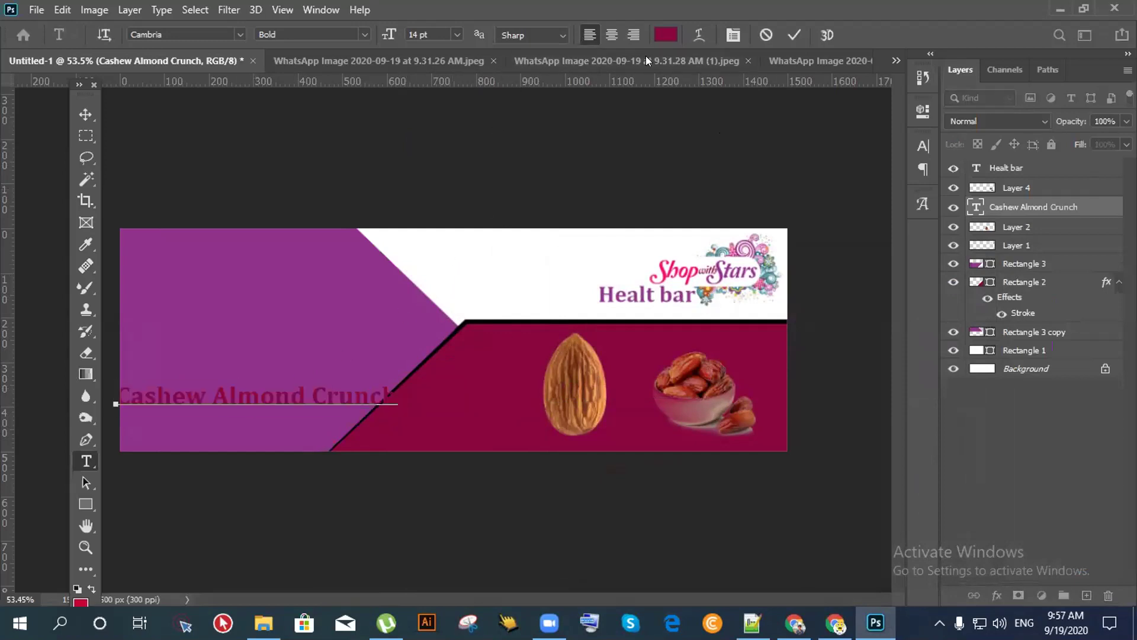
{"action": "left_click", "coordinate": [531, 319]}
{"action": "left_click", "coordinate": [940, 290]}
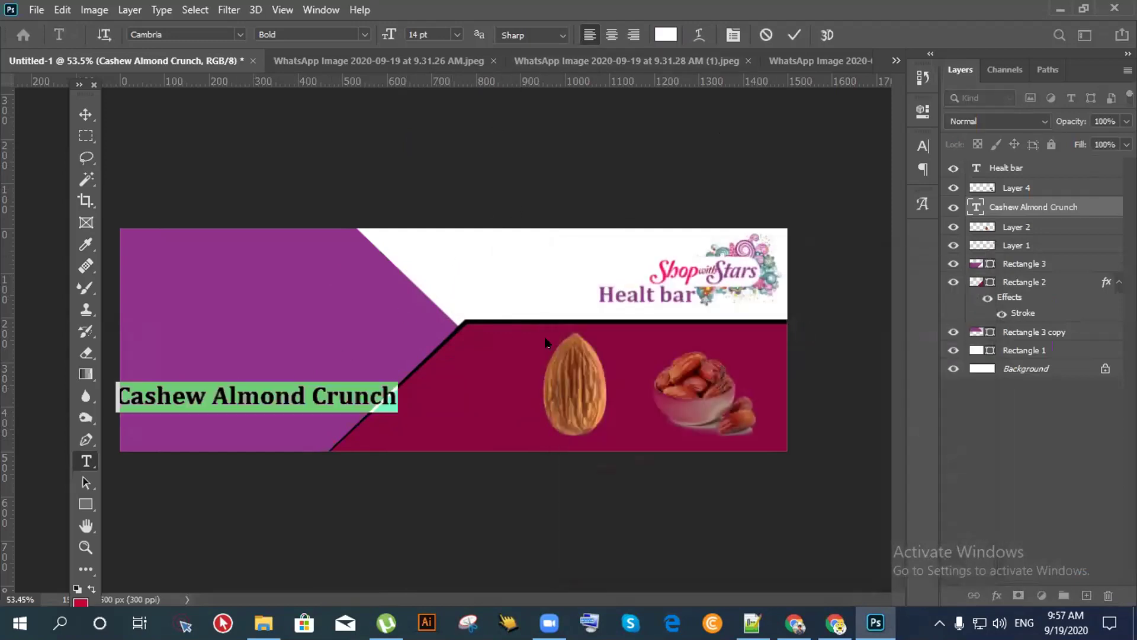
{"action": "left_click", "coordinate": [794, 34]}
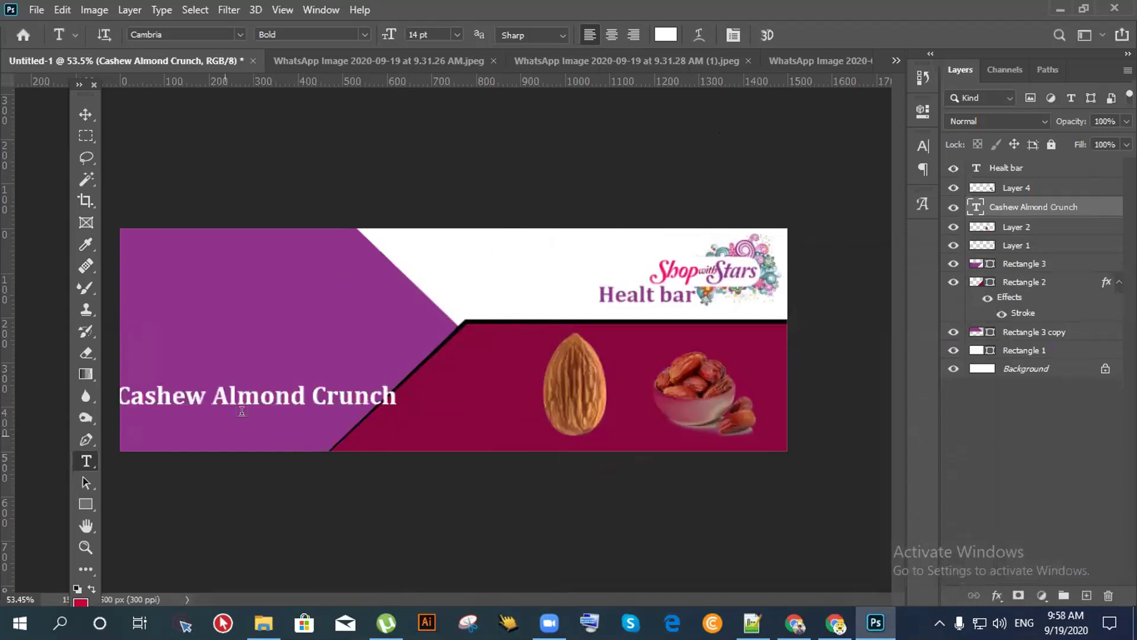
{"action": "key", "text": "ctrl+a"}
{"action": "double_click", "coordinate": [243, 404]}
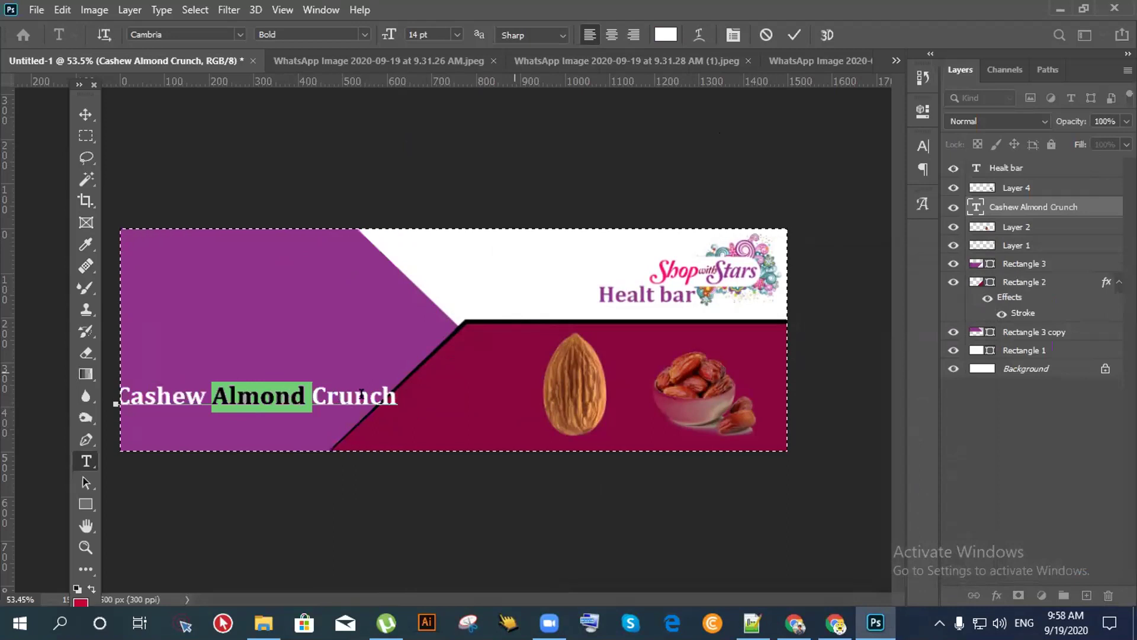
{"action": "left_click", "coordinate": [794, 34]}
{"action": "left_click", "coordinate": [218, 329]}
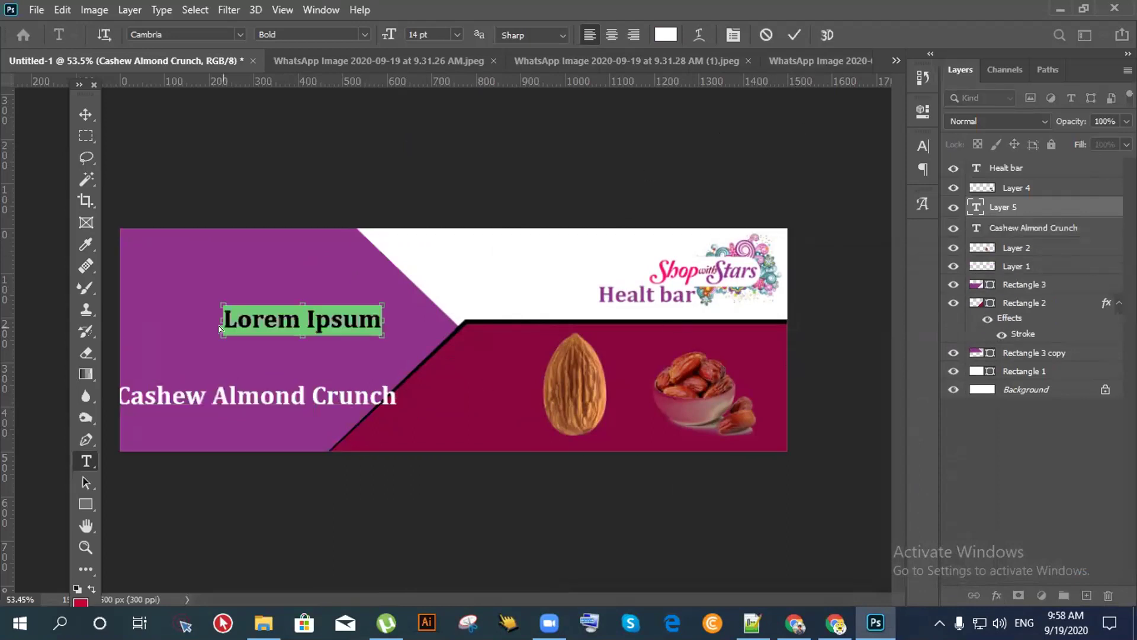
{"action": "left_click", "coordinate": [766, 35]}
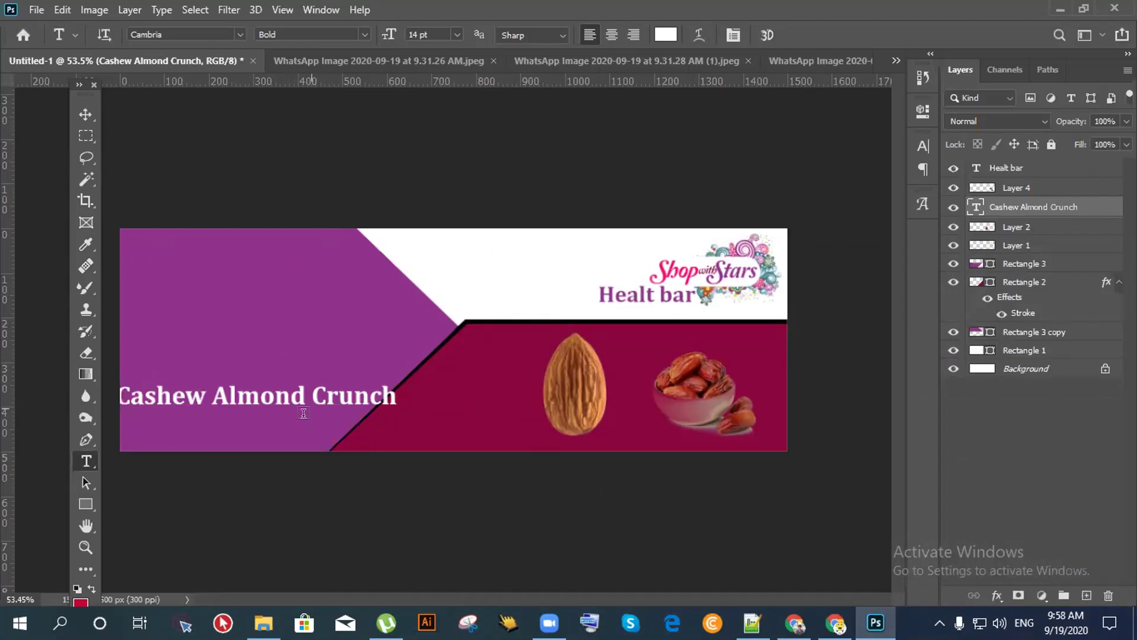
- Select the whole "Cashew Almond Crunch" text, confirm white ffffff as its colour and set its size to 12 pt
{"action": "left_click", "coordinate": [362, 382]}
{"action": "key", "text": "ctrl+a"}
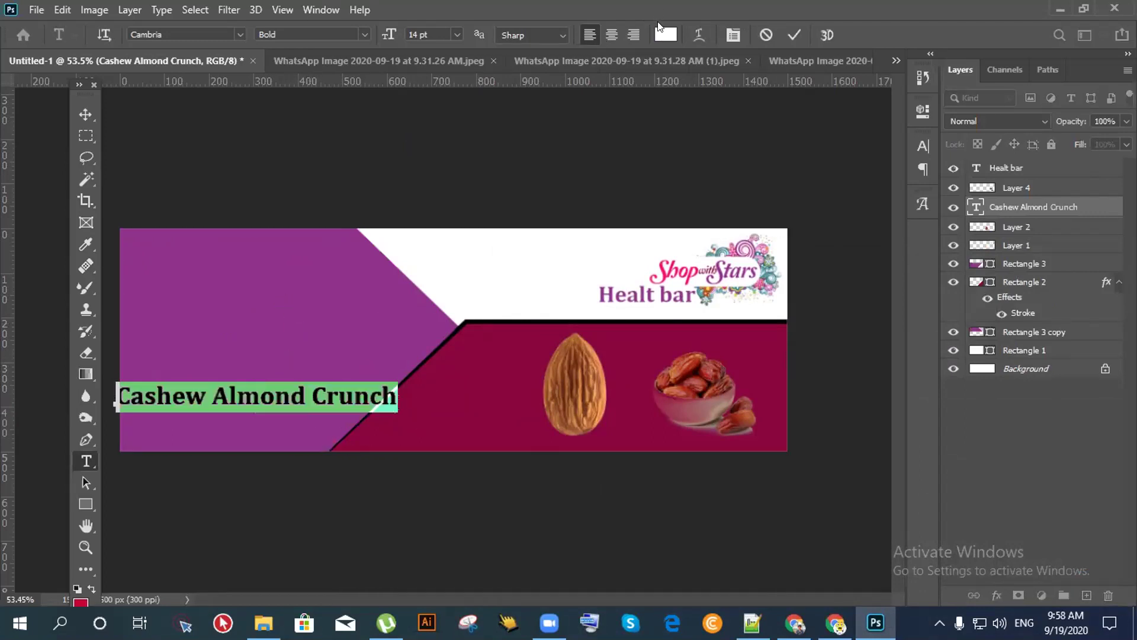
{"action": "left_click", "coordinate": [664, 34]}
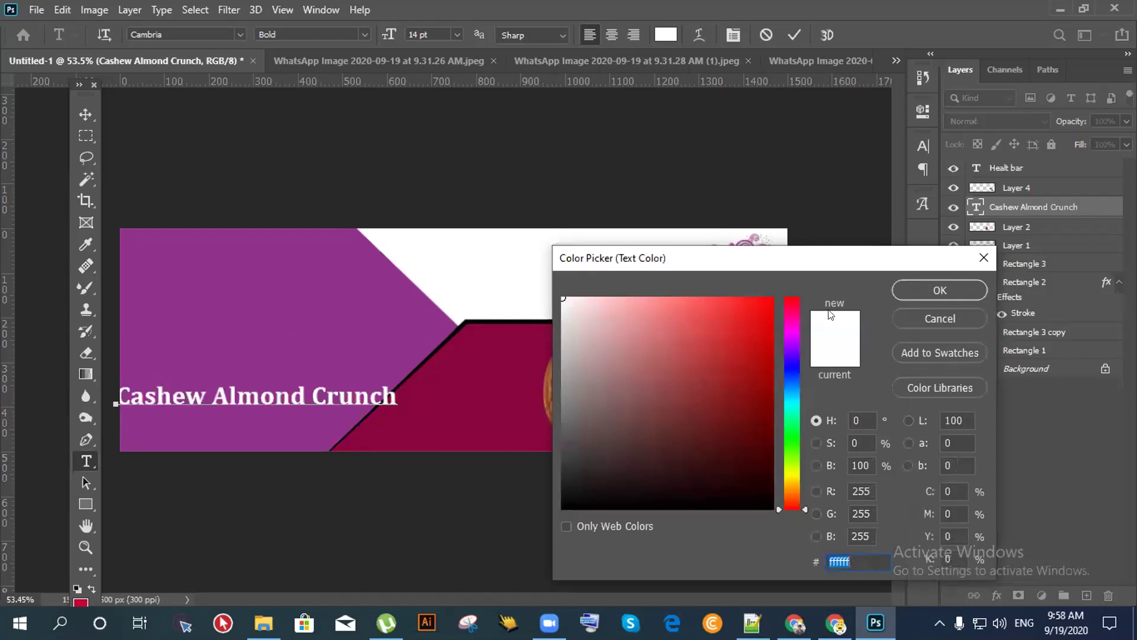
{"action": "left_click", "coordinate": [940, 290]}
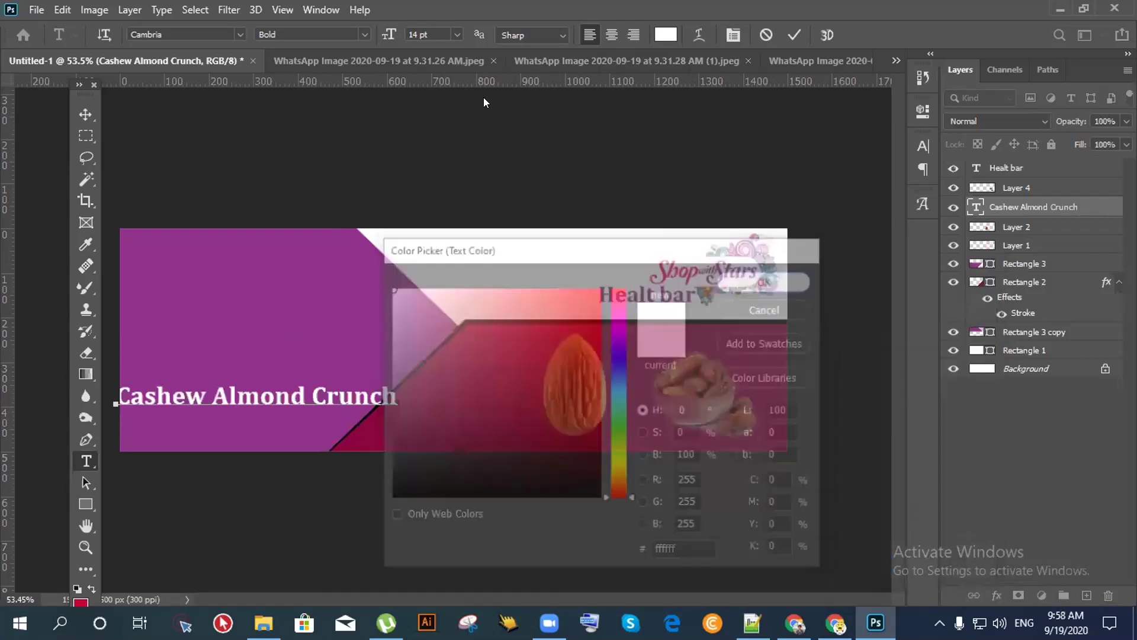
{"action": "left_click", "coordinate": [456, 34]}
{"action": "left_click", "coordinate": [432, 96]}
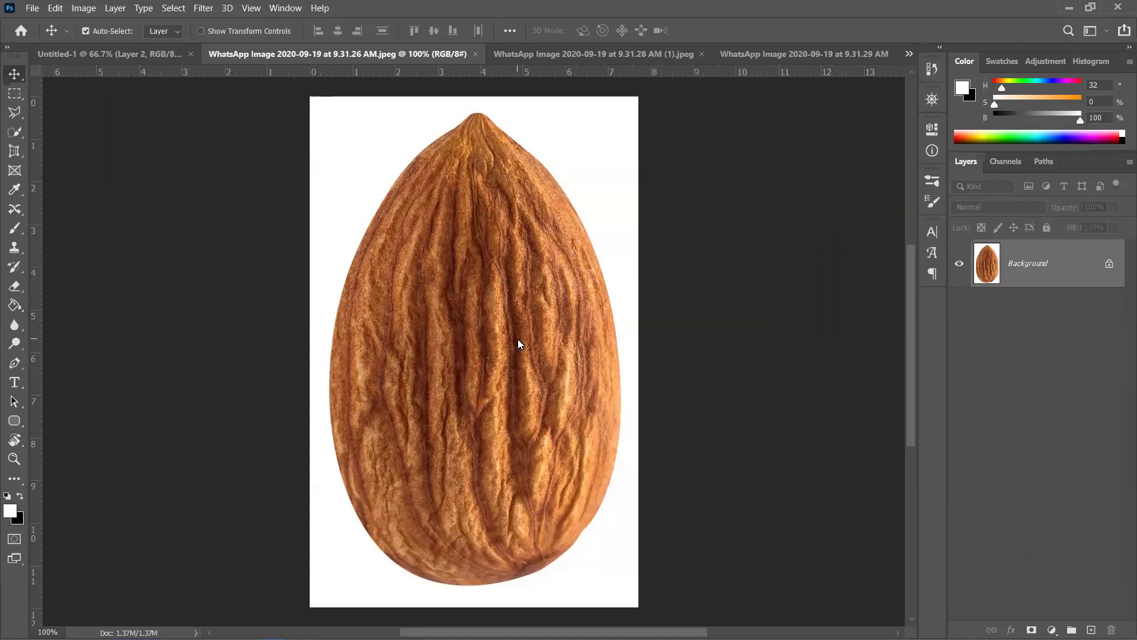
- Convert the almond image's background to a normal layer and place the almond in the middle of the Untitled-1 banner
{"action": "left_click_drag", "start_coordinate": [484, 346], "coordinate": [481, 316]}
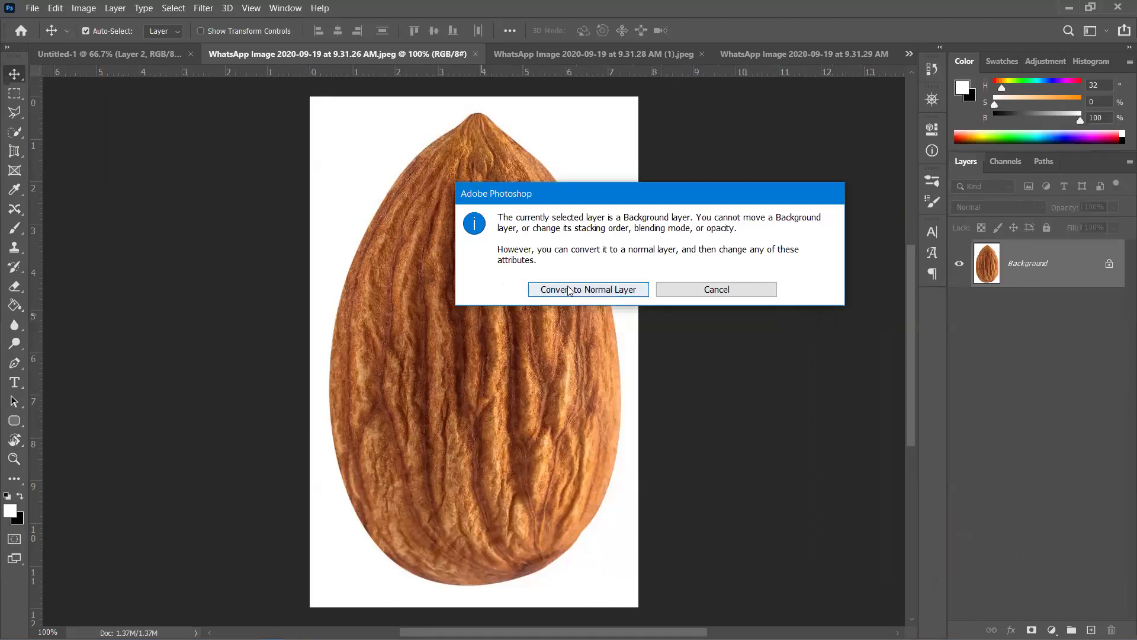
{"action": "left_click", "coordinate": [561, 294]}
{"action": "left_click_drag", "start_coordinate": [521, 299], "coordinate": [474, 359]}
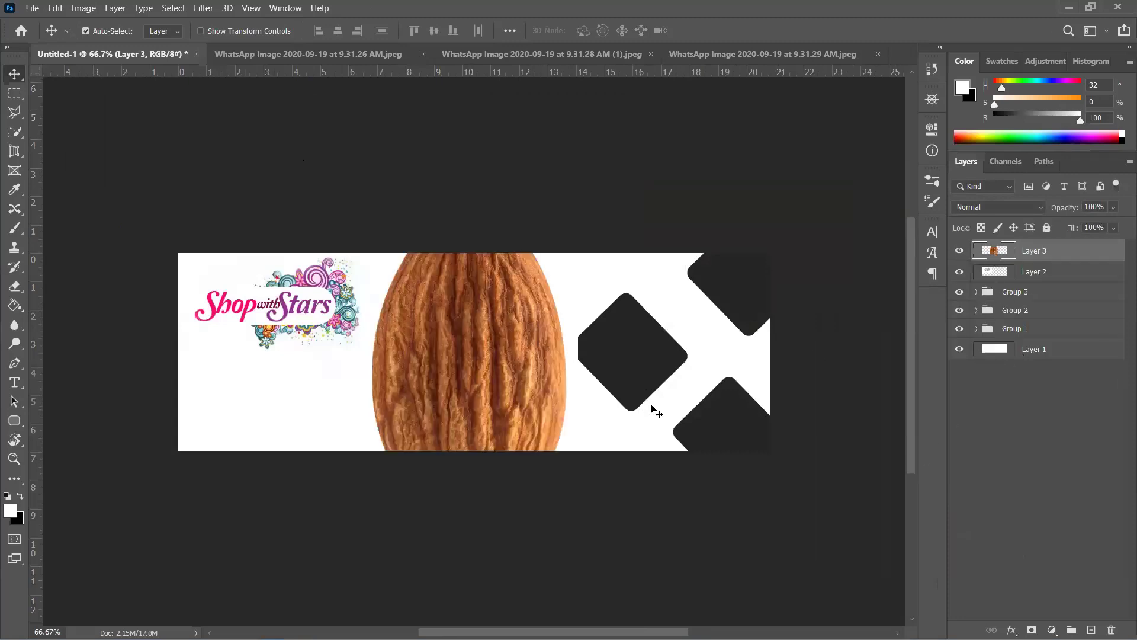
{"action": "key", "text": "shift+Up"}
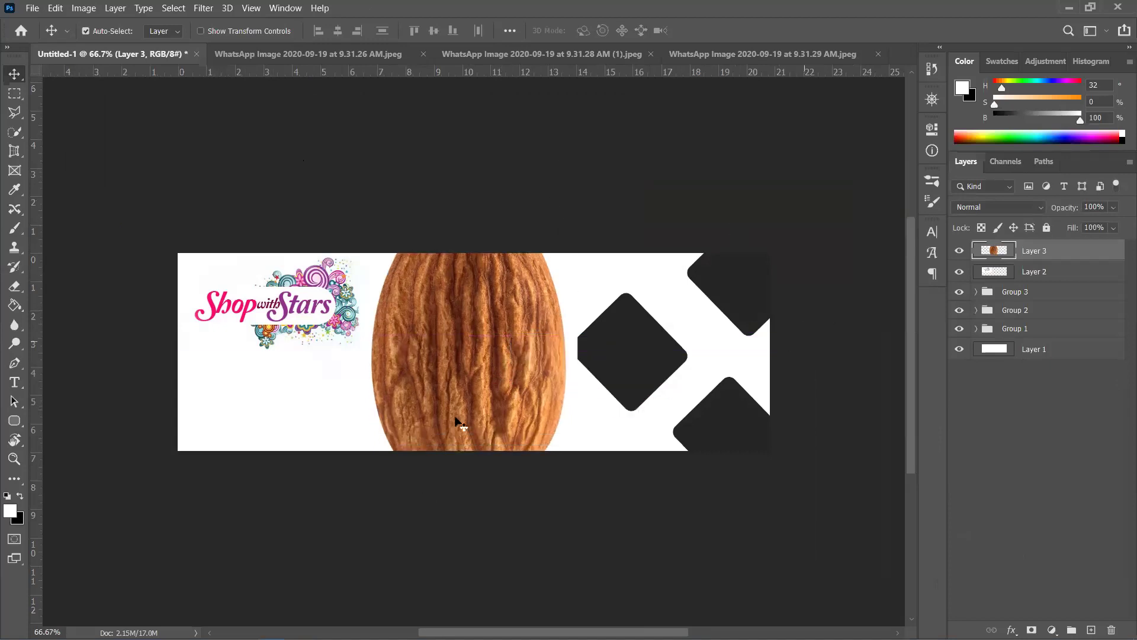
{"action": "mouse_move", "coordinate": [473, 370]}
{"action": "left_mouse_down"}
{"action": "mouse_move", "coordinate": [467, 361]}
{"action": "mouse_move", "coordinate": [464, 448]}
{"action": "mouse_move", "coordinate": [478, 517]}
{"action": "mouse_move", "coordinate": [474, 384]}
{"action": "mouse_move", "coordinate": [489, 379]}
{"action": "left_mouse_up"}
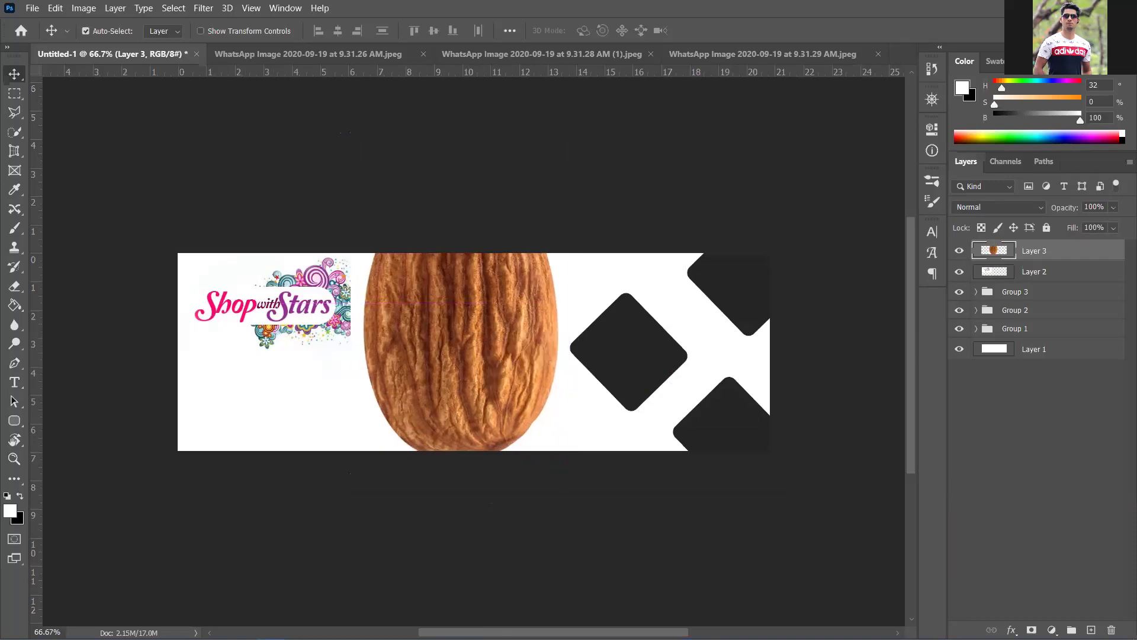
- Check which shape Group 1 contains by toggling its visibility, and move the group directly below Layer 2
{"action": "left_click", "coordinate": [959, 330]}
{"action": "left_click", "coordinate": [959, 330]}
{"action": "left_click_drag", "start_coordinate": [1027, 331], "coordinate": [1028, 289]}
{"action": "left_click_drag", "start_coordinate": [1053, 332], "coordinate": [1041, 253]}
- Expand Group 1 and open the fill colour of its upper rounded-rectangle shape, the "1 copy 3" layer
{"action": "double_click", "coordinate": [1021, 298]}
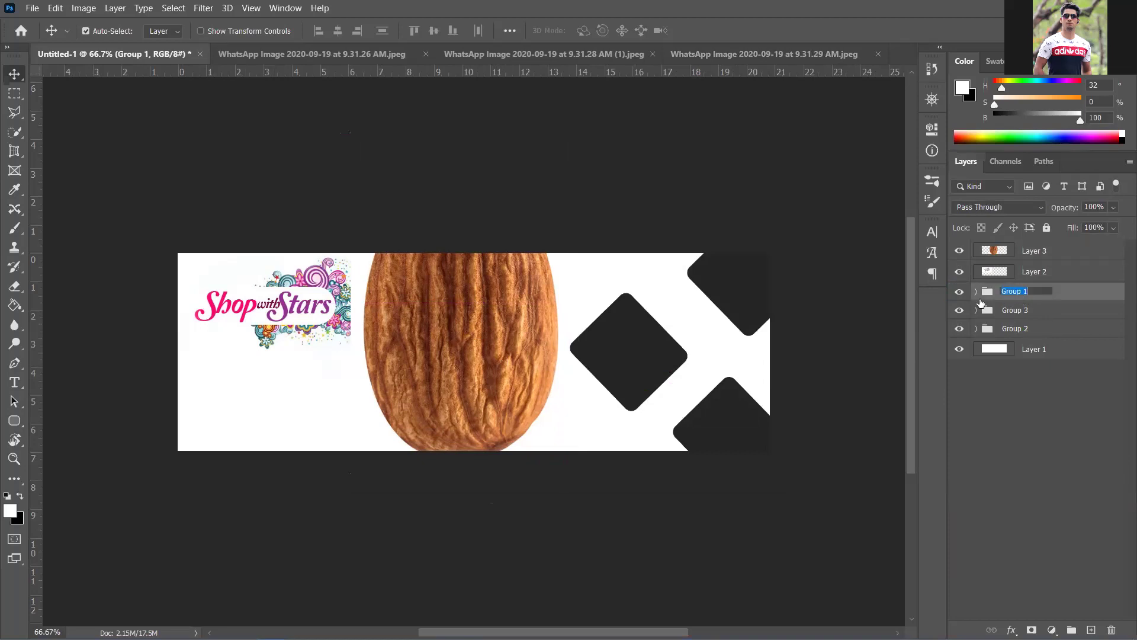
{"action": "left_click", "coordinate": [1031, 293], "text": "ctrl"}
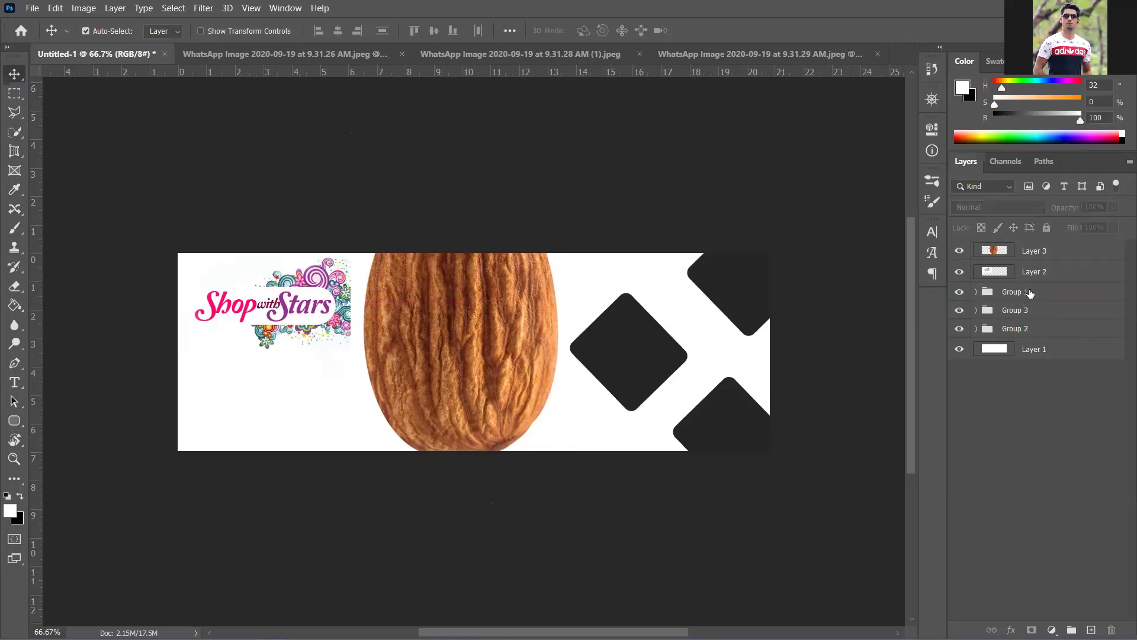
{"action": "left_click", "coordinate": [1030, 292]}
{"action": "left_click", "coordinate": [976, 292]}
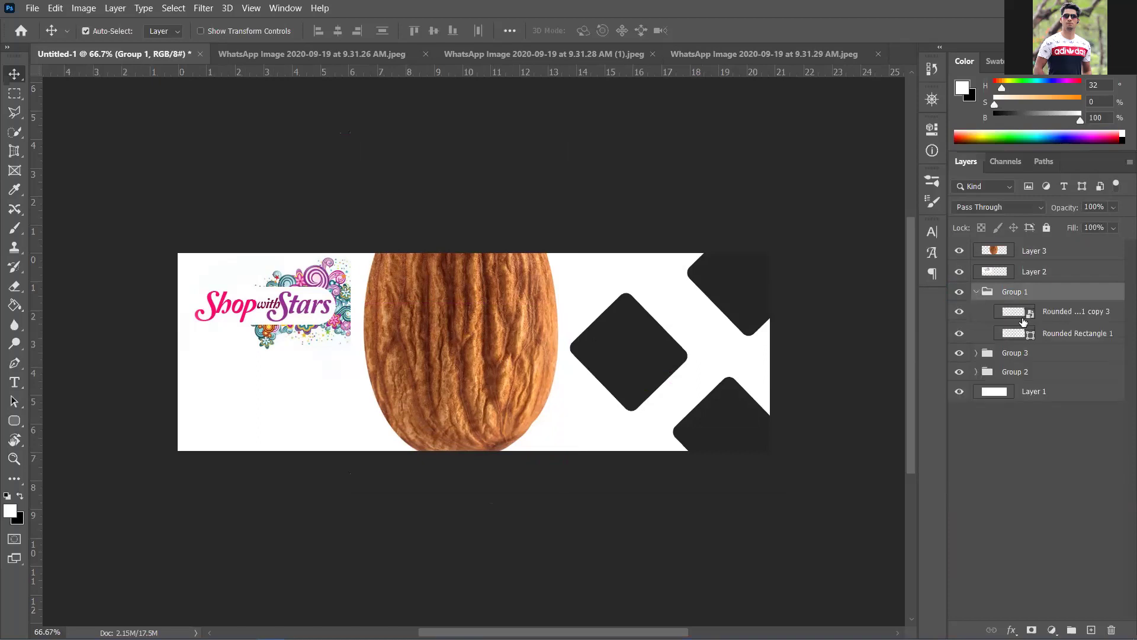
{"action": "double_click", "coordinate": [1030, 314]}
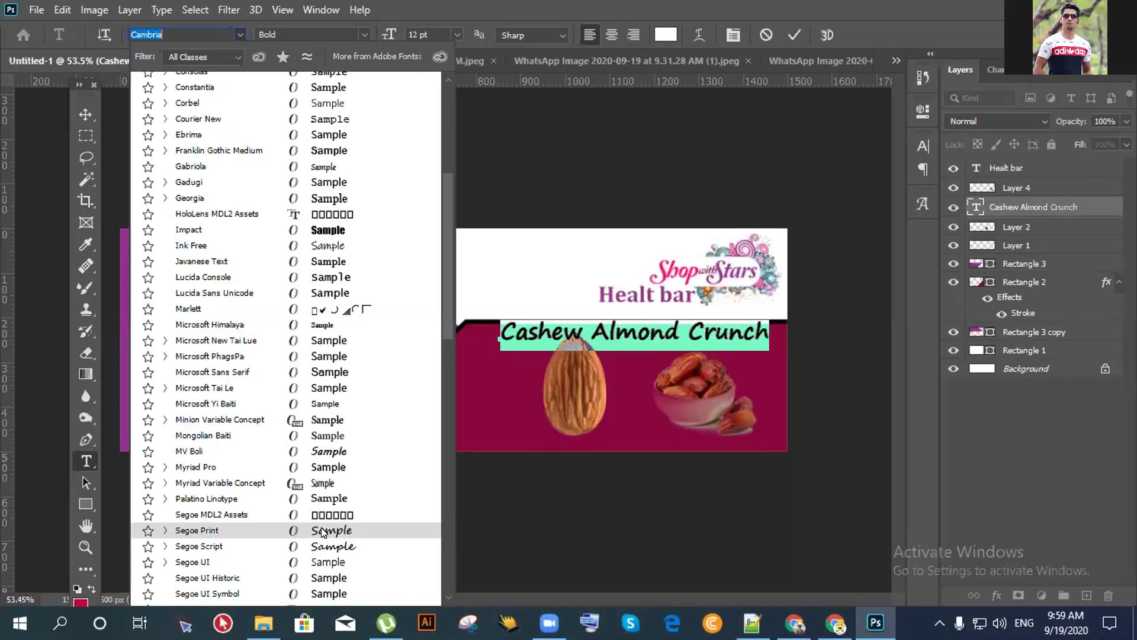
- Change the "Cashew Almond Crunch" font to Constantia and move the text to the upper part of the purple panel
{"action": "scroll", "coordinate": [339, 529], "scroll_direction": "down", "scroll_amount": 1}
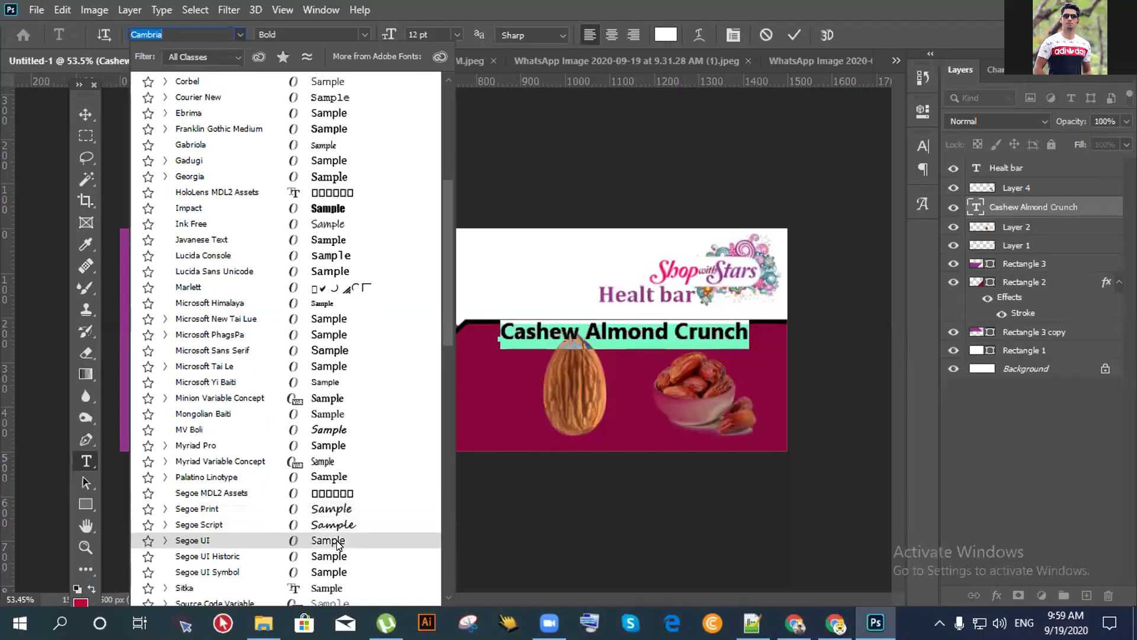
{"action": "scroll", "coordinate": [340, 554], "scroll_direction": "down", "scroll_amount": 2}
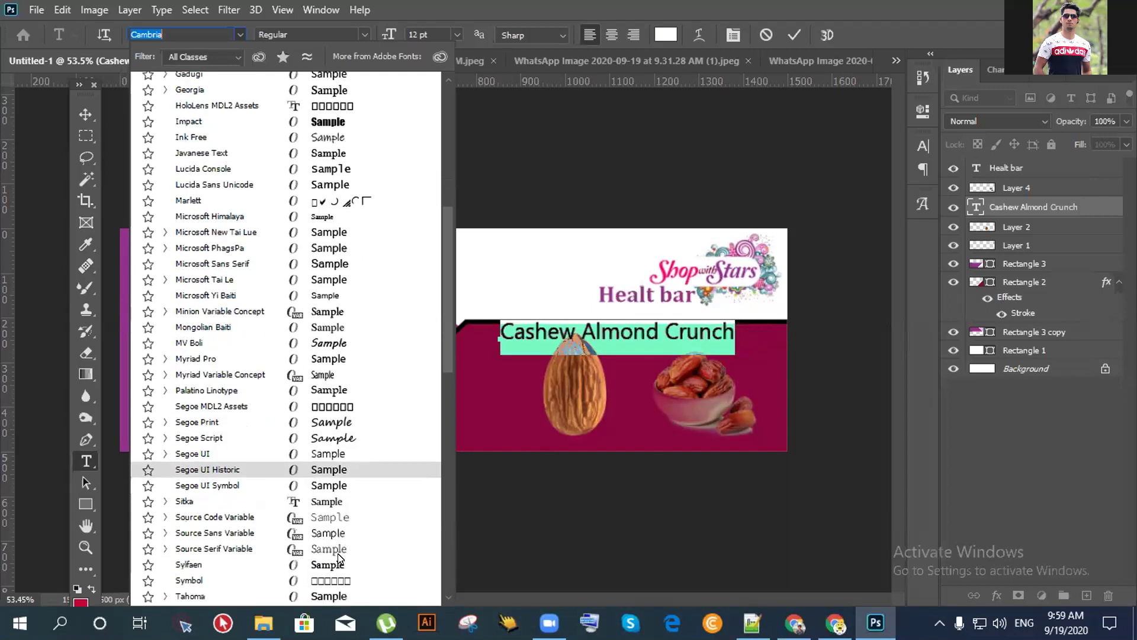
{"action": "scroll", "coordinate": [342, 502], "scroll_direction": "down", "scroll_amount": 2}
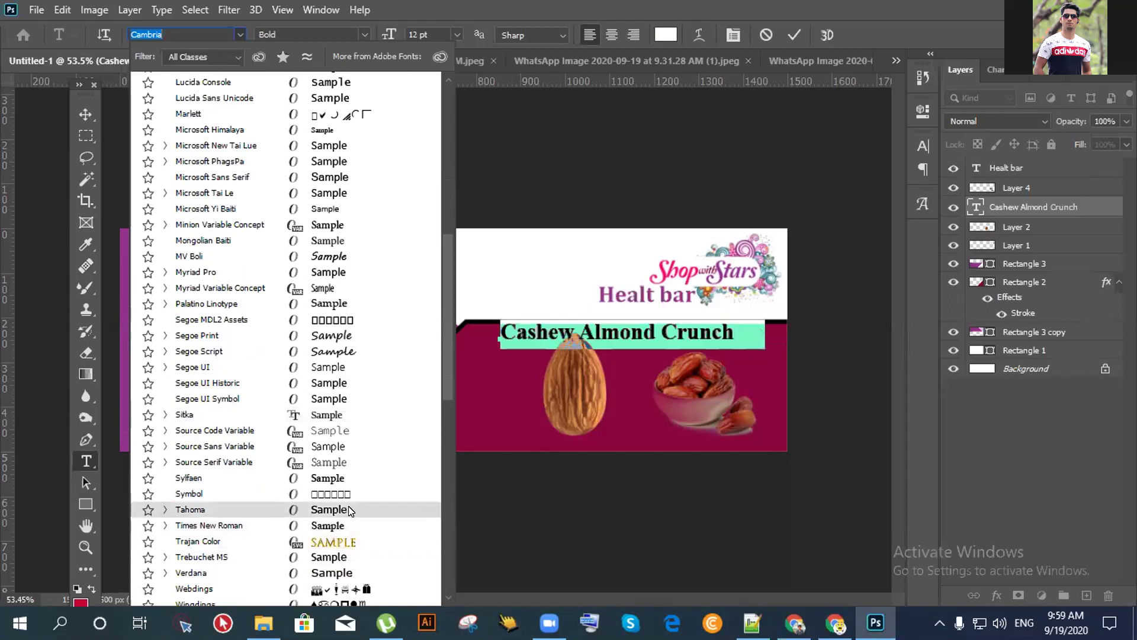
{"action": "scroll", "coordinate": [349, 521], "scroll_direction": "down", "scroll_amount": 2}
{"action": "scroll", "coordinate": [350, 542], "scroll_direction": "down", "scroll_amount": 2}
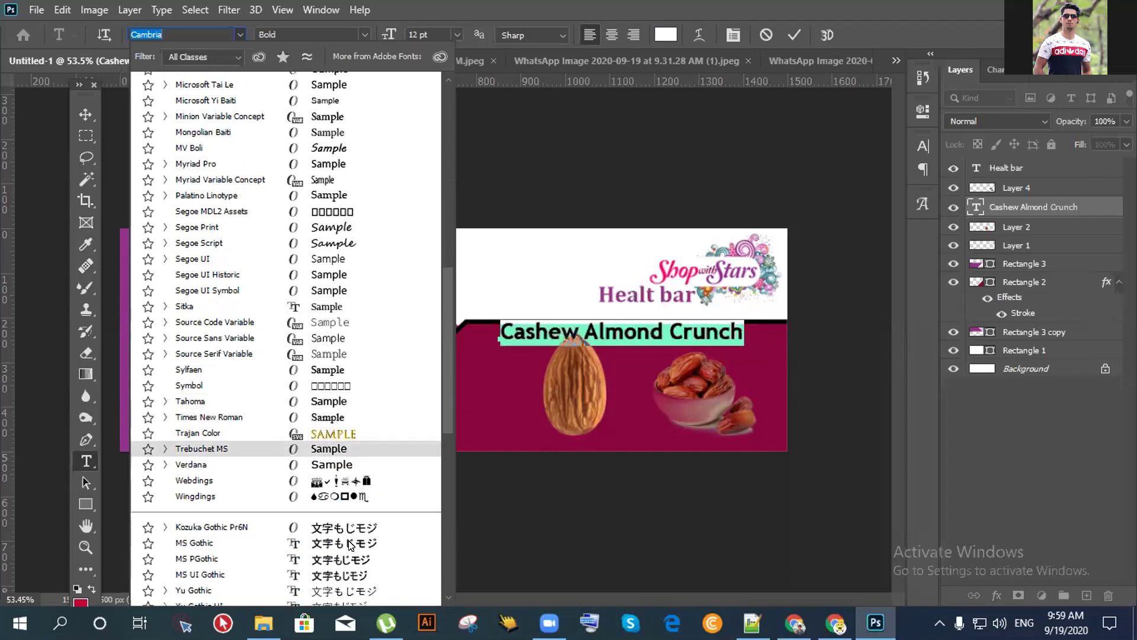
{"action": "scroll", "coordinate": [398, 452], "scroll_direction": "up", "scroll_amount": 10}
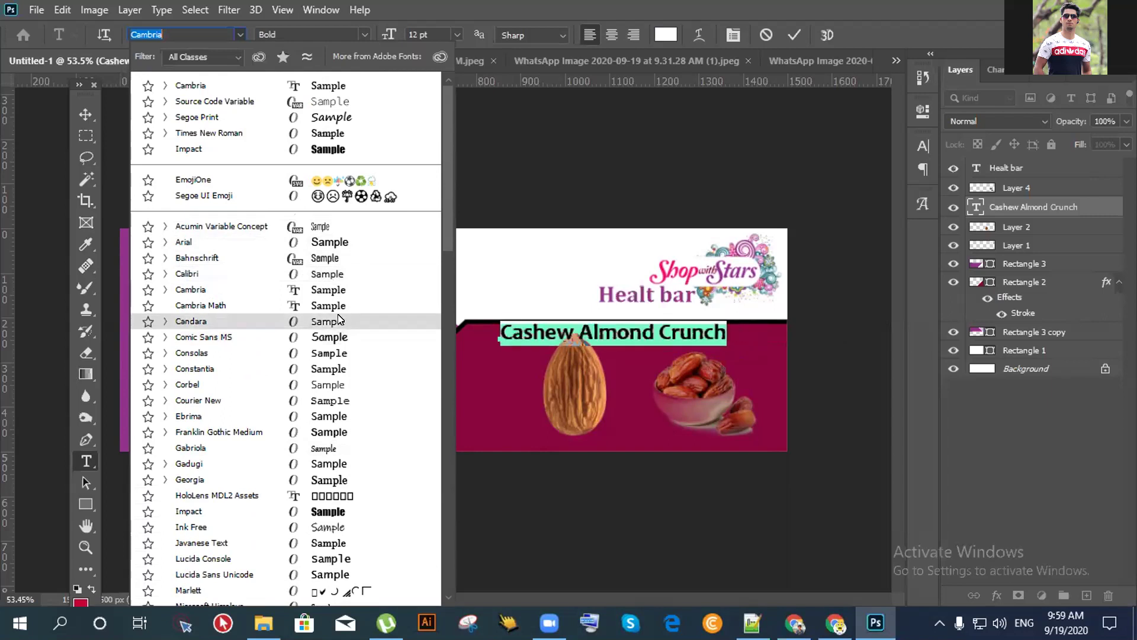
{"action": "left_click", "coordinate": [340, 369]}
{"action": "left_click", "coordinate": [799, 34]}
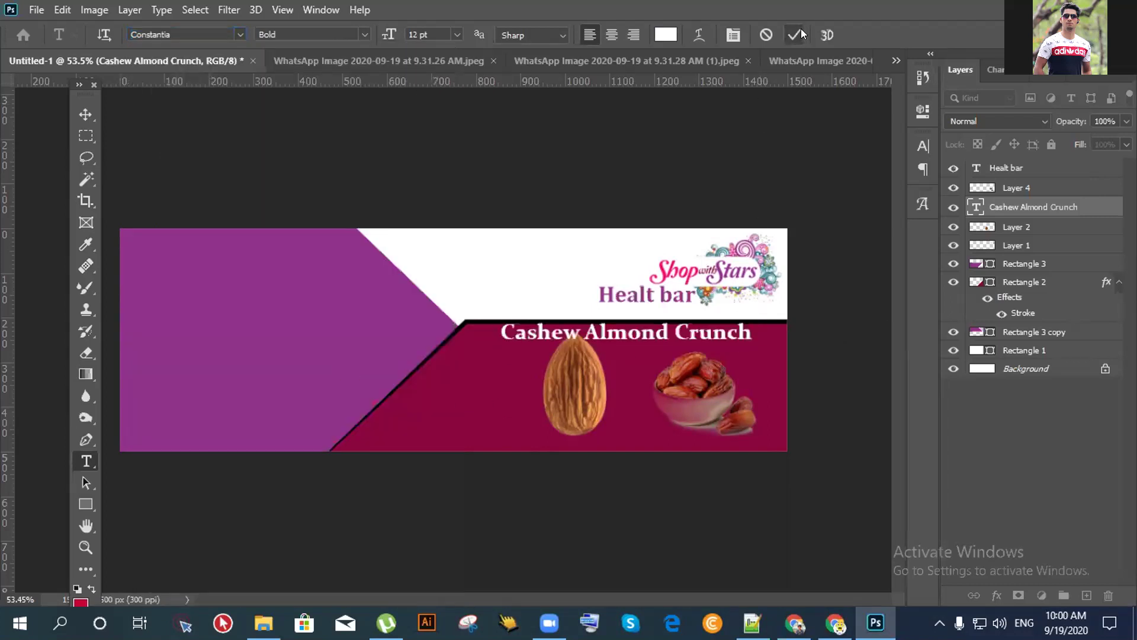
{"action": "left_click", "coordinate": [86, 115]}
{"action": "left_click_drag", "start_coordinate": [616, 337], "coordinate": [243, 267]}
- Add a 10 px black inside stroke to the purple Rectangle 3 shape layer
{"action": "left_click", "coordinate": [321, 372]}
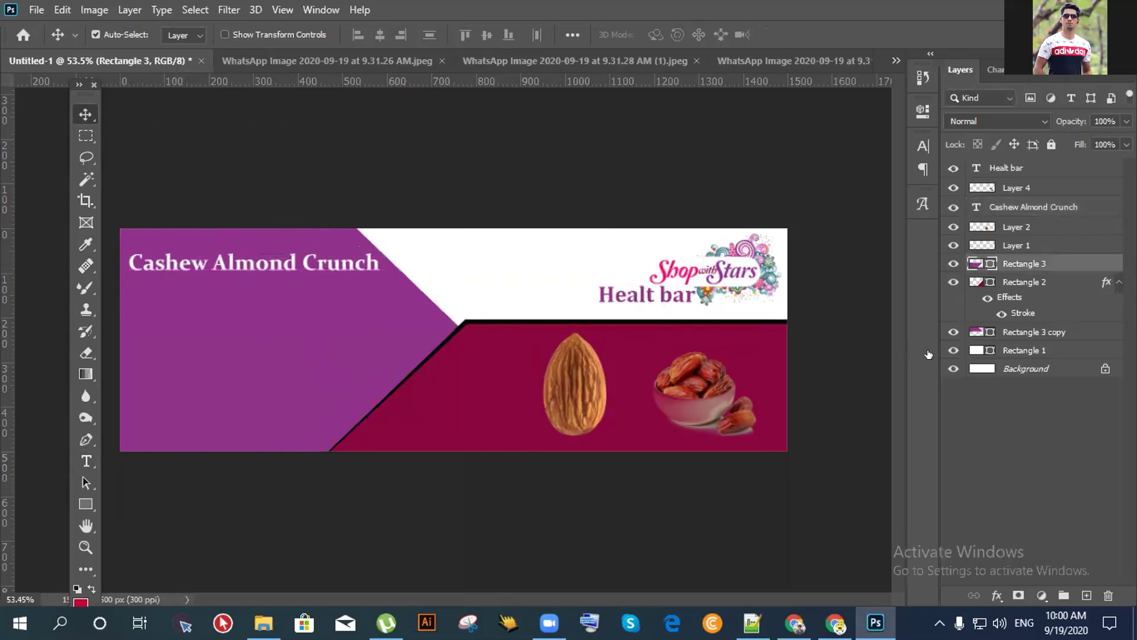
{"action": "double_click", "coordinate": [1073, 263]}
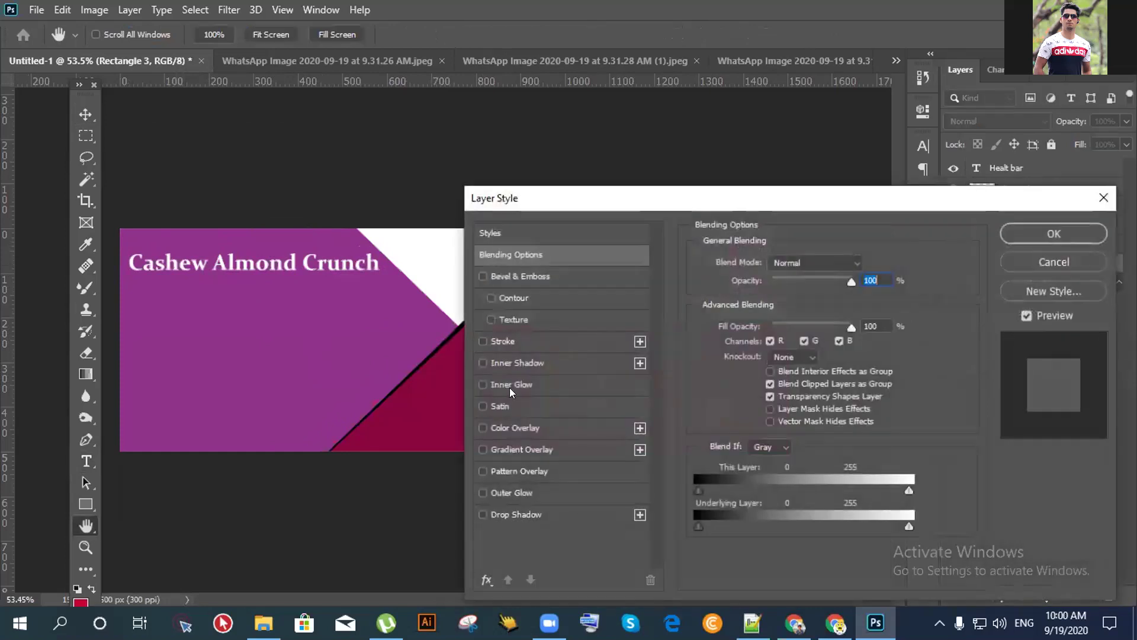
{"action": "left_click", "coordinate": [533, 339]}
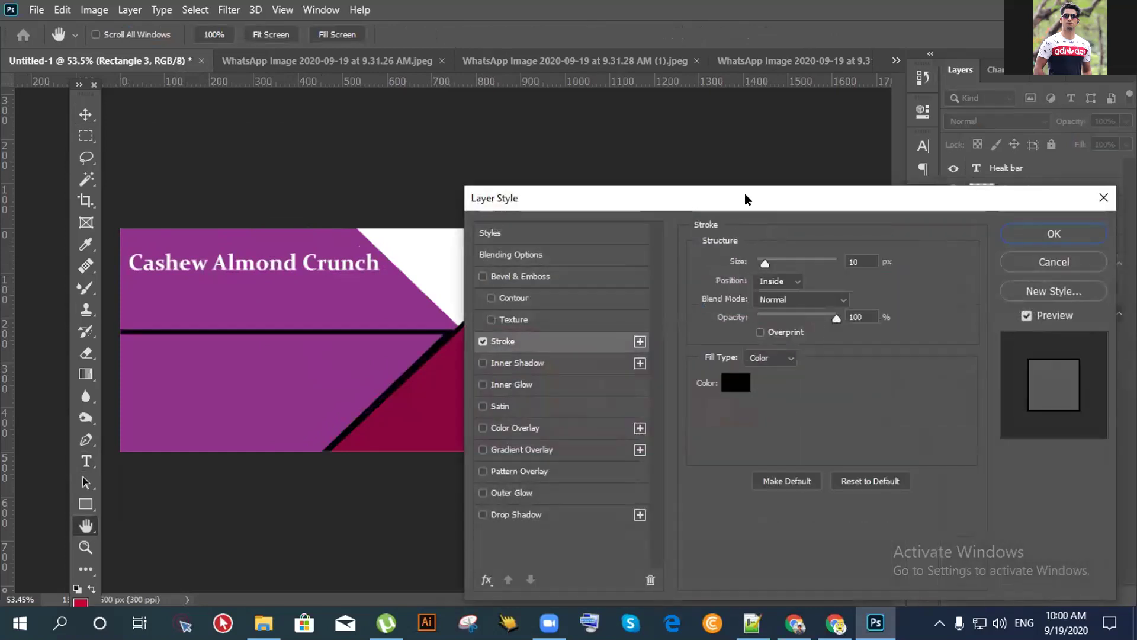
{"action": "left_click_drag", "start_coordinate": [745, 195], "coordinate": [855, 185]}
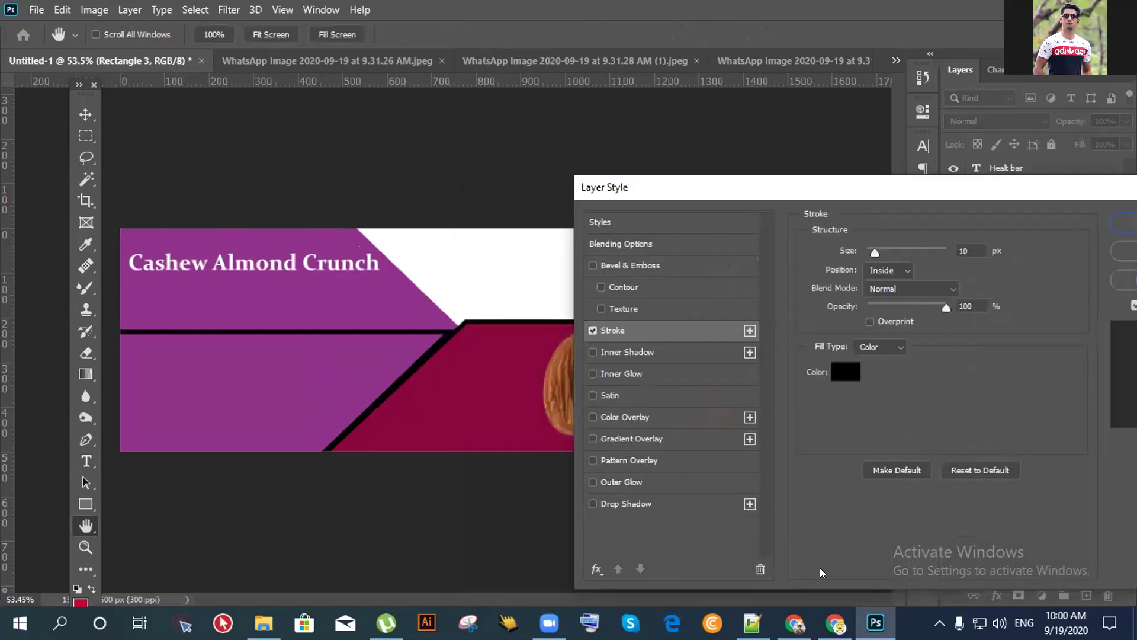
{"action": "key", "text": "alt+Tab"}
{"action": "middle_click", "coordinate": [248, 7]}
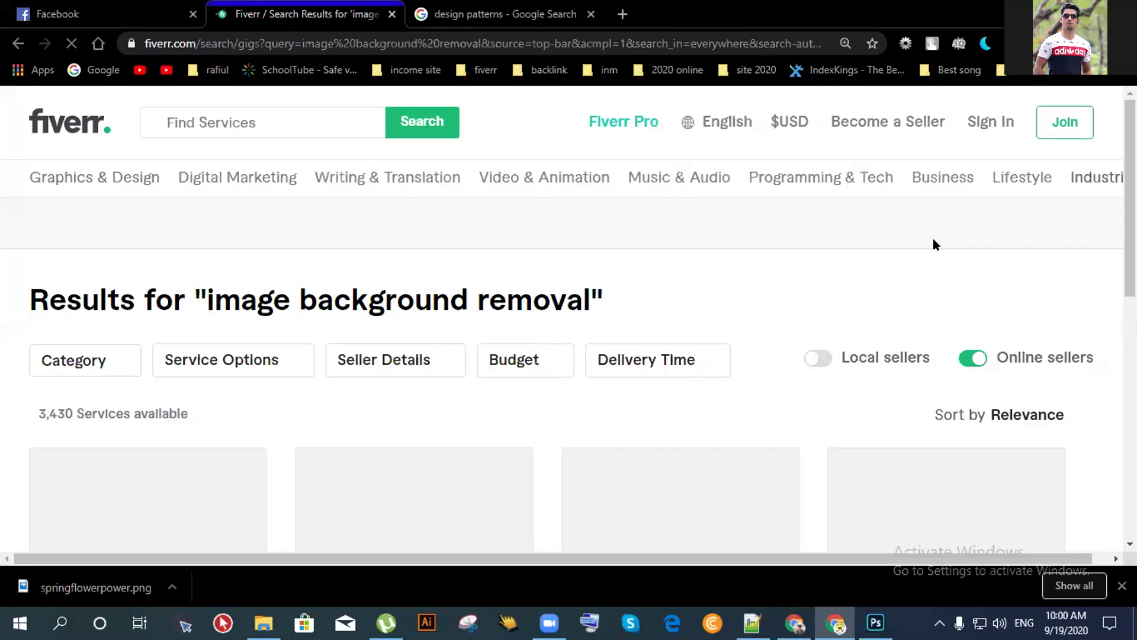
{"action": "key", "text": "alt+Tab"}
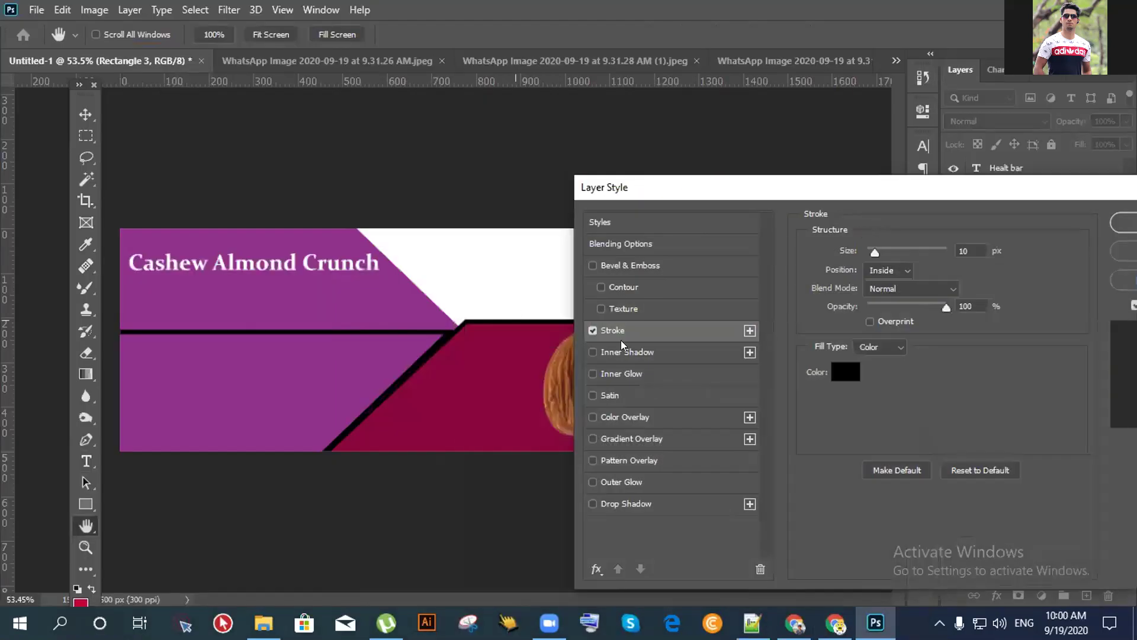
- Set the black inside stroke on Rectangle 3 to 13 px and move the Layer Style dialog aside
{"action": "left_click_drag", "start_coordinate": [946, 308], "coordinate": [917, 307]}
{"action": "left_click_drag", "start_coordinate": [871, 246], "coordinate": [879, 245]}
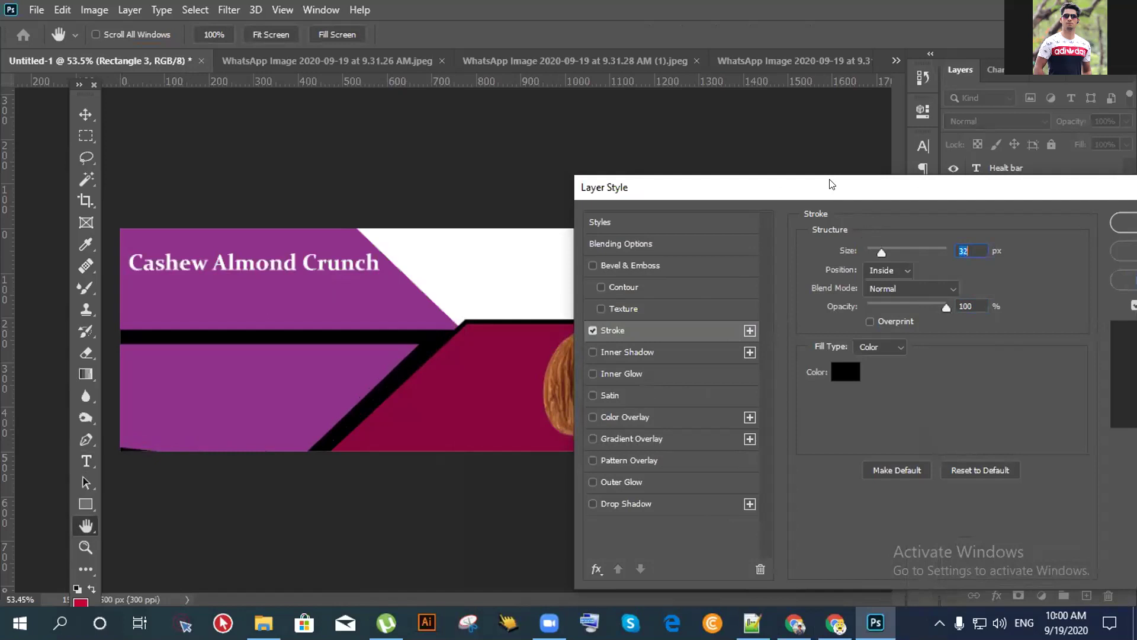
{"action": "left_click", "coordinate": [871, 245]}
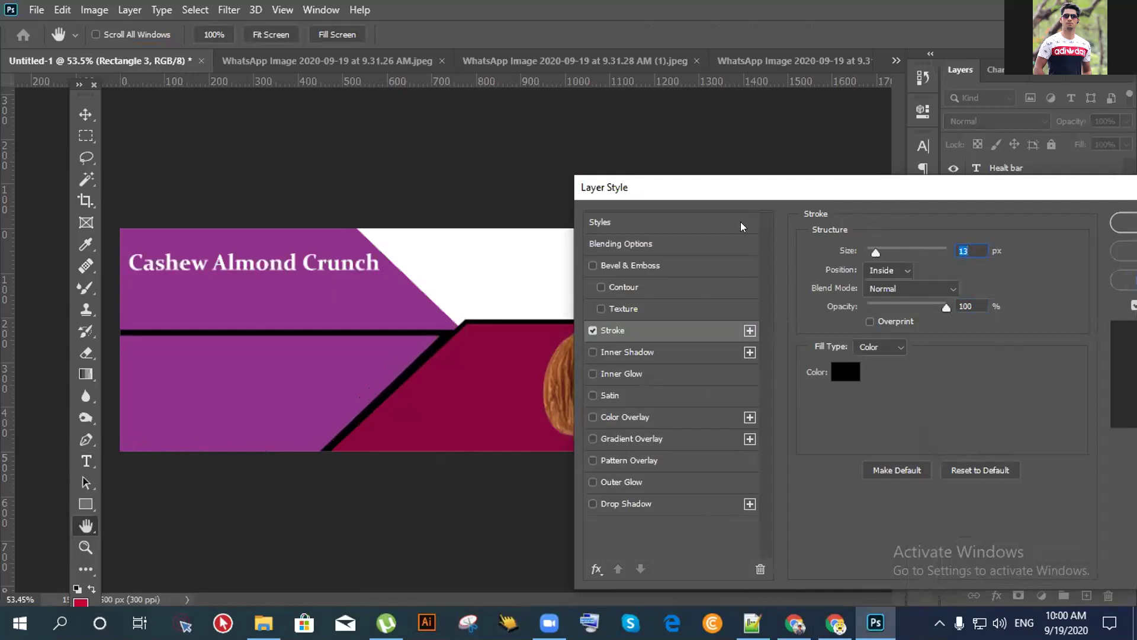
{"action": "left_click_drag", "start_coordinate": [741, 189], "coordinate": [618, 220]}
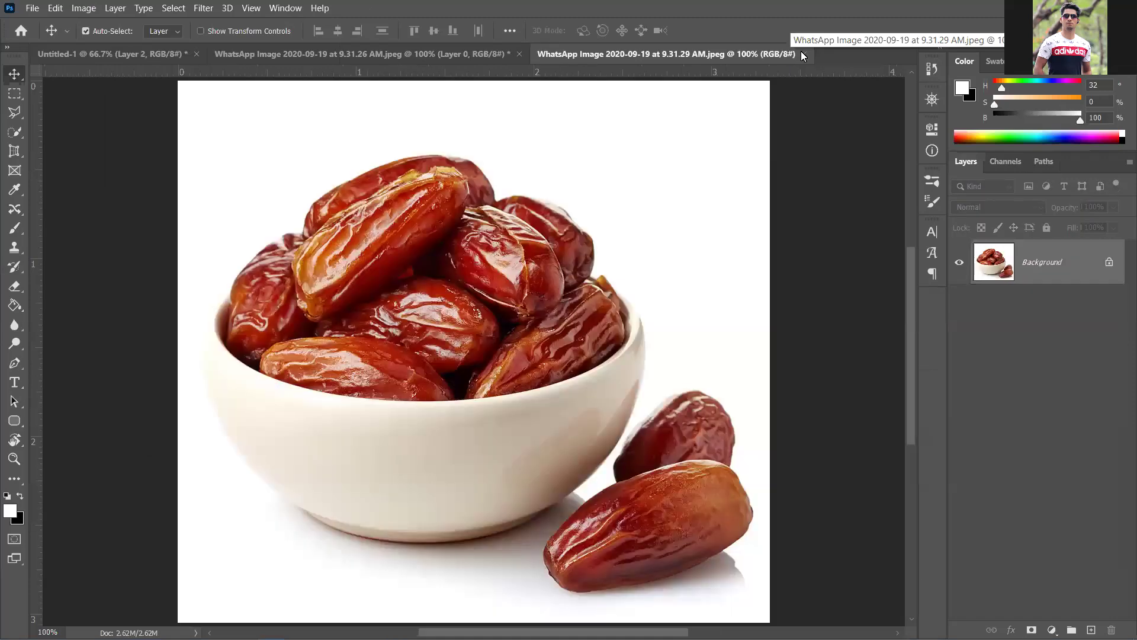
- Close the dates photo document
{"action": "key", "text": "ctrl+w"}
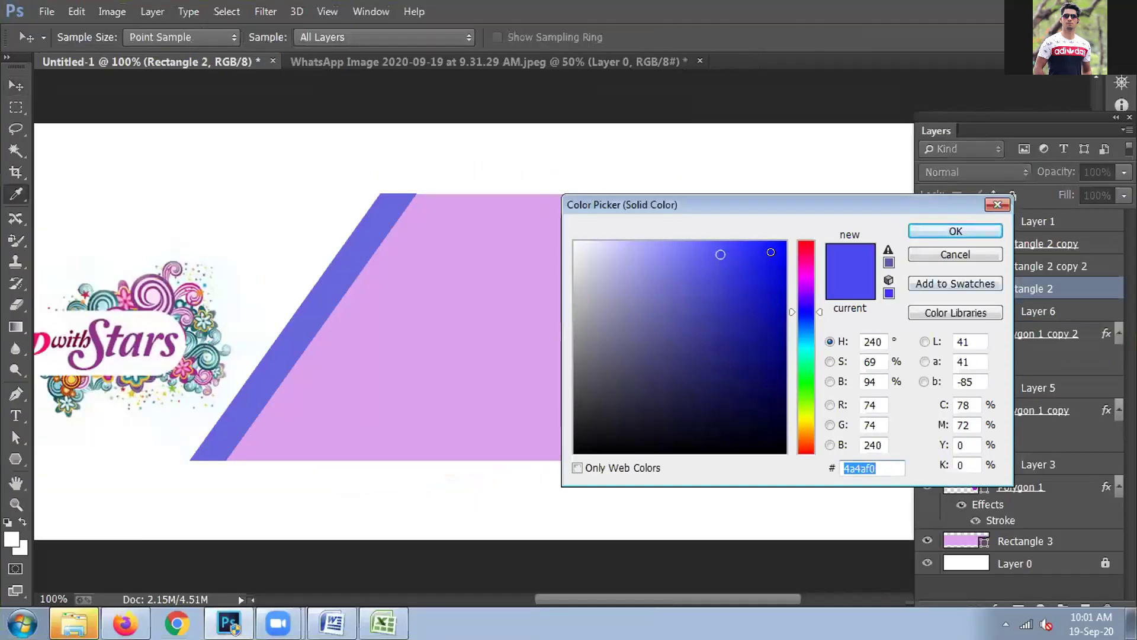
- Set the Rectangle 2 fill to a saturated blue and check the stripe by toggling the visibility of Rectangle 2 copy 2
{"action": "left_click", "coordinate": [776, 258]}
{"action": "left_click", "coordinate": [954, 231]}
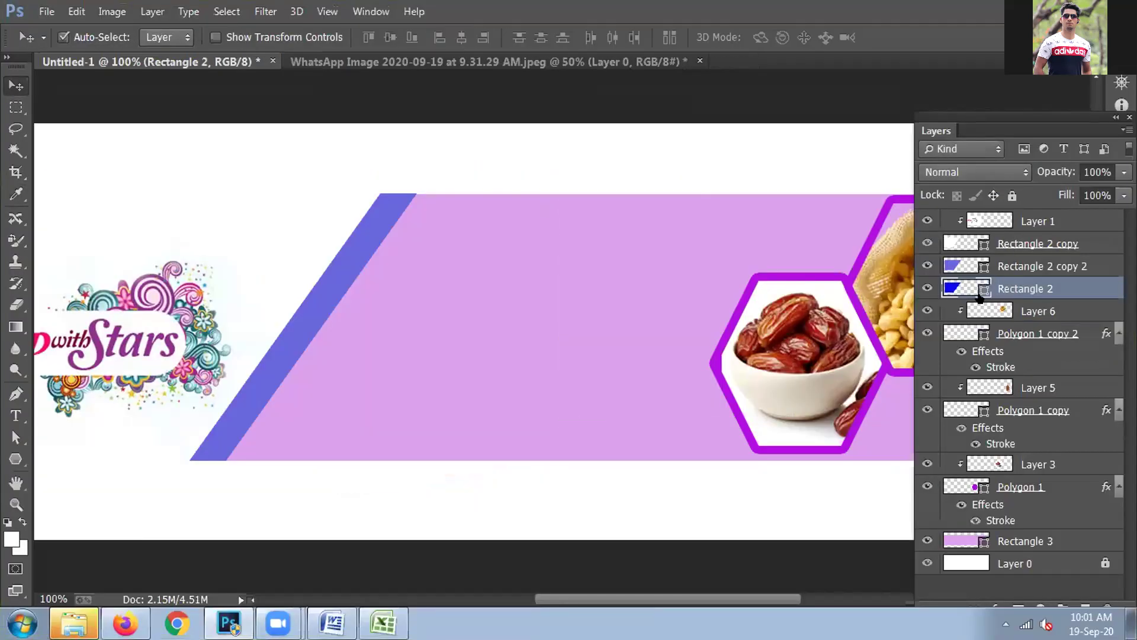
{"action": "left_click", "coordinate": [927, 265]}
{"action": "left_click", "coordinate": [927, 265]}
{"action": "left_click", "coordinate": [926, 265]}
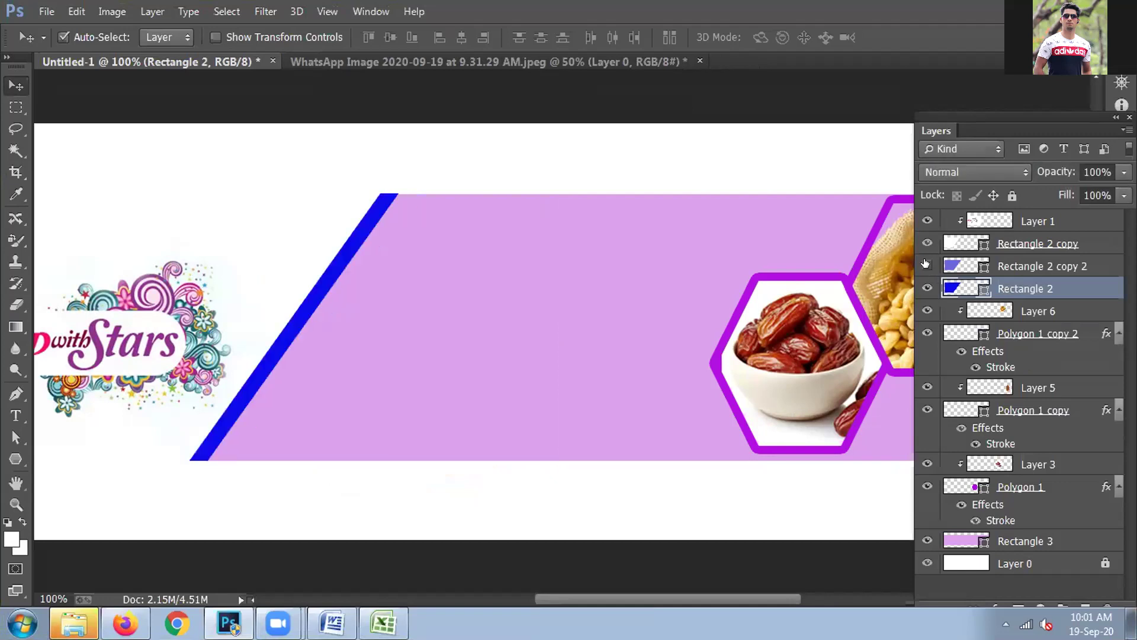
{"action": "left_click", "coordinate": [927, 266]}
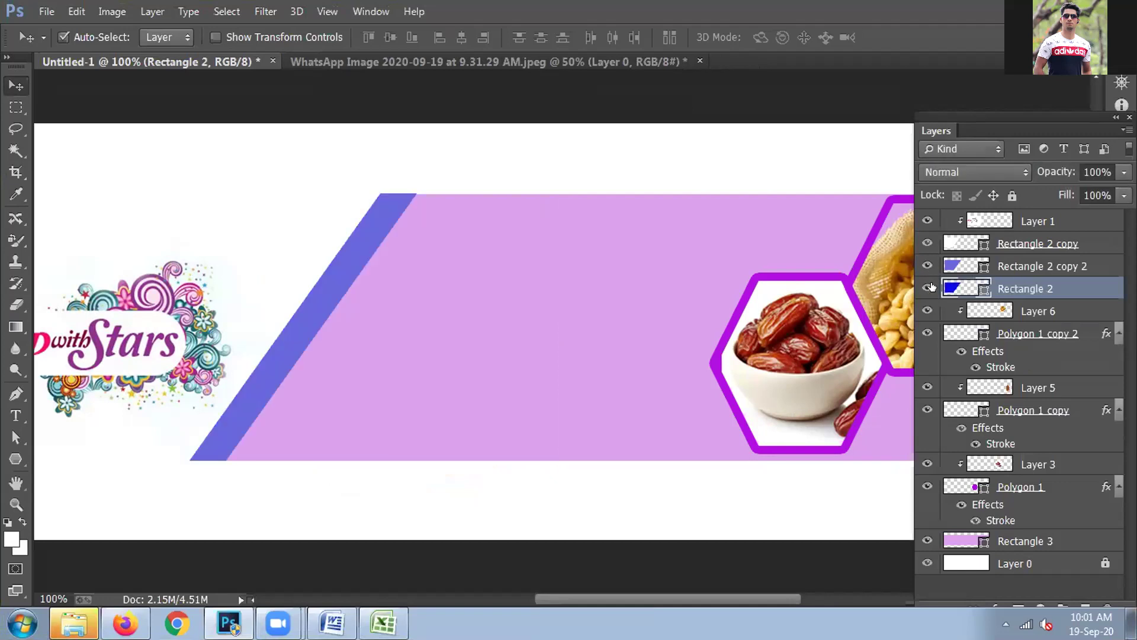
- Check what Rectangle 2 contributes beneath its copy by hiding the layer and showing it again
{"action": "left_click", "coordinate": [926, 288]}
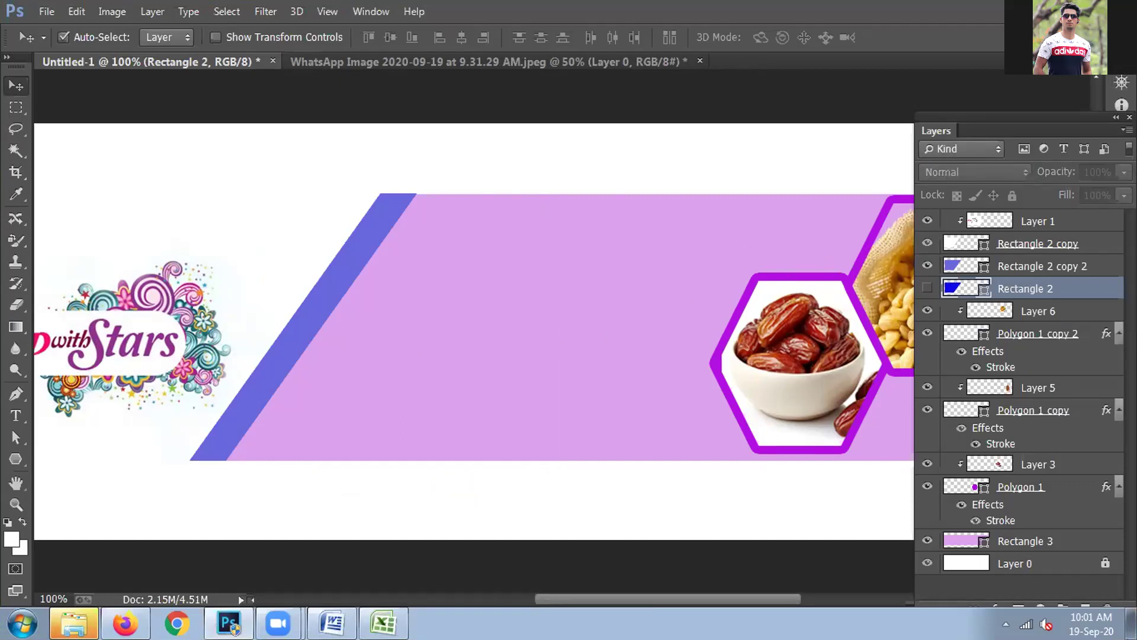
{"action": "left_click_drag", "start_coordinate": [1114, 77], "coordinate": [975, 124]}
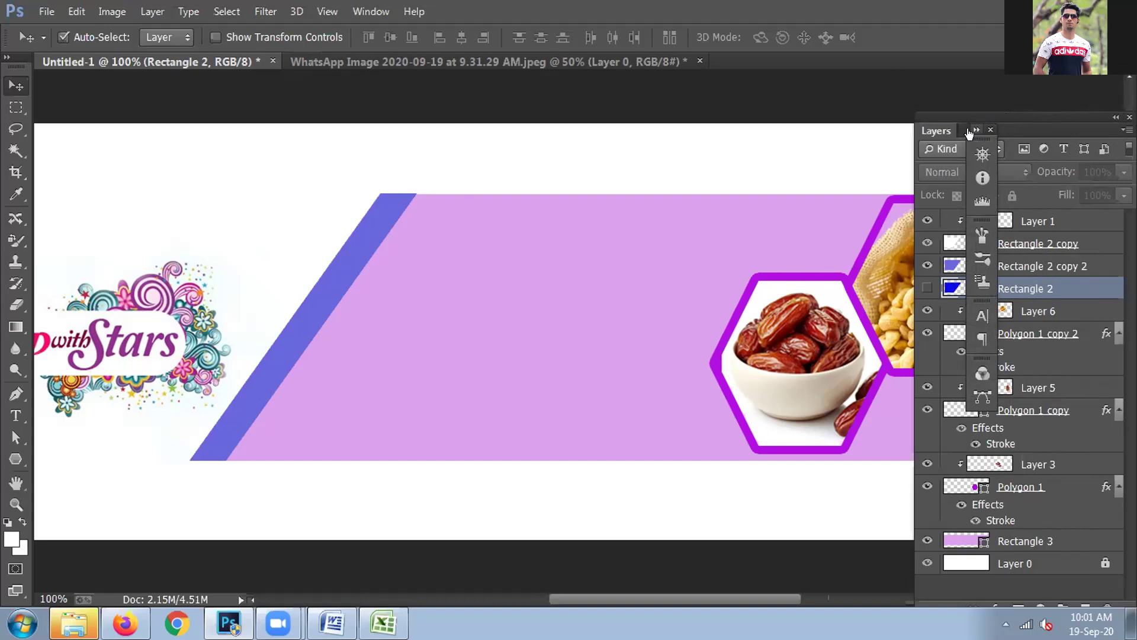
{"action": "left_click_drag", "start_coordinate": [964, 125], "coordinate": [1111, 76]}
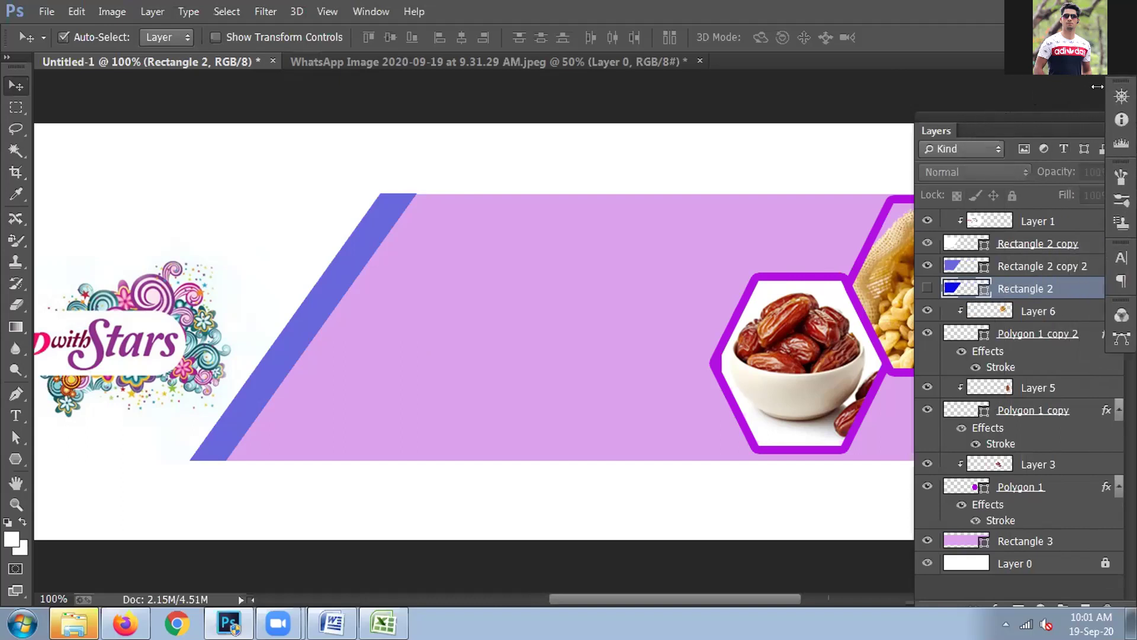
{"action": "left_click", "coordinate": [1040, 125]}
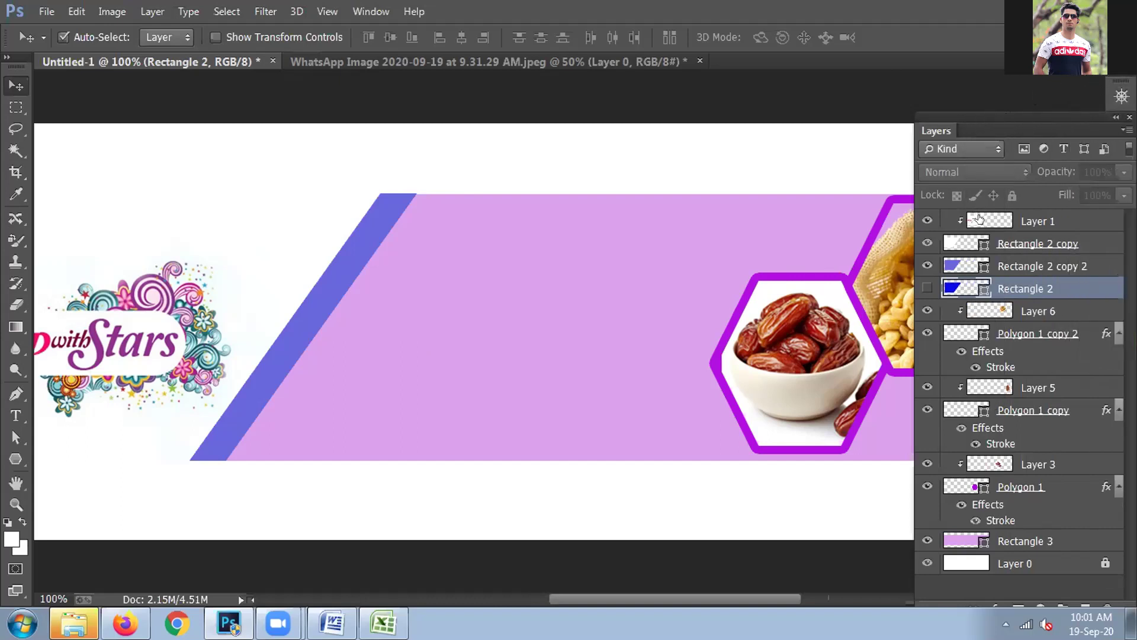
{"action": "left_click", "coordinate": [925, 287]}
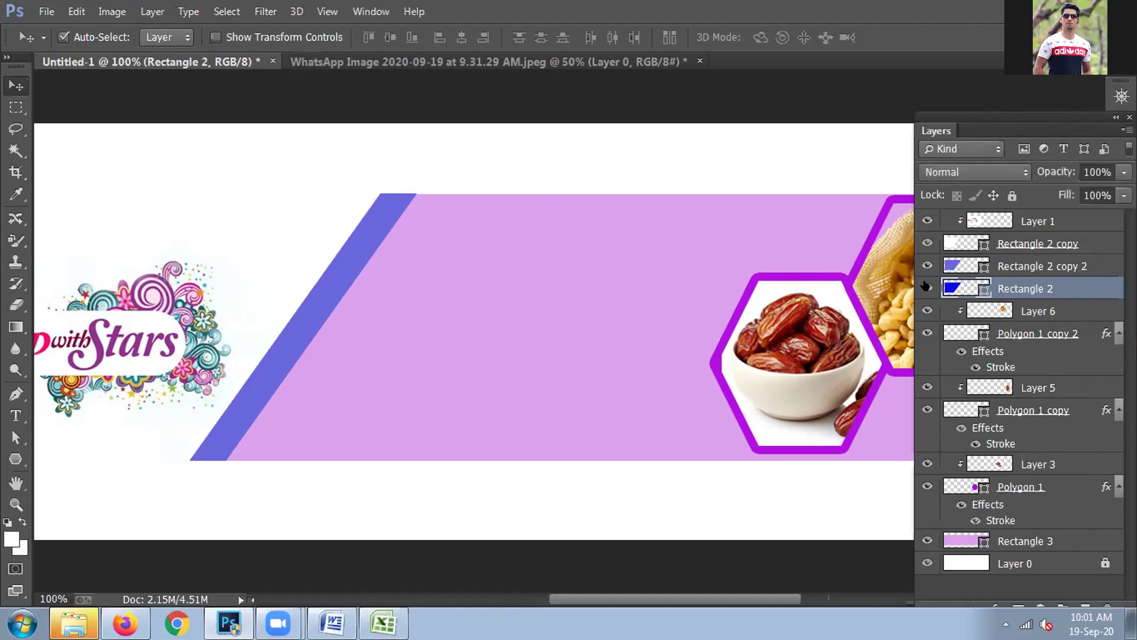
- Compare the two stripes by toggling the visibility of Rectangle 2 copy 2, and start a free transform of Rectangle 2
{"action": "left_click", "coordinate": [926, 266]}
{"action": "left_click", "coordinate": [925, 265]}
{"action": "left_click", "coordinate": [926, 265]}
{"action": "left_click", "coordinate": [926, 265]}
{"action": "key", "text": "ctrl+t"}
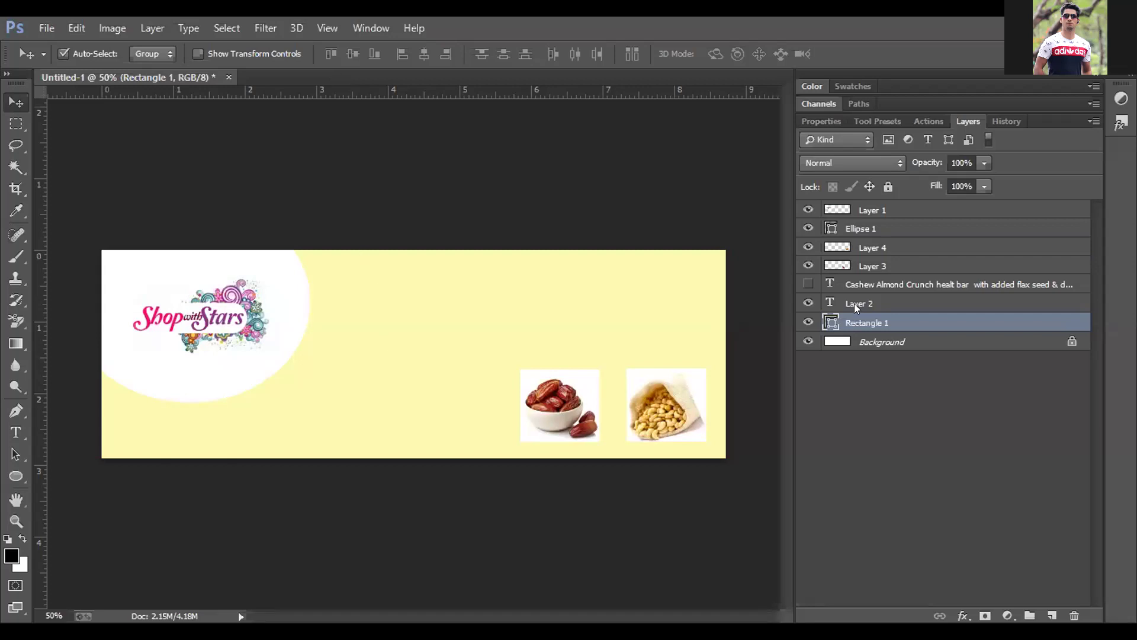
- Identify Layer 3, the dates photo, by toggling its visibility, and open the layer's Blending Options
{"action": "left_click", "coordinate": [846, 266]}
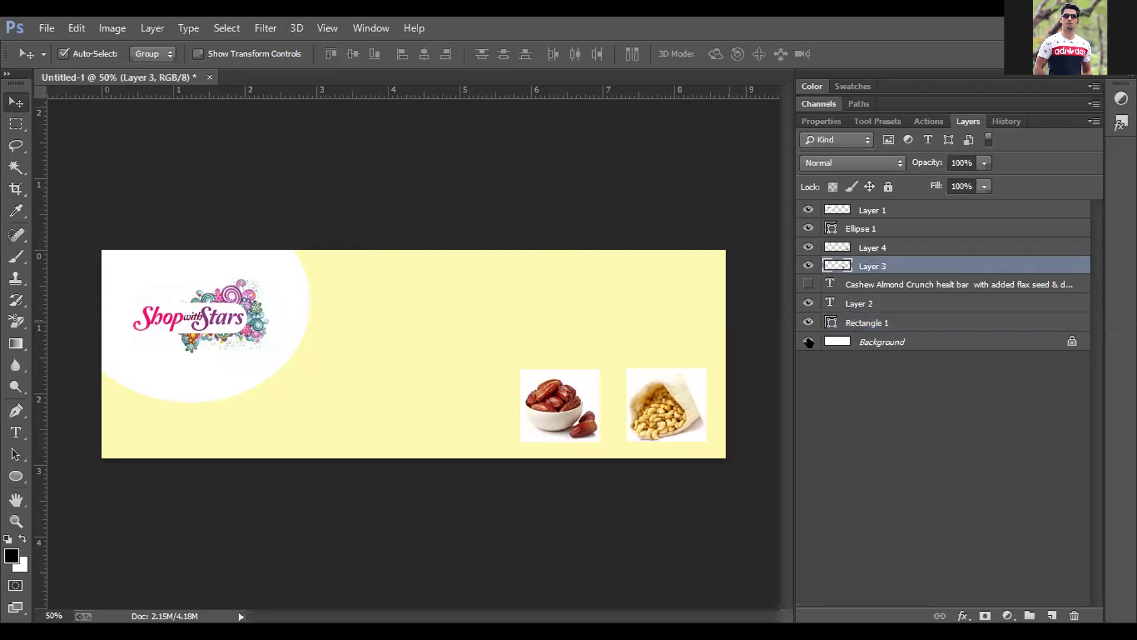
{"action": "left_click", "coordinate": [808, 265]}
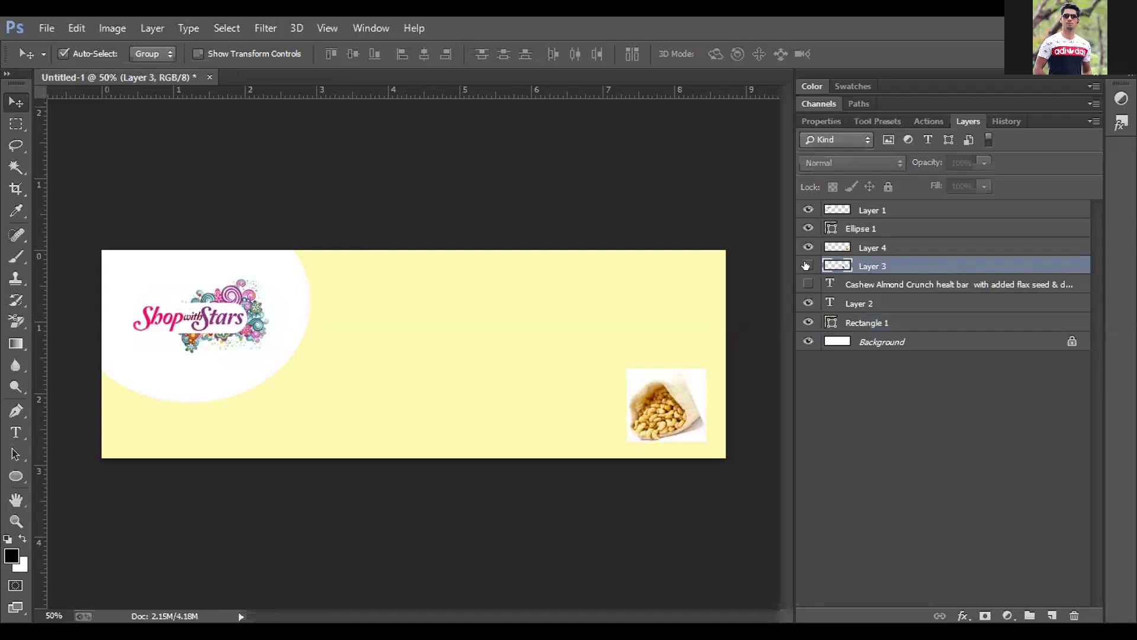
{"action": "left_click", "coordinate": [806, 265]}
{"action": "right_click", "coordinate": [563, 408]}
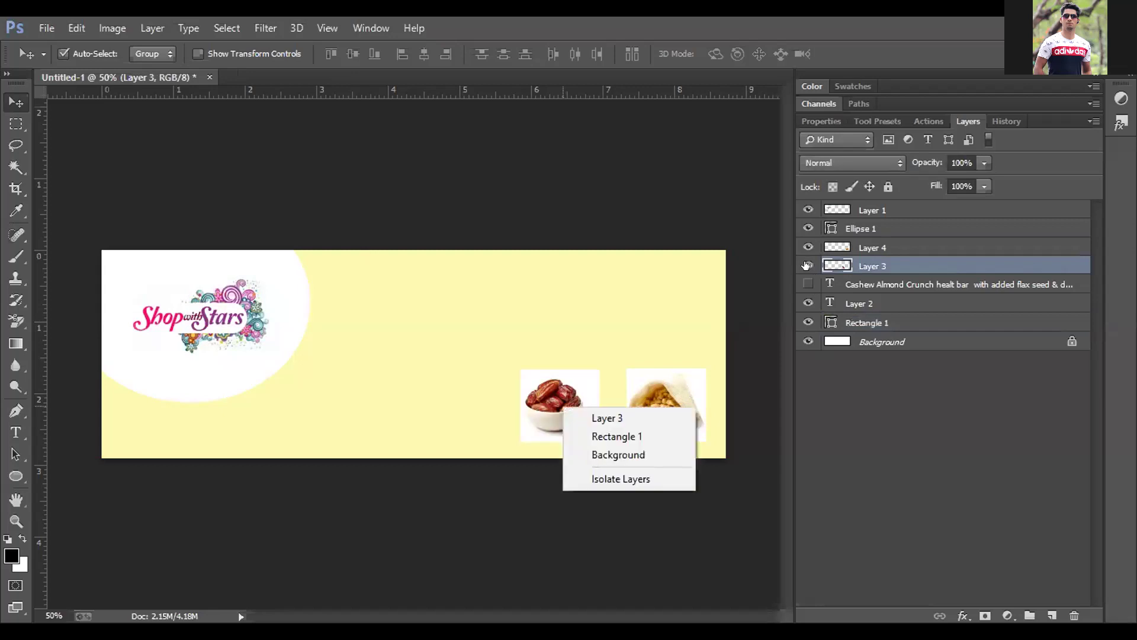
{"action": "key", "text": "Escape"}
{"action": "right_click", "coordinate": [844, 271]}
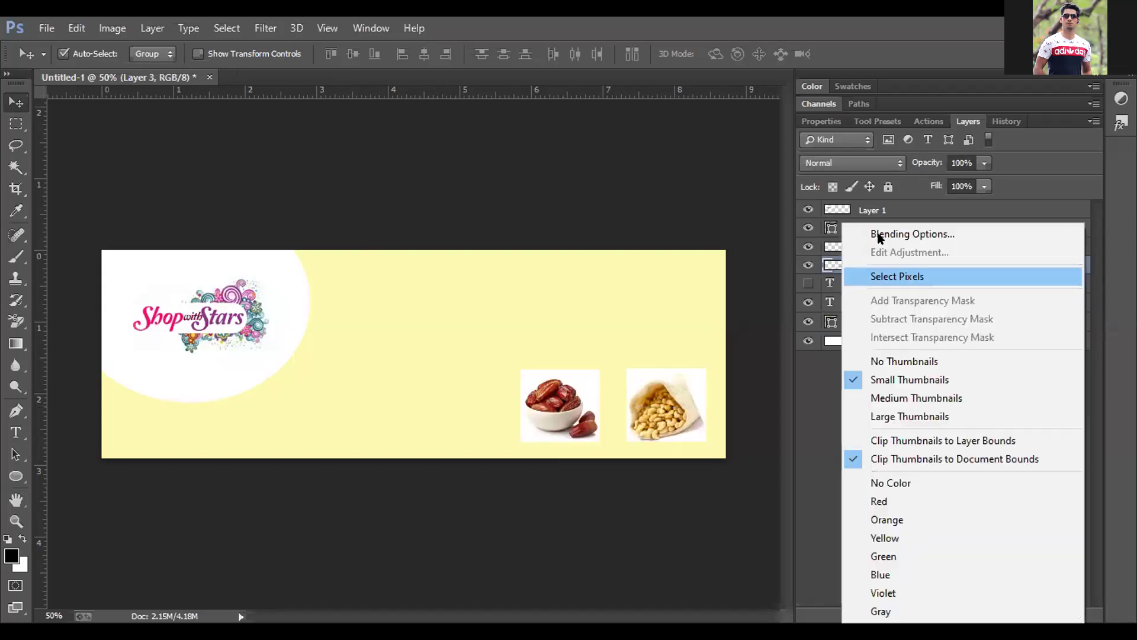
{"action": "left_click", "coordinate": [880, 235]}
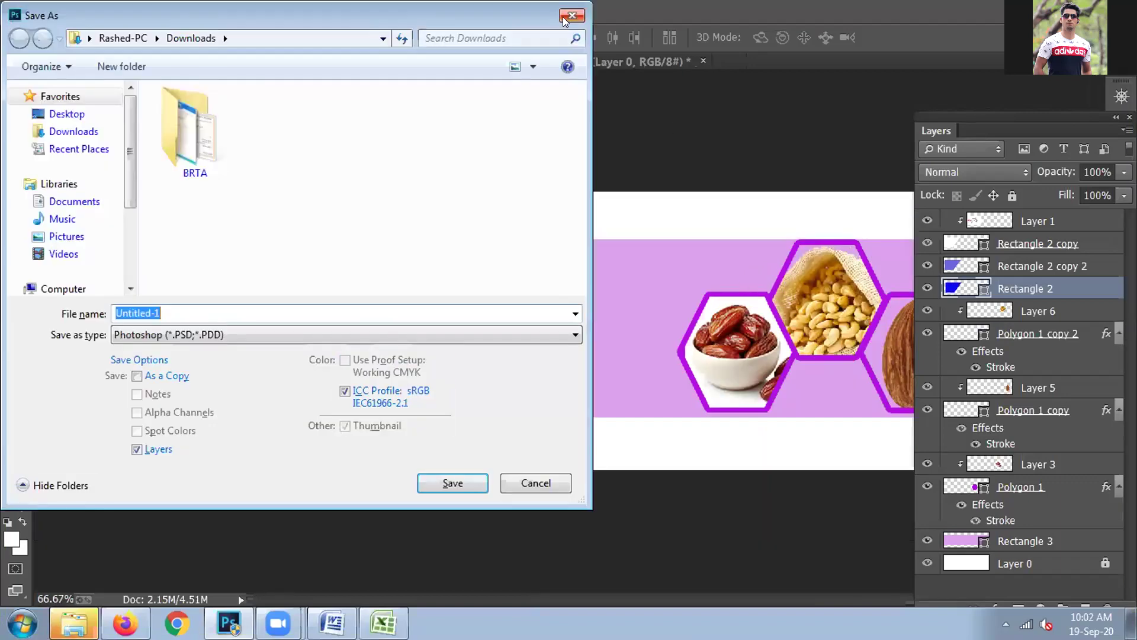
- Dismiss the Save As dialog and move the Layers panel clear of the banner
{"action": "left_click", "coordinate": [570, 11]}
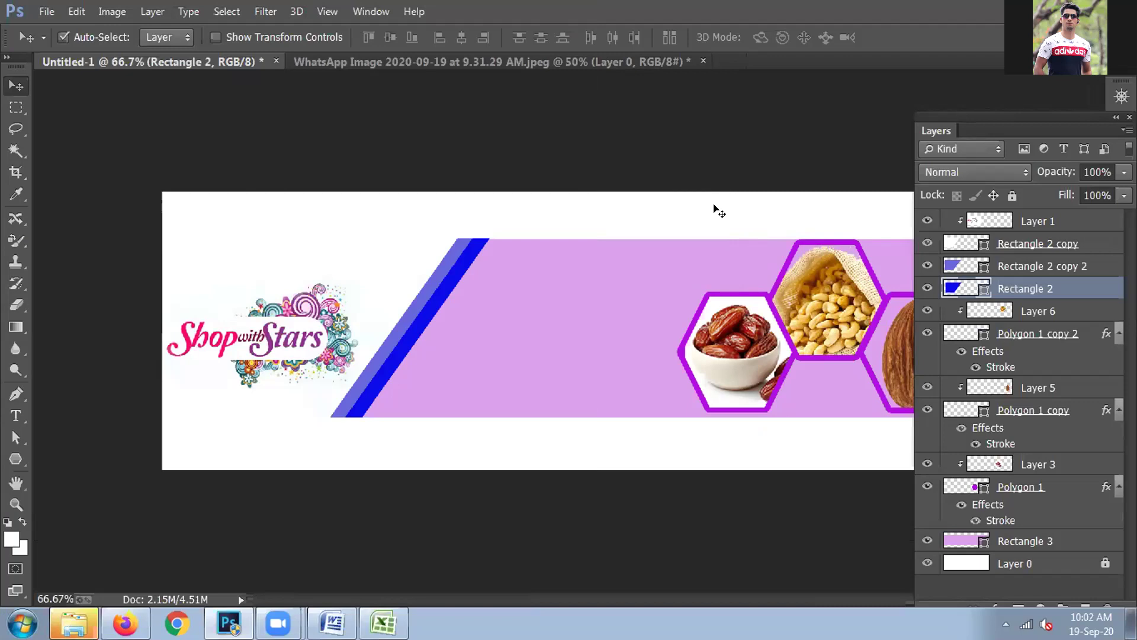
{"action": "left_click_drag", "start_coordinate": [1000, 115], "coordinate": [1086, 110]}
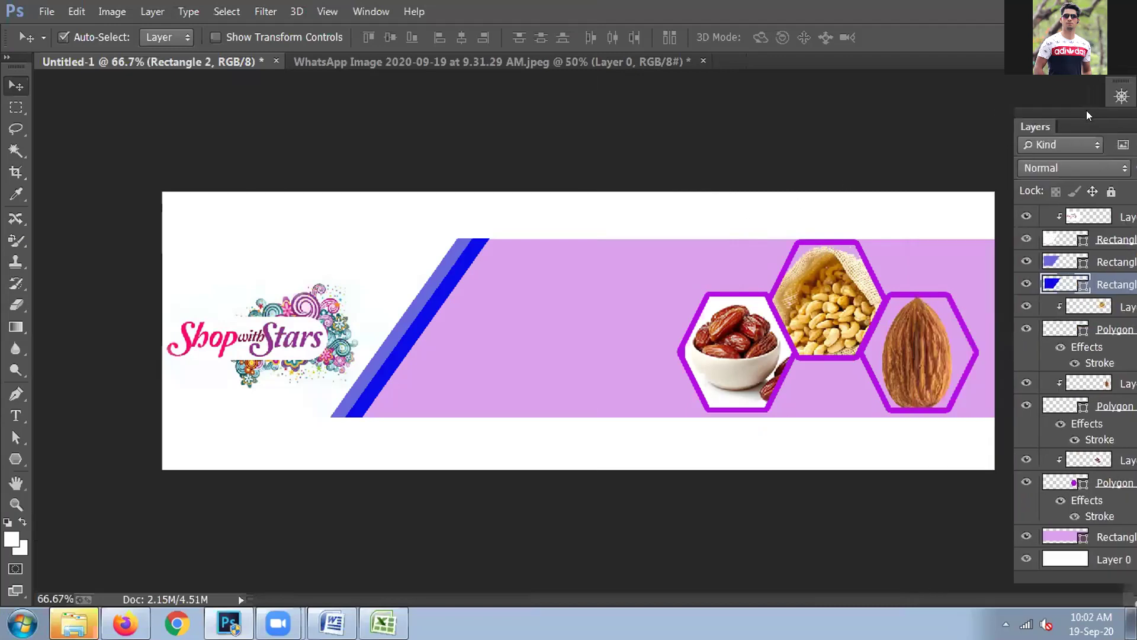
- Try to save a copy of the banner in JPEG format under the file name Class Work
{"action": "key", "text": "ctrl+alt+s"}
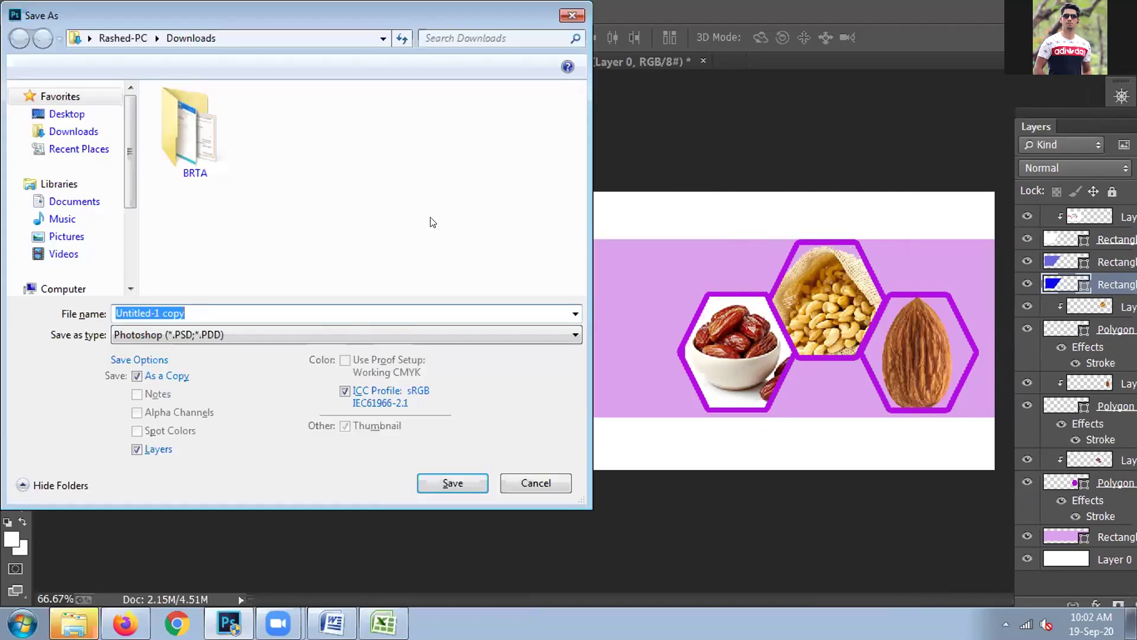
{"action": "type", "text": "Class Work"}
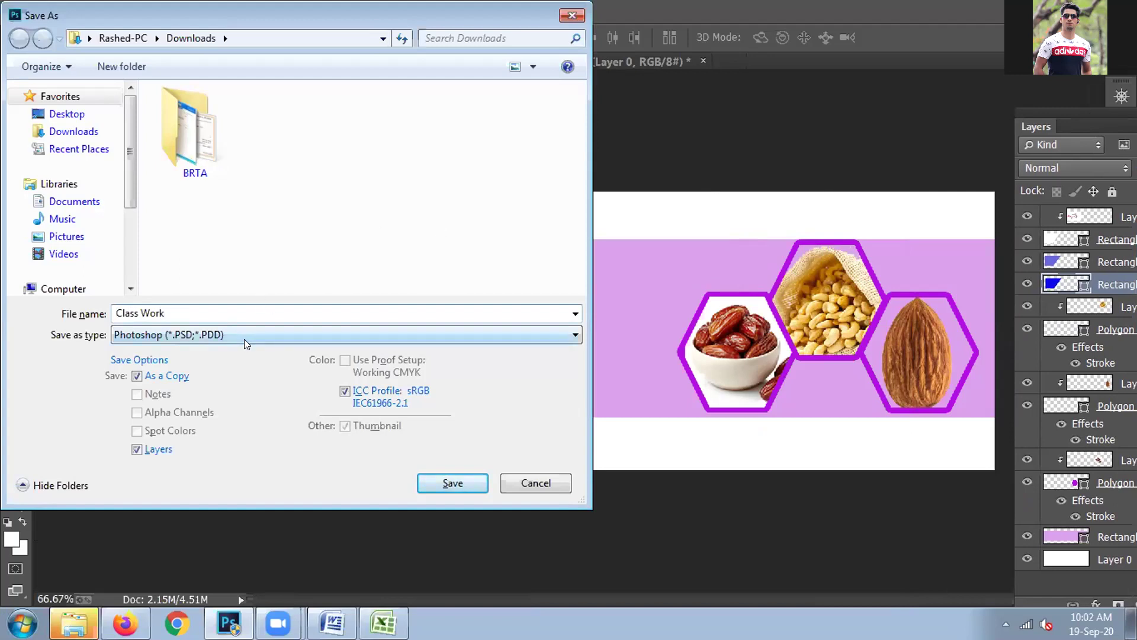
{"action": "left_click", "coordinate": [244, 337]}
{"action": "left_click", "coordinate": [271, 462]}
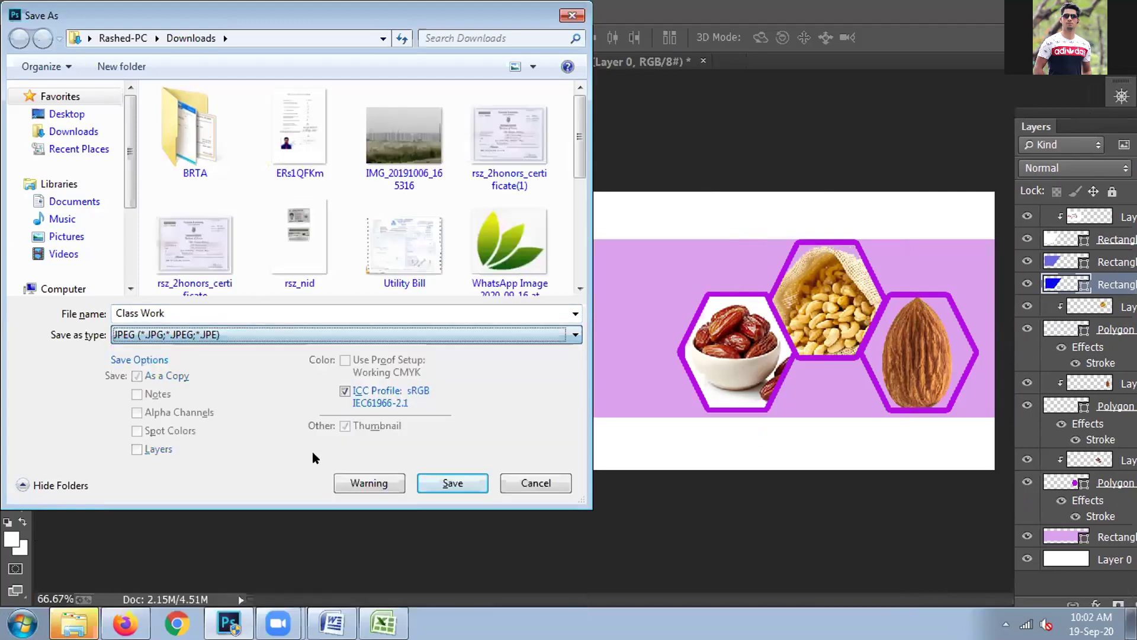
{"action": "left_click", "coordinate": [511, 484]}
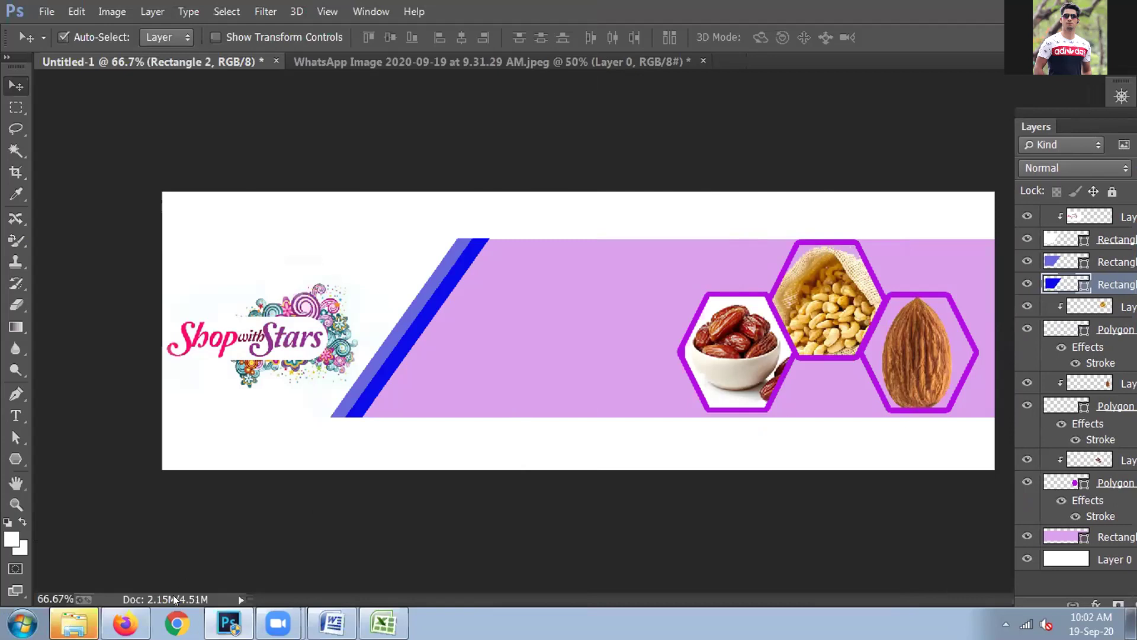
- Switch to WhatsApp Web in Firefox, close the almond image preview and look up the banner text in the group chat
{"action": "left_click", "coordinate": [137, 610]}
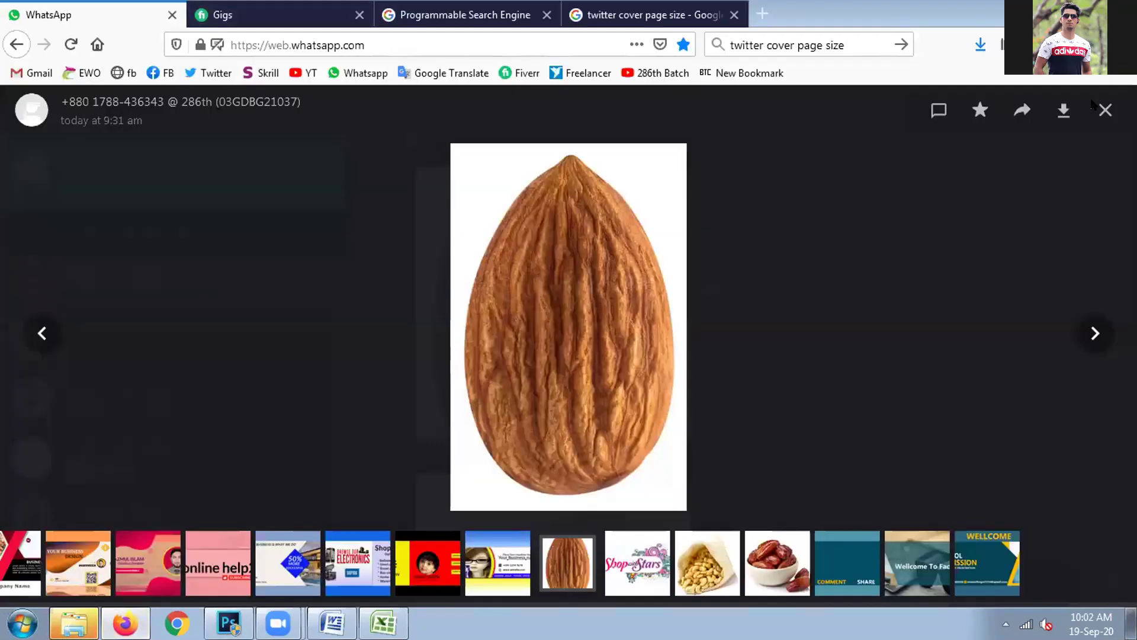
{"action": "left_click", "coordinate": [1105, 110]}
{"action": "scroll", "coordinate": [712, 352], "scroll_direction": "up", "scroll_amount": 15}
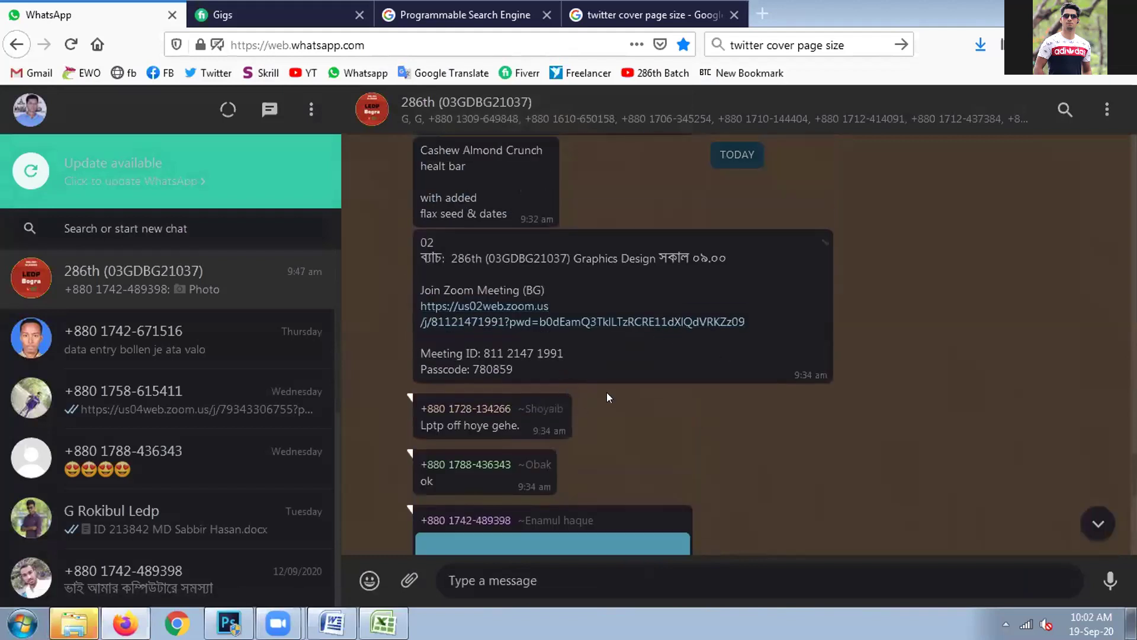
{"action": "scroll", "coordinate": [605, 397], "scroll_direction": "down", "scroll_amount": 2}
{"action": "scroll", "coordinate": [603, 404], "scroll_direction": "up", "scroll_amount": 10}
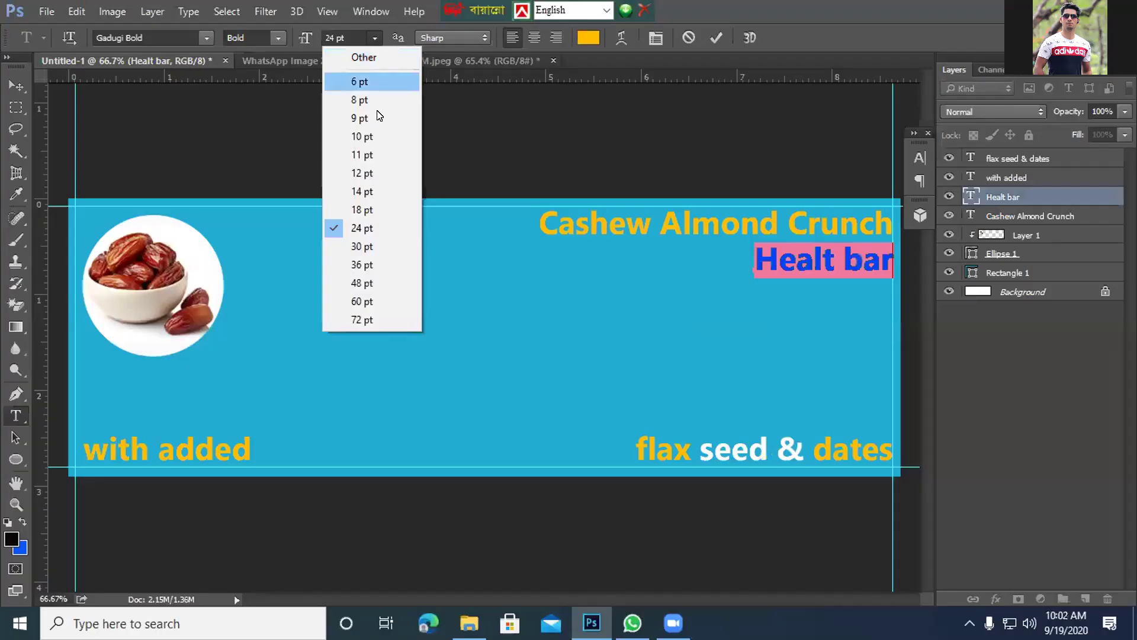
- Set the "Healt bar" text size to 18 pt and shift the text right beneath the end of "Cashew Almond Crunch"
{"action": "left_click", "coordinate": [363, 191]}
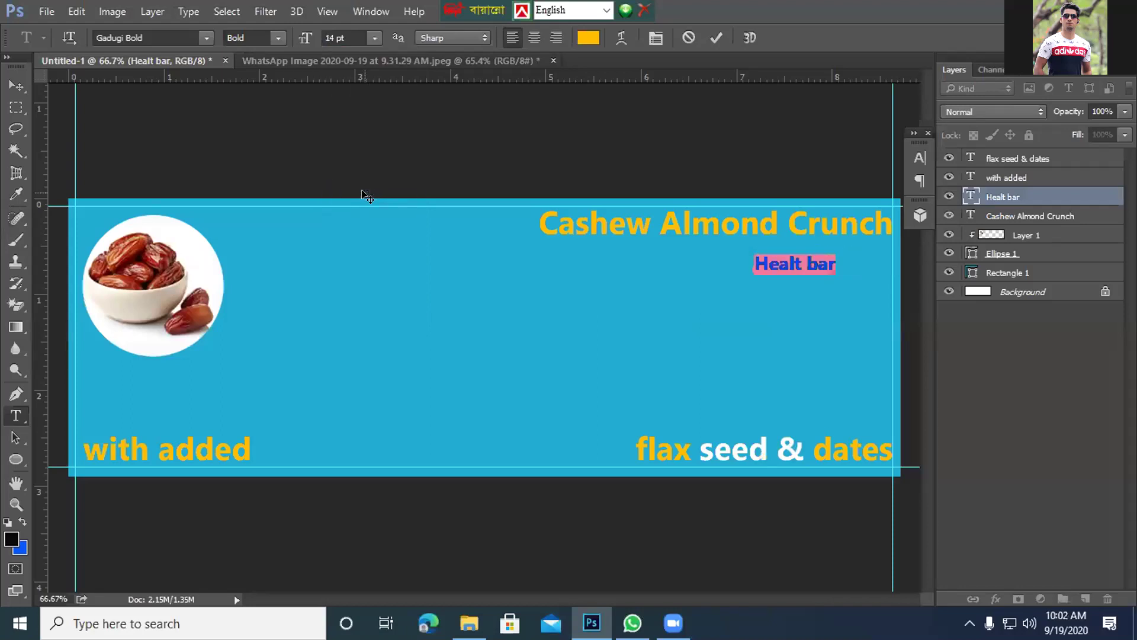
{"action": "left_click", "coordinate": [375, 38]}
{"action": "left_click", "coordinate": [364, 209]}
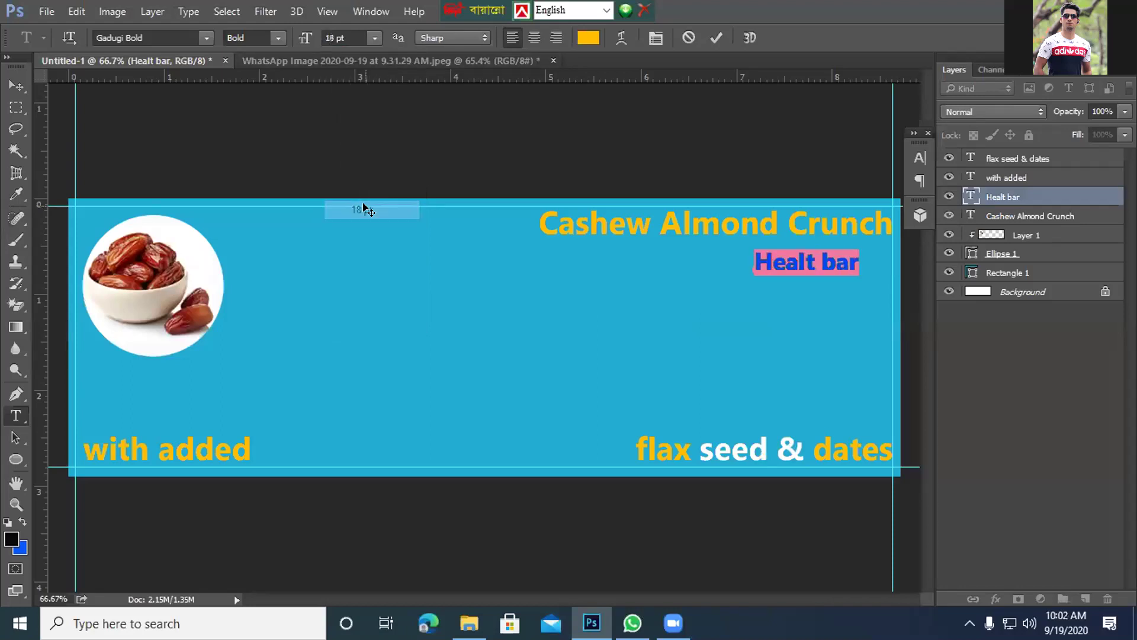
{"action": "left_click", "coordinate": [716, 38]}
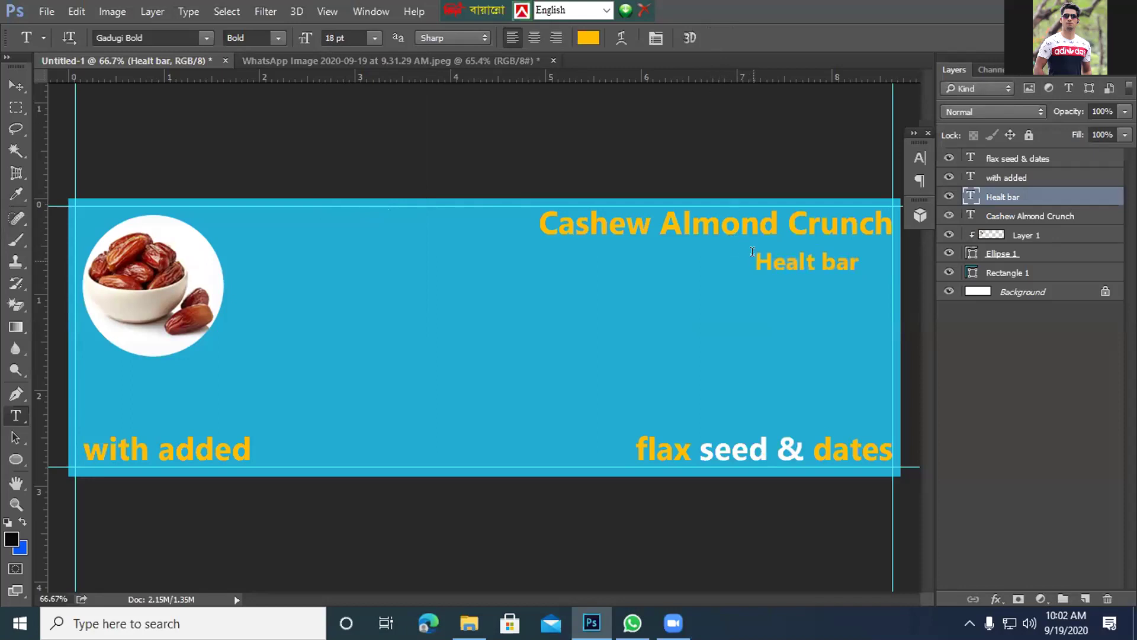
{"action": "left_click", "coordinate": [776, 257]}
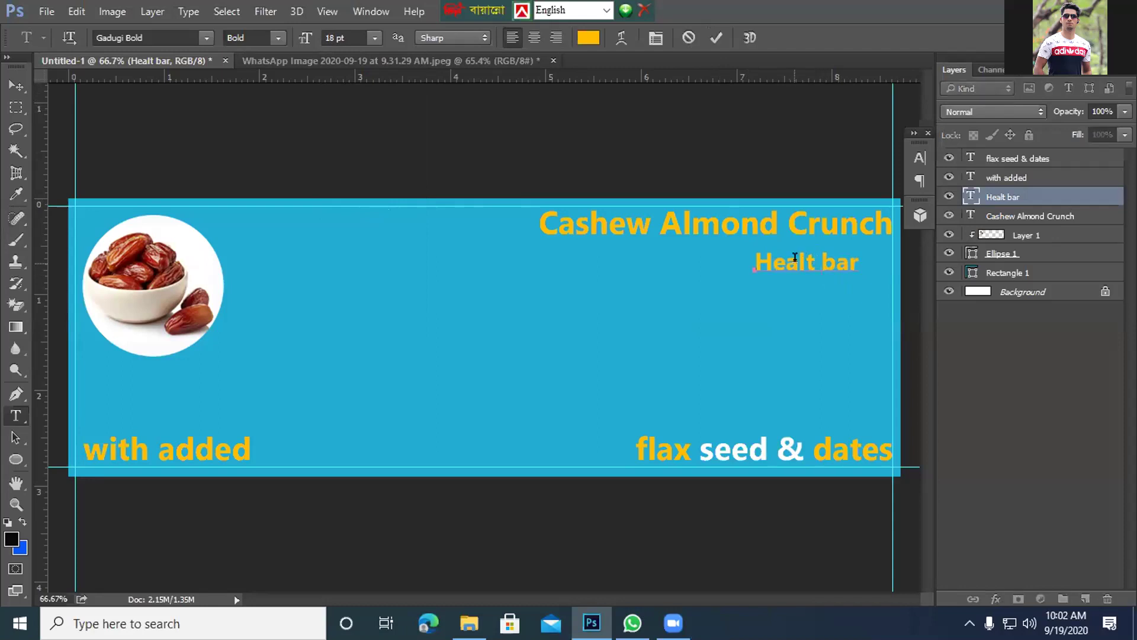
{"action": "left_click_drag", "start_coordinate": [765, 286], "coordinate": [801, 287]}
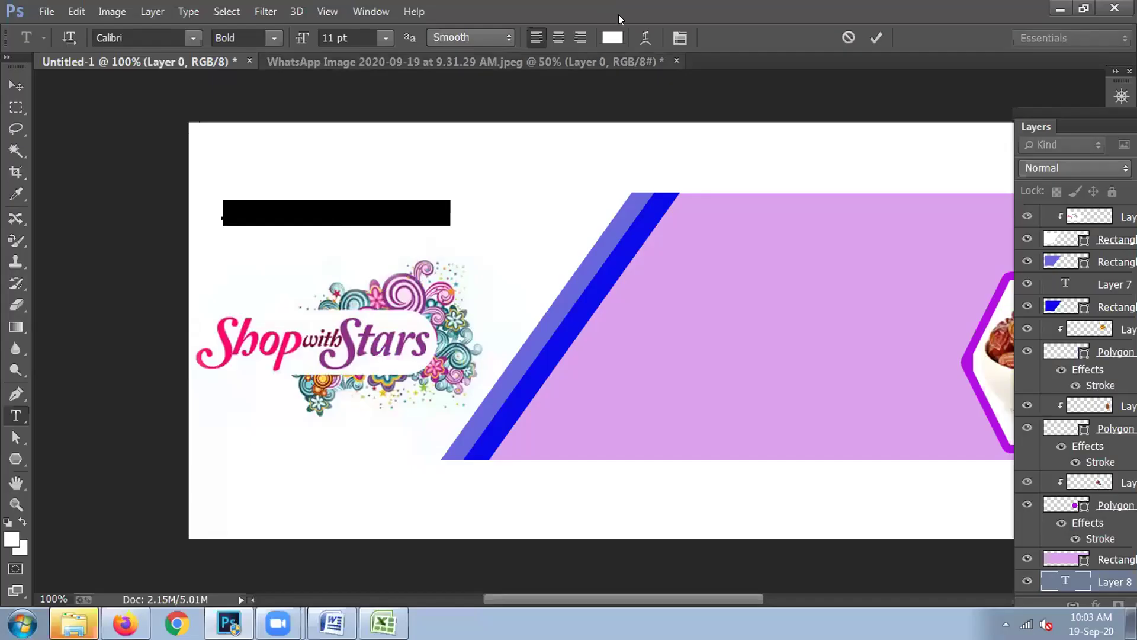
- Set the colour of the selected text above the Shop with Stars logo to near-black #050404
{"action": "left_click", "coordinate": [612, 37]}
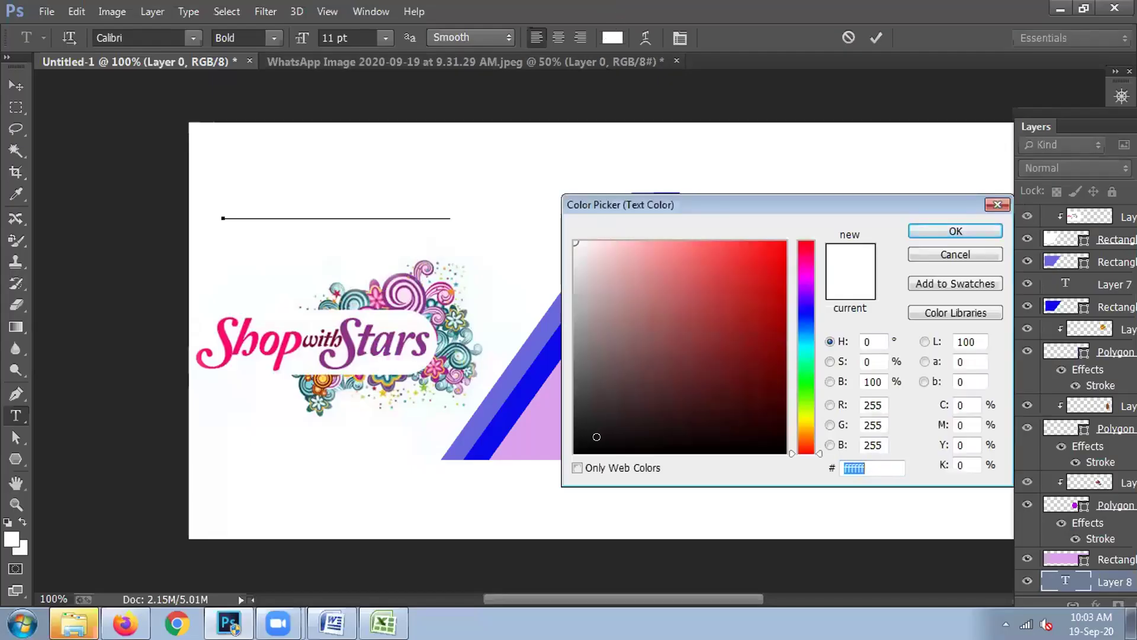
{"action": "left_click", "coordinate": [598, 447]}
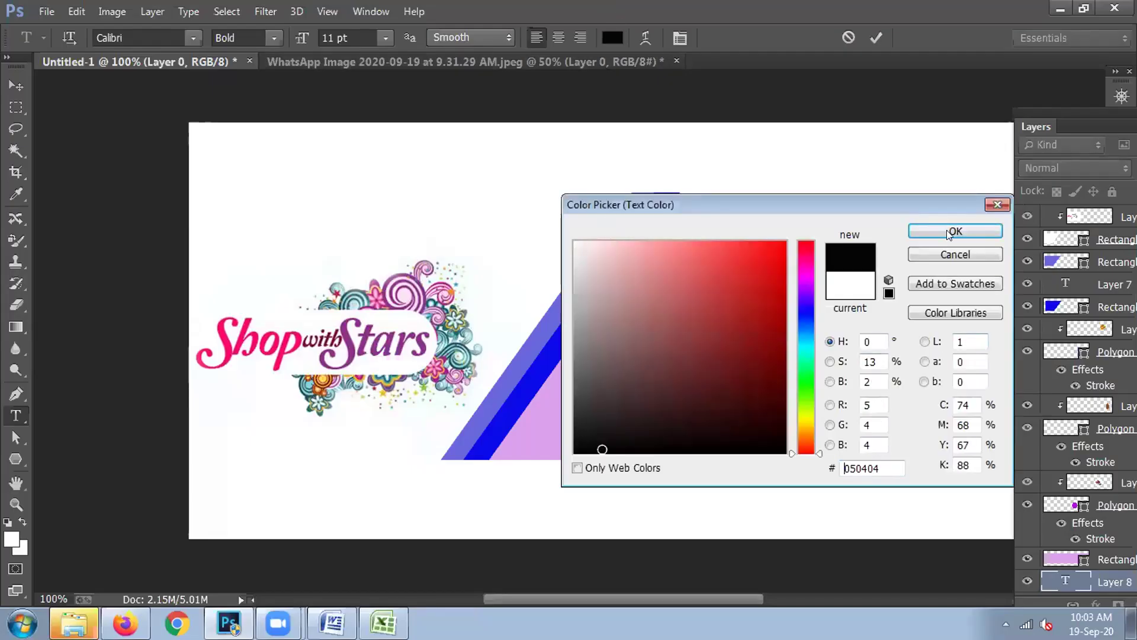
{"action": "left_click", "coordinate": [954, 231]}
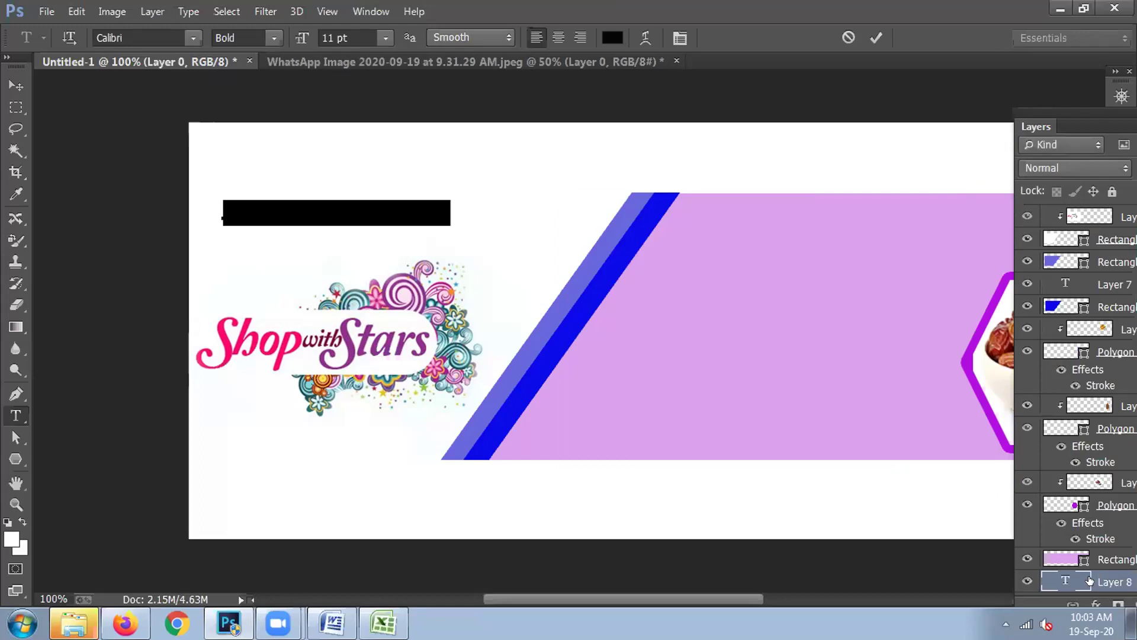
- Bring the Cashew Almond Crunch text layer to the top of the layer stack and shift the text slightly right and down
{"action": "left_click_drag", "start_coordinate": [1088, 581], "coordinate": [1072, 230]}
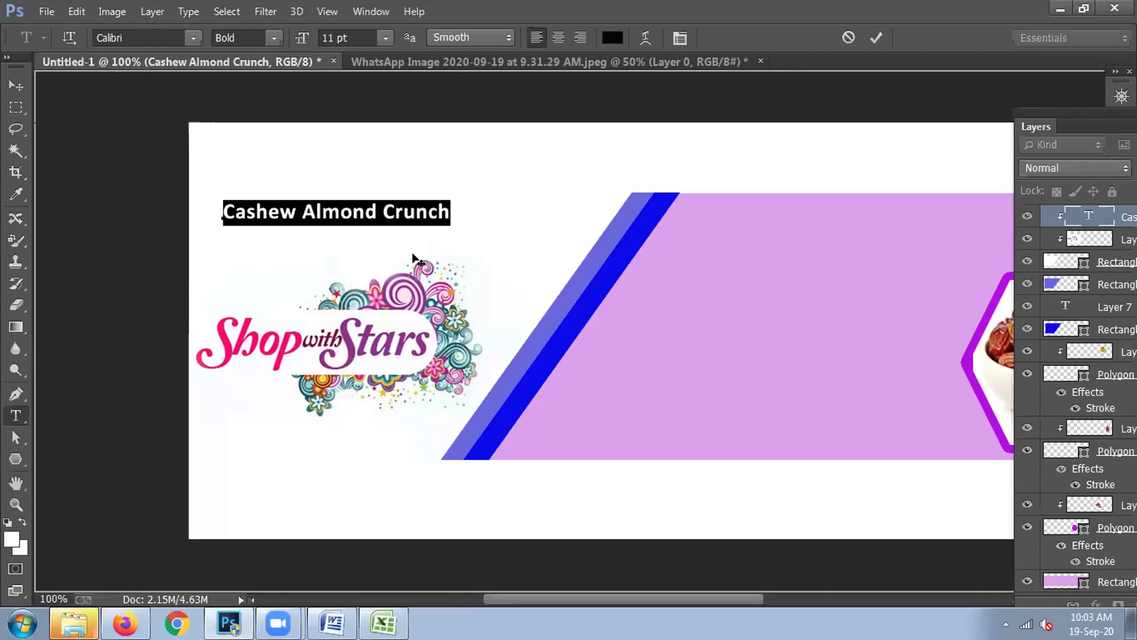
{"action": "left_click_drag", "start_coordinate": [405, 254], "coordinate": [419, 263]}
{"action": "left_click", "coordinate": [277, 623]}
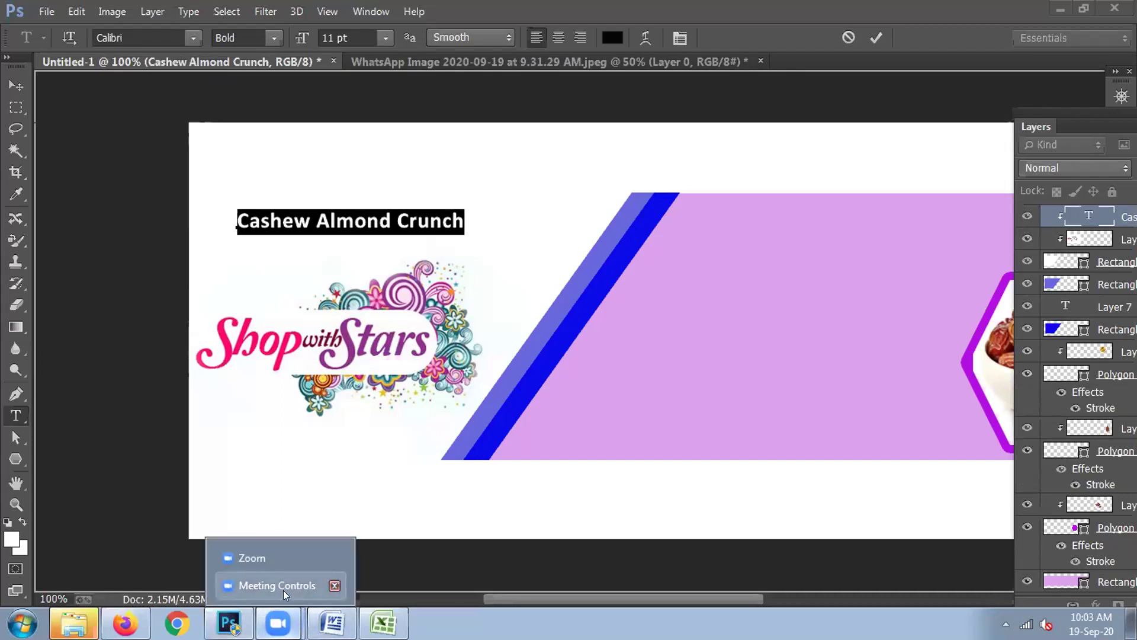
{"action": "left_click", "coordinate": [349, 223]}
{"action": "left_click", "coordinate": [349, 223]}
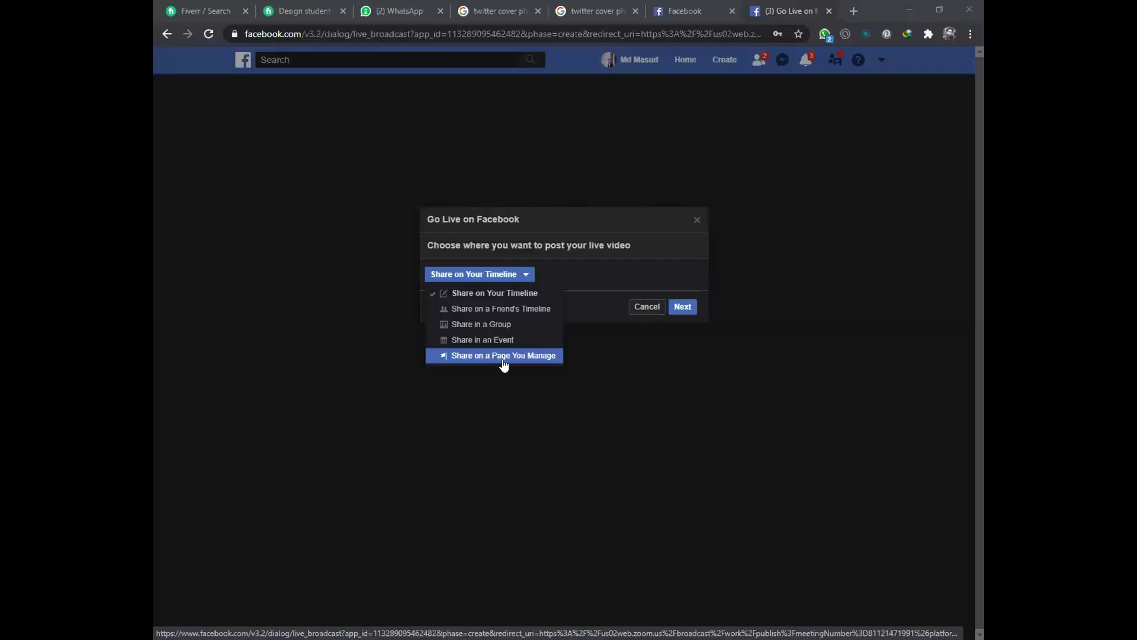
{"action": "left_click", "coordinate": [503, 359]}
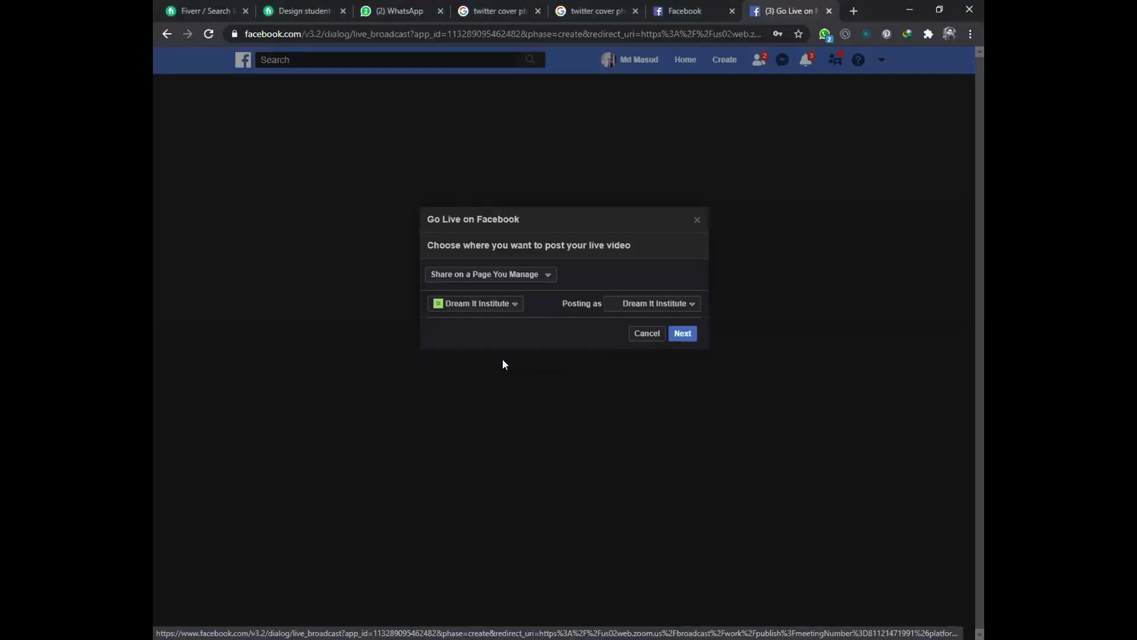
{"action": "left_click", "coordinate": [502, 303]}
{"action": "left_click", "coordinate": [640, 305]}
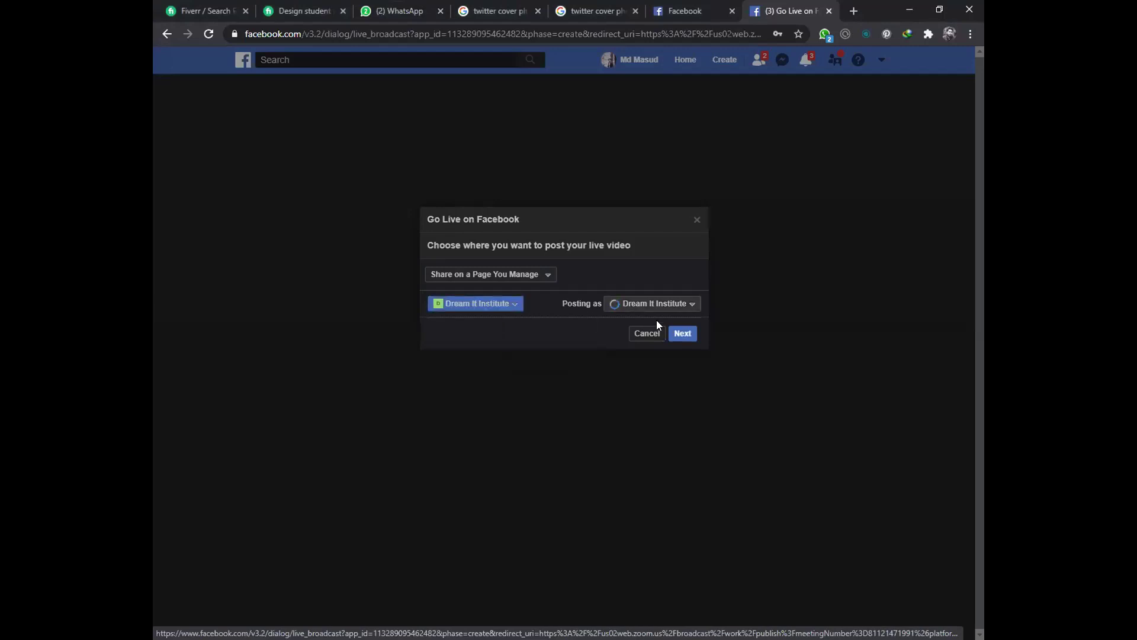
{"action": "left_click", "coordinate": [480, 305]}
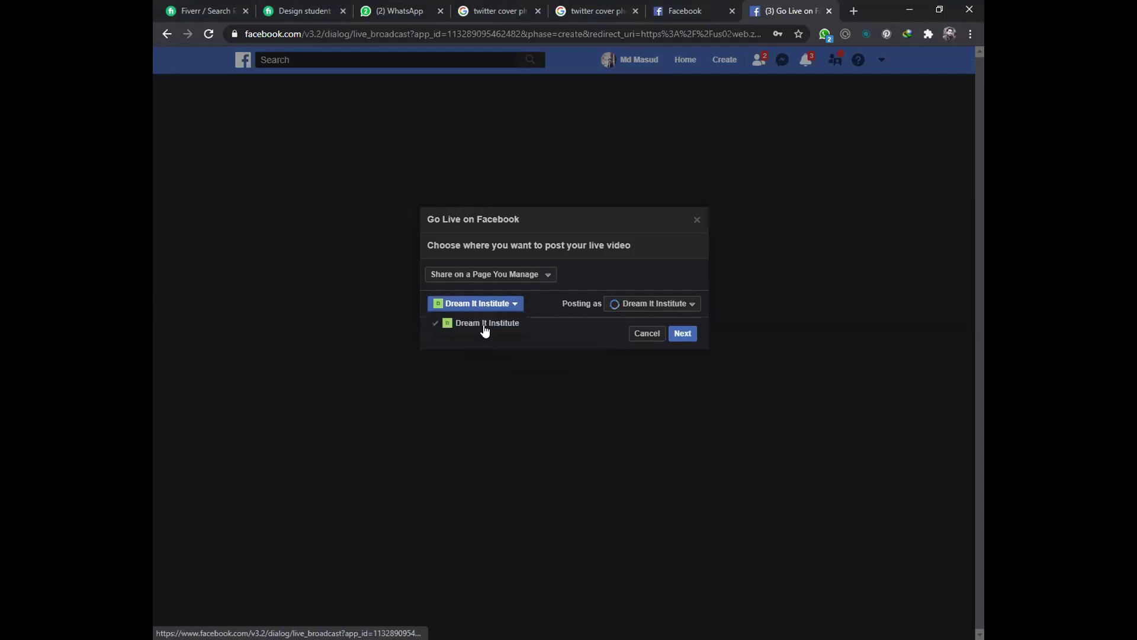
{"action": "left_click", "coordinate": [483, 306]}
{"action": "left_click", "coordinate": [482, 306]}
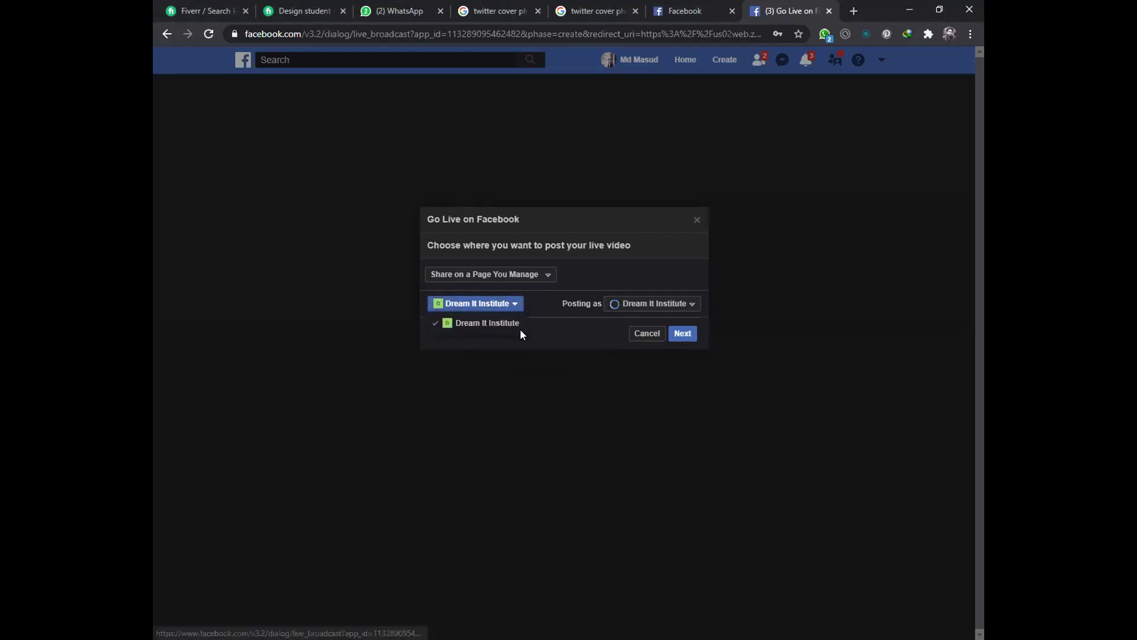
{"action": "left_click", "coordinate": [514, 308]}
{"action": "left_click", "coordinate": [510, 307]}
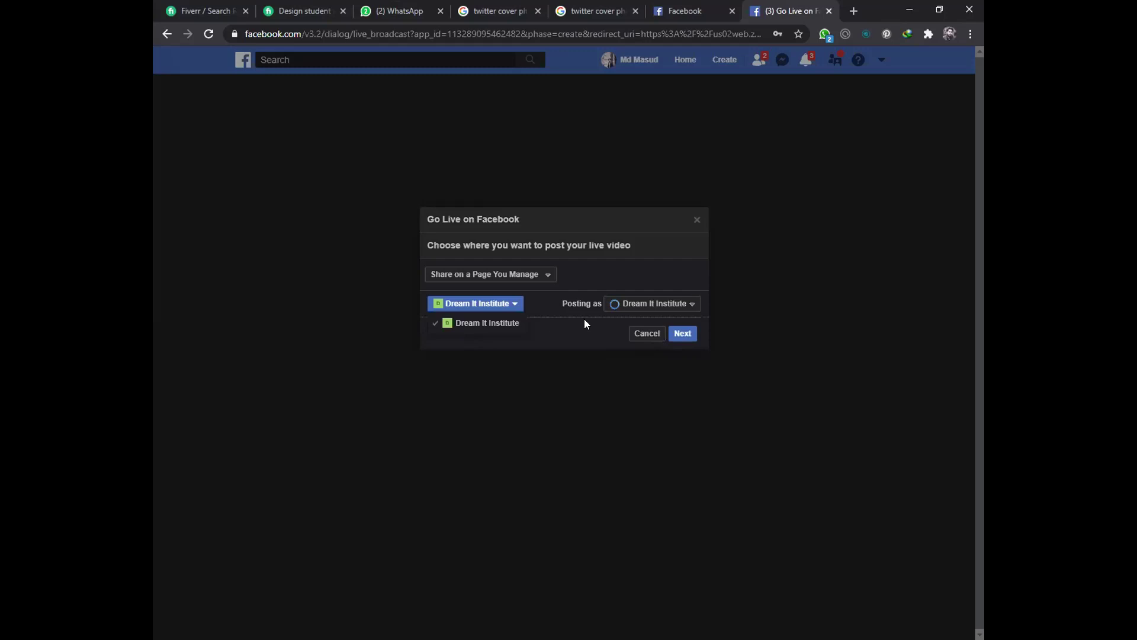
{"action": "left_click", "coordinate": [641, 337]}
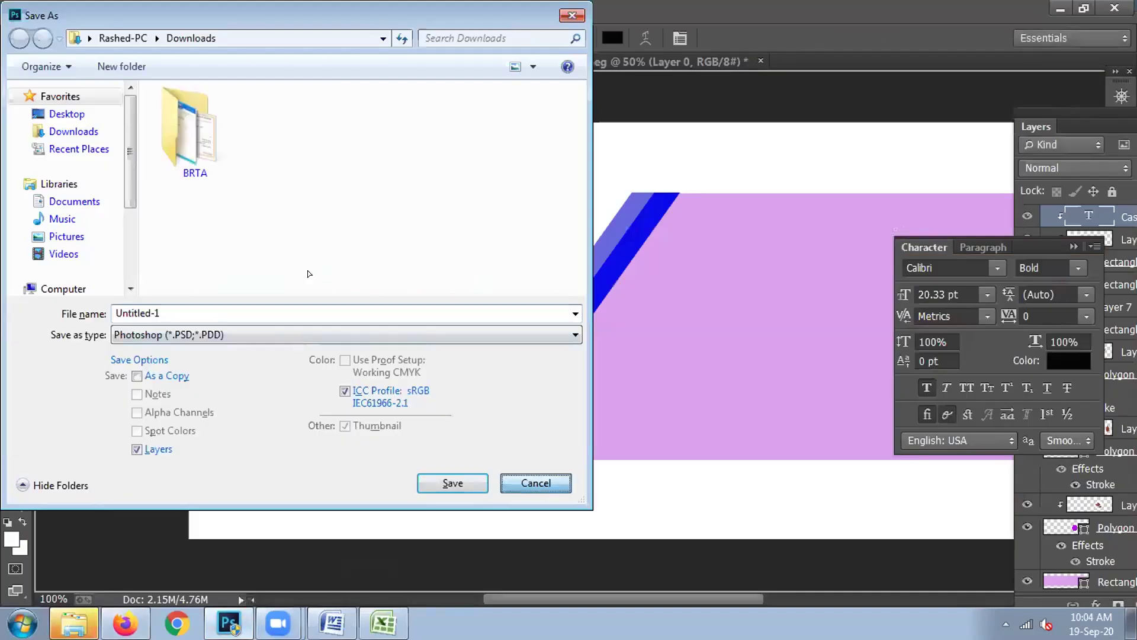
- Dismiss the Save As dialog and move the "healt bar" text right beneath "Cashew Almond Crunch"
{"action": "key", "text": "Escape"}
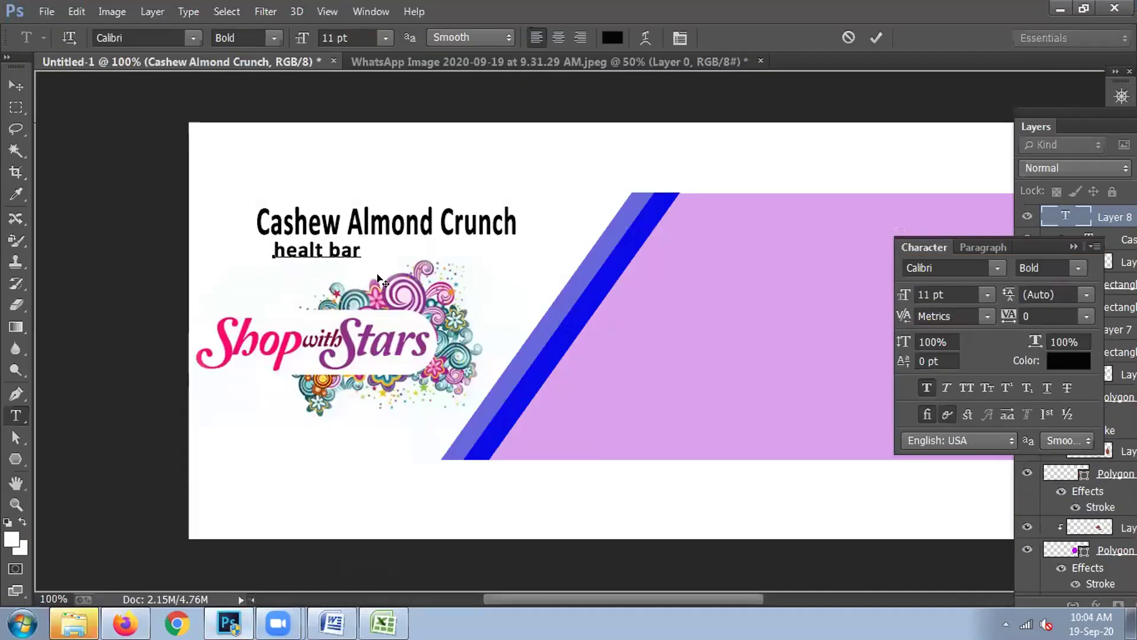
{"action": "left_click_drag", "start_coordinate": [381, 276], "coordinate": [433, 277]}
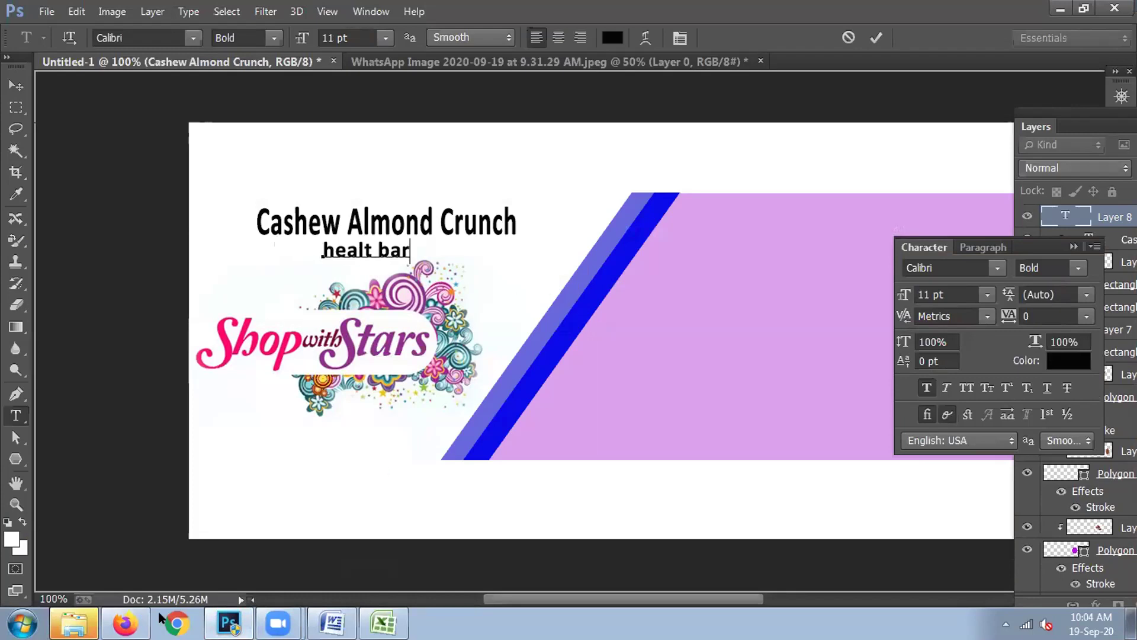
- Switch to WhatsApp Web in Firefox and copy the text "with added flax seed & dates" from the group chat
{"action": "left_click", "coordinate": [122, 613]}
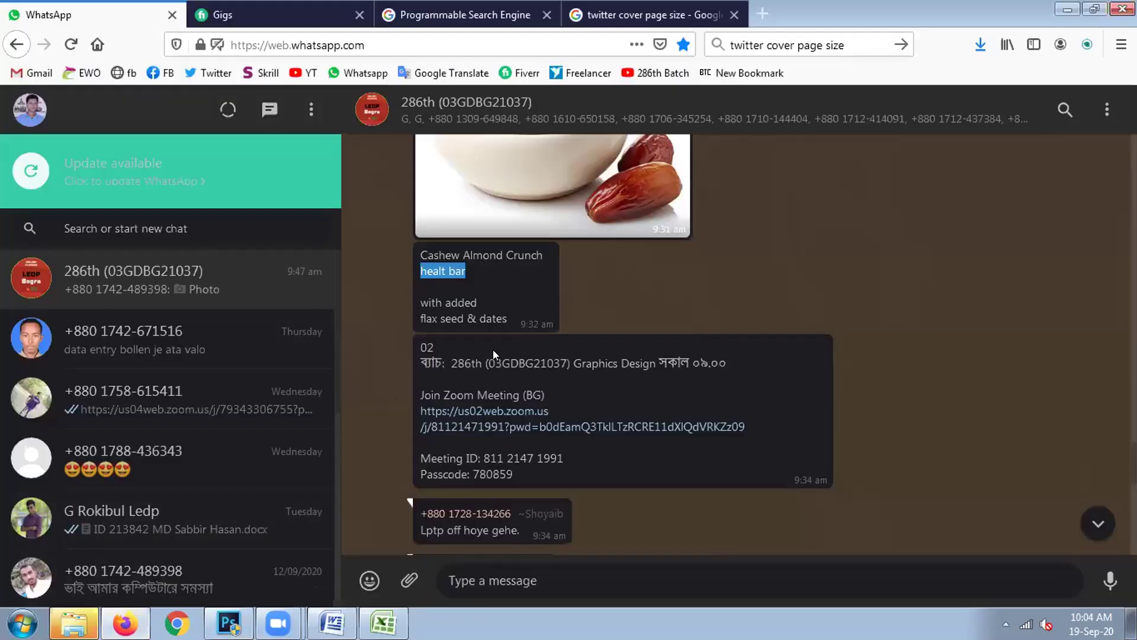
{"action": "left_click_drag", "start_coordinate": [478, 302], "coordinate": [416, 303]}
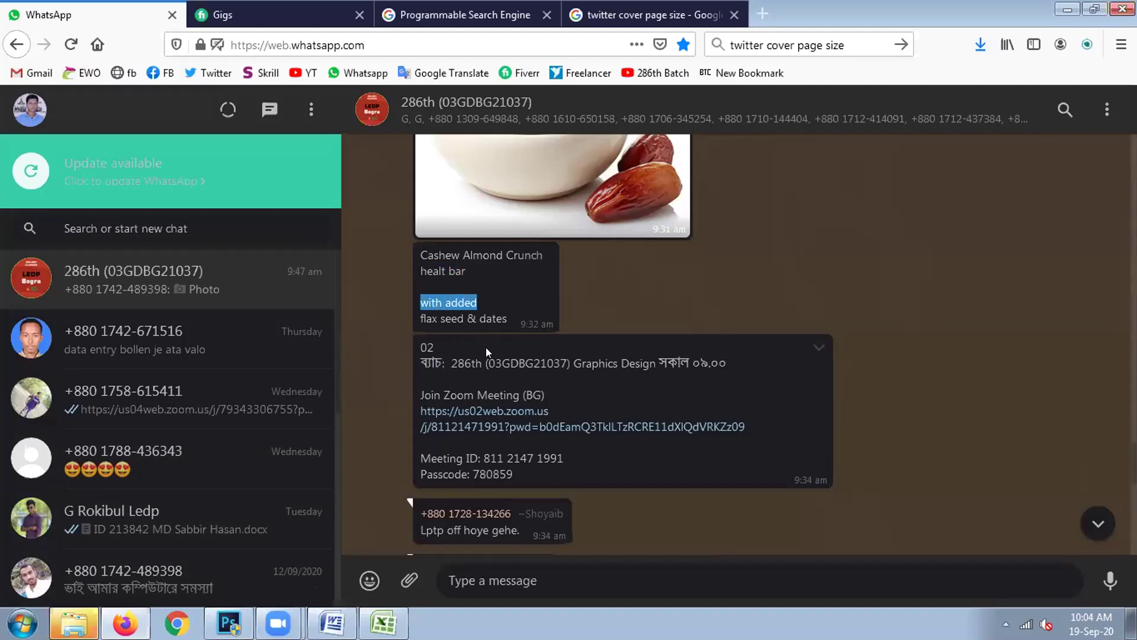
{"action": "left_click_drag", "start_coordinate": [508, 321], "coordinate": [421, 300]}
{"action": "key", "text": "ctrl+c"}
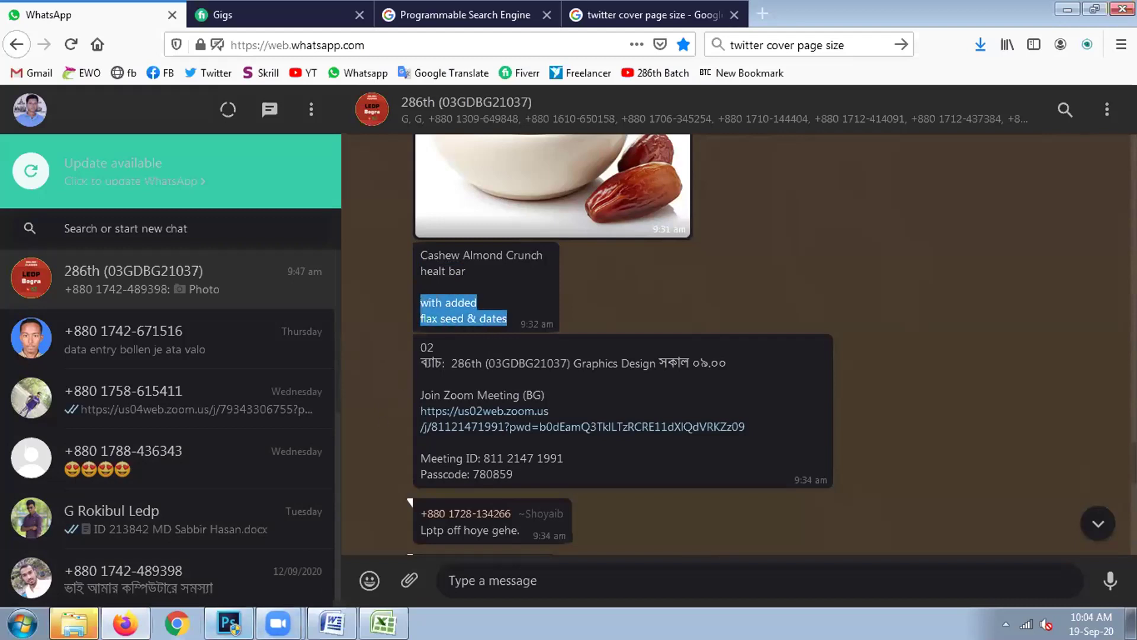
- Return to Photoshop, nudge the "healt bar" text into place under "Cashew Almond Crunch" and commit the text
{"action": "left_click", "coordinate": [229, 622]}
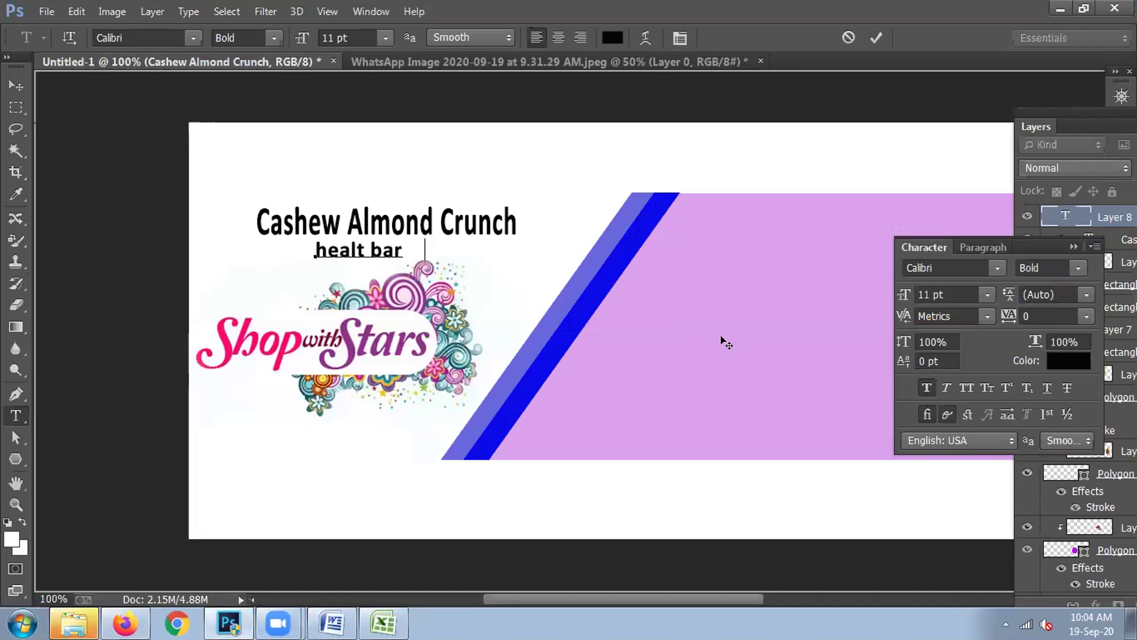
{"action": "left_click_drag", "start_coordinate": [682, 349], "coordinate": [688, 352]}
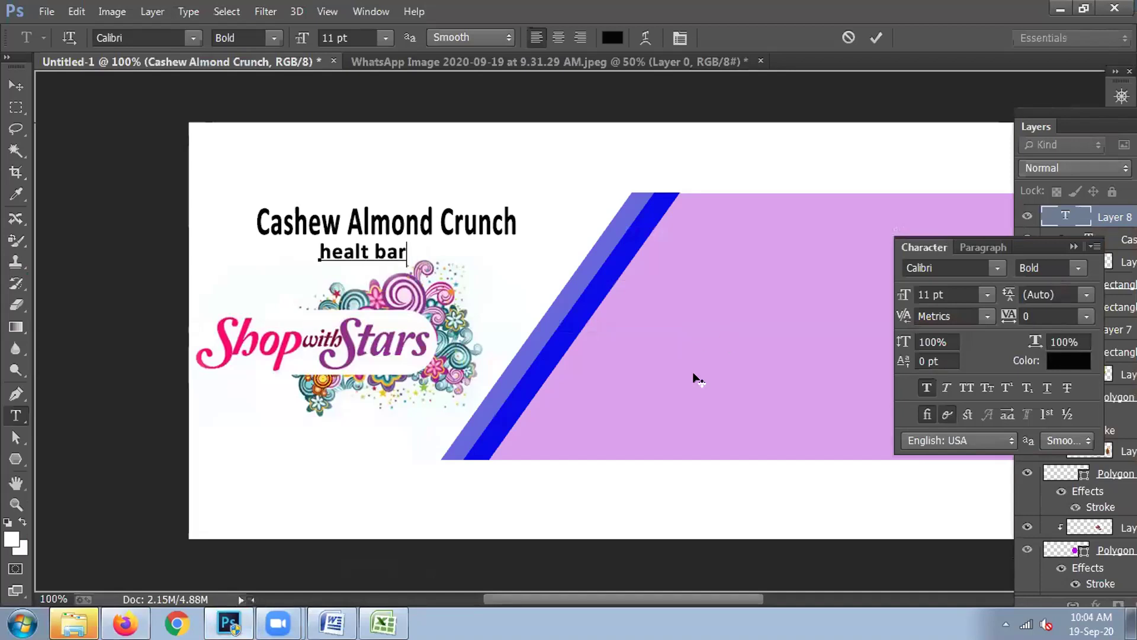
{"action": "left_click", "coordinate": [1071, 246]}
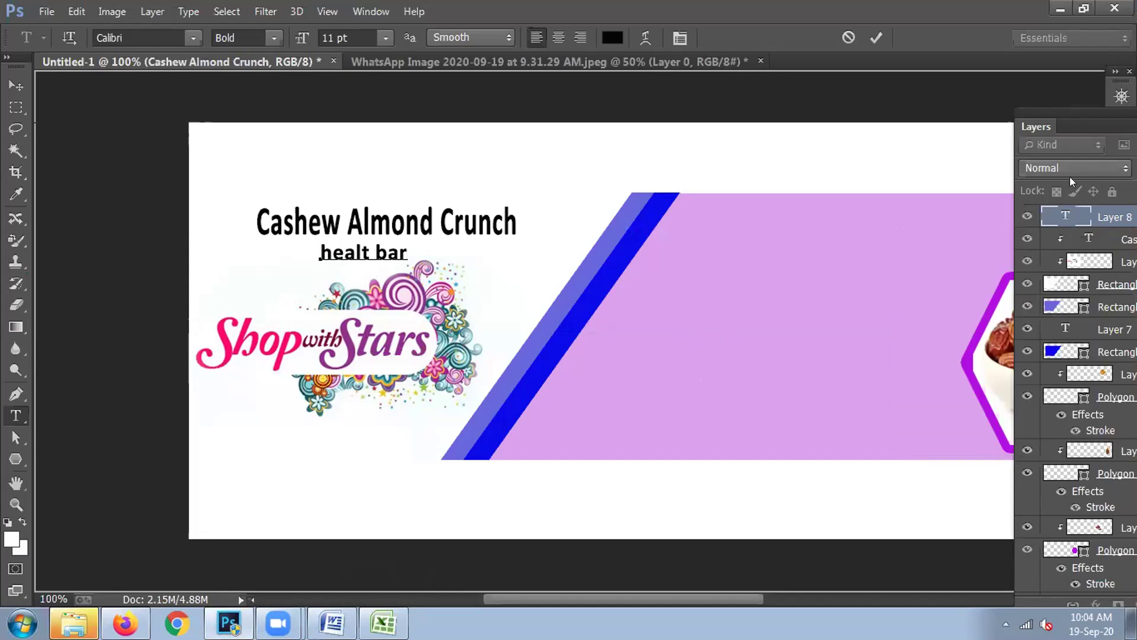
{"action": "left_click", "coordinate": [10, 78]}
- Add the copied two-line text "with added flax seed & dates" on the lilac band beside the blue stripe
{"action": "left_click", "coordinate": [16, 415]}
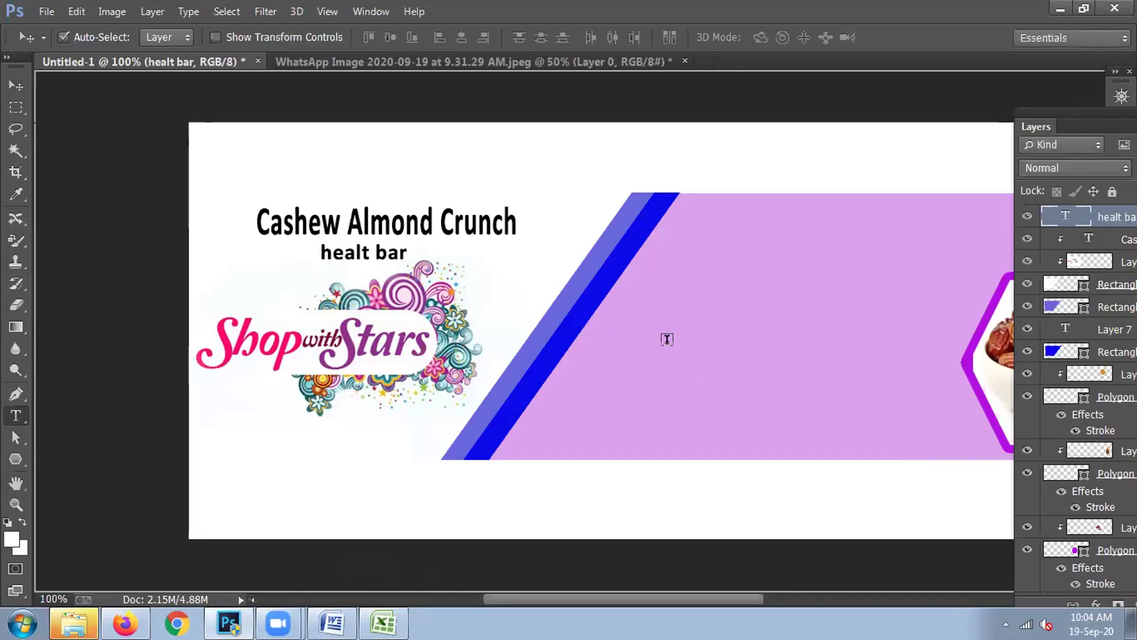
{"action": "left_click", "coordinate": [623, 330]}
{"action": "key", "text": "ctrl+v"}
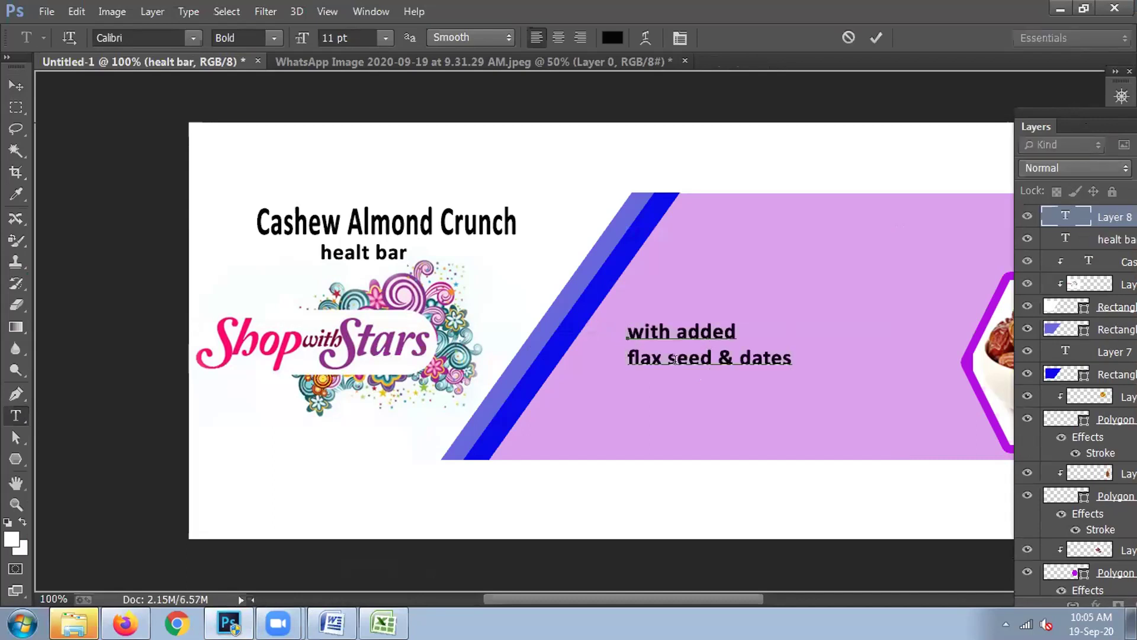
- Shift the "with added flax seed & dates" text right towards the ingredient hexagons and commit it
{"action": "key", "text": "ctrl+a"}
{"action": "left_click_drag", "start_coordinate": [768, 372], "coordinate": [777, 395]}
{"action": "key", "text": "ctrl+minus"}
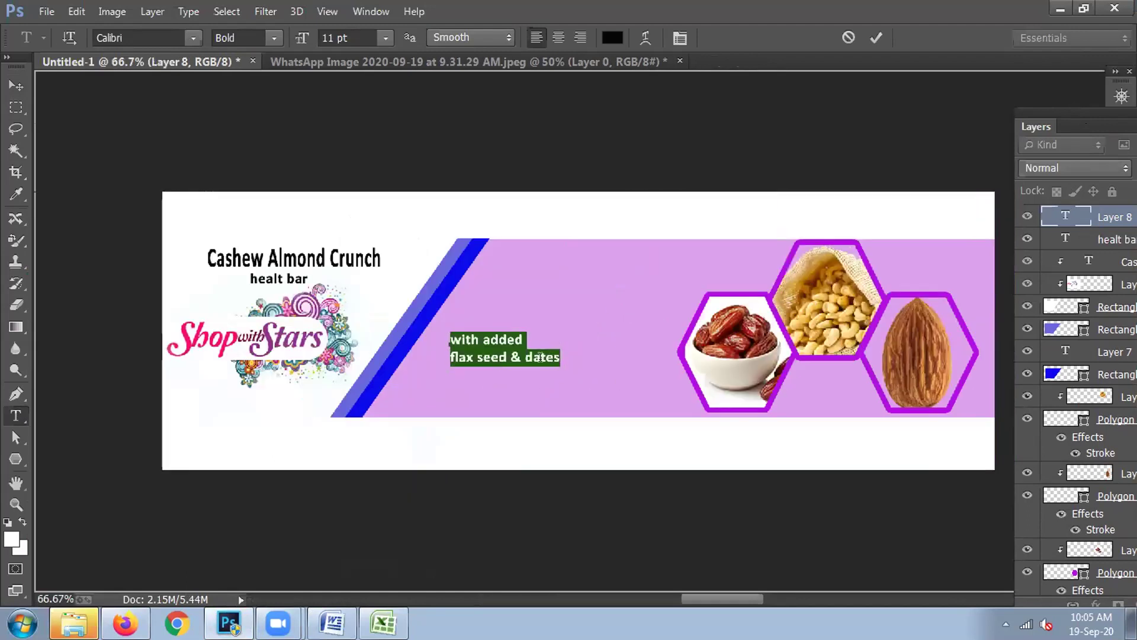
{"action": "left_click", "coordinate": [570, 384]}
{"action": "left_click_drag", "start_coordinate": [575, 391], "coordinate": [612, 383]}
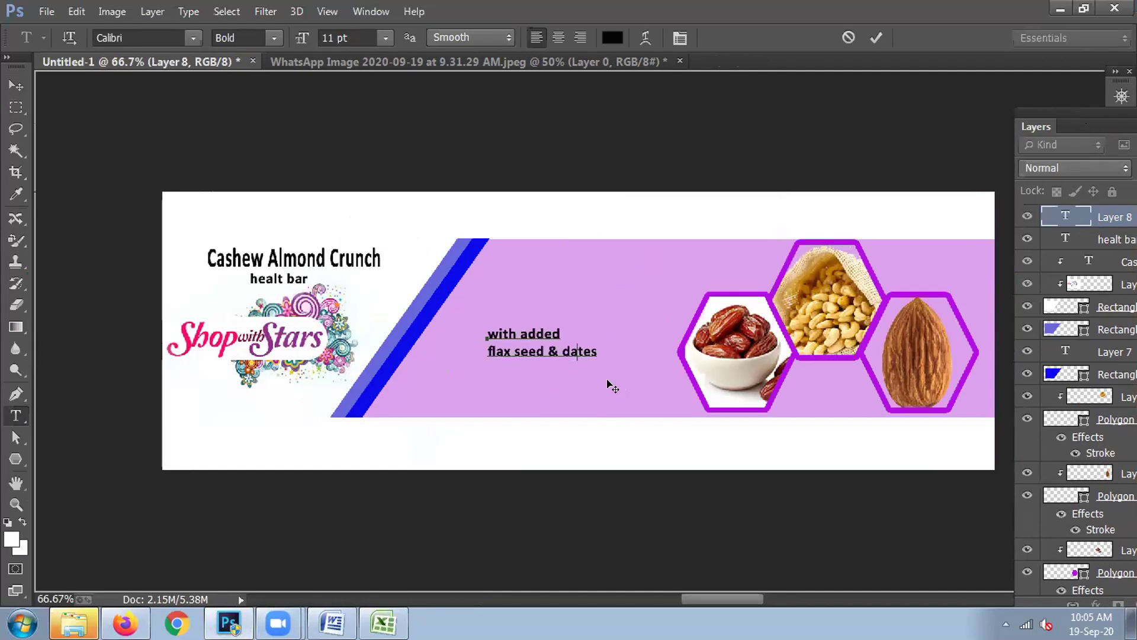
{"action": "key", "text": "ctrl+Return"}
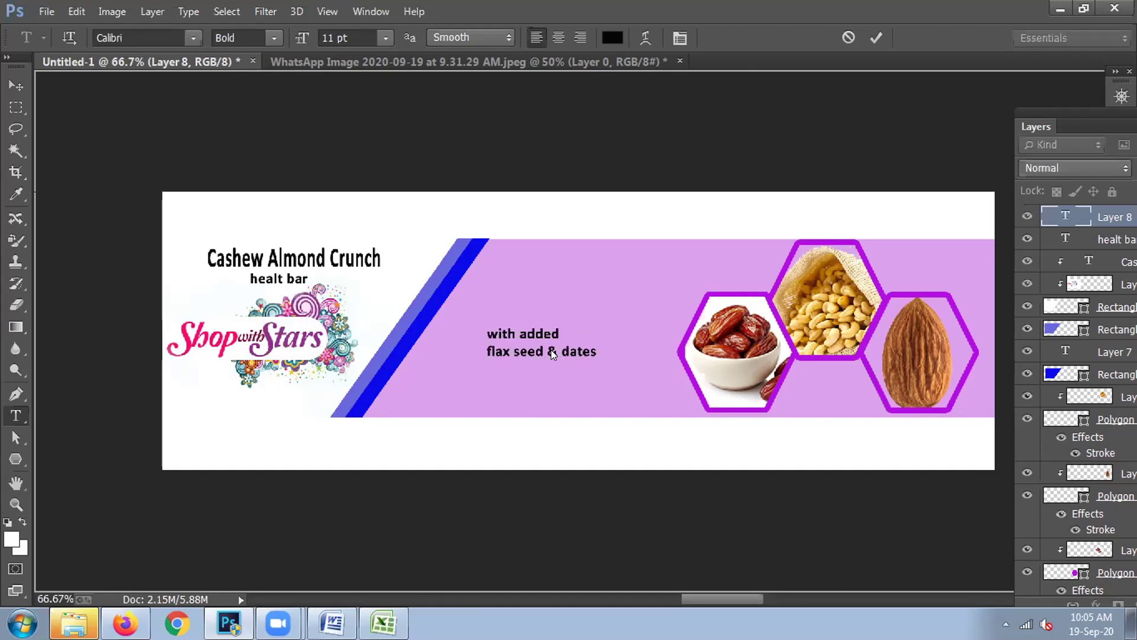
- Save a copy of the banner in JPEG format under the file name Class Work at maximum quality 12
{"action": "key", "text": "ctrl+alt+s"}
{"action": "type", "text": "C"}
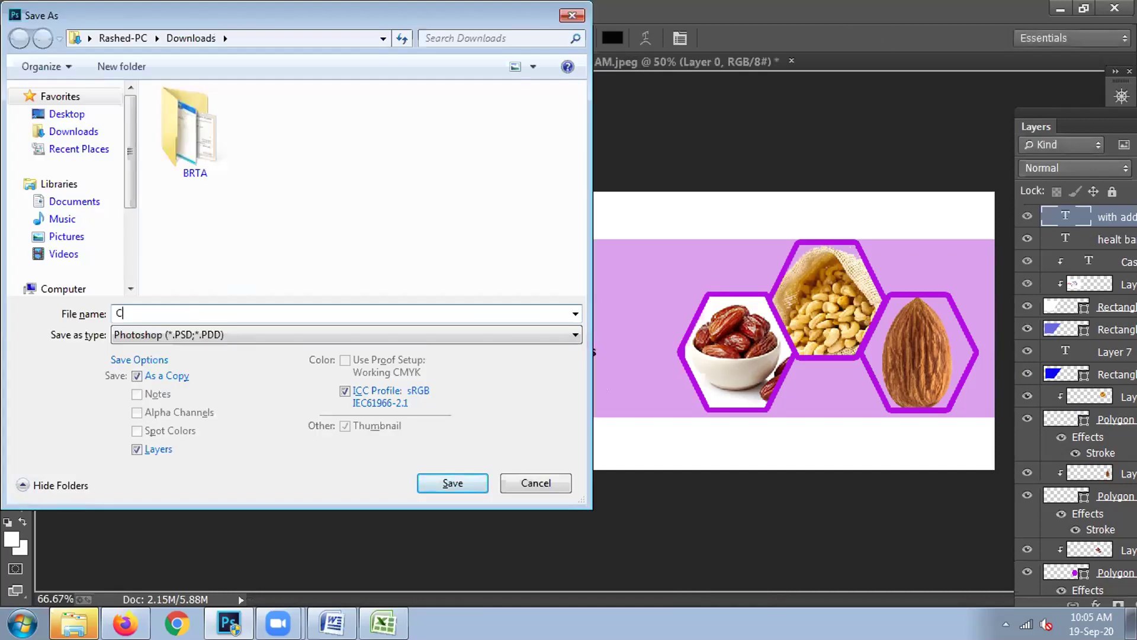
{"action": "type", "text": "lass Work"}
{"action": "key", "text": "Tab"}
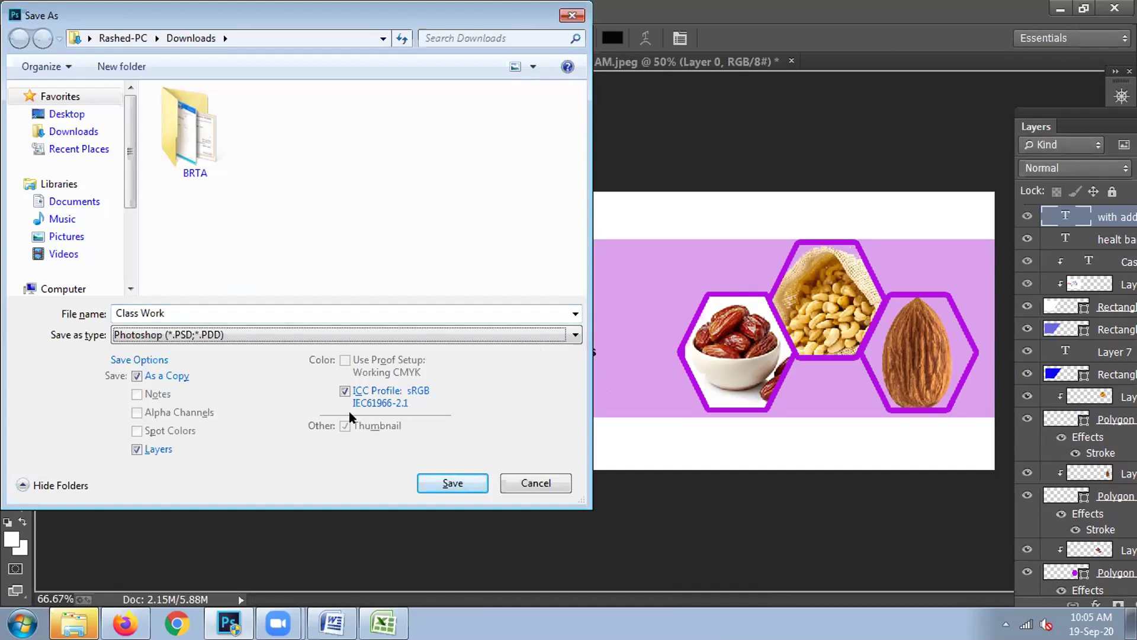
{"action": "left_click", "coordinate": [254, 336]}
{"action": "left_click", "coordinate": [294, 459]}
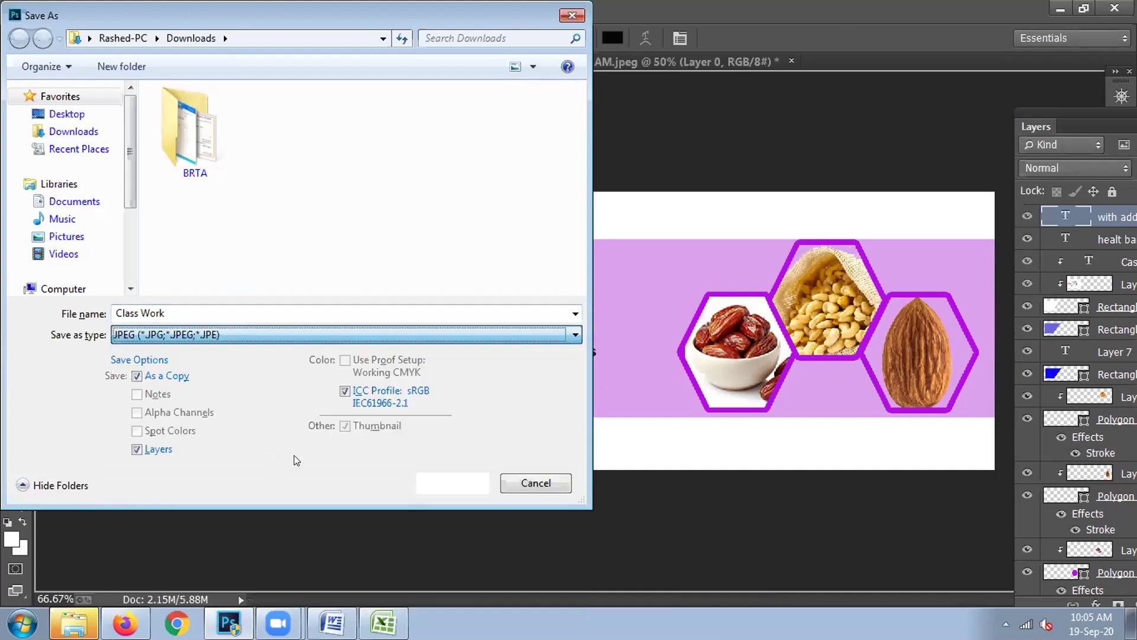
{"action": "left_click", "coordinate": [441, 481]}
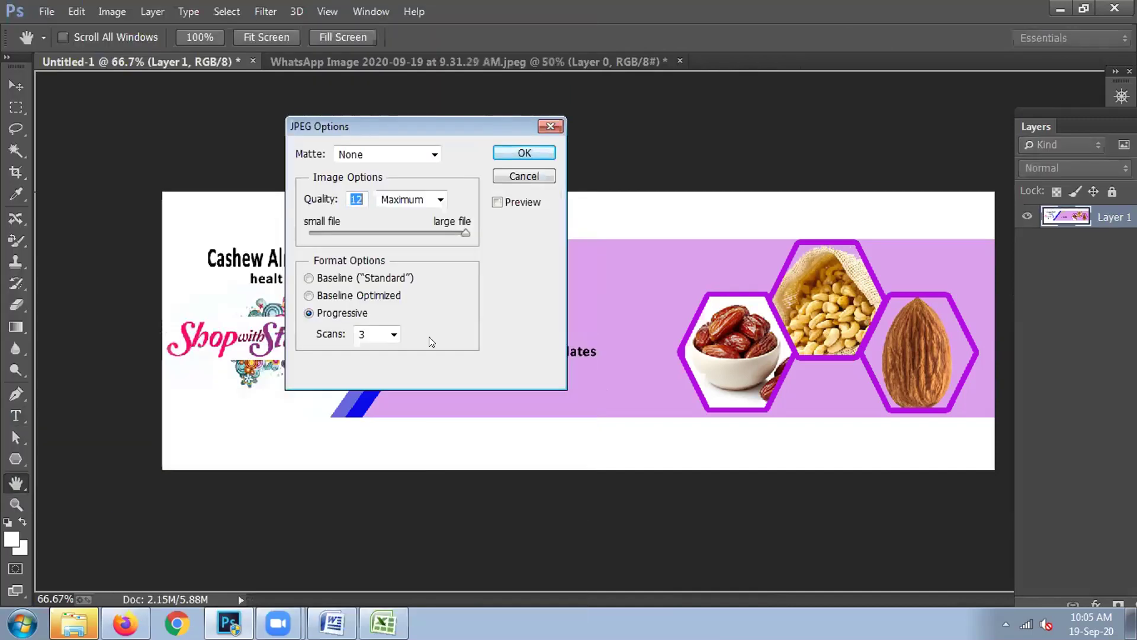
{"action": "left_click", "coordinate": [520, 152]}
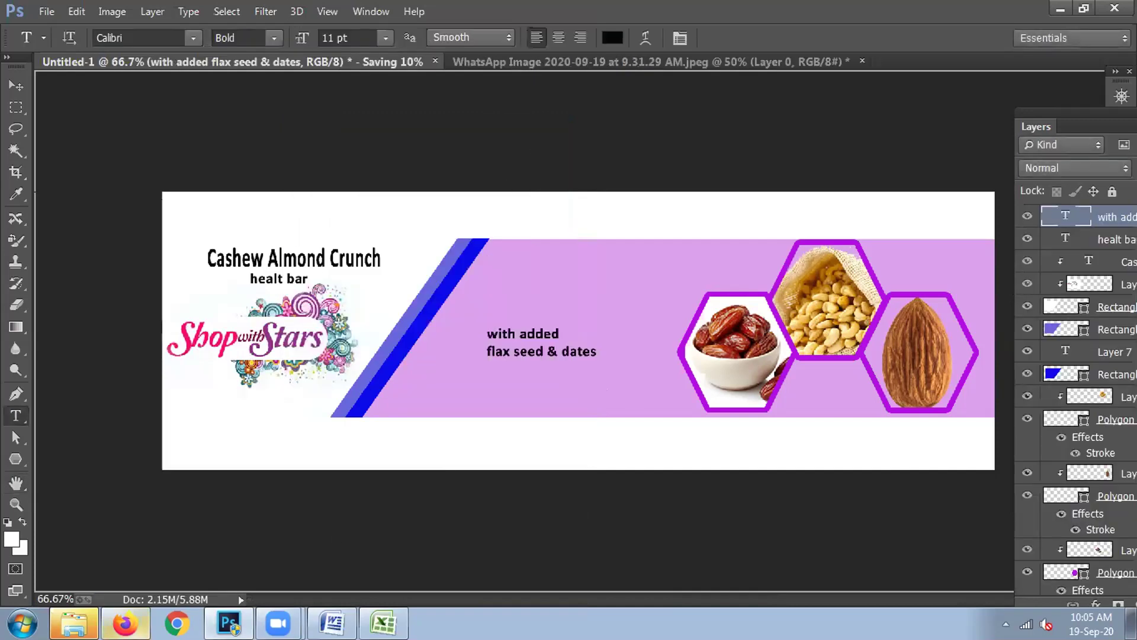
- Switch to the WhatsApp Web group chat in Firefox and open the attachment options
{"action": "left_click", "coordinate": [125, 623]}
{"action": "left_click", "coordinate": [408, 580]}
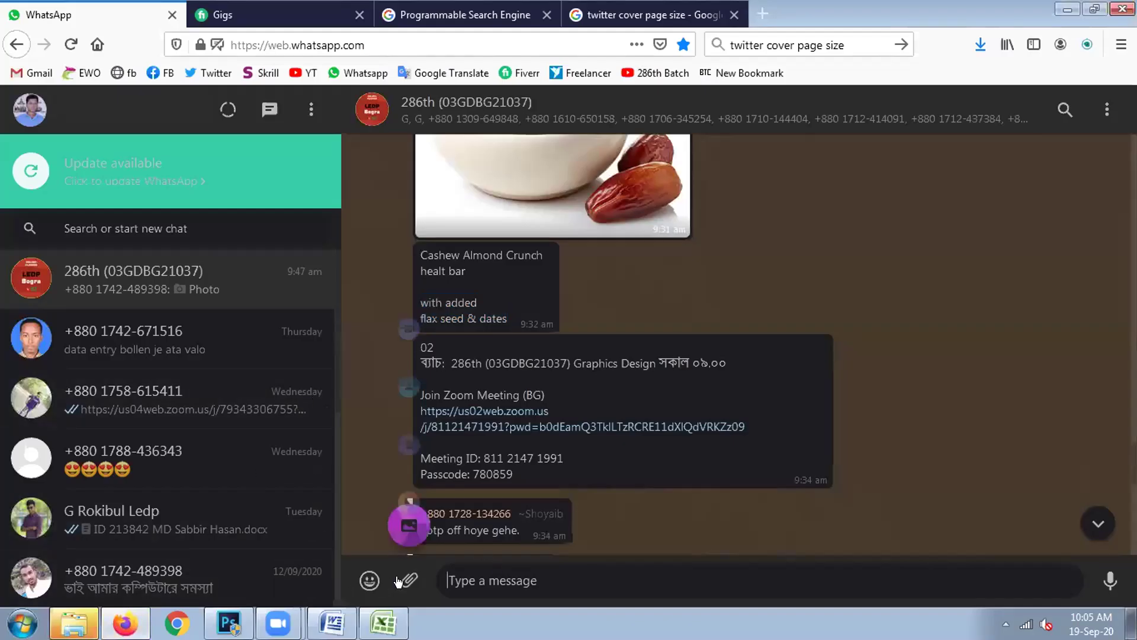
{"action": "type", "text": "class"}
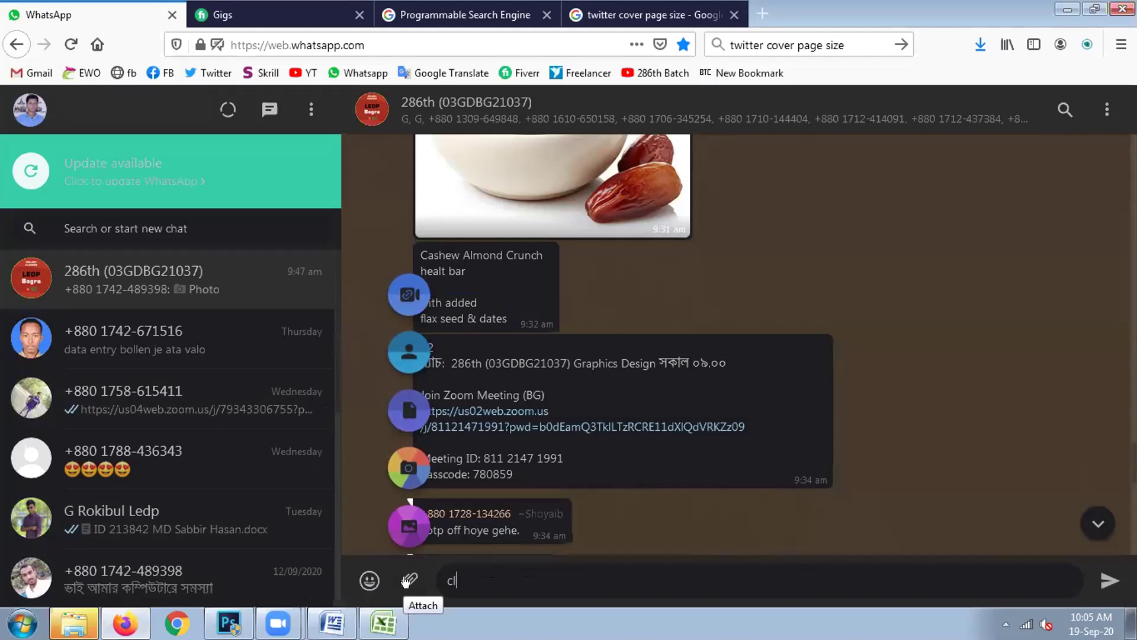
{"action": "key", "text": "BackSpace"}
{"action": "key", "text": "BackSpace"}
{"action": "key", "text": "BackSpace"}
{"action": "key", "text": "BackSpace"}
{"action": "key", "text": "BackSpace"}
- Start attaching the saved banner image to the group chat as a photo, looking up its file by name
{"action": "left_click", "coordinate": [410, 581]}
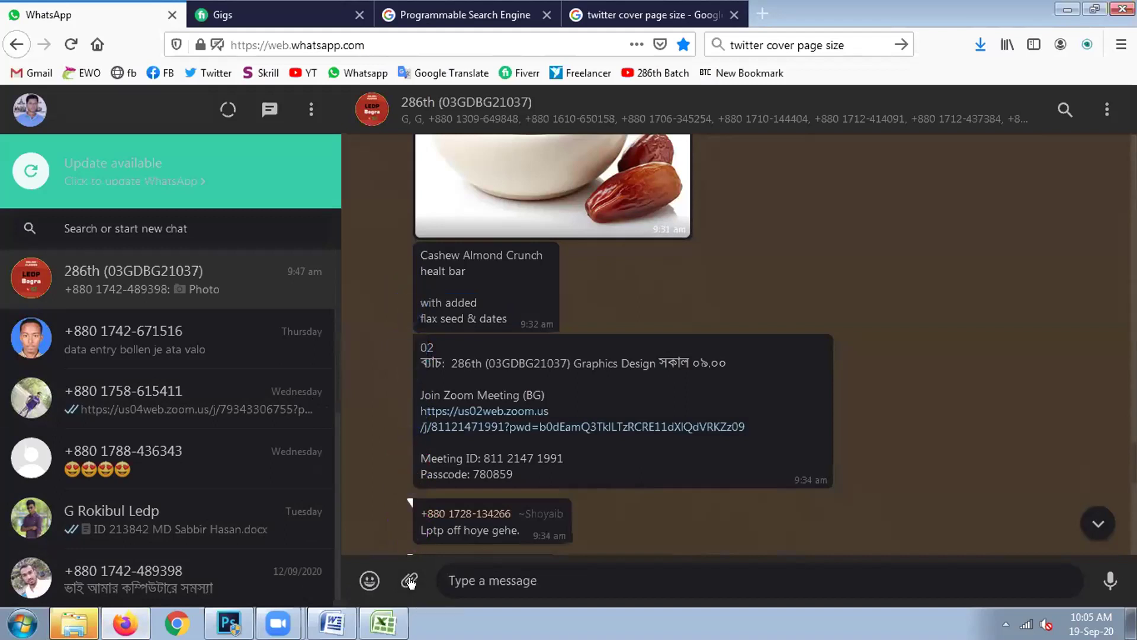
{"action": "left_click", "coordinate": [409, 581]}
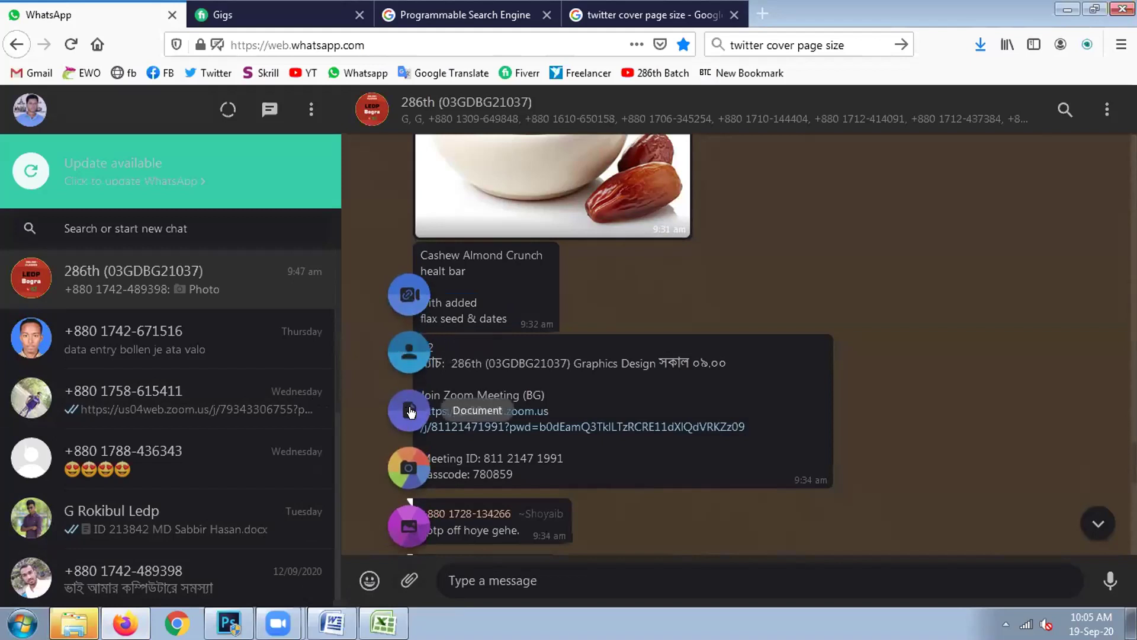
{"action": "left_click", "coordinate": [405, 513]}
{"action": "type", "text": "c"}
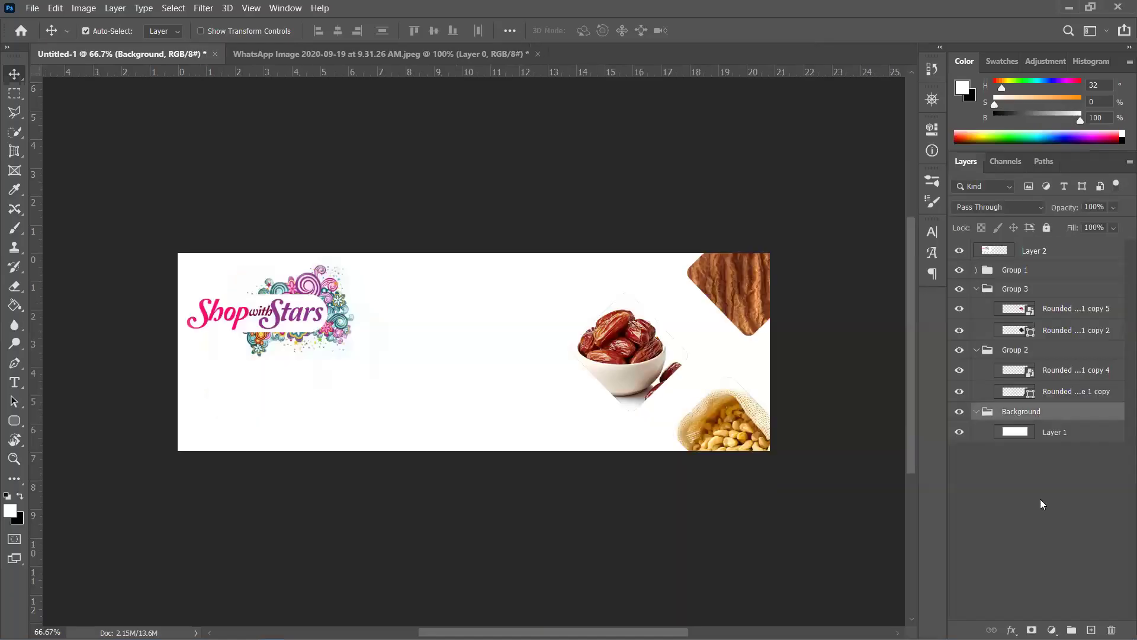
- Add a gradient fill layer in the Background group and try the Neutral Density preset and its neighbouring transparent preset
{"action": "left_click", "coordinate": [1052, 629]}
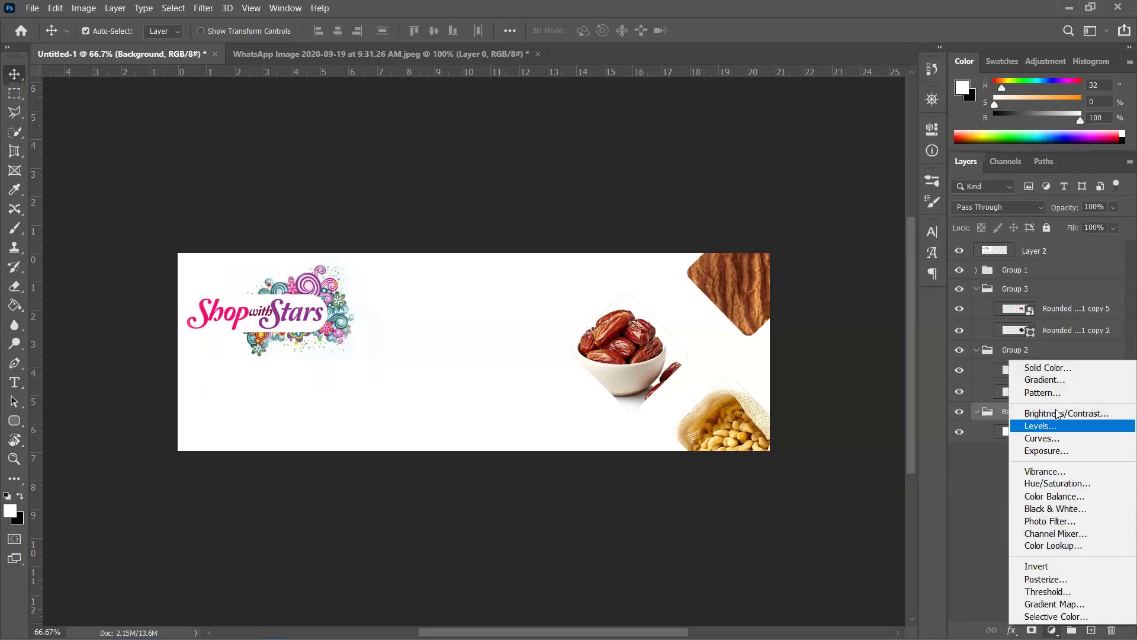
{"action": "left_click", "coordinate": [1061, 385]}
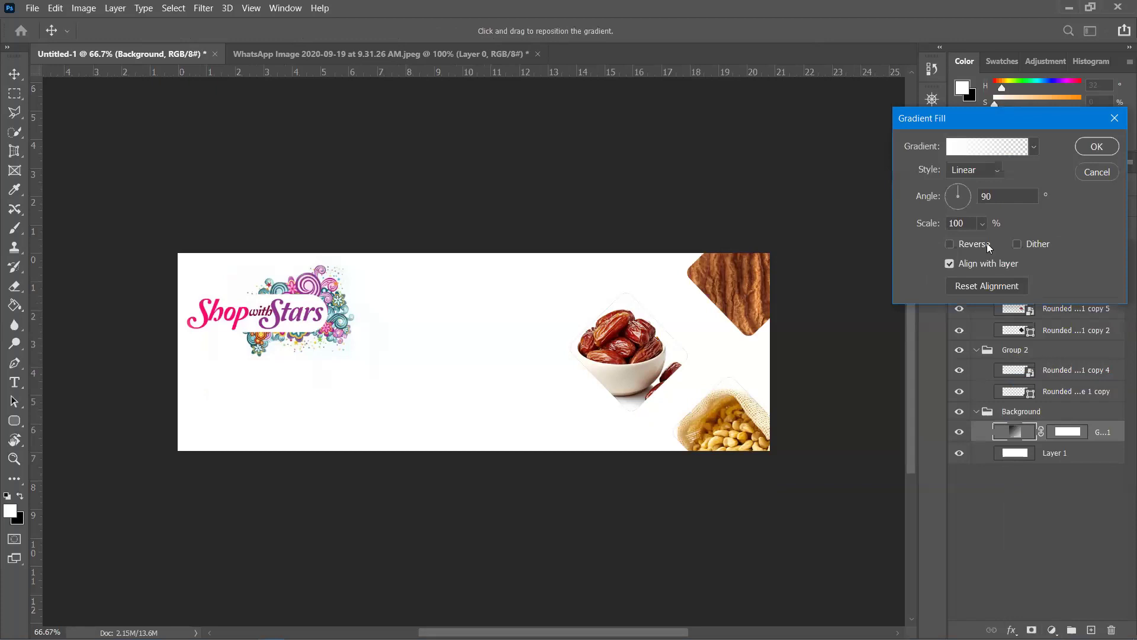
{"action": "left_click", "coordinate": [987, 146]}
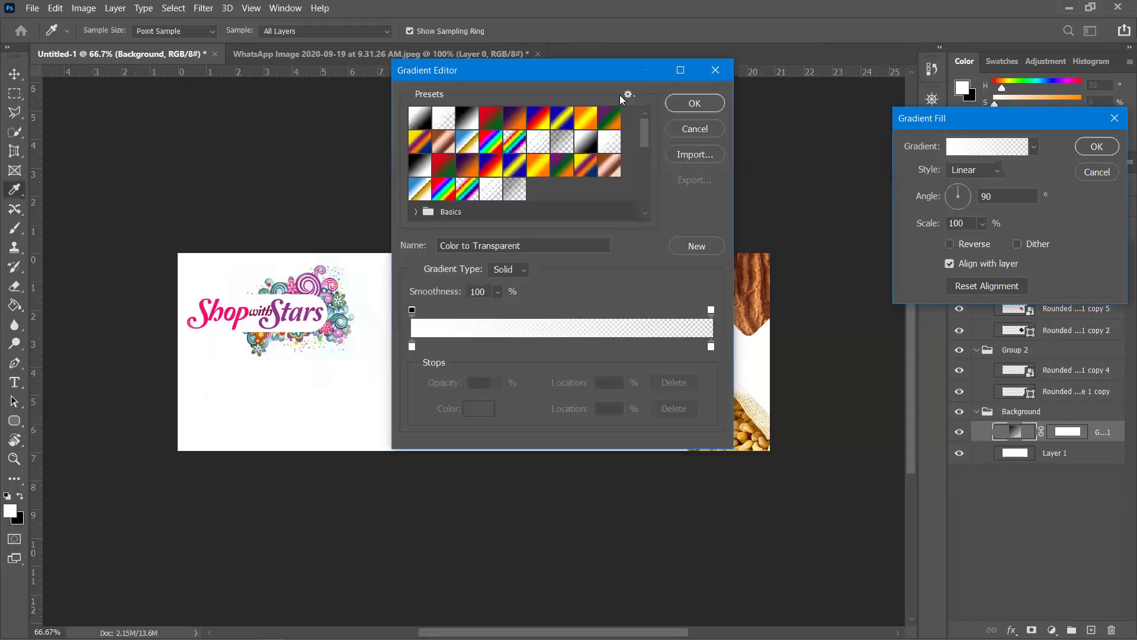
{"action": "left_click_drag", "start_coordinate": [616, 77], "coordinate": [1005, 104]}
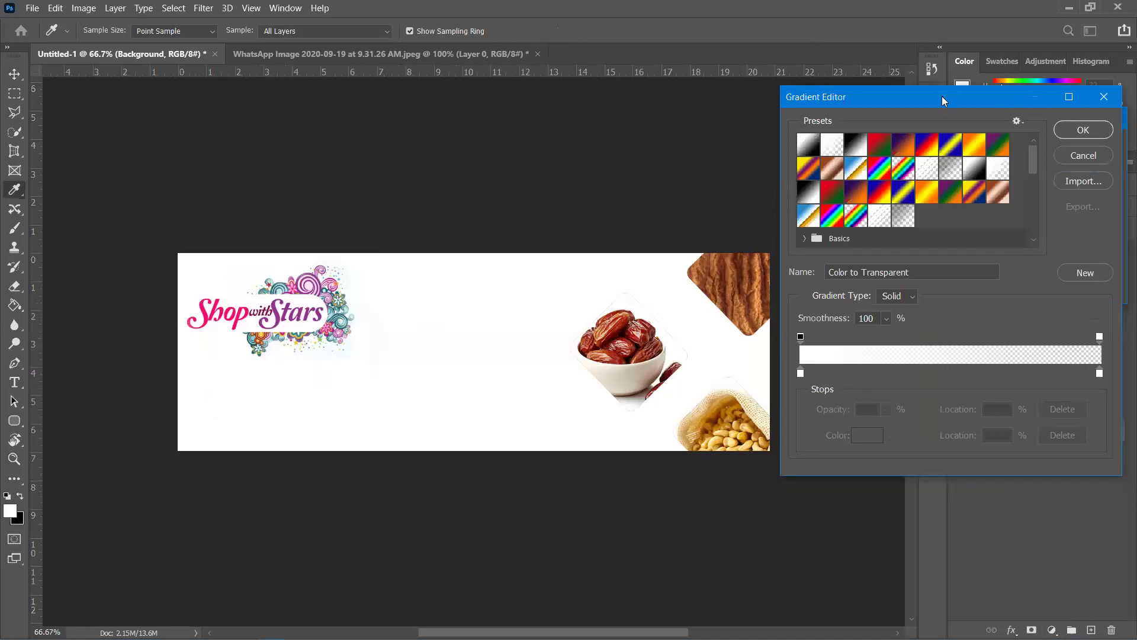
{"action": "left_click_drag", "start_coordinate": [941, 96], "coordinate": [990, 129]}
{"action": "left_click", "coordinate": [948, 251]}
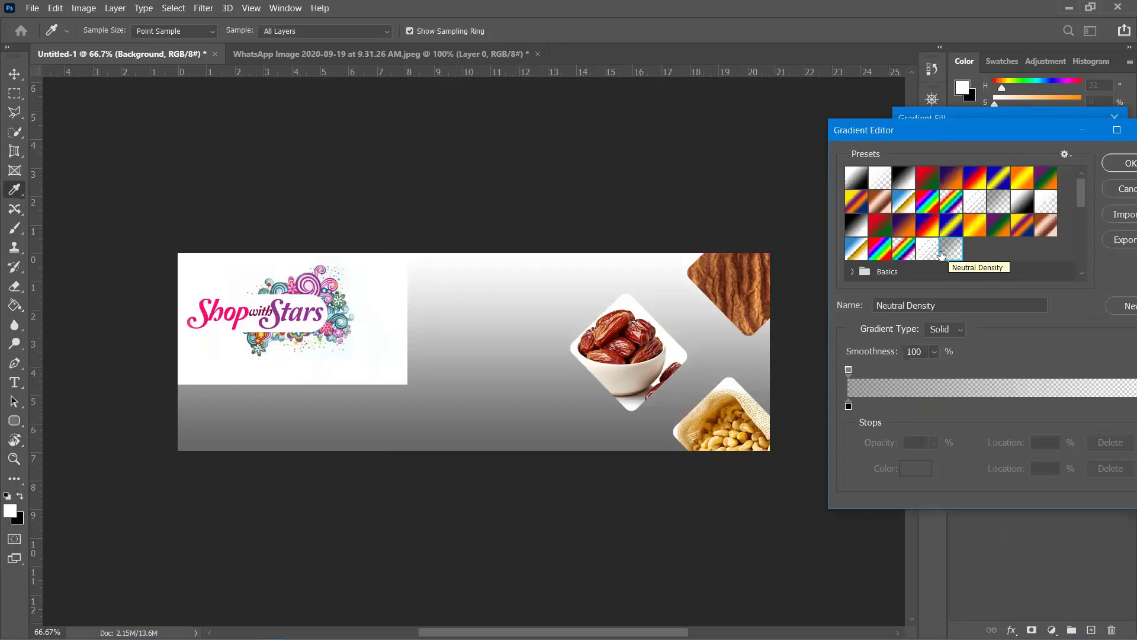
{"action": "left_click", "coordinate": [929, 252]}
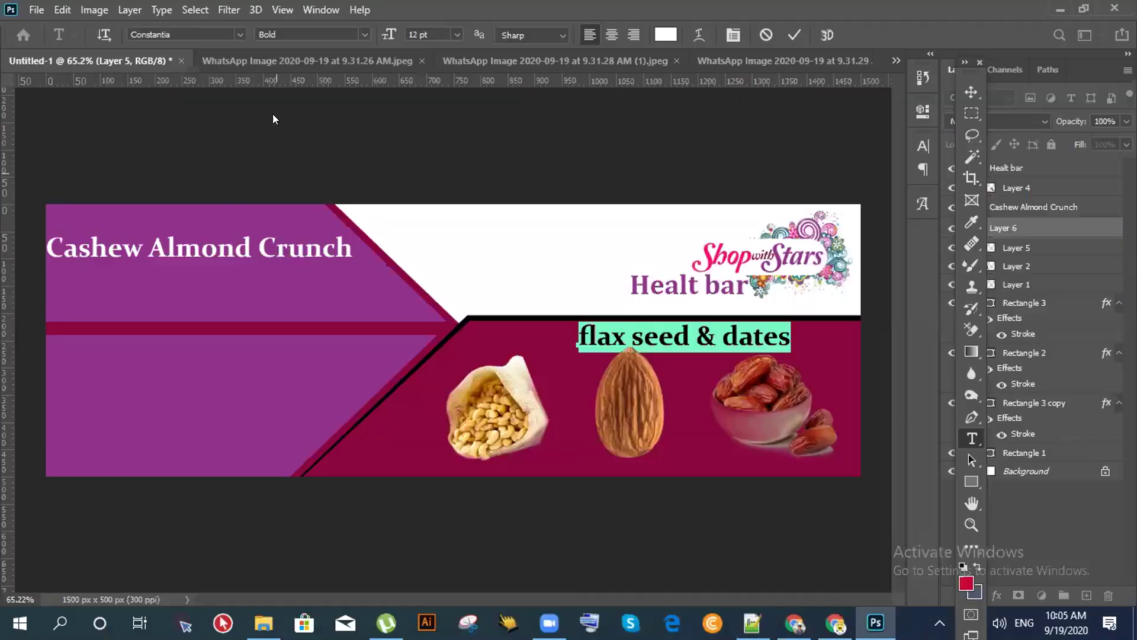
- Set the "flax seed & dates" text to the Regular style and open its font choices
{"action": "left_click", "coordinate": [351, 36]}
{"action": "left_click", "coordinate": [311, 47]}
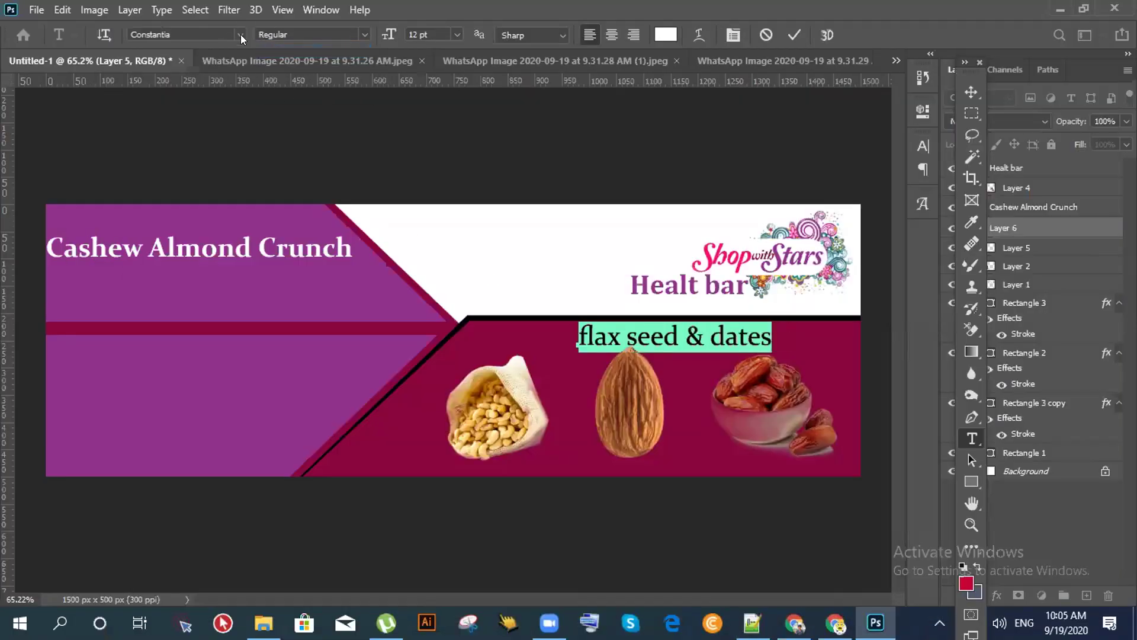
{"action": "left_click", "coordinate": [240, 35]}
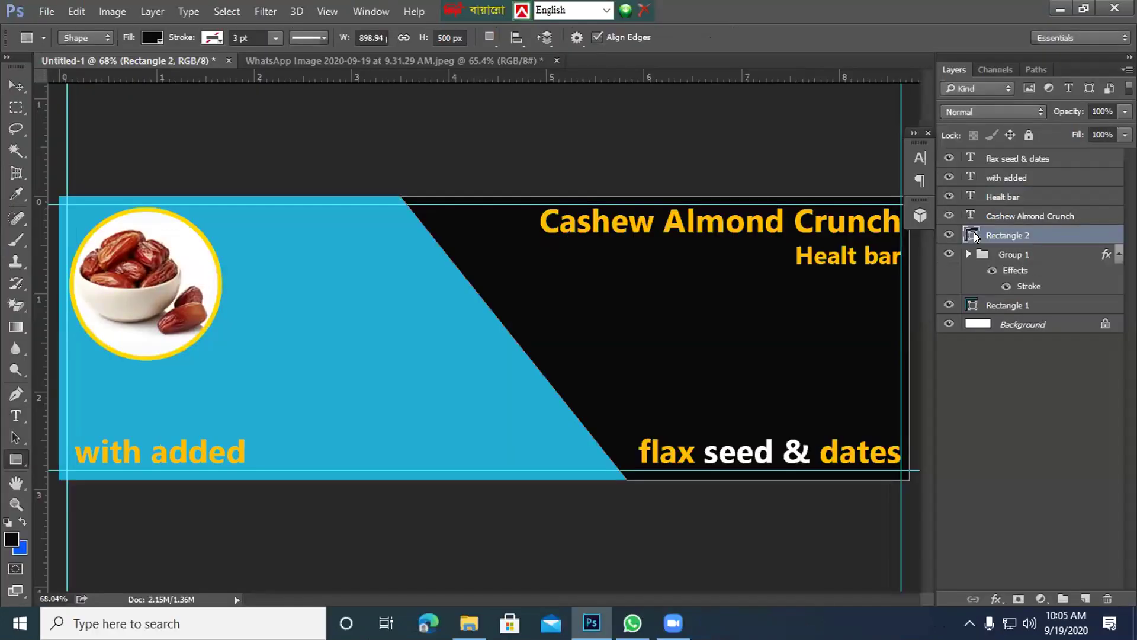
- Open the fill colour of the black Rectangle 2 shape and shift its hue to yellow
{"action": "double_click", "coordinate": [974, 235]}
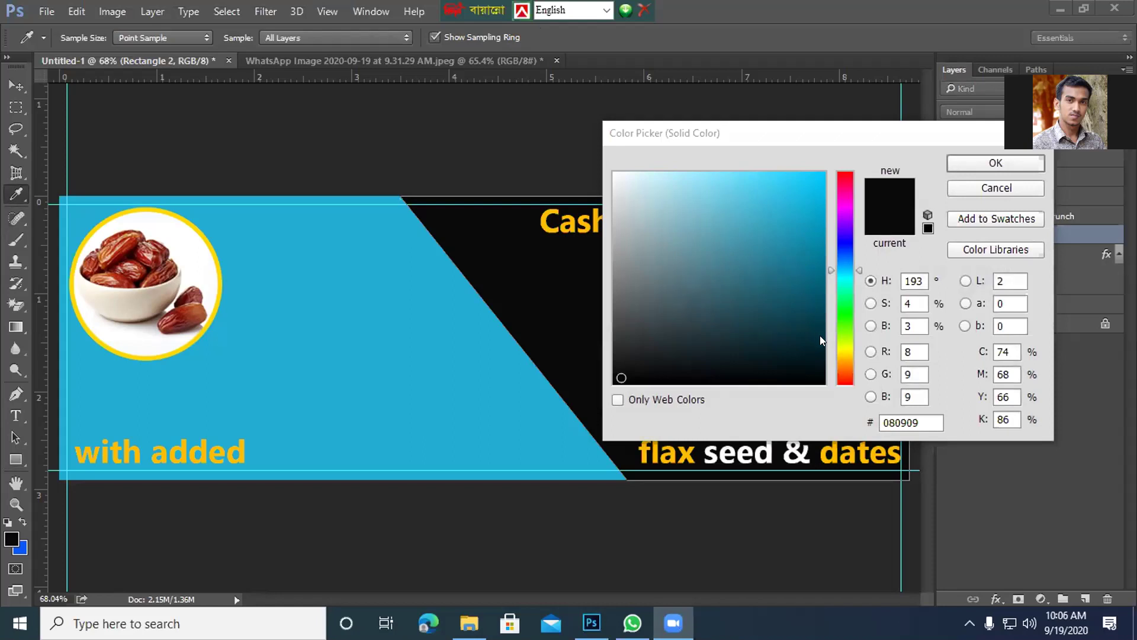
{"action": "key", "text": "alt+Tab"}
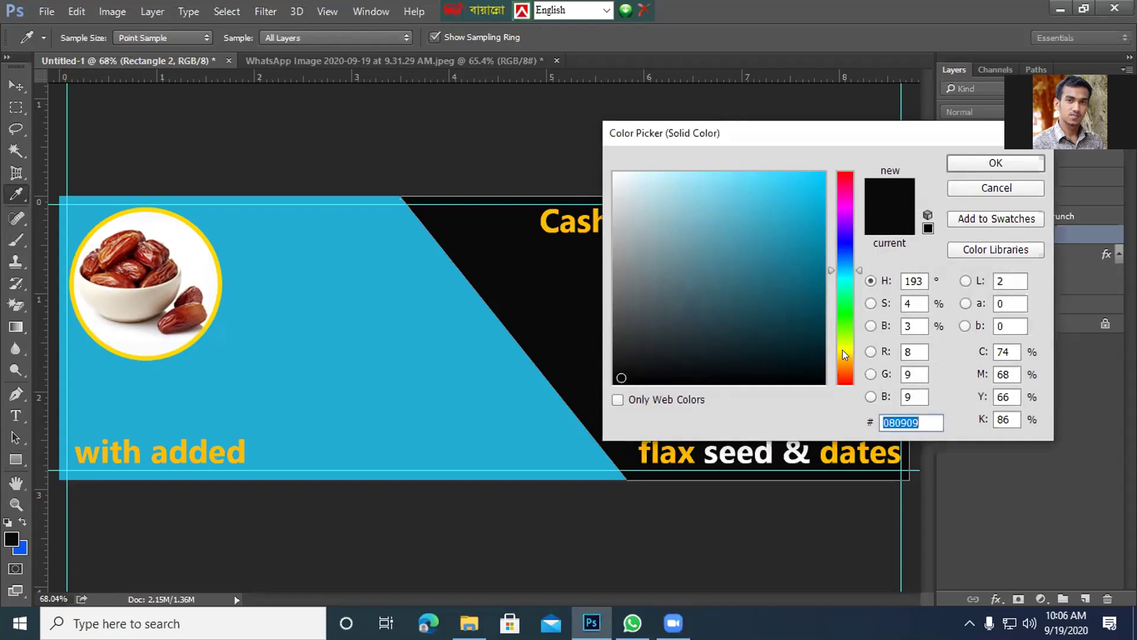
{"action": "left_click", "coordinate": [843, 350]}
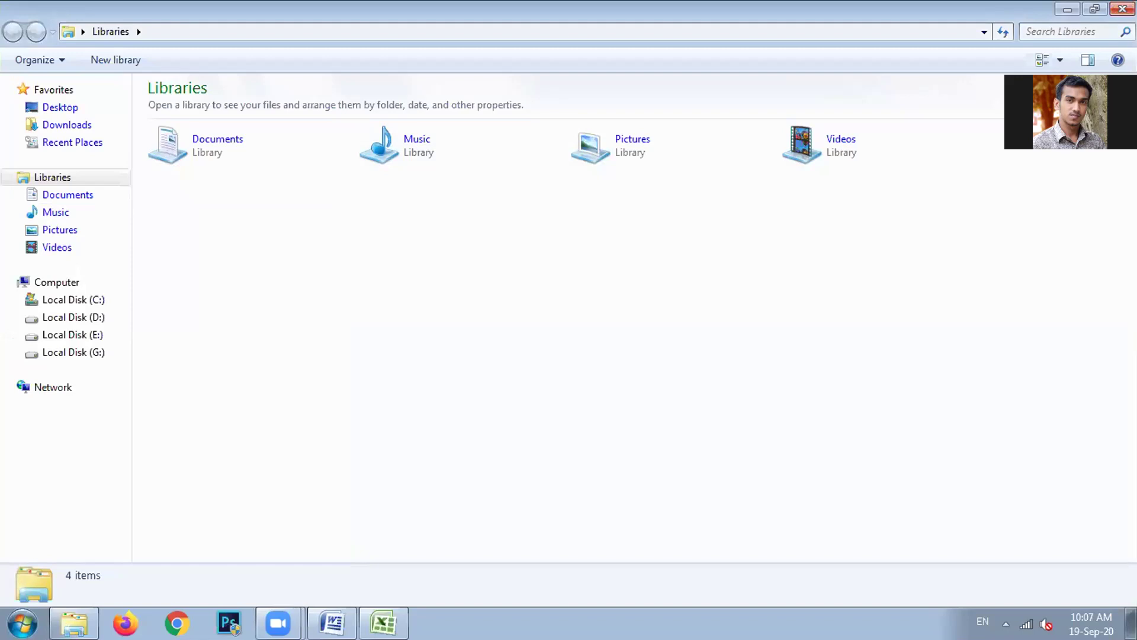
- Close the Libraries window of Windows Explorer
{"action": "left_click", "coordinate": [1122, 8]}
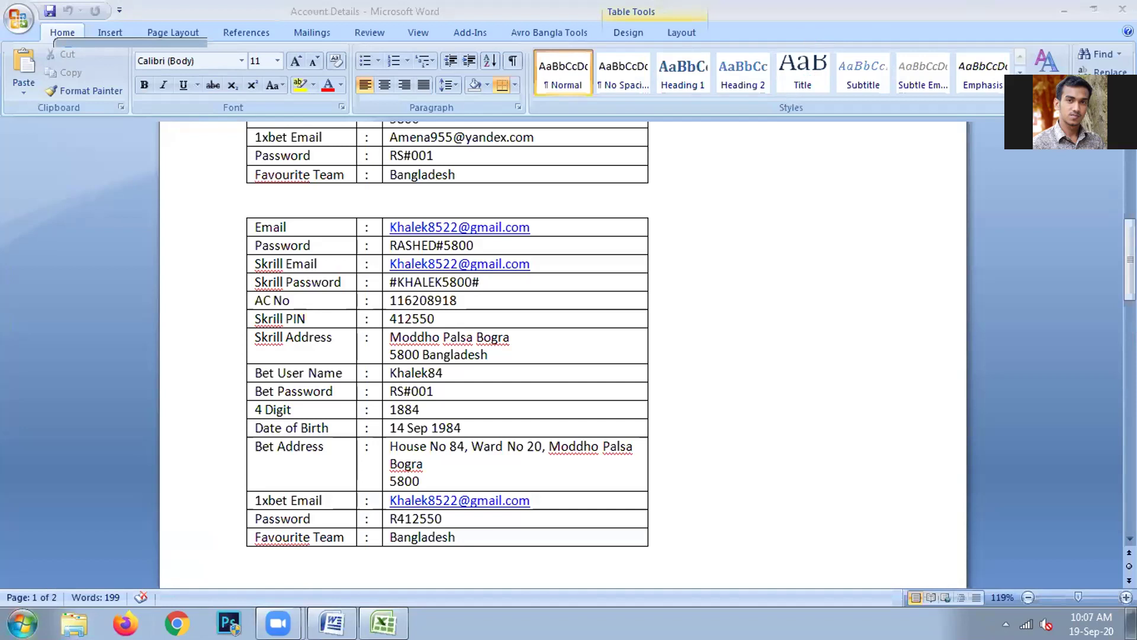
{"action": "left_click", "coordinate": [22, 623]}
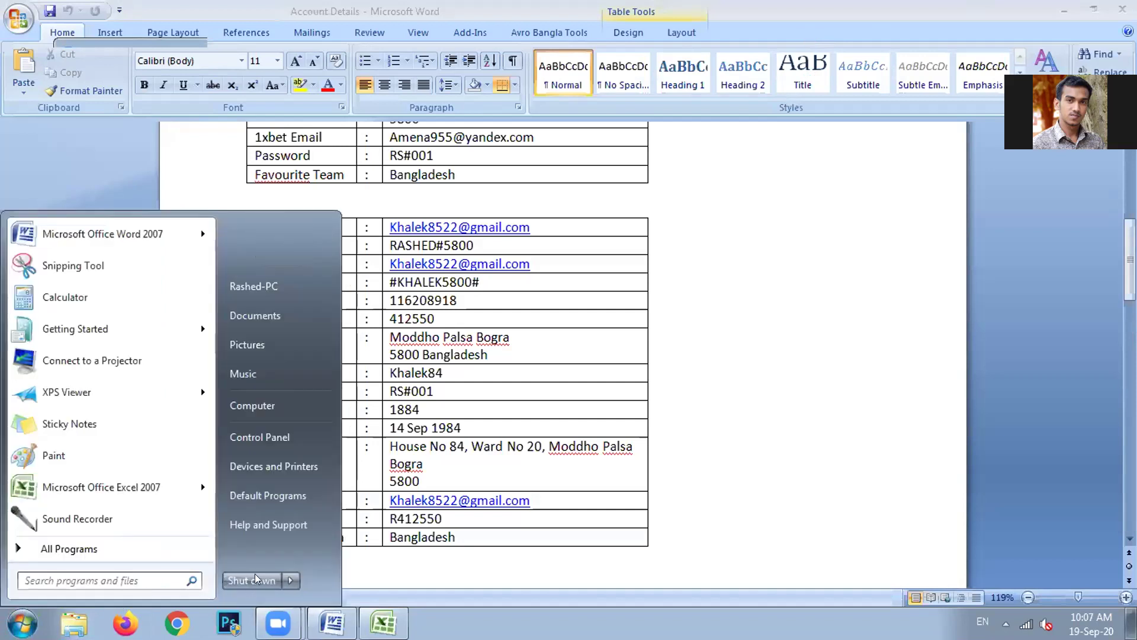
{"action": "key", "text": "Escape"}
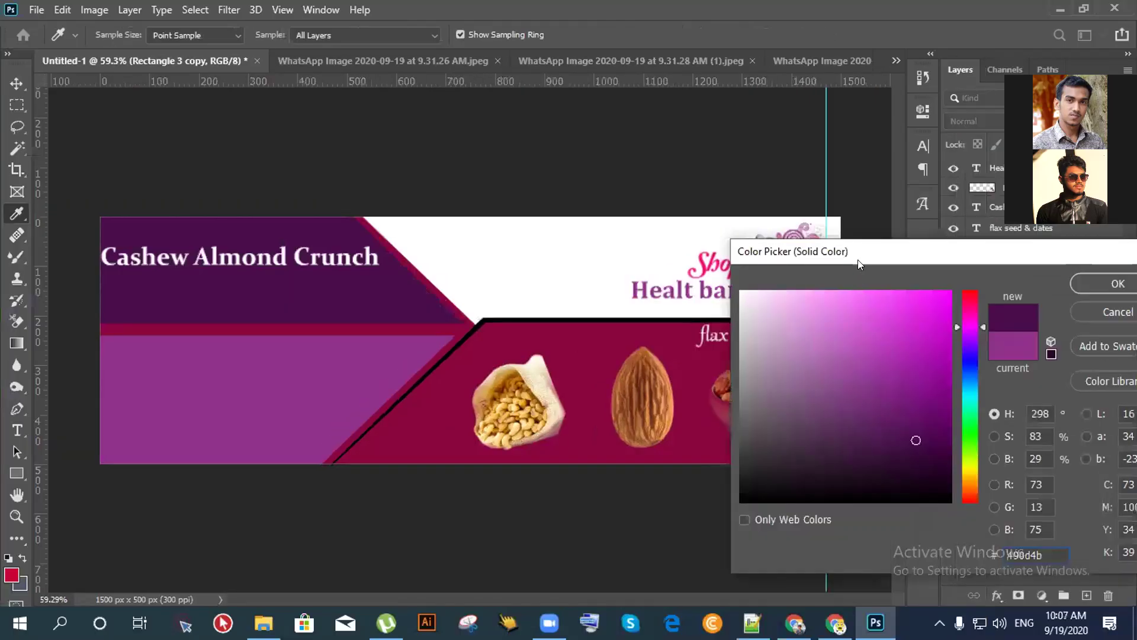
- Apply dark purple 490d4b to the banner's upper-left panel and fill the lower-left panel (Rectangle 3) with the same colour
{"action": "left_click_drag", "start_coordinate": [865, 251], "coordinate": [672, 256]}
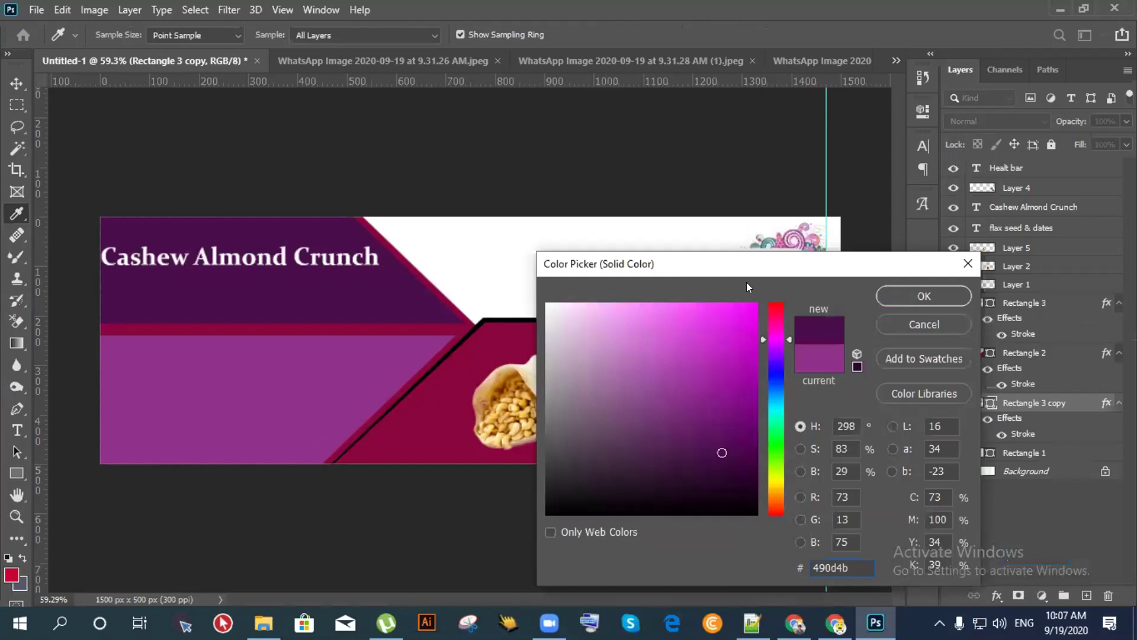
{"action": "left_click", "coordinate": [924, 289]}
{"action": "left_click", "coordinate": [314, 393]}
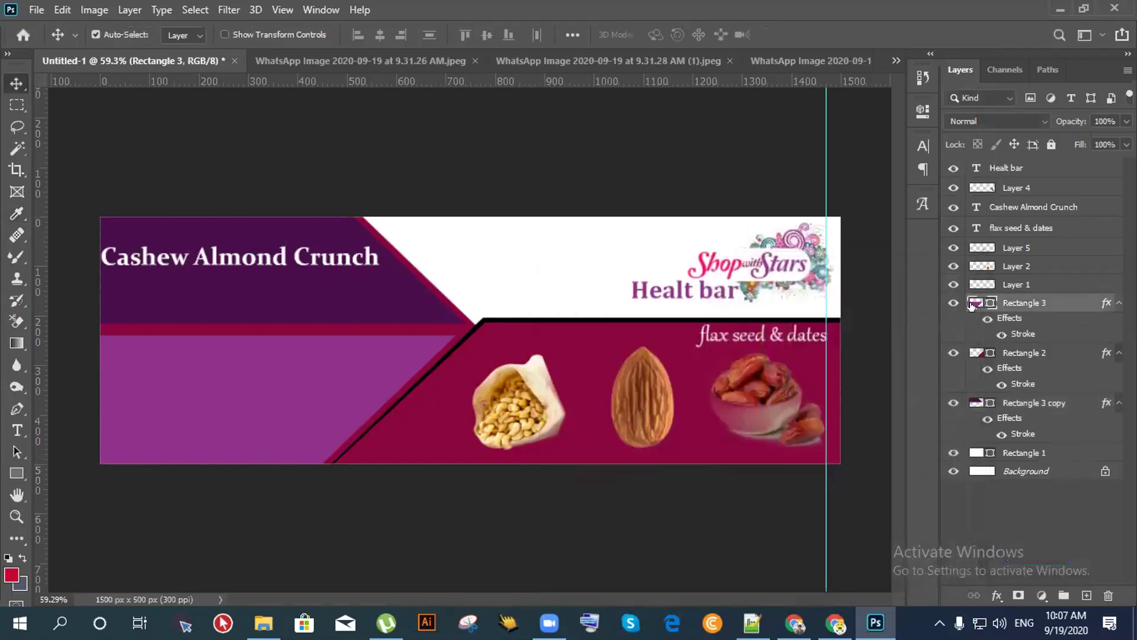
{"action": "double_click", "coordinate": [996, 320]}
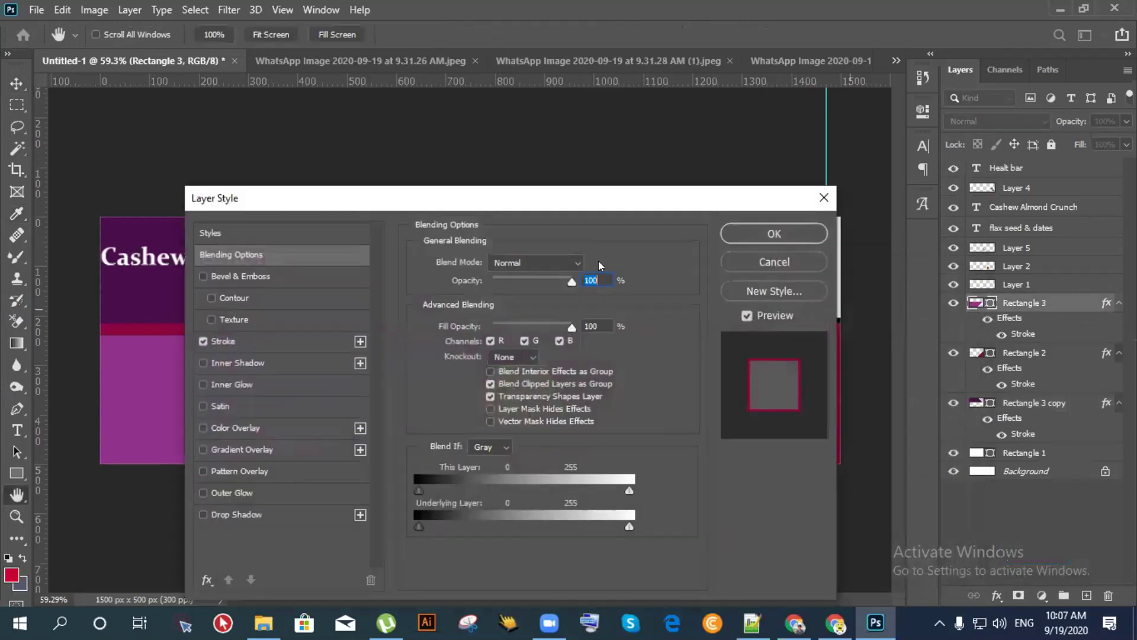
{"action": "left_click", "coordinate": [824, 197]}
{"action": "double_click", "coordinate": [975, 303]}
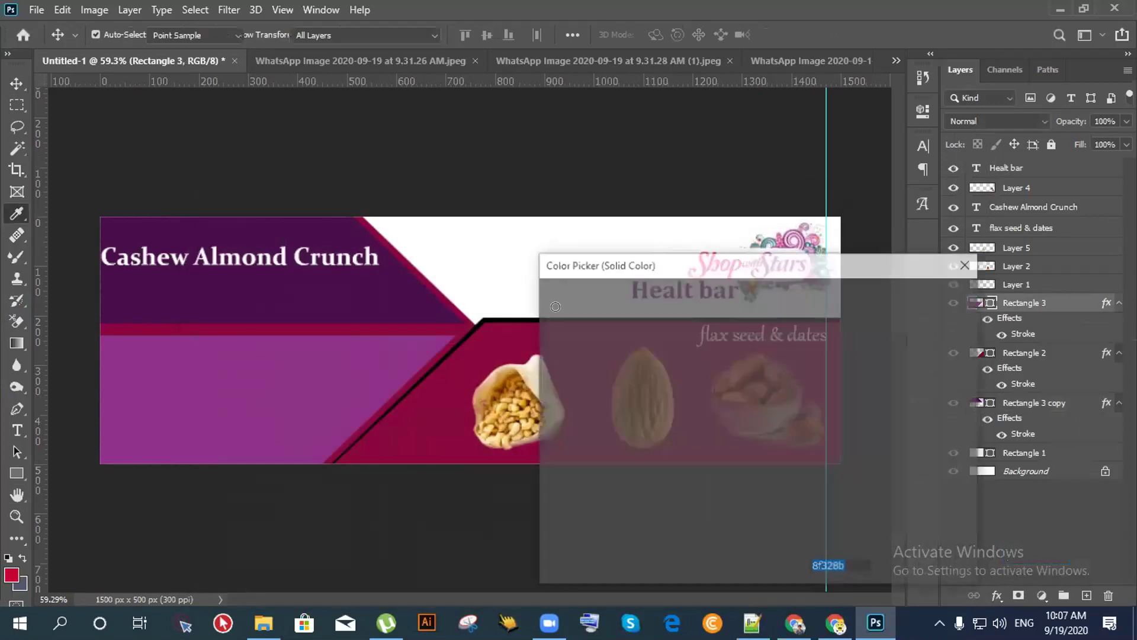
{"action": "left_click", "coordinate": [424, 288]}
{"action": "left_click", "coordinate": [921, 296]}
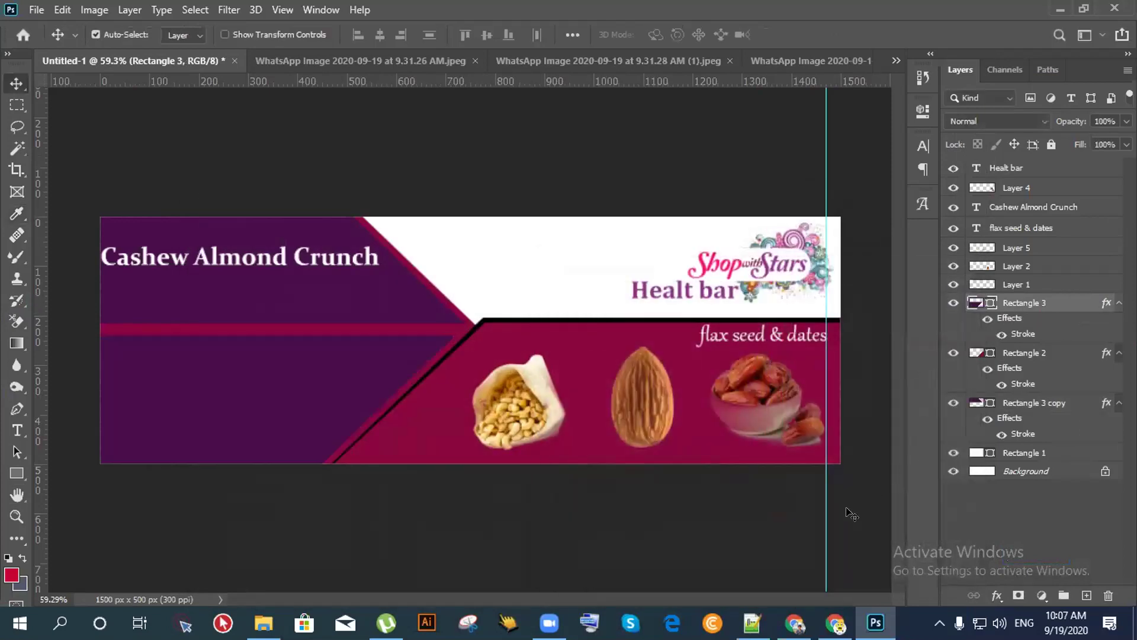
- Recolour the "Healt bar" text to dark purple 490d4b
{"action": "left_click", "coordinate": [646, 288]}
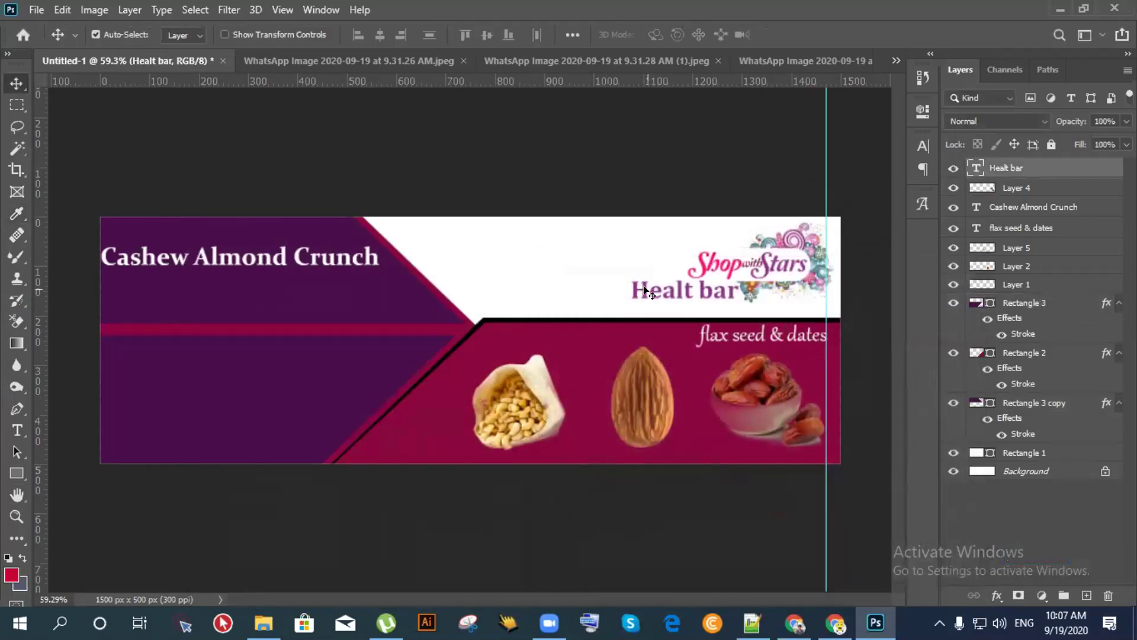
{"action": "double_click", "coordinate": [645, 283]}
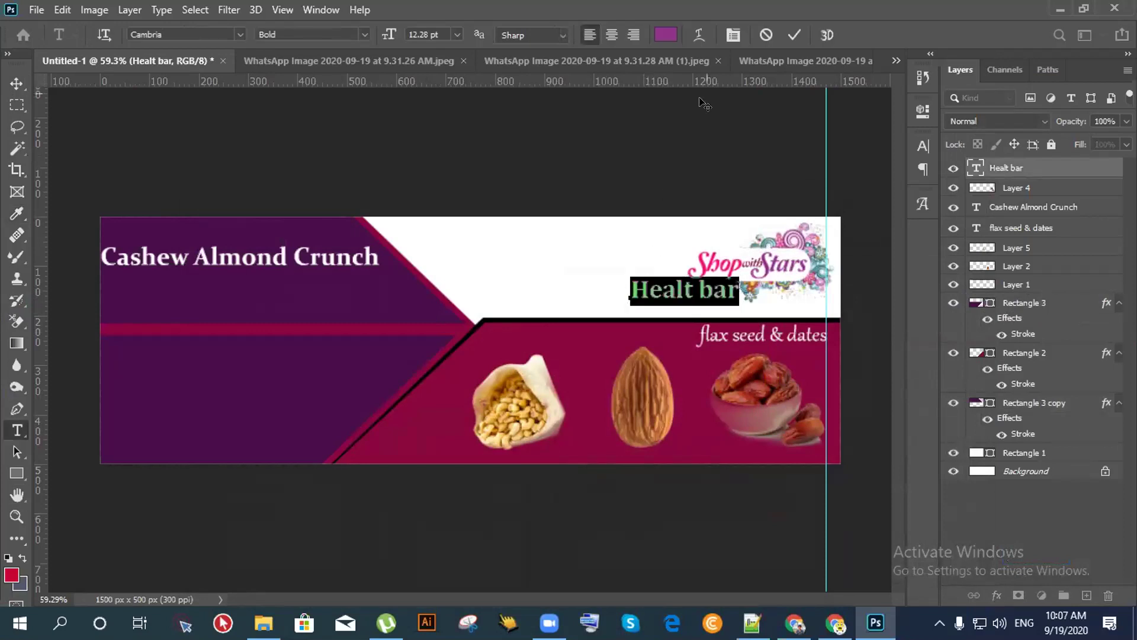
{"action": "left_click", "coordinate": [665, 35]}
{"action": "left_click", "coordinate": [721, 452]}
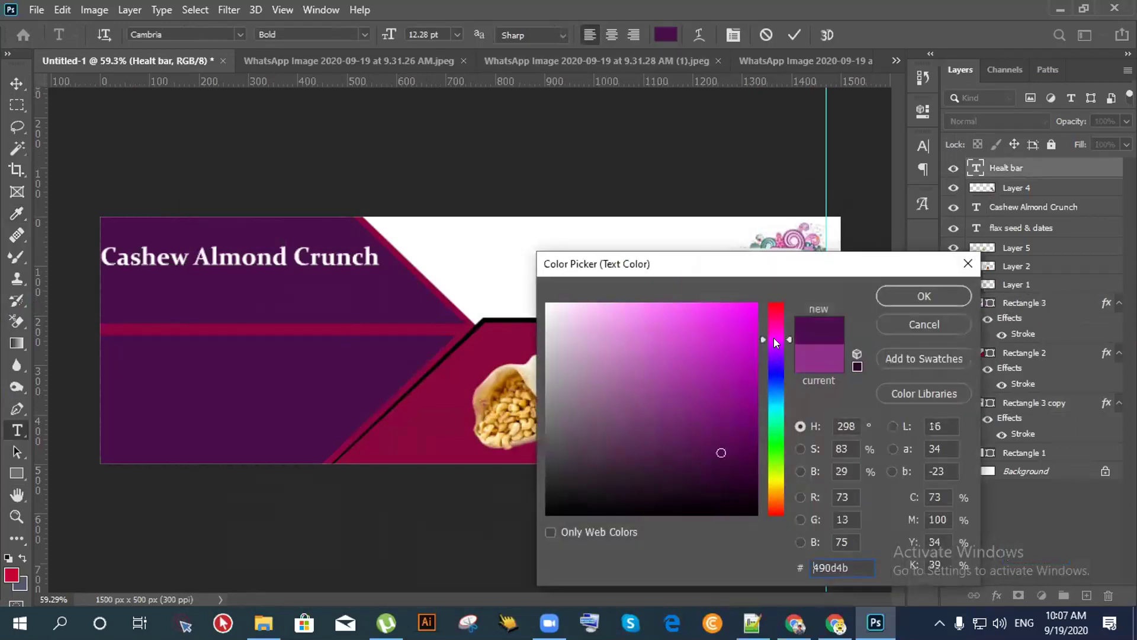
{"action": "left_click", "coordinate": [888, 297]}
{"action": "left_click", "coordinate": [17, 83]}
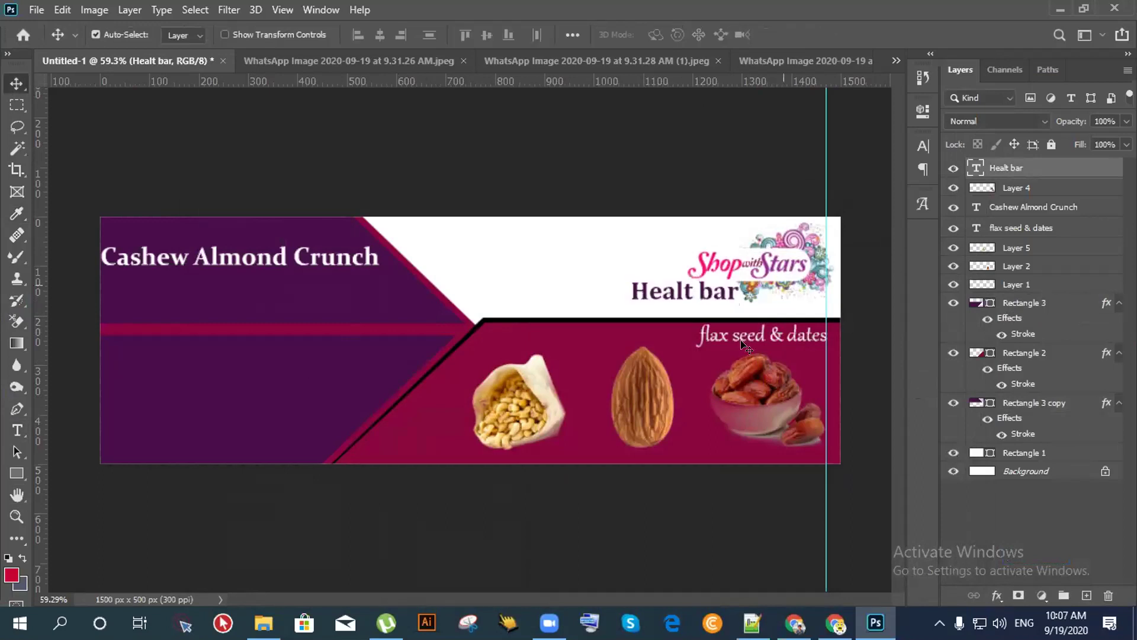
- Give the Shop with Stars logo layer a dark purple Color Overlay and reduce the overlay's opacity
{"action": "scroll", "coordinate": [578, 371], "scroll_direction": "down", "scroll_amount": 2}
{"action": "scroll", "coordinate": [577, 370], "scroll_direction": "up", "scroll_amount": 2}
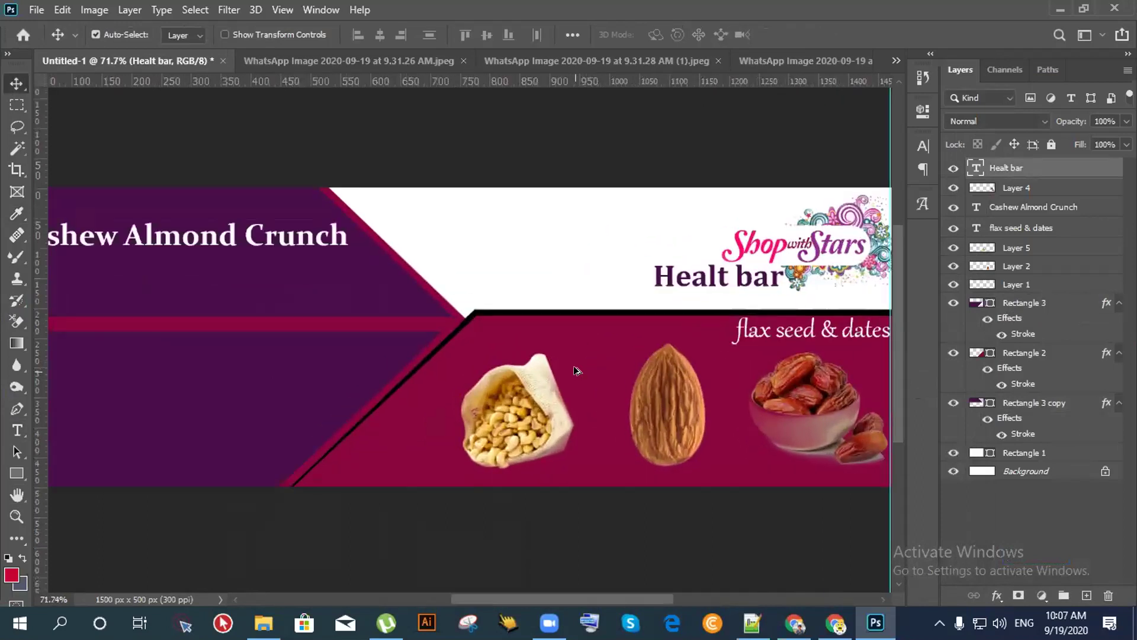
{"action": "scroll", "coordinate": [573, 364], "scroll_direction": "down", "scroll_amount": 1}
{"action": "left_click", "coordinate": [831, 287]}
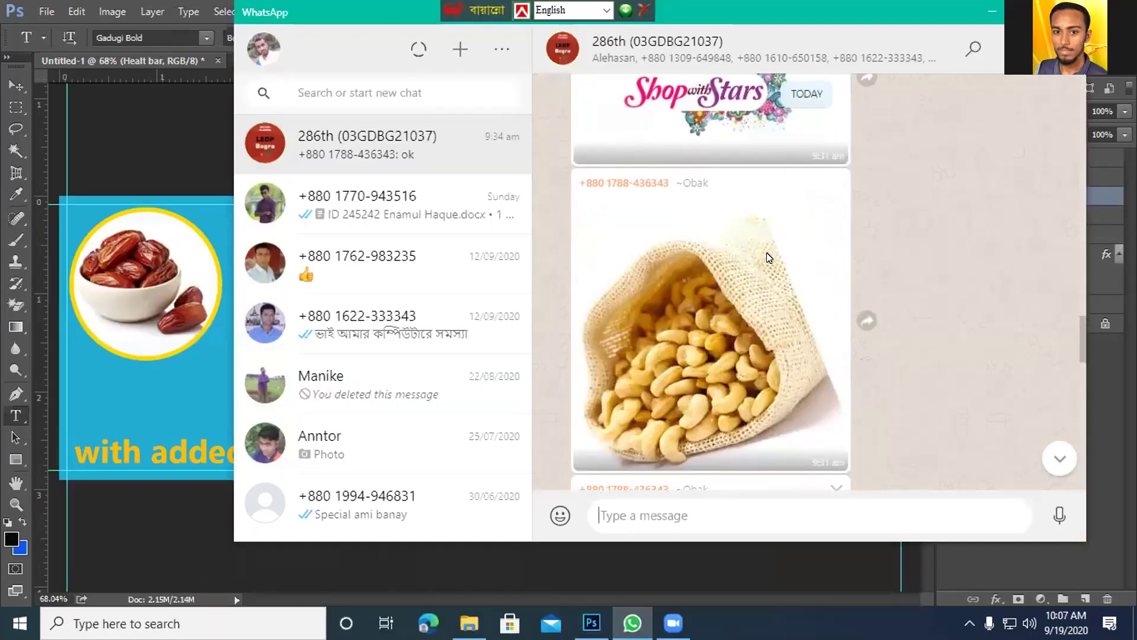
{"action": "scroll", "coordinate": [768, 258], "scroll_direction": "up", "scroll_amount": 5}
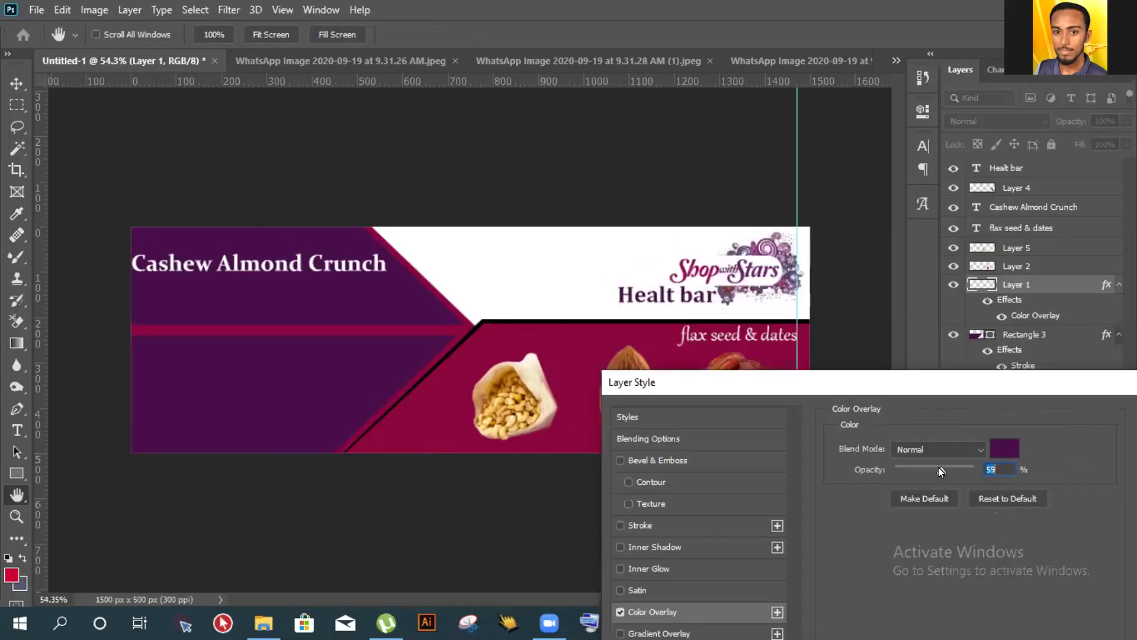
{"action": "mouse_move", "coordinate": [938, 466]}
{"action": "left_mouse_down"}
{"action": "mouse_move", "coordinate": [906, 468]}
{"action": "mouse_move", "coordinate": [933, 466]}
{"action": "left_mouse_up"}
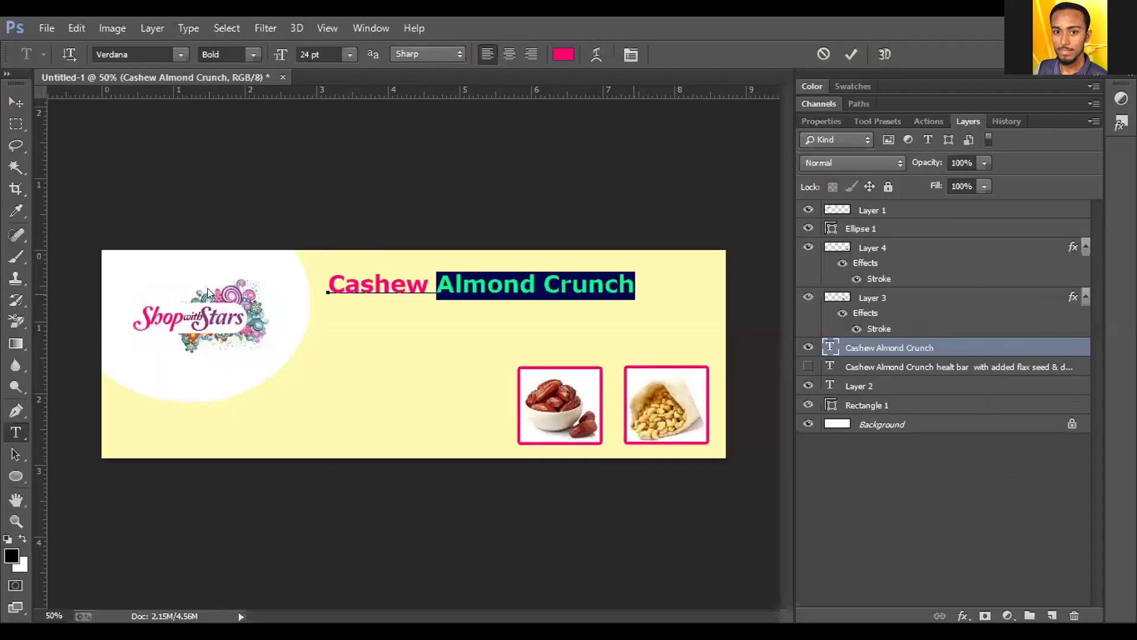
- Show the hidden slogan text layer, copy the words "healt bar" from it, and hide that layer again
{"action": "left_click", "coordinate": [366, 296]}
{"action": "type", "text": "Cashew Almond Crunch healt bar  with added flax seed & date"}
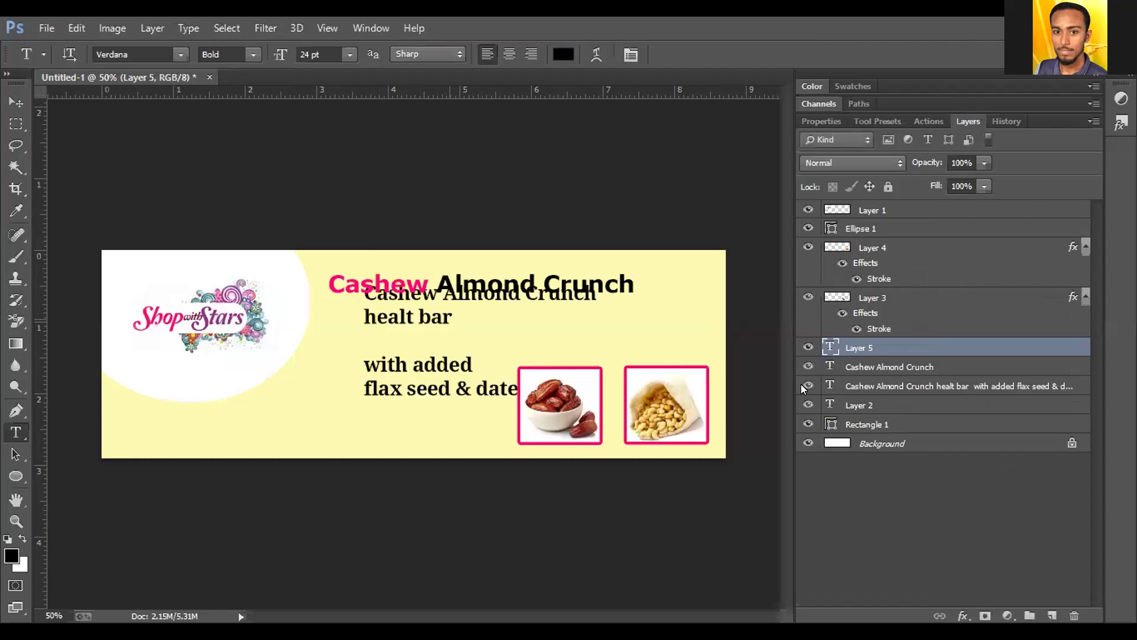
{"action": "triple_click", "coordinate": [343, 320]}
{"action": "key", "text": "ctrl+c"}
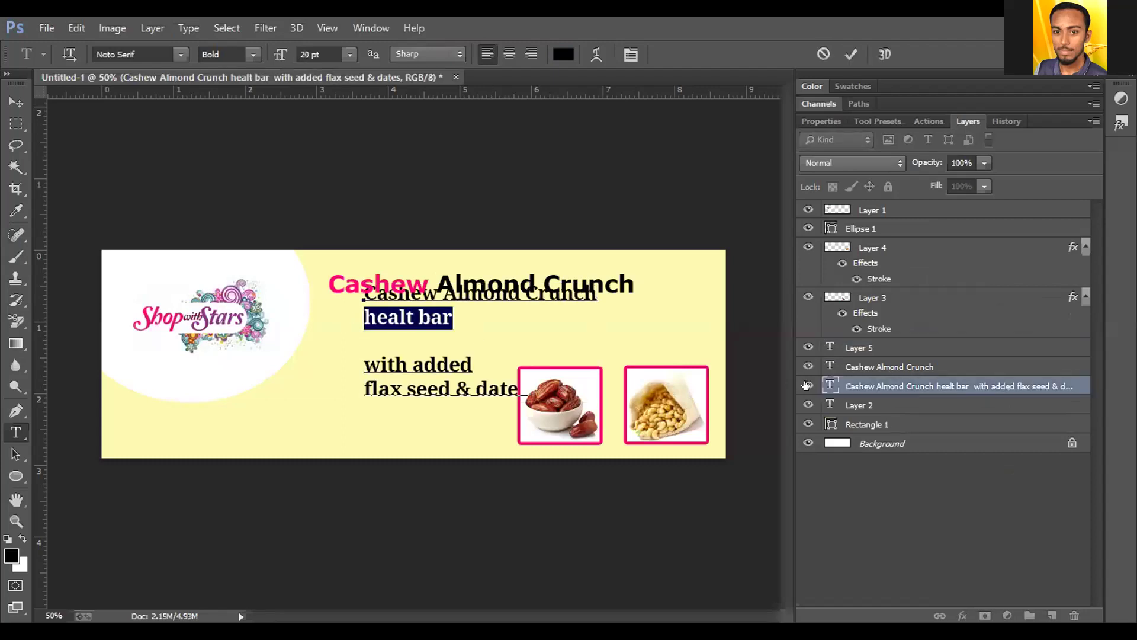
{"action": "left_click", "coordinate": [806, 386]}
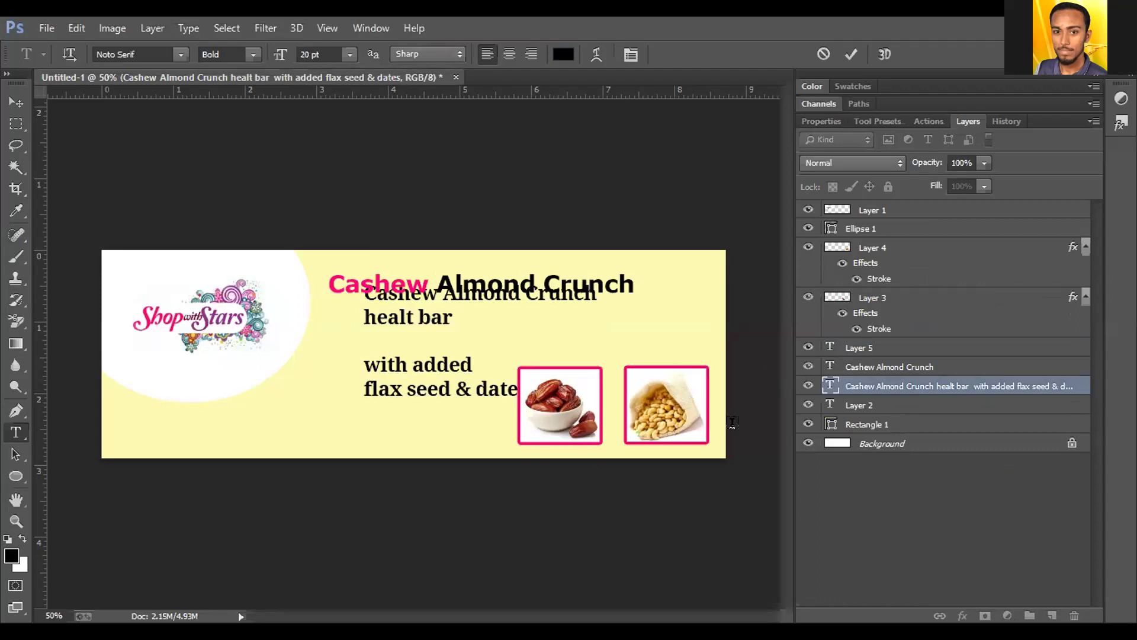
{"action": "left_click", "coordinate": [807, 386]}
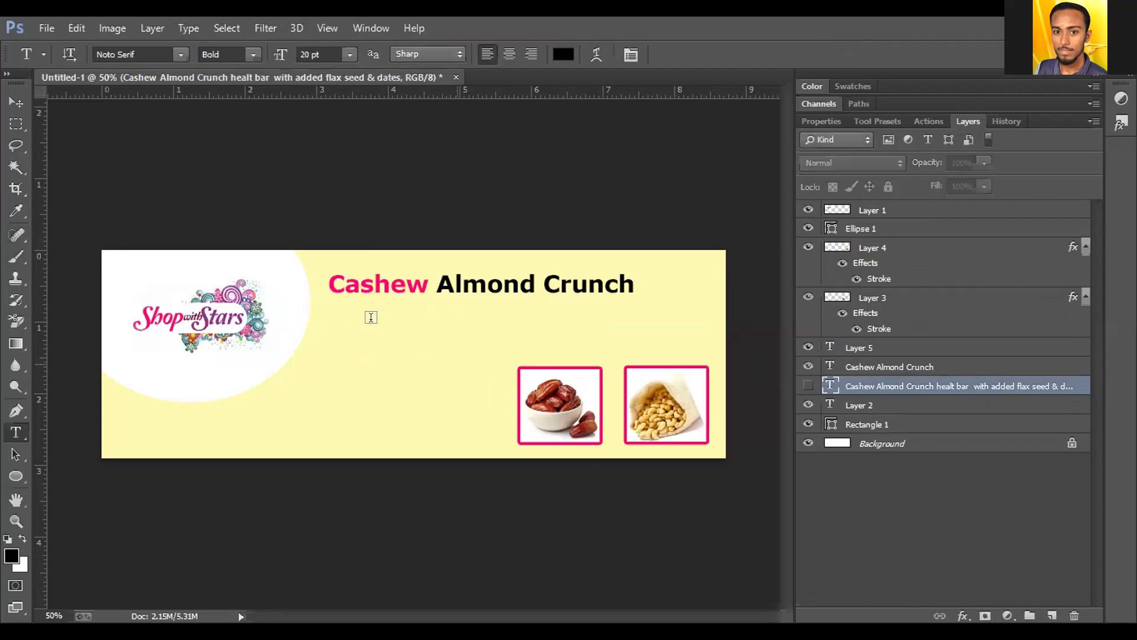
{"action": "left_click", "coordinate": [854, 337]}
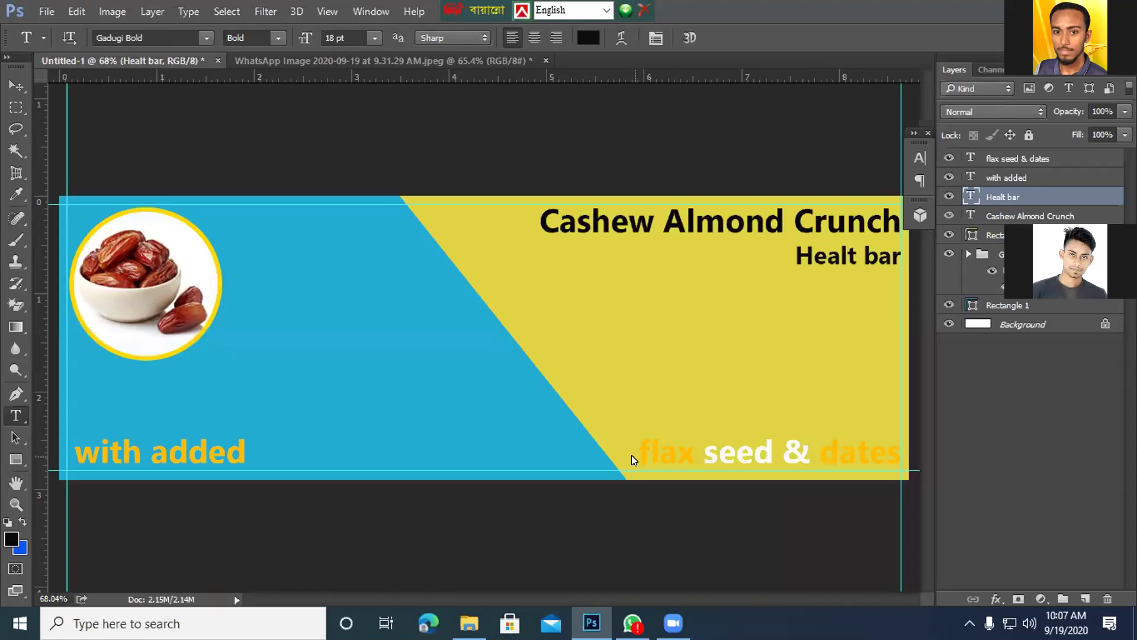
- Select all of the "flax seed & dates" text on the yellow panel for editing
{"action": "left_click", "coordinate": [1009, 158]}
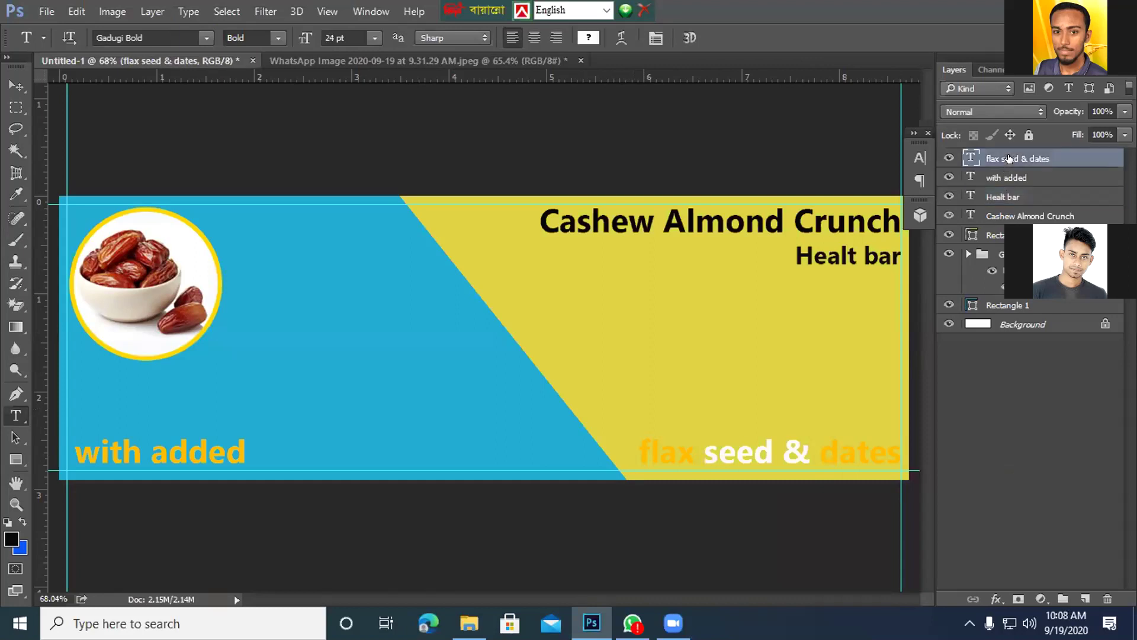
{"action": "left_click", "coordinate": [635, 452]}
{"action": "left_click_drag", "start_coordinate": [635, 452], "coordinate": [896, 450]}
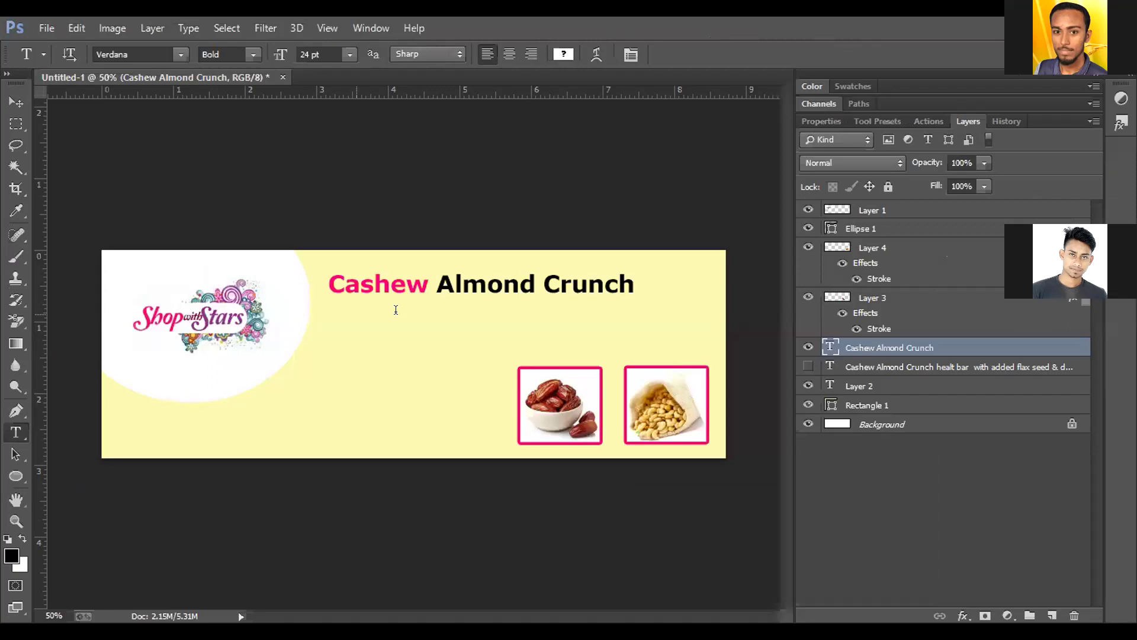
- Paste the copied "healt bar" as a new text line beneath the "Cashew Almond Crunch" headline
{"action": "key", "text": "ctrl+v"}
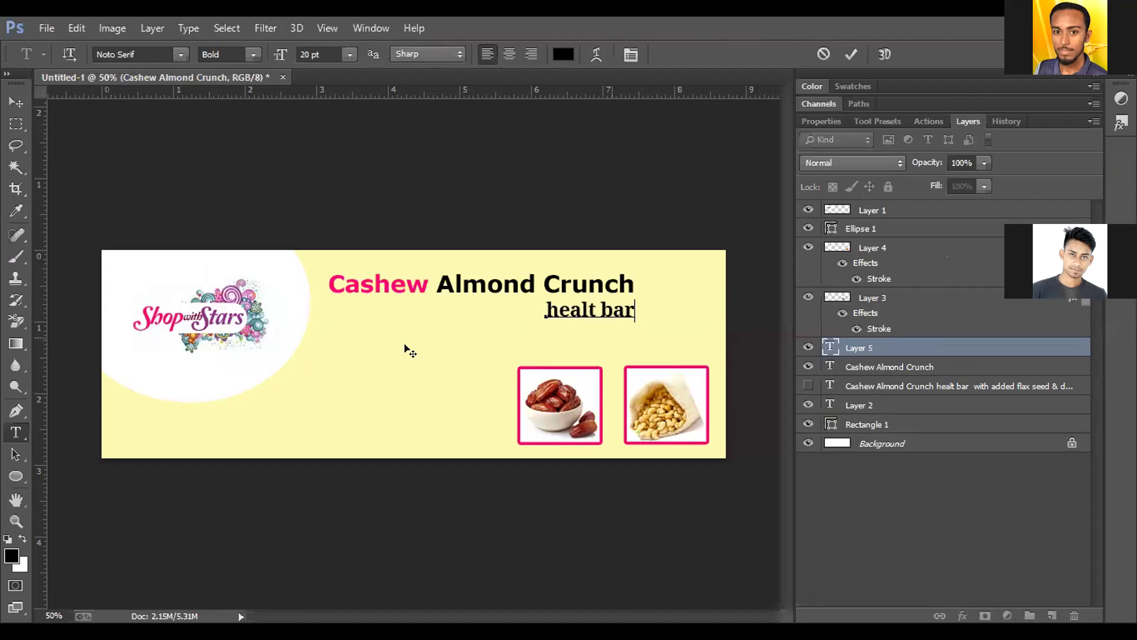
- Capitalize both words of the "healt bar" line beneath the headline so it reads "Healt Bar"
{"action": "key", "text": "Home"}
{"action": "key", "text": "shift+Right"}
{"action": "type", "text": "H"}
{"action": "key", "text": "ctrl+Right"}
{"action": "key", "text": "shift+Right"}
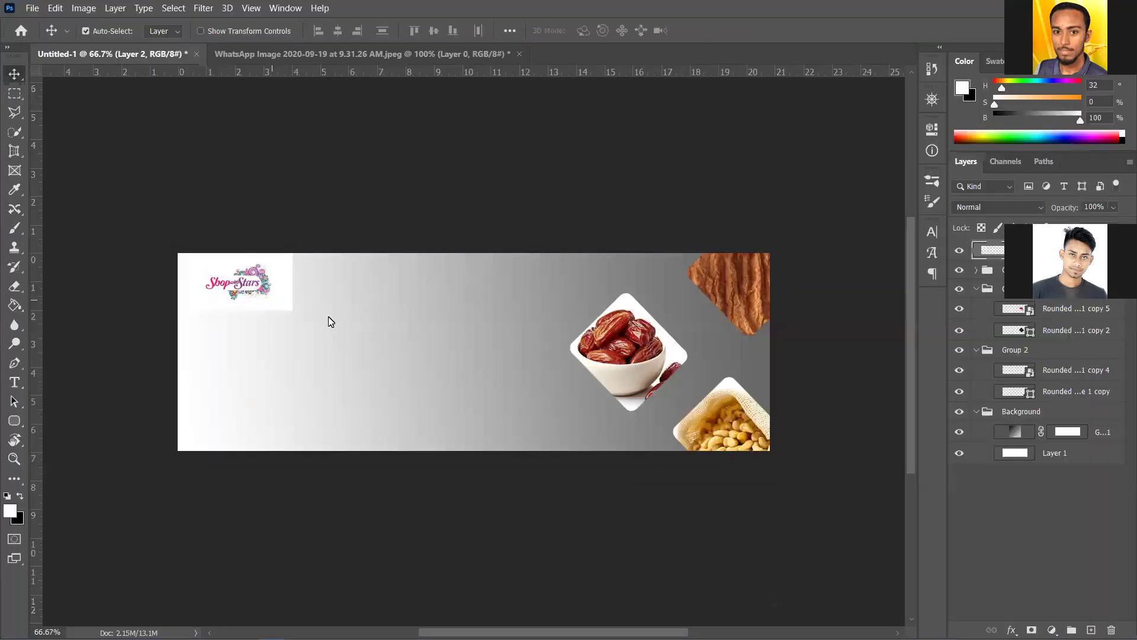
{"action": "key", "text": "r"}
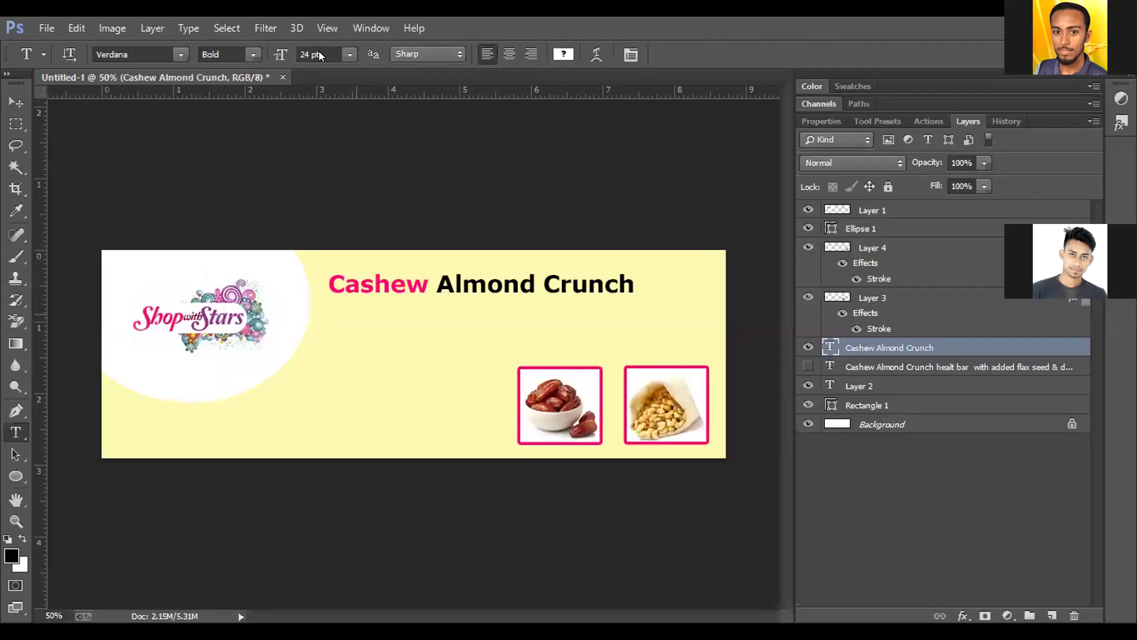
- Set the "Healt Bar" text to 17 pt and place it close beneath the end of the "Cashew Almond Crunch" headline
{"action": "left_click", "coordinate": [320, 55]}
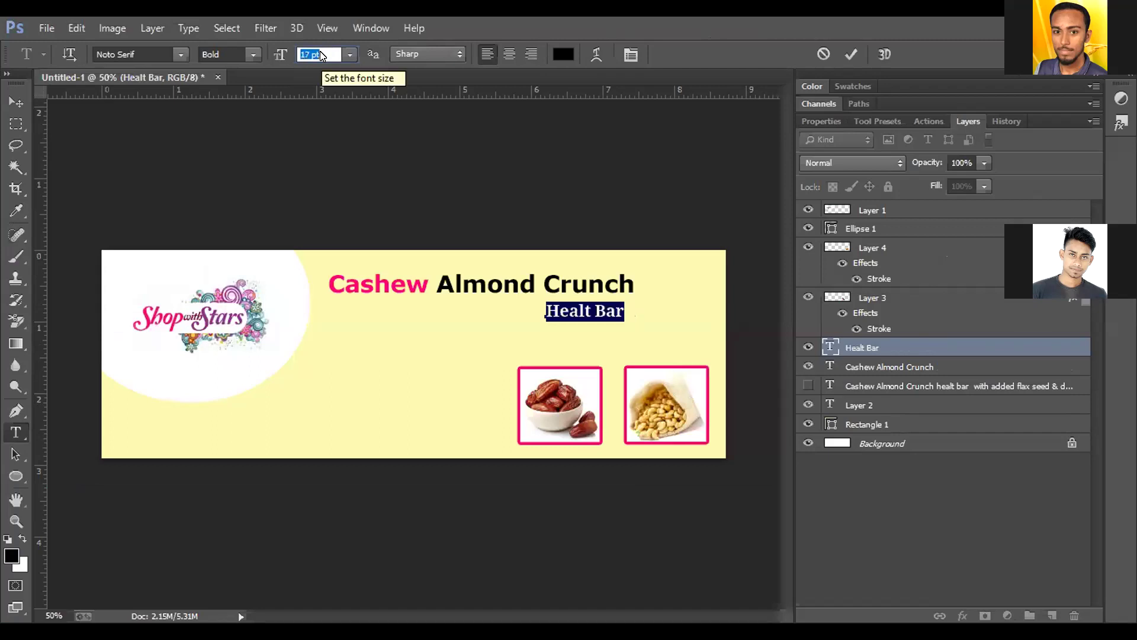
{"action": "key", "text": "Return"}
{"action": "key", "text": "shift+Right"}
{"action": "key", "text": "shift+Right"}
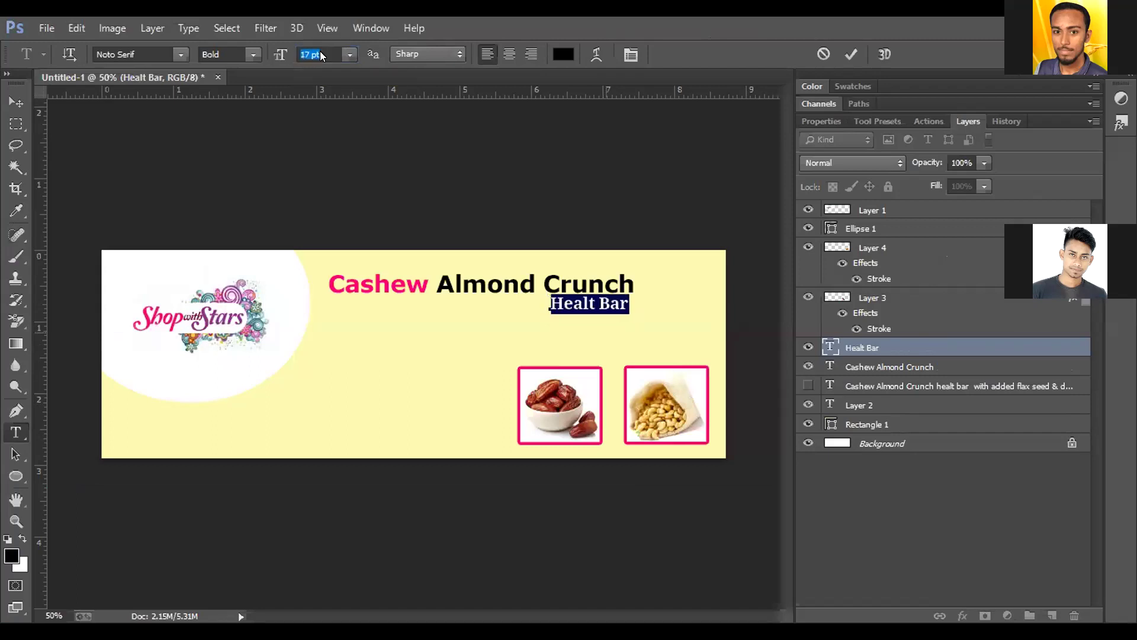
{"action": "key", "text": "shift+alt+Down"}
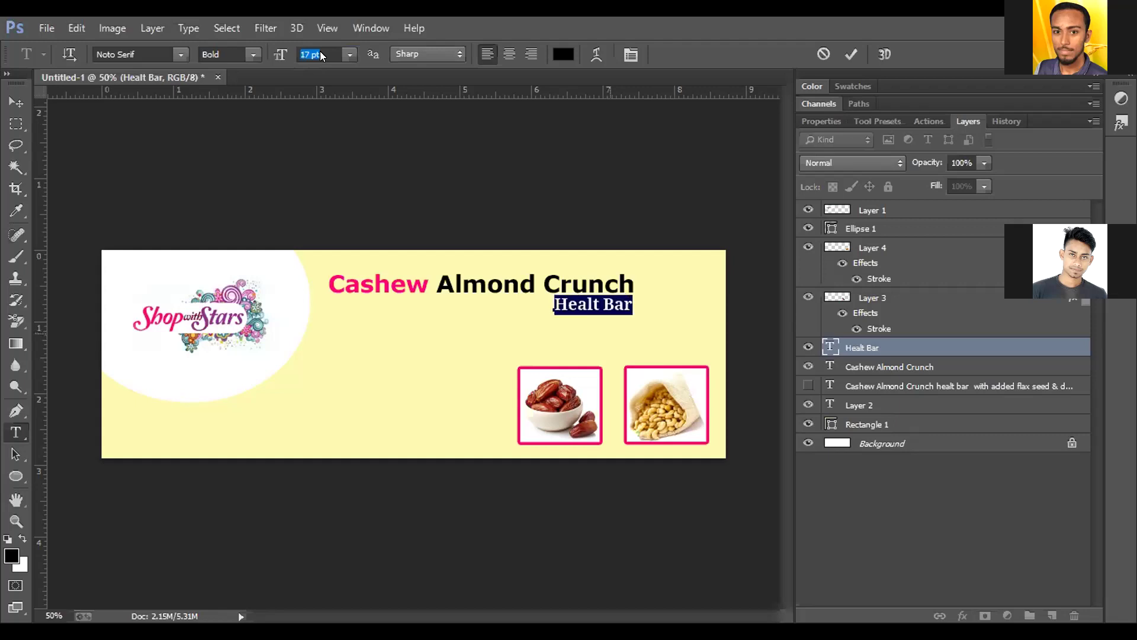
{"action": "key", "text": "ctrl+h"}
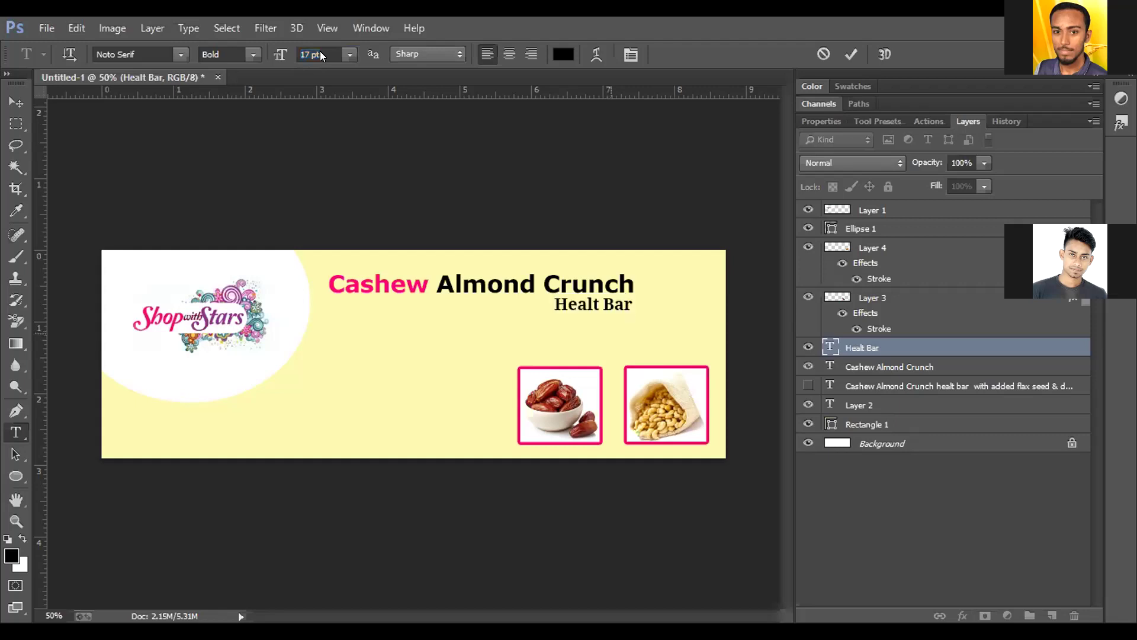
{"action": "key", "text": "ctrl+Return"}
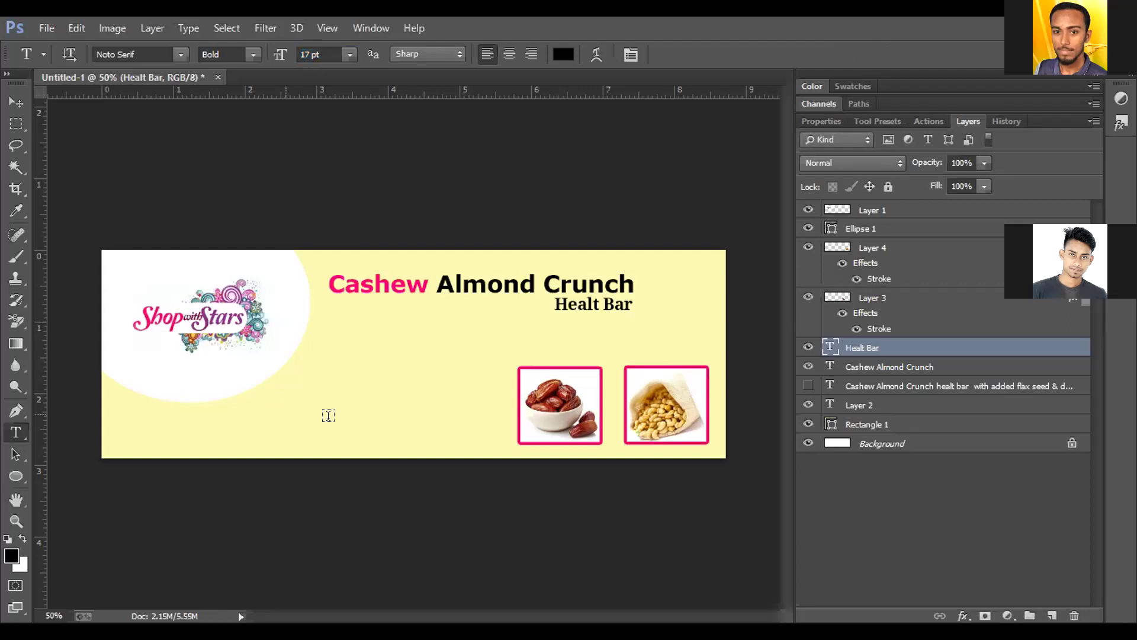
- Show the hidden slogan text layer, copy its "with added flax seed & date" lines, and hide that layer again
{"action": "left_click", "coordinate": [808, 386]}
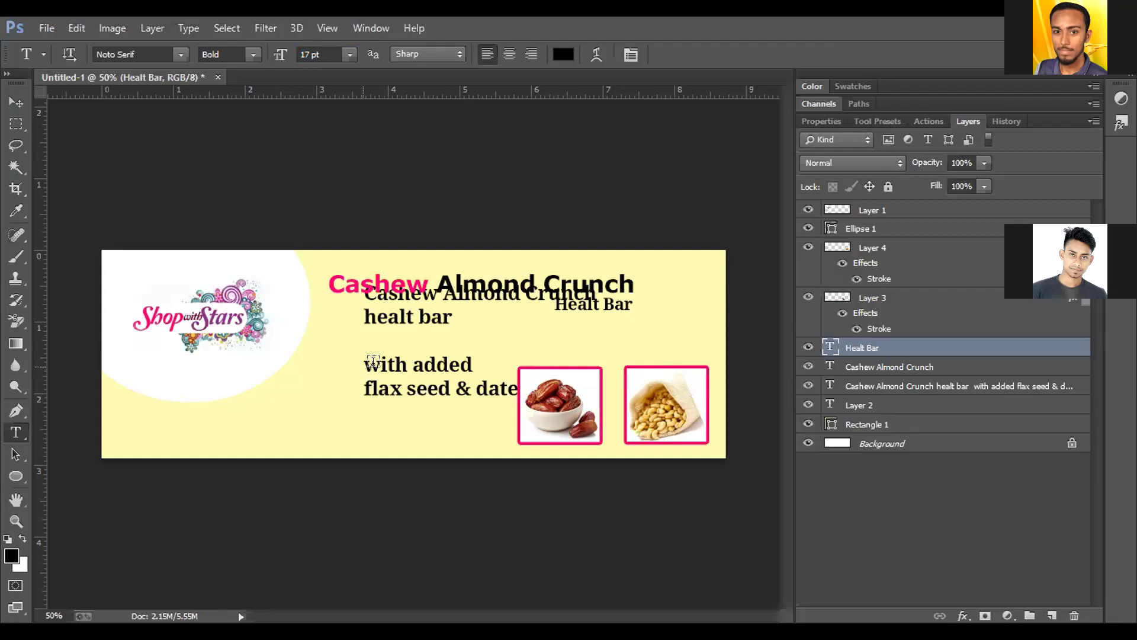
{"action": "left_click", "coordinate": [373, 366]}
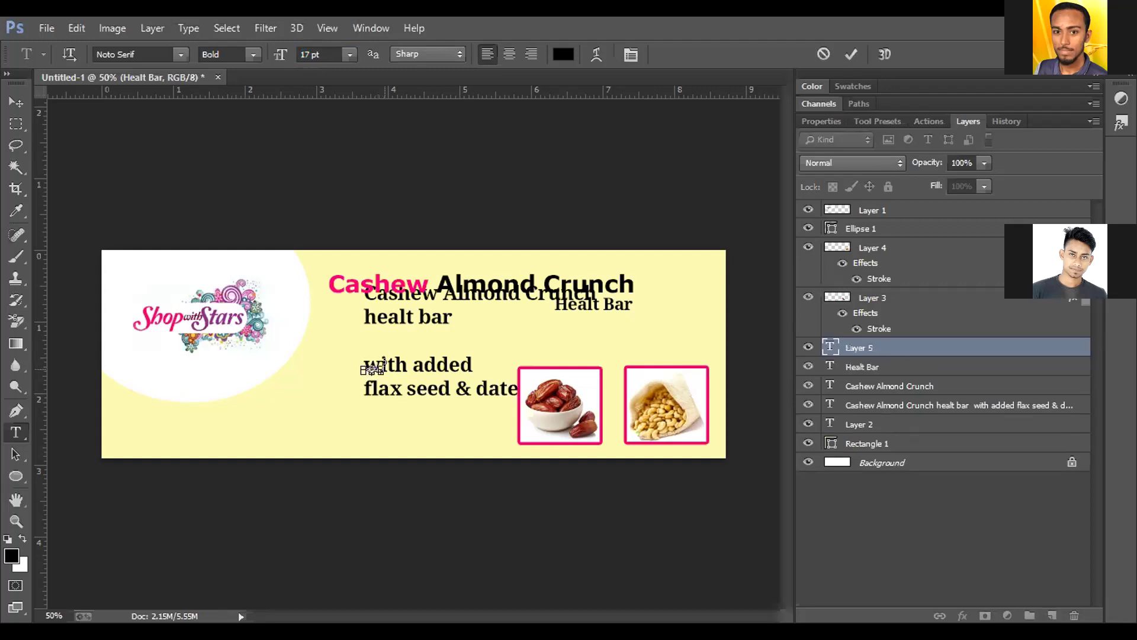
{"action": "left_click", "coordinate": [1071, 610]}
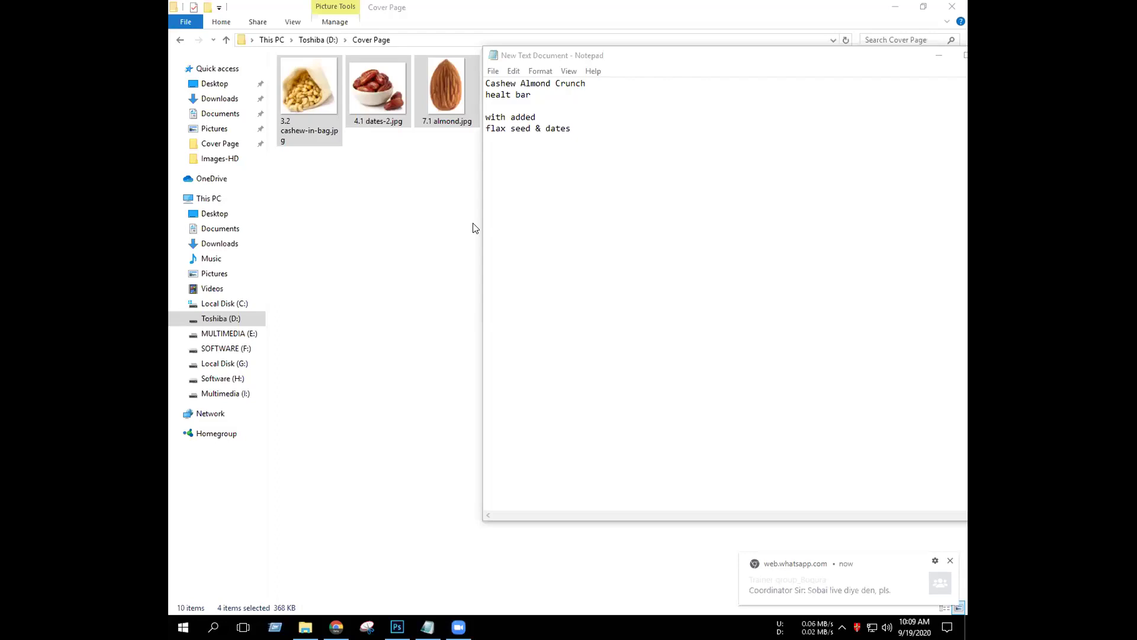
{"action": "left_click", "coordinate": [480, 222]}
{"action": "left_click_drag", "start_coordinate": [480, 221], "coordinate": [486, 221]}
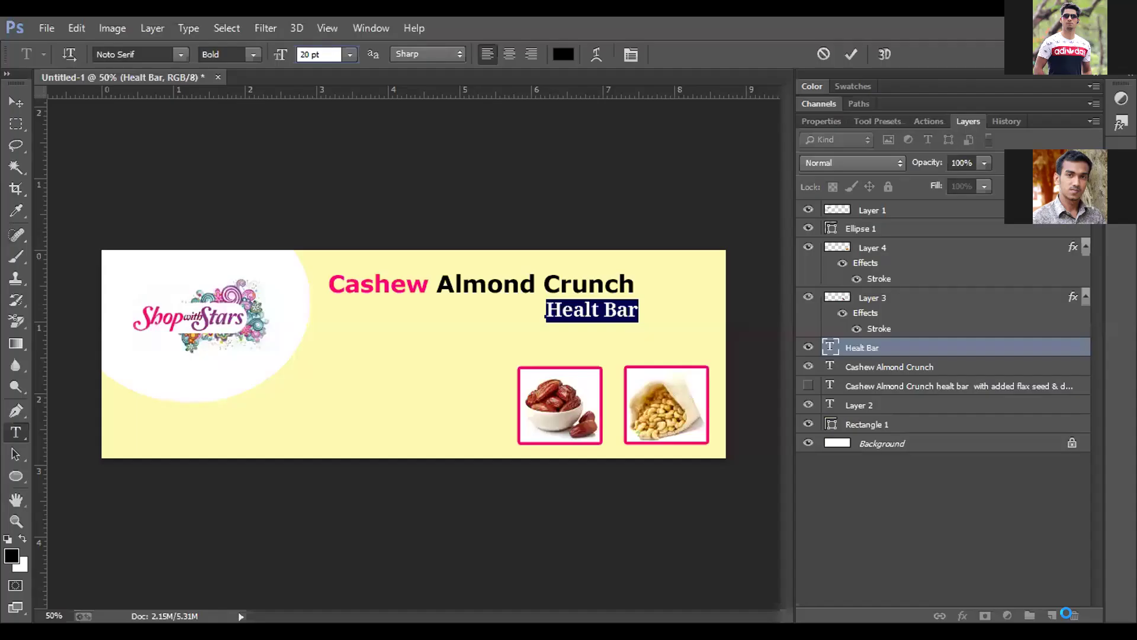
{"action": "key", "text": "ctrl+alt+z"}
{"action": "key", "text": "ctrl+alt+z"}
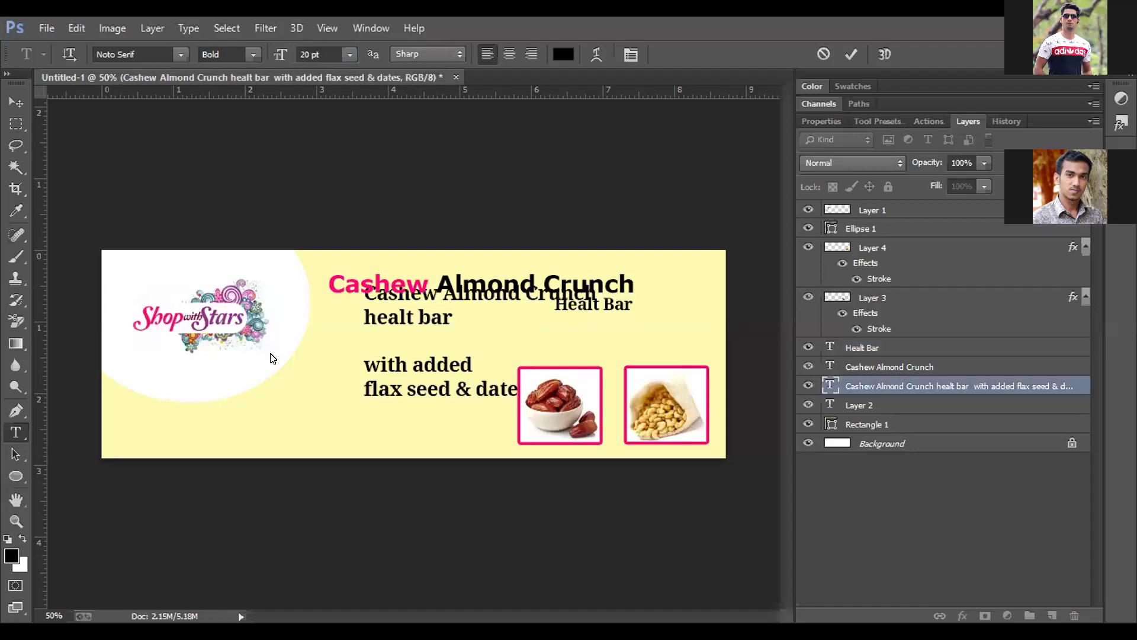
{"action": "key", "text": "Escape"}
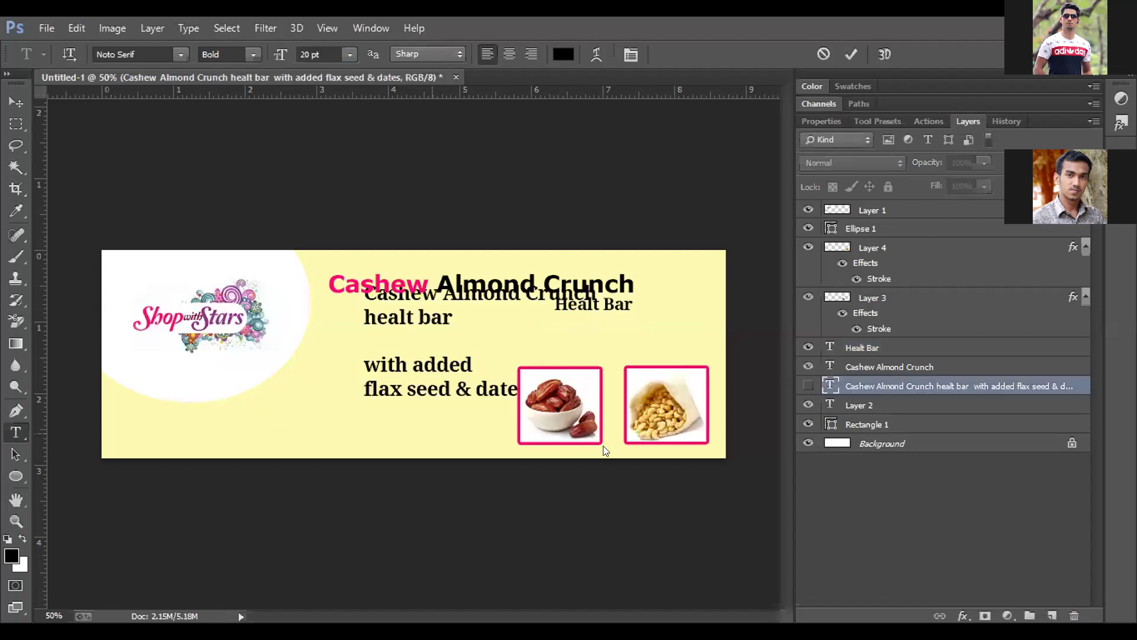
- Add the copied two-line text "with added flax seed & date" in the yellow area beside the dates picture
{"action": "left_click", "coordinate": [351, 379]}
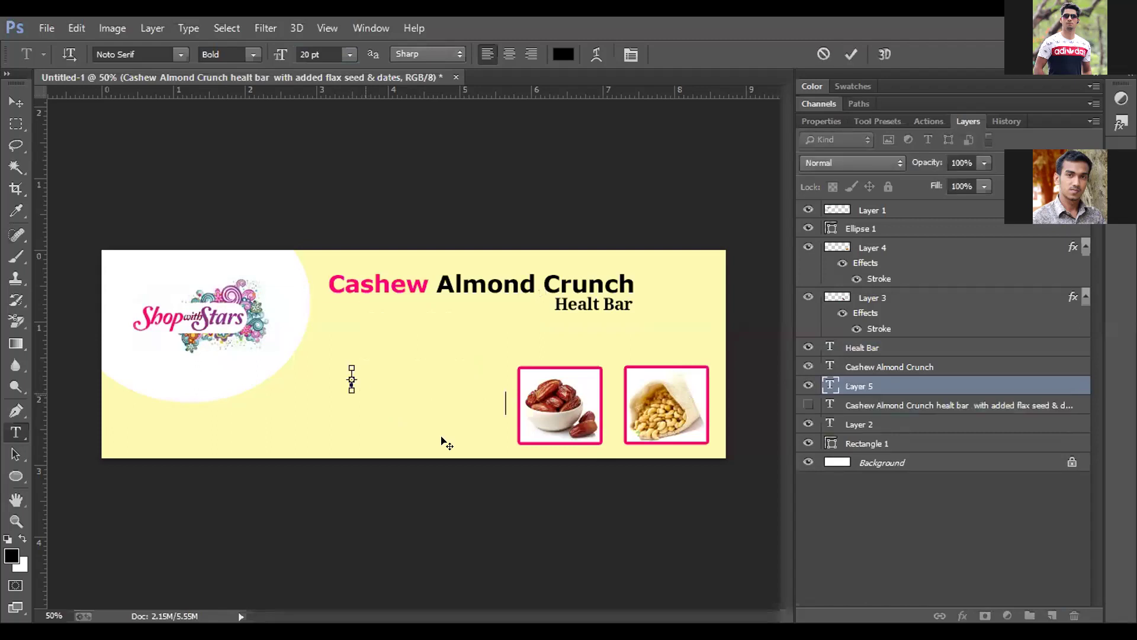
{"action": "type", "text": "with added flax seed & date"}
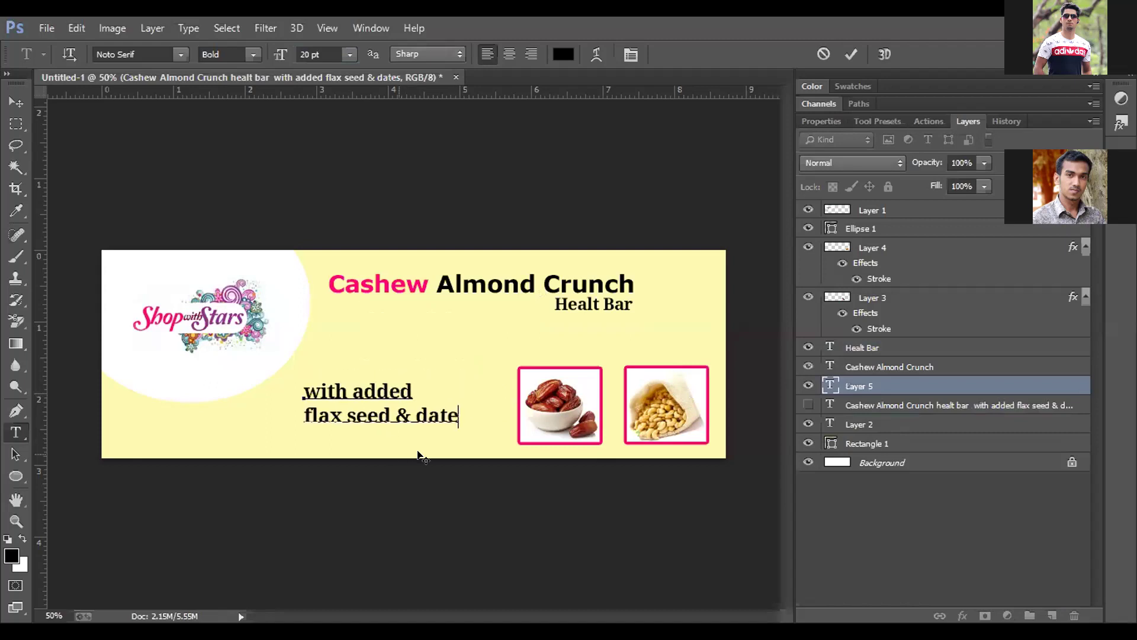
{"action": "left_click_drag", "start_coordinate": [419, 456], "coordinate": [420, 454]}
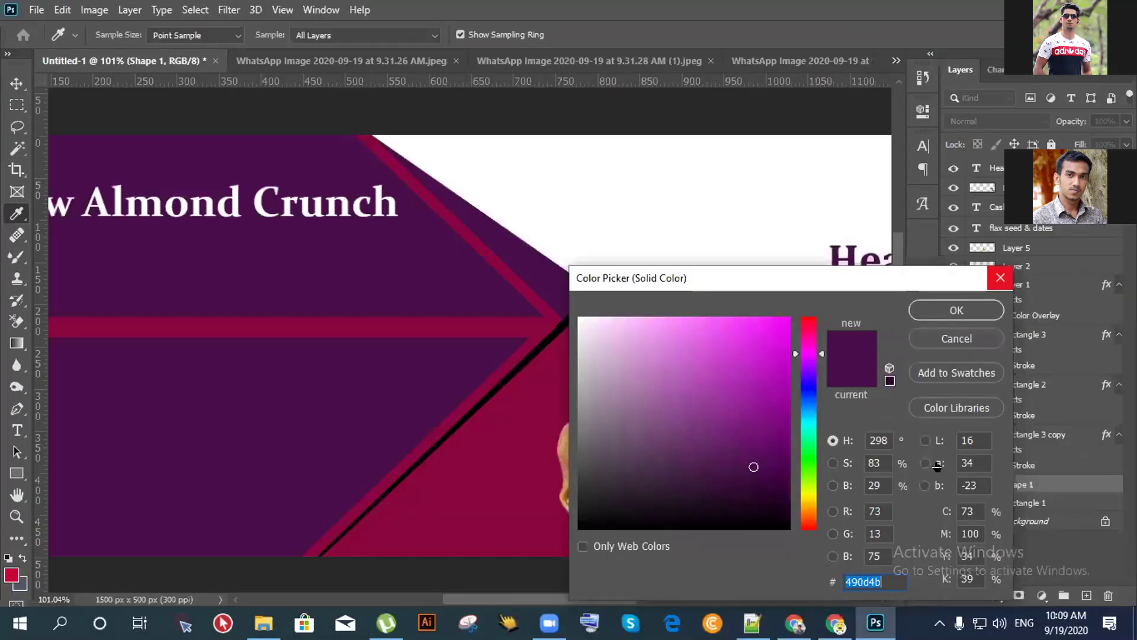
- Set the solid fill color of the Shape 1 layer to black on the purple and crimson banner
{"action": "left_click", "coordinate": [502, 540]}
{"action": "left_click", "coordinate": [580, 527]}
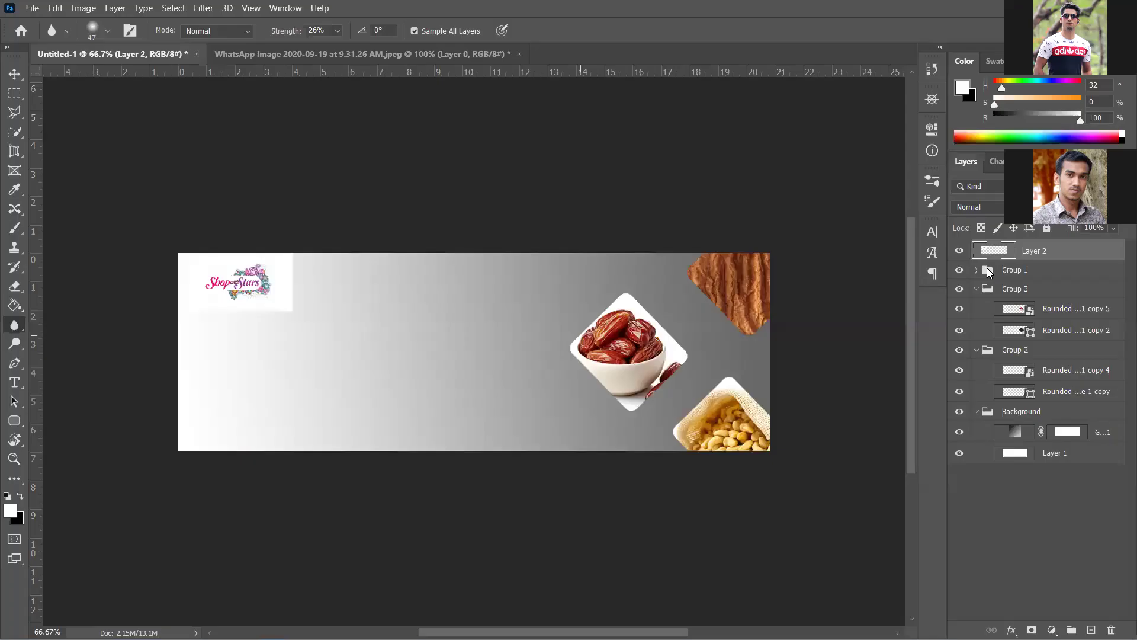
- Rename Group 1 as "1st Image", collapse it, and slightly enlarge its almond picture with Free Transform on the gray gradient banner
{"action": "left_click", "coordinate": [981, 268]}
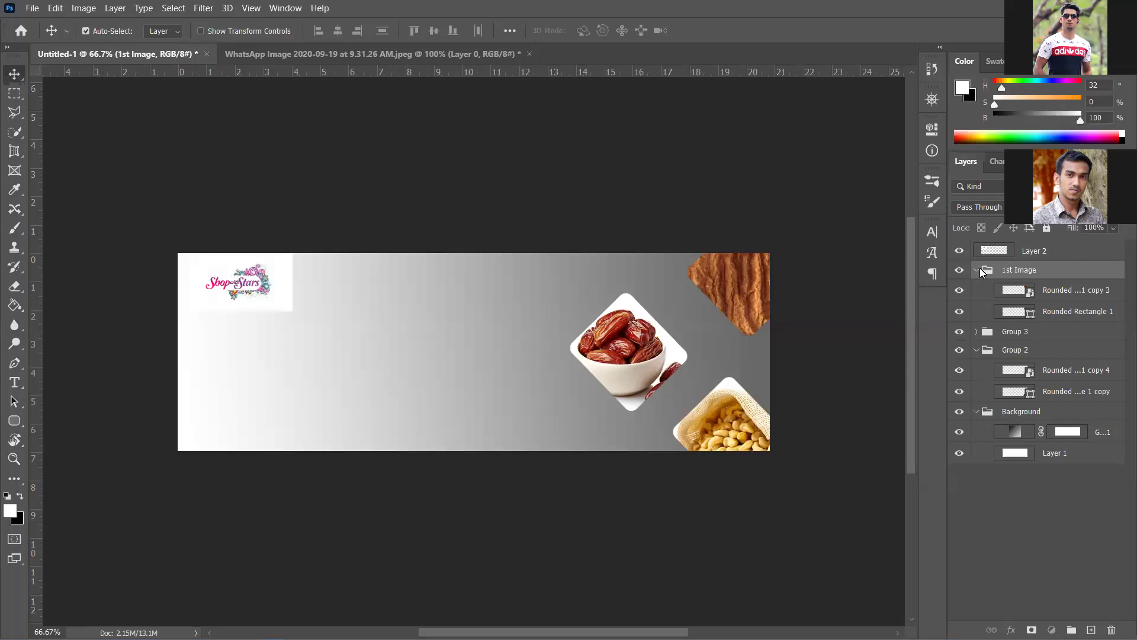
{"action": "left_click", "coordinate": [977, 270]}
{"action": "key", "text": "ctrl+t"}
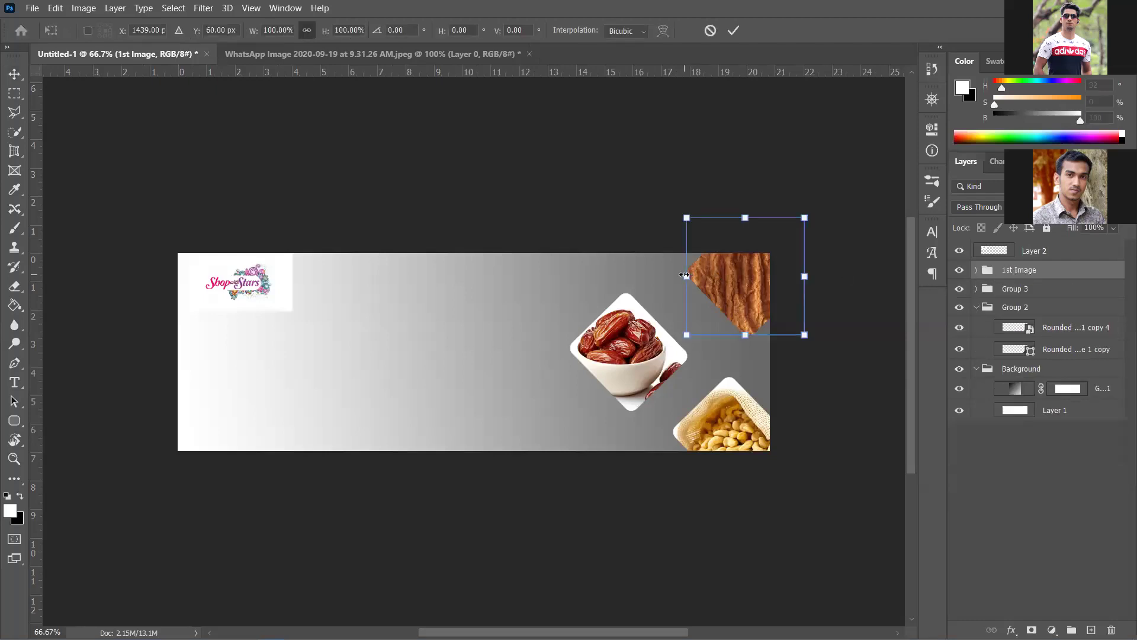
{"action": "left_click_drag", "start_coordinate": [684, 275], "coordinate": [671, 280]}
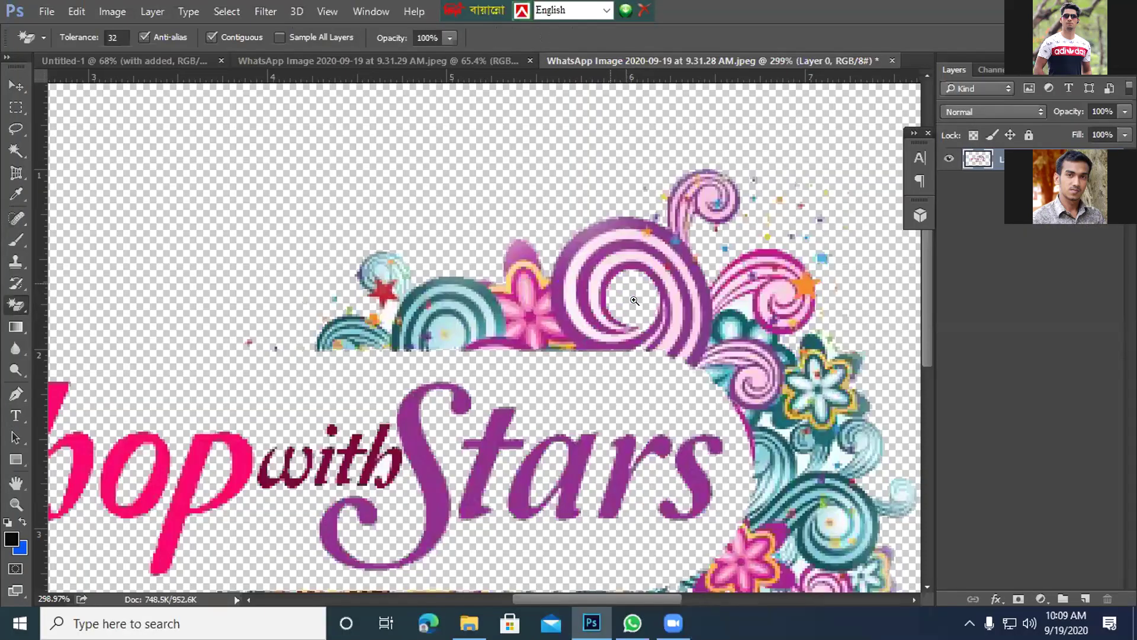
{"action": "scroll", "coordinate": [634, 300], "scroll_direction": "up", "scroll_amount": 5}
{"action": "scroll", "coordinate": [579, 255], "scroll_direction": "down", "scroll_amount": 3}
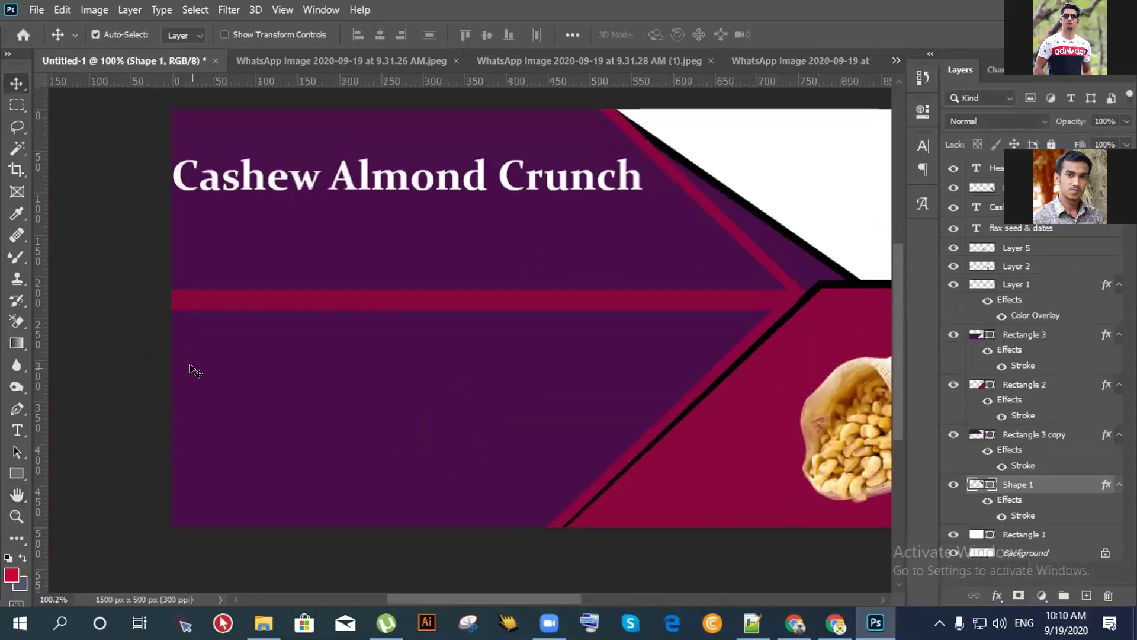
{"action": "scroll", "coordinate": [195, 371], "scroll_direction": "down", "scroll_amount": 2}
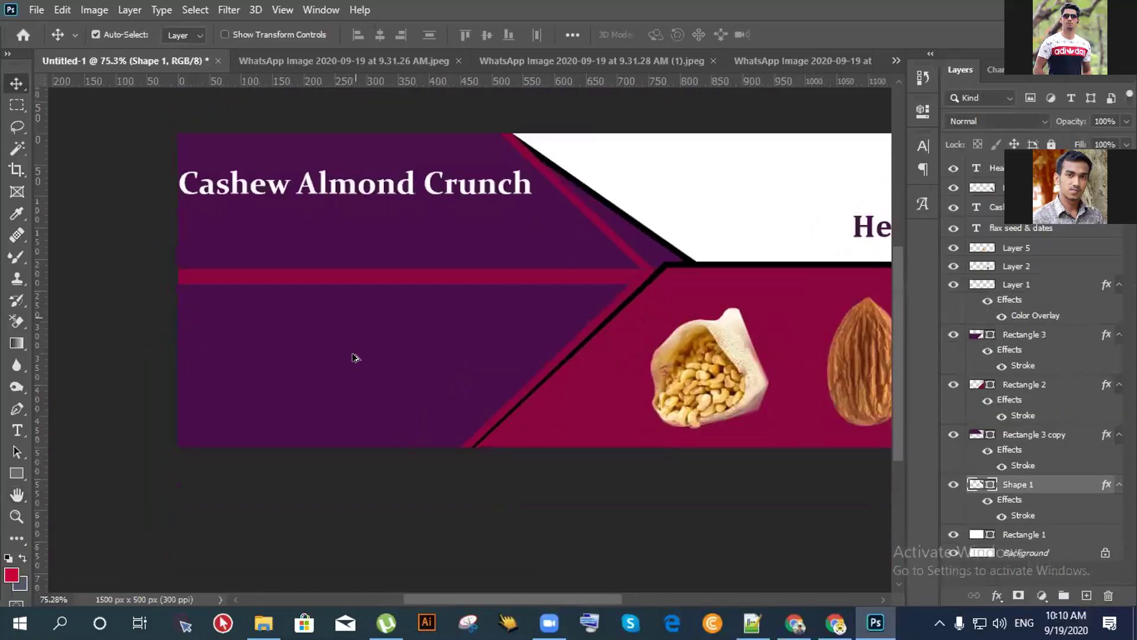
{"action": "scroll", "coordinate": [355, 357], "scroll_direction": "down", "scroll_amount": 1}
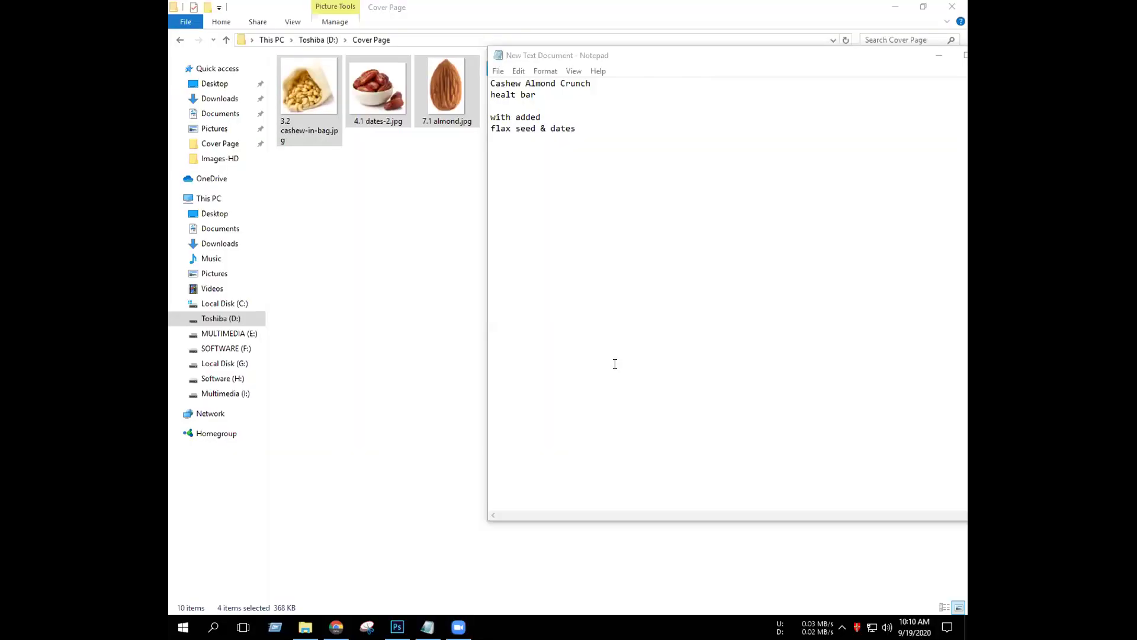
{"action": "left_click_drag", "start_coordinate": [490, 274], "coordinate": [503, 272]}
{"action": "left_click", "coordinate": [536, 258]}
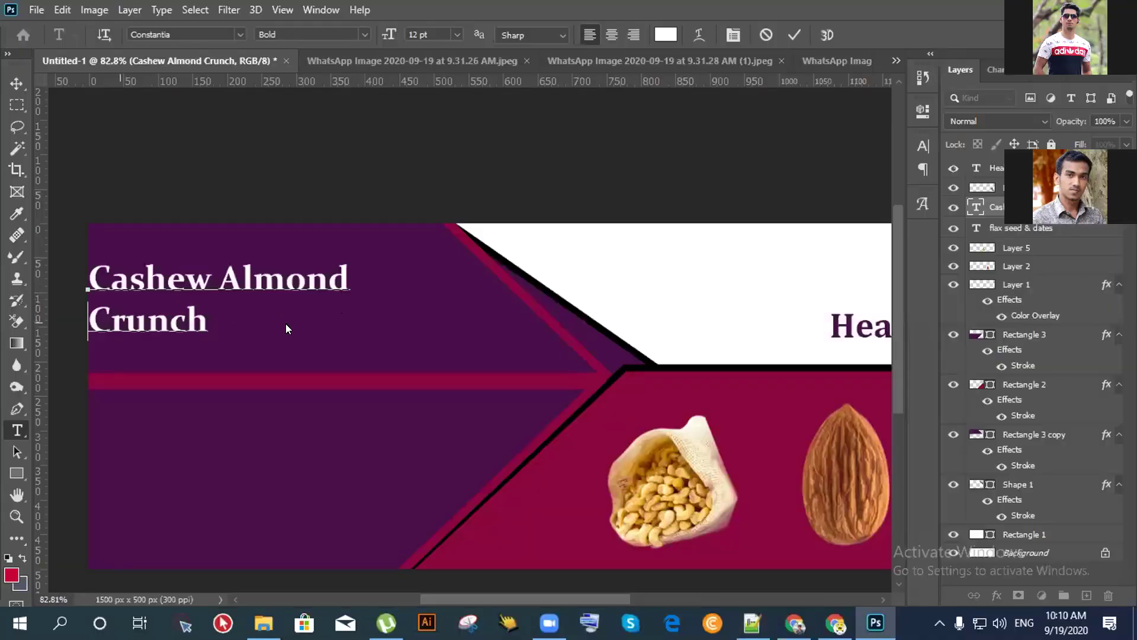
- Commit the two-line "Cashew Almond Crunch" headline and move it slightly up and to the right within the purple panel
{"action": "scroll", "coordinate": [207, 332], "scroll_direction": "down", "scroll_amount": 2}
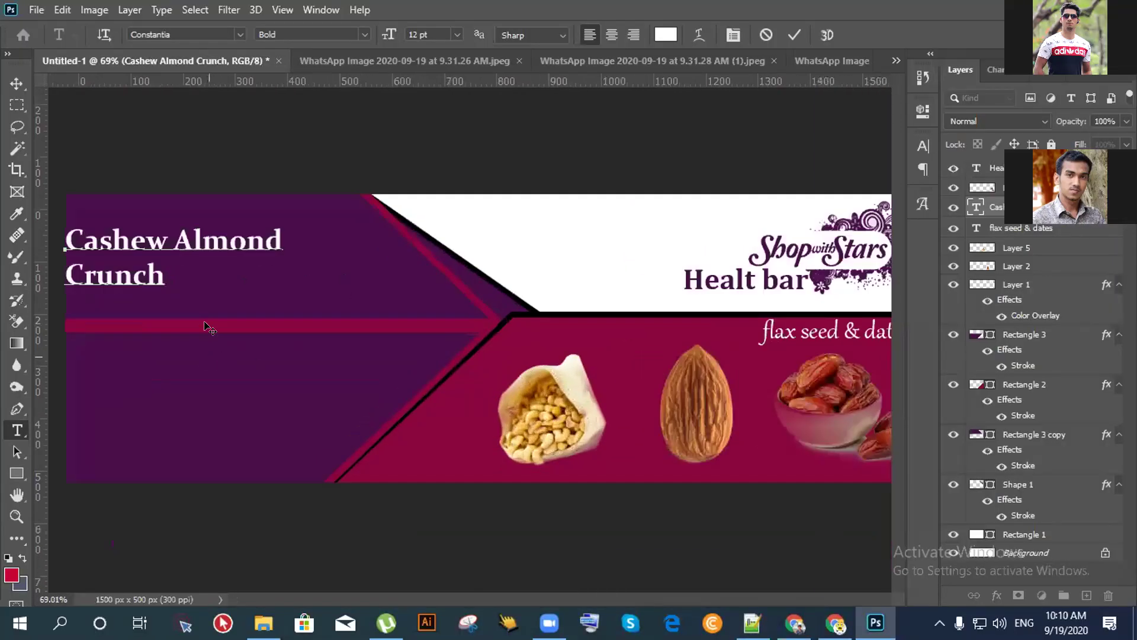
{"action": "scroll", "coordinate": [208, 328], "scroll_direction": "up", "scroll_amount": 2}
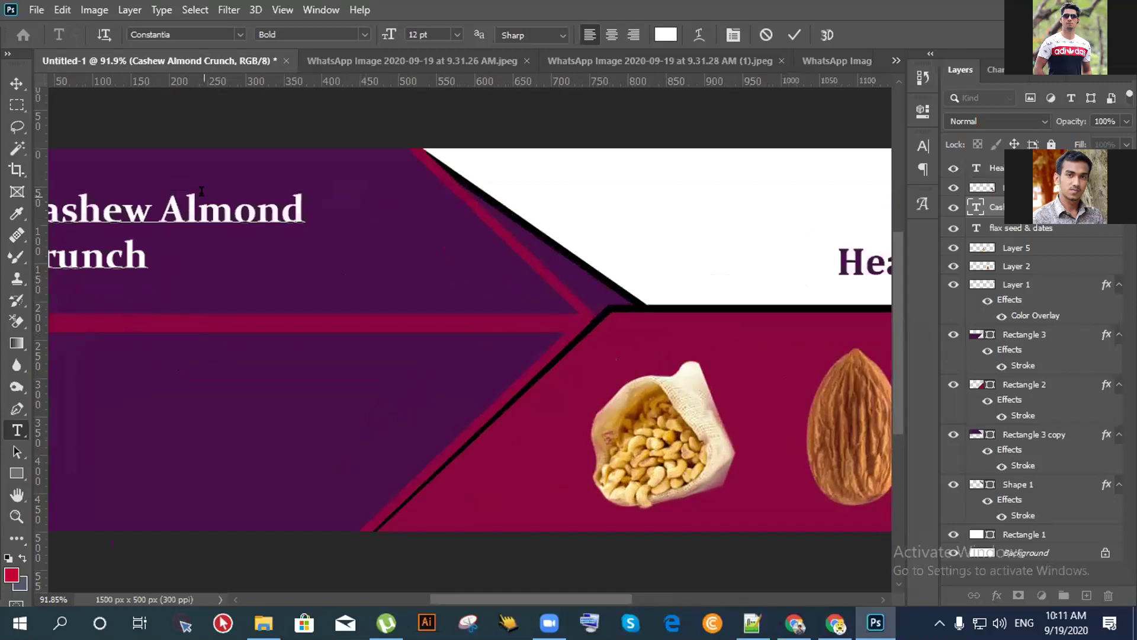
{"action": "left_click", "coordinate": [16, 83]}
{"action": "scroll", "coordinate": [142, 314], "scroll_direction": "left", "scroll_amount": 2}
{"action": "scroll", "coordinate": [142, 314], "scroll_direction": "left", "scroll_amount": 2}
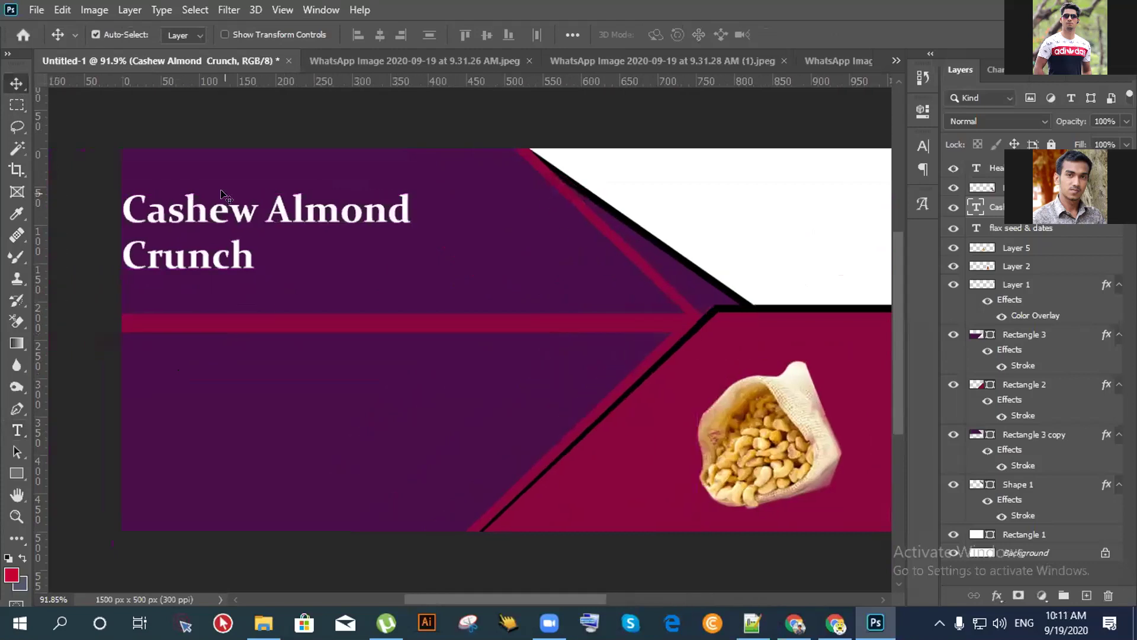
{"action": "left_click_drag", "start_coordinate": [241, 209], "coordinate": [255, 194]}
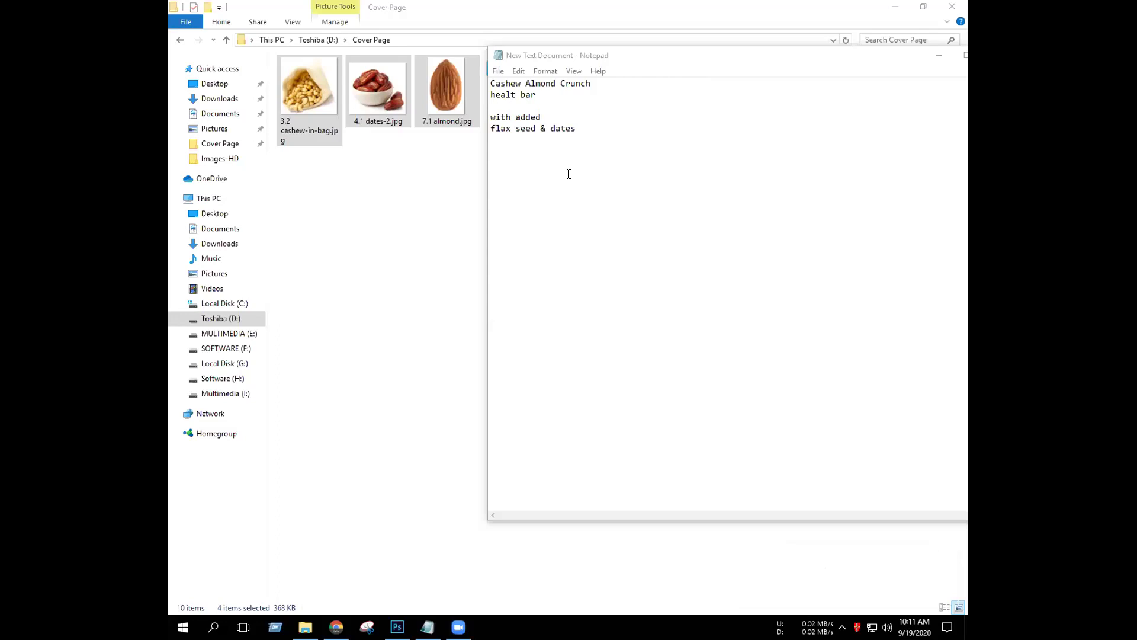
- Highlight the product name lines in the Notepad brief, followed by the "with added flax seed & dates" lines
{"action": "left_click", "coordinate": [569, 173]}
{"action": "key", "text": "shift+Left"}
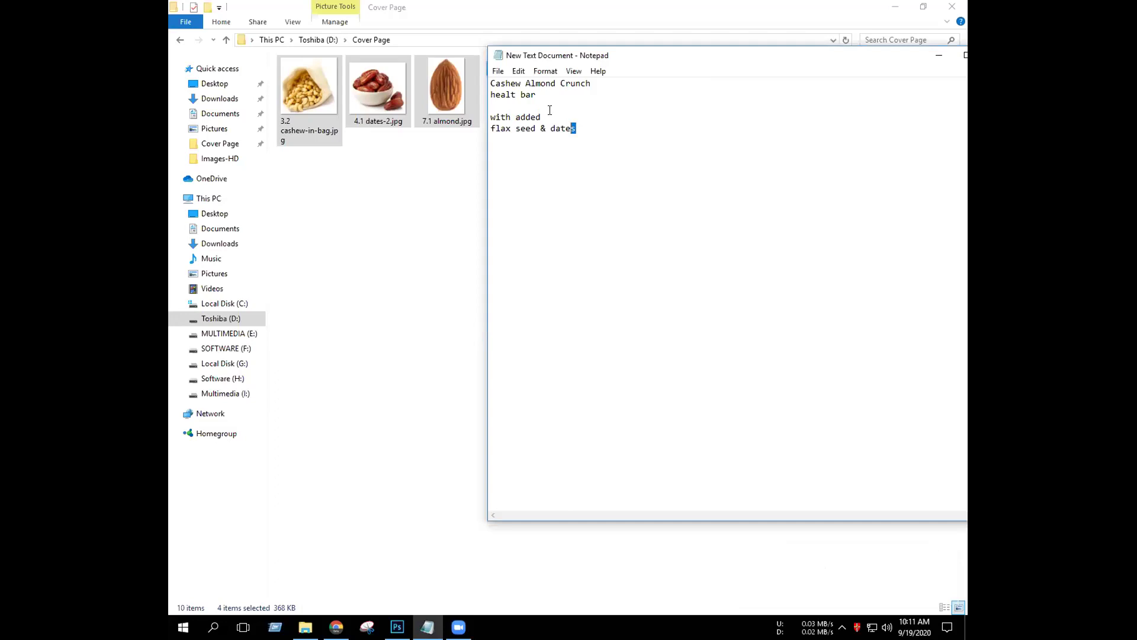
{"action": "left_click_drag", "start_coordinate": [601, 83], "coordinate": [494, 93]}
{"action": "left_click_drag", "start_coordinate": [591, 134], "coordinate": [491, 116]}
{"action": "left_click", "coordinate": [589, 127]}
{"action": "mouse_move", "coordinate": [589, 127]}
{"action": "left_mouse_down"}
{"action": "mouse_move", "coordinate": [545, 123]}
{"action": "mouse_move", "coordinate": [534, 97]}
{"action": "mouse_move", "coordinate": [490, 83]}
{"action": "left_mouse_up"}
{"action": "left_click", "coordinate": [551, 112]}
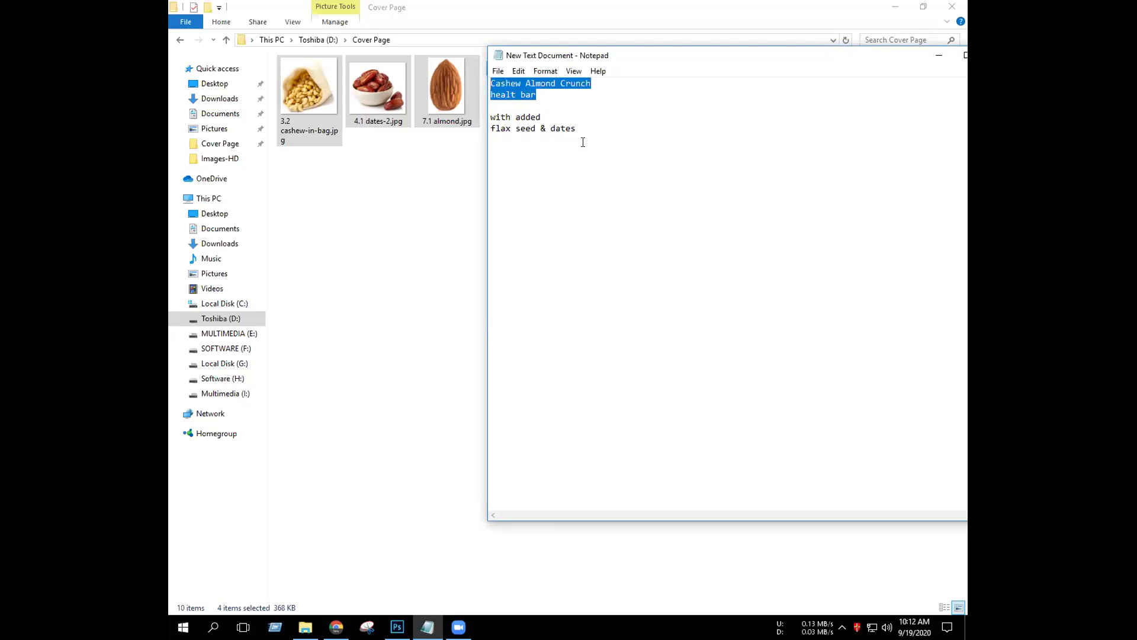
{"action": "left_click_drag", "start_coordinate": [576, 129], "coordinate": [490, 116]}
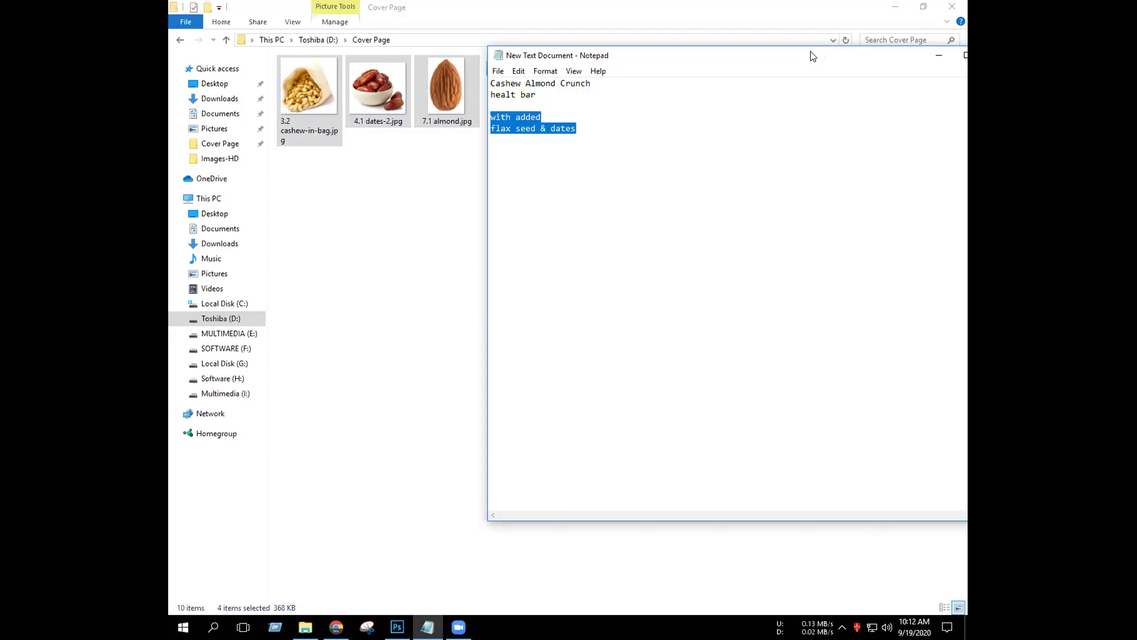
- Move the Notepad window and narrow it so the picture and logo files in the Cover Page folder are uncovered
{"action": "left_click_drag", "start_coordinate": [812, 55], "coordinate": [607, 57]}
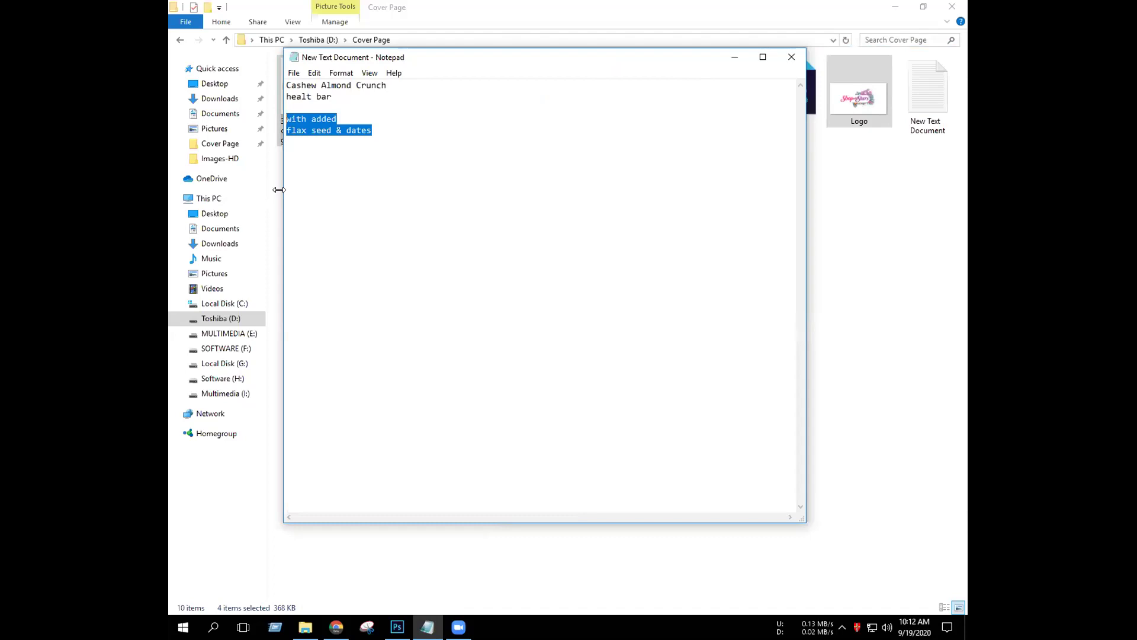
{"action": "left_click_drag", "start_coordinate": [279, 189], "coordinate": [473, 189]}
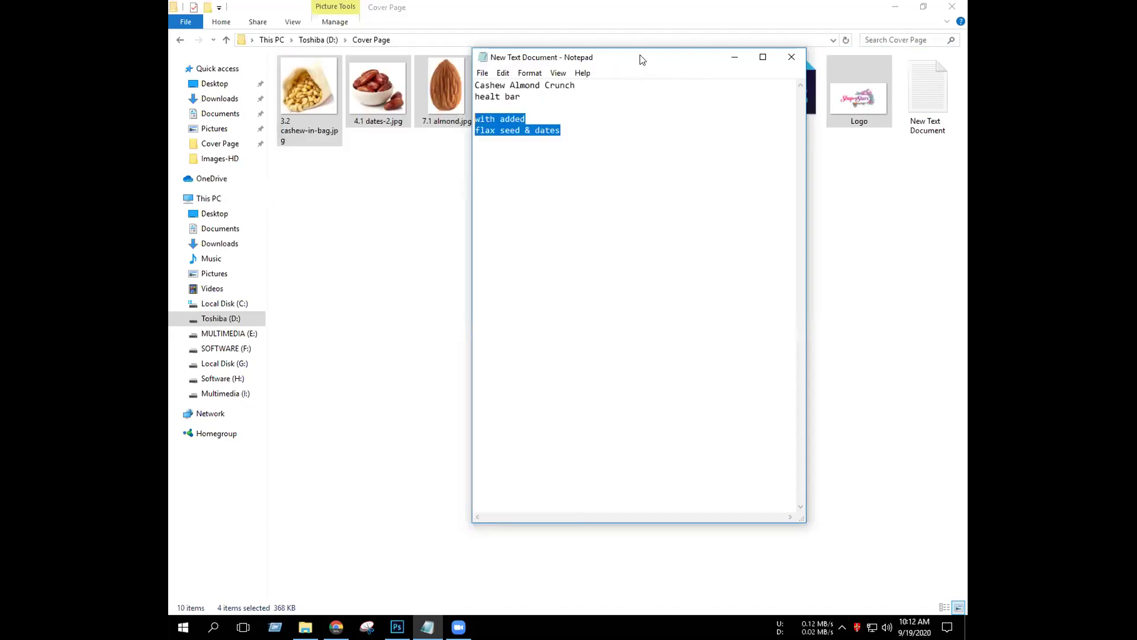
{"action": "left_click_drag", "start_coordinate": [639, 60], "coordinate": [640, 54]}
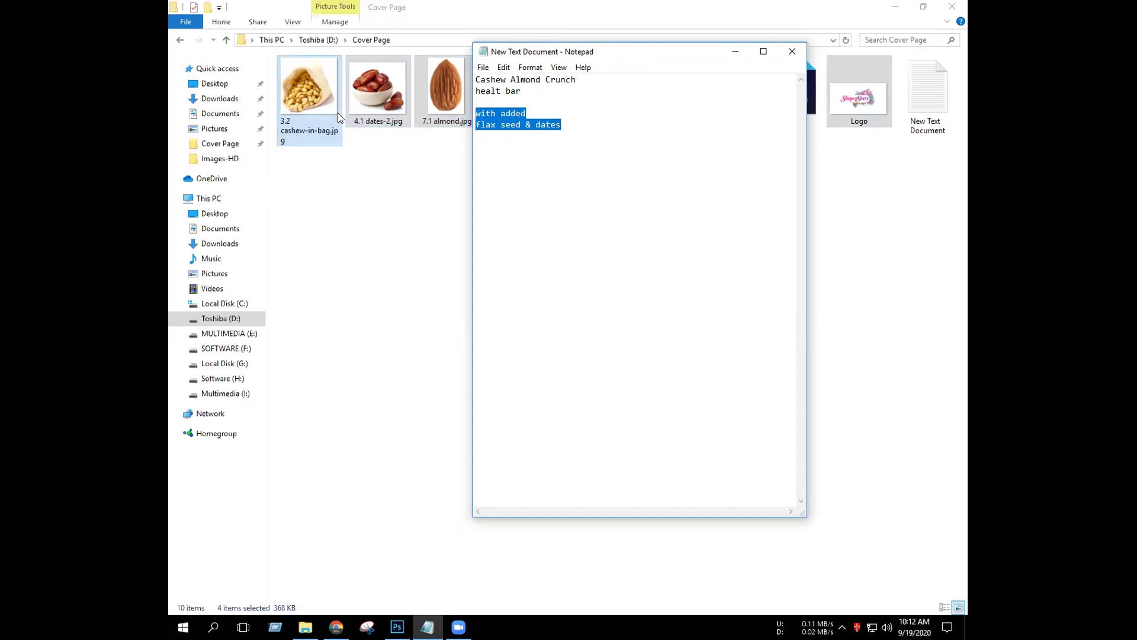
- Highlight the "Cashew Almond Crunch healt bar" lines in the Notepad brief
{"action": "left_click_drag", "start_coordinate": [589, 127], "coordinate": [474, 76]}
{"action": "left_click_drag", "start_coordinate": [564, 126], "coordinate": [474, 78]}
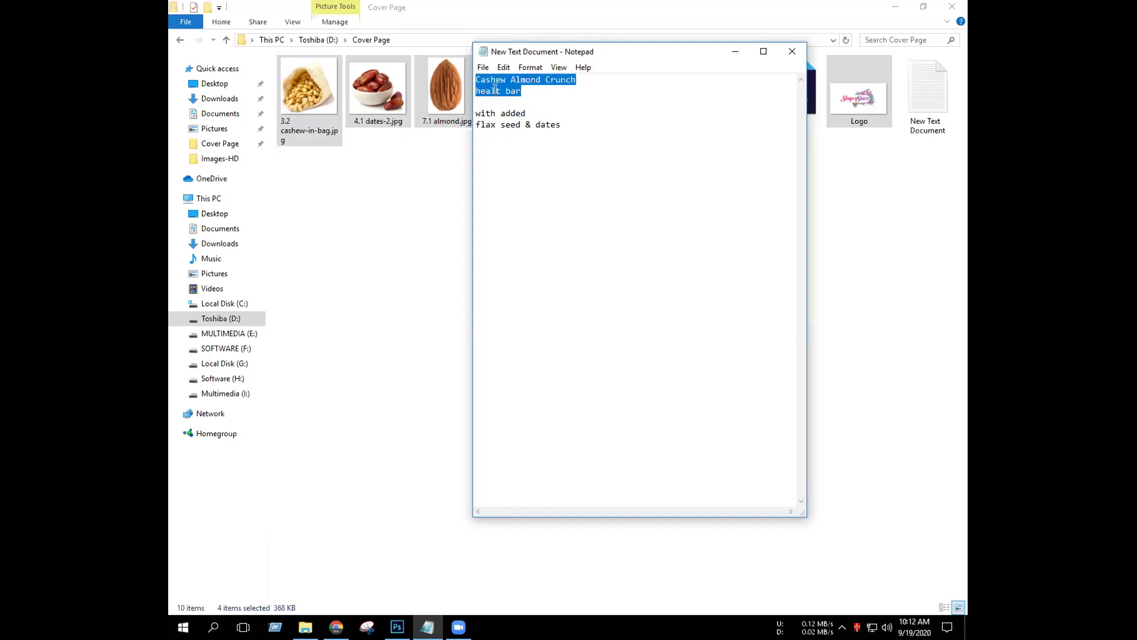
- Highlight the "healt bar" line, the "with added flax seed & dates" lines, and the whole brief in Notepad, and clear the selection
{"action": "left_click_drag", "start_coordinate": [525, 93], "coordinate": [475, 92]}
{"action": "left_click_drag", "start_coordinate": [572, 126], "coordinate": [474, 113]}
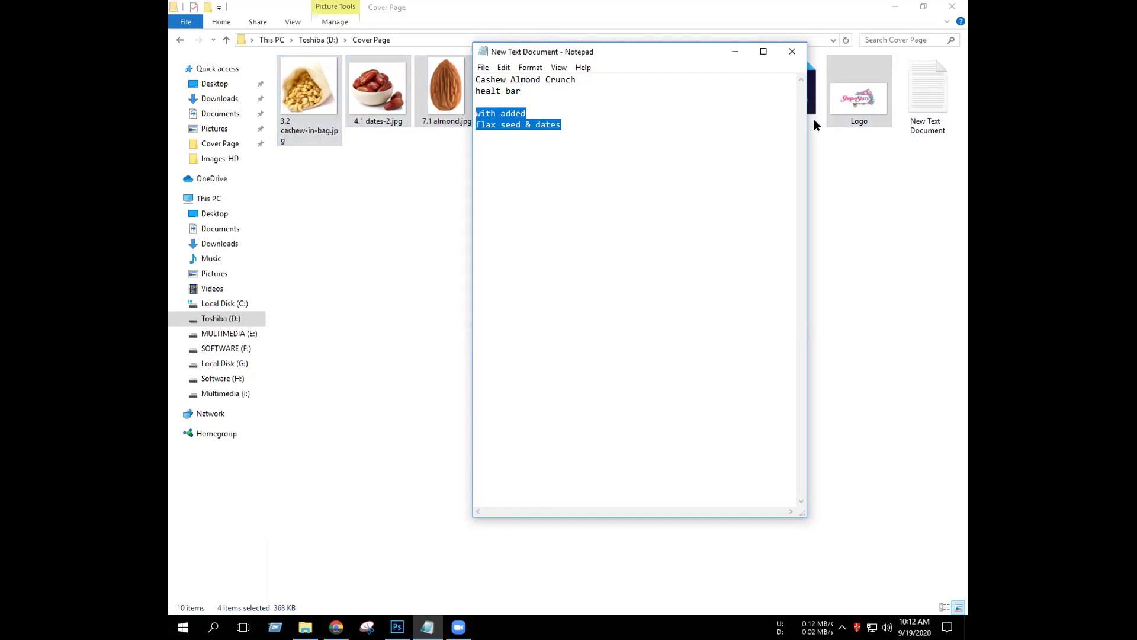
{"action": "left_click_drag", "start_coordinate": [572, 127], "coordinate": [477, 79]}
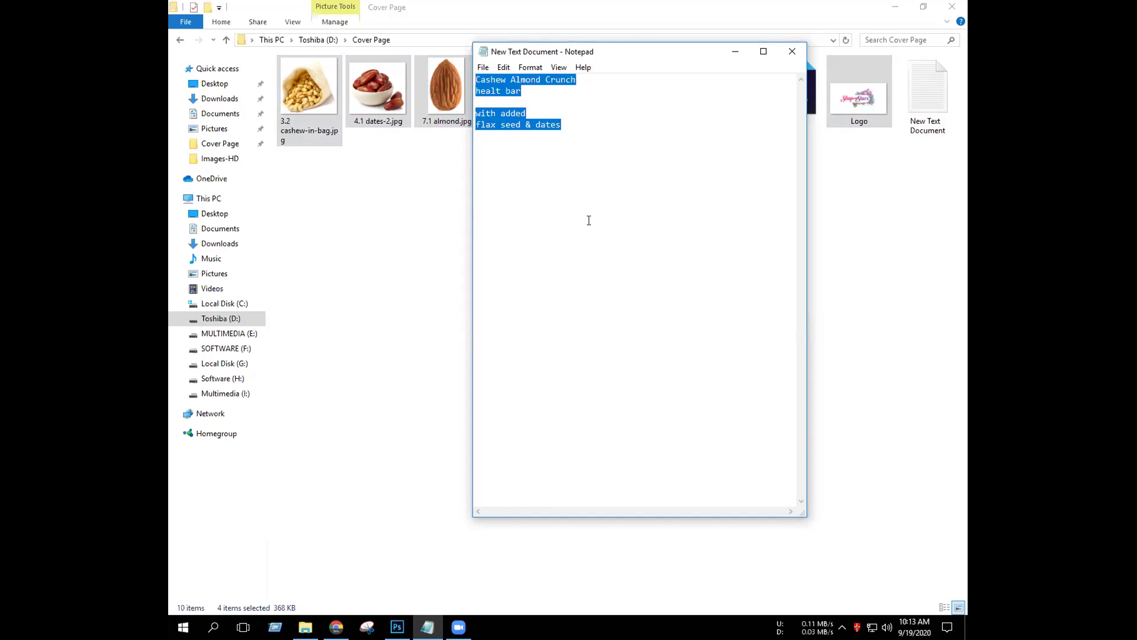
{"action": "left_click", "coordinate": [568, 151]}
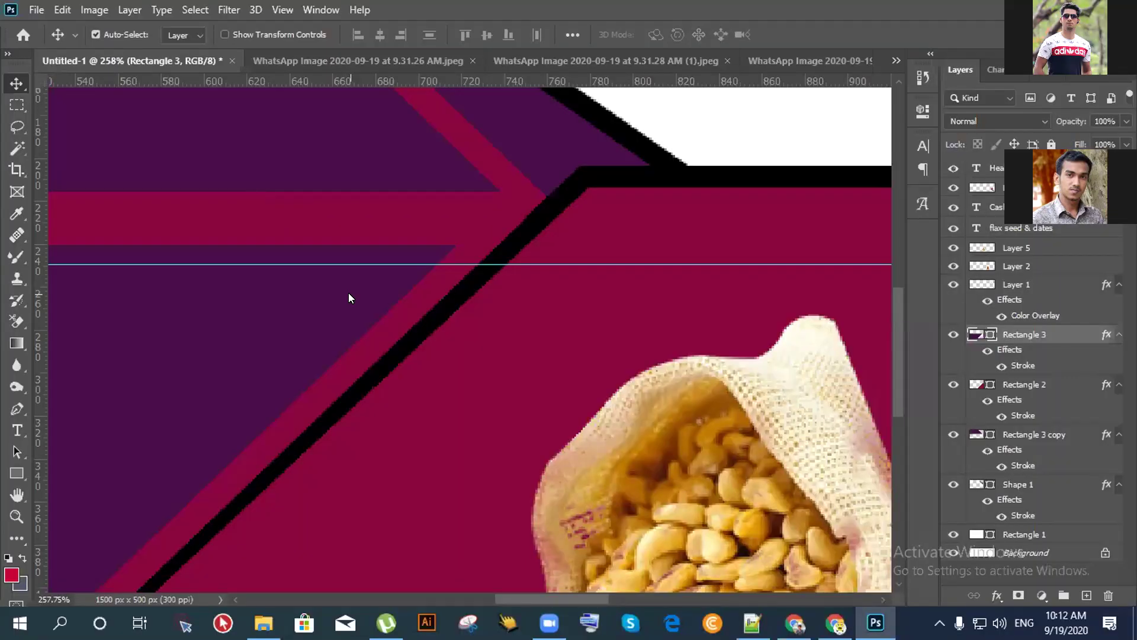
- Remove both vertical and both horizontal guides from the purple and crimson banner
{"action": "scroll", "coordinate": [348, 292], "scroll_direction": "down", "scroll_amount": 2}
{"action": "scroll", "coordinate": [341, 337], "scroll_direction": "down", "scroll_amount": 4}
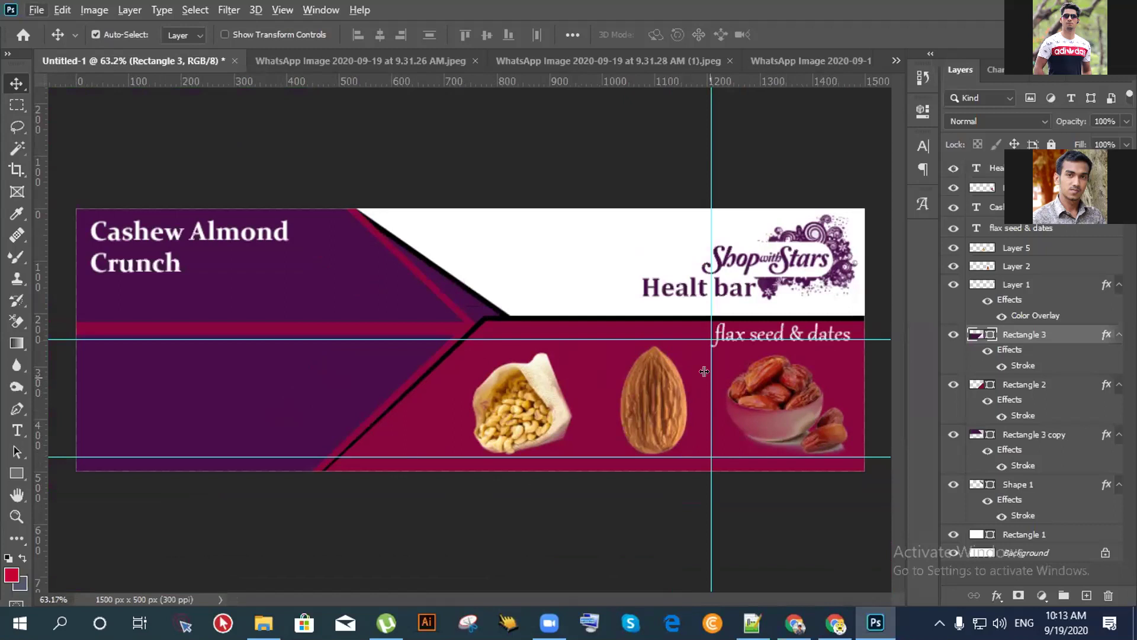
{"action": "scroll", "coordinate": [703, 371], "scroll_direction": "down", "scroll_amount": 1}
{"action": "scroll", "coordinate": [703, 372], "scroll_direction": "down", "scroll_amount": 1}
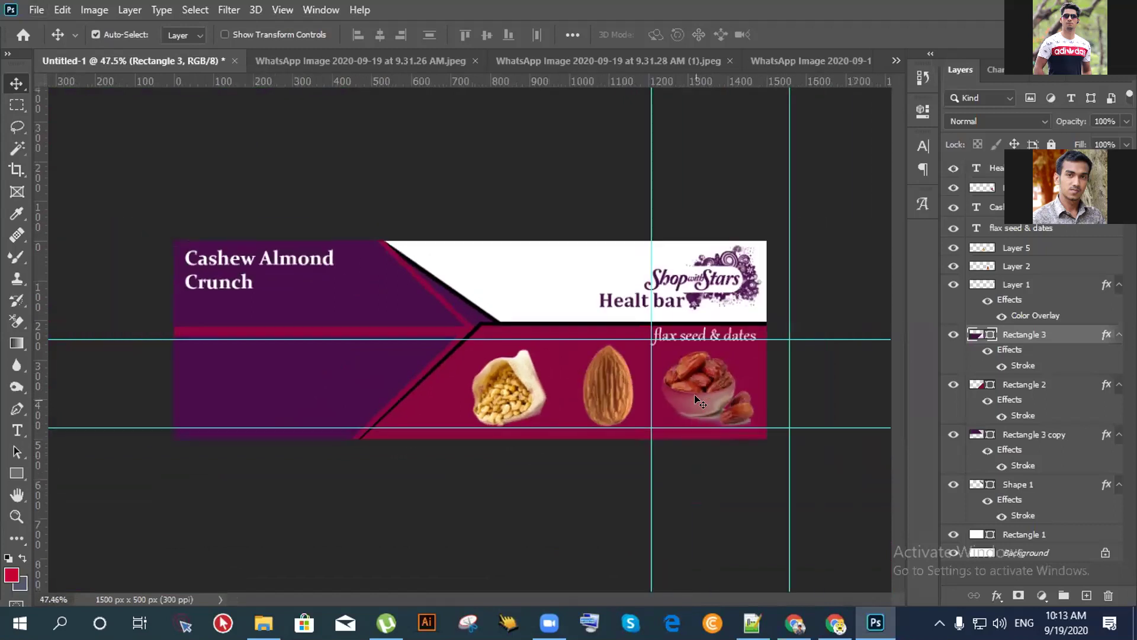
{"action": "left_click_drag", "start_coordinate": [647, 369], "coordinate": [12, 344]}
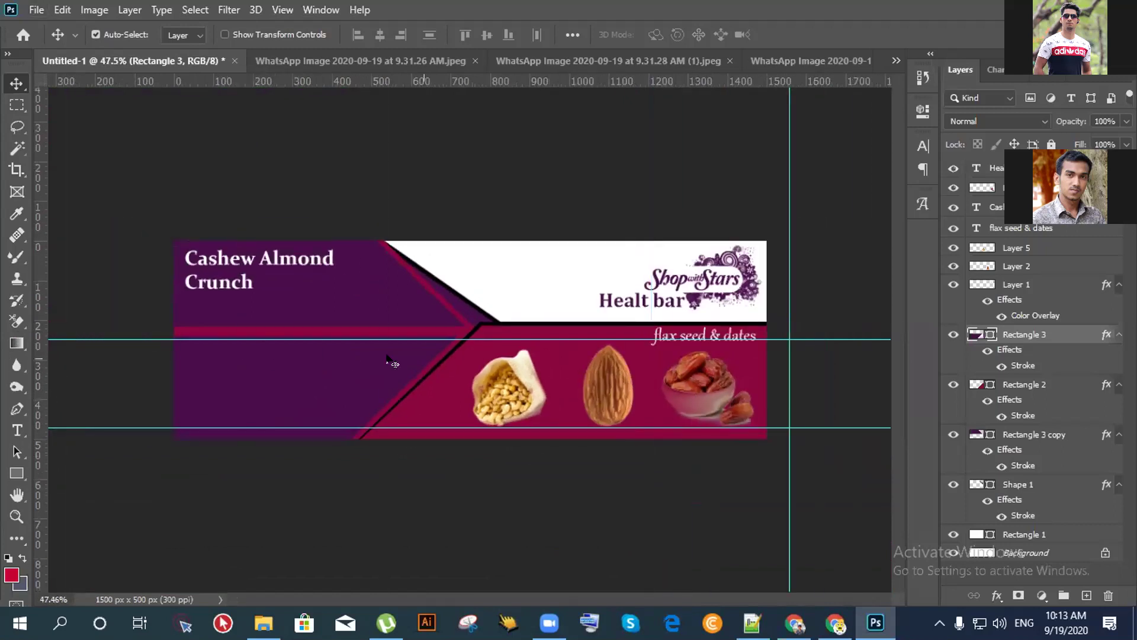
{"action": "left_click", "coordinate": [472, 340]}
{"action": "left_click_drag", "start_coordinate": [472, 340], "coordinate": [551, 89]}
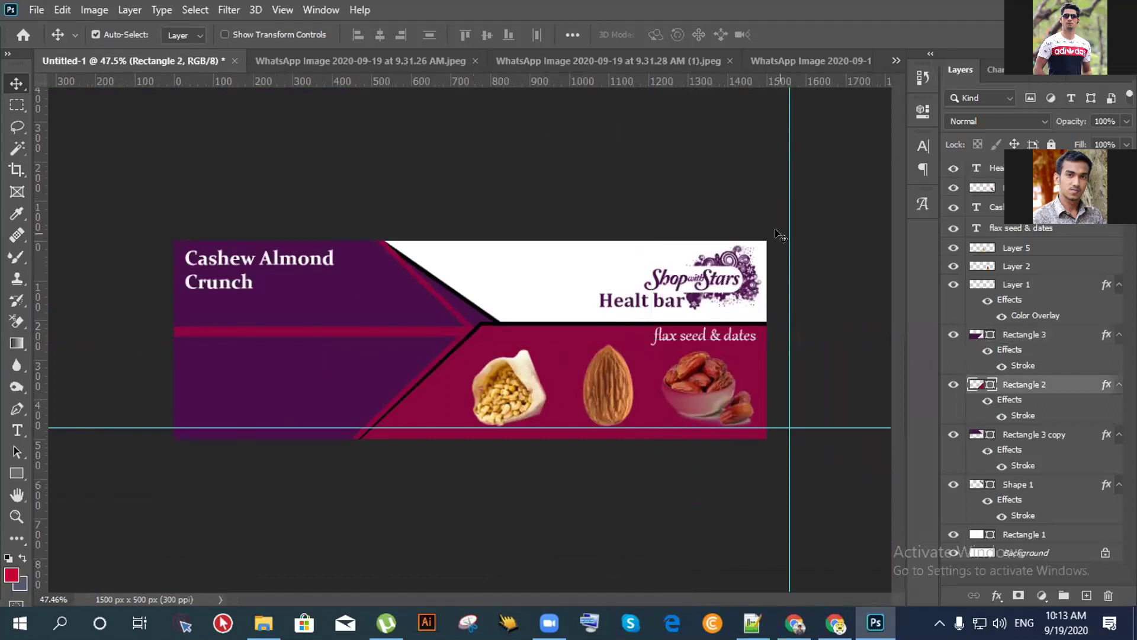
{"action": "left_click_drag", "start_coordinate": [790, 236], "coordinate": [12, 225]}
{"action": "left_click_drag", "start_coordinate": [221, 426], "coordinate": [281, 49]}
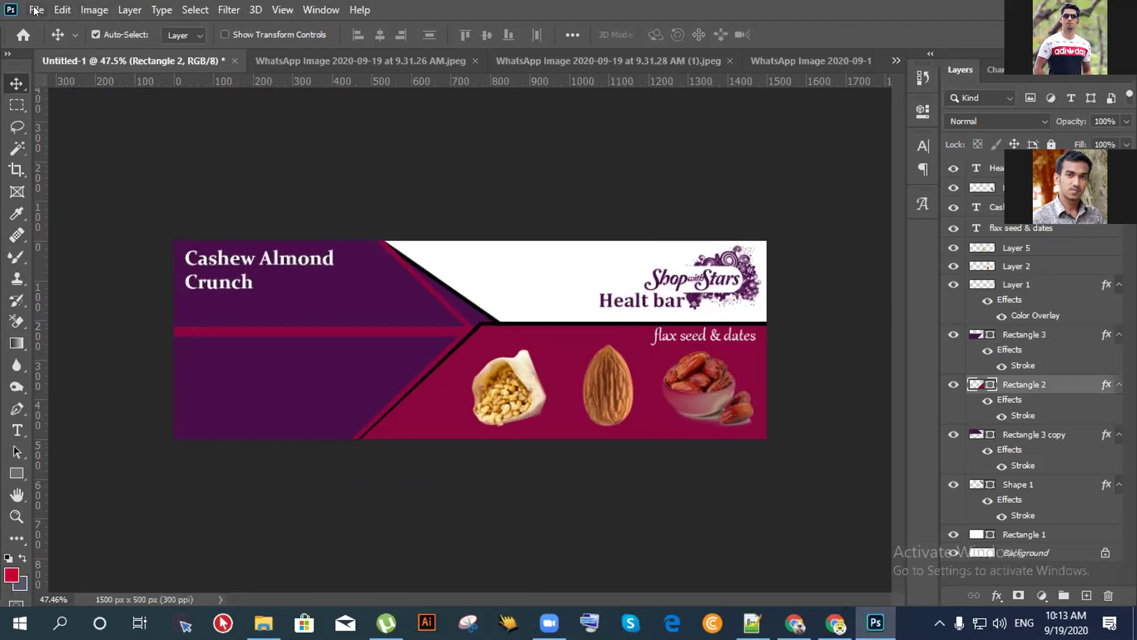
- Save the banner as a Photoshop file named work in New folder (3) on the Desktop, with Maximize Compatibility on
{"action": "left_click", "coordinate": [36, 10]}
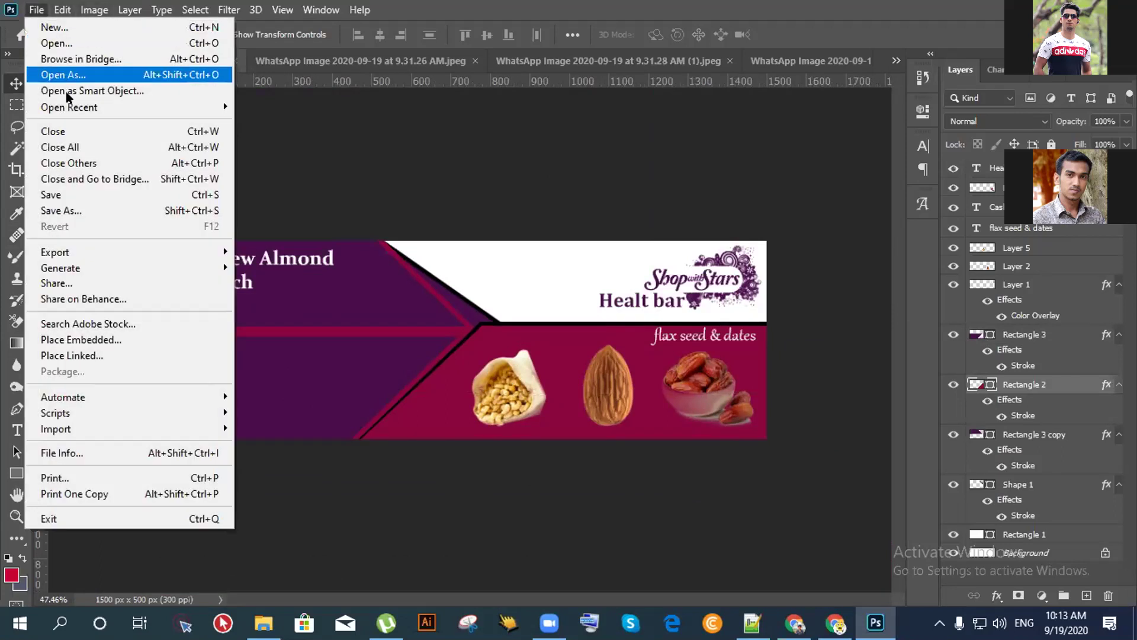
{"action": "left_click", "coordinate": [79, 211]}
{"action": "left_click", "coordinate": [669, 451]}
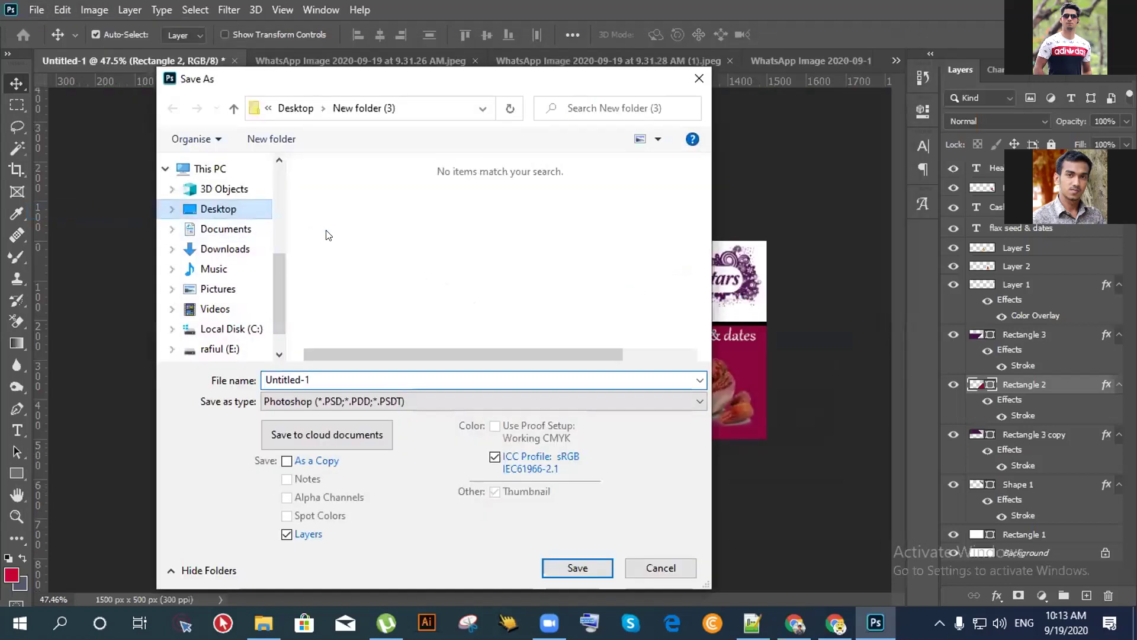
{"action": "double_click", "coordinate": [366, 243]}
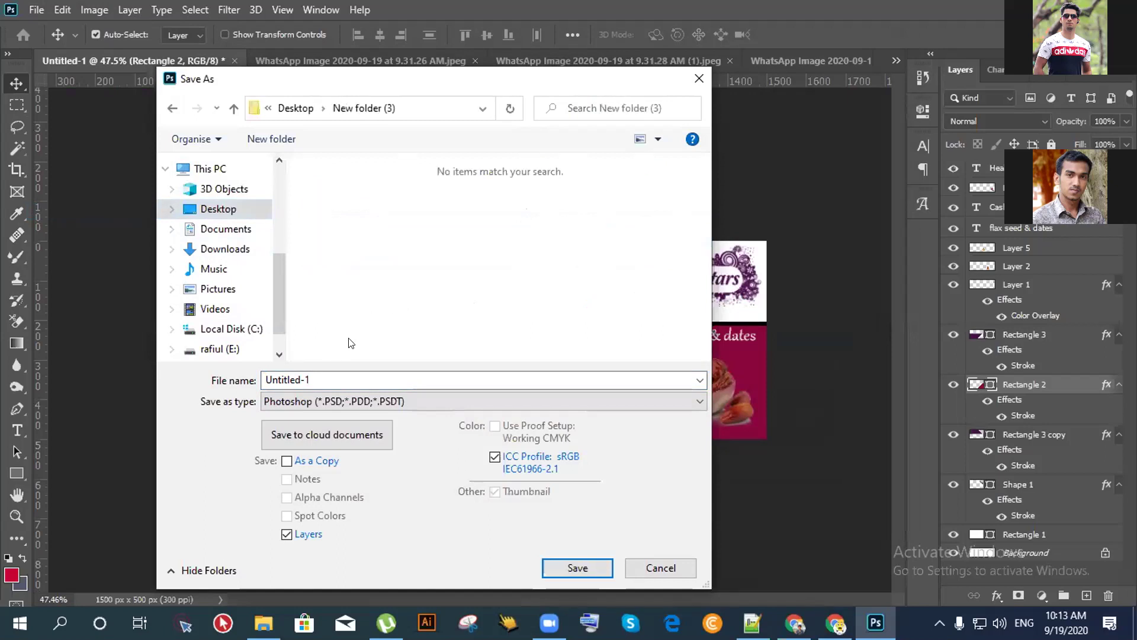
{"action": "left_click", "coordinate": [325, 373]}
{"action": "type", "text": "work"}
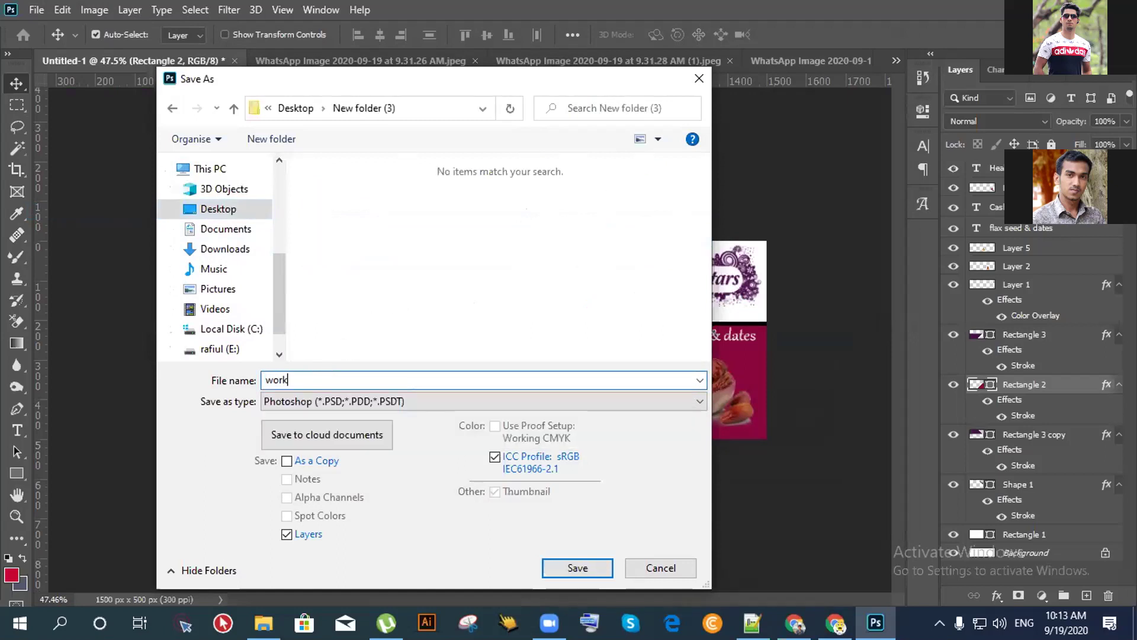
{"action": "left_click", "coordinate": [565, 567]}
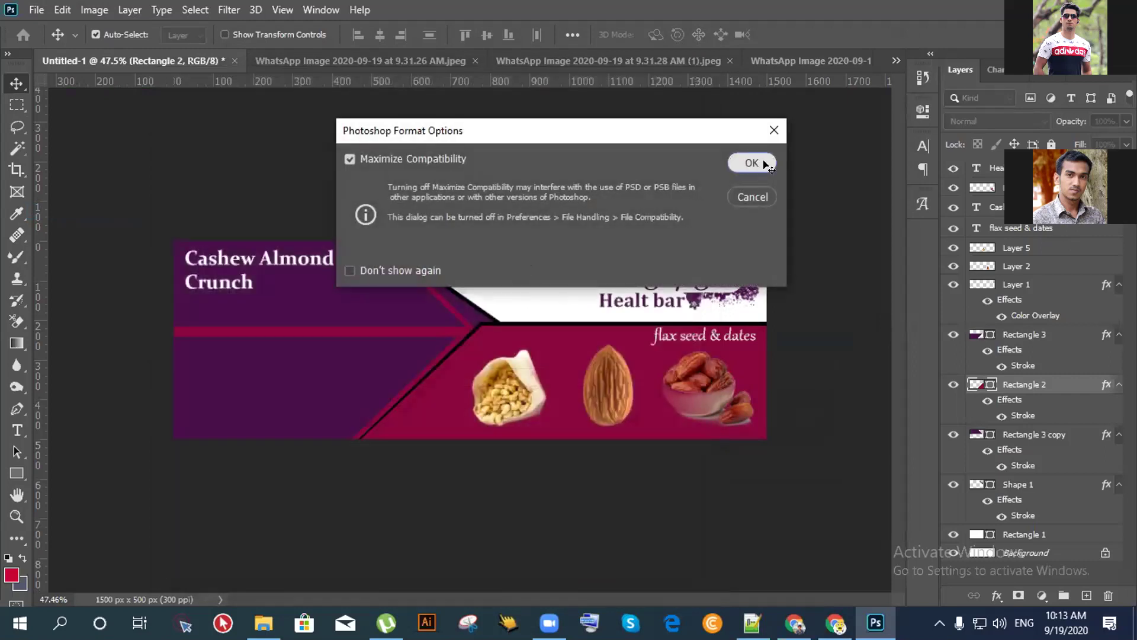
{"action": "left_click", "coordinate": [752, 163]}
{"action": "left_click", "coordinate": [37, 10]}
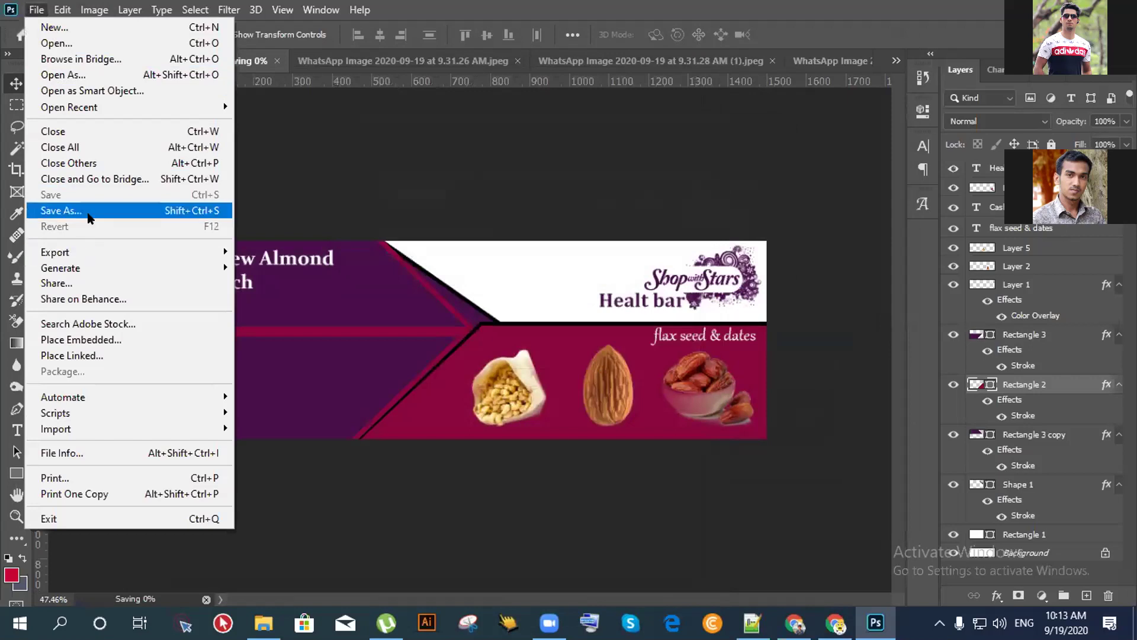
{"action": "left_click", "coordinate": [89, 211]}
{"action": "left_click", "coordinate": [547, 249]}
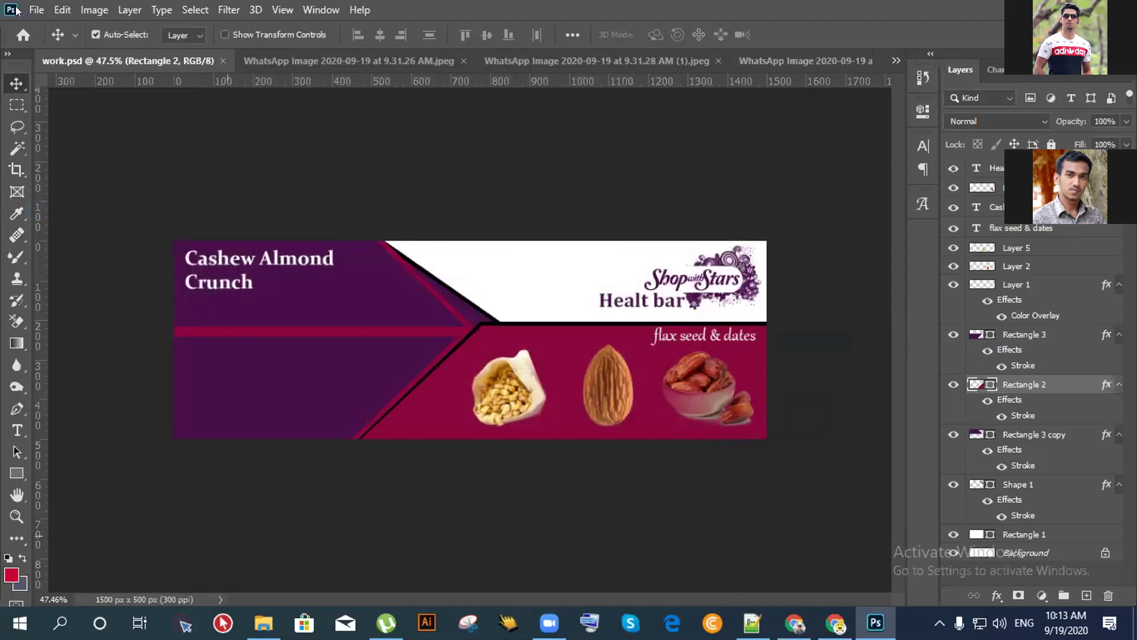
{"action": "left_click", "coordinate": [36, 10]}
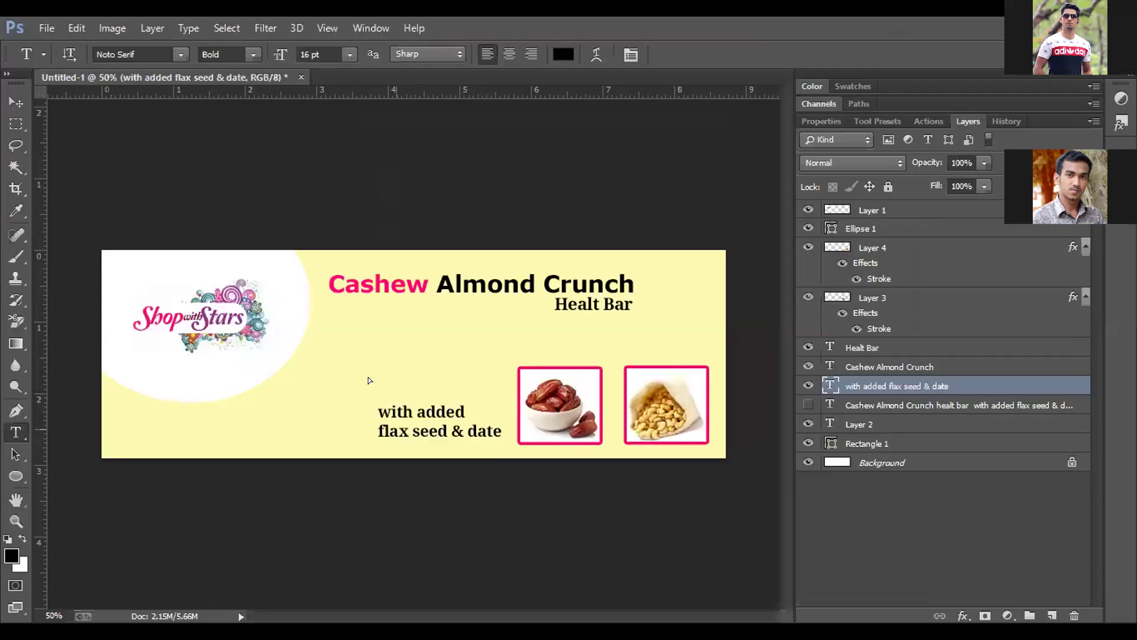
- Enlarge the "with added flax seed & date" text on the yellow banner to 21 pt and shift it toward the headline's starting edge
{"action": "key", "text": "Return"}
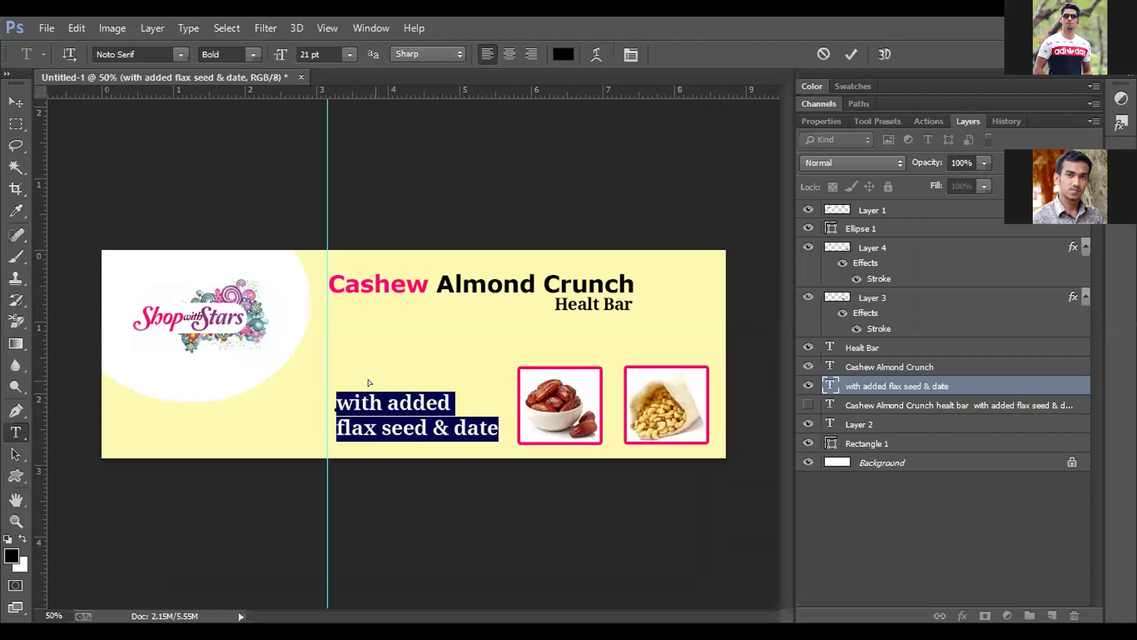
{"action": "left_click_drag", "start_coordinate": [373, 378], "coordinate": [365, 377]}
{"action": "mouse_move", "coordinate": [455, 477]}
{"action": "left_mouse_down"}
{"action": "mouse_move", "coordinate": [472, 479]}
{"action": "mouse_move", "coordinate": [462, 477]}
{"action": "left_mouse_up"}
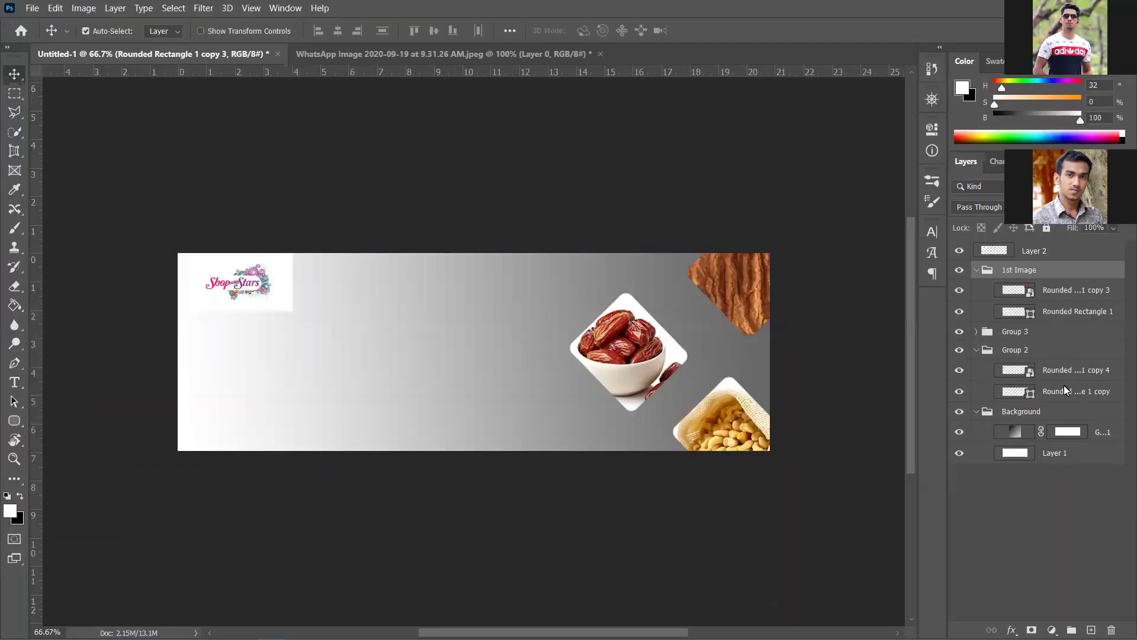
- Paste the dark paint-splash picture above the gradient in the Background group and give it a white layer mask
{"action": "key", "text": "ctrl+v"}
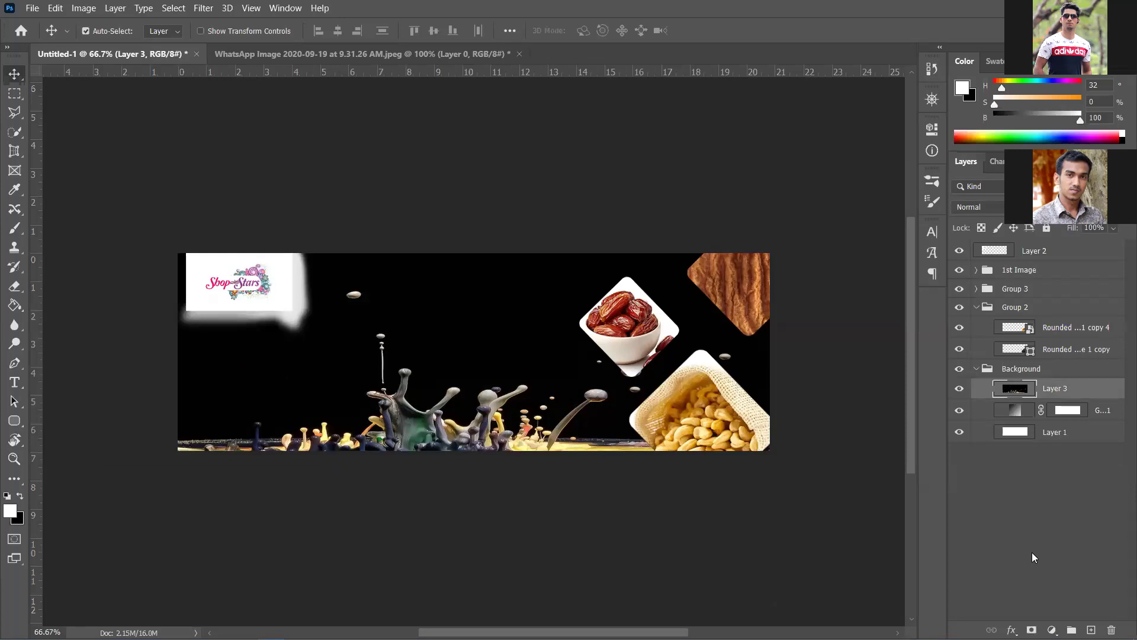
{"action": "left_click", "coordinate": [1031, 630], "text": "alt"}
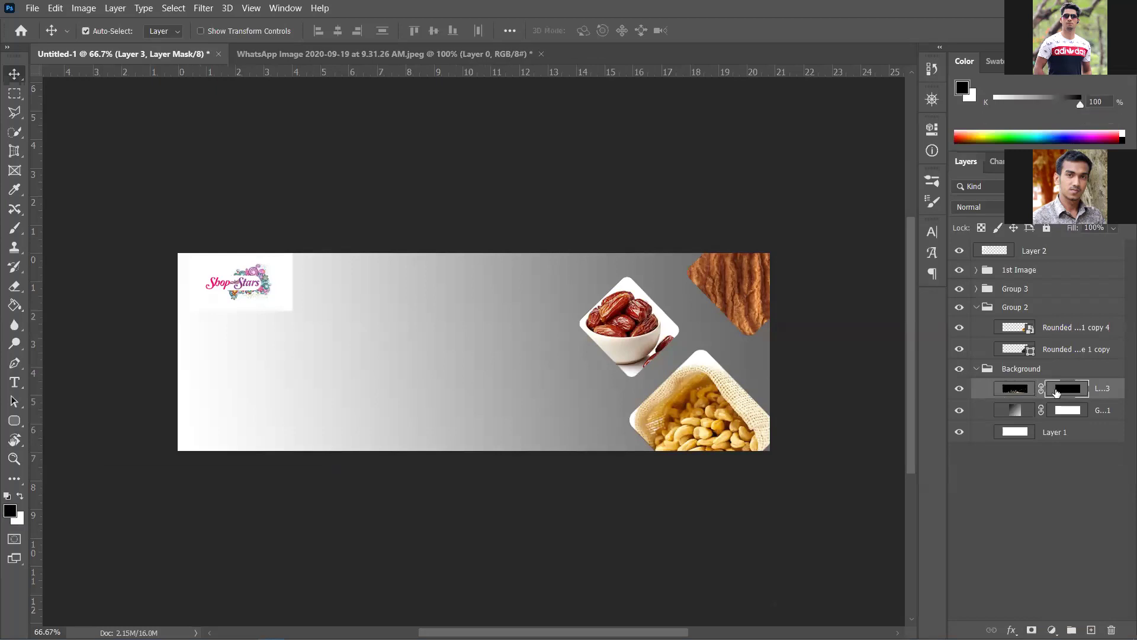
{"action": "left_click_drag", "start_coordinate": [1057, 393], "coordinate": [1111, 629]}
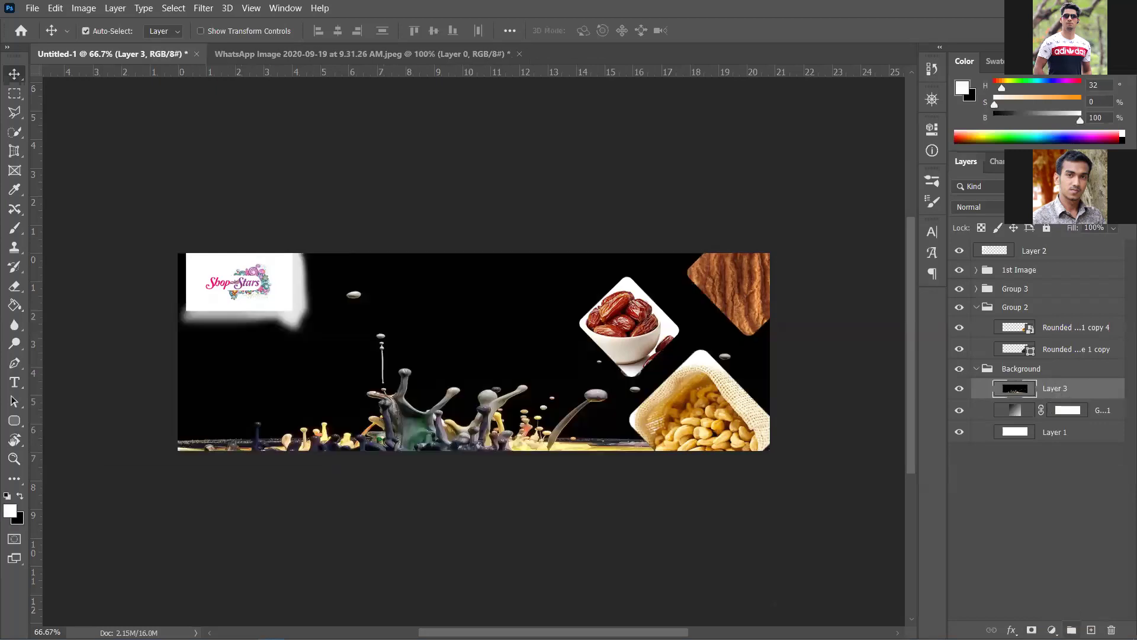
{"action": "left_click", "coordinate": [1031, 630]}
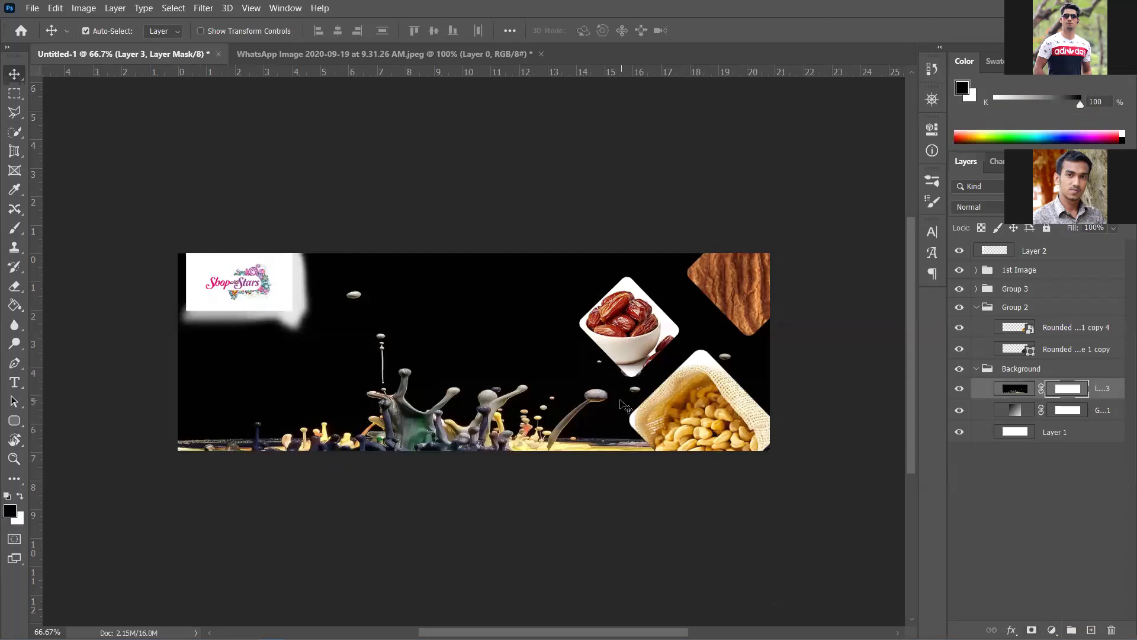
- Prepare the Brush tool for the splash layer's mask with a 300 px size and white as the foreground colour
{"action": "key", "text": "b"}
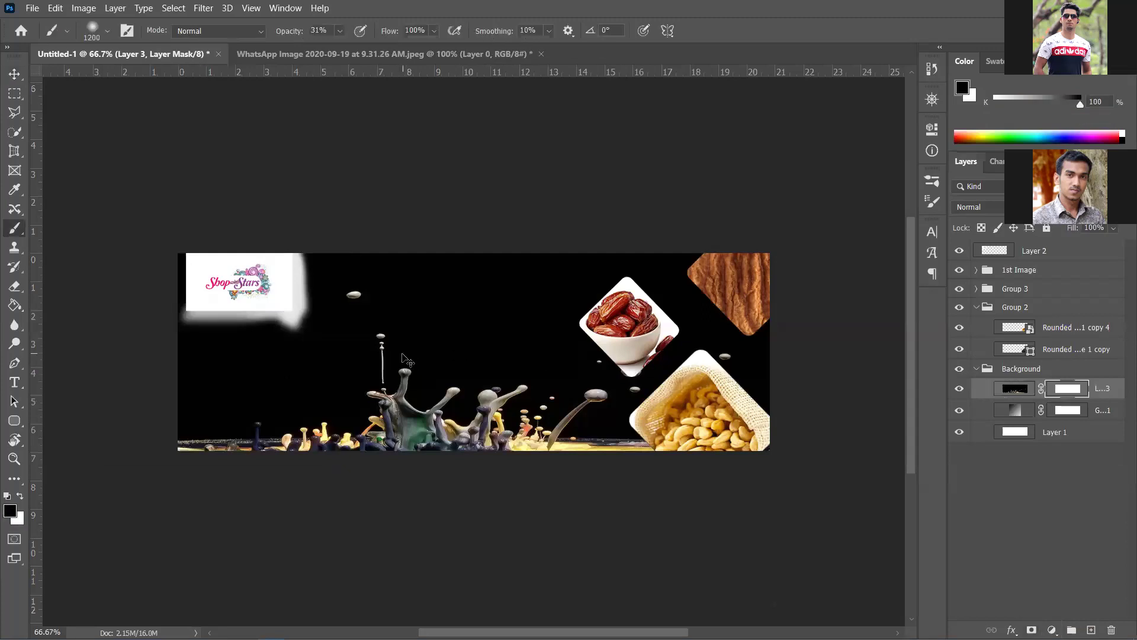
{"action": "key", "text": "bracketleft"}
{"action": "key", "text": "bracketleft"}
{"action": "key", "text": "bracketleft"}
{"action": "key", "text": "bracketleft"}
{"action": "key", "text": "bracketleft"}
{"action": "key", "text": "bracketleft"}
{"action": "key", "text": "bracketleft"}
{"action": "key", "text": "bracketleft"}
{"action": "key", "text": "bracketleft"}
{"action": "key", "text": "x"}
- Delete the gradient fill layer from the Background group
{"action": "left_click", "coordinate": [1007, 528]}
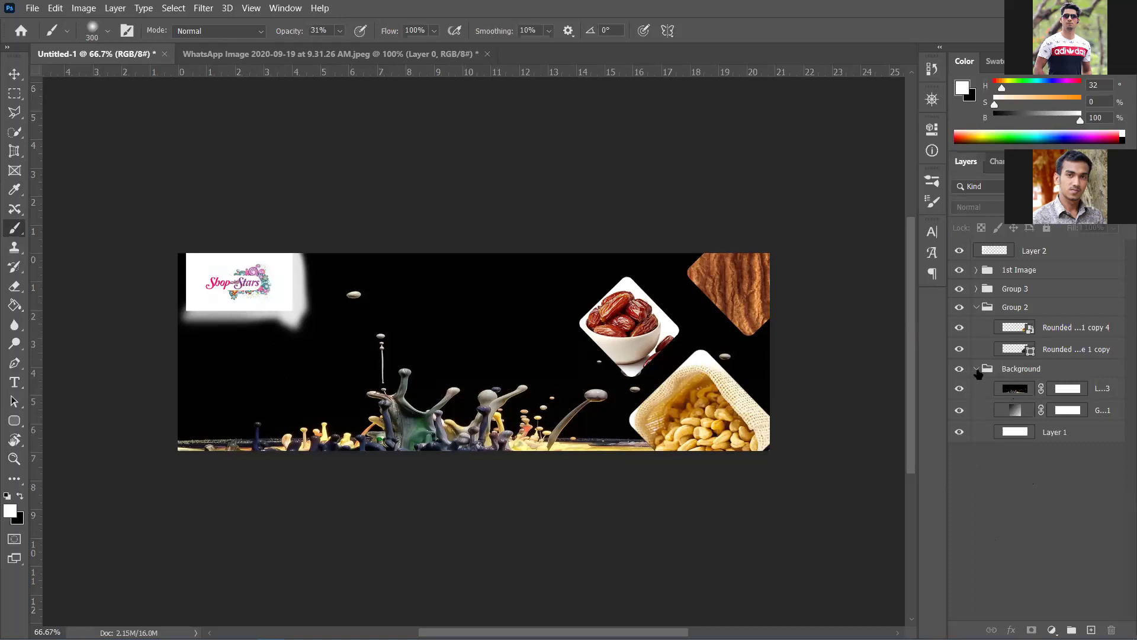
{"action": "left_click", "coordinate": [979, 371]}
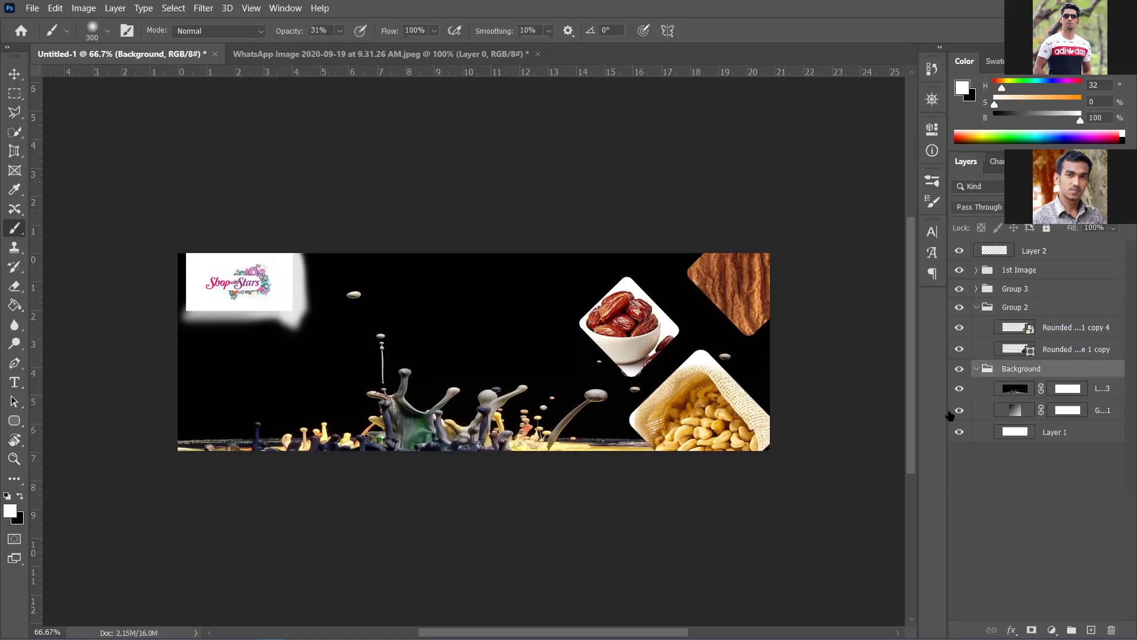
{"action": "left_click", "coordinate": [973, 411]}
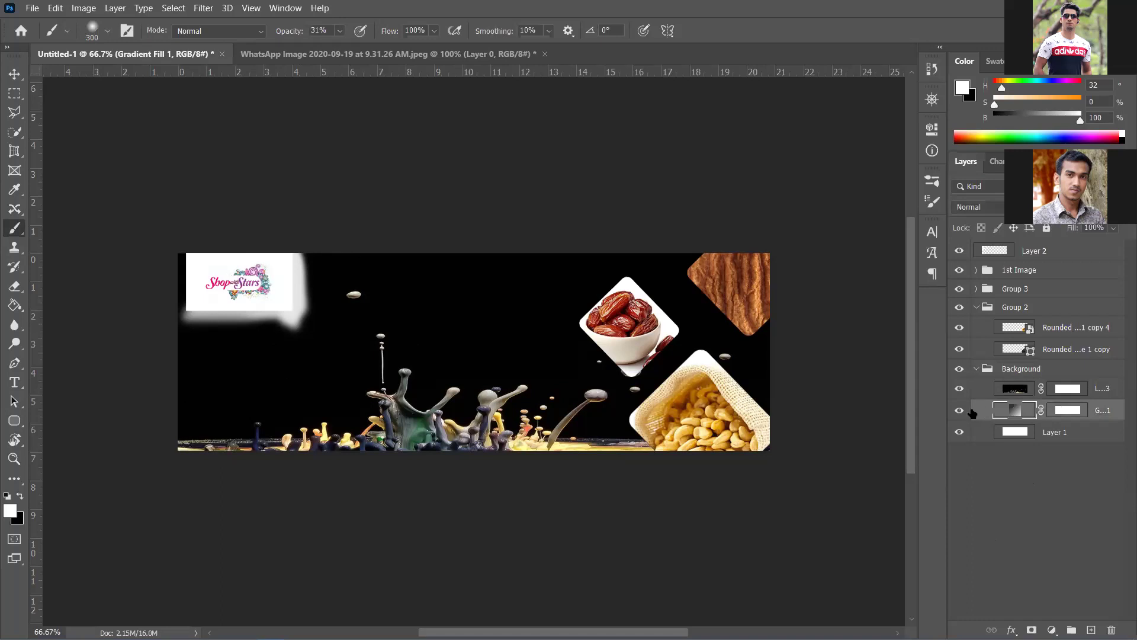
{"action": "key", "text": "Delete"}
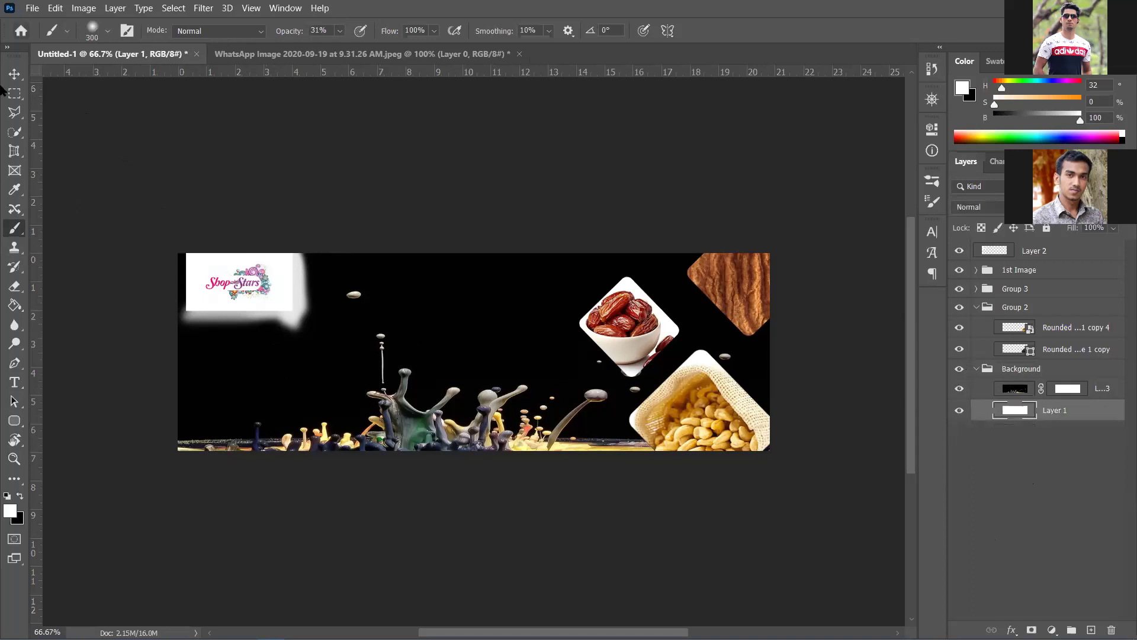
- Select the Shop with Stars logo with the Move tool and delete its layer from the banner
{"action": "left_click", "coordinate": [14, 74]}
{"action": "left_click", "coordinate": [259, 291]}
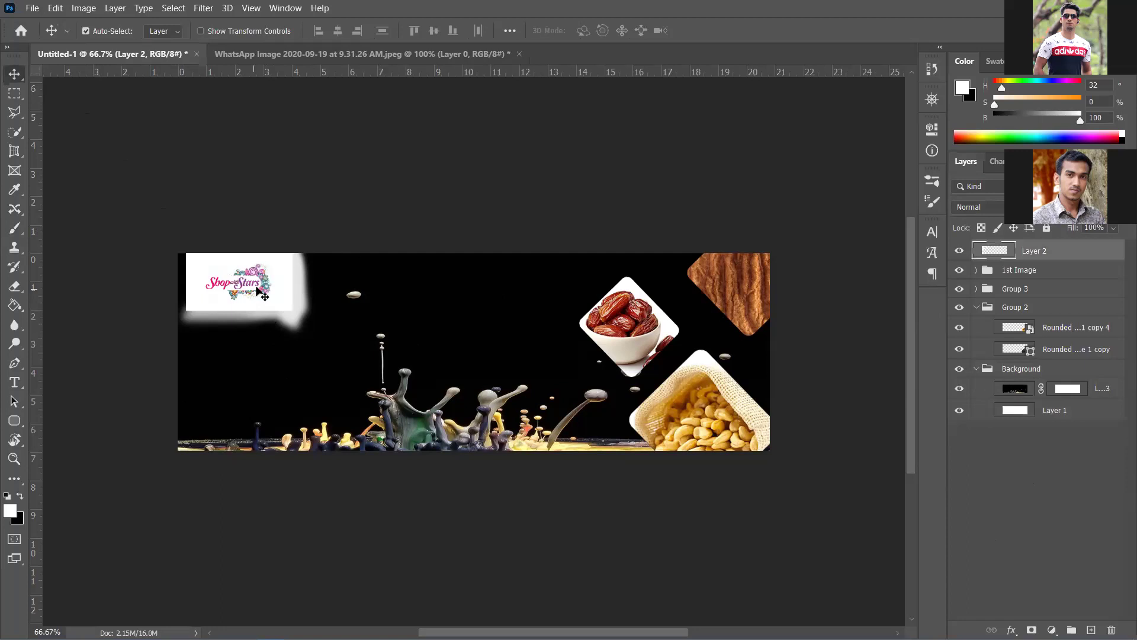
{"action": "key", "text": "Delete"}
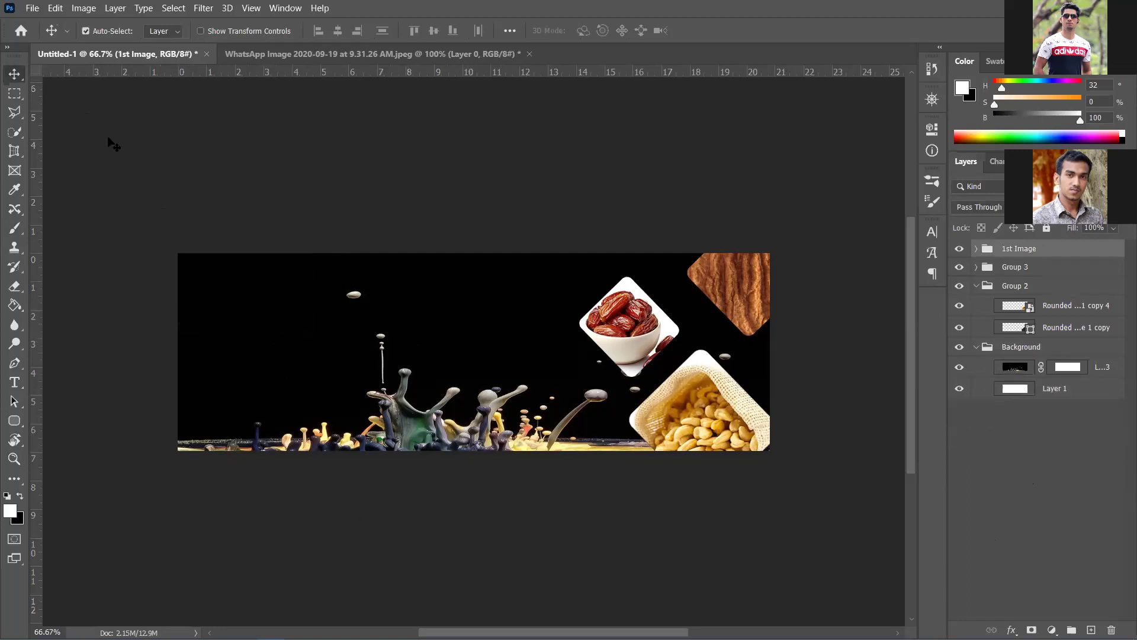
{"action": "key", "text": "alt+f"}
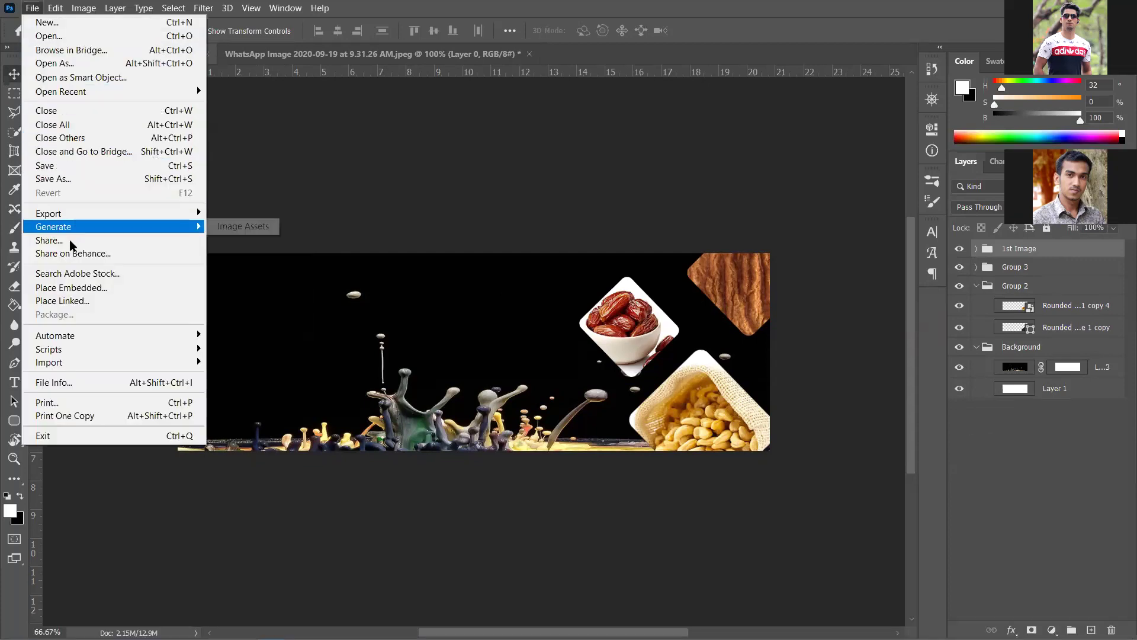
{"action": "left_click", "coordinate": [71, 287]}
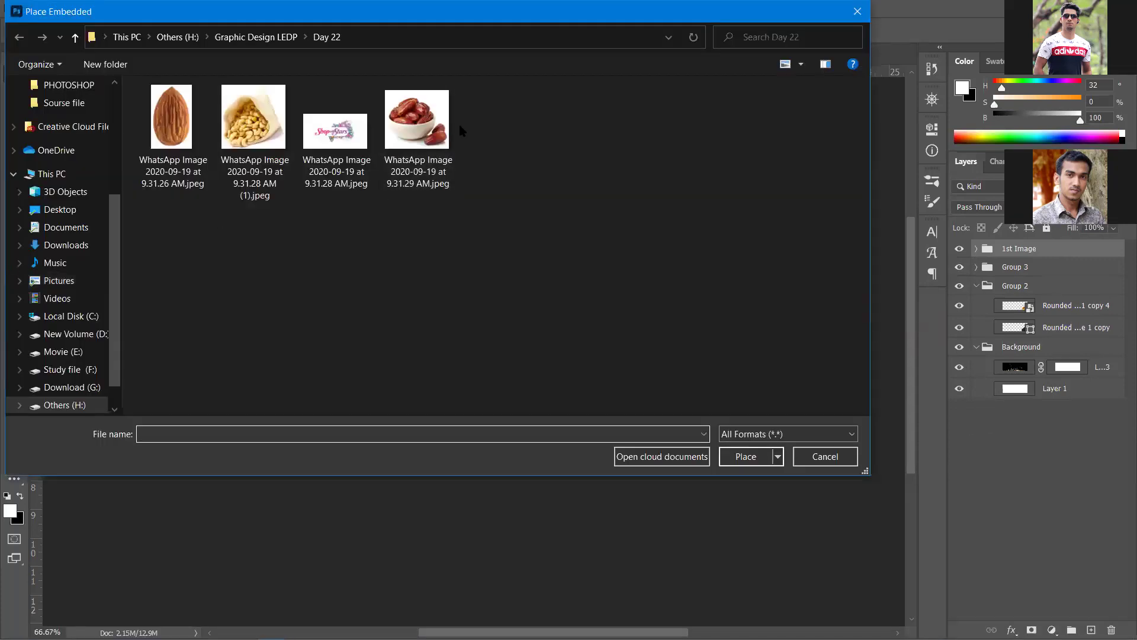
{"action": "left_click", "coordinate": [834, 457]}
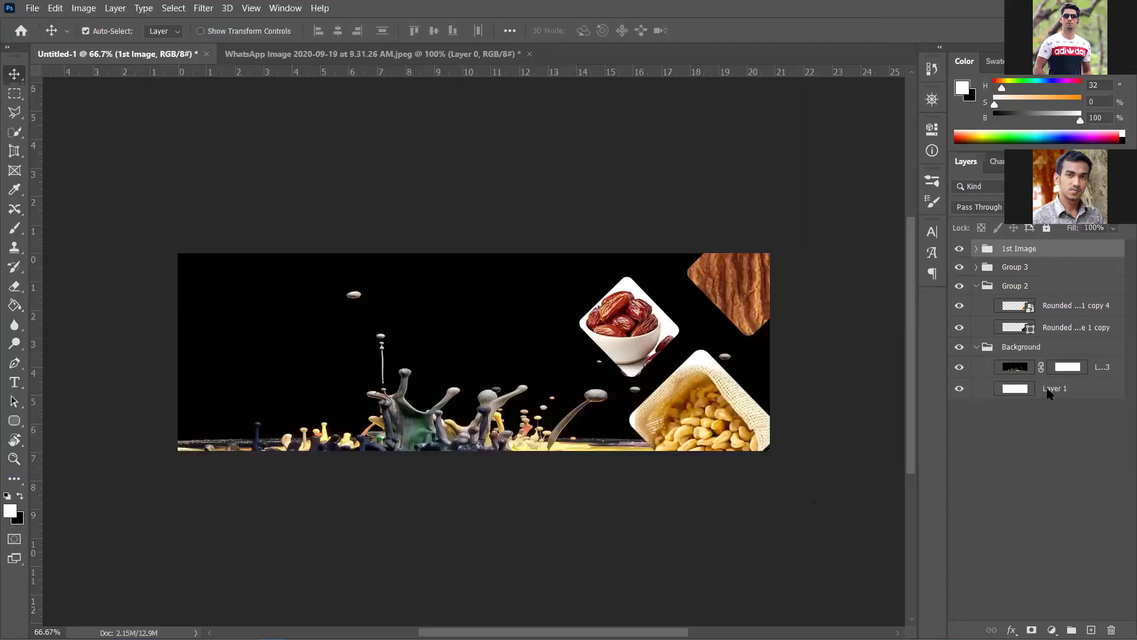
- Draw a white 333 × 200 px rounded rectangle with a 20 px radius and place it in the black banner's upper-left corner
{"action": "left_click", "coordinate": [1047, 452]}
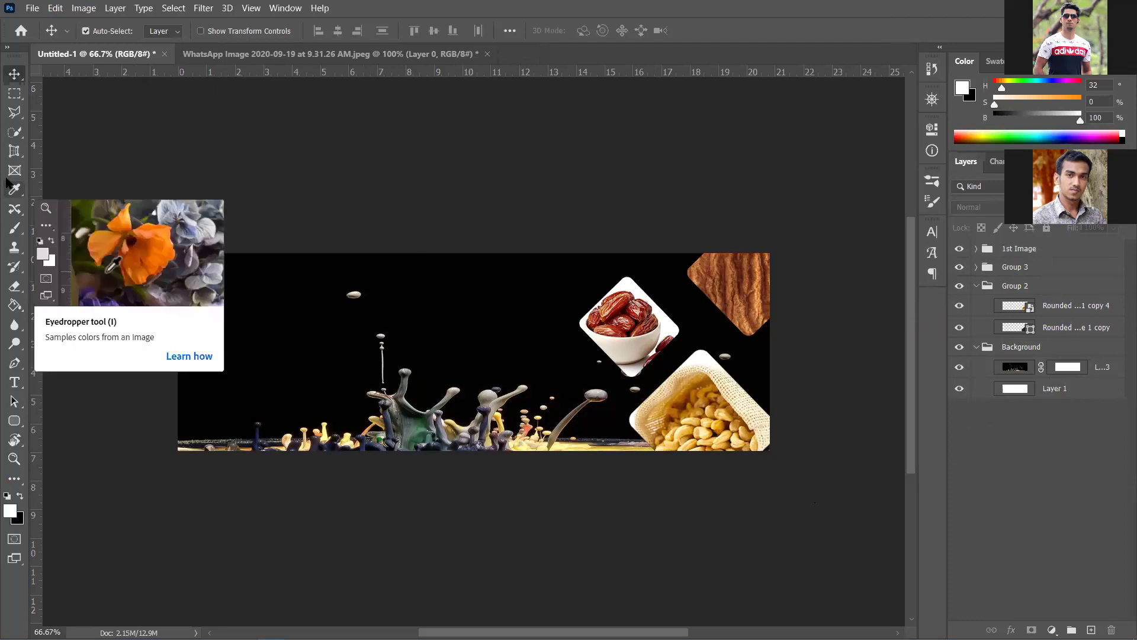
{"action": "left_click_drag", "start_coordinate": [14, 421], "coordinate": [55, 452]}
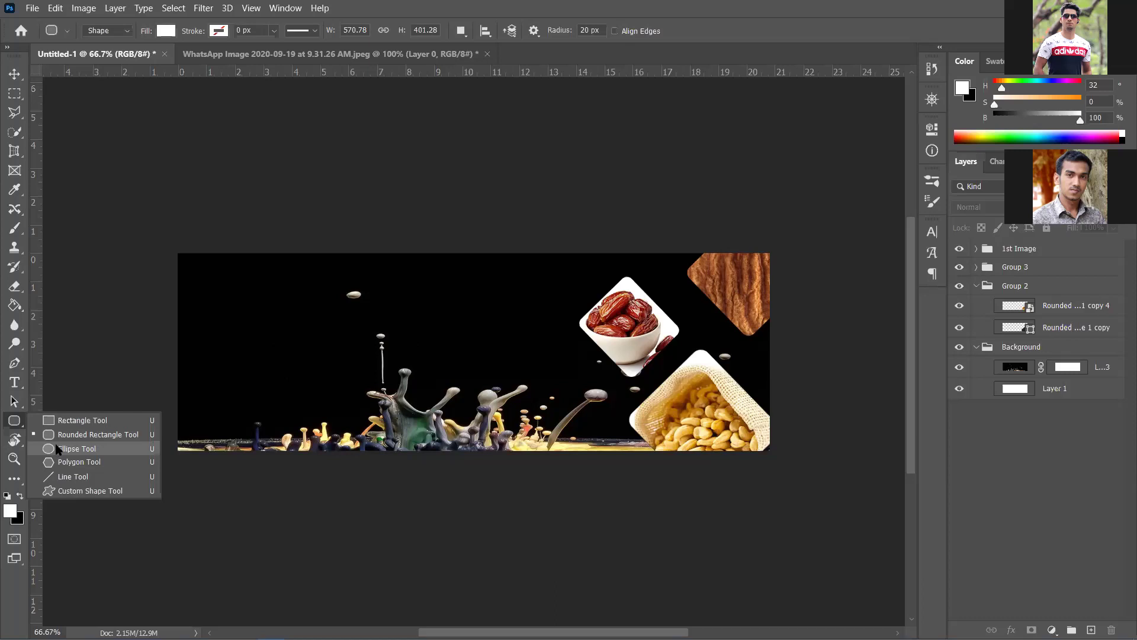
{"action": "left_click", "coordinate": [64, 435]}
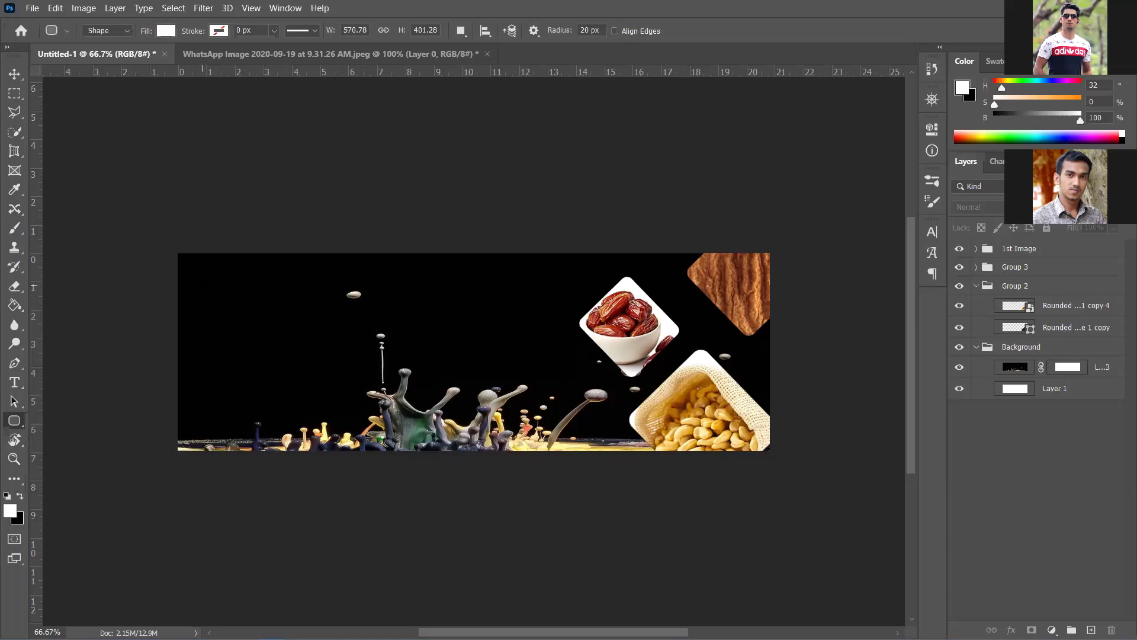
{"action": "left_click_drag", "start_coordinate": [196, 277], "coordinate": [327, 356]}
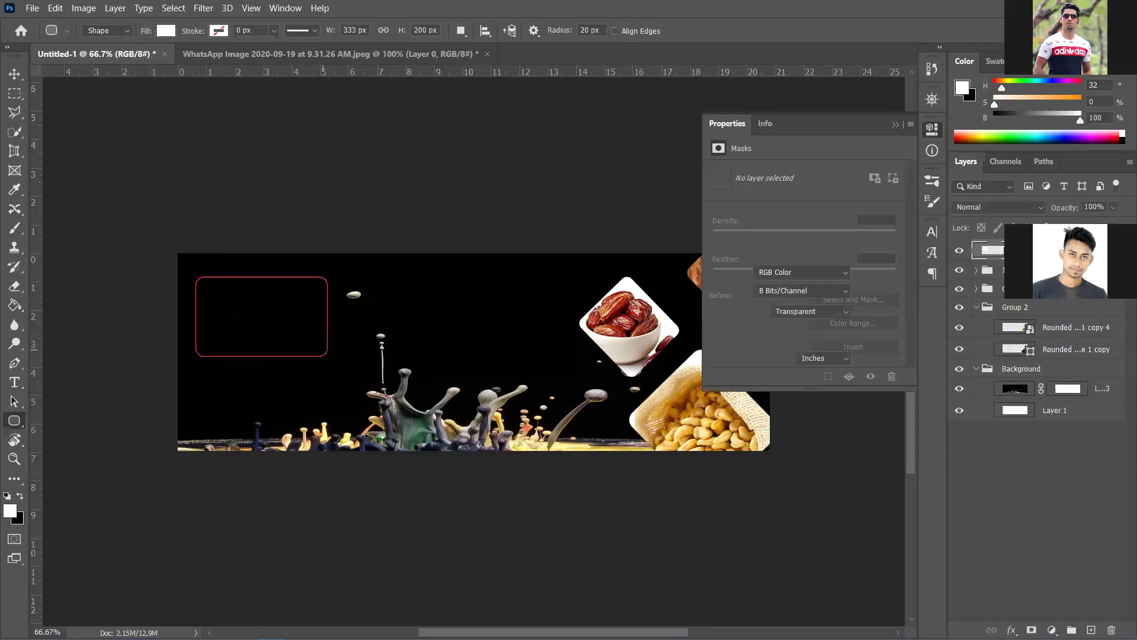
{"action": "left_click", "coordinate": [895, 124]}
{"action": "left_click", "coordinate": [14, 76]}
{"action": "left_click_drag", "start_coordinate": [253, 307], "coordinate": [247, 298]}
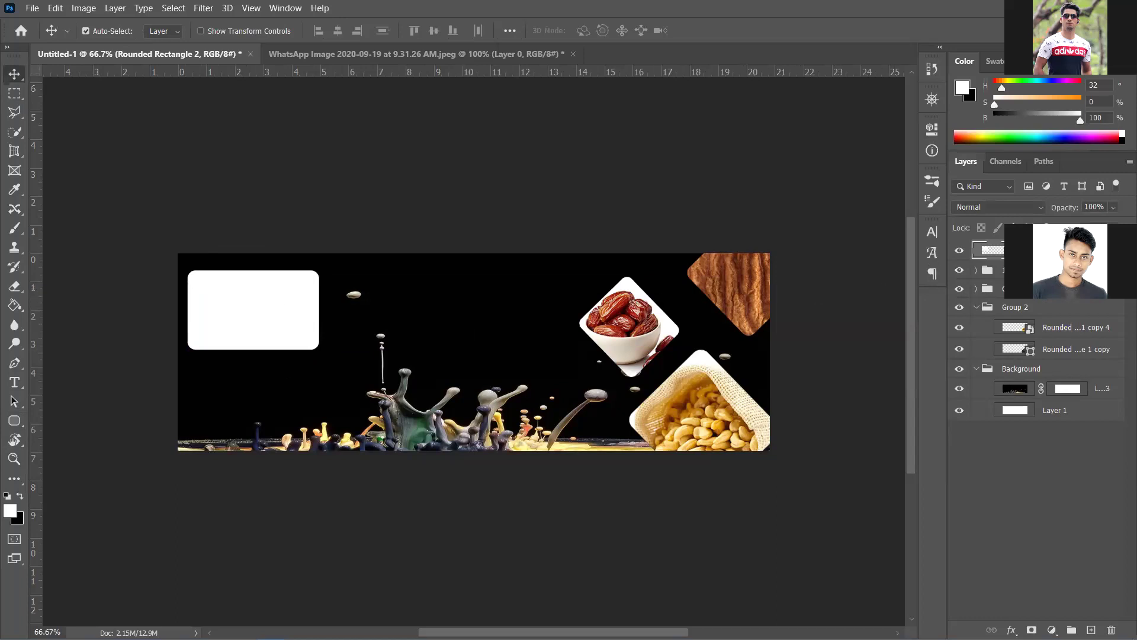
- Duplicate the white rounded rectangle and convert the rasterized copy into a smart object
{"action": "key", "text": "ctrl+j"}
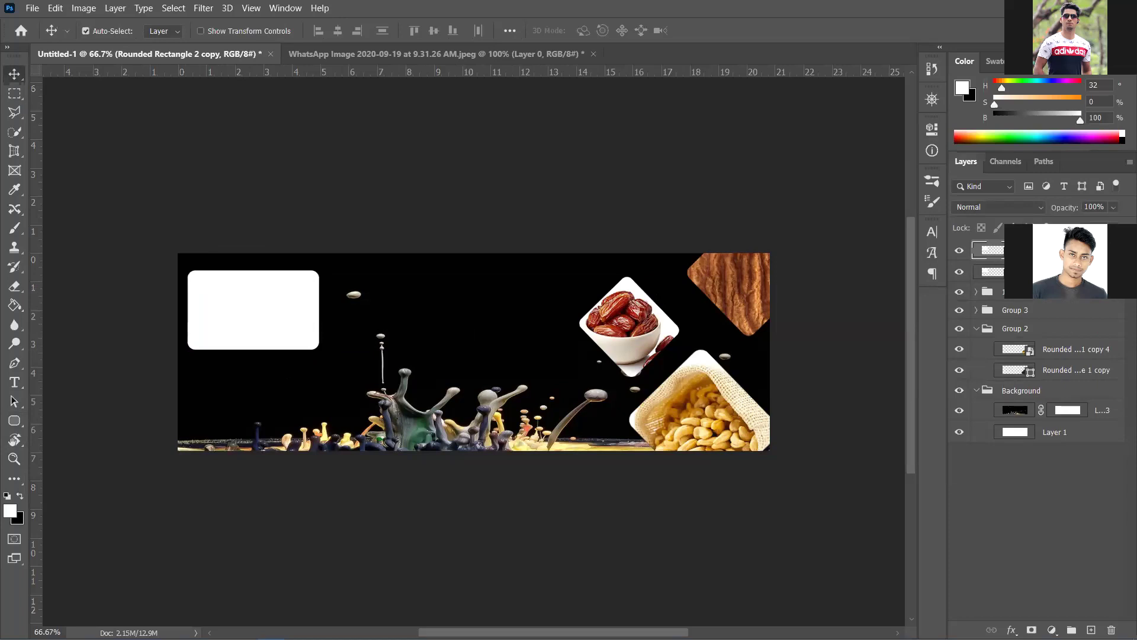
{"action": "right_click", "coordinate": [986, 251]}
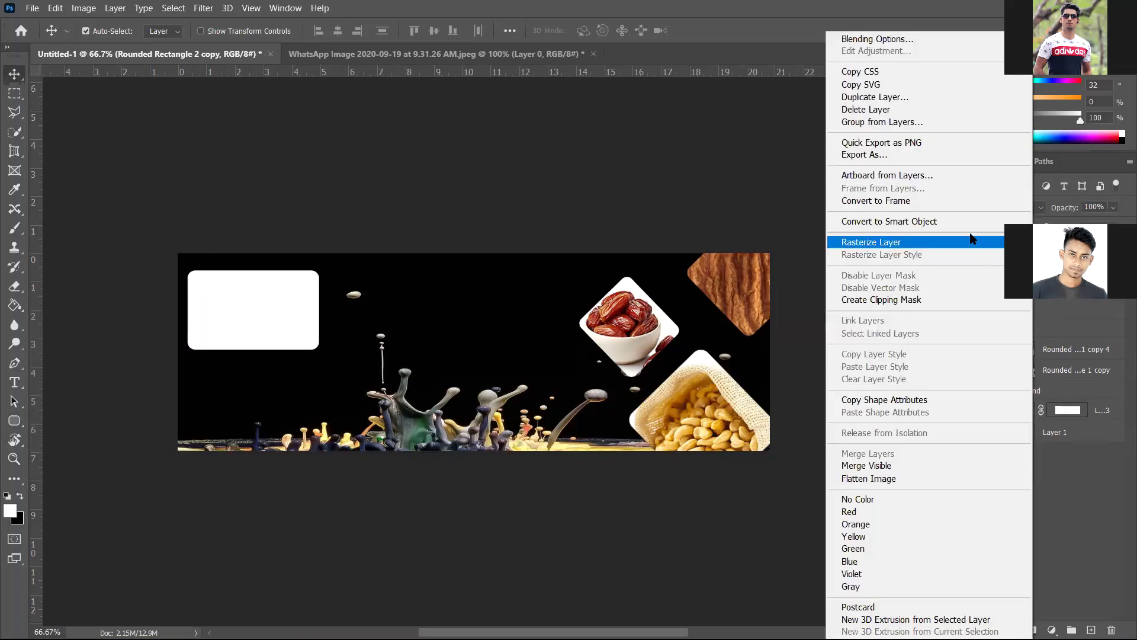
{"action": "left_click", "coordinate": [871, 242]}
{"action": "right_click", "coordinate": [986, 252]}
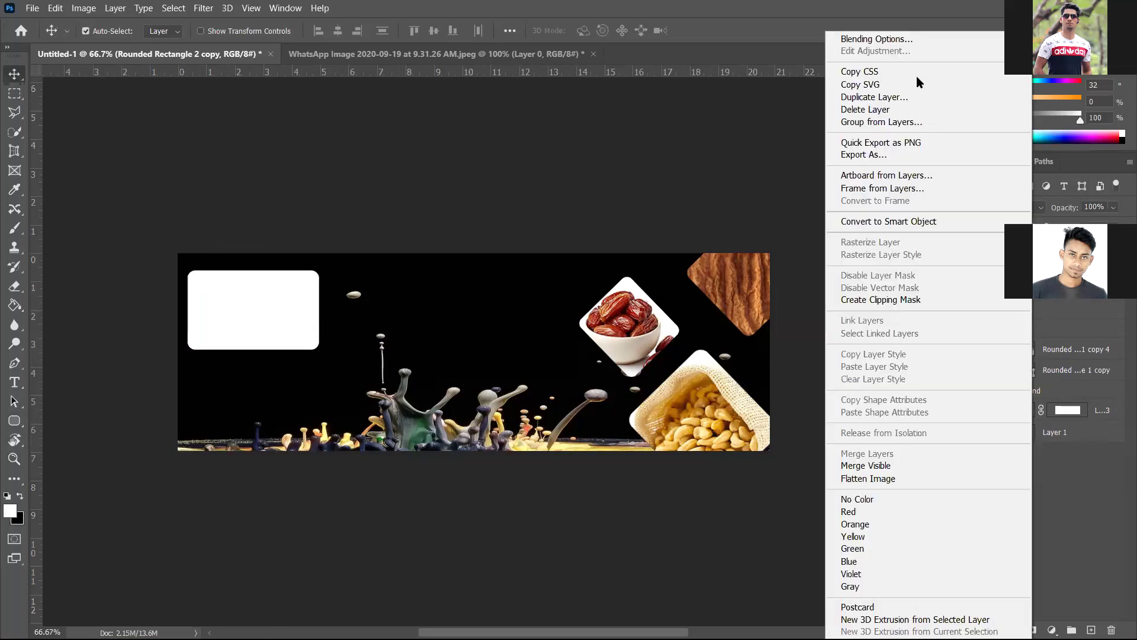
{"action": "left_click", "coordinate": [947, 224]}
- Group the two white rounded rectangle layers and name the group "Your logo here"
{"action": "key", "text": "ctrl+alt+a"}
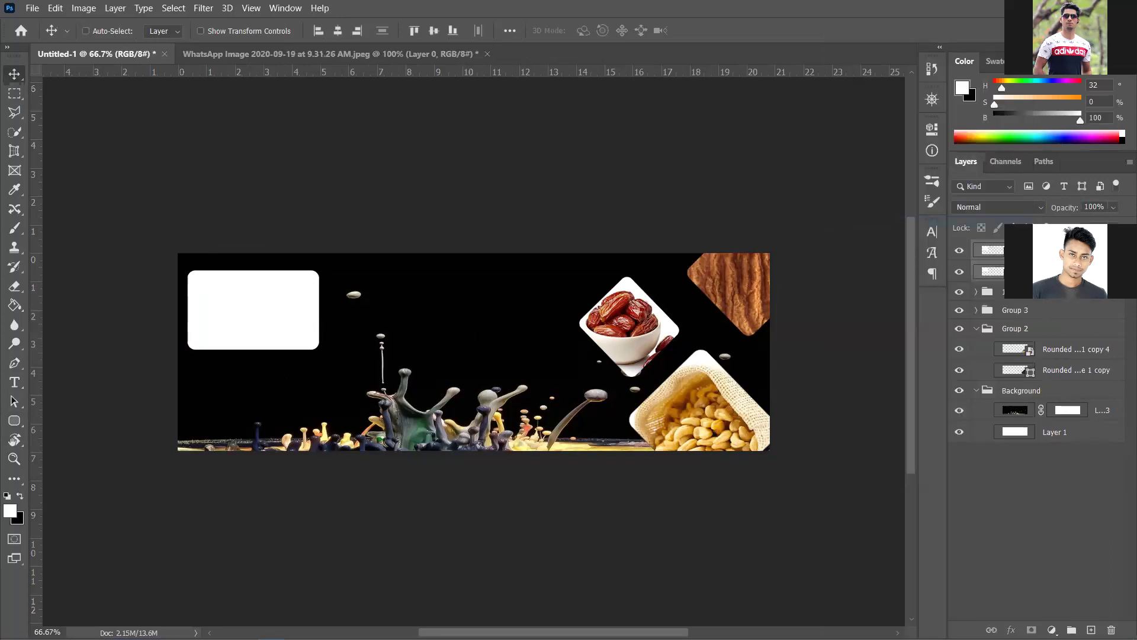
{"action": "key", "text": "ctrl+g"}
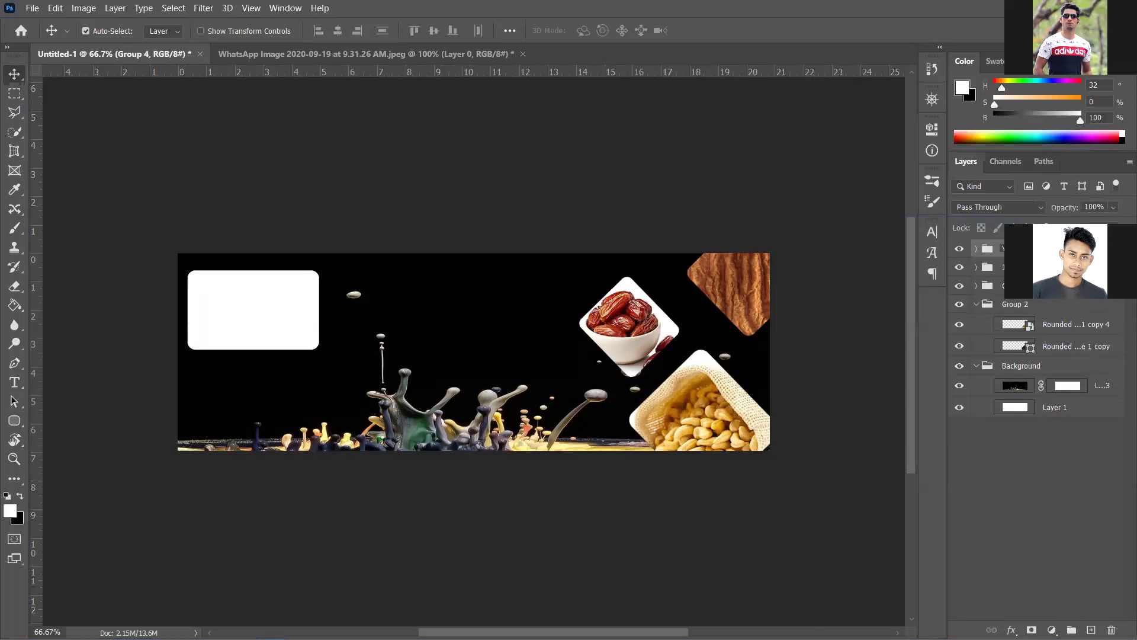
{"action": "key", "text": "Return"}
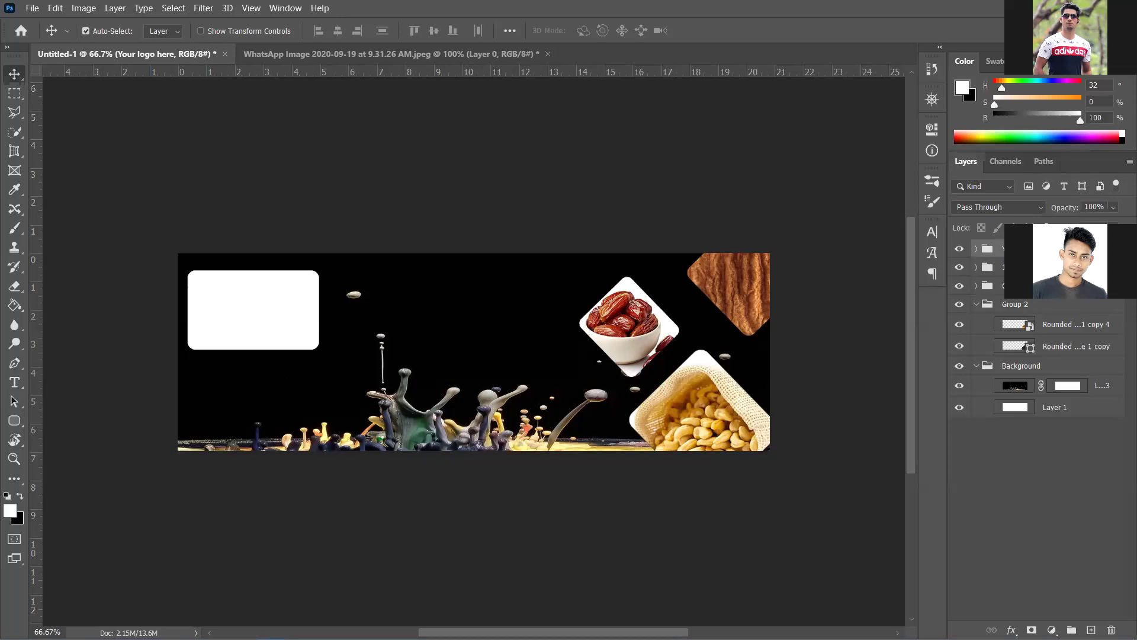
- Expand the "Your logo here" group and open the rounded rectangle smart object's contents for editing
{"action": "left_click", "coordinate": [976, 249]}
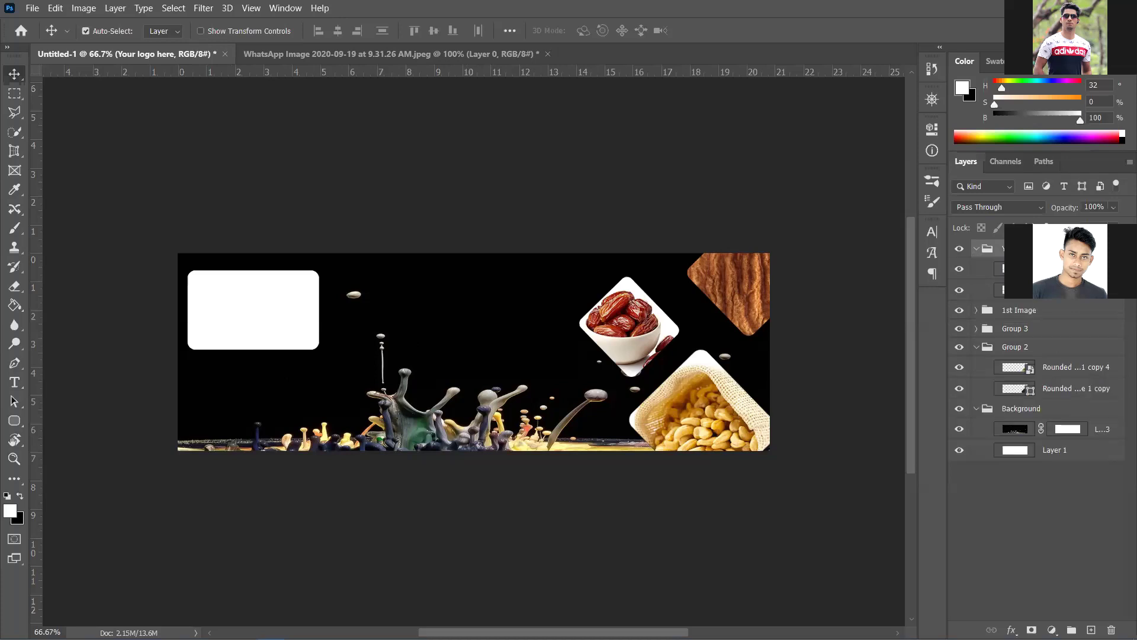
{"action": "double_click", "coordinate": [1003, 269]}
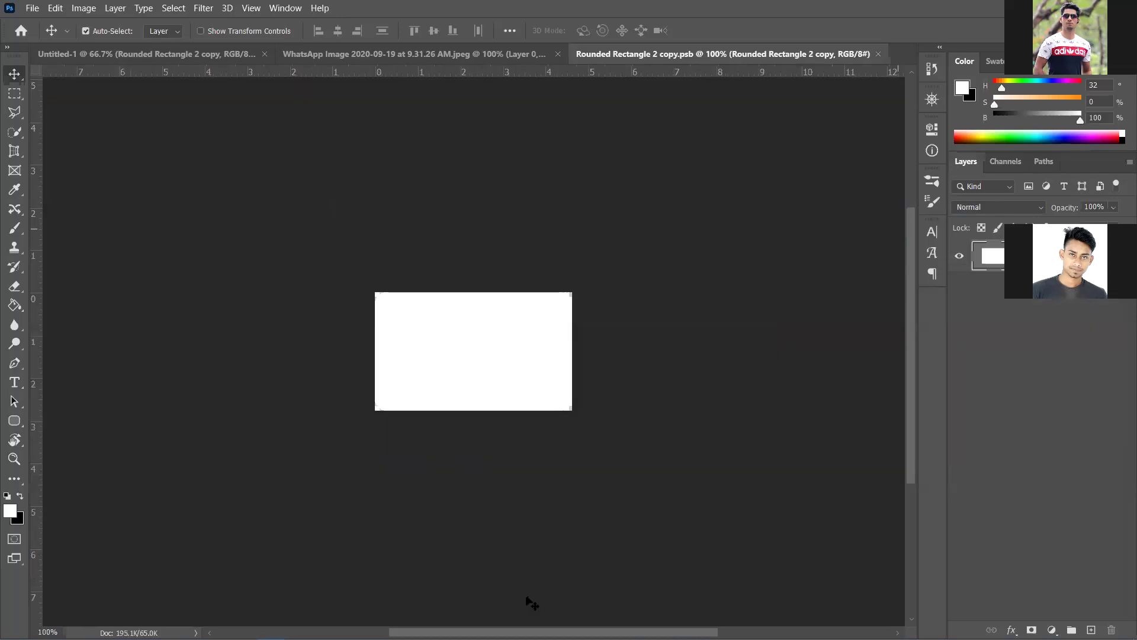
{"action": "left_click", "coordinate": [32, 8]}
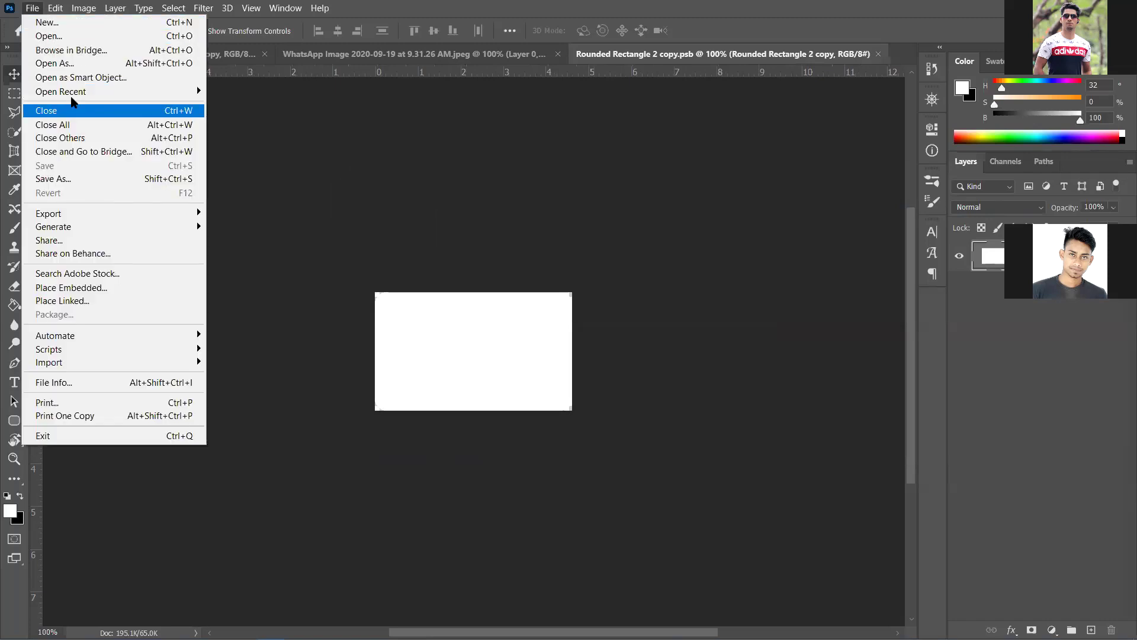
{"action": "left_click", "coordinate": [91, 287]}
{"action": "left_click", "coordinate": [310, 176]}
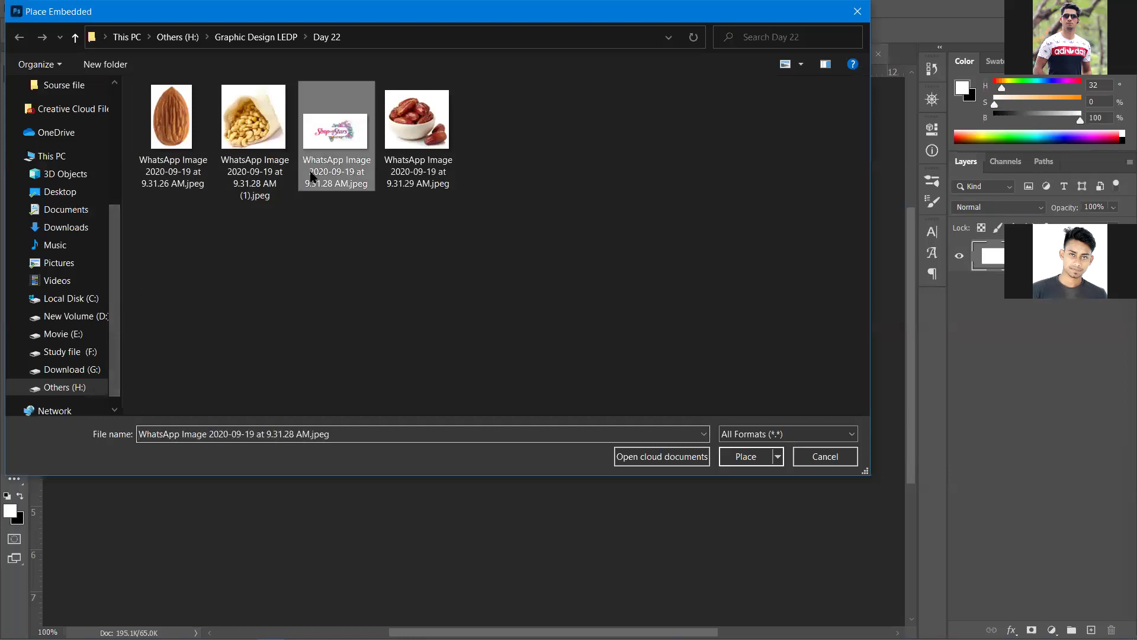
{"action": "left_click", "coordinate": [663, 462]}
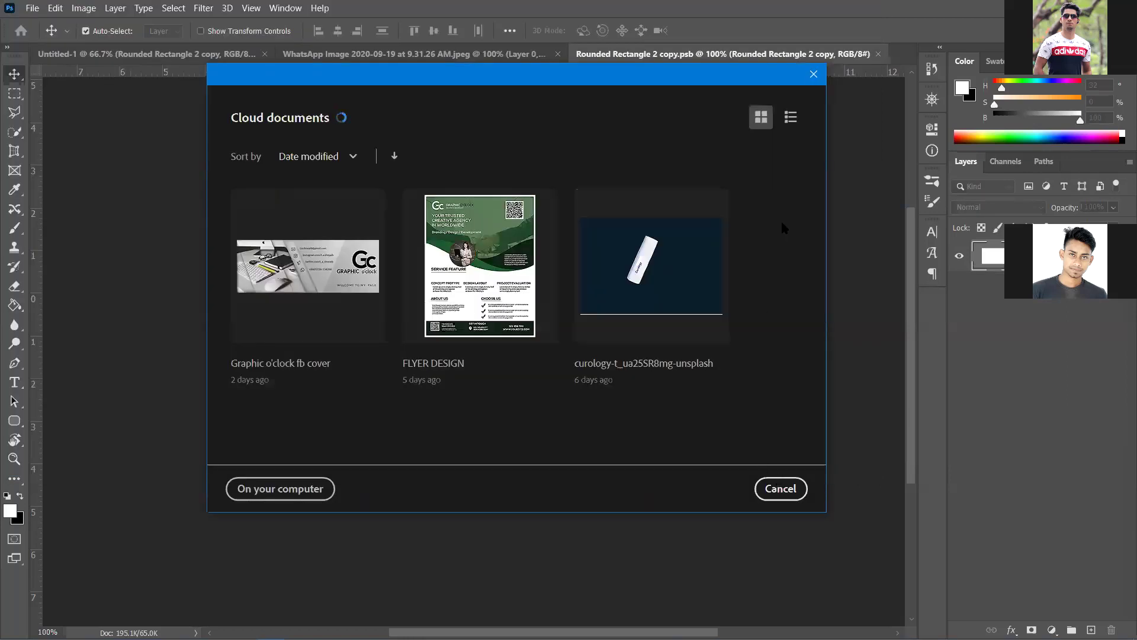
{"action": "left_click", "coordinate": [815, 73]}
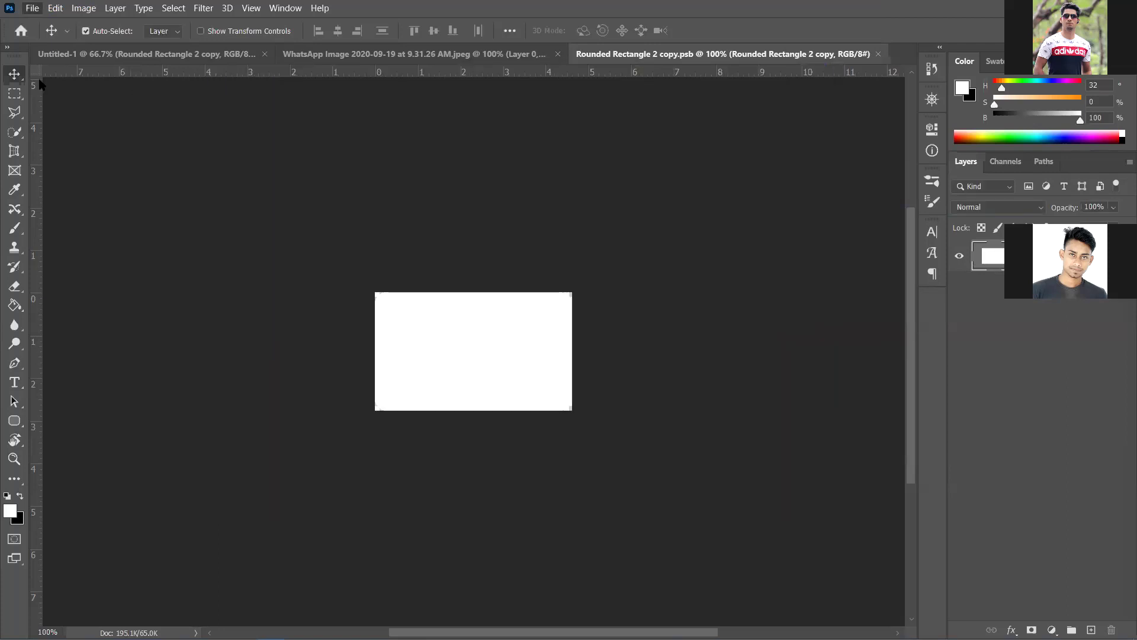
- Choose the Shop with Stars logo picture from the Day 22 folder as an embedded image for the smart object
{"action": "left_click", "coordinate": [32, 7]}
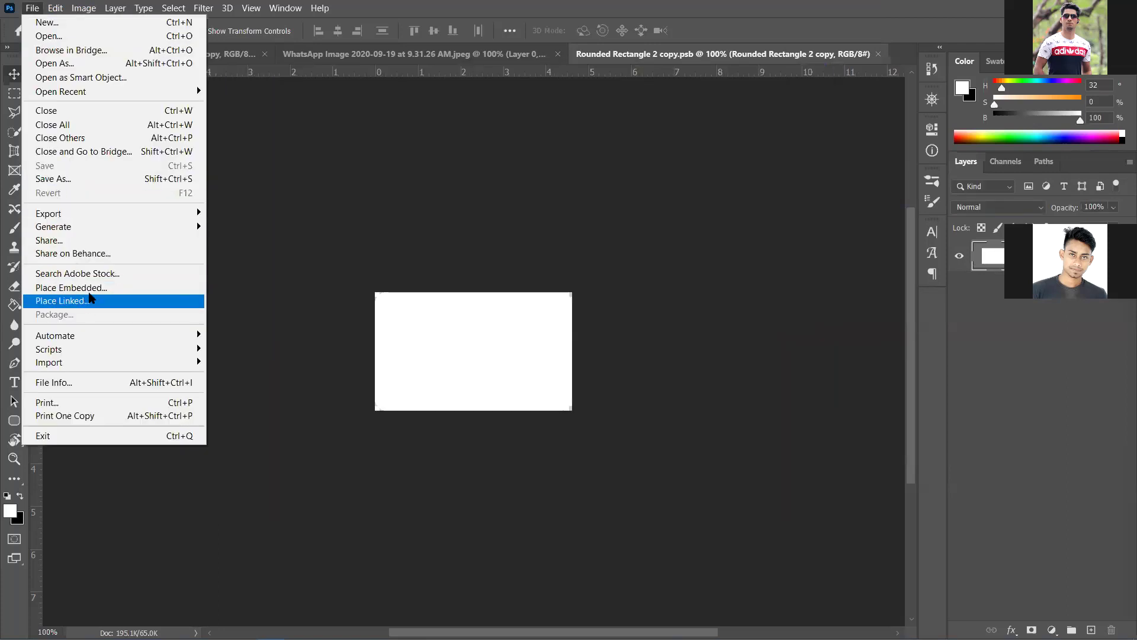
{"action": "left_click", "coordinate": [122, 287]}
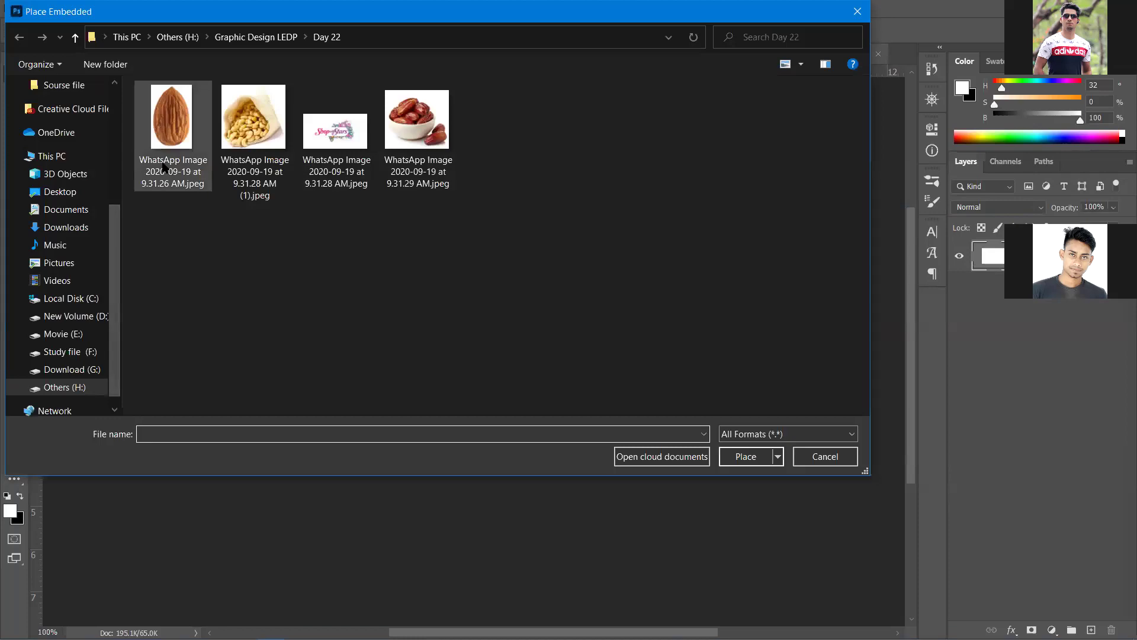
{"action": "left_click", "coordinate": [334, 148]}
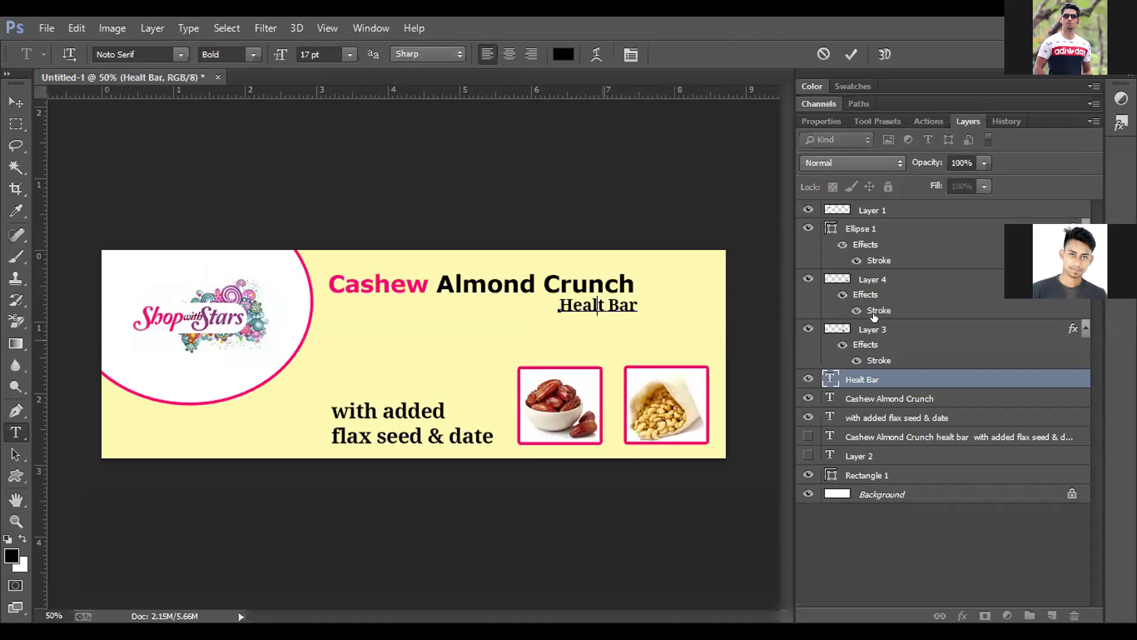
- Align the "Healt Bar" text with the right end of the Cashew Almond Crunch title and commit the text
{"action": "left_click_drag", "start_coordinate": [603, 308], "coordinate": [600, 306]}
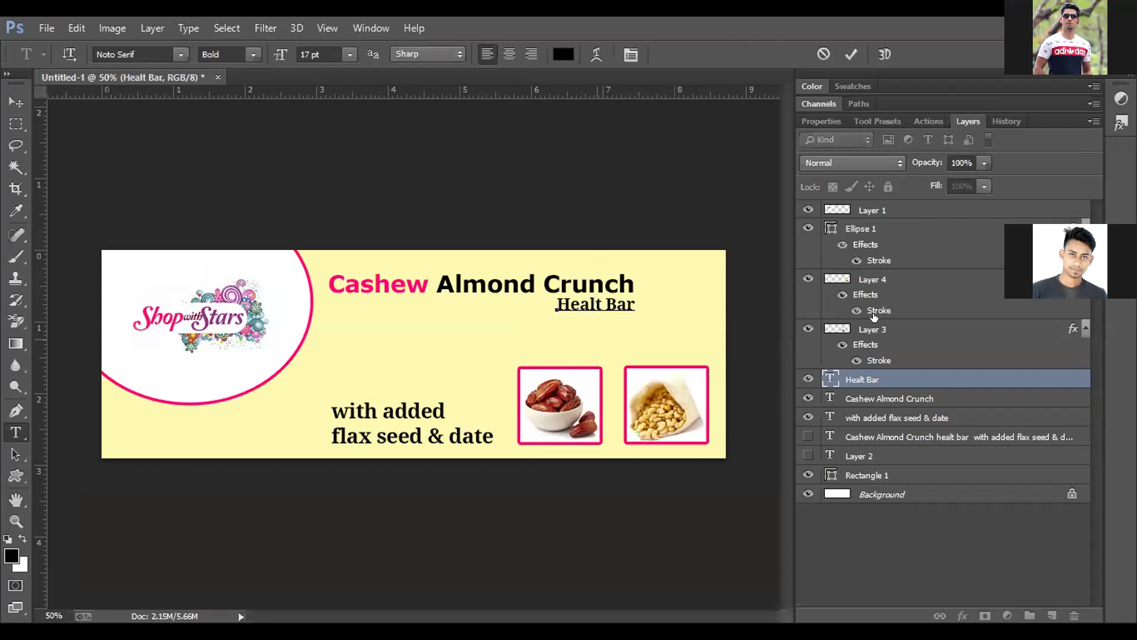
{"action": "left_click", "coordinate": [863, 377]}
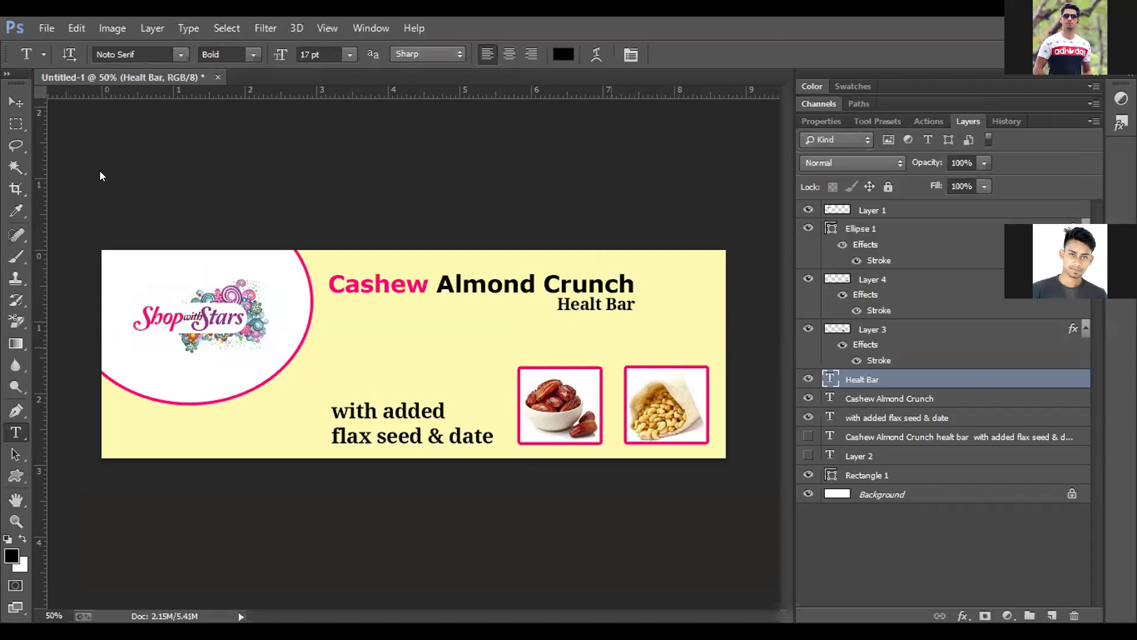
{"action": "key", "text": "alt"}
- Save the yellow banner as a layered PSD in the work folder under a new name beginning with "tw"
{"action": "key", "text": "ctrl+s"}
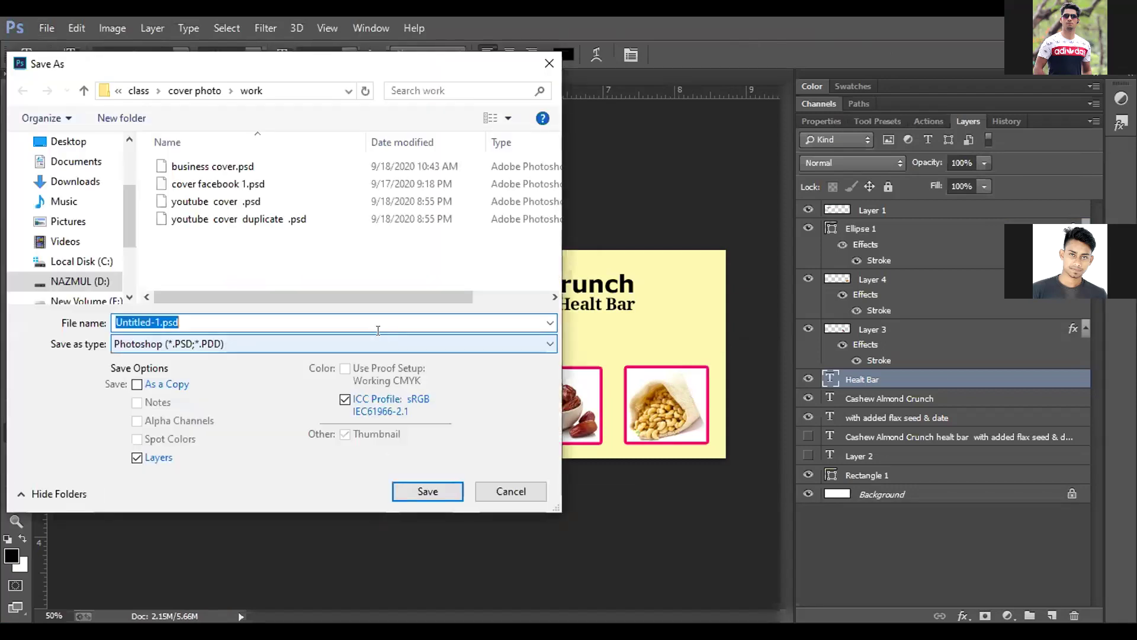
{"action": "left_click", "coordinate": [179, 319]}
{"action": "left_click_drag", "start_coordinate": [180, 320], "coordinate": [155, 321]}
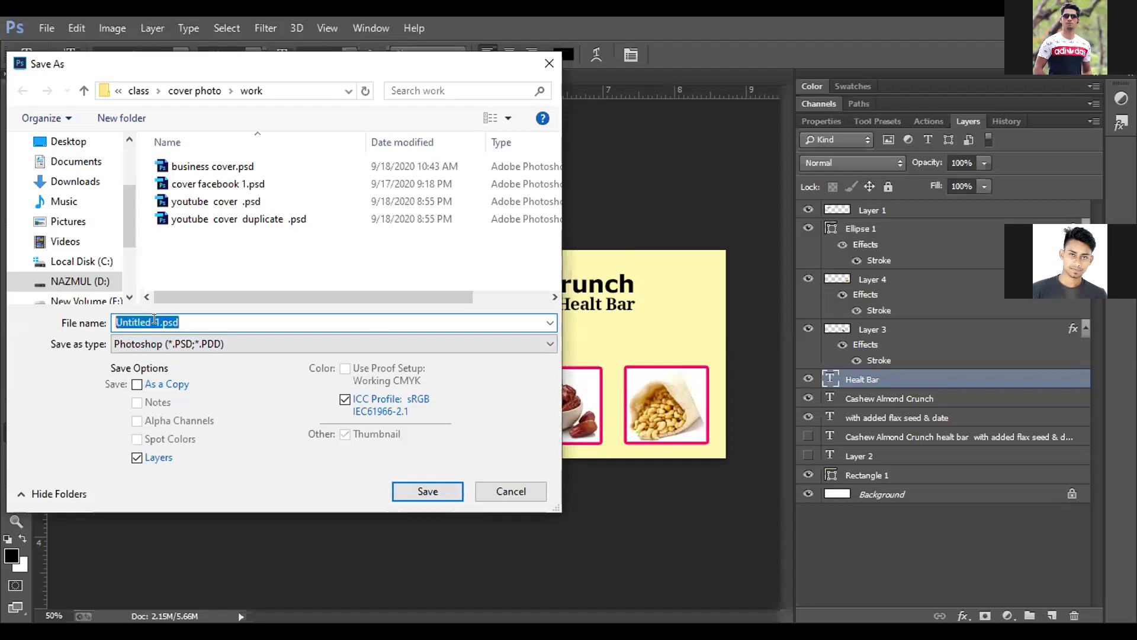
{"action": "key", "text": "Left"}
{"action": "key", "text": "shift+Home"}
{"action": "type", "text": "tw"}
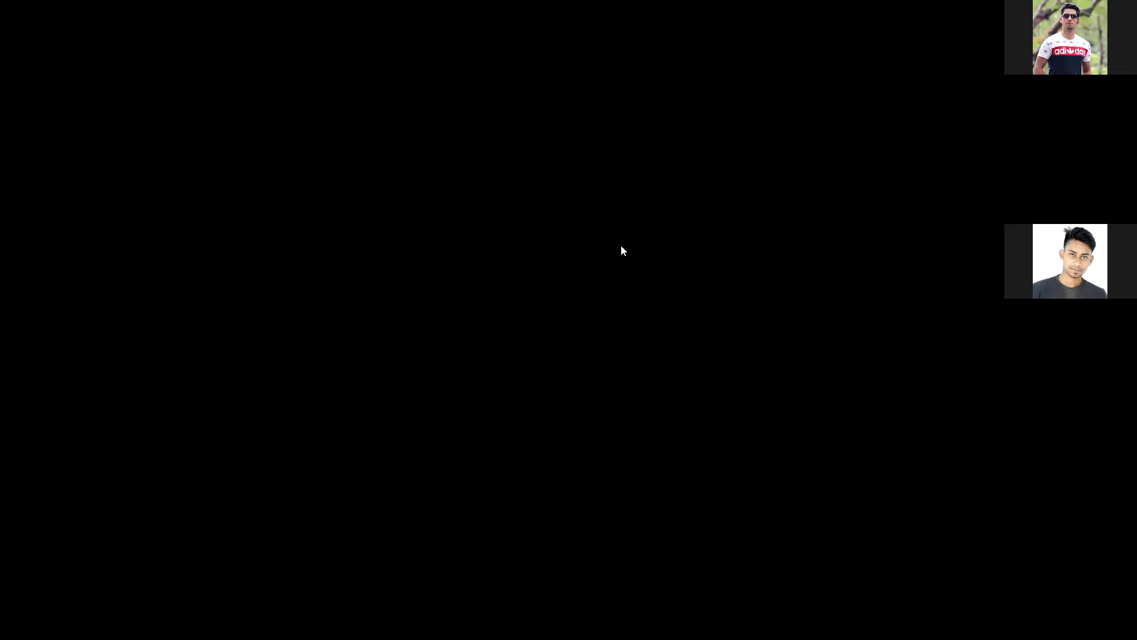
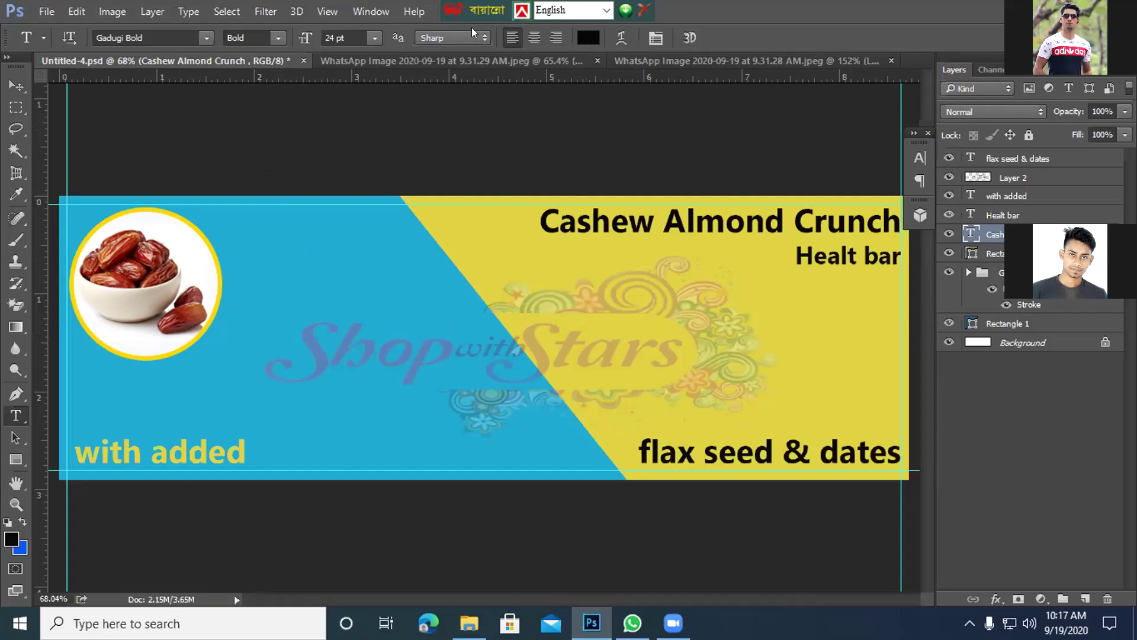
- Switch to WhatsApp and save the group chat's cashew bag picture as a JPEG in the Day 19 folder
{"action": "left_click", "coordinate": [632, 622]}
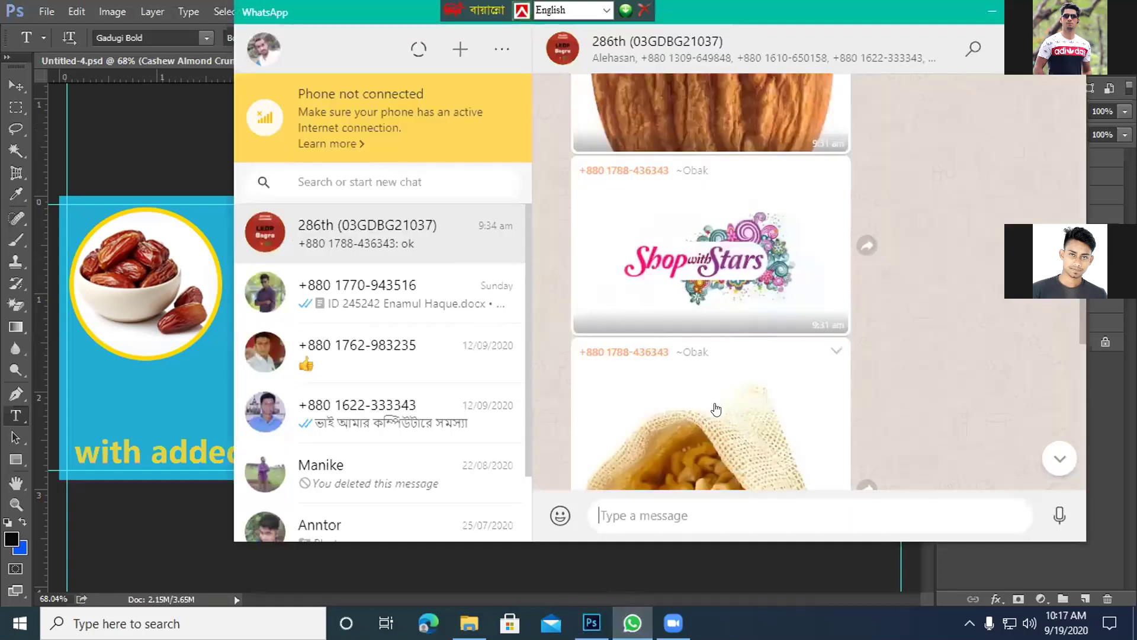
{"action": "scroll", "coordinate": [743, 413], "scroll_direction": "down", "scroll_amount": 3}
{"action": "left_click", "coordinate": [702, 379]}
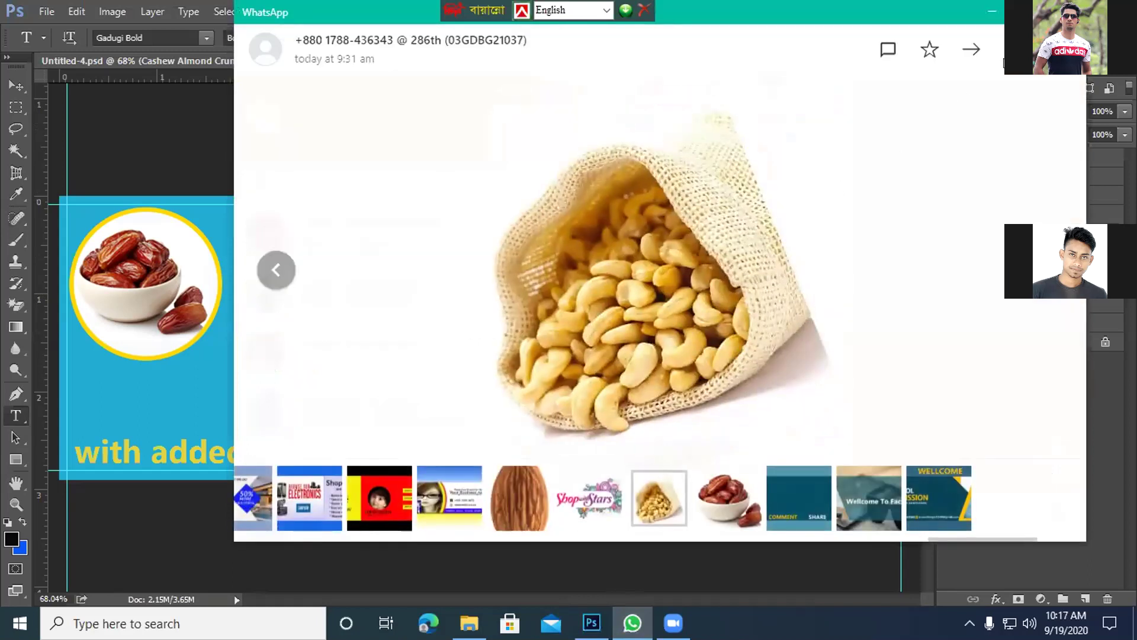
{"action": "left_click", "coordinate": [1006, 50]}
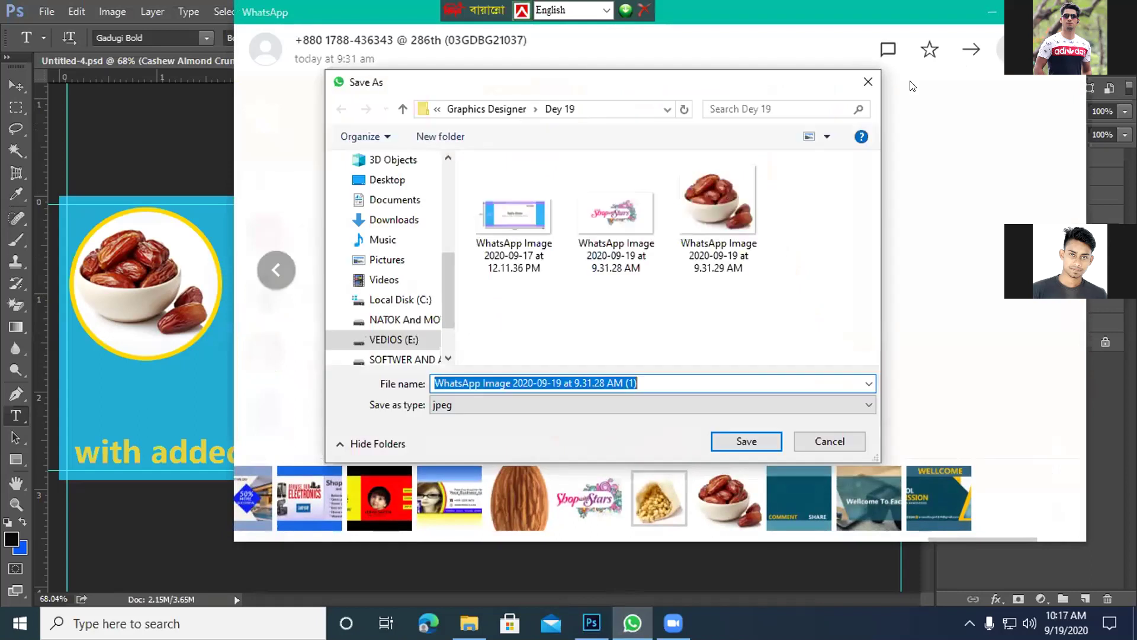
{"action": "left_click", "coordinate": [745, 440]}
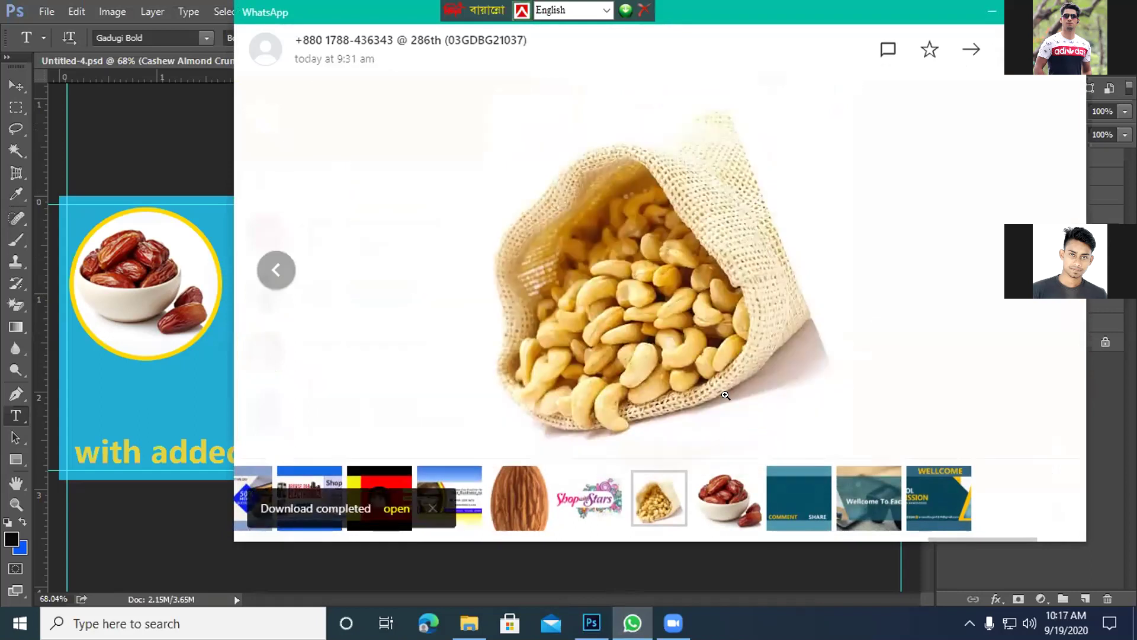
- Open the almond picture from the same WhatsApp group chat
{"action": "left_click", "coordinate": [523, 502]}
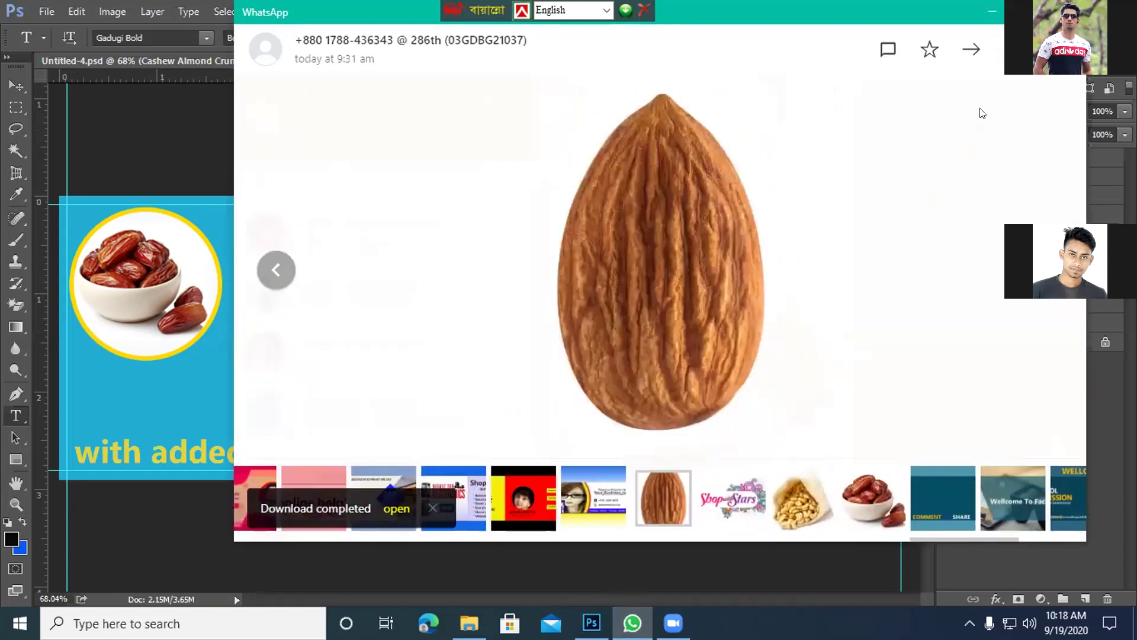
- Save the almond picture as a JPEG in the Day 19 folder and close the image viewer
{"action": "left_click", "coordinate": [1009, 49]}
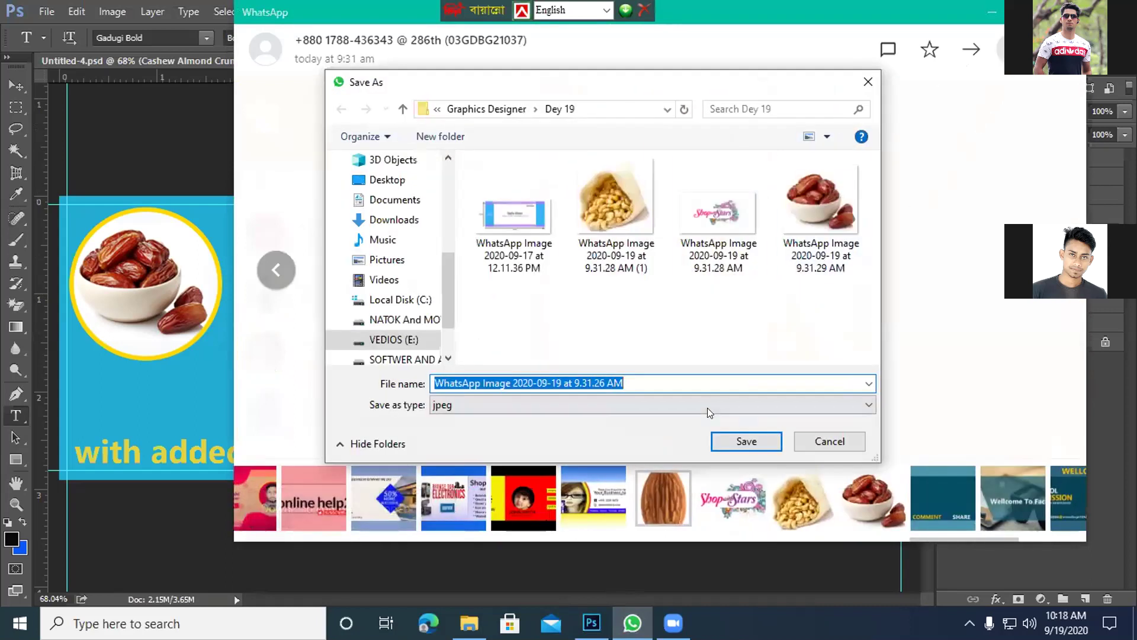
{"action": "left_click", "coordinate": [732, 439]}
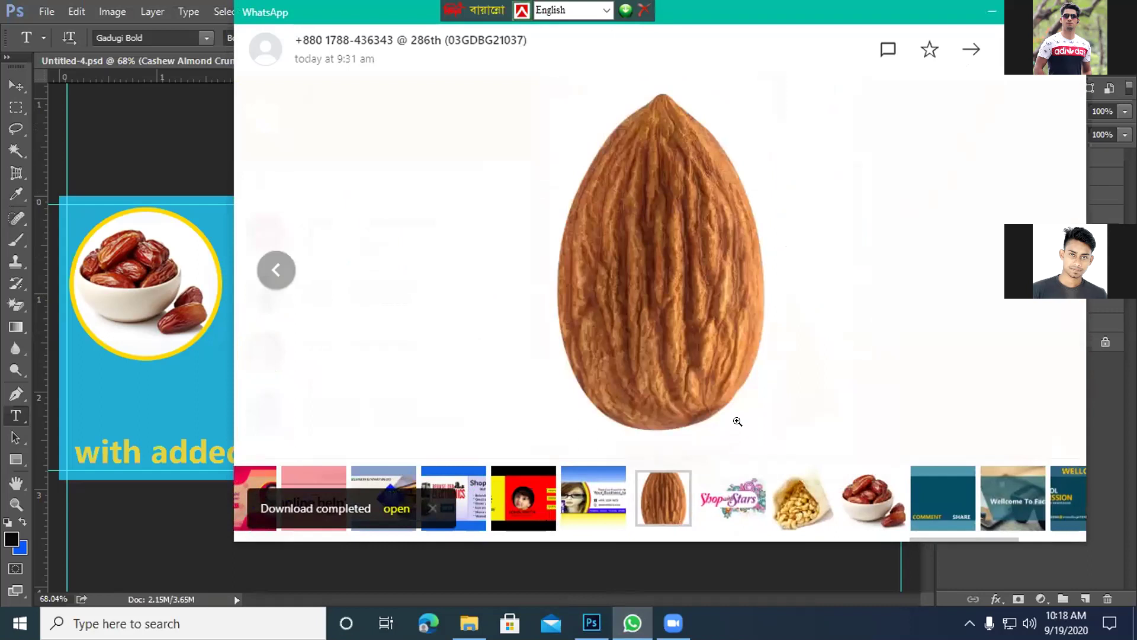
{"action": "key", "text": "Escape"}
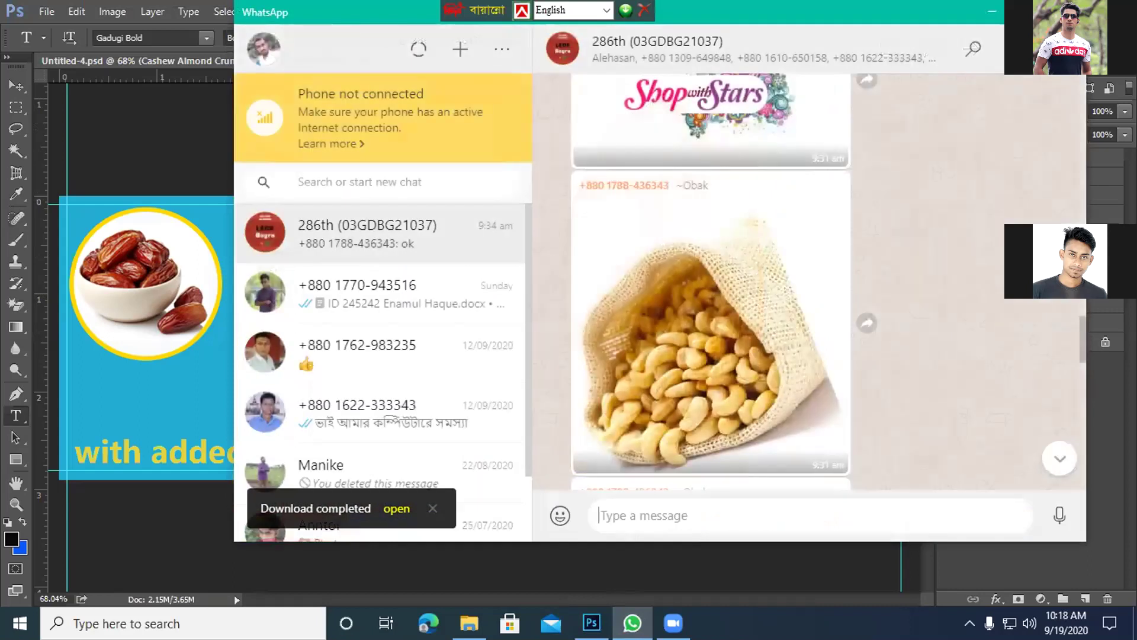
- Switch to Photoshop and delete Layer 2, the faded Shop with Stars logo, from the Untitled-4 banner
{"action": "left_click", "coordinate": [591, 622]}
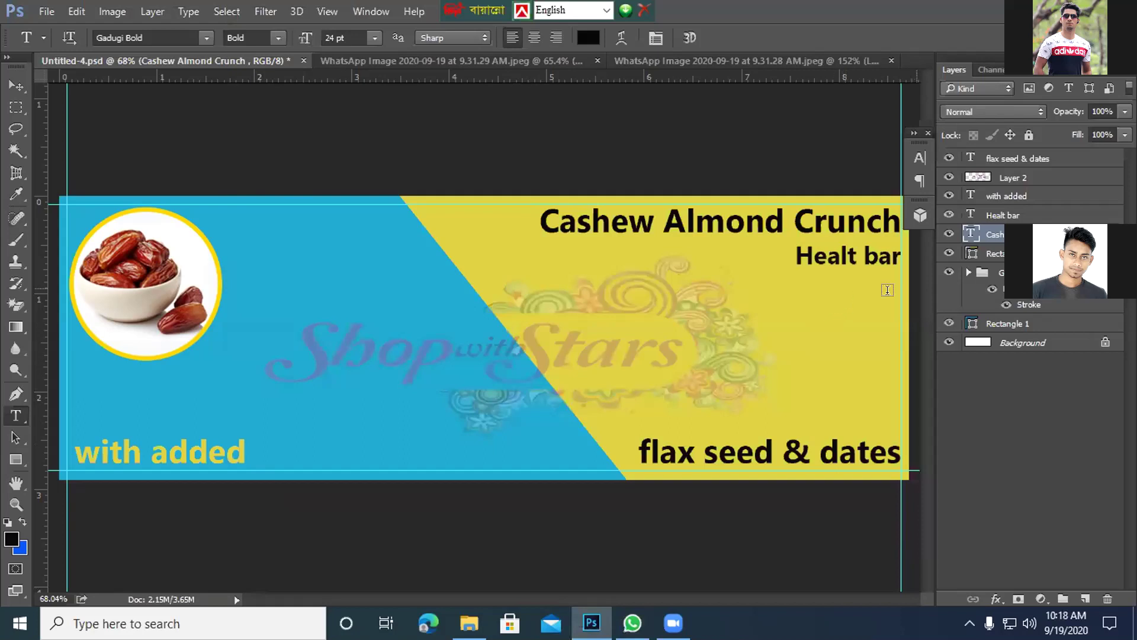
{"action": "left_click", "coordinate": [1019, 178]}
{"action": "left_click", "coordinate": [945, 174]}
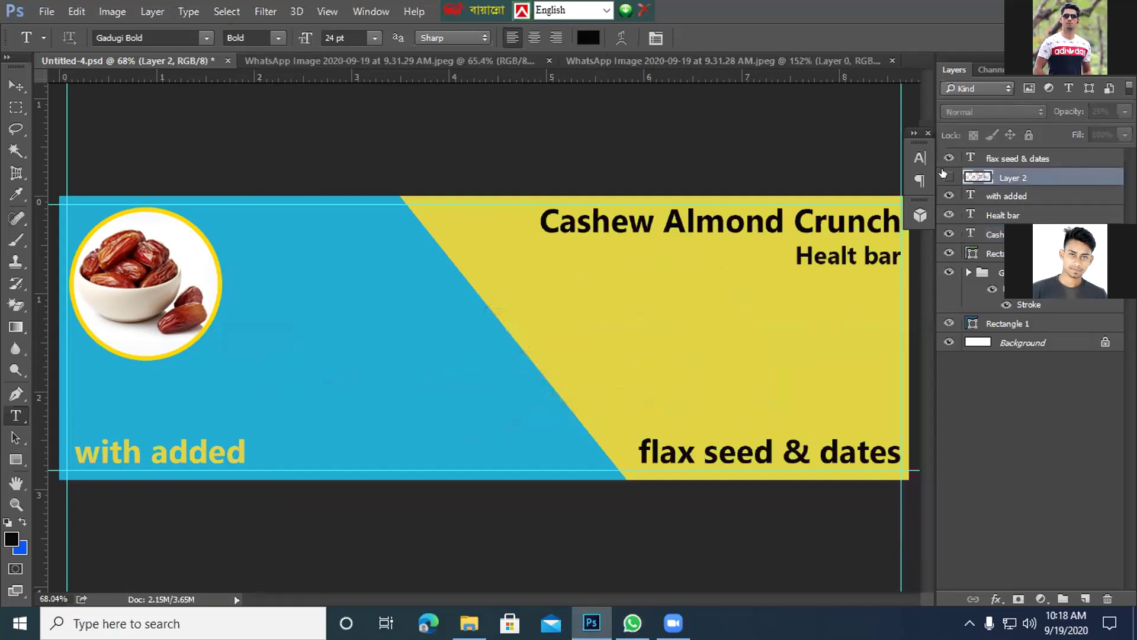
{"action": "left_click", "coordinate": [947, 174]}
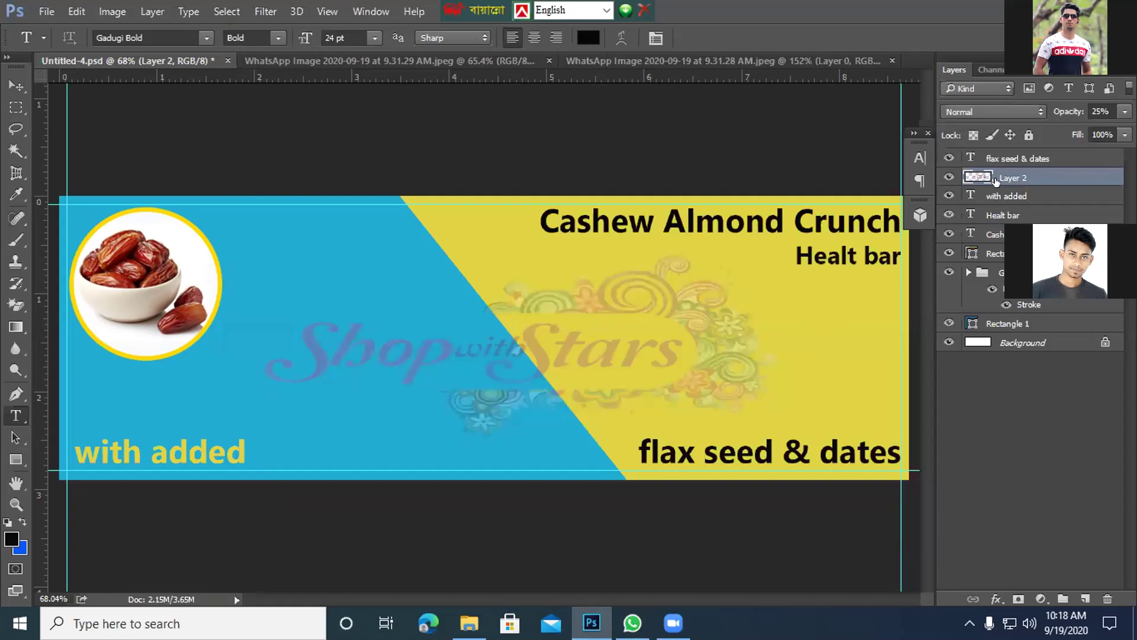
{"action": "key", "text": "Delete"}
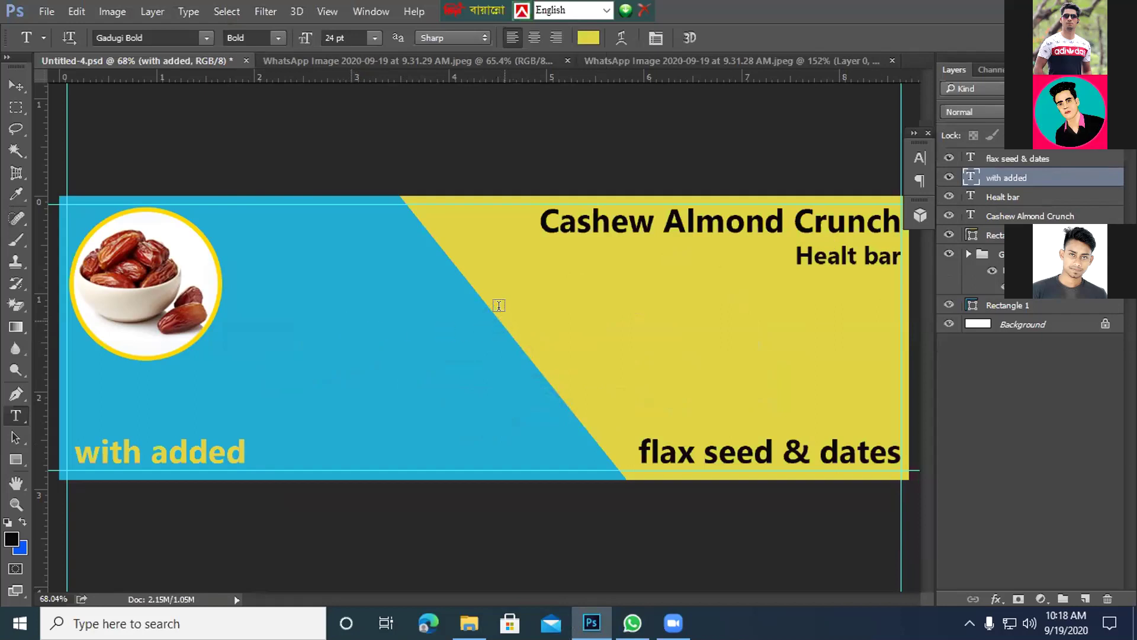
- Open the cashew sack picture "WhatsApp Image 2020-09-19 at 9.31.28 AM (1)" from the Day 19 folder
{"action": "left_click", "coordinate": [46, 11]}
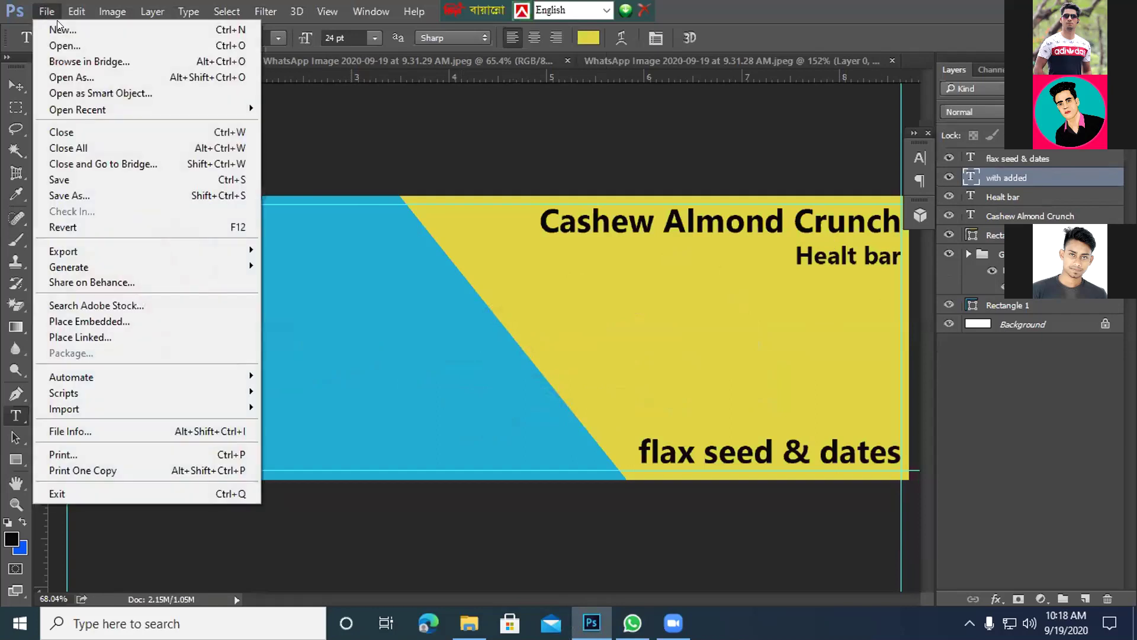
{"action": "left_click", "coordinate": [63, 45]}
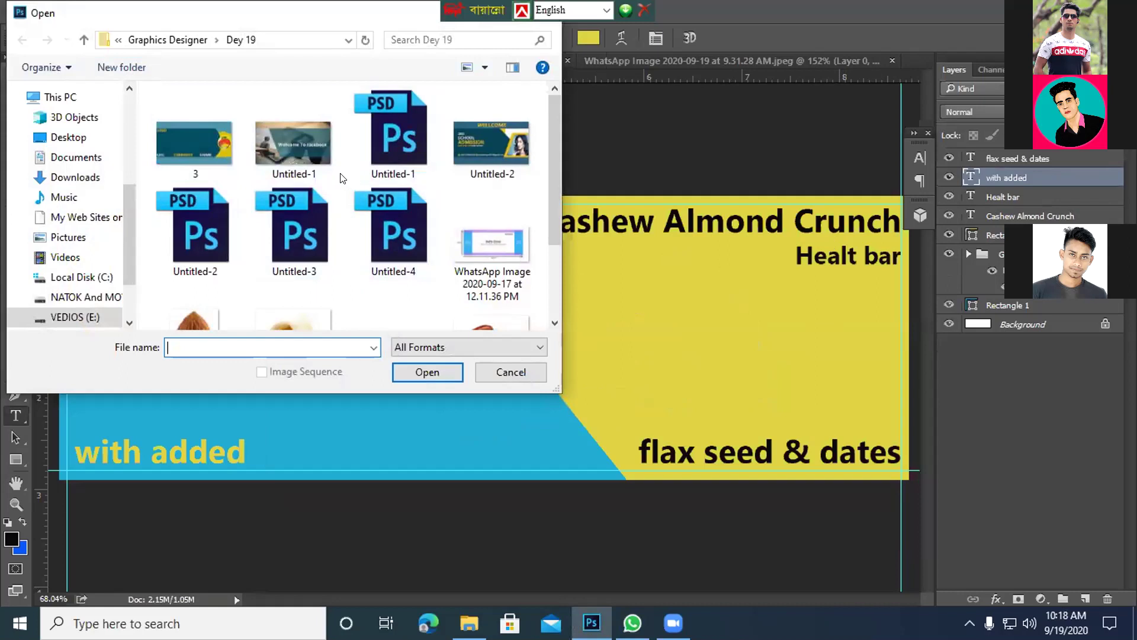
{"action": "scroll", "coordinate": [346, 180], "scroll_direction": "down", "scroll_amount": 1}
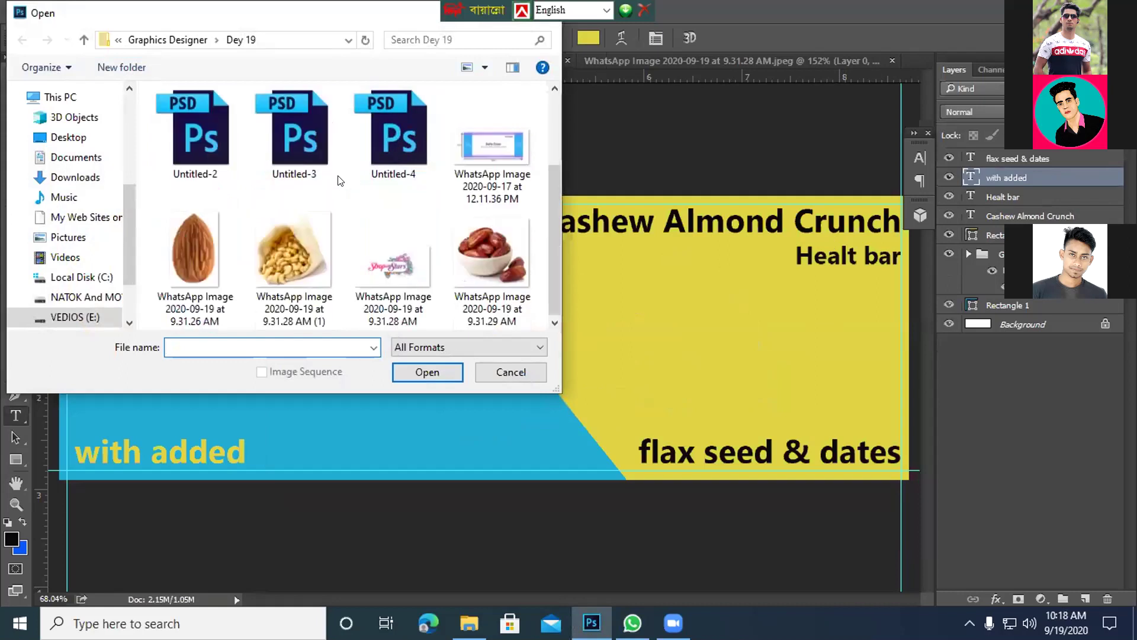
{"action": "left_click", "coordinate": [308, 248]}
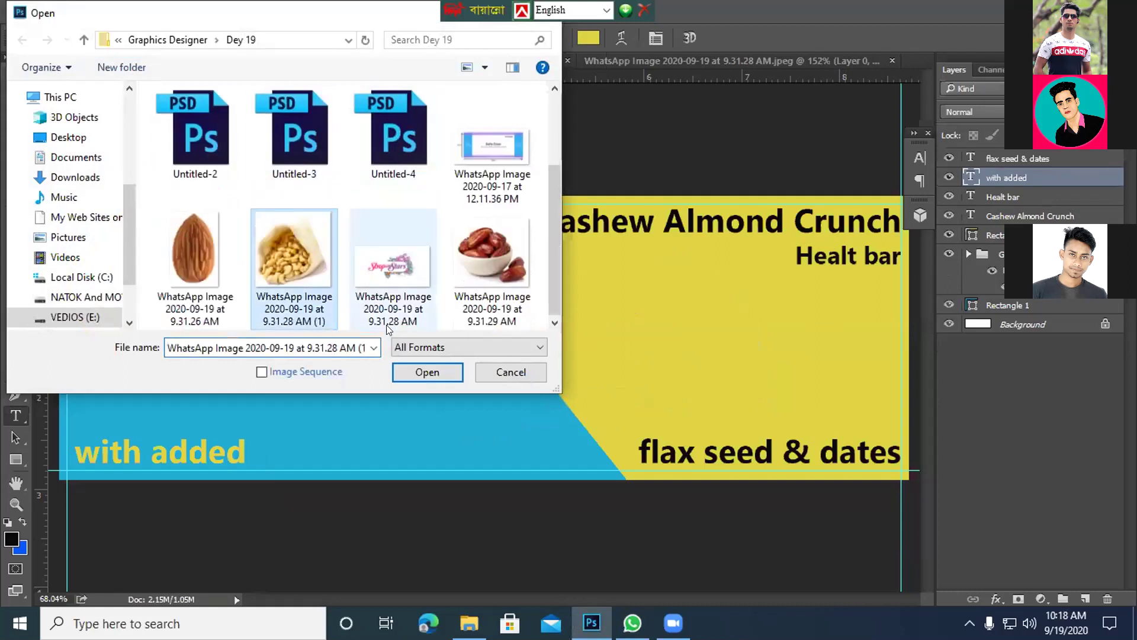
{"action": "left_click", "coordinate": [415, 371]}
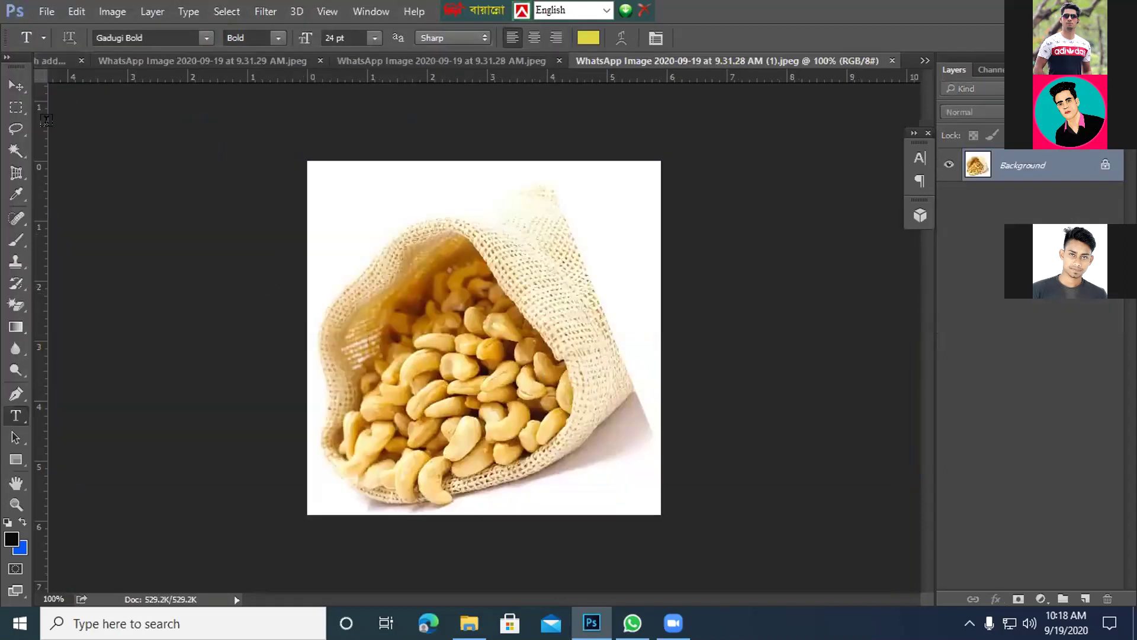
- Select nearly the entire cashew picture with a rectangular marquee and activate the eraser tool
{"action": "left_click", "coordinate": [15, 107]}
{"action": "left_click_drag", "start_coordinate": [303, 165], "coordinate": [661, 515]}
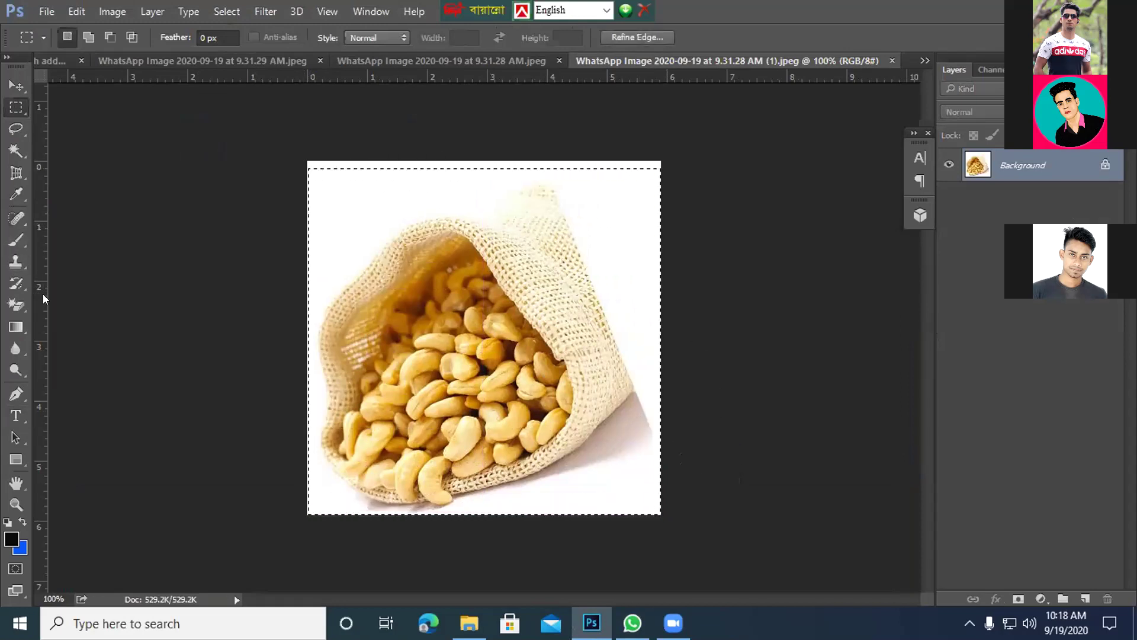
{"action": "left_click", "coordinate": [16, 304]}
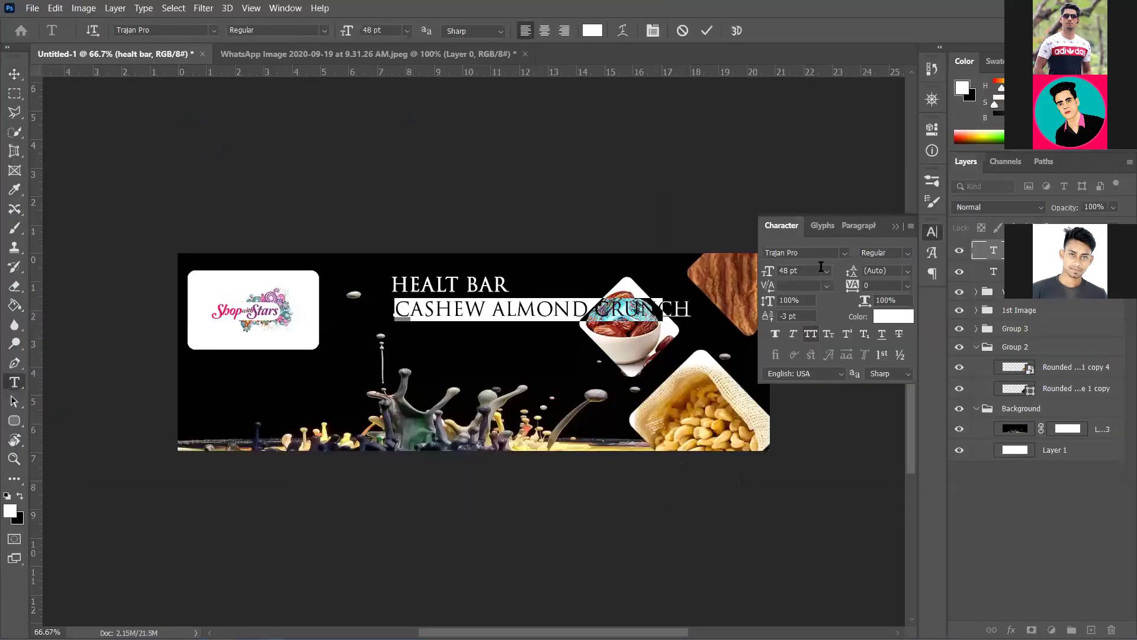
- Set the font size of the "Cashew Almond Crunch" text to 25 pt and commit the edit
{"action": "left_click", "coordinate": [827, 272]}
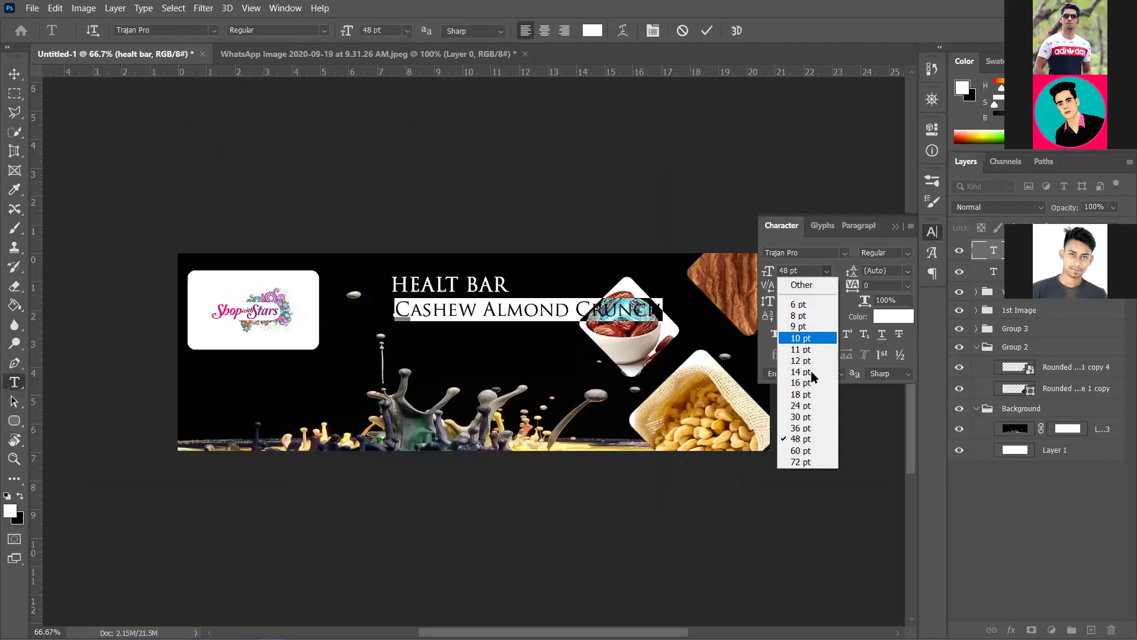
{"action": "left_click", "coordinate": [806, 338]}
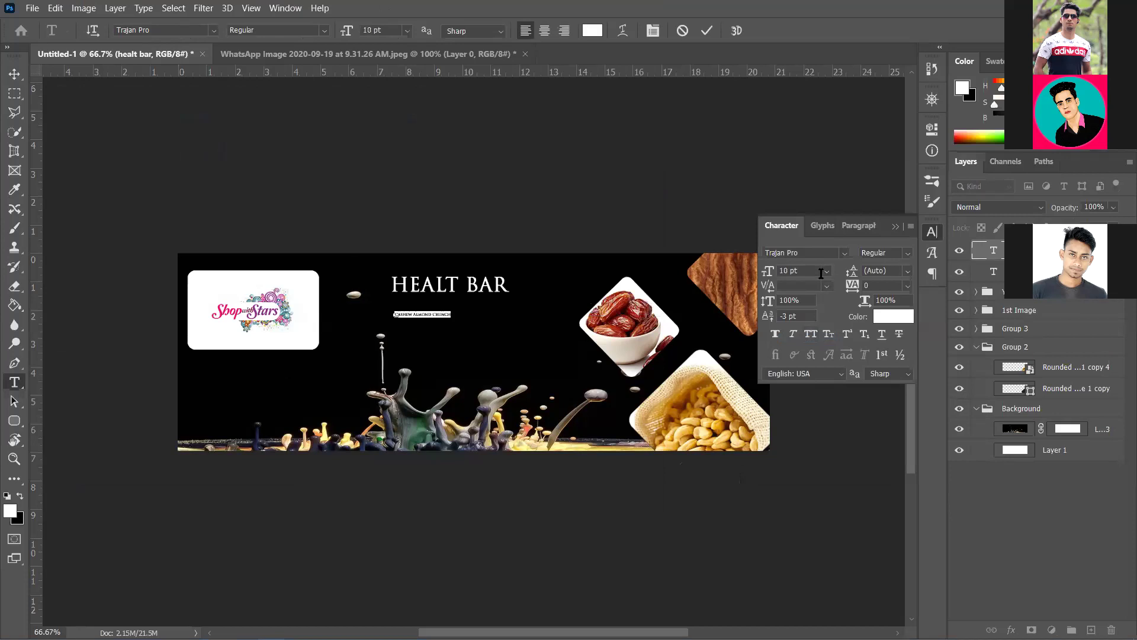
{"action": "left_click", "coordinate": [389, 30]}
{"action": "key", "text": "Up"}
{"action": "key", "text": "Up"}
{"action": "key", "text": "Up"}
{"action": "key", "text": "Up"}
{"action": "key", "text": "Up"}
{"action": "key", "text": "Up"}
{"action": "key", "text": "Up"}
{"action": "key", "text": "Up"}
{"action": "key", "text": "Up"}
{"action": "key", "text": "Up"}
{"action": "key", "text": "Up"}
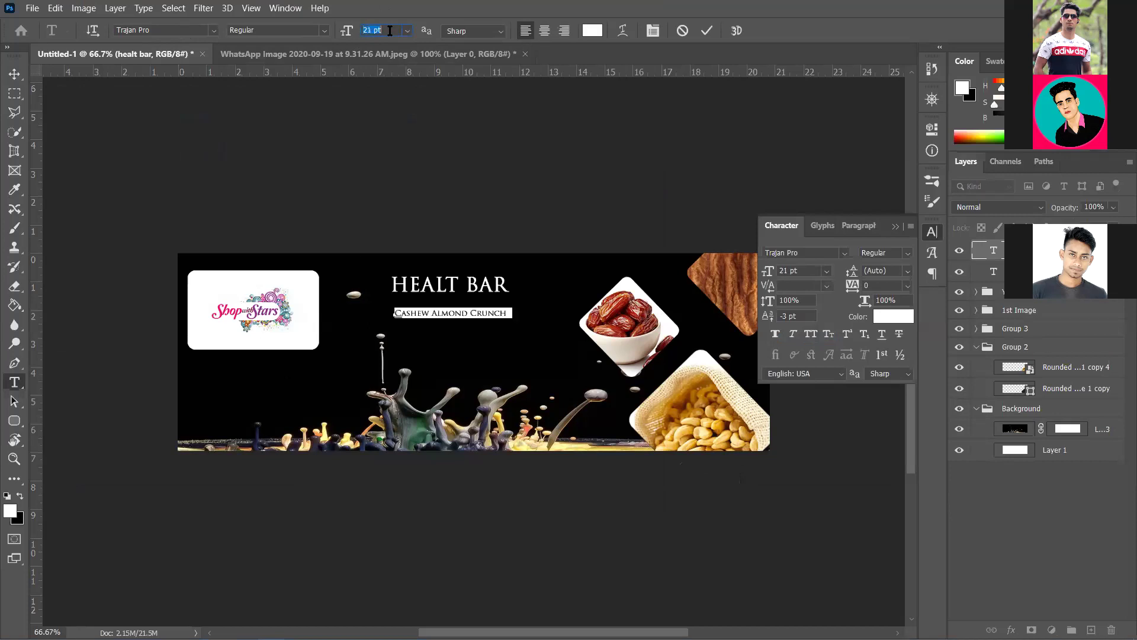
{"action": "key", "text": "Up"}
{"action": "key", "text": "Up"}
{"action": "key", "text": "Up"}
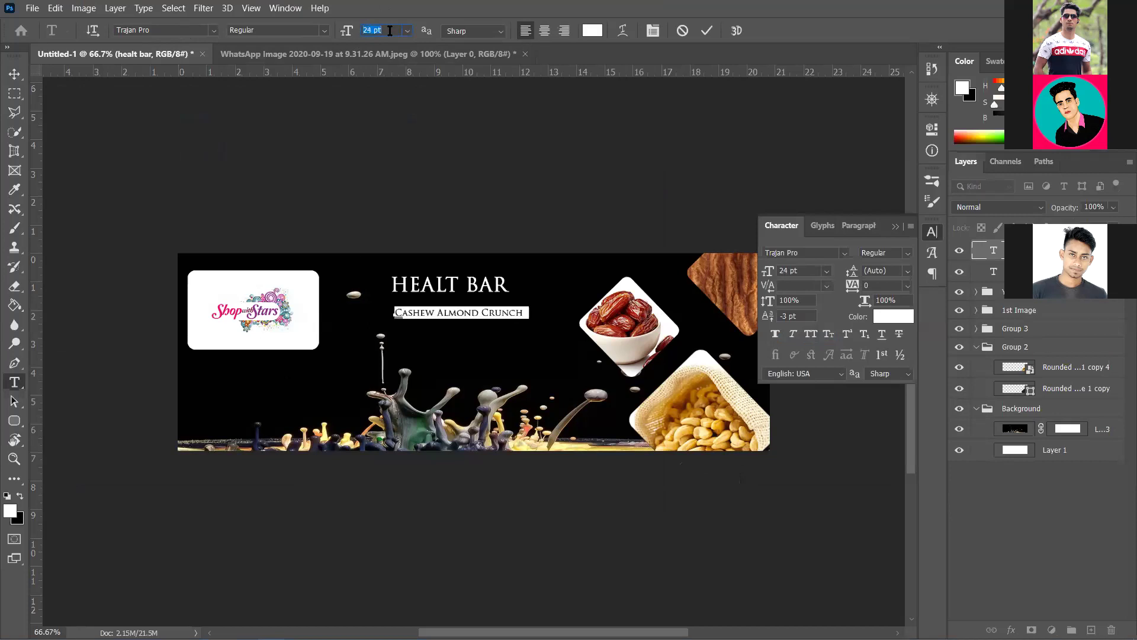
{"action": "key", "text": "Up"}
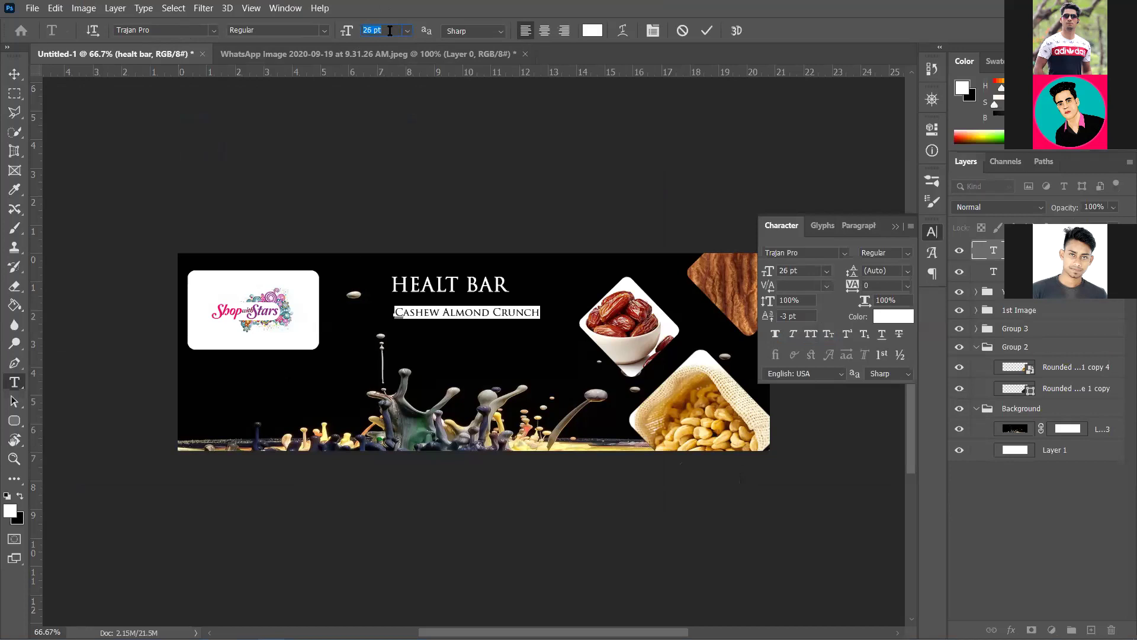
{"action": "key", "text": "Down"}
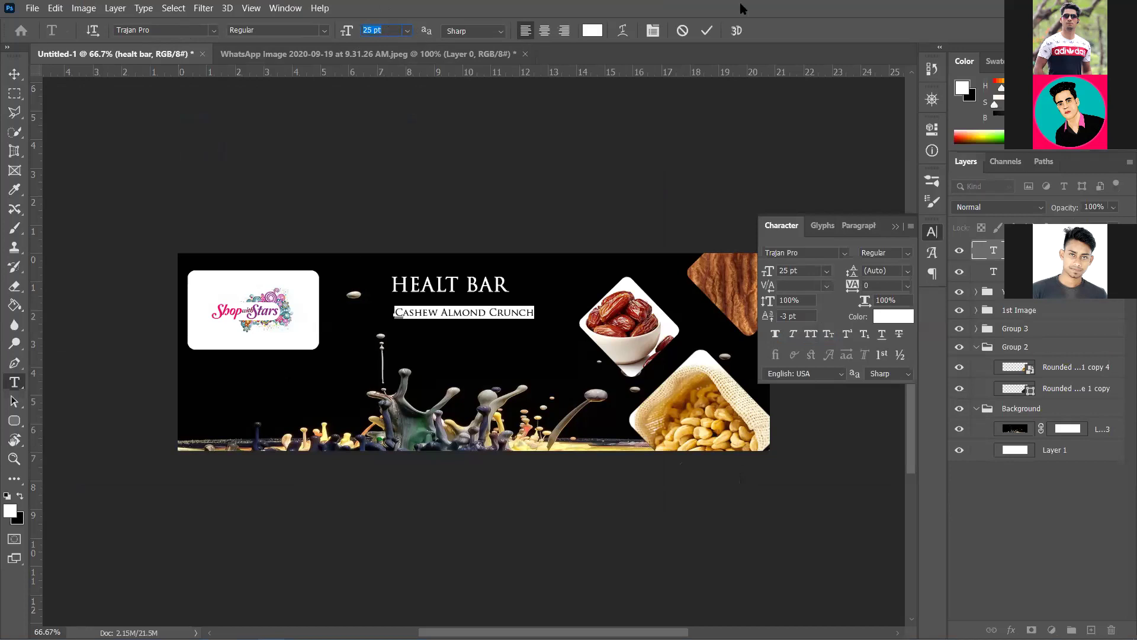
{"action": "left_click", "coordinate": [707, 30]}
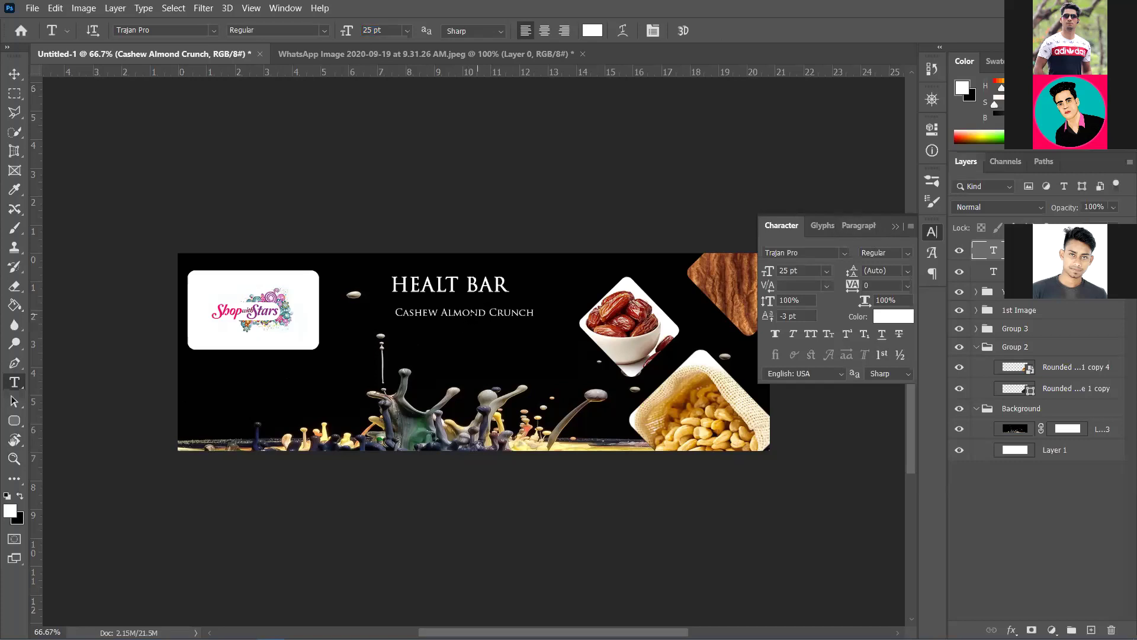
- Try brown, amber and sampled logo colours on the "Cashew Almond Crunch" text, ending with white (ffffff)
{"action": "triple_click", "coordinate": [471, 312]}
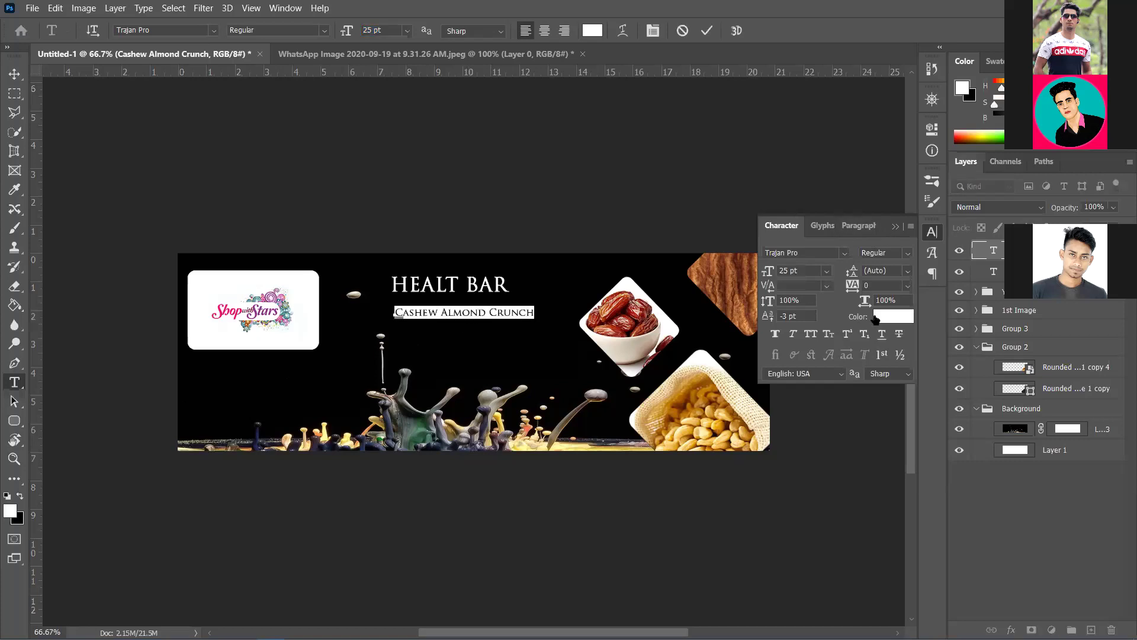
{"action": "left_click", "coordinate": [877, 318]}
{"action": "left_click", "coordinate": [936, 254]}
{"action": "left_click", "coordinate": [913, 170]}
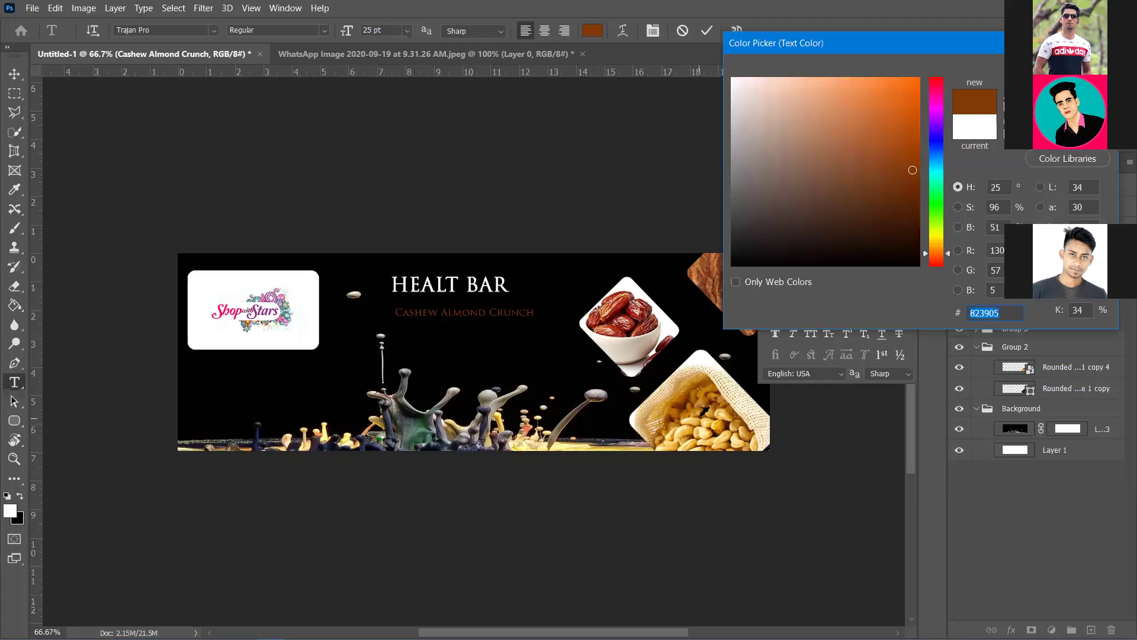
{"action": "left_click", "coordinate": [936, 247]}
{"action": "left_click", "coordinate": [913, 130]}
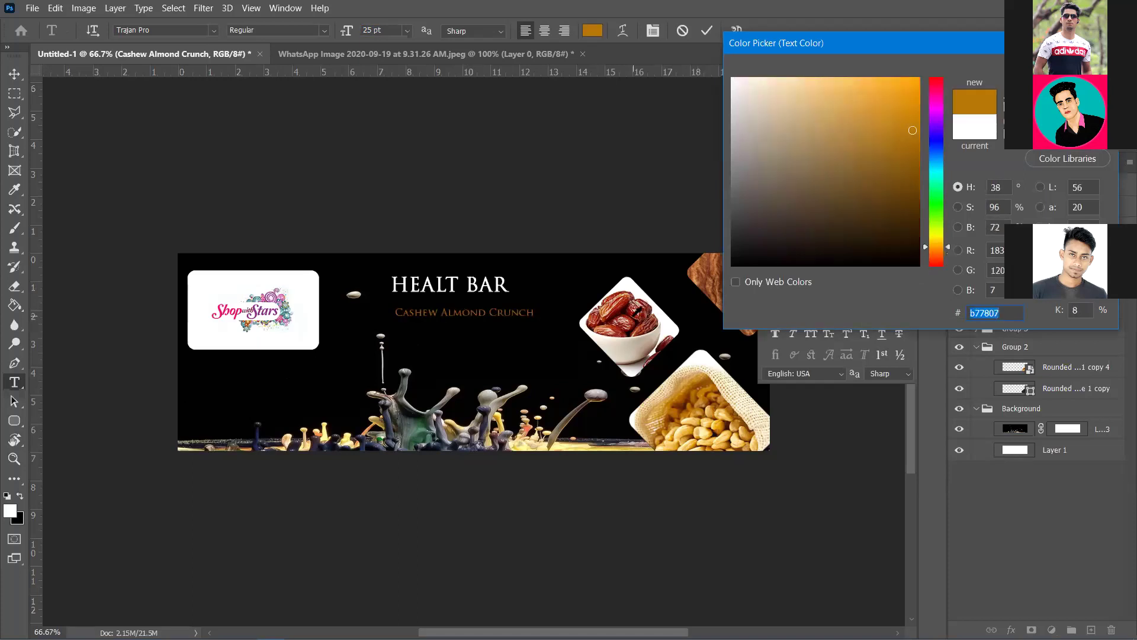
{"action": "left_click", "coordinate": [232, 283]}
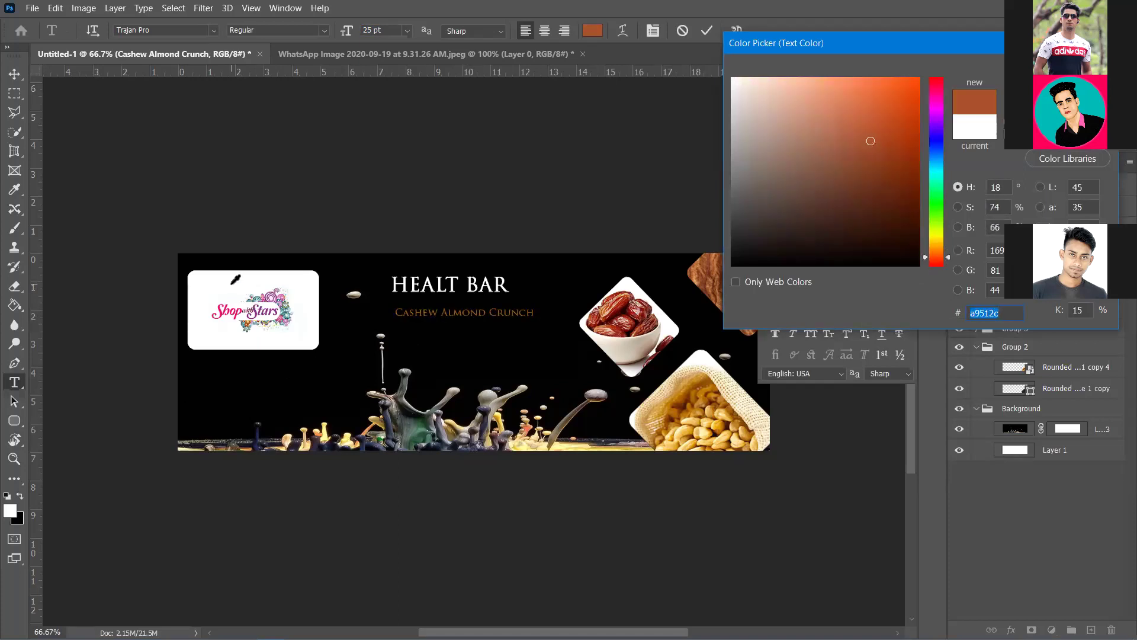
{"action": "left_click", "coordinate": [232, 284]}
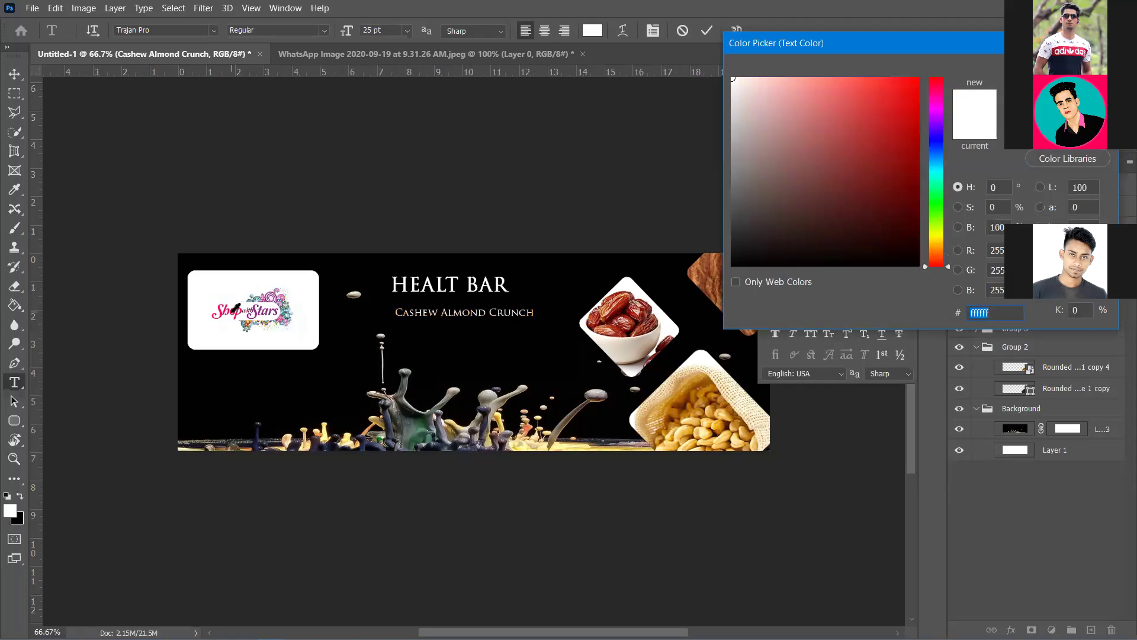
{"action": "left_click", "coordinate": [273, 297]}
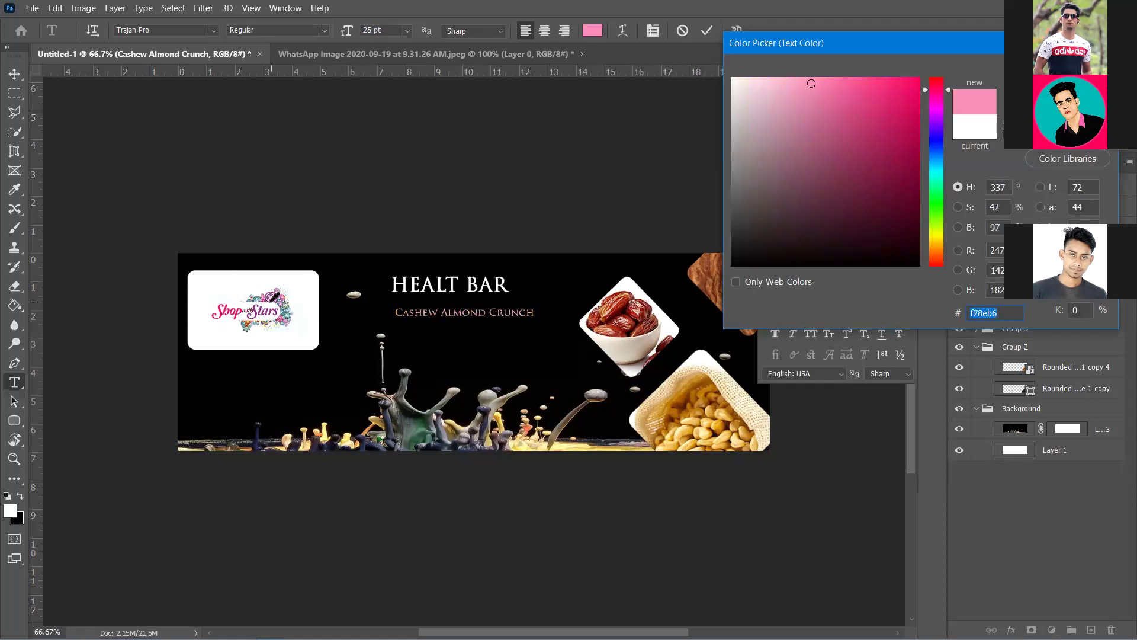
{"action": "left_click", "coordinate": [267, 301]}
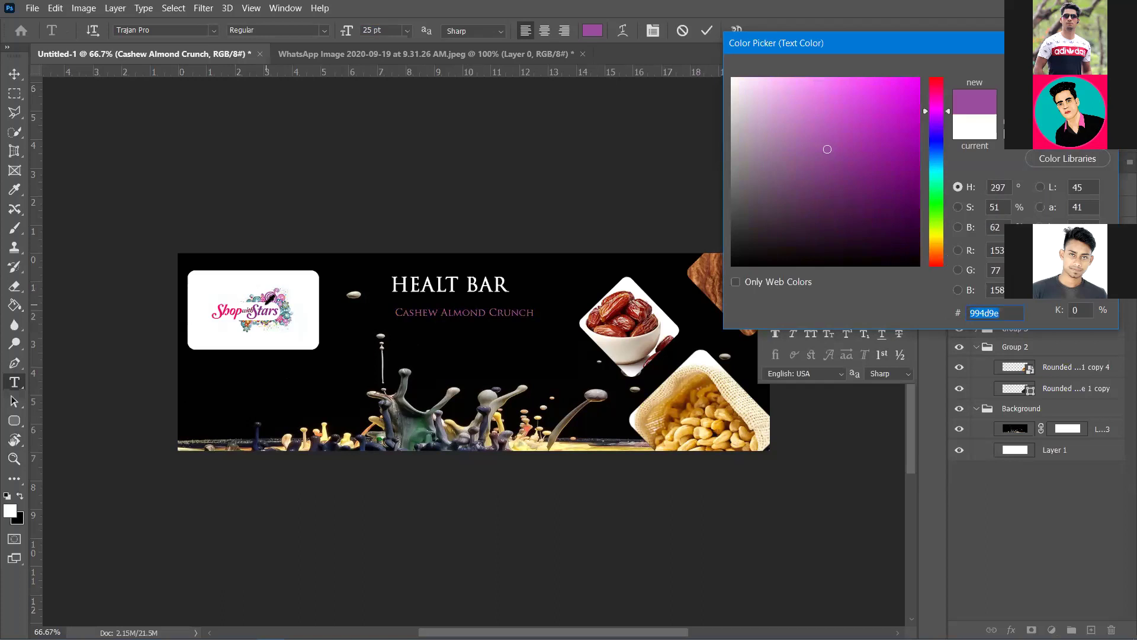
{"action": "left_click", "coordinate": [247, 282]}
{"action": "left_click", "coordinate": [923, 261]}
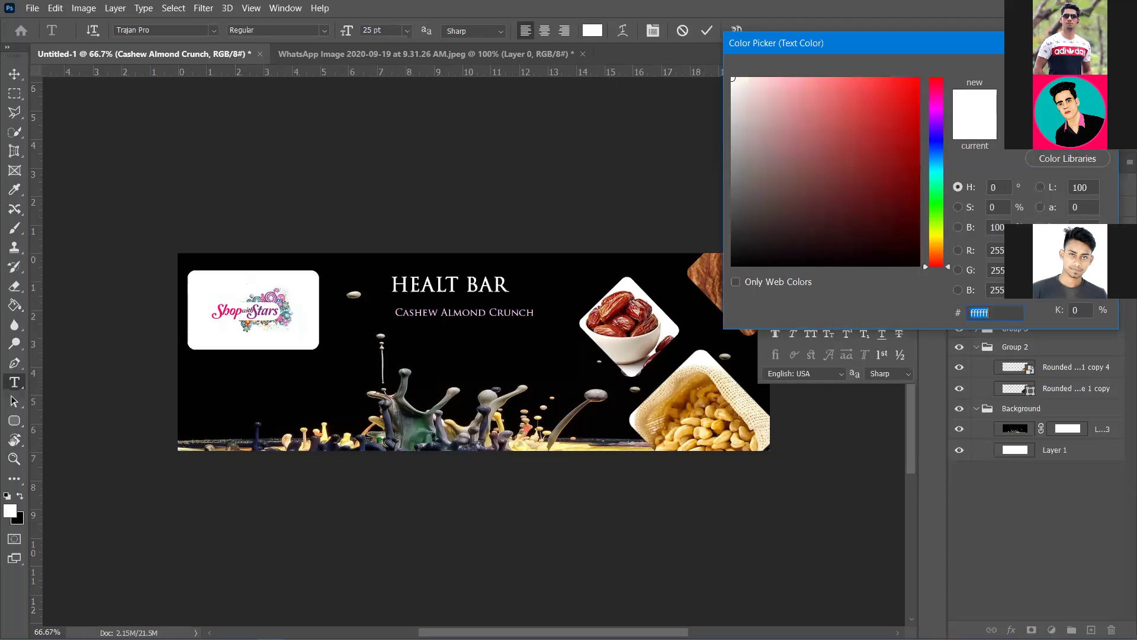
{"action": "key", "text": "Return"}
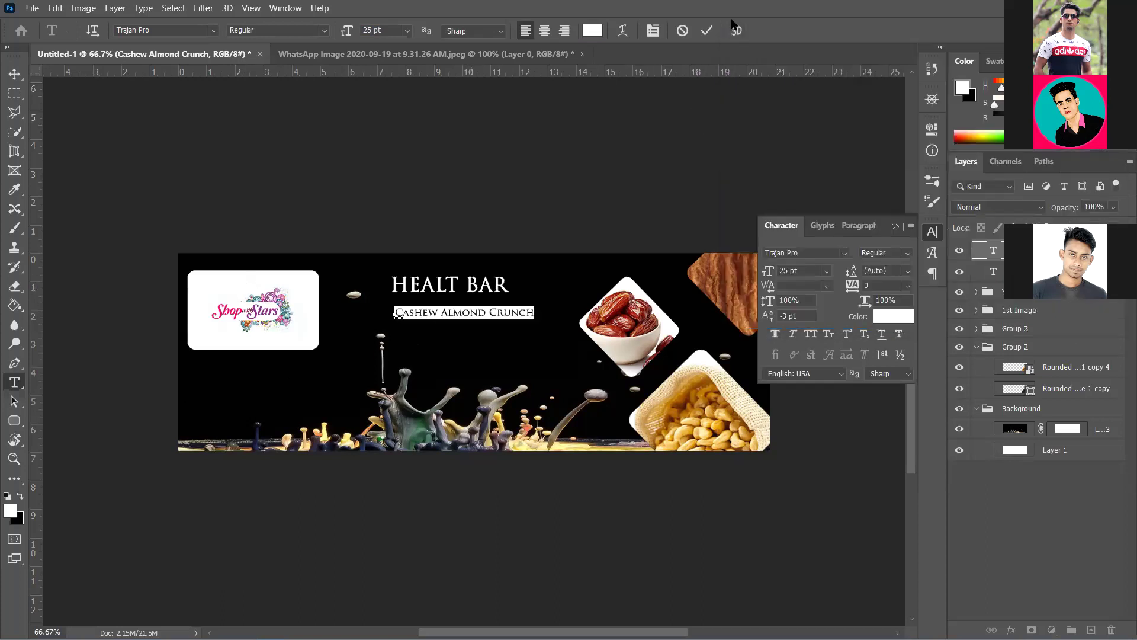
{"action": "left_click", "coordinate": [541, 213]}
- Select the whole "HEALT BAR" heading and try a golden text colour (edbf57)
{"action": "left_click", "coordinate": [435, 285]}
{"action": "triple_click", "coordinate": [435, 286]}
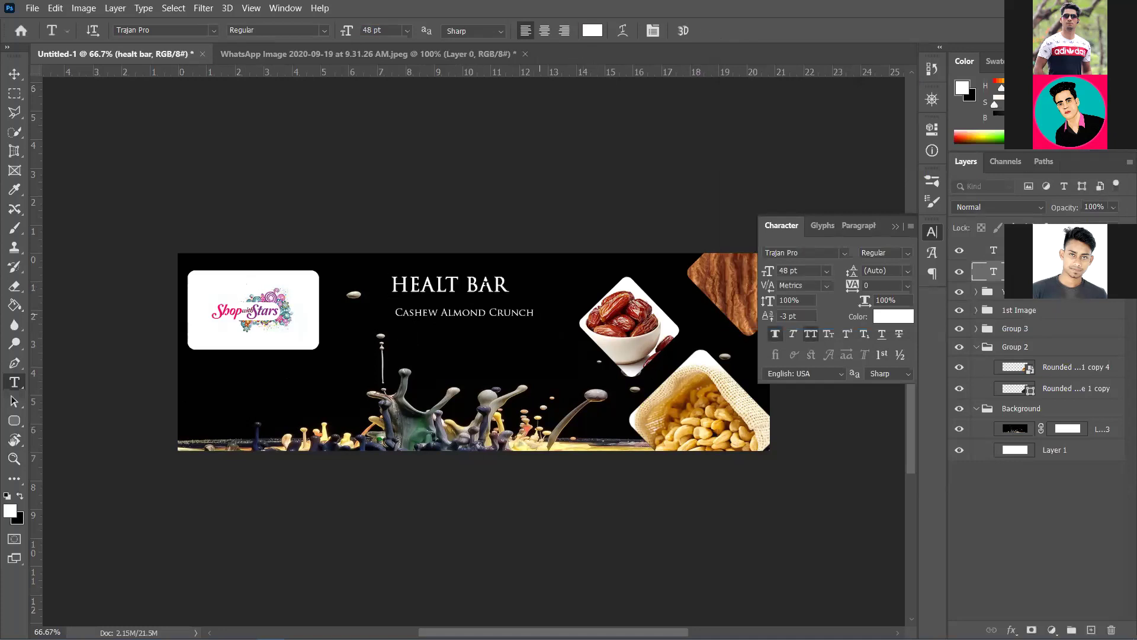
{"action": "double_click", "coordinate": [485, 285]}
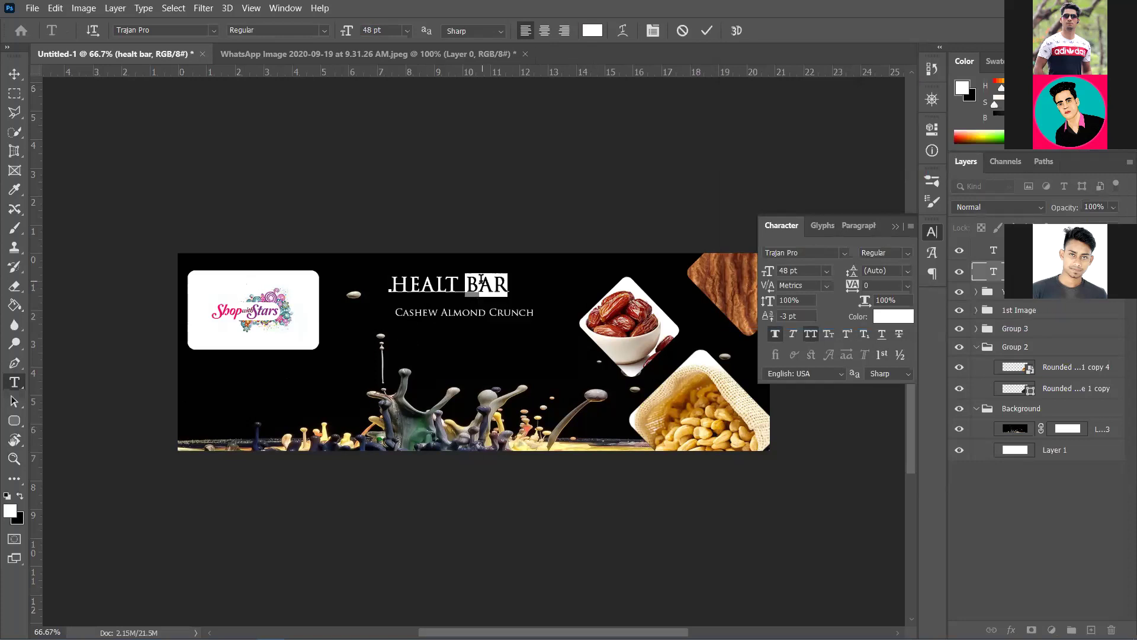
{"action": "left_click_drag", "start_coordinate": [472, 290], "coordinate": [394, 290]}
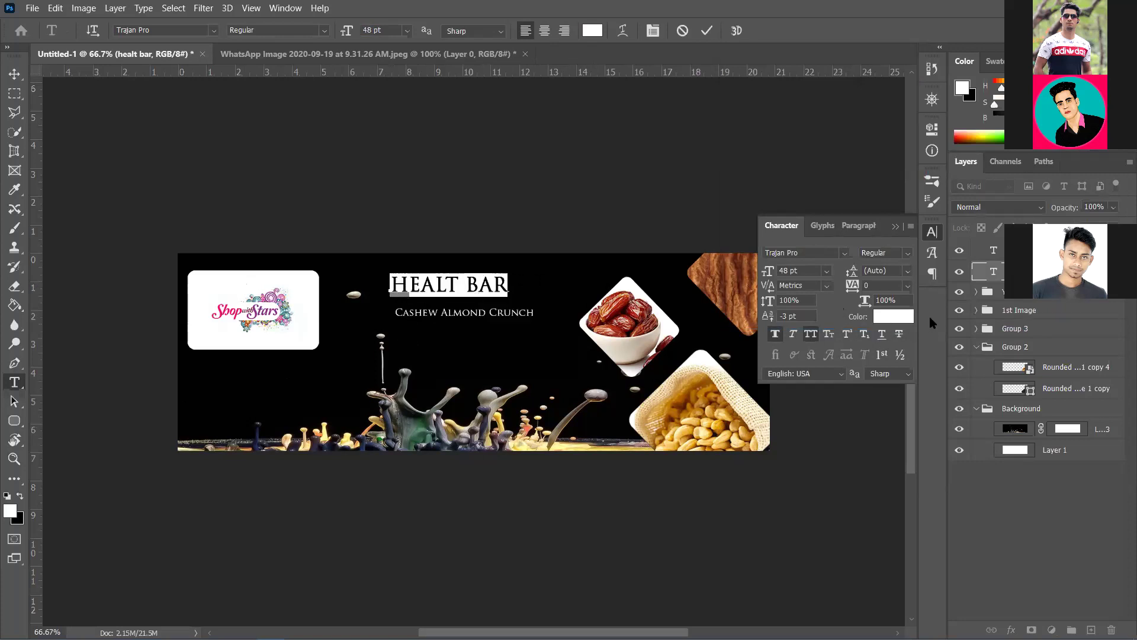
{"action": "left_click", "coordinate": [889, 316]}
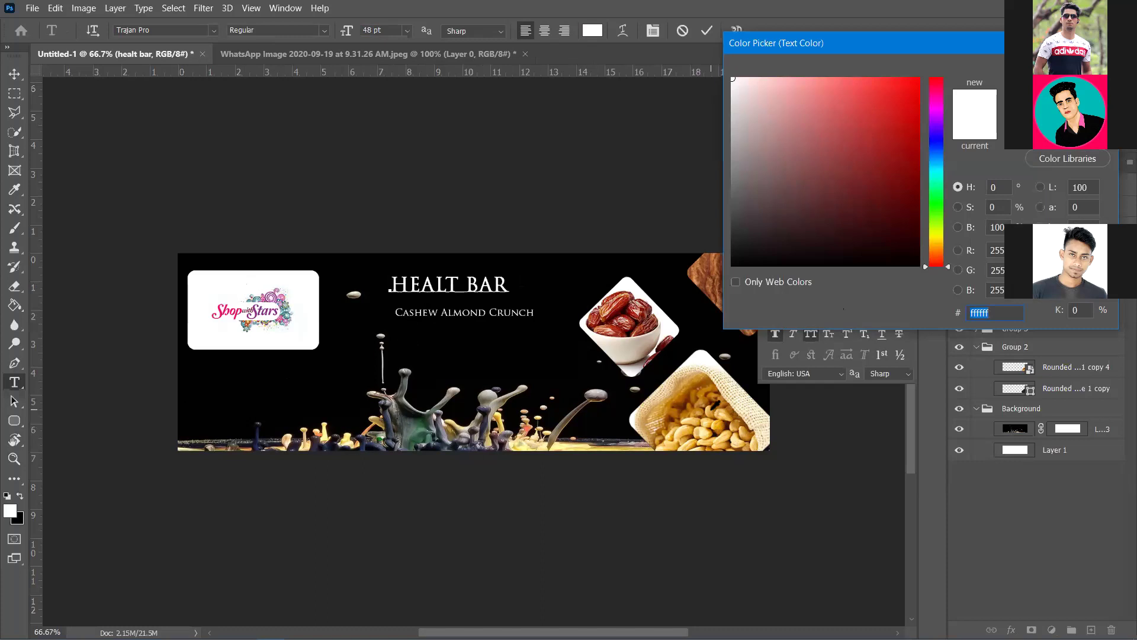
{"action": "type", "text": "d09e37"}
{"action": "left_click", "coordinate": [851, 90]}
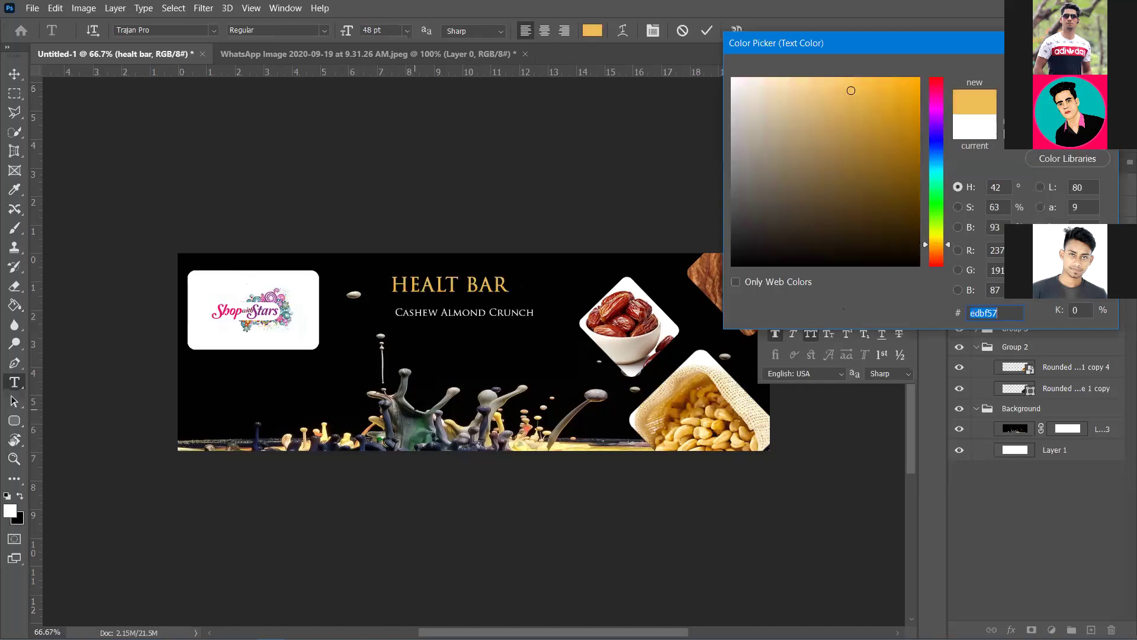
- Try grey-green (60746d), orange-red (b8380e), brown (8e4a28) and navy (001030) on the heading text
{"action": "left_click", "coordinate": [936, 183]}
{"action": "left_click", "coordinate": [763, 180]}
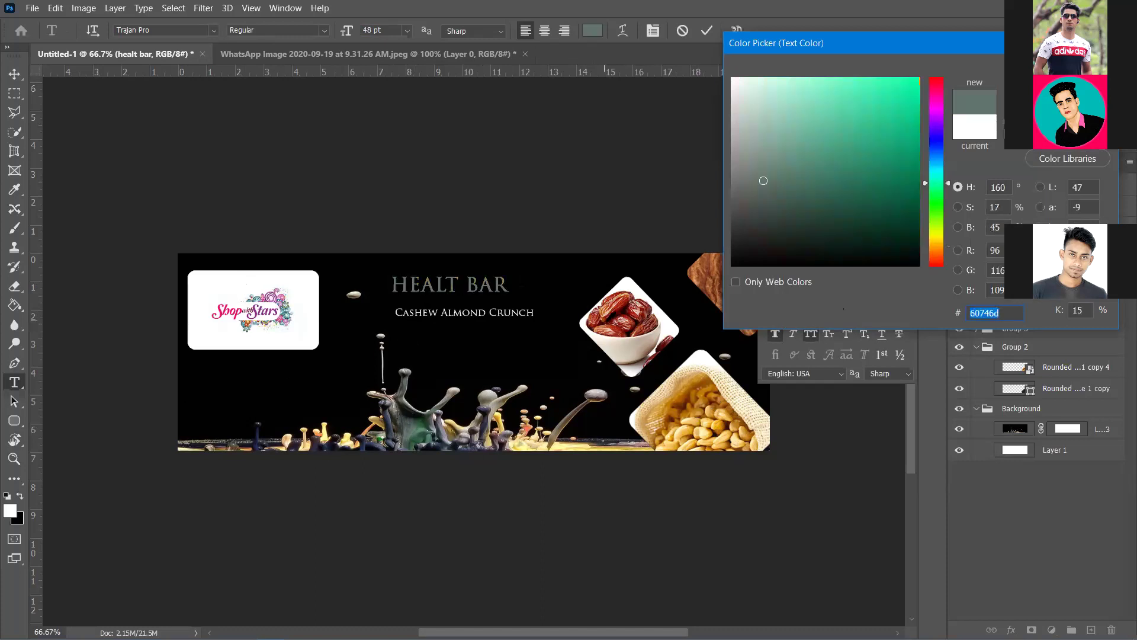
{"action": "left_click", "coordinate": [936, 259]}
{"action": "left_click", "coordinate": [905, 130]}
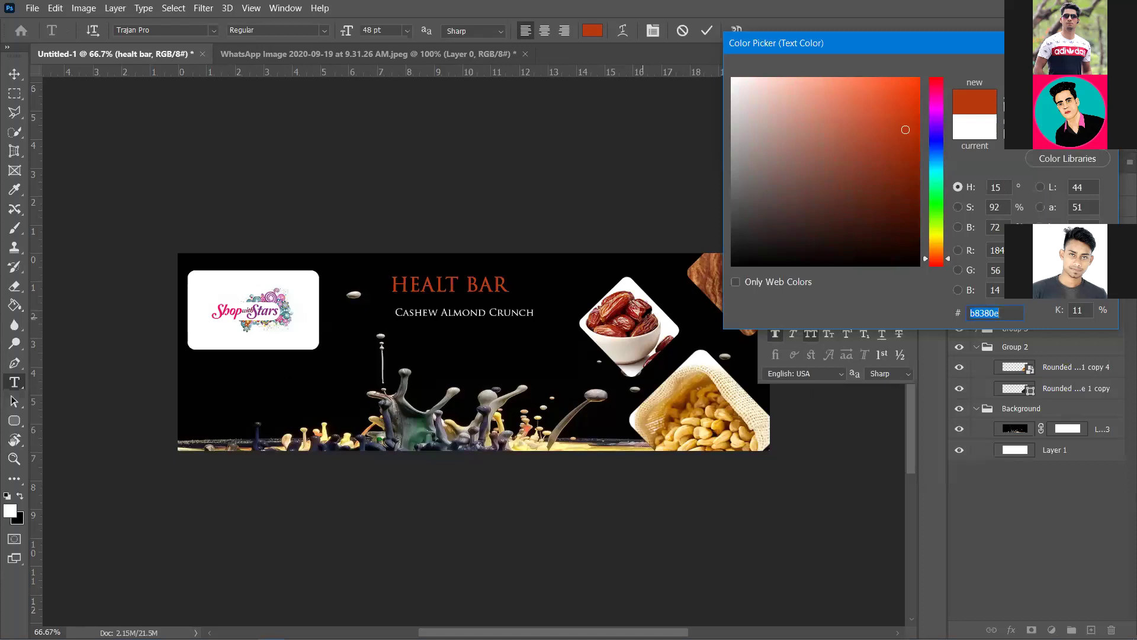
{"action": "left_click", "coordinate": [713, 274]}
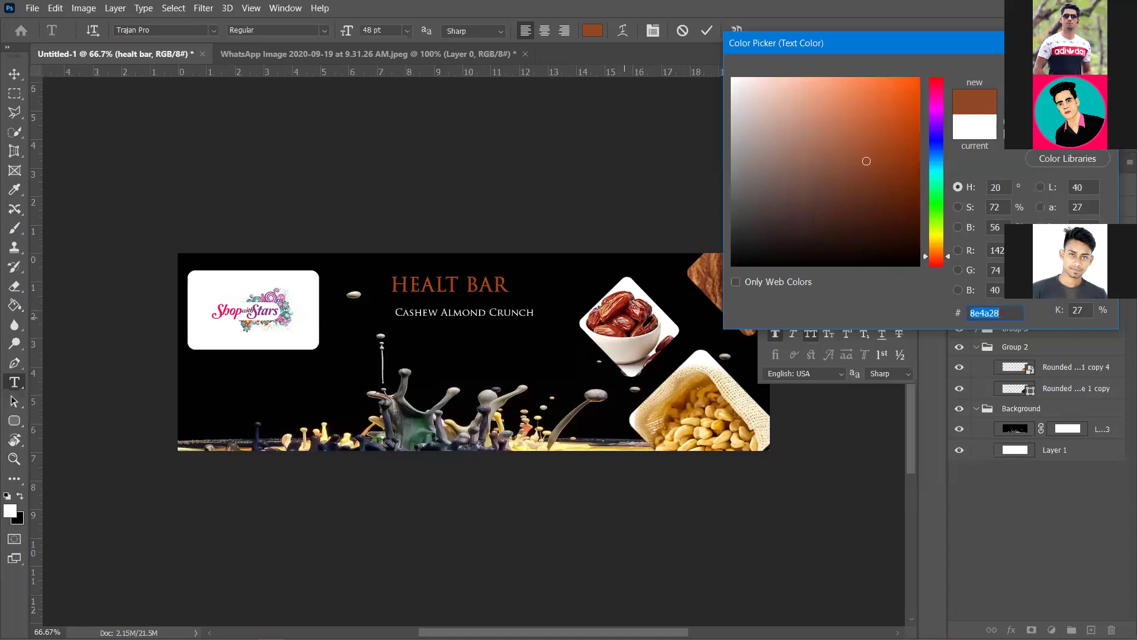
{"action": "left_click", "coordinate": [936, 265]}
{"action": "mouse_move", "coordinate": [866, 161]}
{"action": "left_mouse_down"}
{"action": "mouse_move", "coordinate": [880, 159]}
{"action": "mouse_move", "coordinate": [895, 201]}
{"action": "mouse_move", "coordinate": [922, 226]}
{"action": "mouse_move", "coordinate": [947, 229]}
{"action": "left_mouse_up"}
{"action": "left_click", "coordinate": [932, 223]}
{"action": "left_click", "coordinate": [895, 197]}
{"action": "type", "text": "001030"}
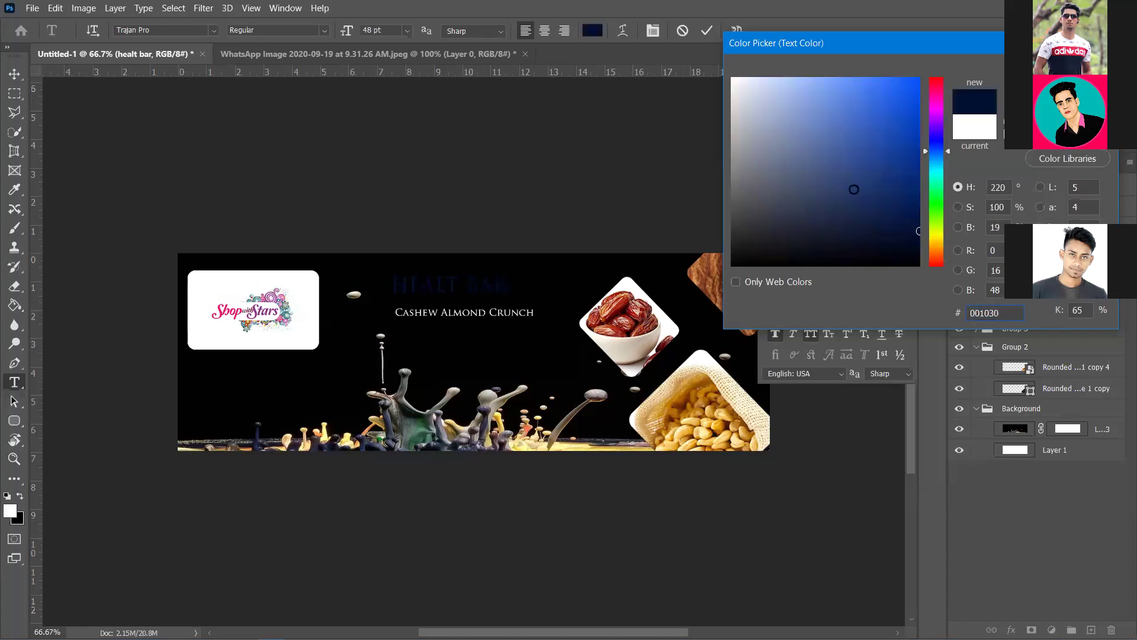
- Set the heading's text colour to yellow (eeeb12) and commit the edit
{"action": "left_click", "coordinate": [936, 236]}
{"action": "left_click_drag", "start_coordinate": [918, 231], "coordinate": [906, 90]}
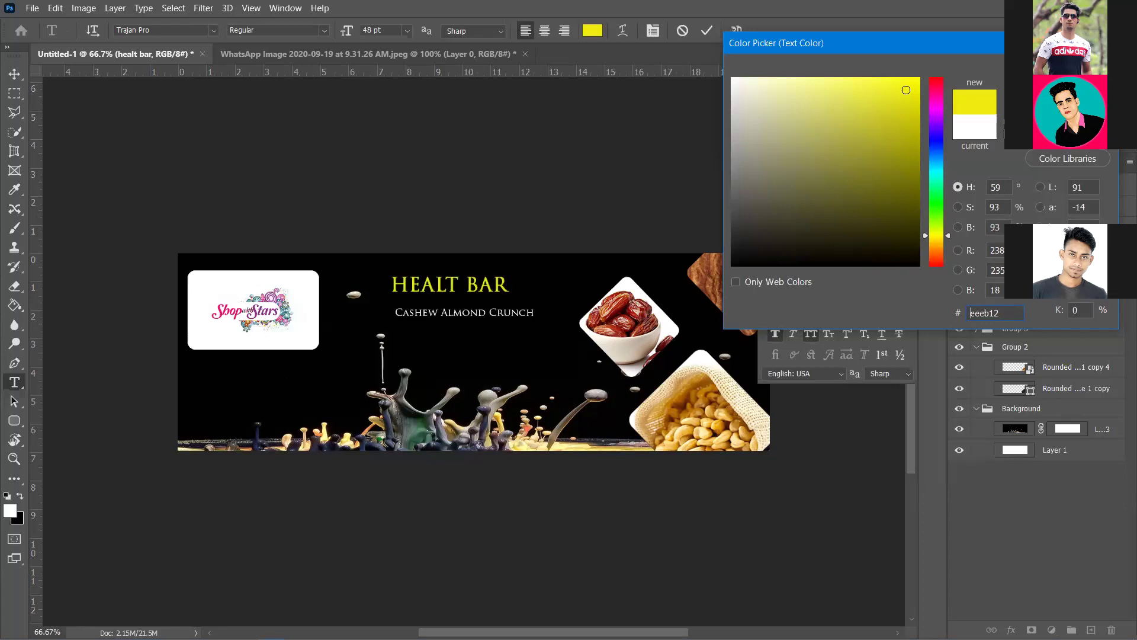
{"action": "key", "text": "Return"}
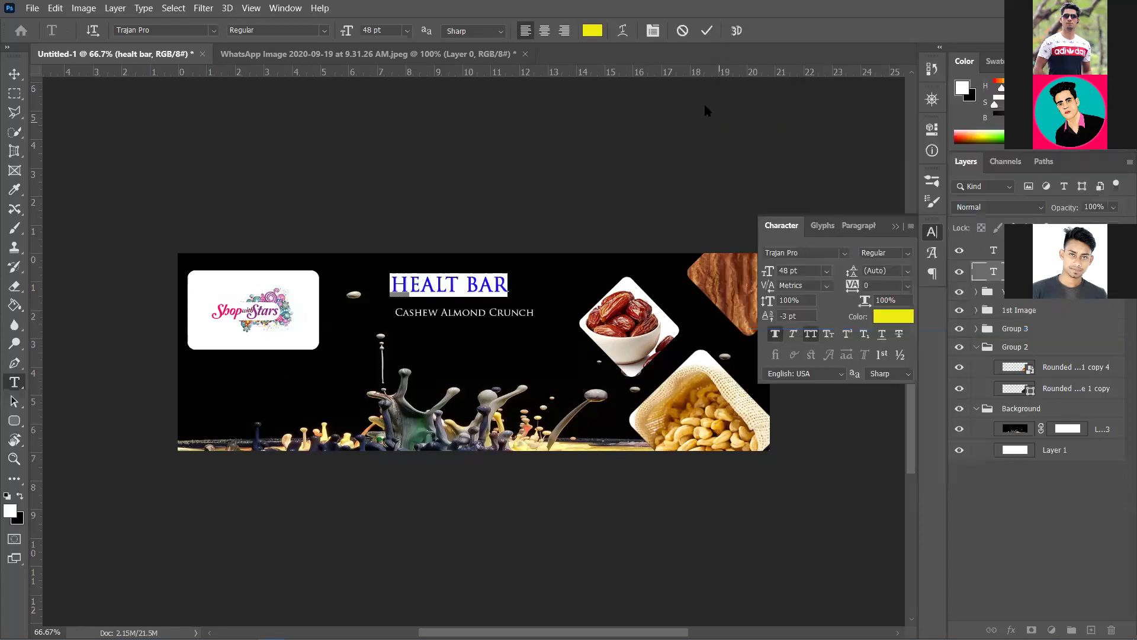
{"action": "left_click", "coordinate": [706, 30]}
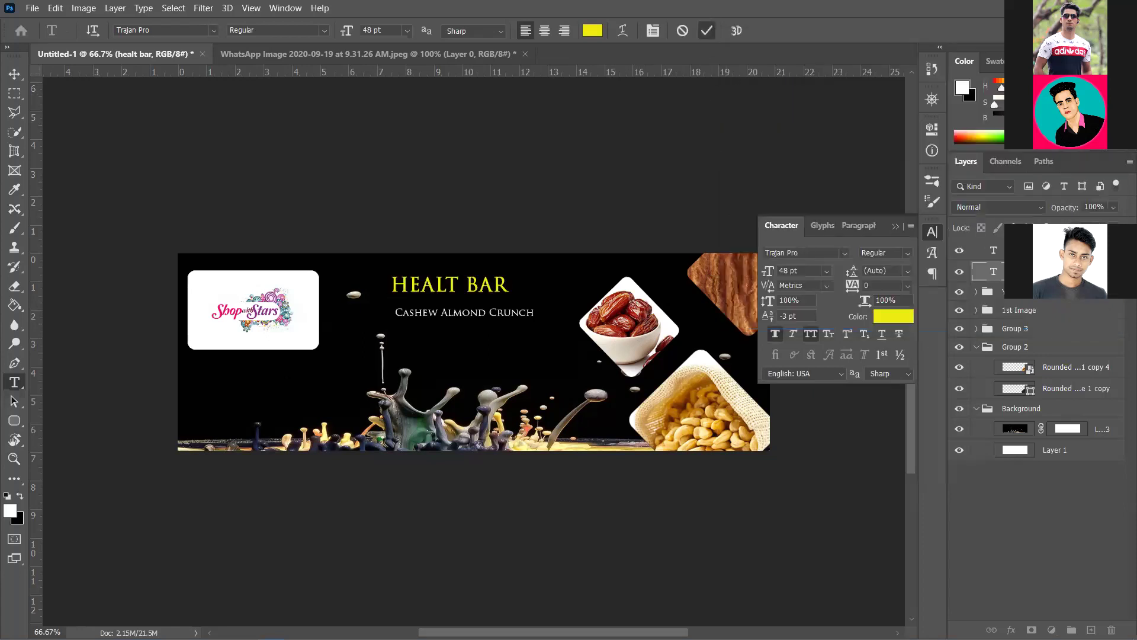
- Move "Cashew Almond Crunch" closer beneath the heading and align both texts to a new vertical guide at about 7 in
{"action": "key", "text": "v"}
{"action": "left_click_drag", "start_coordinate": [401, 312], "coordinate": [395, 300]}
{"action": "left_click_drag", "start_coordinate": [452, 294], "coordinate": [453, 299]}
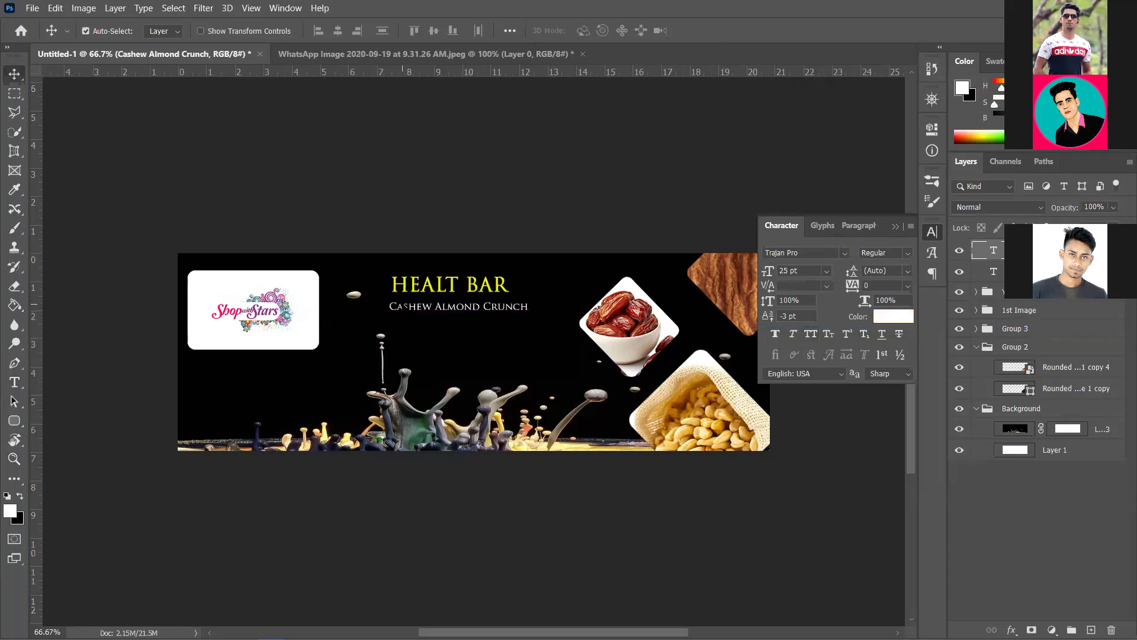
{"action": "left_click_drag", "start_coordinate": [37, 362], "coordinate": [380, 323]}
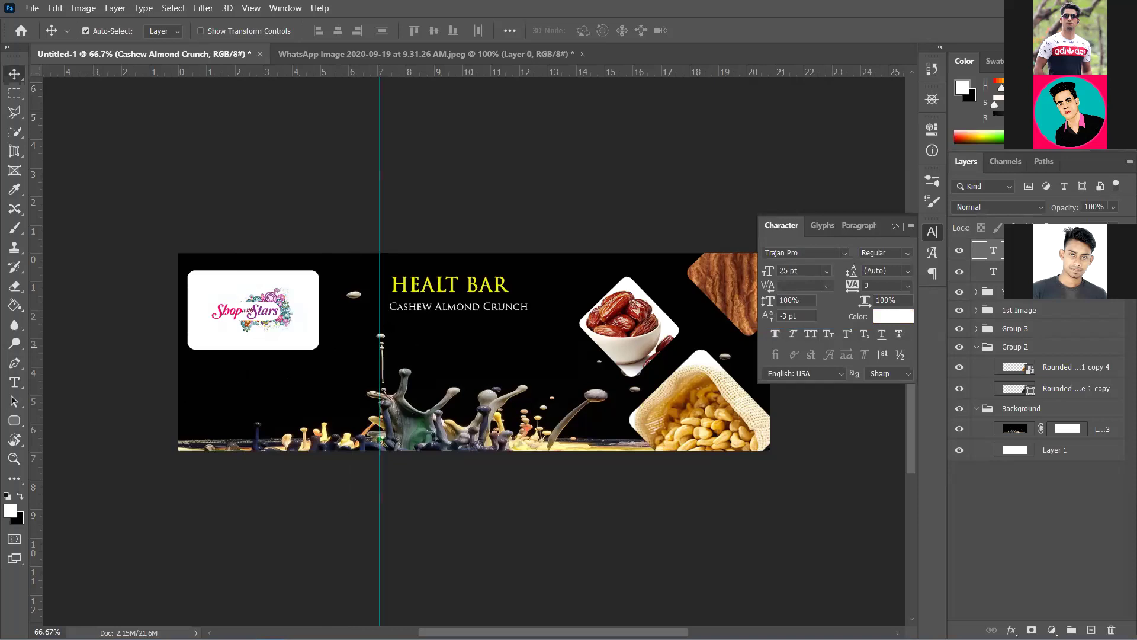
{"action": "left_click_drag", "start_coordinate": [414, 284], "coordinate": [405, 277]}
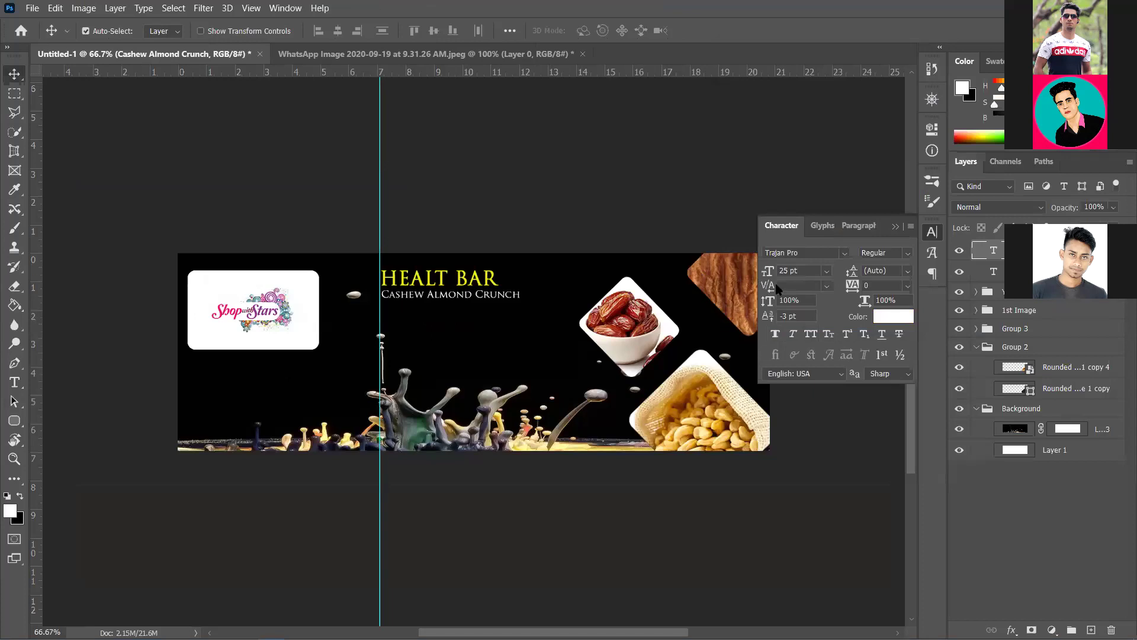
{"action": "left_click", "coordinate": [894, 226]}
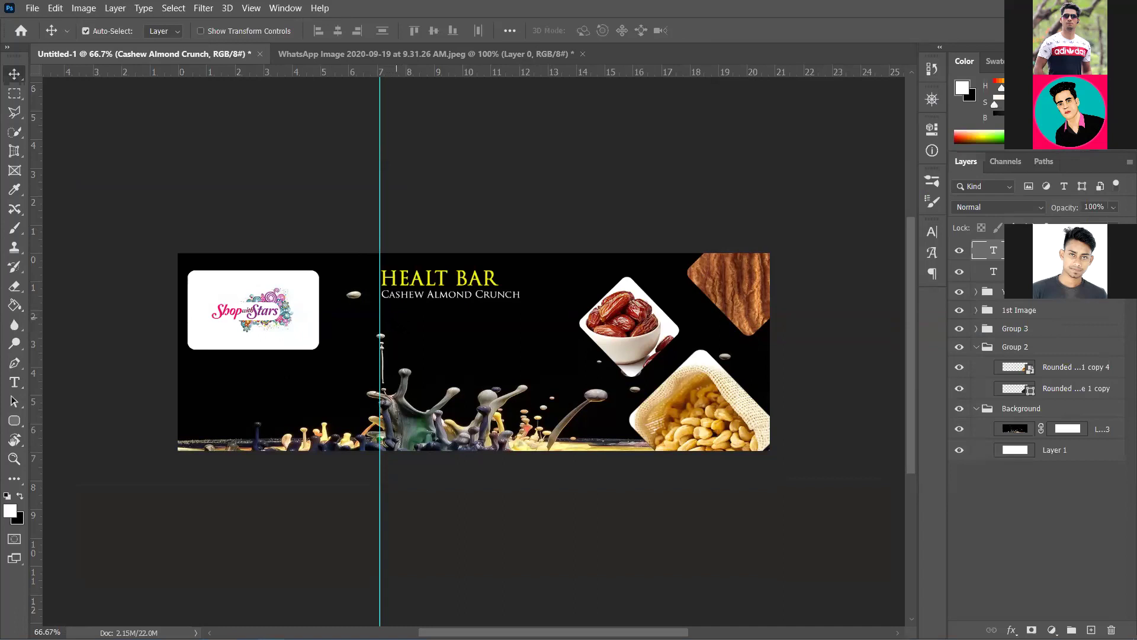
- Add a two-line text "with added flax seed & dates" below the "Cashew Almond Crunch" line and commit it
{"action": "key", "text": "t"}
{"action": "left_click", "coordinate": [382, 330]}
{"action": "type", "text": "WITH ADDED"}
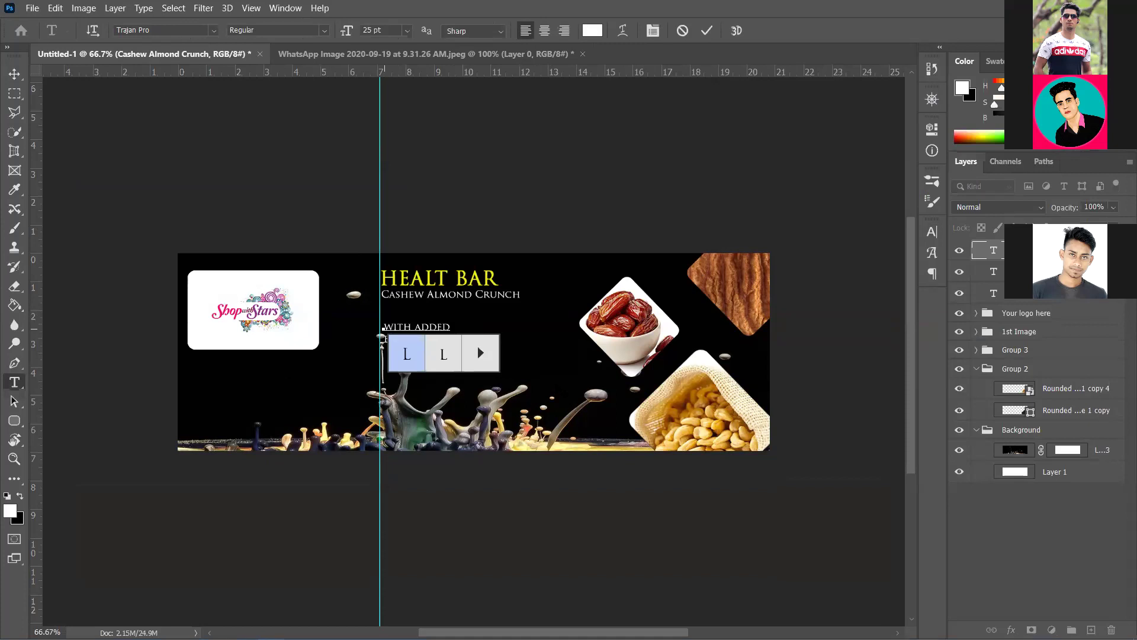
{"action": "left_click", "coordinate": [706, 30]}
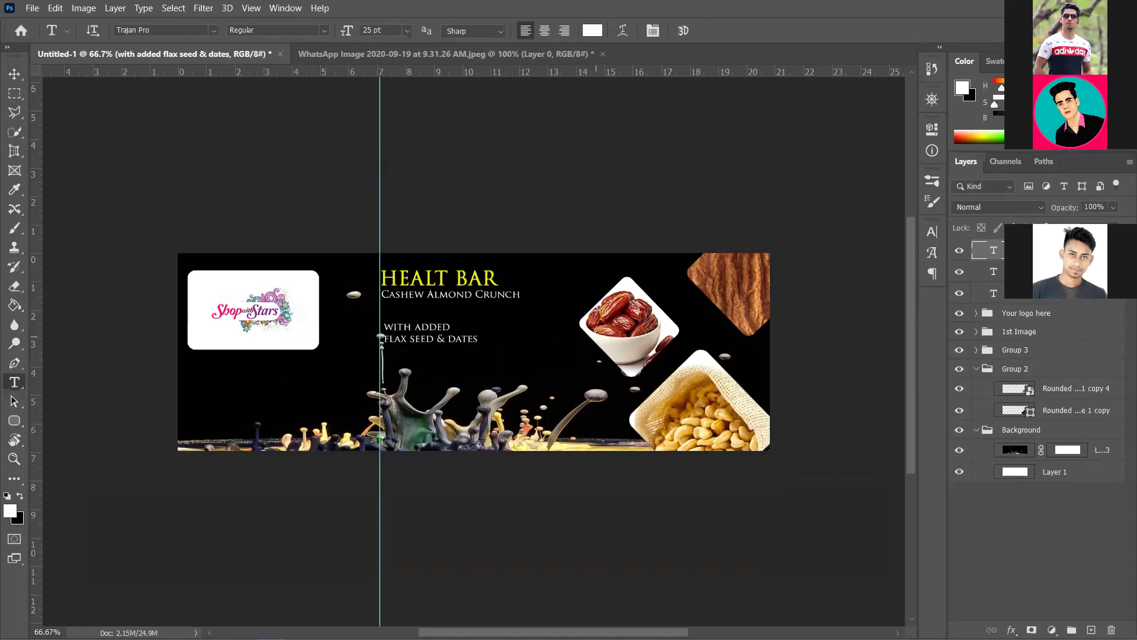
- Move the "Cashew Almond Crunch" text down to widen the gap below the heading
{"action": "left_click", "coordinate": [15, 75]}
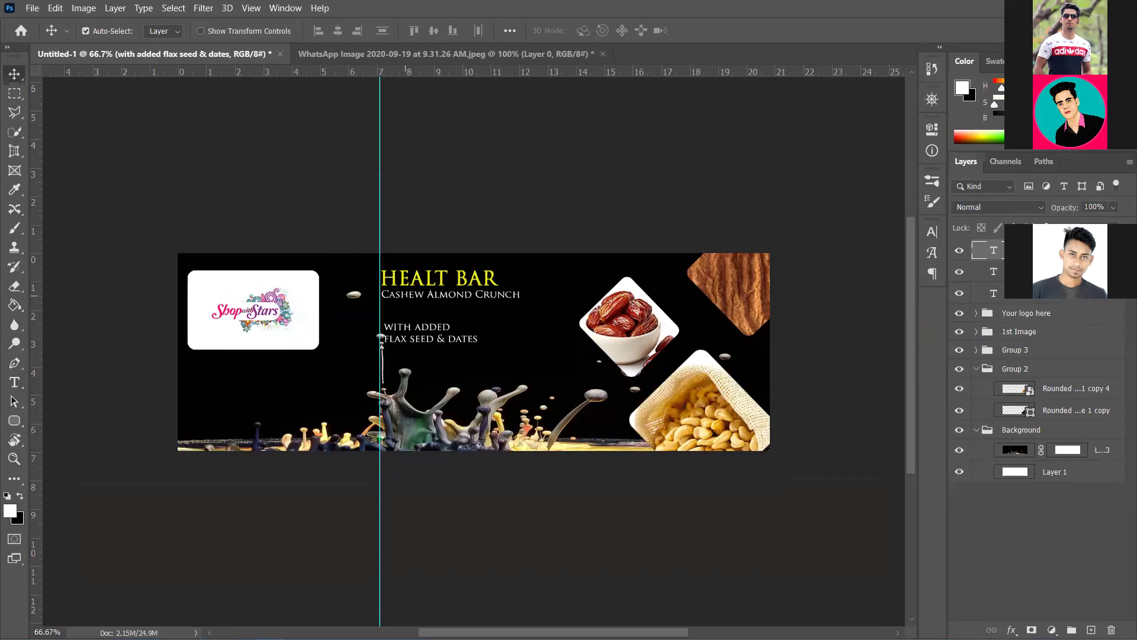
{"action": "left_click", "coordinate": [381, 341]}
{"action": "left_click_drag", "start_coordinate": [416, 268], "coordinate": [417, 280]}
- Set the "HEALT BAR" heading's font size to 60 pt and commit the edit
{"action": "double_click", "coordinate": [416, 278]}
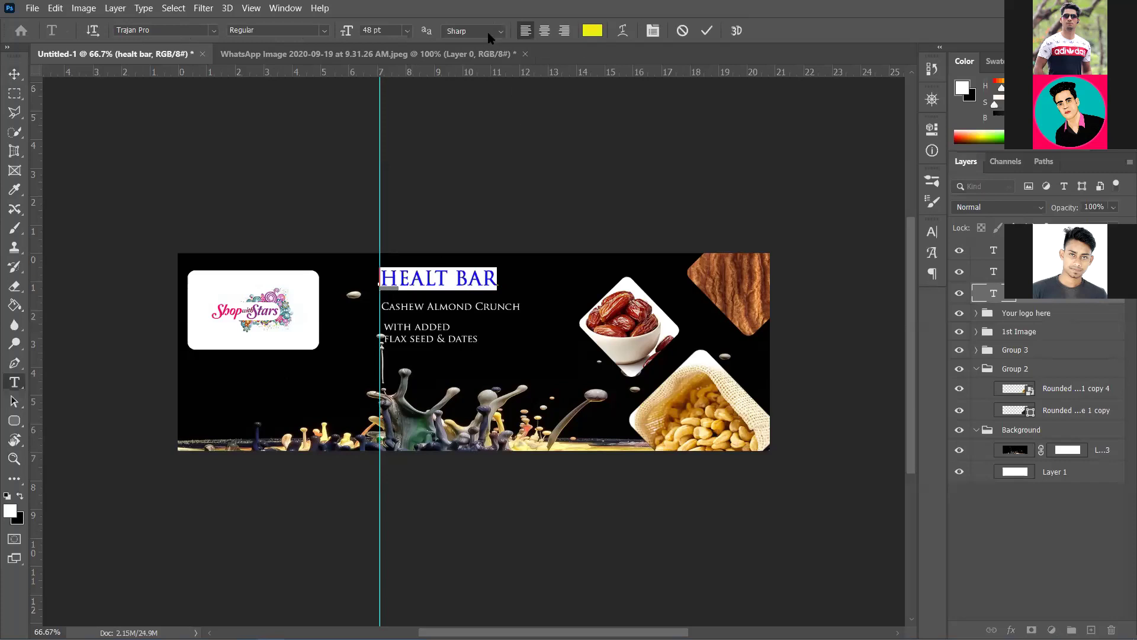
{"action": "left_click", "coordinate": [407, 31]}
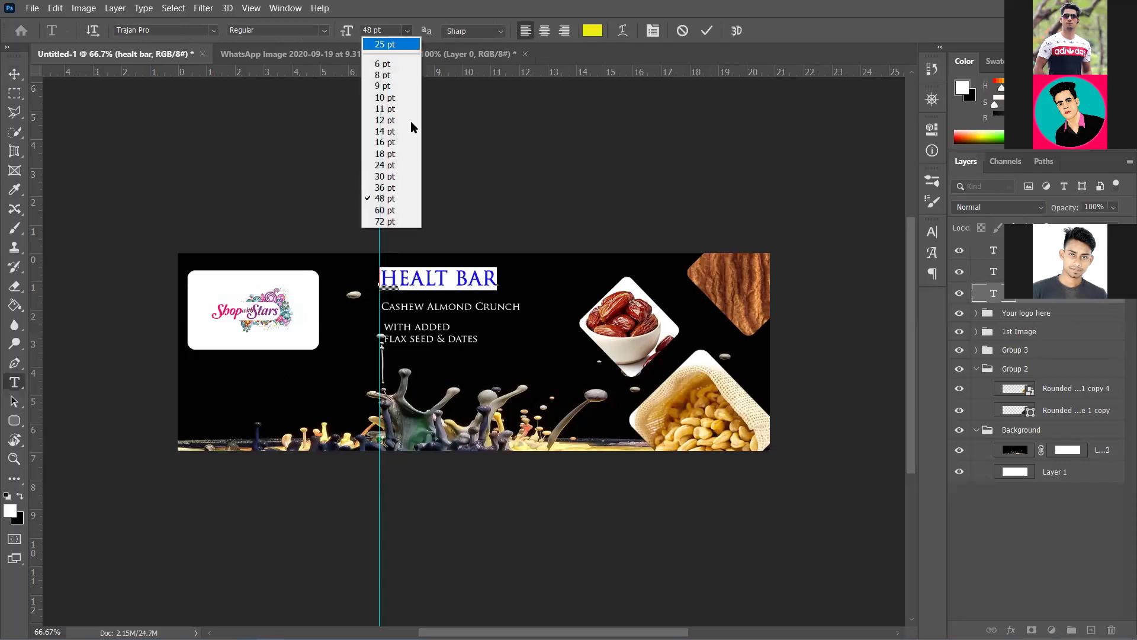
{"action": "left_click", "coordinate": [414, 211]}
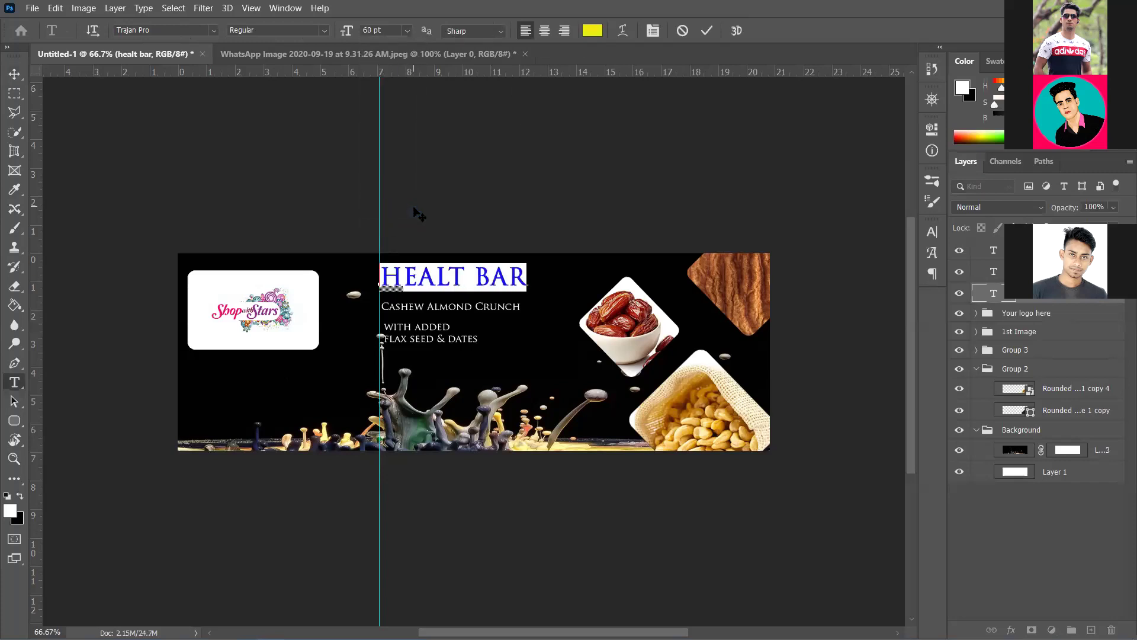
{"action": "left_click", "coordinate": [706, 30]}
- Lower the heading by about 0.125 in and shift the heading and "Cashew Almond Crunch" line flush with the vertical guide
{"action": "key", "text": "v"}
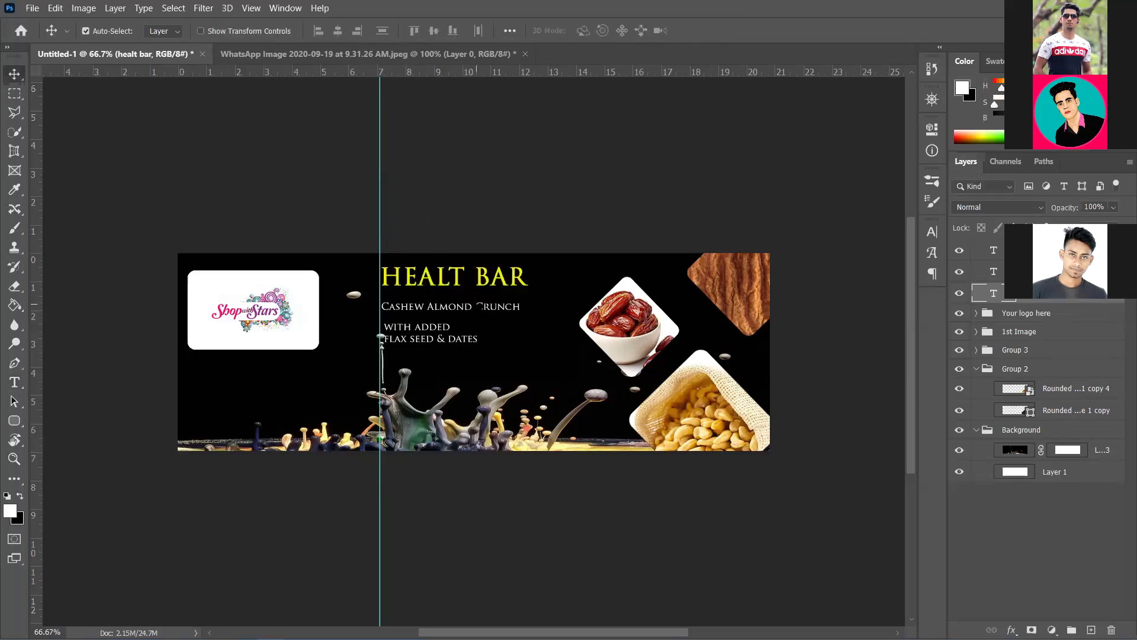
{"action": "left_click_drag", "start_coordinate": [479, 278], "coordinate": [479, 281]}
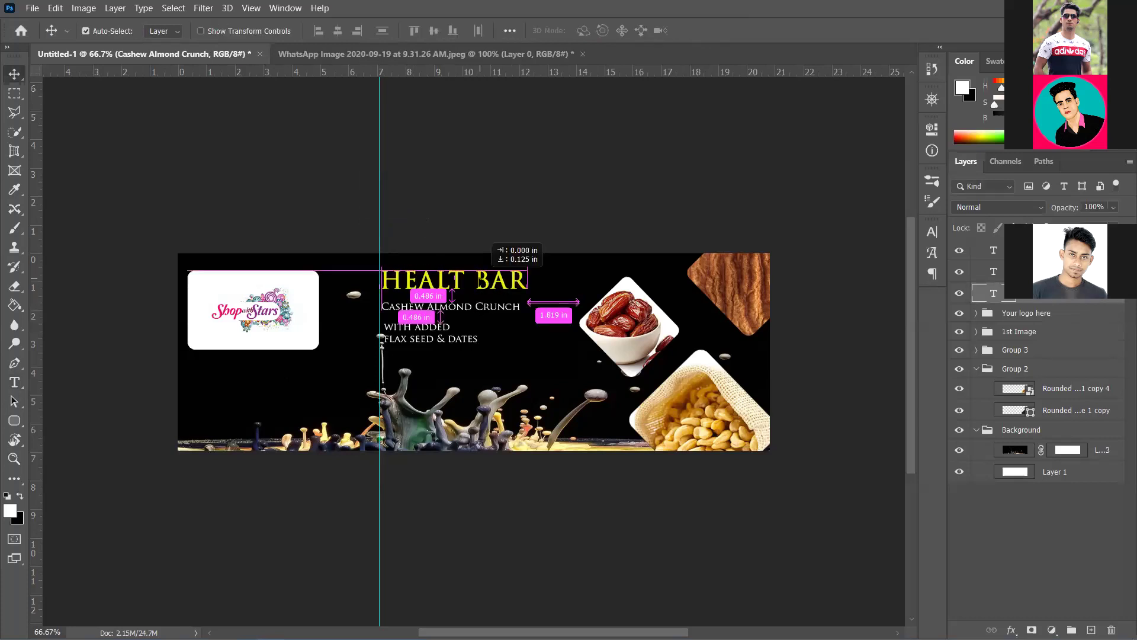
{"action": "left_click_drag", "start_coordinate": [381, 343], "coordinate": [379, 343]}
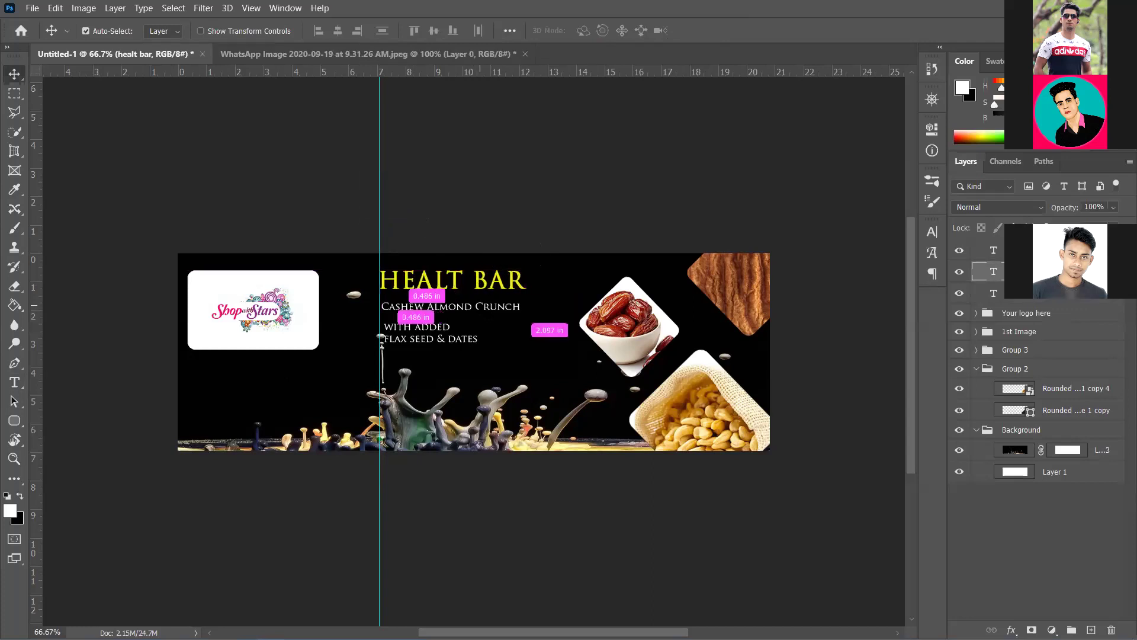
{"action": "left_click_drag", "start_coordinate": [484, 308], "coordinate": [482, 307]}
{"action": "left_click", "coordinate": [482, 307]}
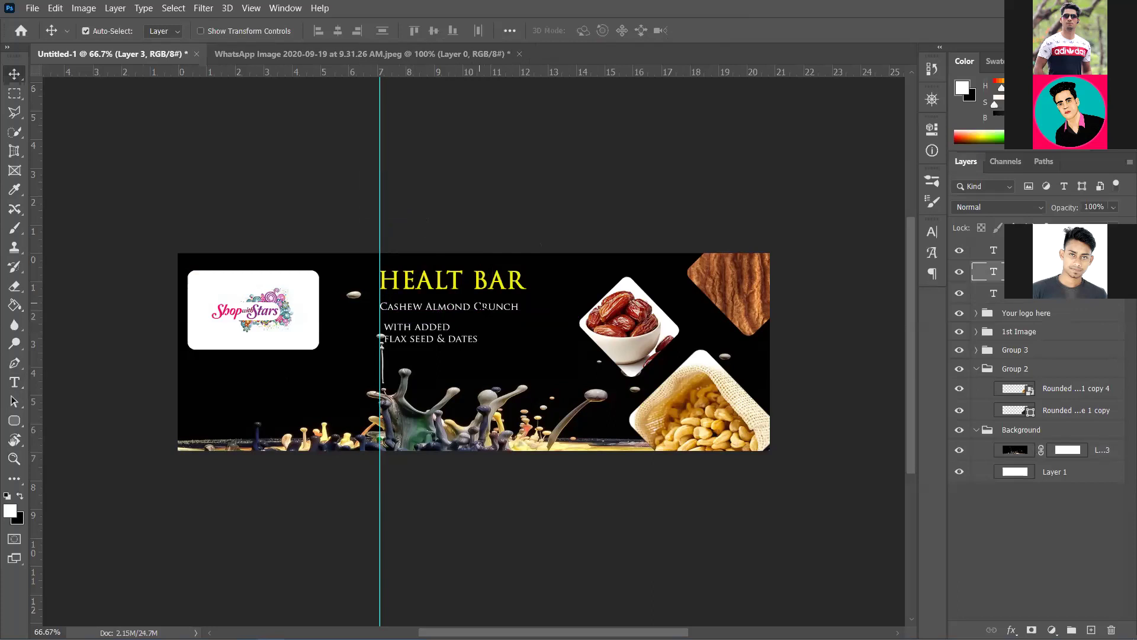
- Set the "Cashew Almond Crunch" font size to 35 pt after trying 18 and 48 pt, and commit the edit
{"action": "double_click", "coordinate": [483, 307]}
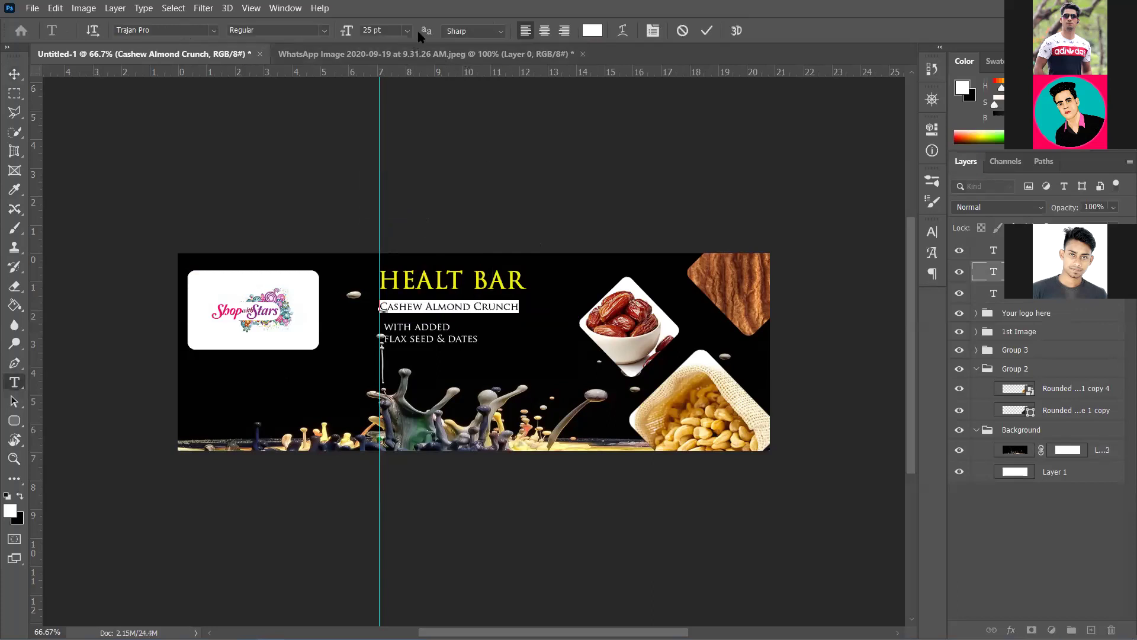
{"action": "left_click", "coordinate": [407, 30]}
{"action": "left_click", "coordinate": [405, 153]}
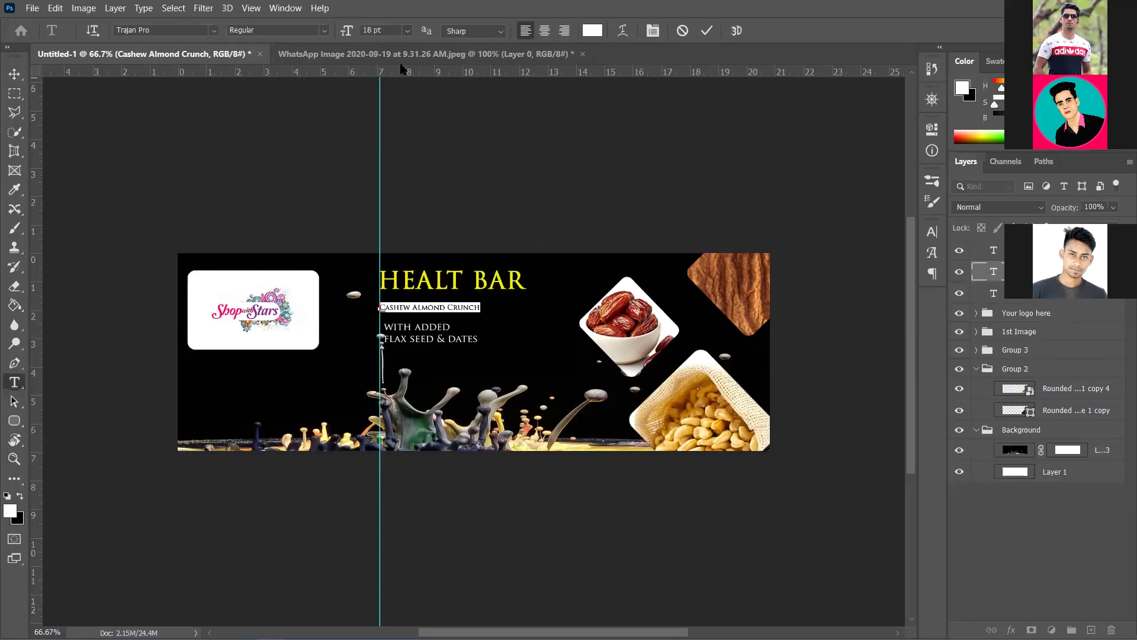
{"action": "left_click", "coordinate": [407, 30]}
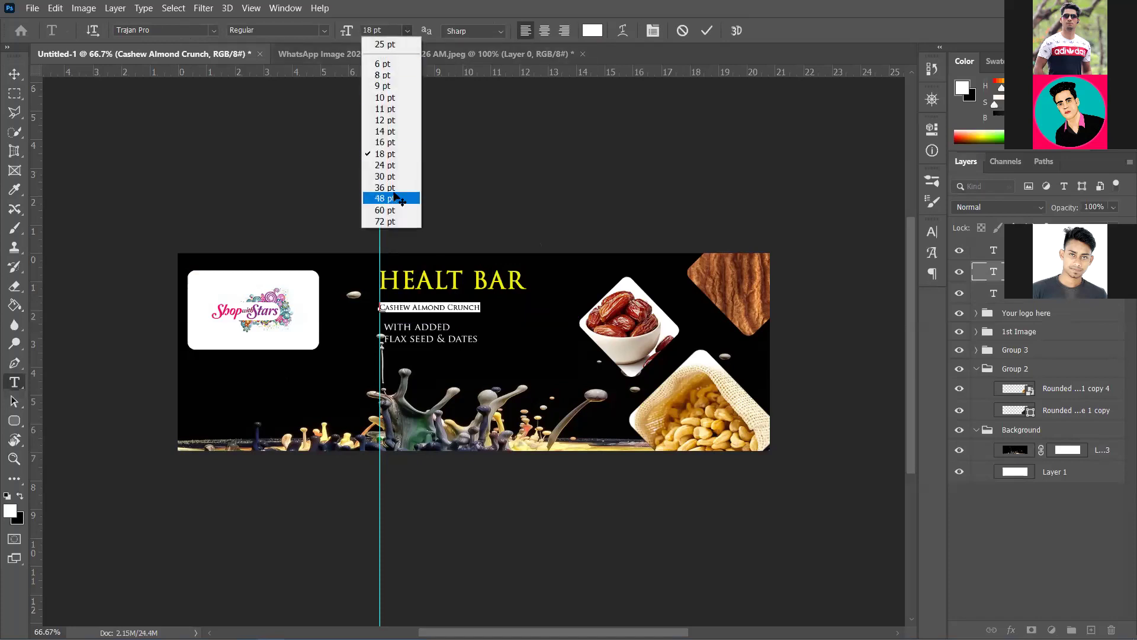
{"action": "left_click", "coordinate": [395, 198]}
{"action": "scroll", "coordinate": [401, 29], "scroll_direction": "down", "scroll_amount": 11}
{"action": "scroll", "coordinate": [398, 27], "scroll_direction": "down", "scroll_amount": 2}
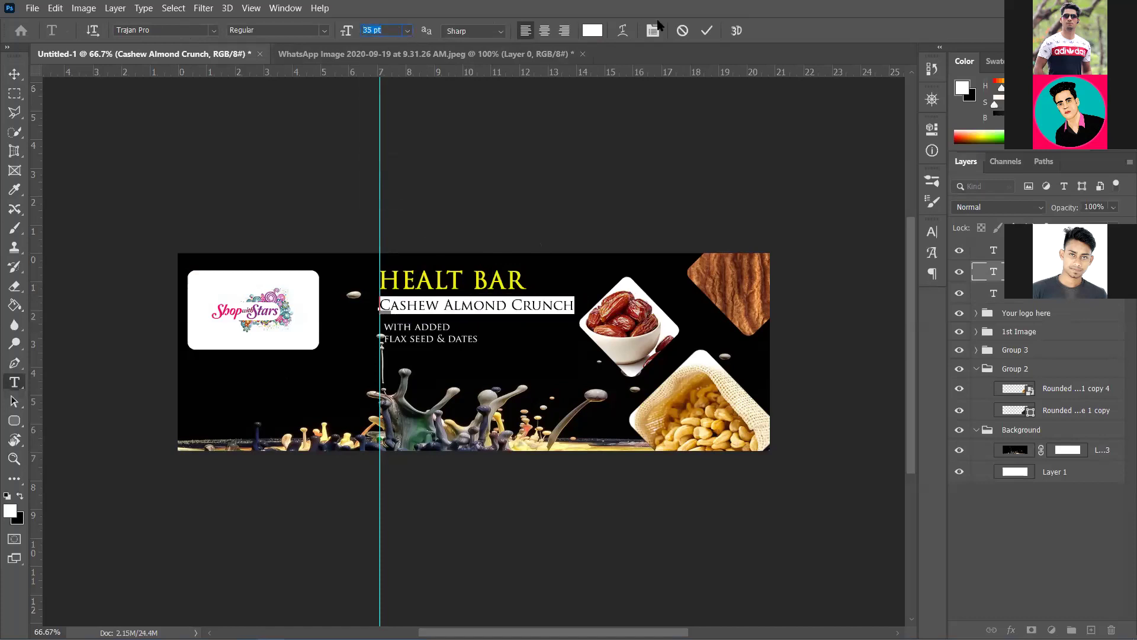
{"action": "left_click", "coordinate": [707, 33]}
- Remove the vertical guide, then indent the flax seed text and lower it and the "Cashew Almond Crunch" line for even spacing
{"action": "key", "text": "v"}
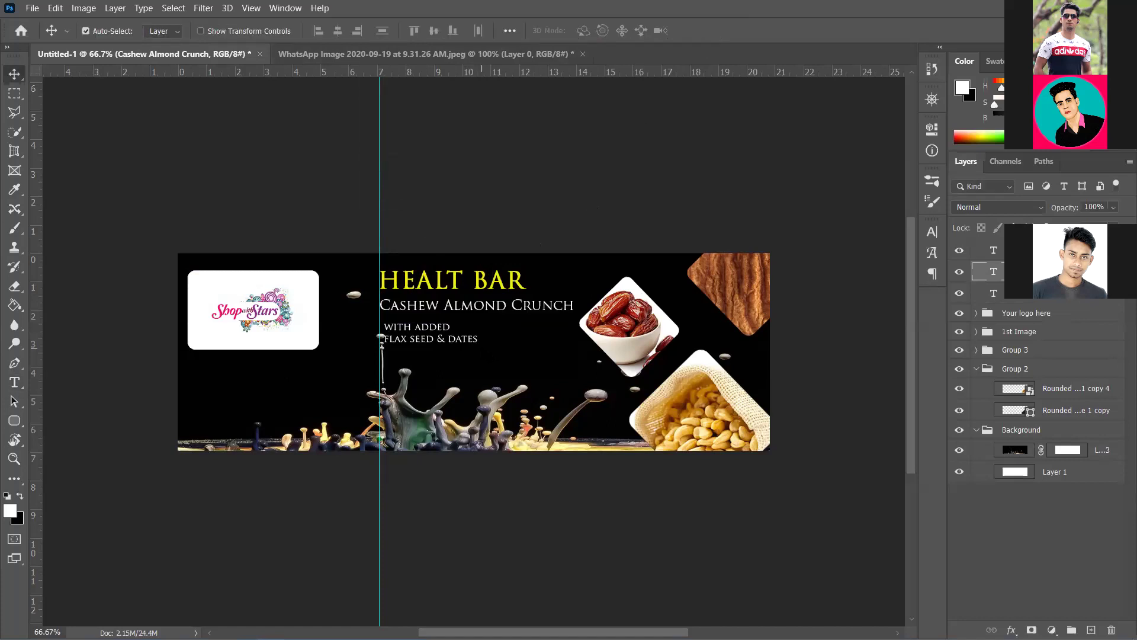
{"action": "left_click_drag", "start_coordinate": [382, 142], "coordinate": [356, 36]}
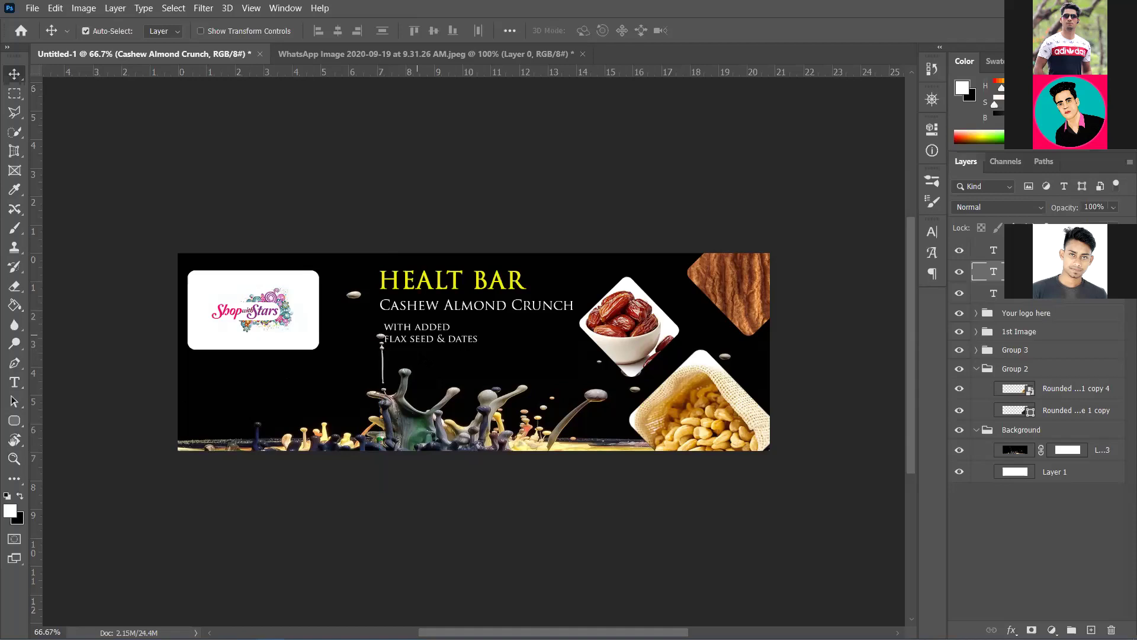
{"action": "left_click_drag", "start_coordinate": [413, 338], "coordinate": [432, 334]}
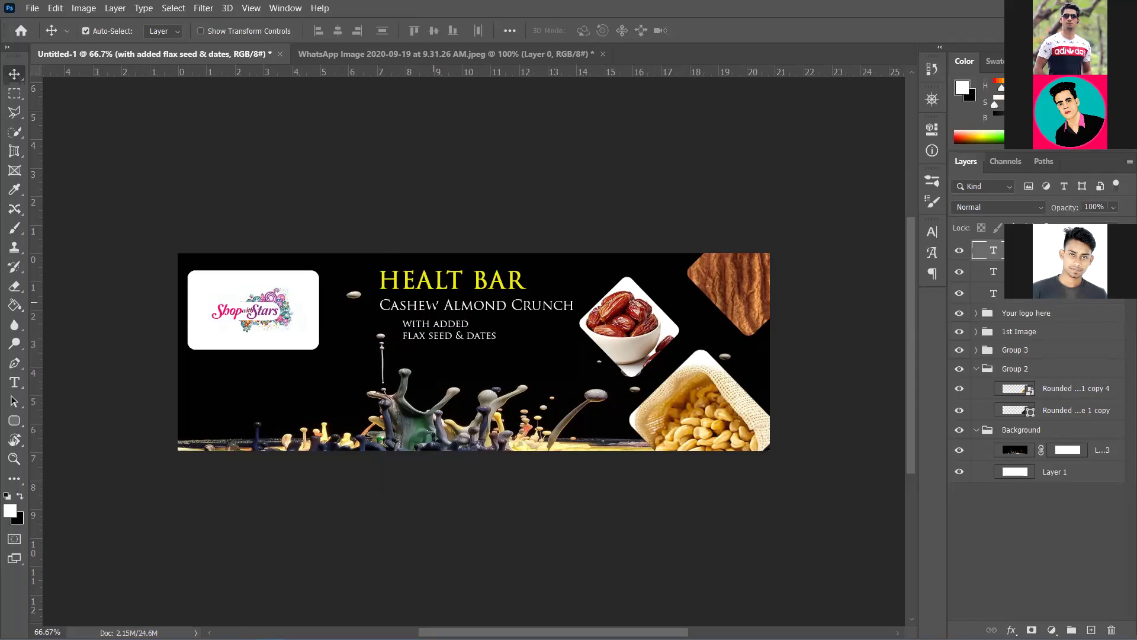
{"action": "left_click_drag", "start_coordinate": [437, 335], "coordinate": [436, 344]}
{"action": "left_click_drag", "start_coordinate": [477, 302], "coordinate": [478, 308]}
- Select the three text layers of the banner and group them
{"action": "left_click", "coordinate": [429, 285]}
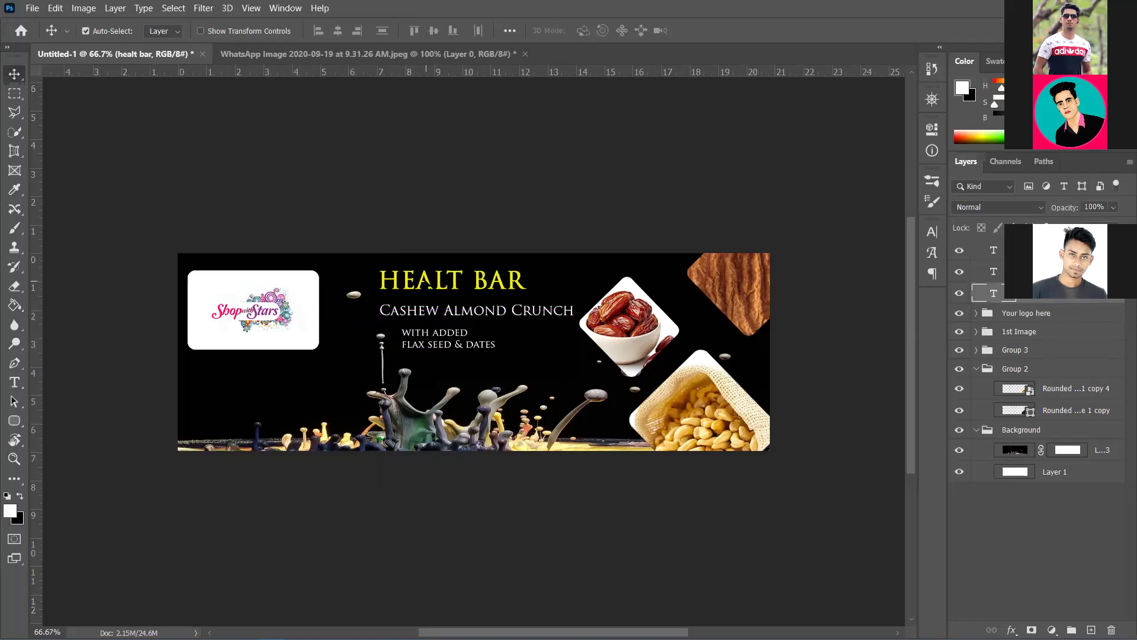
{"action": "key", "text": "ctrl"}
{"action": "key", "text": "ctrl+g"}
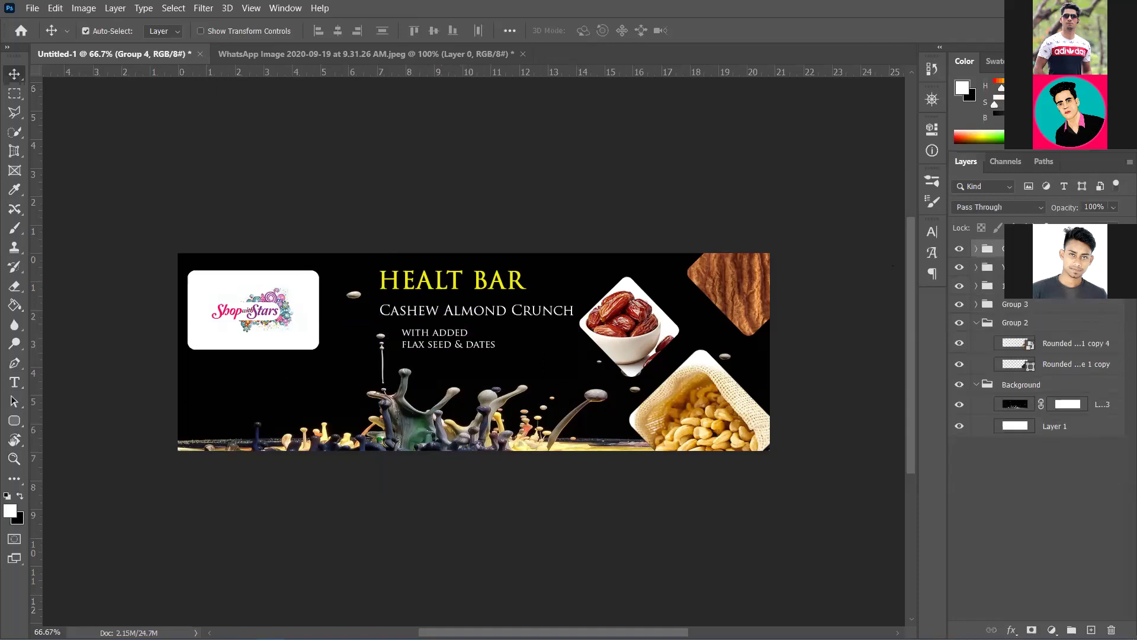
- Rename the group of text layers as Text and the group holding the dates picture as 2nd Image
{"action": "double_click", "coordinate": [1002, 249]}
{"action": "left_click", "coordinate": [1019, 249]}
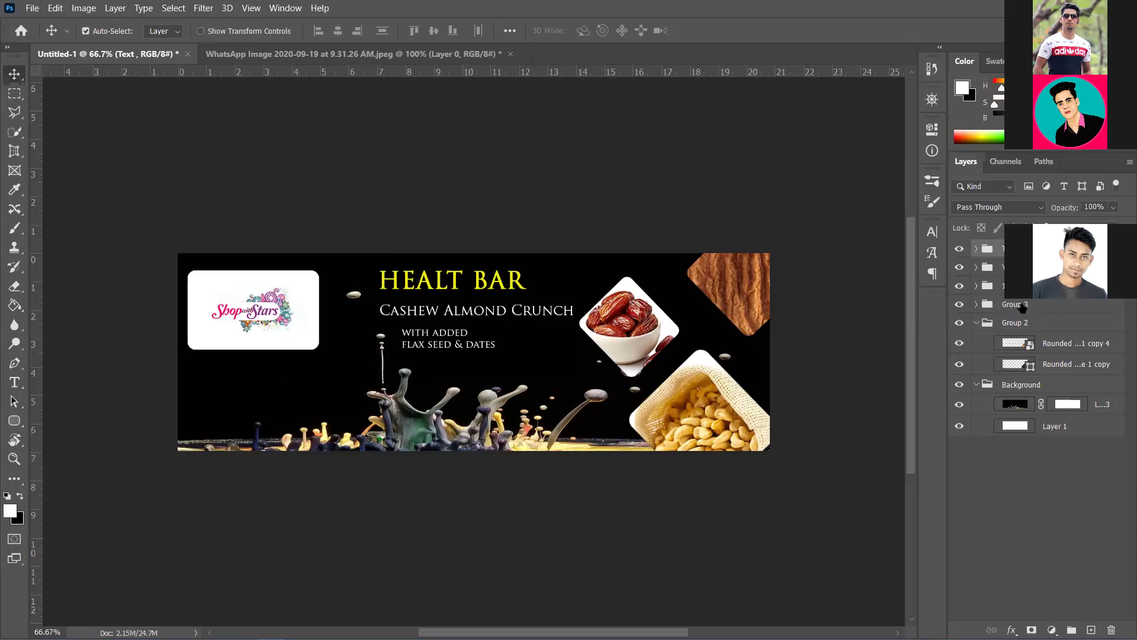
{"action": "left_click", "coordinate": [959, 305]}
{"action": "left_click", "coordinate": [959, 305]}
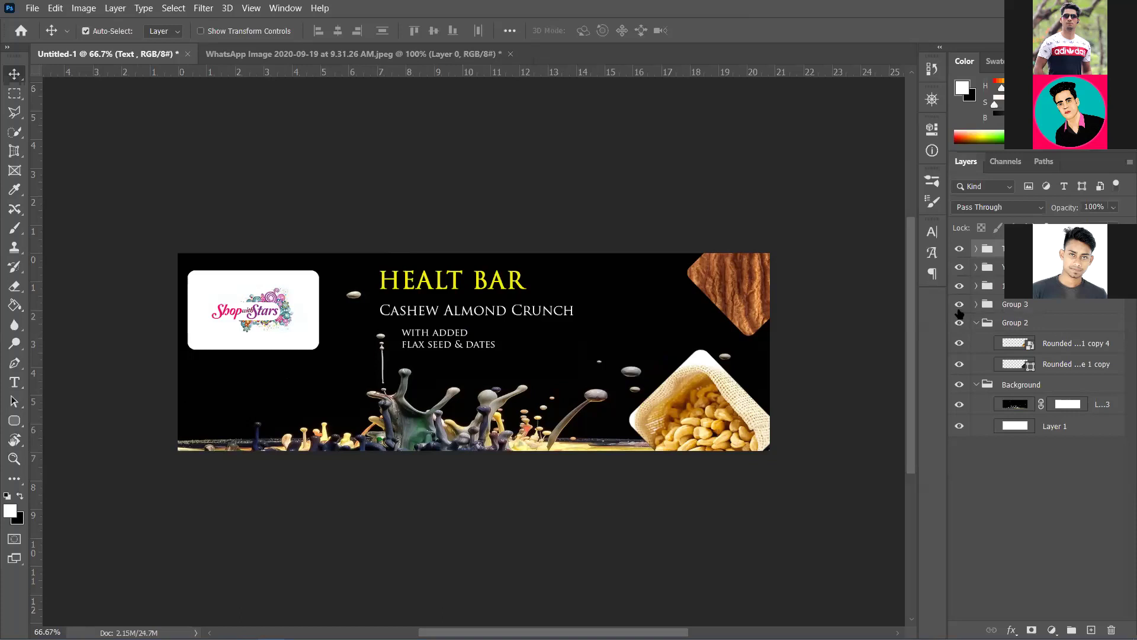
{"action": "double_click", "coordinate": [1008, 305]}
{"action": "type", "text": "2nd Image"}
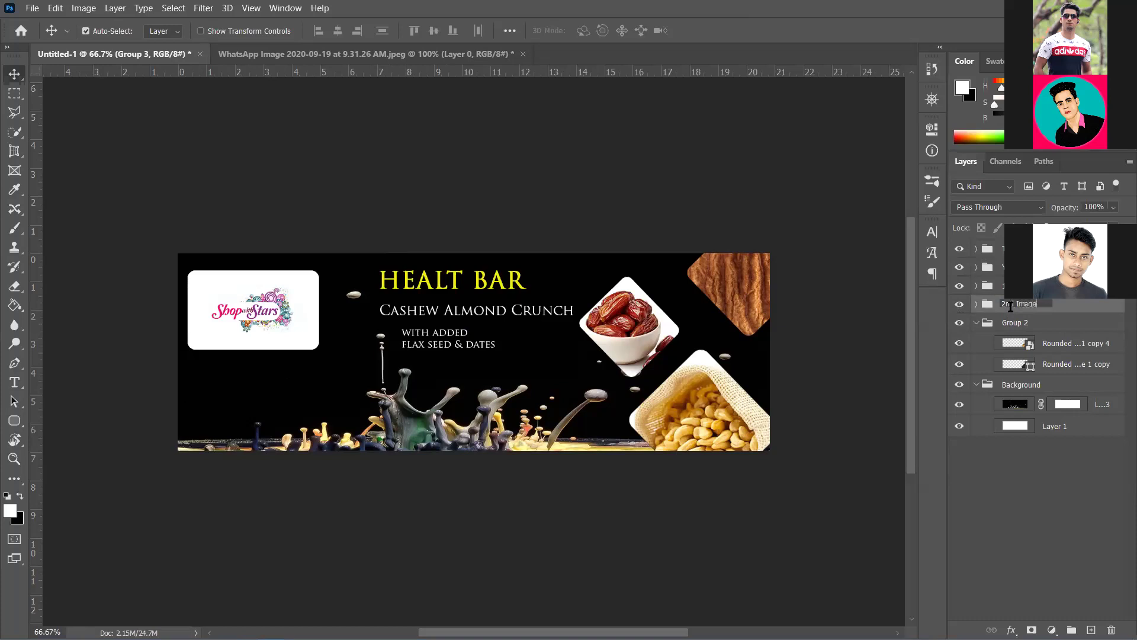
{"action": "key", "text": "Return"}
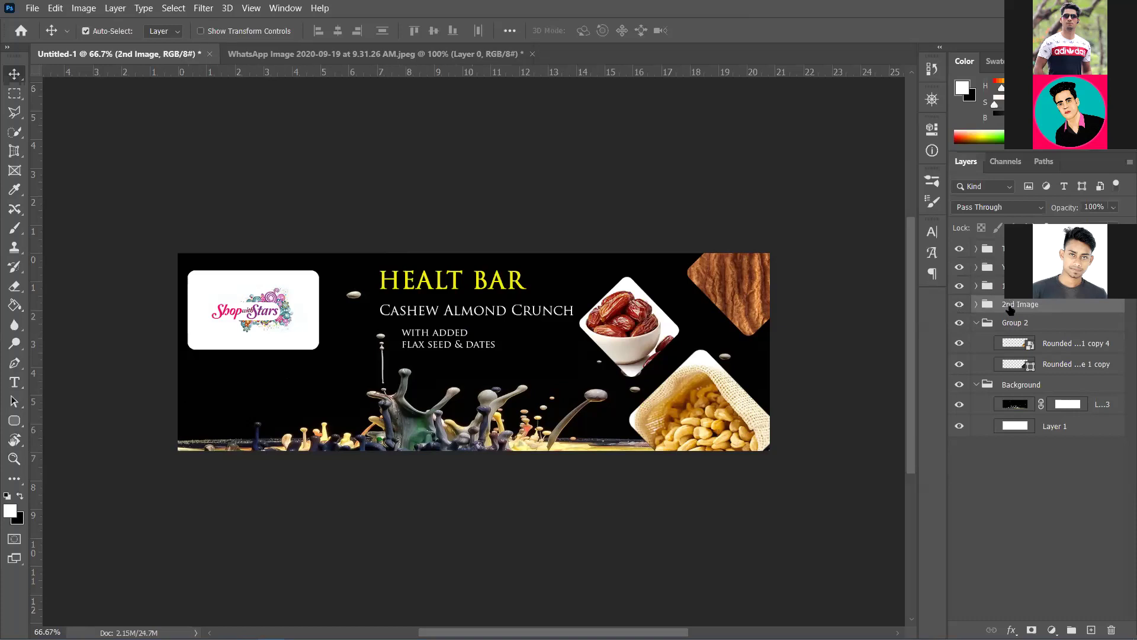
- Rename the Group 2 layer group as 3rd Image and collapse it along with the Background group
{"action": "left_click", "coordinate": [976, 323]}
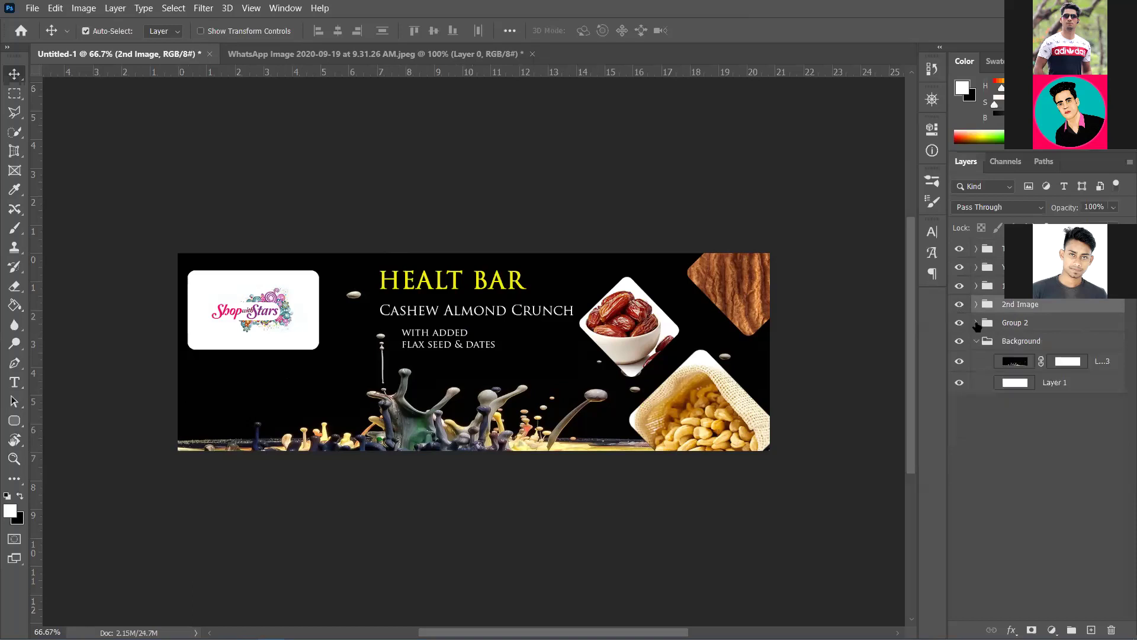
{"action": "double_click", "coordinate": [1009, 322]}
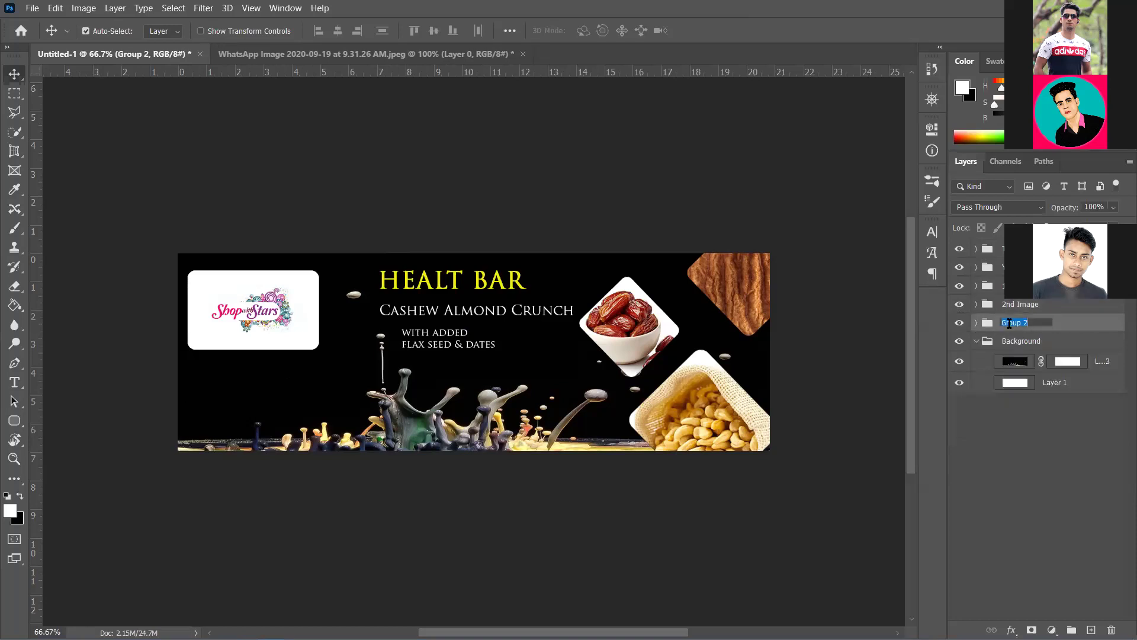
{"action": "type", "text": "3rd iM"}
{"action": "key", "text": "BackSpace"}
{"action": "key", "text": "BackSpace"}
{"action": "key", "text": "BackSpace"}
{"action": "type", "text": "Image"}
{"action": "key", "text": "Return"}
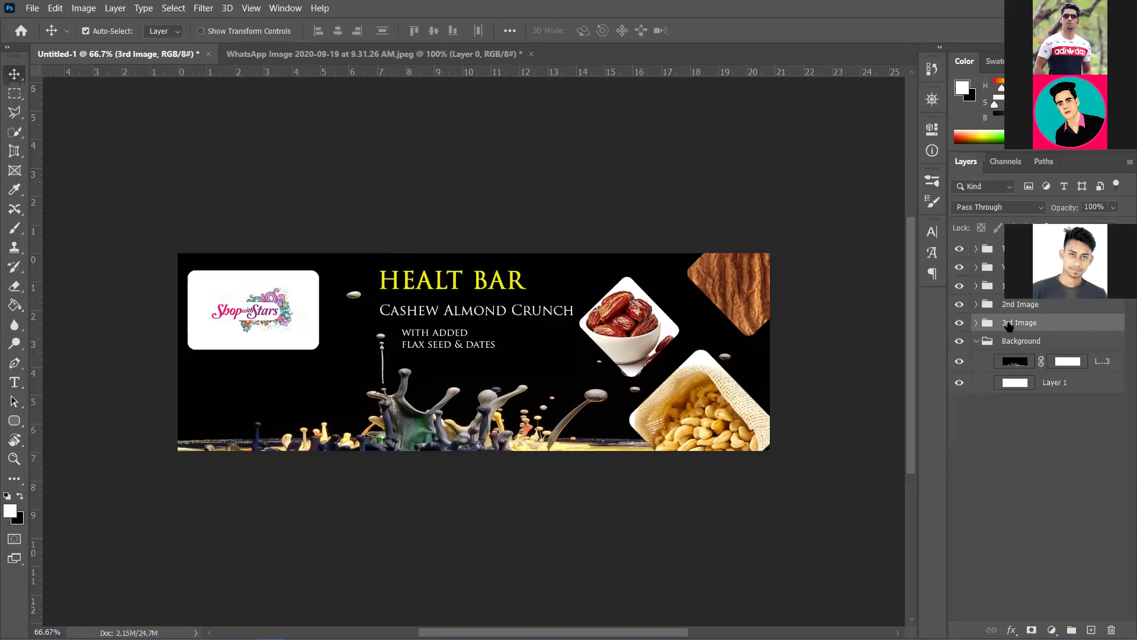
{"action": "left_click", "coordinate": [976, 342]}
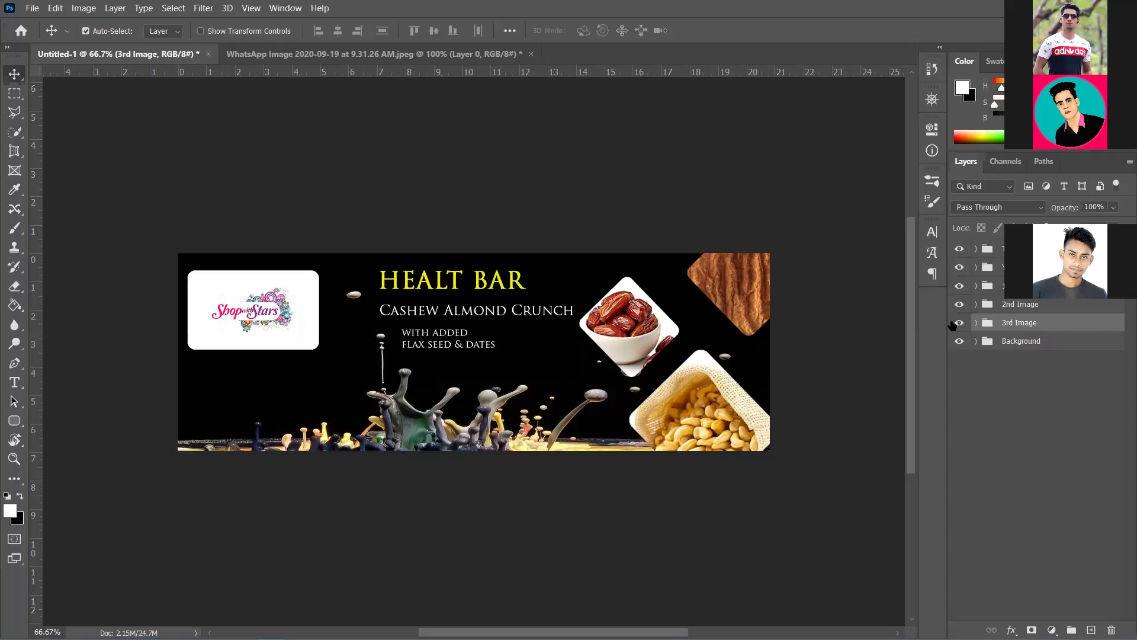
- Reorder the layers in the Text group so the heading comes first, followed by "Cashew Almond Crunch" and the flax seed text
{"action": "left_click", "coordinate": [976, 249]}
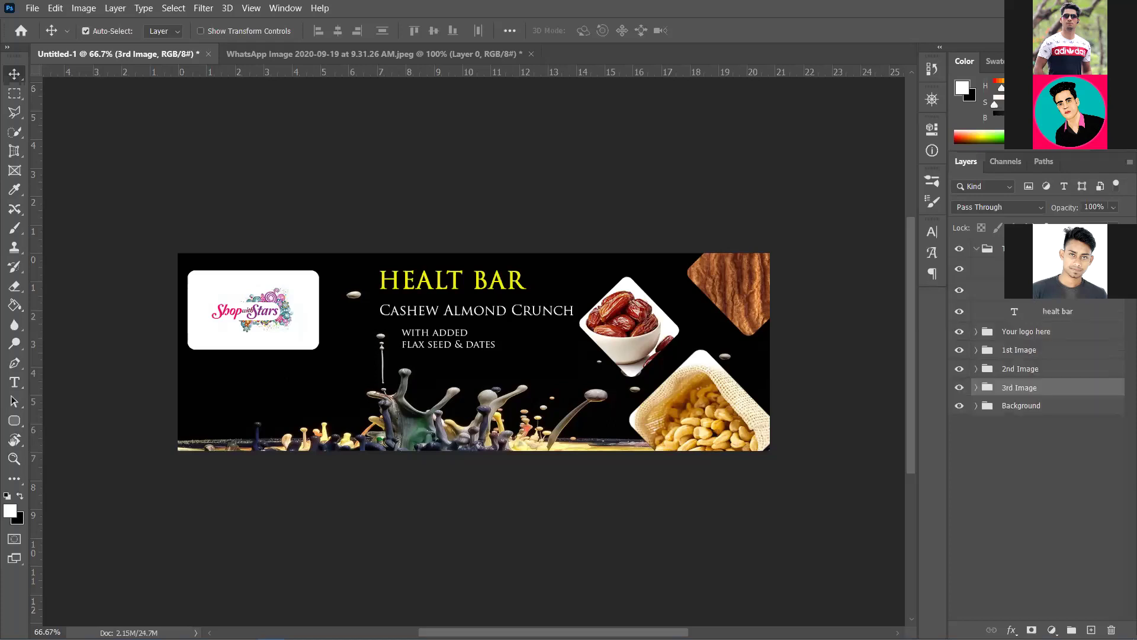
{"action": "left_click", "coordinate": [1081, 312]}
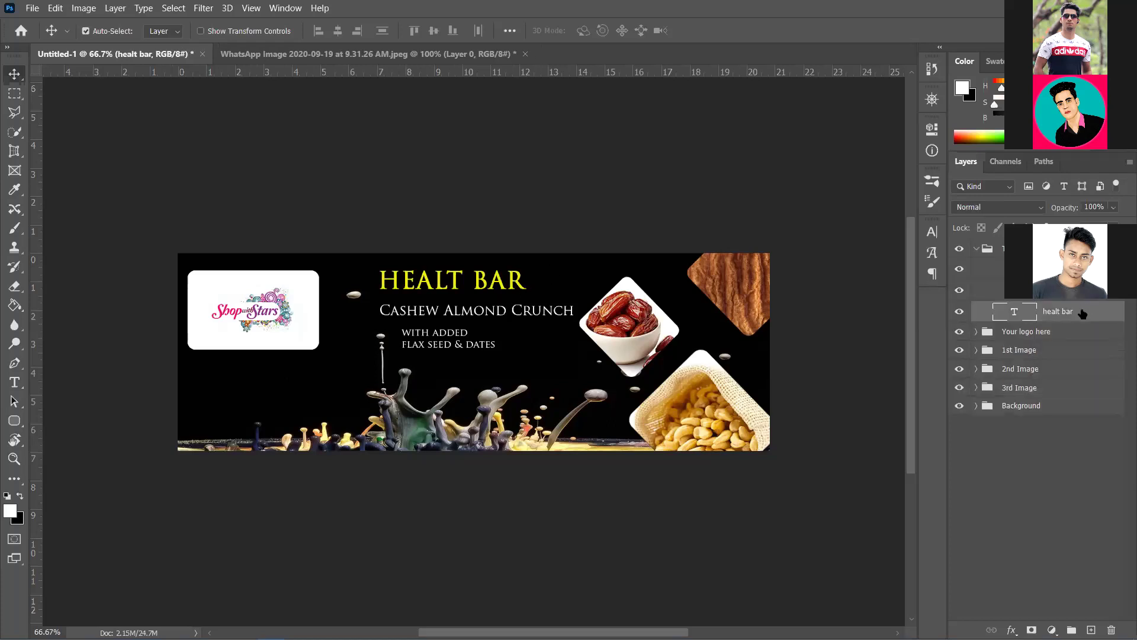
{"action": "left_click_drag", "start_coordinate": [1081, 314], "coordinate": [1000, 265]}
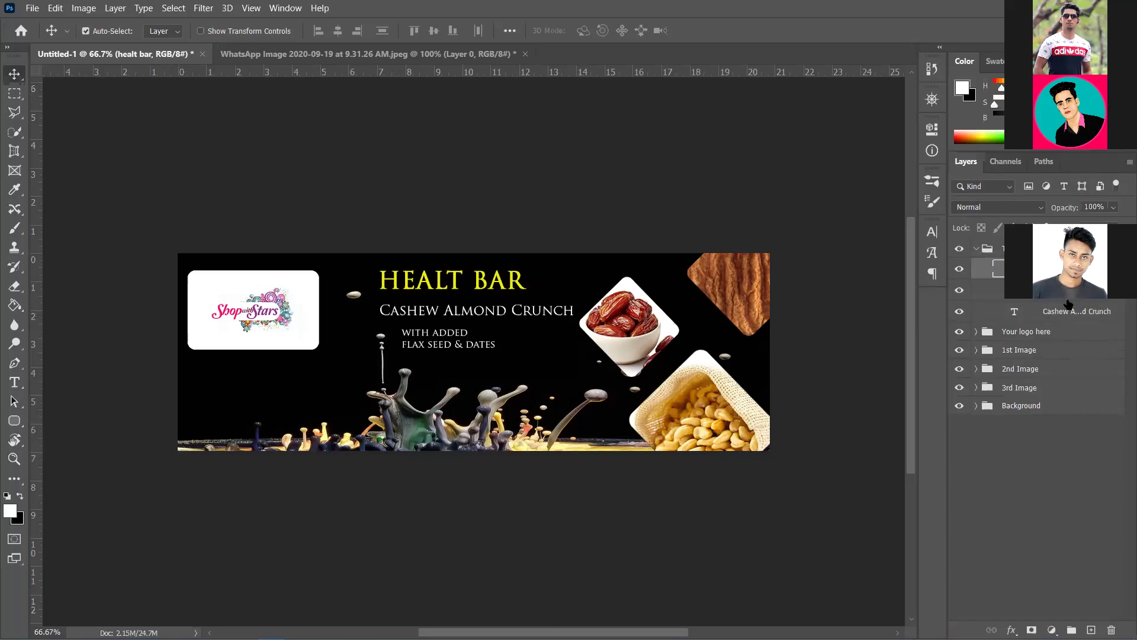
{"action": "left_click_drag", "start_coordinate": [1066, 311], "coordinate": [1066, 290]}
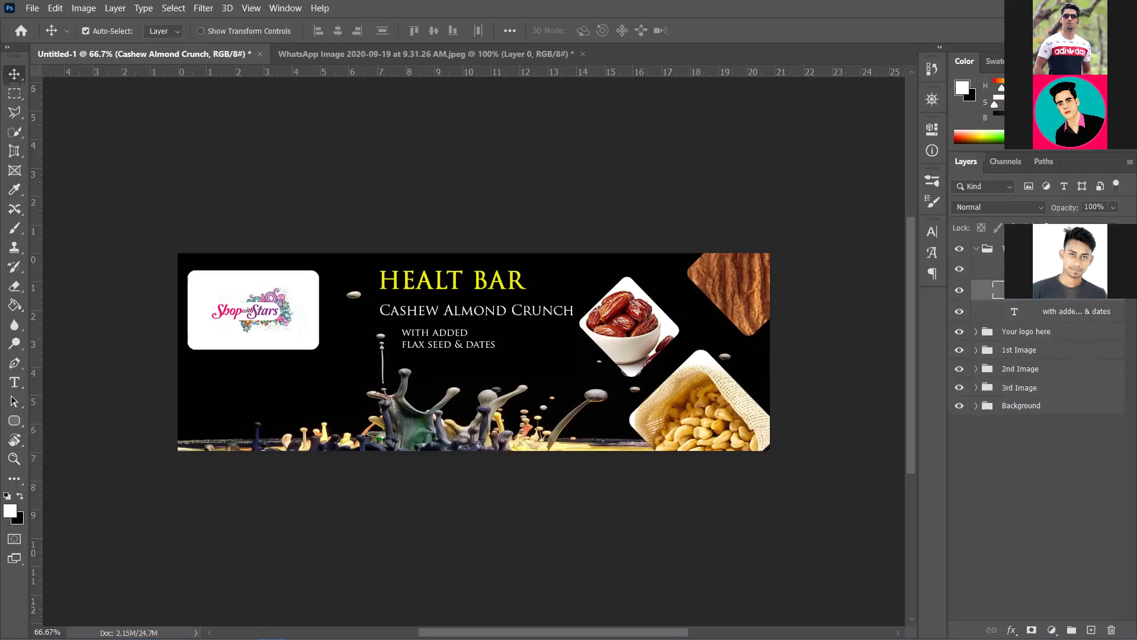
- Add a drop shadow to the "healt bar" heading layer and set the shadow color to ffffff
{"action": "left_click", "coordinate": [1060, 268]}
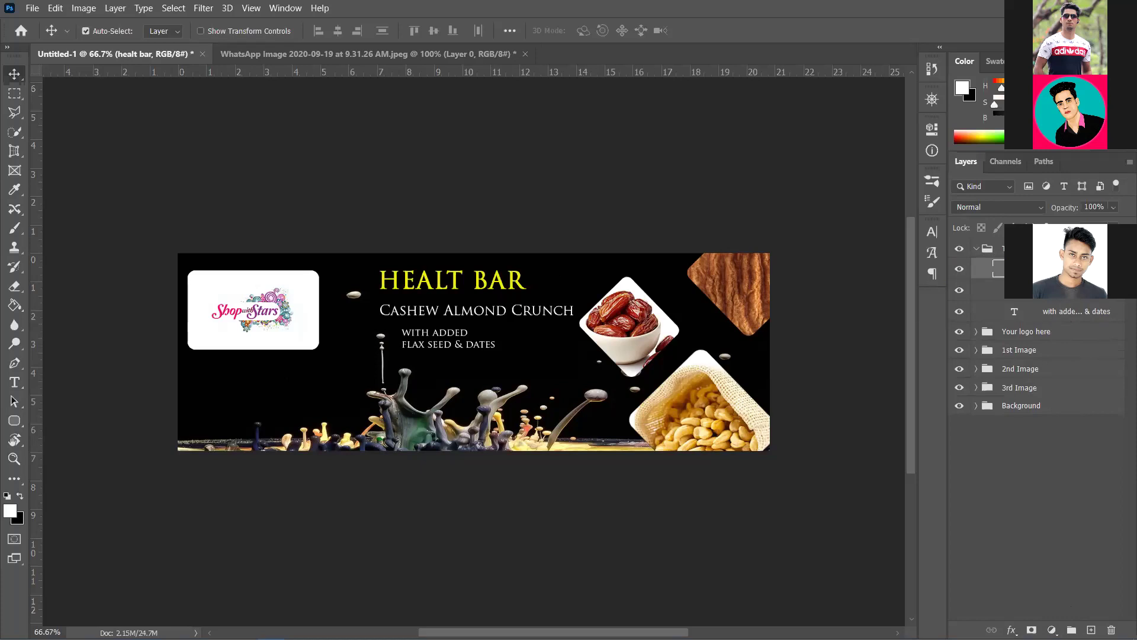
{"action": "double_click", "coordinate": [1060, 268]}
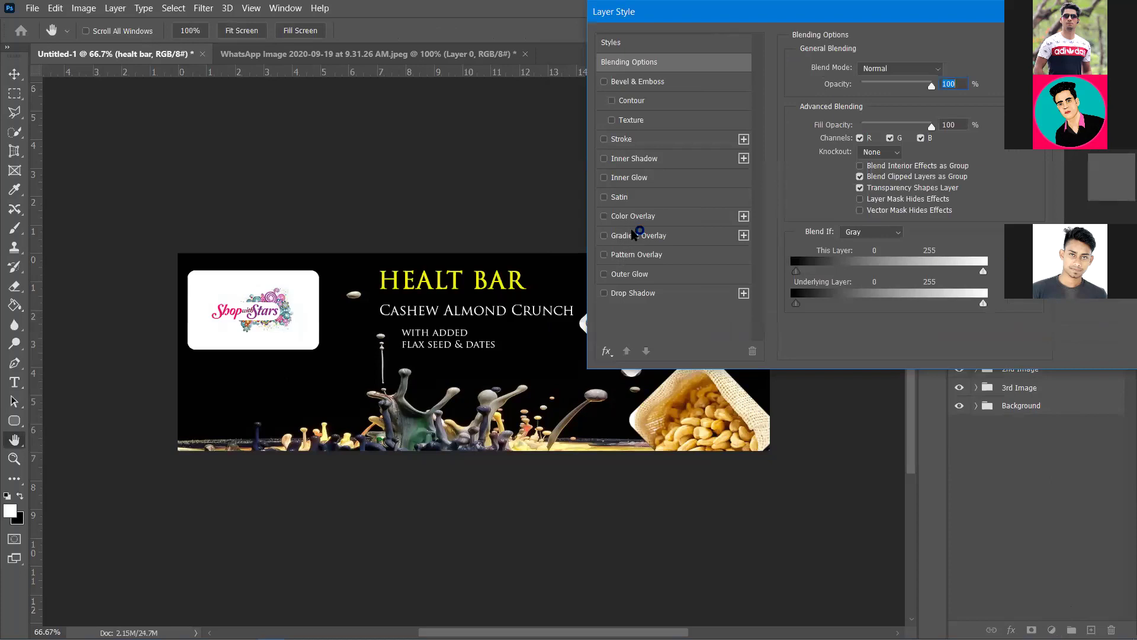
{"action": "left_click", "coordinate": [631, 293]}
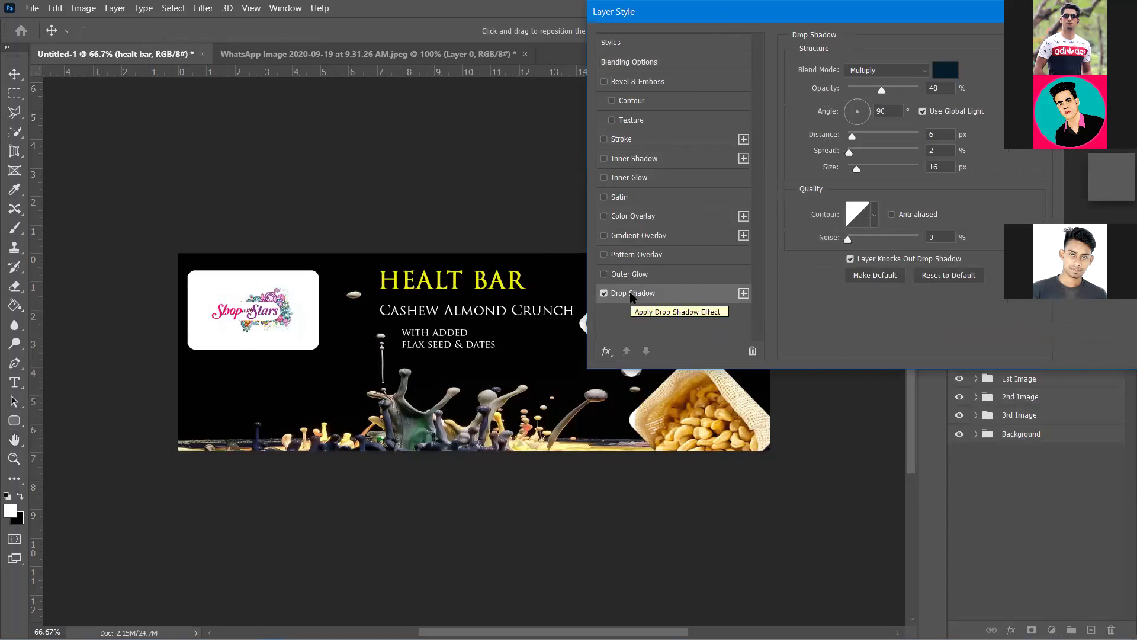
{"action": "left_click", "coordinate": [946, 70]}
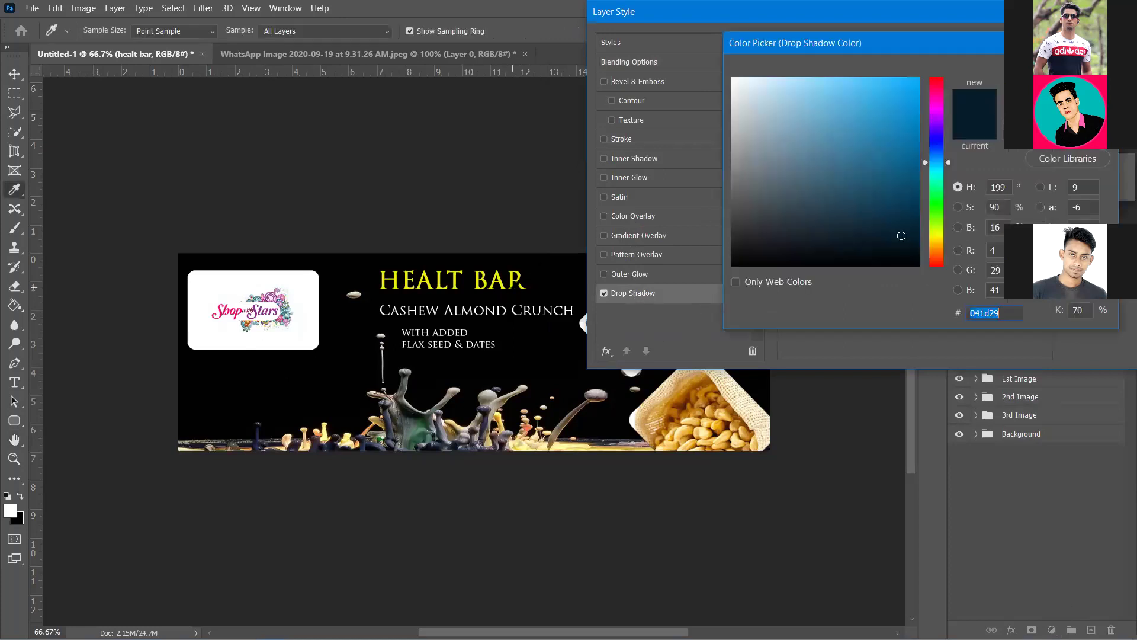
{"action": "type", "text": "ffffff"}
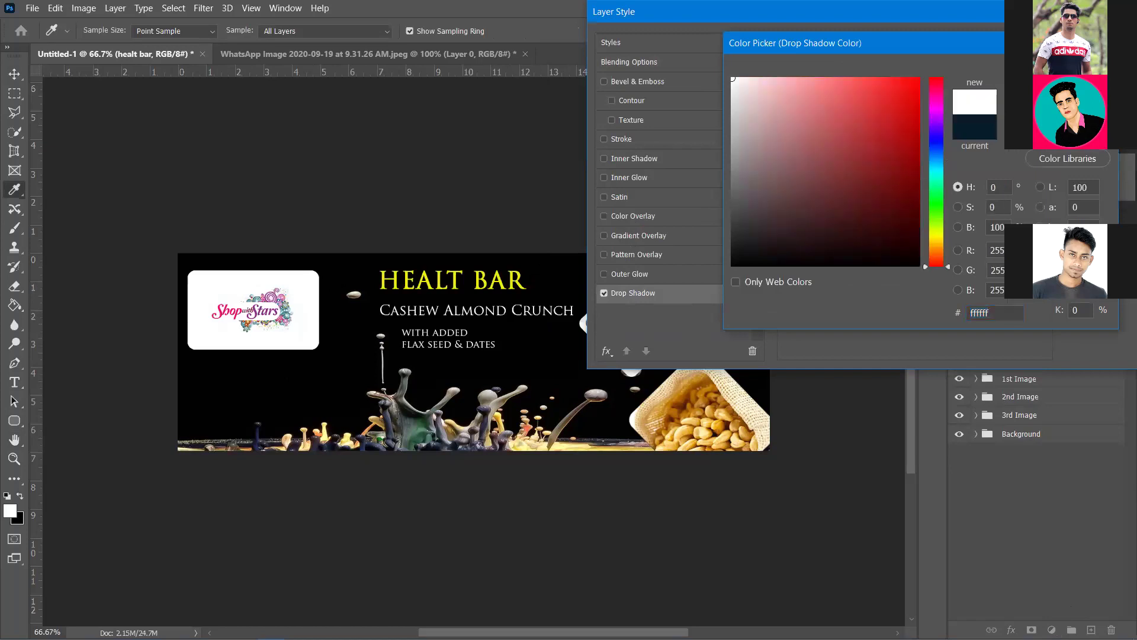
{"action": "key", "text": "Return"}
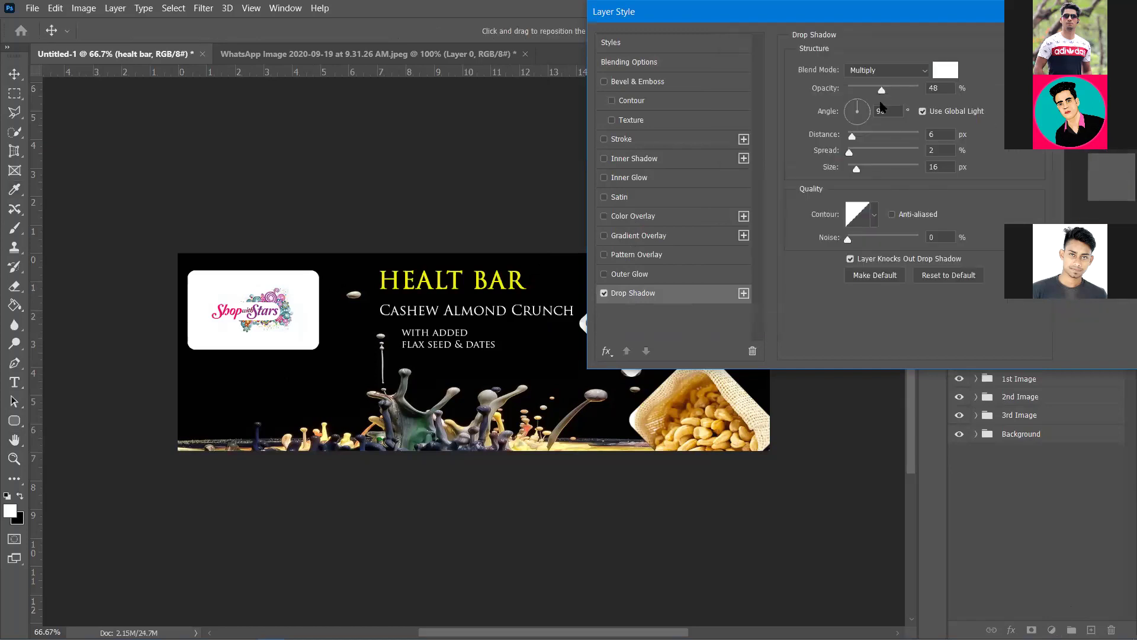
- Set the heading's drop shadow to 100% opacity, 24 px distance, 38% spread and 117 px size
{"action": "left_click_drag", "start_coordinate": [881, 90], "coordinate": [919, 89]}
{"action": "left_click_drag", "start_coordinate": [862, 136], "coordinate": [869, 136]}
{"action": "left_click_drag", "start_coordinate": [934, 12], "coordinate": [881, 20]}
{"action": "left_click_drag", "start_coordinate": [794, 159], "coordinate": [822, 159]}
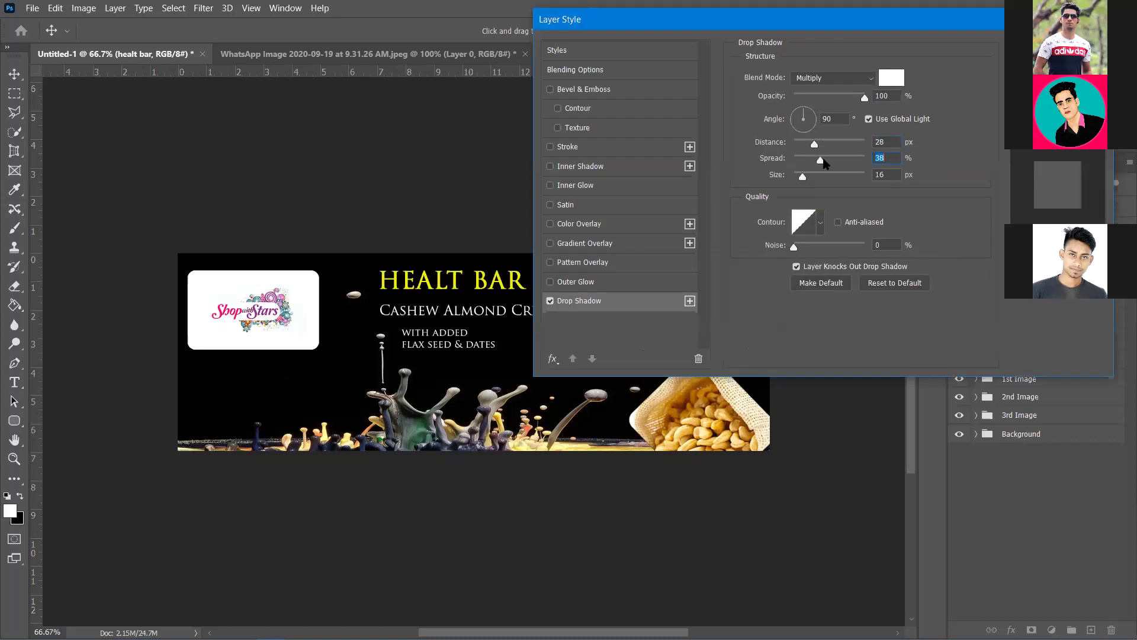
{"action": "left_click_drag", "start_coordinate": [800, 180], "coordinate": [830, 176]}
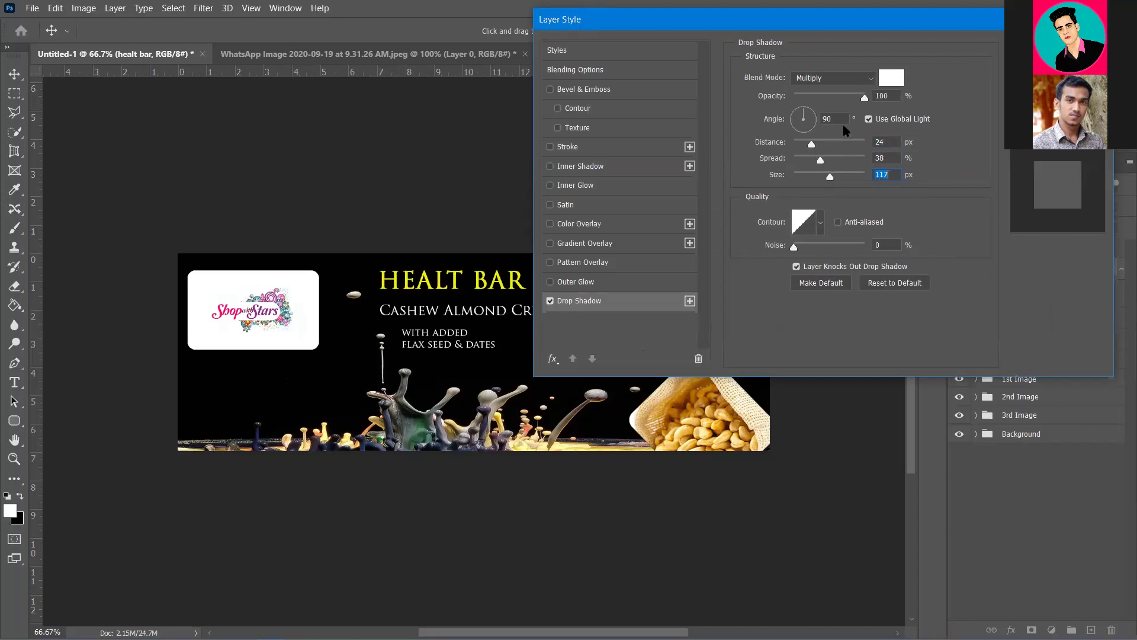
- Reset the heading's drop shadow to its default settings and apply the layer style
{"action": "left_click", "coordinate": [882, 95]}
{"action": "left_click", "coordinate": [882, 283]}
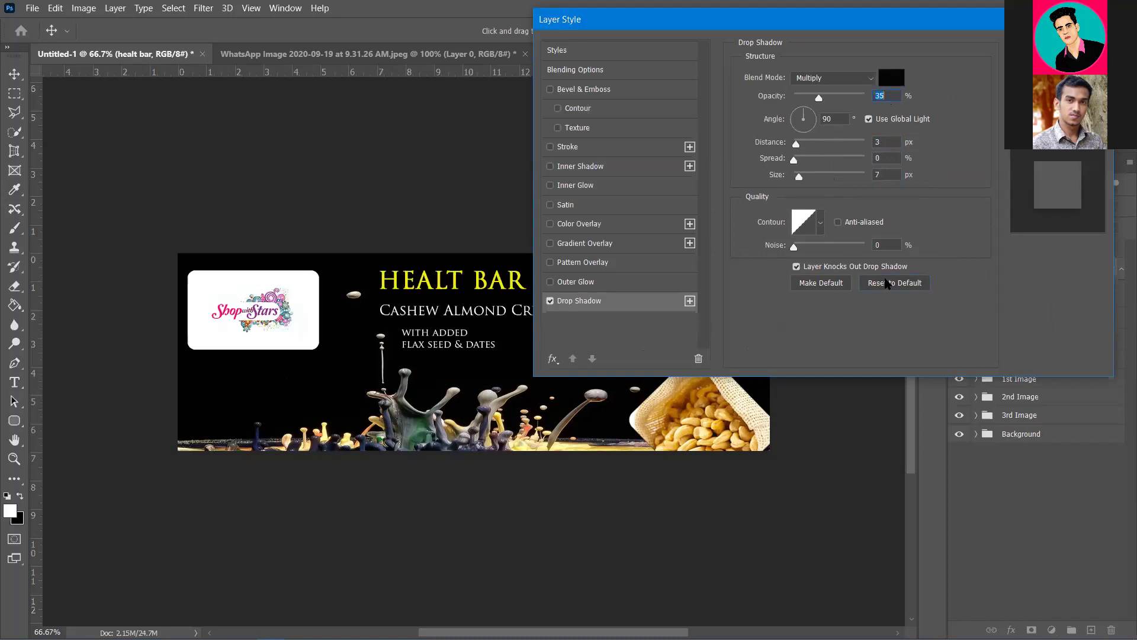
{"action": "key", "text": "Return"}
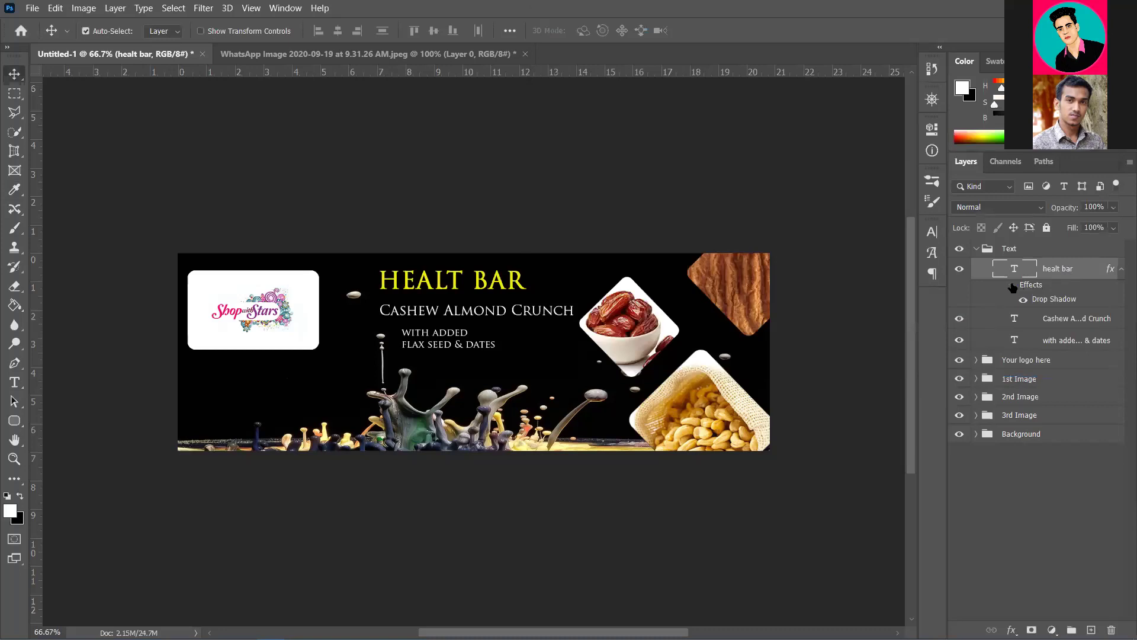
- Toggle the heading layer's visibility repeatedly to examine how the text looks with its drop shadow
{"action": "left_click", "coordinate": [959, 270]}
{"action": "left_click", "coordinate": [959, 270]}
{"action": "left_click", "coordinate": [960, 269]}
{"action": "left_click", "coordinate": [959, 270]}
{"action": "left_click", "coordinate": [959, 269]}
{"action": "left_click", "coordinate": [960, 269]}
{"action": "left_click", "coordinate": [959, 270]}
- Edit the heading's drop shadow to white at 100% opacity, 25% spread and 158 px size, increase its distance, and apply it
{"action": "double_click", "coordinate": [1041, 301]}
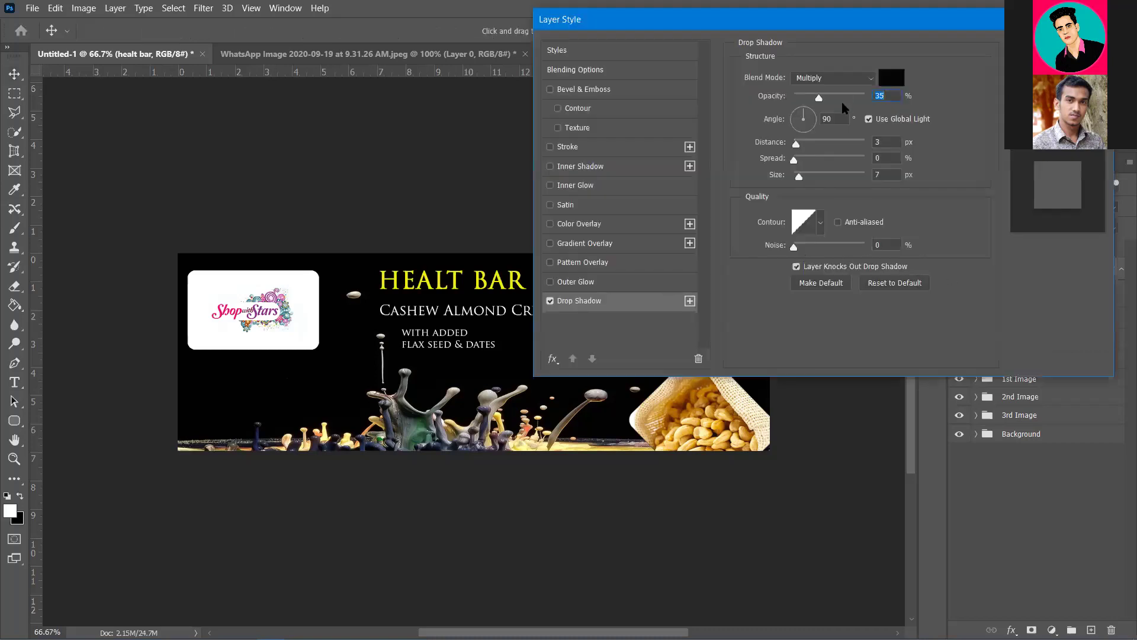
{"action": "left_click_drag", "start_coordinate": [819, 99], "coordinate": [878, 97]}
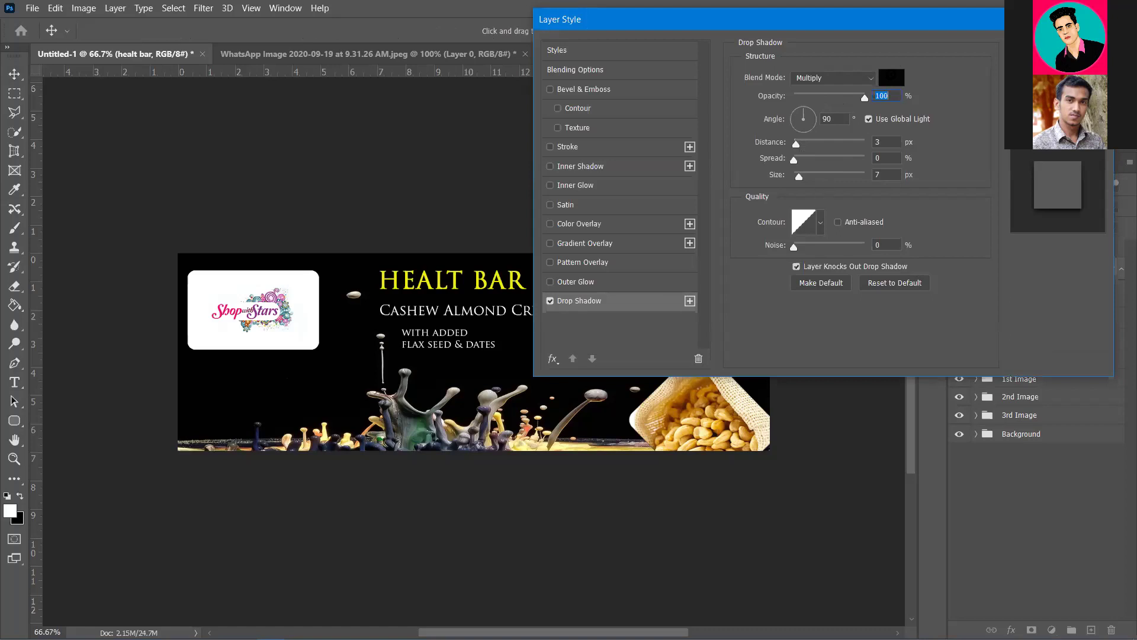
{"action": "left_click", "coordinate": [891, 77]}
{"action": "key", "text": "Return"}
{"action": "mouse_move", "coordinate": [795, 159]}
{"action": "left_mouse_down"}
{"action": "mouse_move", "coordinate": [844, 159]}
{"action": "mouse_move", "coordinate": [843, 177]}
{"action": "mouse_move", "coordinate": [816, 160]}
{"action": "left_mouse_up"}
{"action": "key", "text": "shift+Tab"}
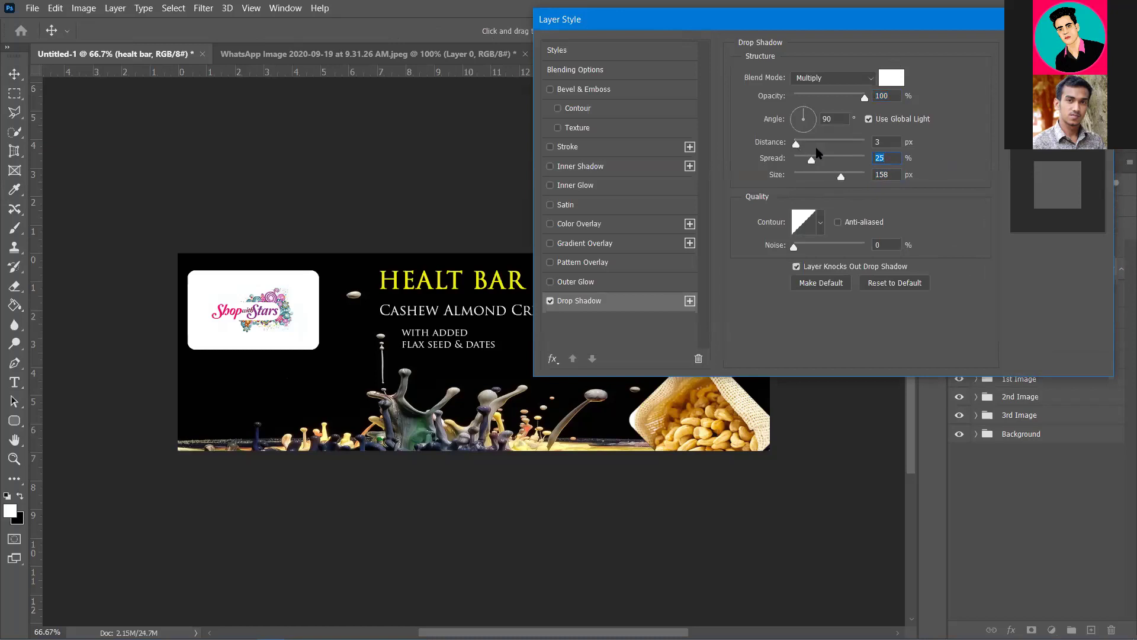
{"action": "mouse_move", "coordinate": [797, 144]}
{"action": "left_mouse_down"}
{"action": "mouse_move", "coordinate": [828, 150]}
{"action": "mouse_move", "coordinate": [818, 148]}
{"action": "left_mouse_up"}
{"action": "left_click", "coordinate": [1058, 51]}
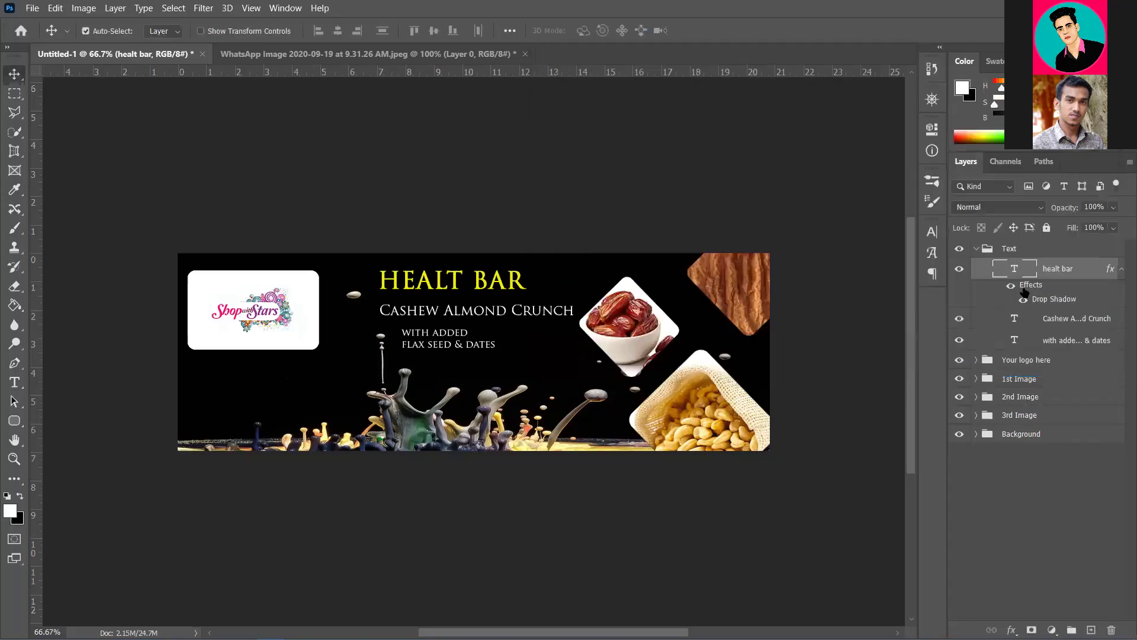
- Clear the layer style from the "healt bar" heading layer
{"action": "left_click", "coordinate": [1011, 287]}
{"action": "right_click", "coordinate": [1012, 287]}
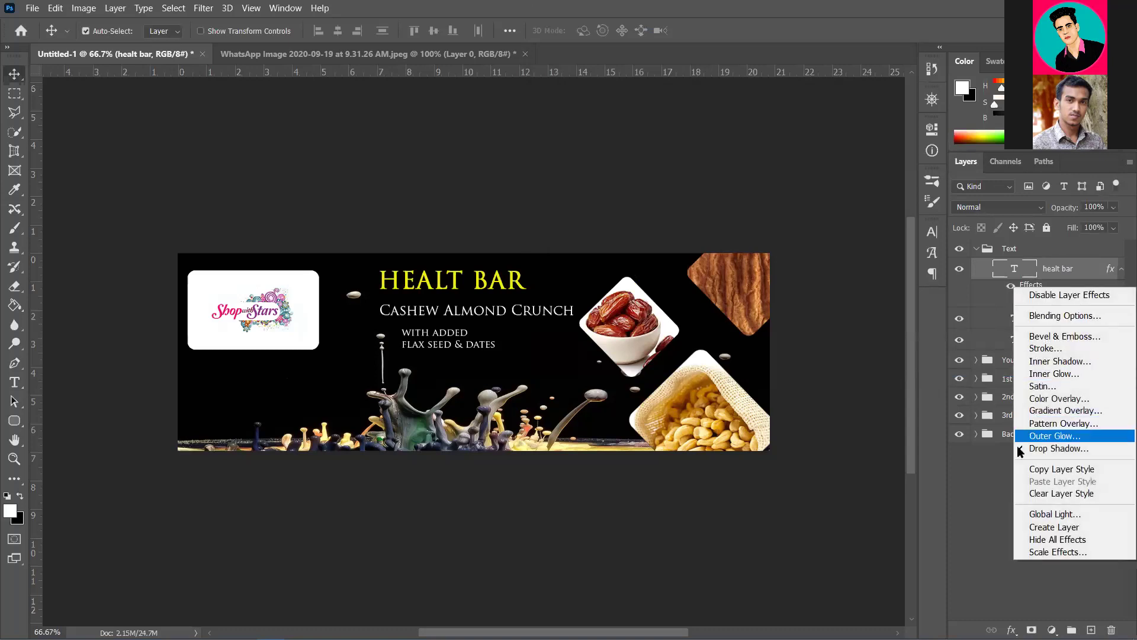
{"action": "left_click", "coordinate": [1045, 493]}
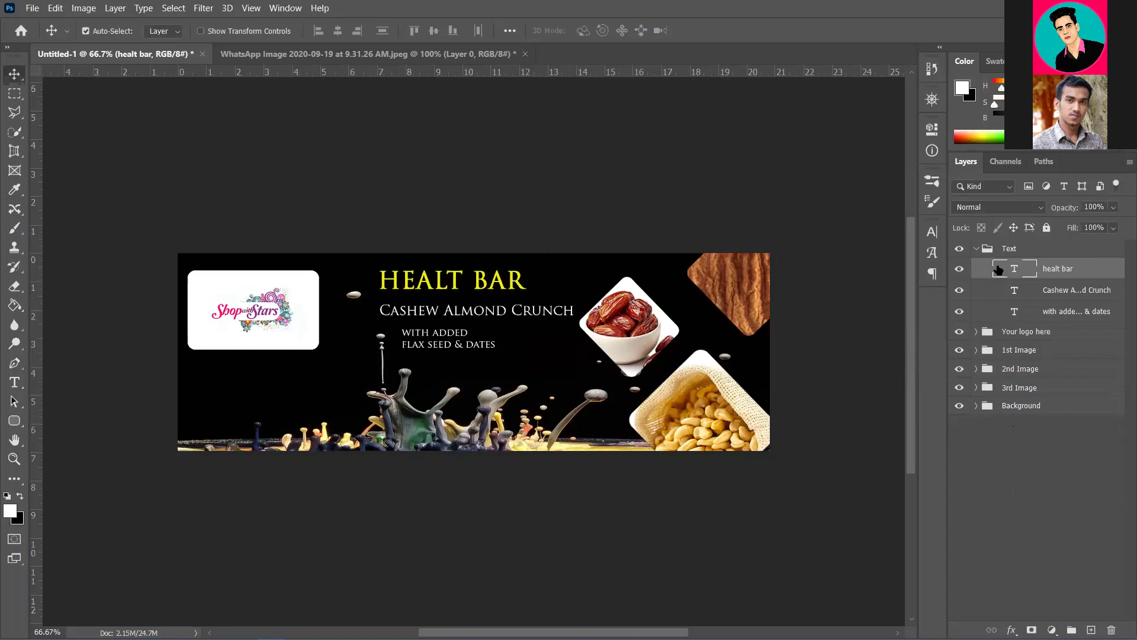
- Duplicate the "healt bar" heading layer within the Text group
{"action": "key", "text": "ctrl"}
{"action": "key", "text": "ctrl+j"}
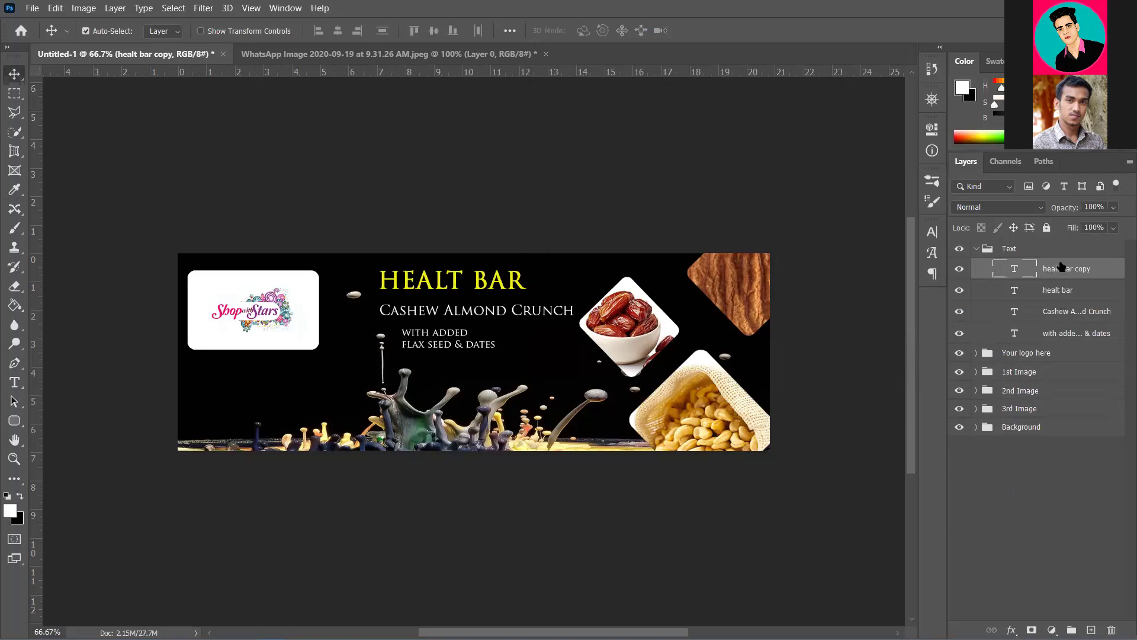
{"action": "left_click", "coordinate": [1057, 290]}
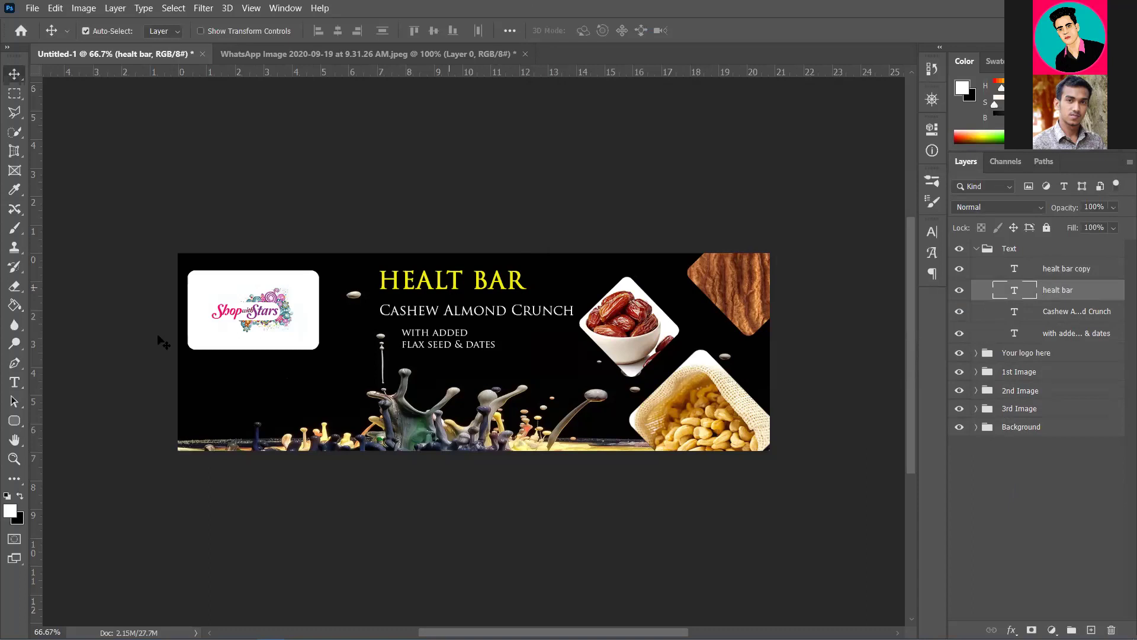
- Set the duplicated heading's text color to ffffff and move its layer below the yellow original
{"action": "left_click", "coordinate": [440, 282]}
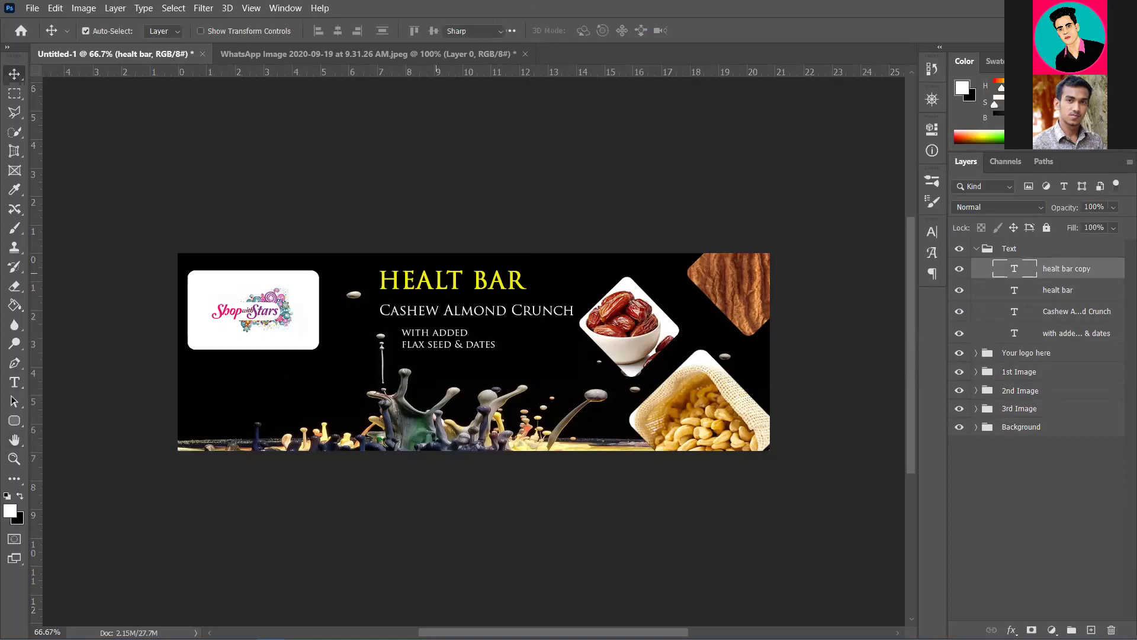
{"action": "double_click", "coordinate": [440, 281]}
{"action": "left_click", "coordinate": [592, 30]}
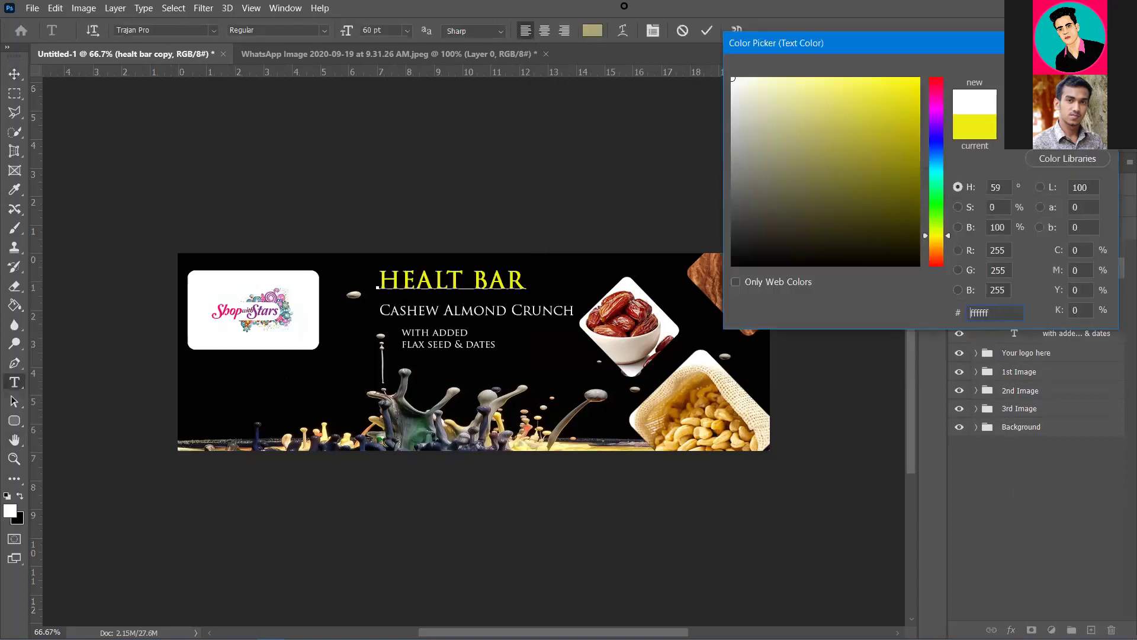
{"action": "left_click", "coordinate": [1069, 68]}
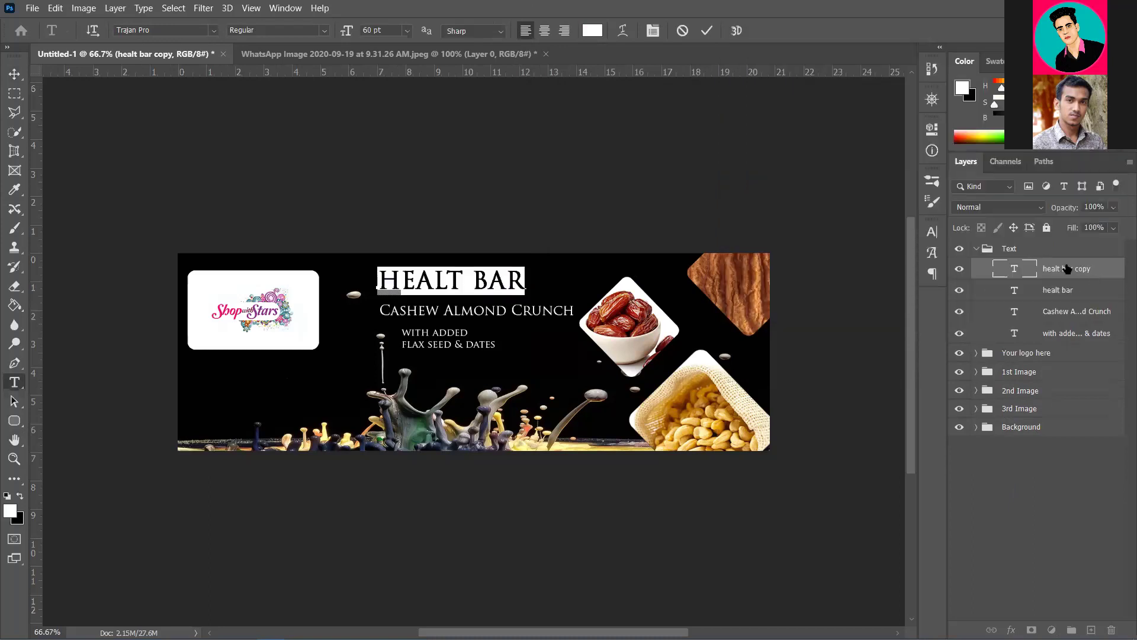
{"action": "left_click", "coordinate": [1070, 270]}
{"action": "key", "text": "v"}
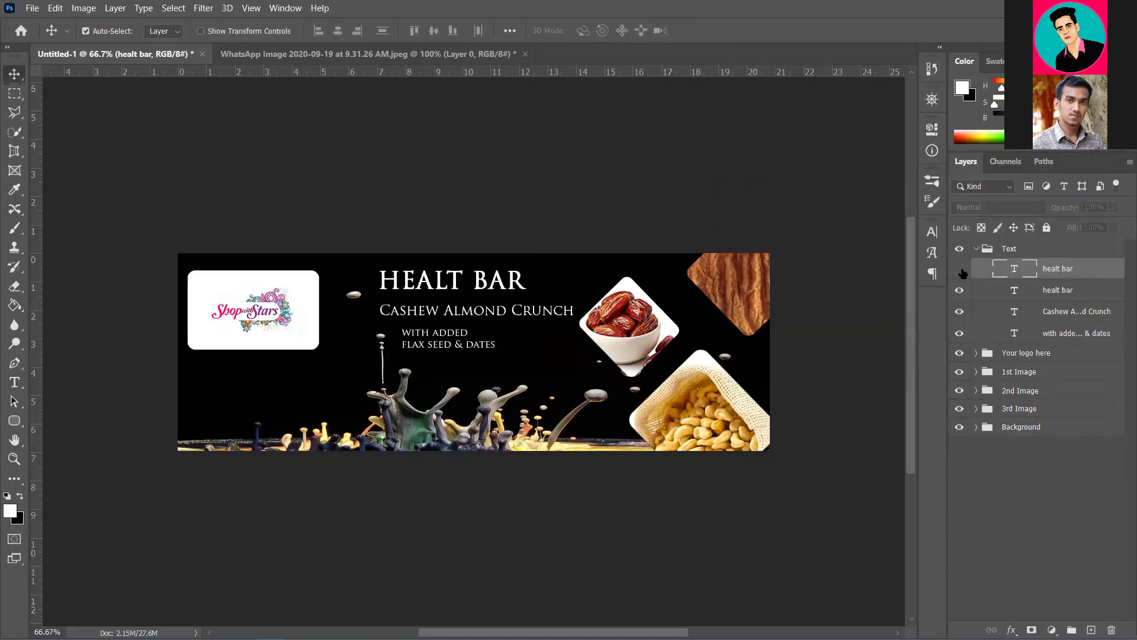
{"action": "mouse_move", "coordinate": [1019, 270]}
{"action": "left_mouse_down"}
{"action": "mouse_move", "coordinate": [1036, 271]}
{"action": "mouse_move", "coordinate": [1053, 301]}
{"action": "left_mouse_up"}
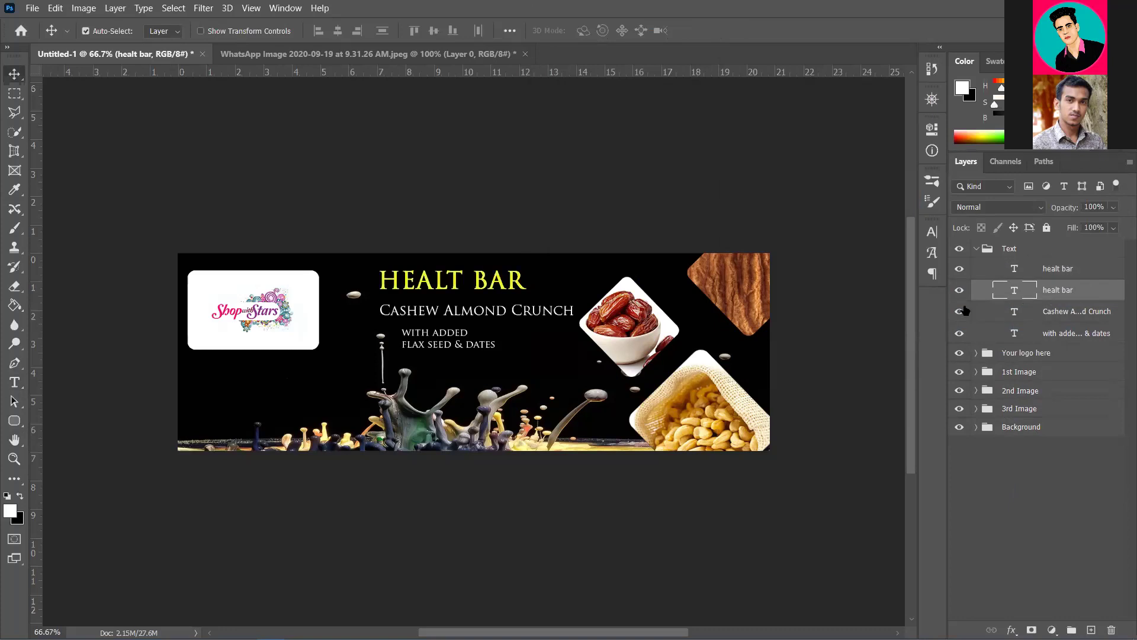
- Nudge the white heading copy slightly down behind the yellow "Healt Bar" heading as an offset shadow, and collapse the Text group
{"action": "scroll", "coordinate": [656, 321], "scroll_direction": "up", "scroll_amount": 5}
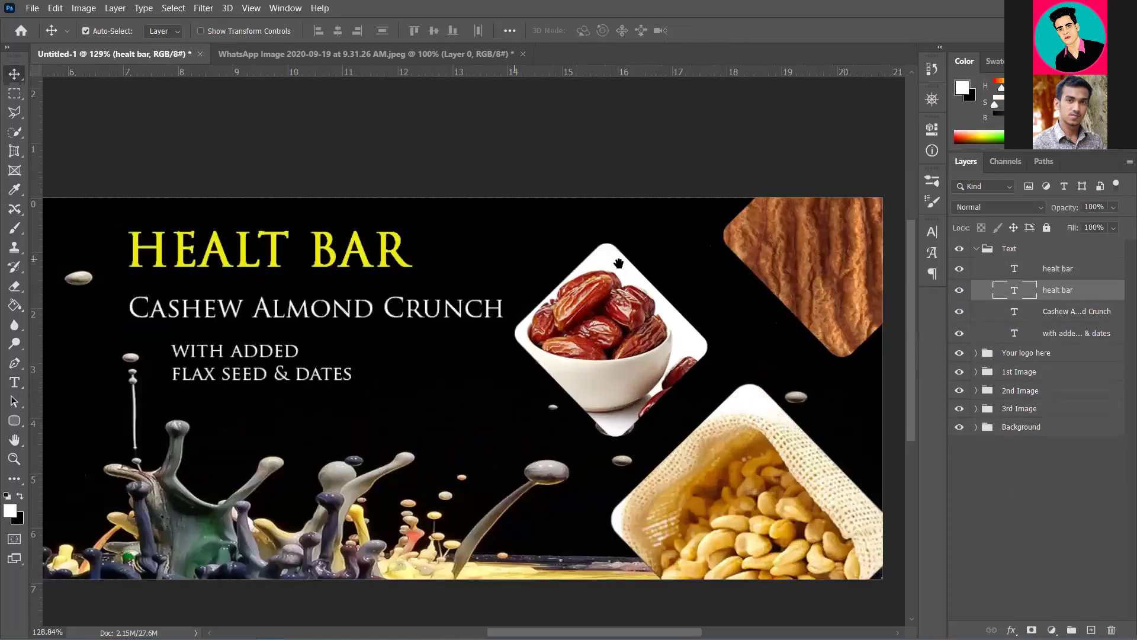
{"action": "scroll", "coordinate": [656, 321], "scroll_direction": "up", "scroll_amount": 5}
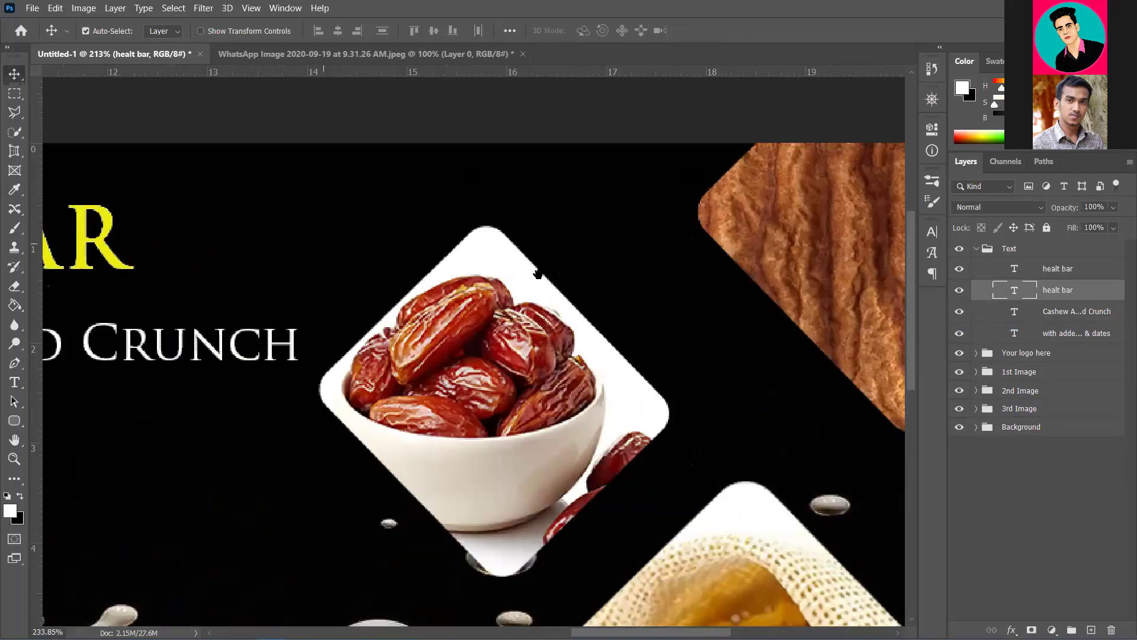
{"action": "left_click_drag", "start_coordinate": [656, 320], "coordinate": [863, 362]}
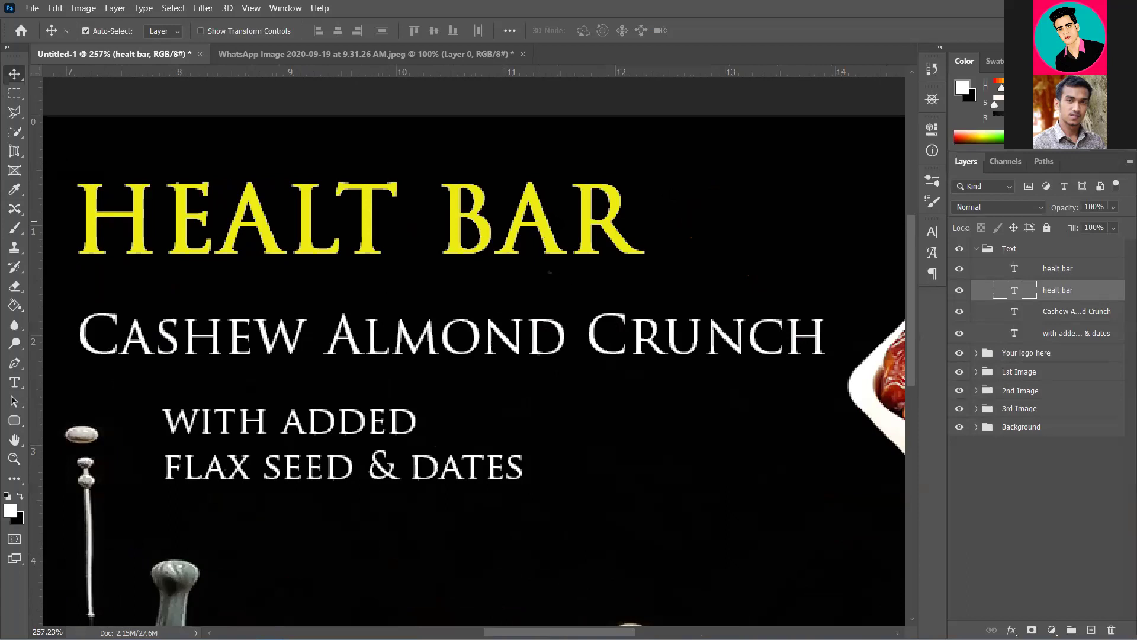
{"action": "key", "text": "Down"}
{"action": "key", "text": "Down"}
{"action": "key", "text": "Left"}
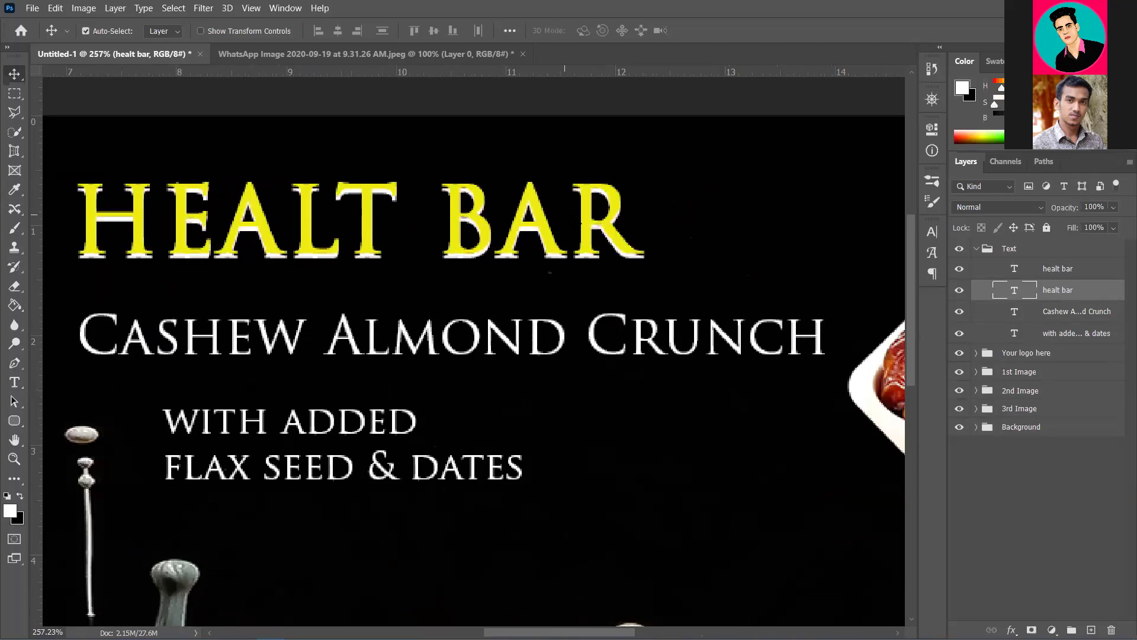
{"action": "key", "text": "Right"}
{"action": "key", "text": "Right"}
{"action": "key", "text": "Right"}
{"action": "key", "text": "Up"}
{"action": "key", "text": "Left"}
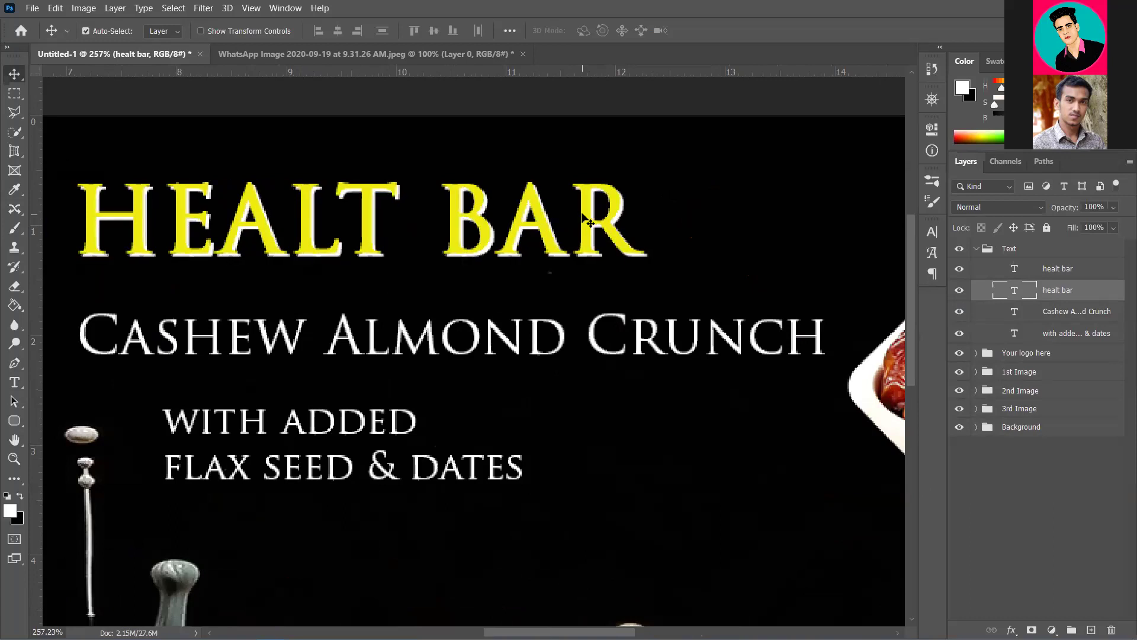
{"action": "key", "text": "Left"}
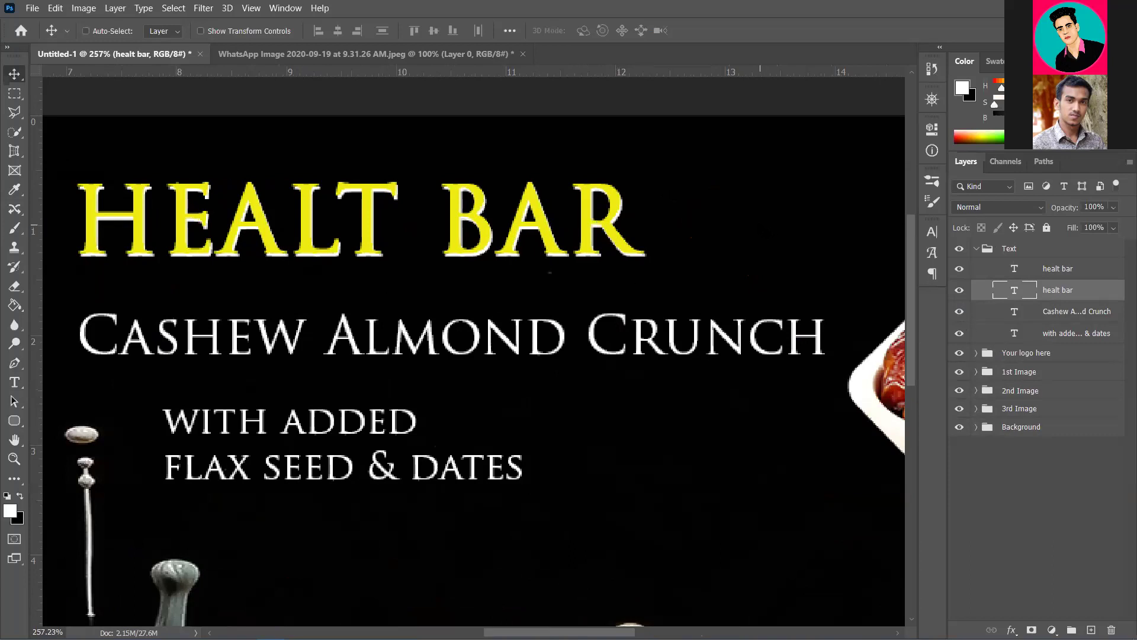
{"action": "key", "text": "ctrl+0"}
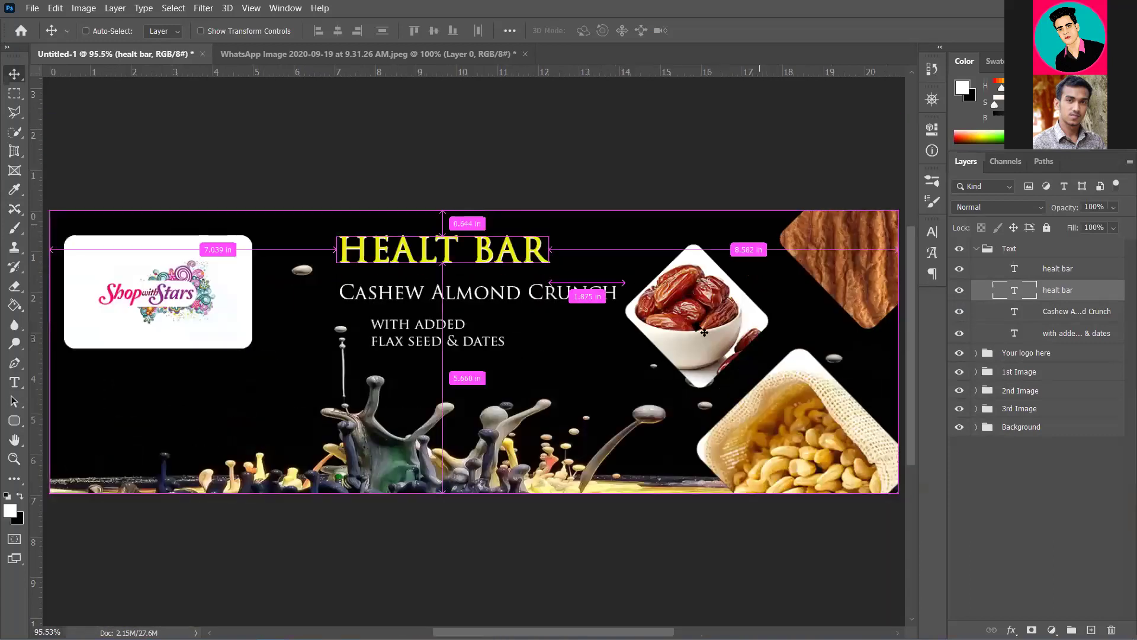
{"action": "left_click", "coordinate": [1023, 509]}
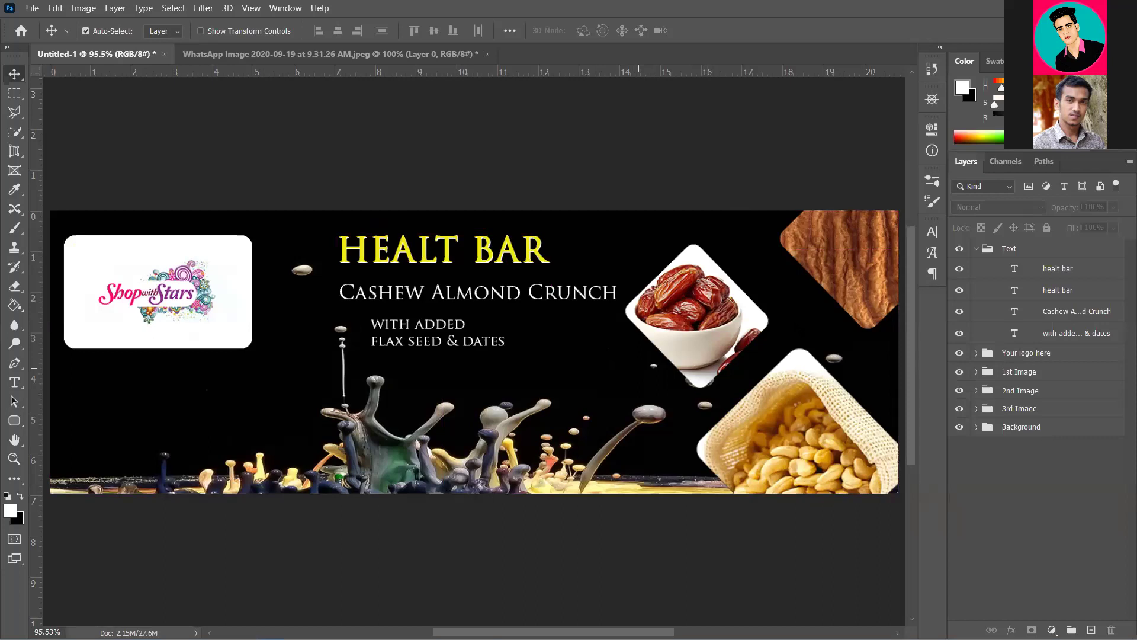
{"action": "left_click", "coordinate": [976, 248]}
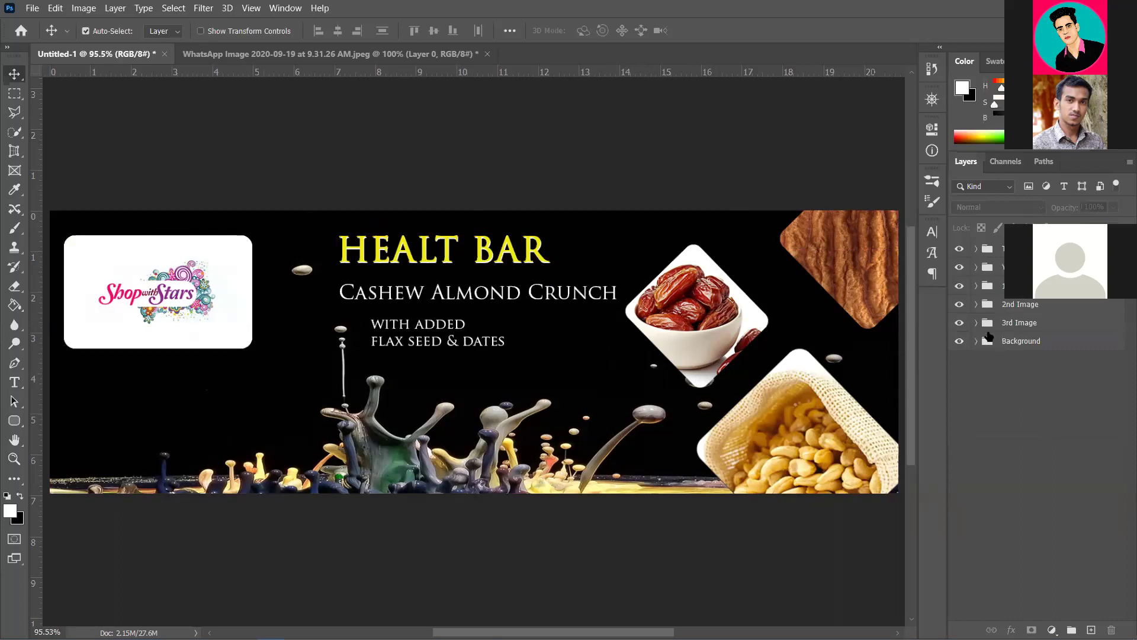
- Scale the logo card group to about 91% and move it slightly lower on the banner
{"action": "left_click", "coordinate": [976, 267]}
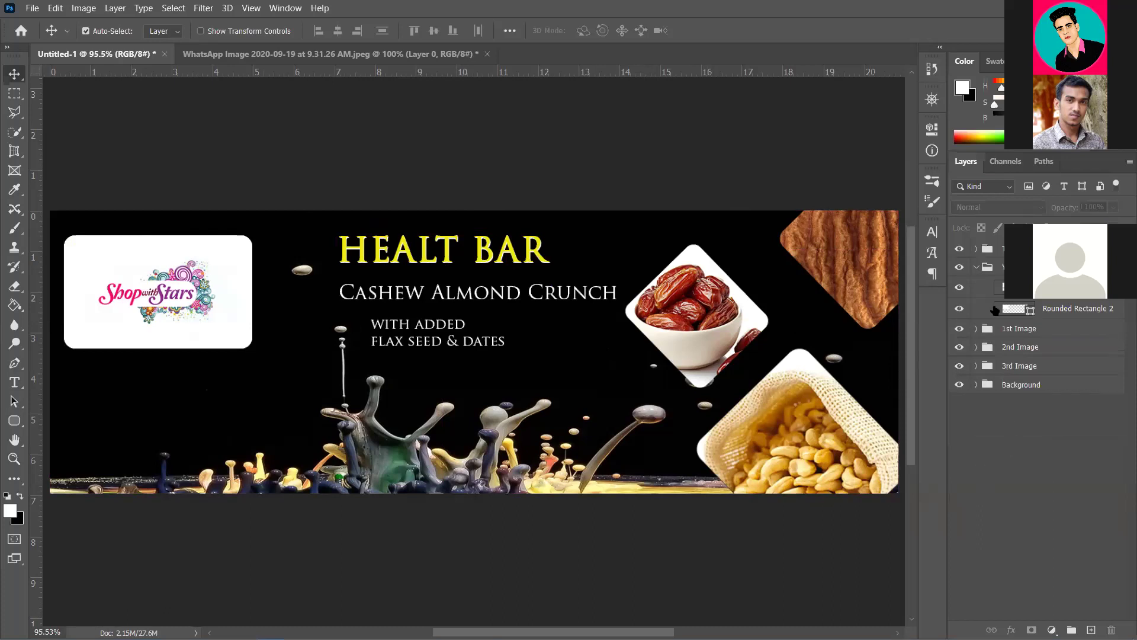
{"action": "left_click", "coordinate": [976, 268]}
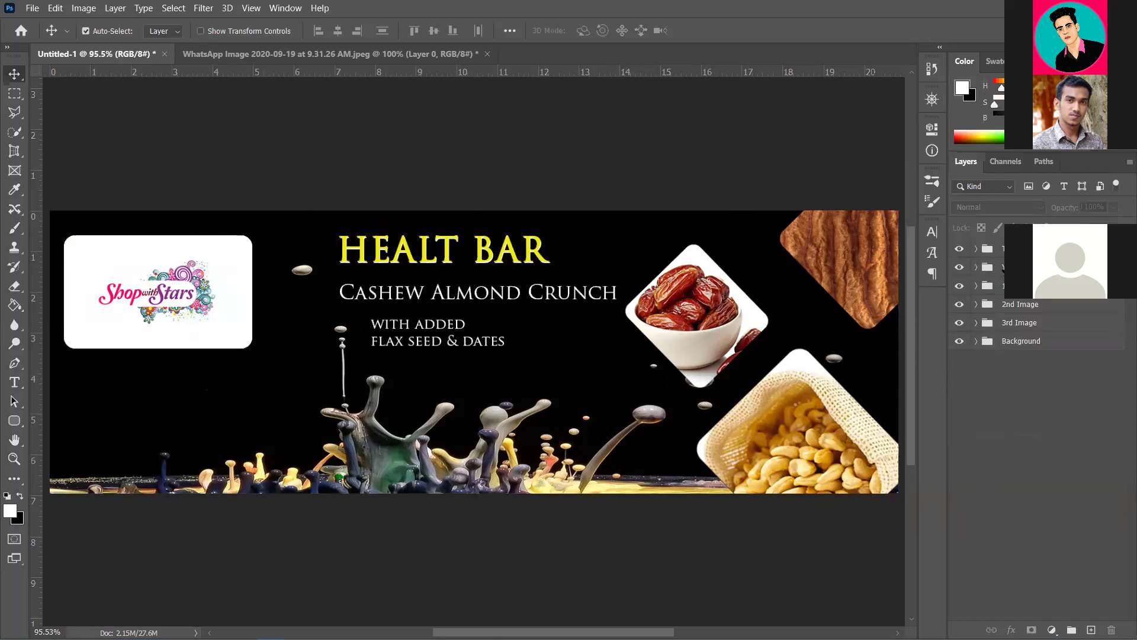
{"action": "left_click", "coordinate": [209, 340]}
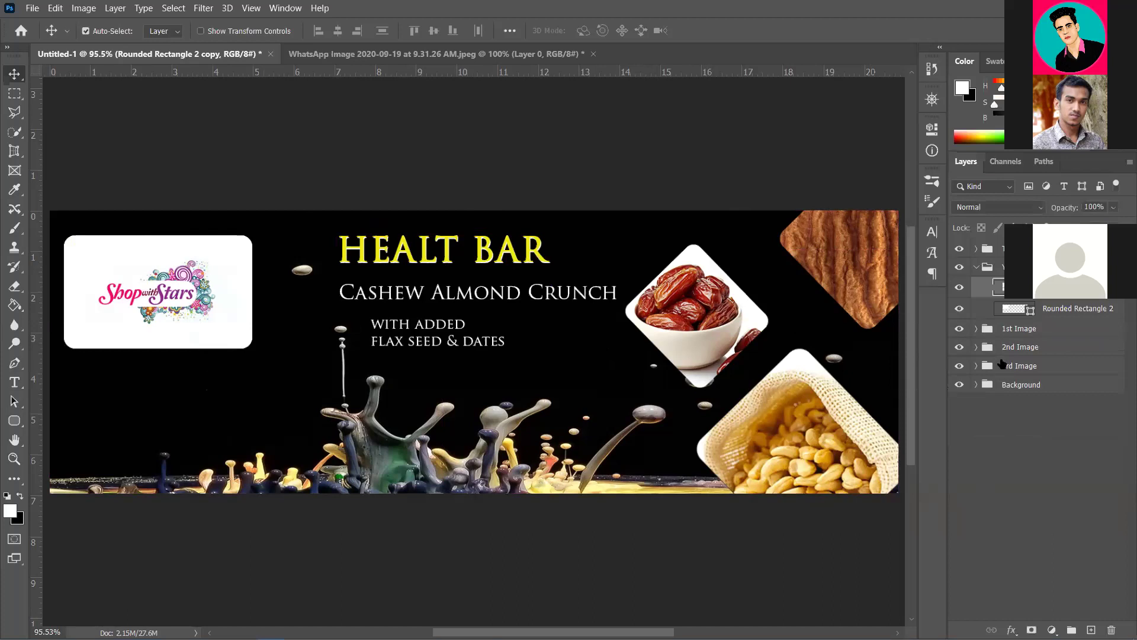
{"action": "left_click", "coordinate": [976, 267]}
{"action": "key", "text": "ctrl+t"}
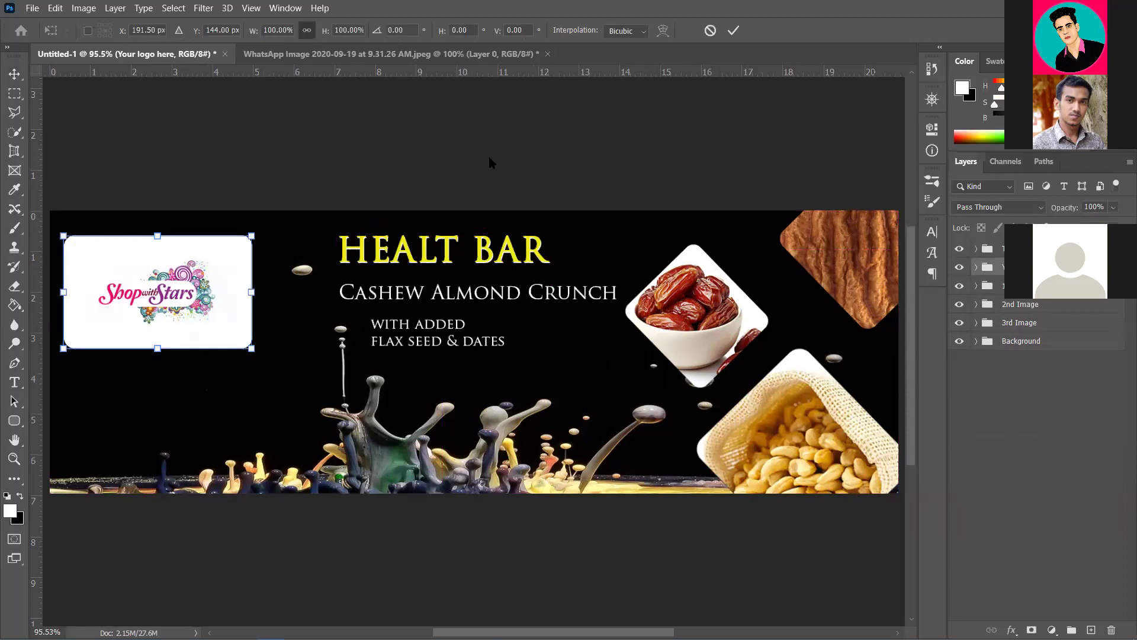
{"action": "mouse_move", "coordinate": [252, 348]}
{"action": "left_mouse_down"}
{"action": "mouse_move", "coordinate": [256, 327]}
{"action": "mouse_move", "coordinate": [219, 319]}
{"action": "mouse_move", "coordinate": [293, 328]}
{"action": "mouse_move", "coordinate": [266, 353]}
{"action": "left_mouse_up"}
{"action": "left_click_drag", "start_coordinate": [187, 299], "coordinate": [172, 299]}
{"action": "left_click_drag", "start_coordinate": [235, 345], "coordinate": [236, 352]}
{"action": "mouse_move", "coordinate": [178, 306]}
{"action": "left_mouse_down"}
{"action": "mouse_move", "coordinate": [171, 314]}
{"action": "mouse_move", "coordinate": [164, 300]}
{"action": "mouse_move", "coordinate": [164, 327]}
{"action": "left_mouse_up"}
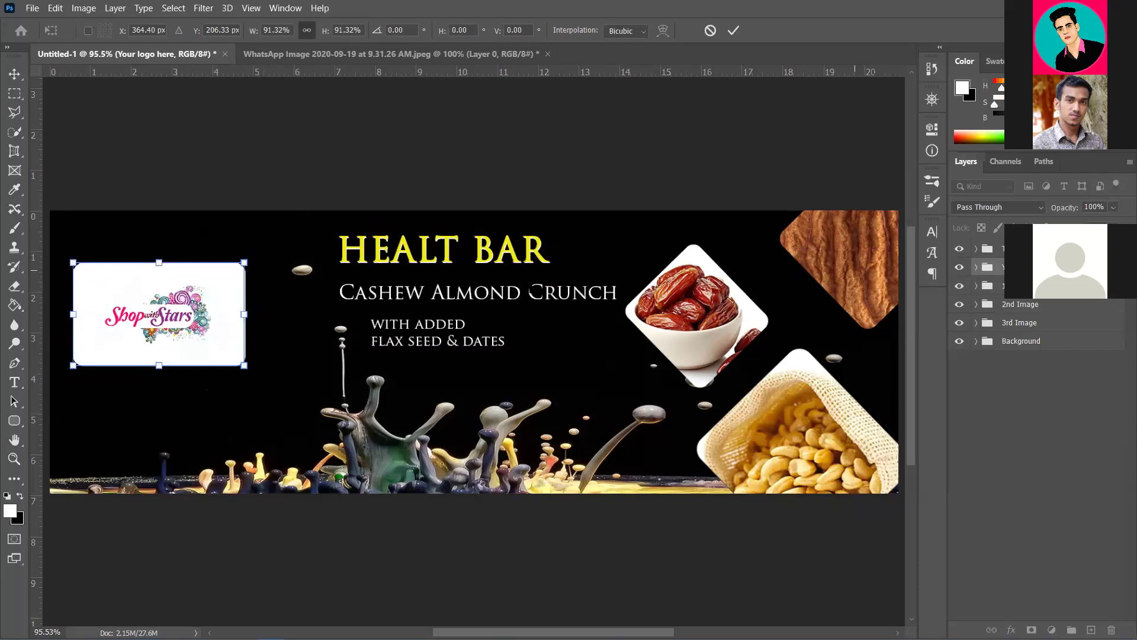
{"action": "left_click", "coordinate": [1111, 436]}
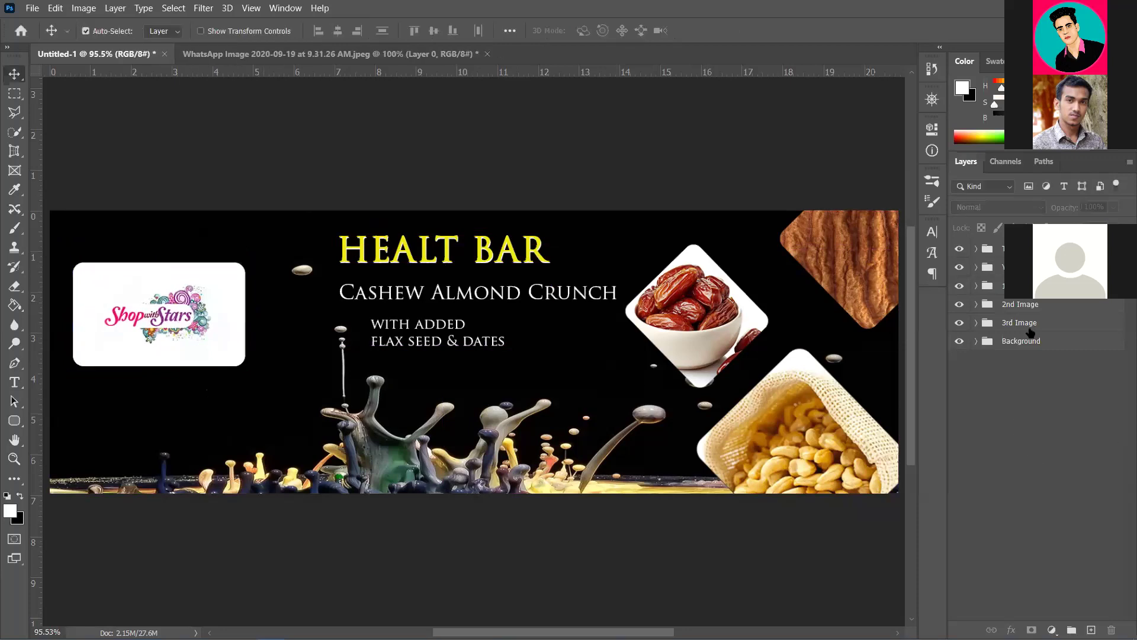
- Add an inside stroke to the logo card group, sampling the heading's yellow for its color and darkening it to 616005
{"action": "left_click", "coordinate": [235, 296]}
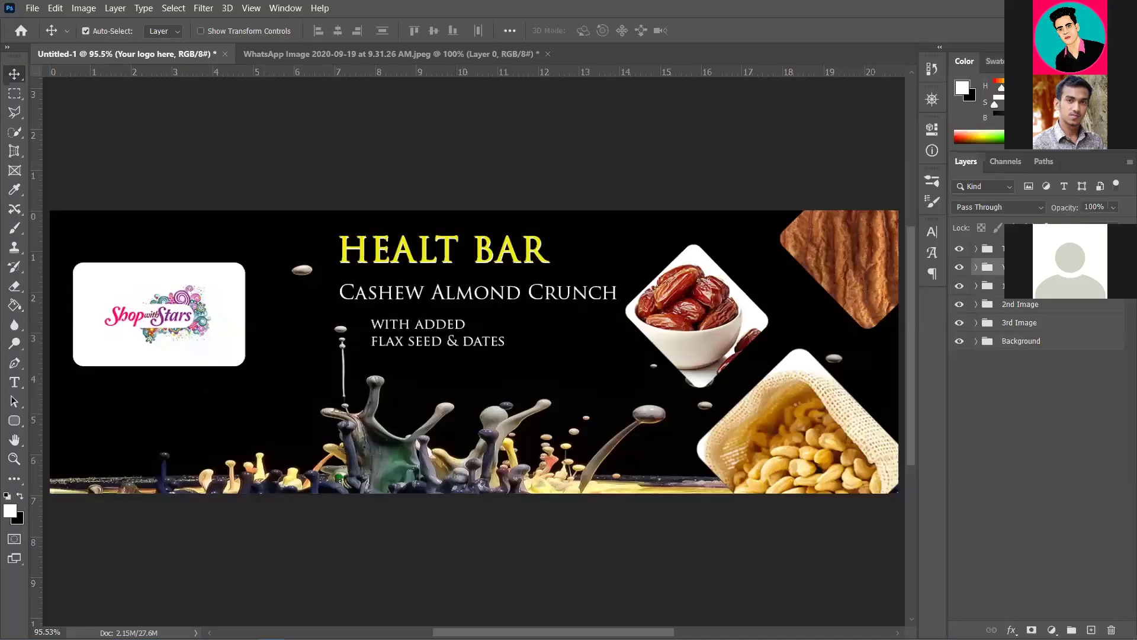
{"action": "double_click", "coordinate": [1066, 267]}
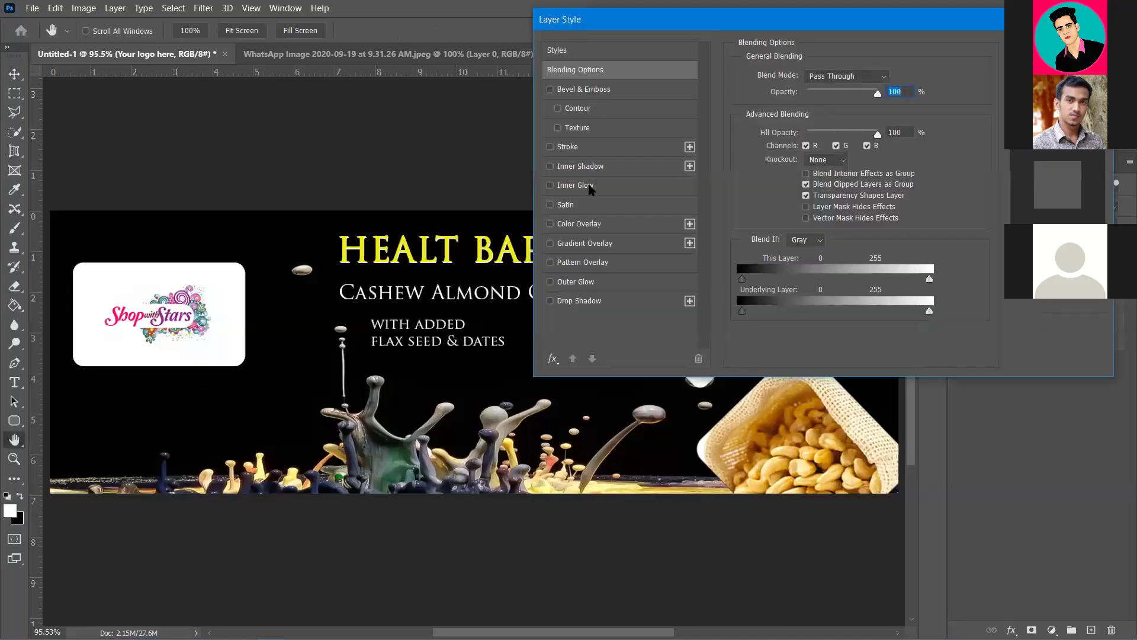
{"action": "left_click", "coordinate": [579, 146]}
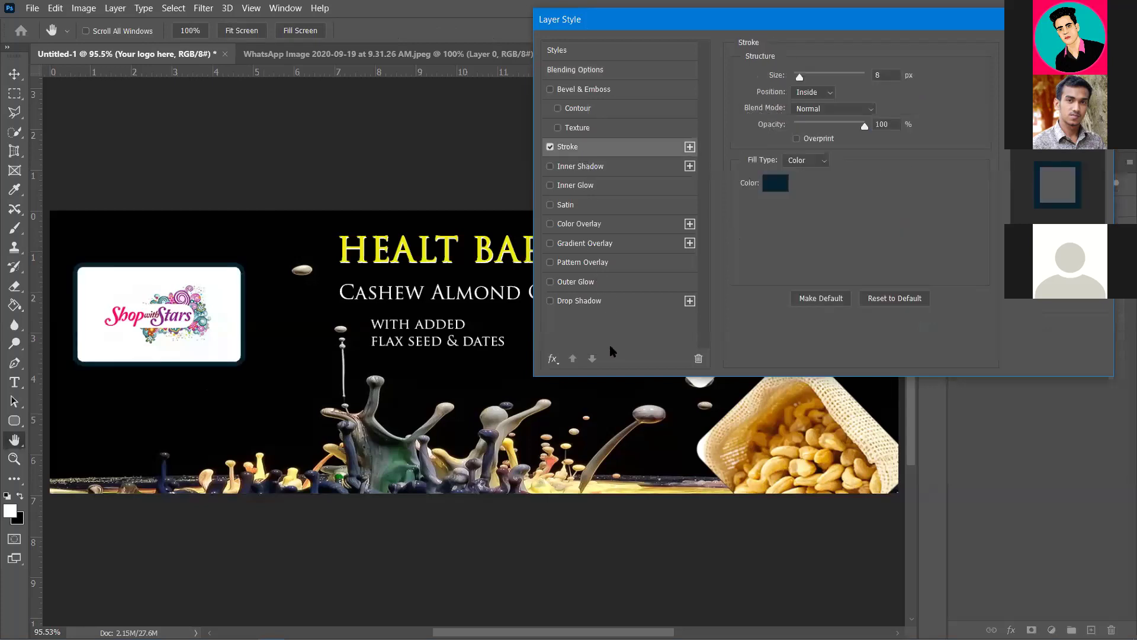
{"action": "left_click", "coordinate": [775, 183]}
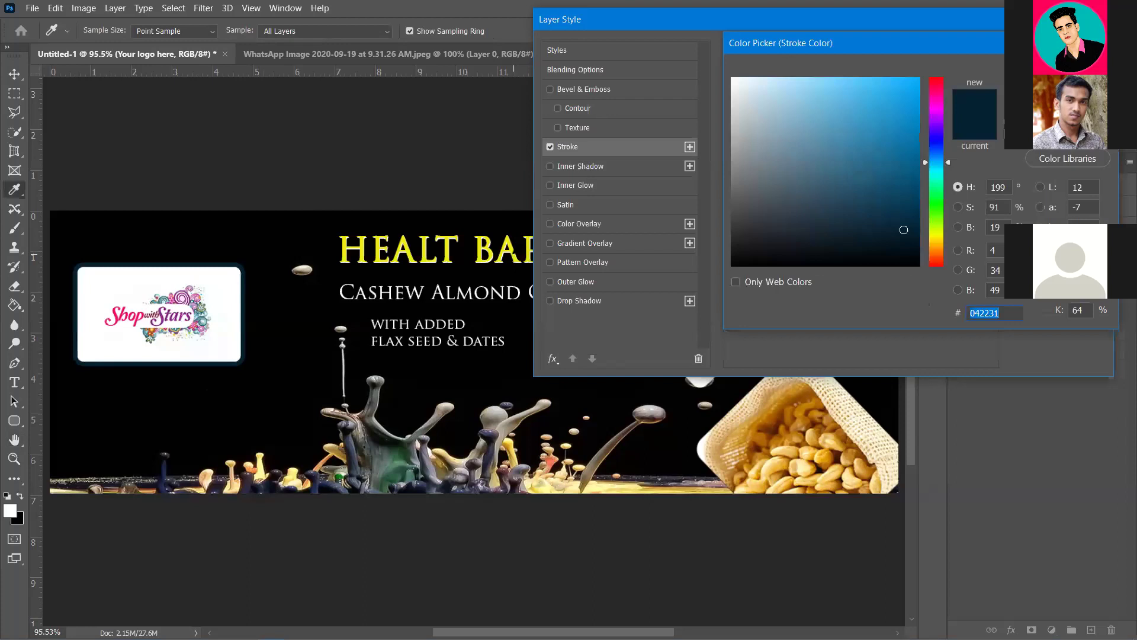
{"action": "left_click", "coordinate": [347, 249]}
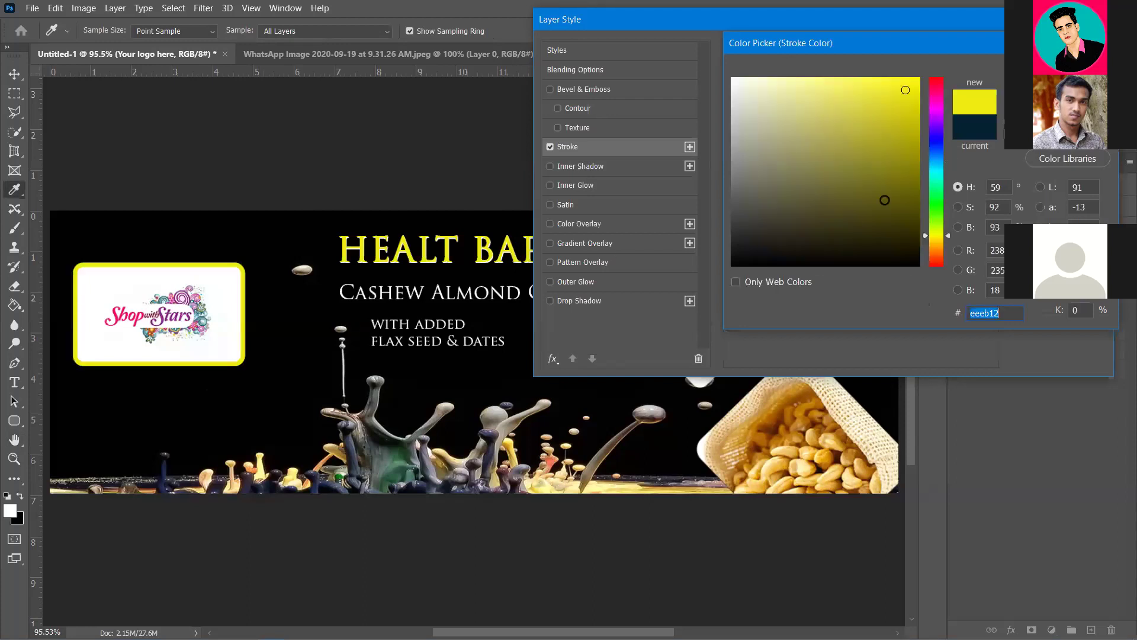
{"action": "left_click", "coordinate": [897, 184]}
{"action": "left_click_drag", "start_coordinate": [900, 186], "coordinate": [909, 194]}
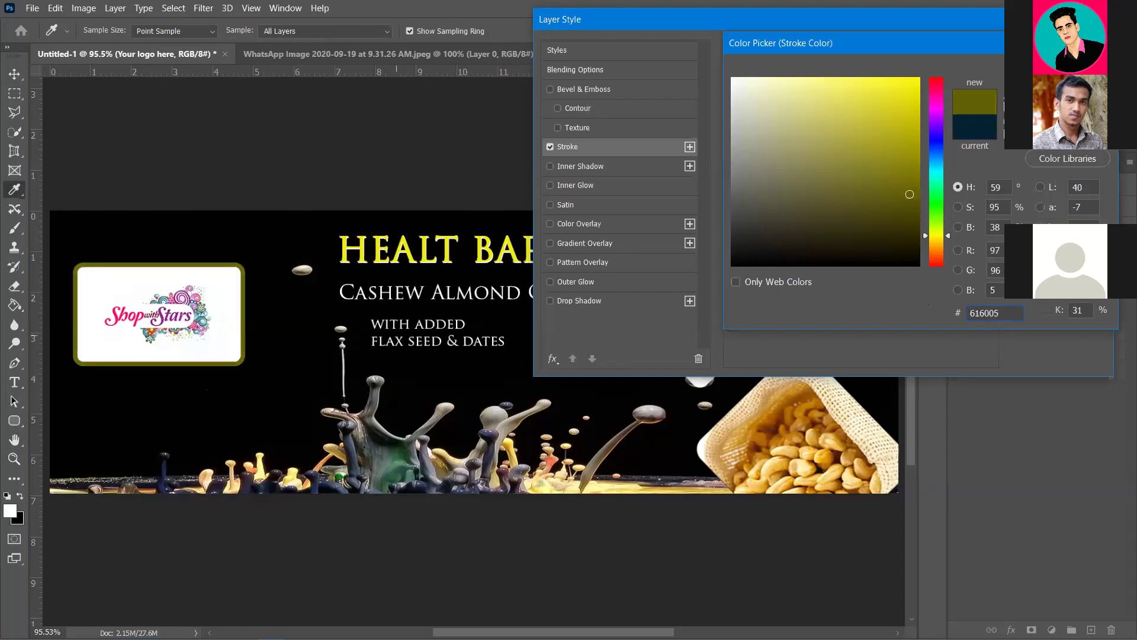
- In the separate Shop with Stars logo image, select the white backdrop, unlock the Background layer and delete the selected white
{"action": "left_click", "coordinate": [714, 206]}
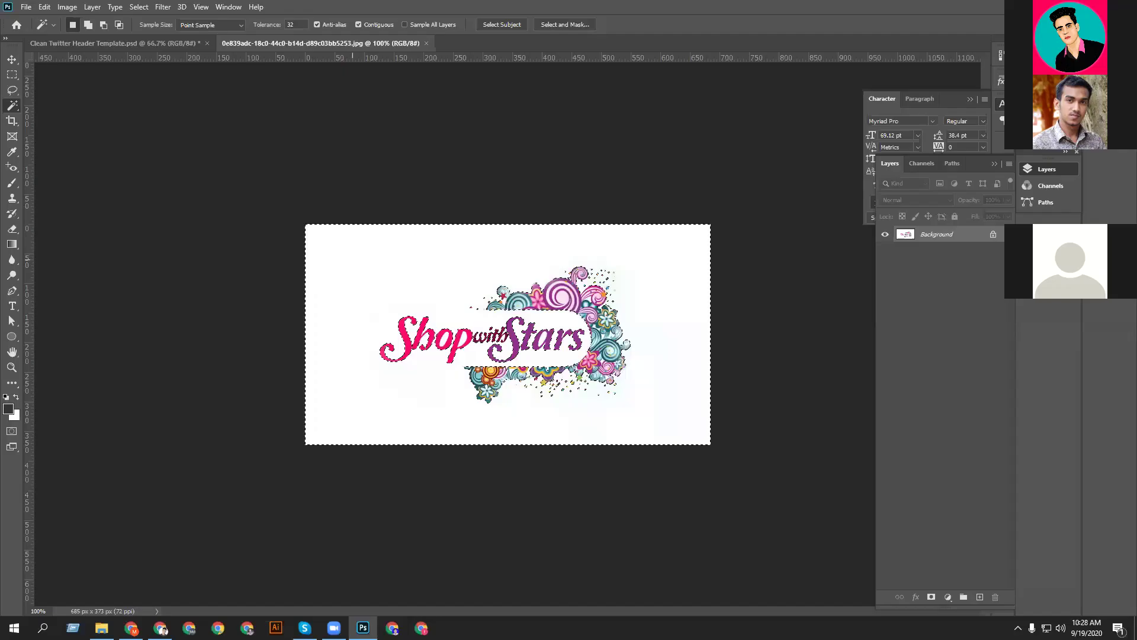
{"action": "left_click", "coordinate": [995, 236]}
{"action": "key", "text": "Delete"}
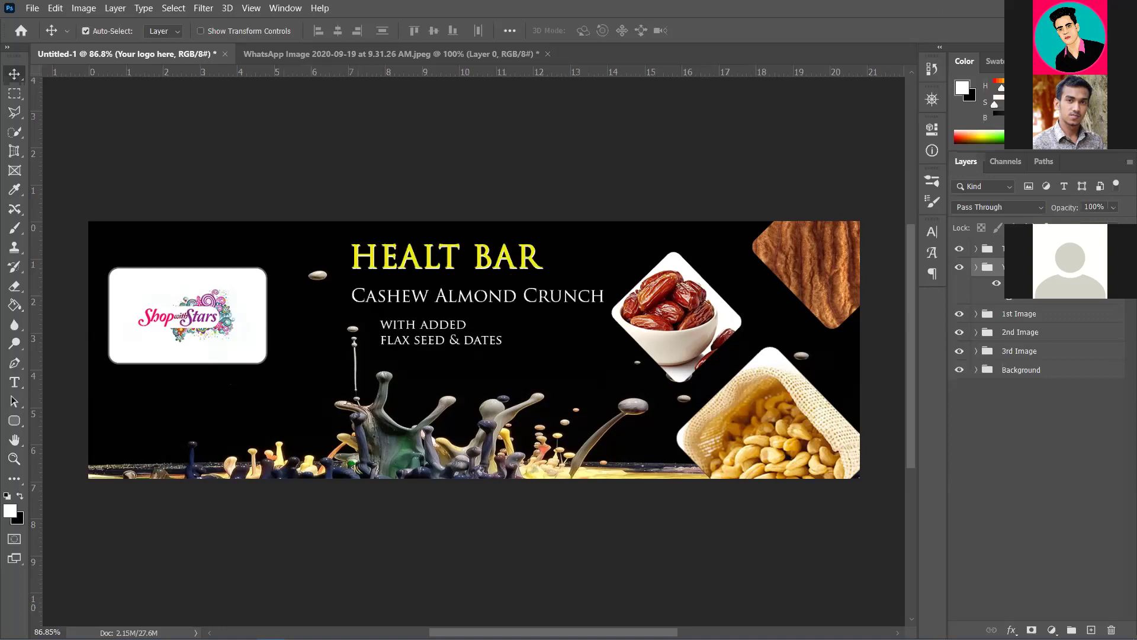
{"action": "left_click", "coordinate": [977, 267]}
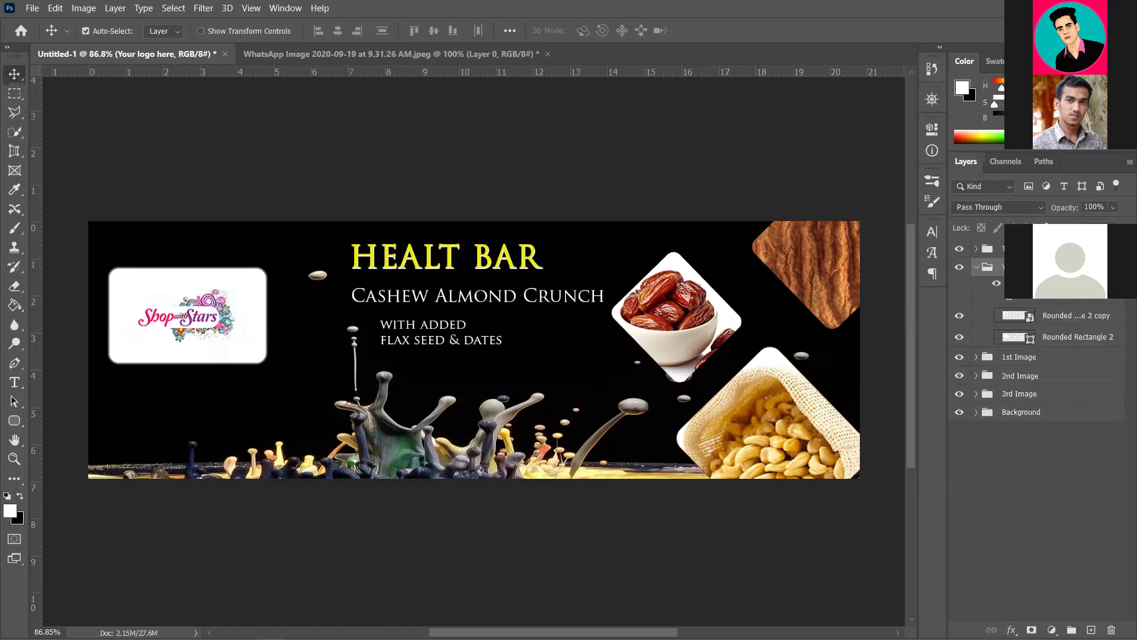
{"action": "left_click", "coordinate": [977, 267]}
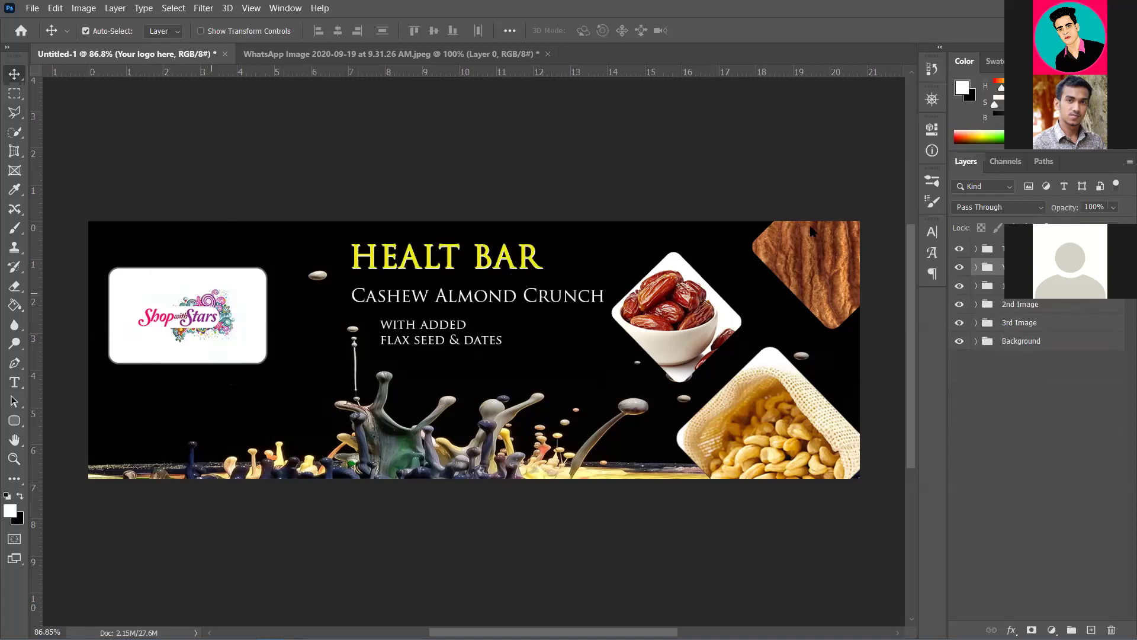
{"action": "left_click_drag", "start_coordinate": [164, 294], "coordinate": [150, 272]}
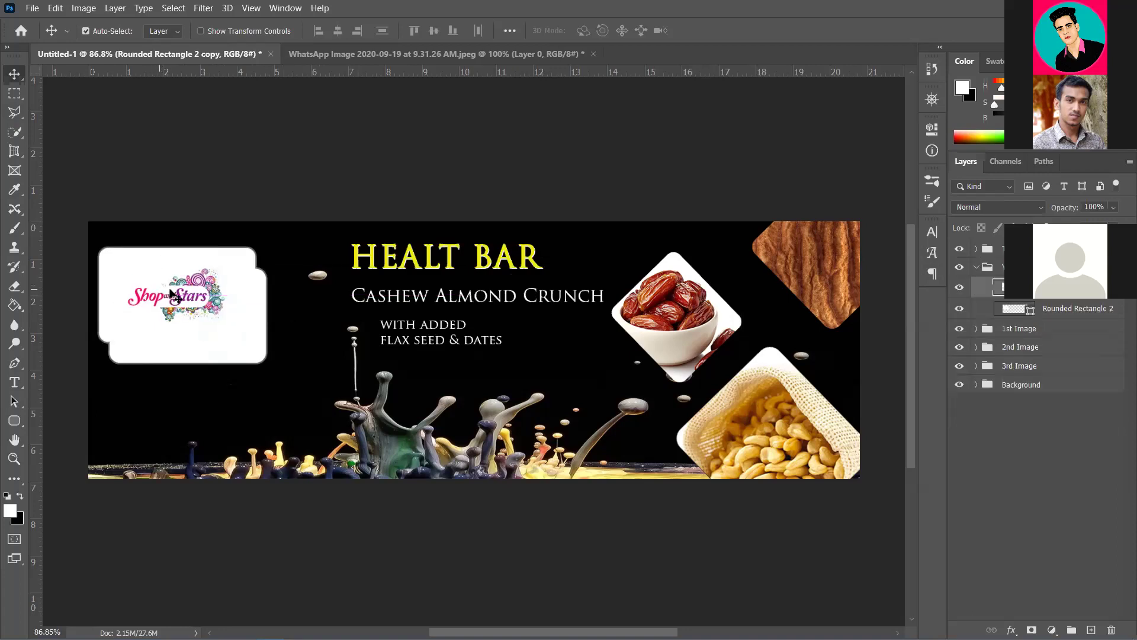
{"action": "key", "text": "ctrl+z"}
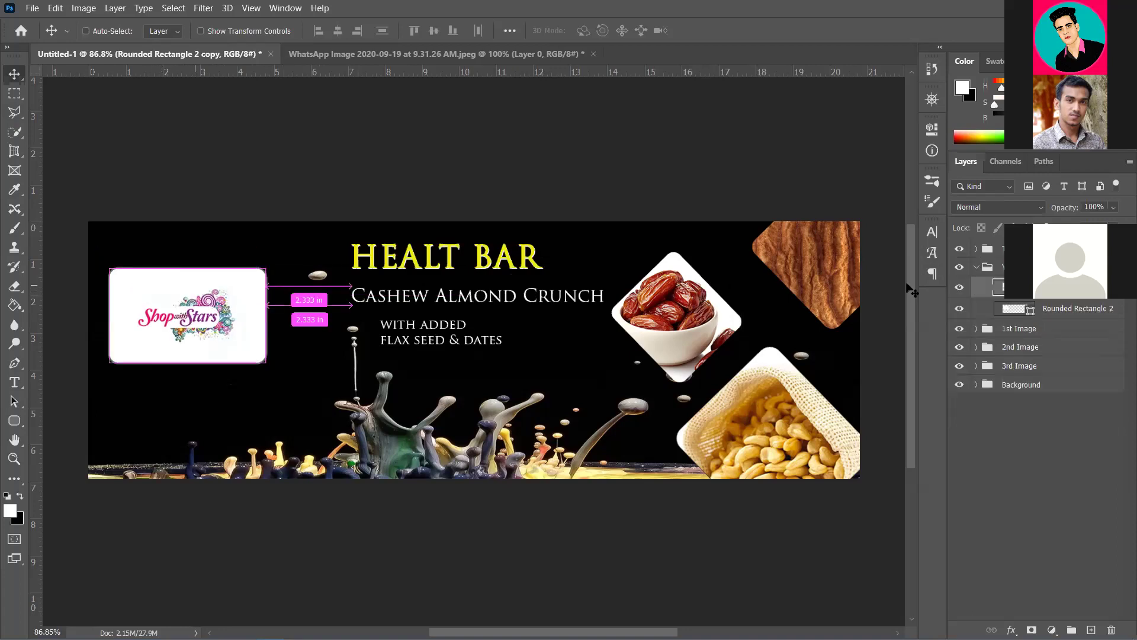
- Nudge the whole logo card group up and left so it sits near the banner's upper-left corner
{"action": "left_click", "coordinate": [977, 267]}
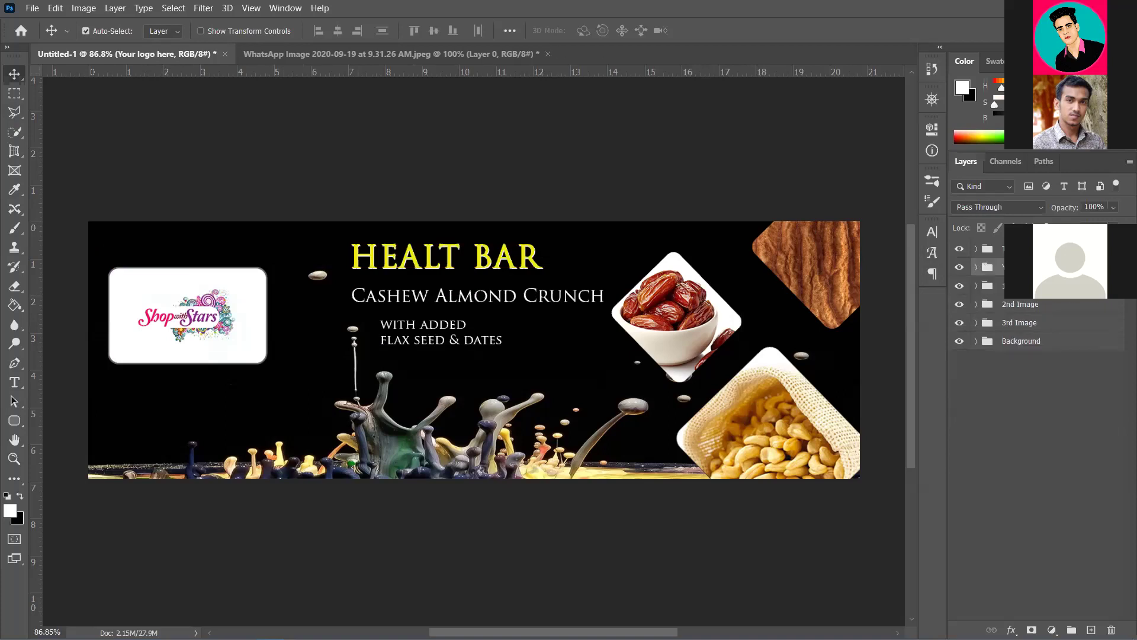
{"action": "key", "text": "Up"}
{"action": "key", "text": "Up"}
{"action": "key", "text": "Up"}
{"action": "key", "text": "Up"}
{"action": "key", "text": "Up"}
{"action": "key", "text": "Up"}
{"action": "key", "text": "Up"}
{"action": "key", "text": "Up"}
{"action": "key", "text": "Up"}
{"action": "key", "text": "Up"}
{"action": "key", "text": "Up"}
{"action": "key", "text": "Up"}
{"action": "key", "text": "Up"}
{"action": "key", "text": "Up"}
{"action": "key", "text": "Up"}
{"action": "key", "text": "Up"}
{"action": "key", "text": "Up"}
{"action": "key", "text": "Up"}
{"action": "key", "text": "Up"}
{"action": "key", "text": "Up"}
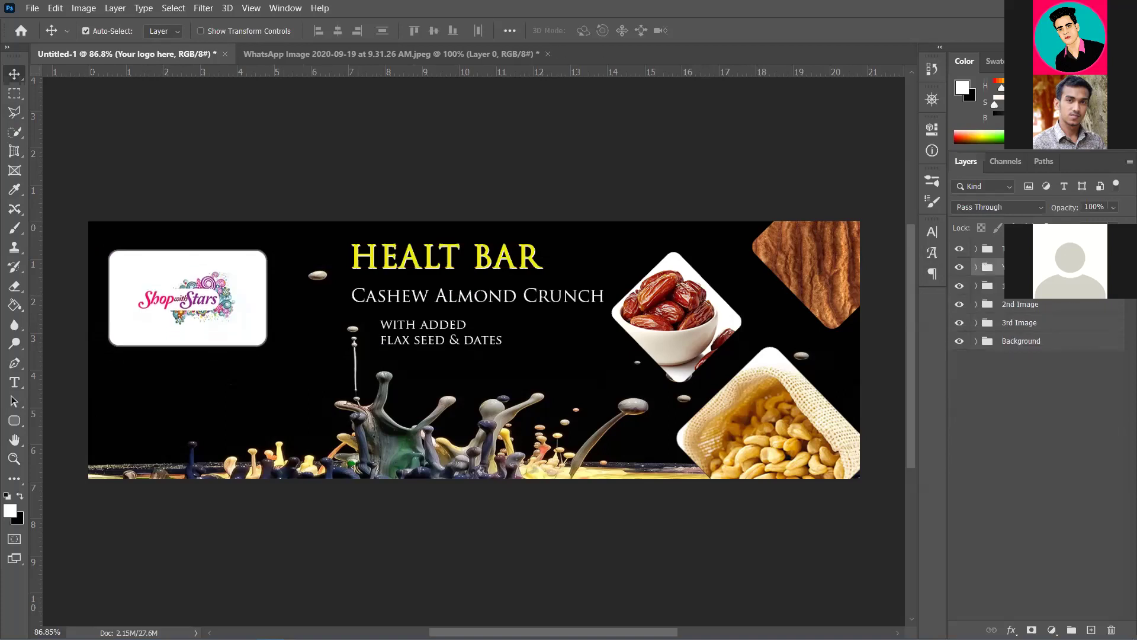
{"action": "key", "text": "Left"}
{"action": "key", "text": "Left"}
{"action": "key", "text": "Left"}
{"action": "key", "text": "Left"}
{"action": "key", "text": "Left"}
{"action": "key", "text": "Left"}
{"action": "key", "text": "Left"}
{"action": "key", "text": "Left"}
{"action": "key", "text": "Left"}
{"action": "key", "text": "Left"}
{"action": "key", "text": "Left"}
{"action": "key", "text": "Left"}
{"action": "key", "text": "Left"}
{"action": "key", "text": "Left"}
{"action": "key", "text": "Left"}
{"action": "key", "text": "Left"}
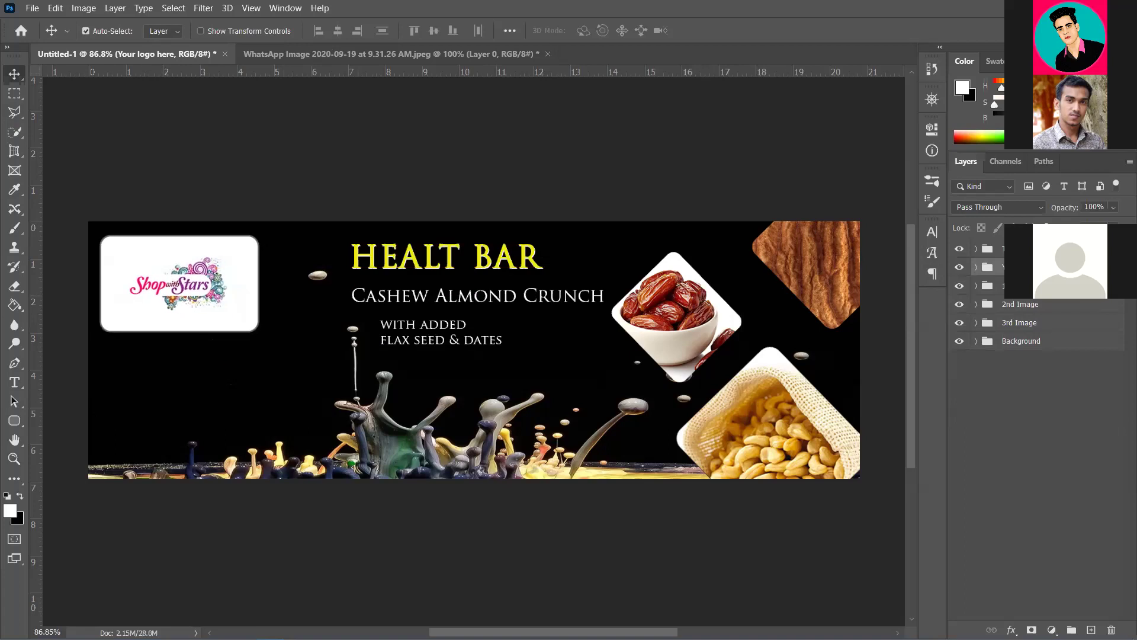
{"action": "key", "text": "Right"}
{"action": "key", "text": "Right"}
{"action": "key", "text": "Down"}
{"action": "key", "text": "Down"}
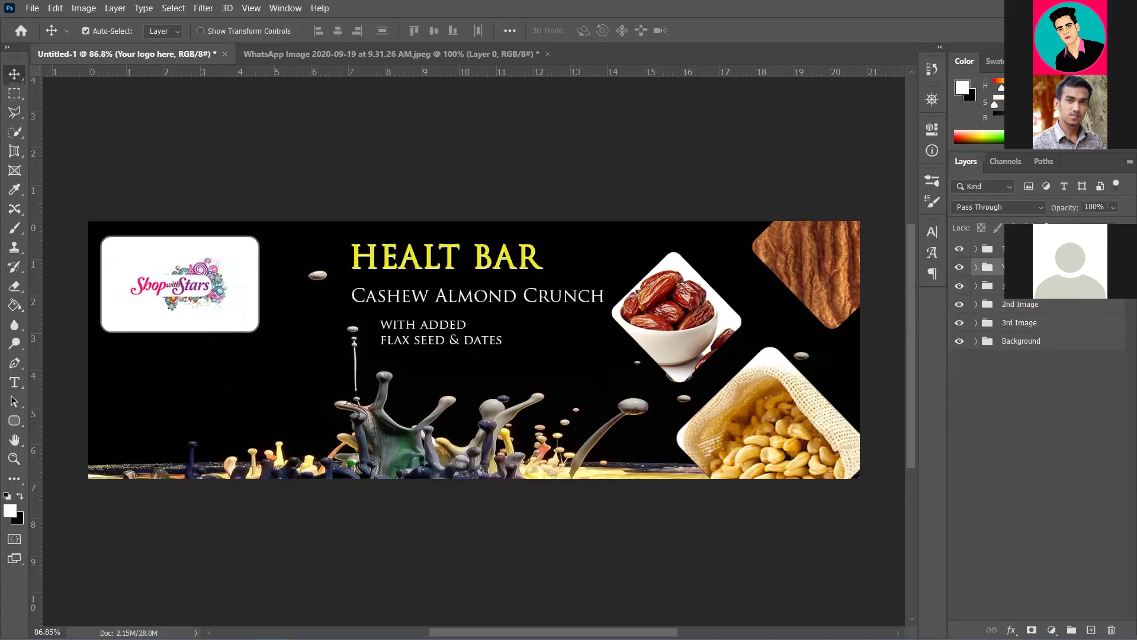
{"action": "key", "text": "Down"}
{"action": "key", "text": "Down"}
{"action": "key", "text": "Left"}
{"action": "key", "text": "Left"}
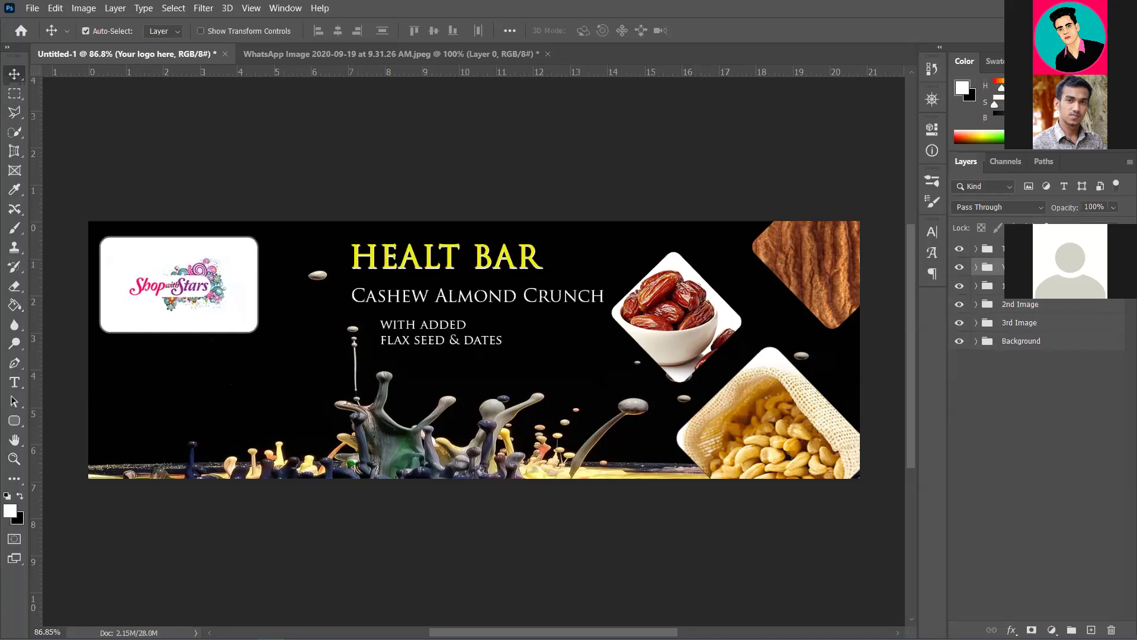
{"action": "key", "text": "Up"}
{"action": "key", "text": "Up"}
{"action": "key", "text": "Up"}
{"action": "key", "text": "Up"}
{"action": "key", "text": "Up"}
{"action": "key", "text": "Up"}
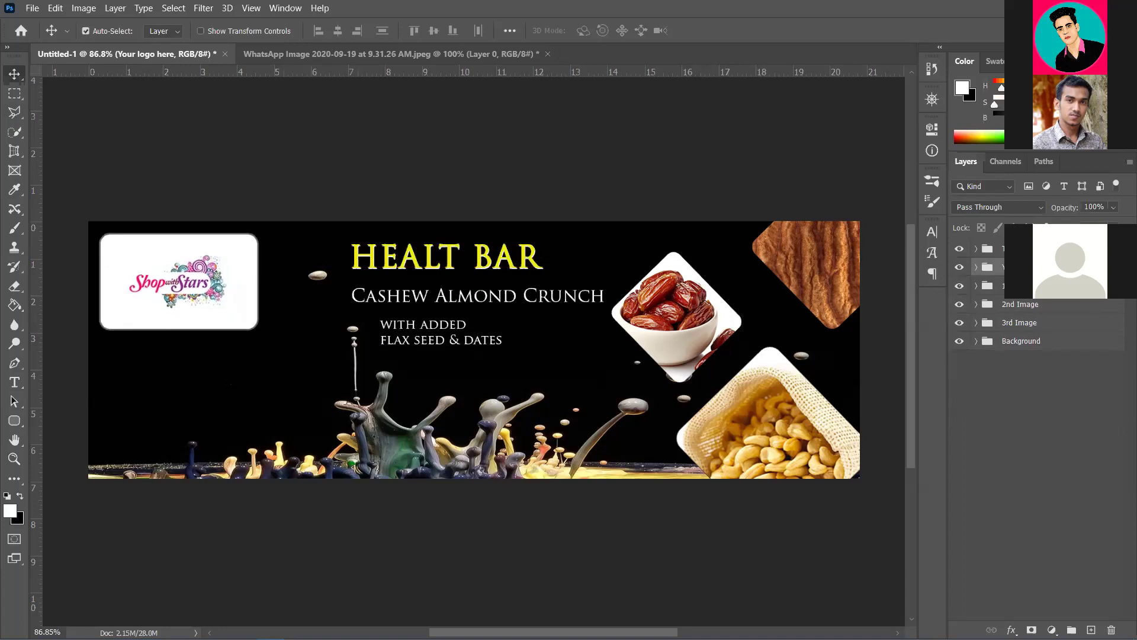
- Scale the 3rd Image group with the cashew picture to about 63% and move it to the banner's lower-right corner
{"action": "left_click", "coordinate": [823, 448]}
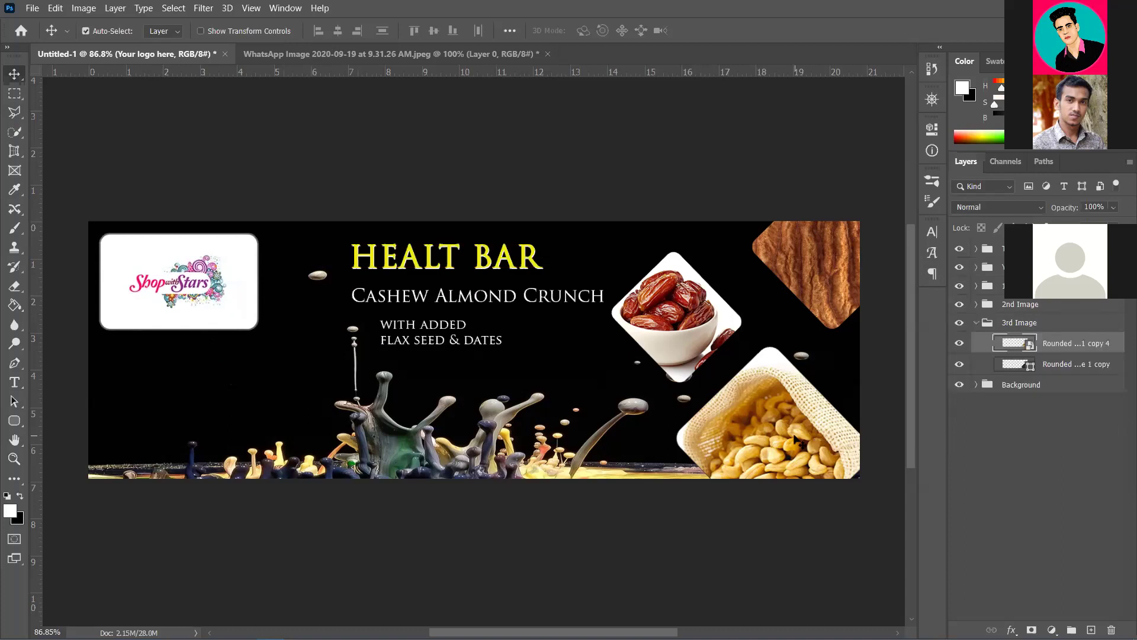
{"action": "left_click", "coordinate": [977, 323]}
{"action": "left_click", "coordinate": [1040, 331]}
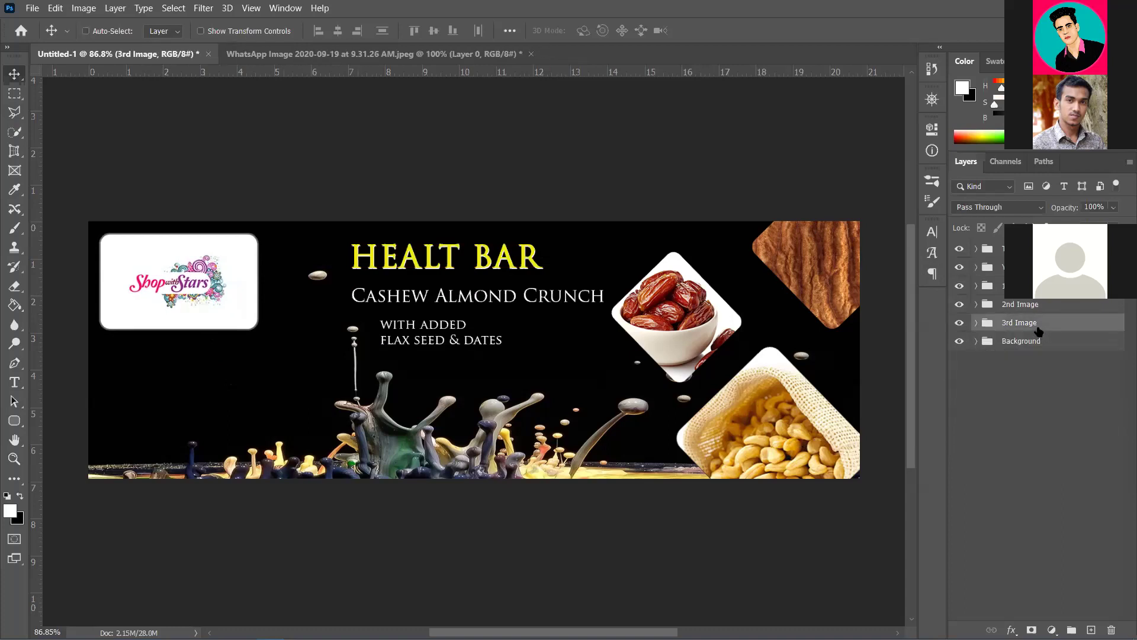
{"action": "key", "text": "ctrl+t"}
{"action": "left_click", "coordinate": [872, 348]}
{"action": "left_click_drag", "start_coordinate": [872, 347], "coordinate": [871, 378]}
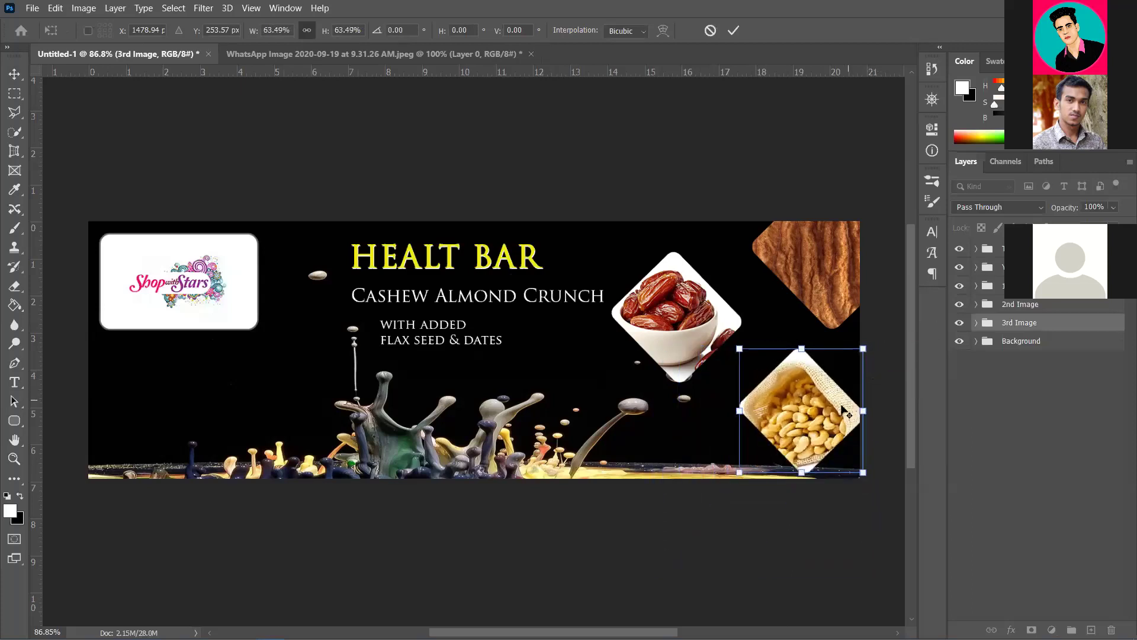
{"action": "left_click_drag", "start_coordinate": [820, 423], "coordinate": [830, 447]}
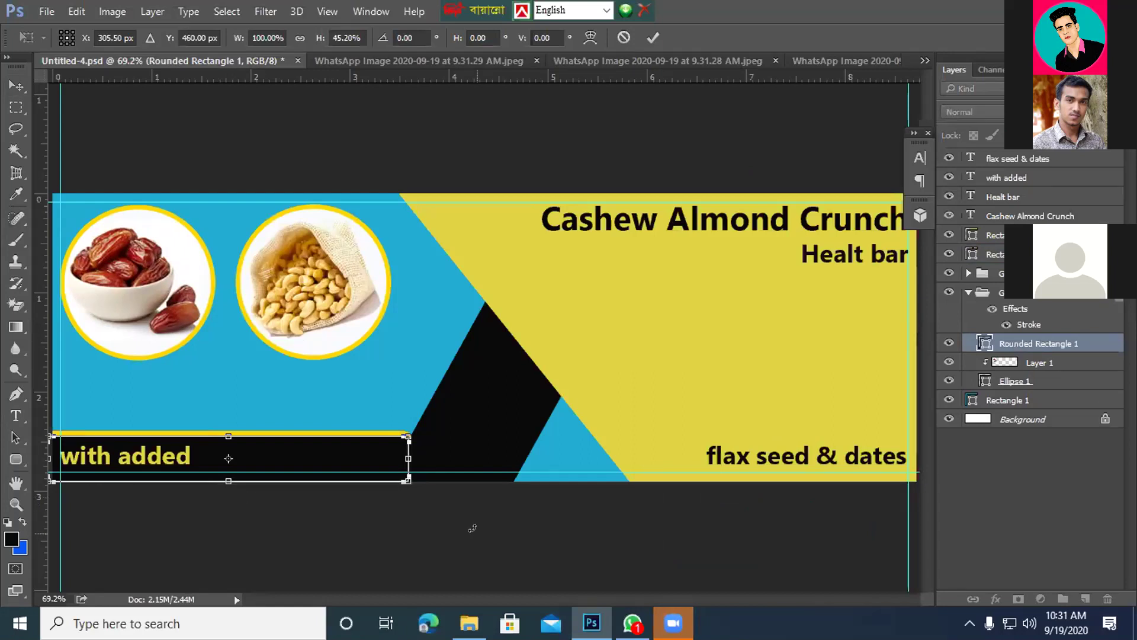
- On the blue and yellow banner, bring the left edge of the black rounded rectangle behind "with added" to the banner's left edge
{"action": "left_click", "coordinate": [338, 524], "text": "ctrl"}
{"action": "left_click_drag", "start_coordinate": [338, 524], "coordinate": [392, 579]}
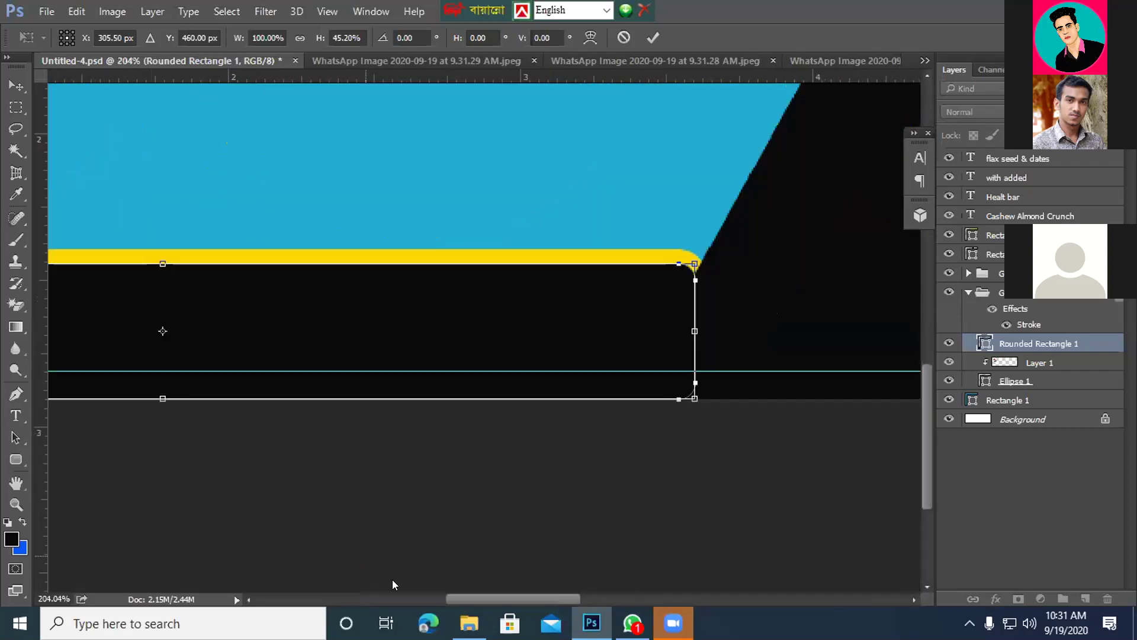
{"action": "scroll", "coordinate": [354, 575], "scroll_direction": "left", "scroll_amount": 10}
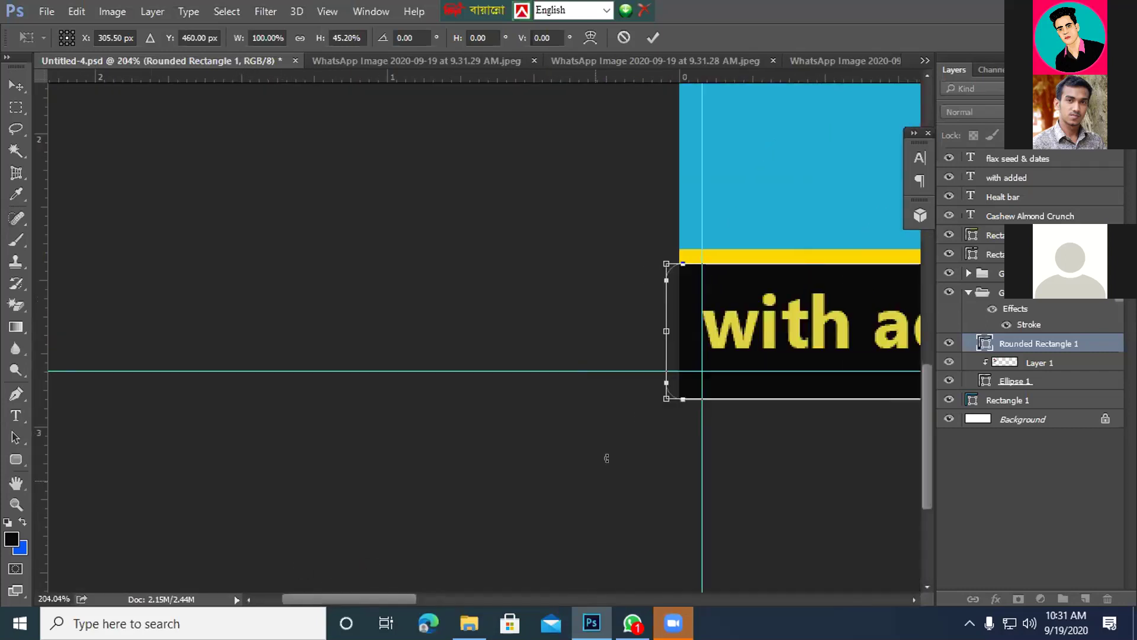
{"action": "left_click_drag", "start_coordinate": [662, 330], "coordinate": [679, 330]}
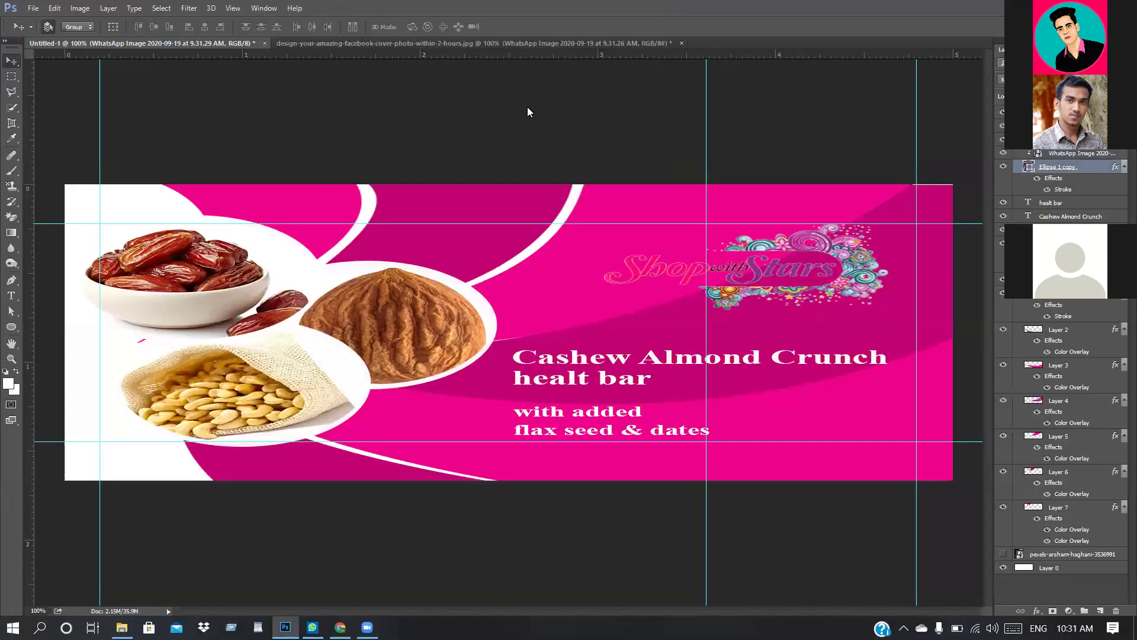
- On the pink banner, recolor the stroke of the dates ellipse to the reddish brown 9f5043 sampled from the dates
{"action": "double_click", "coordinate": [1063, 189]}
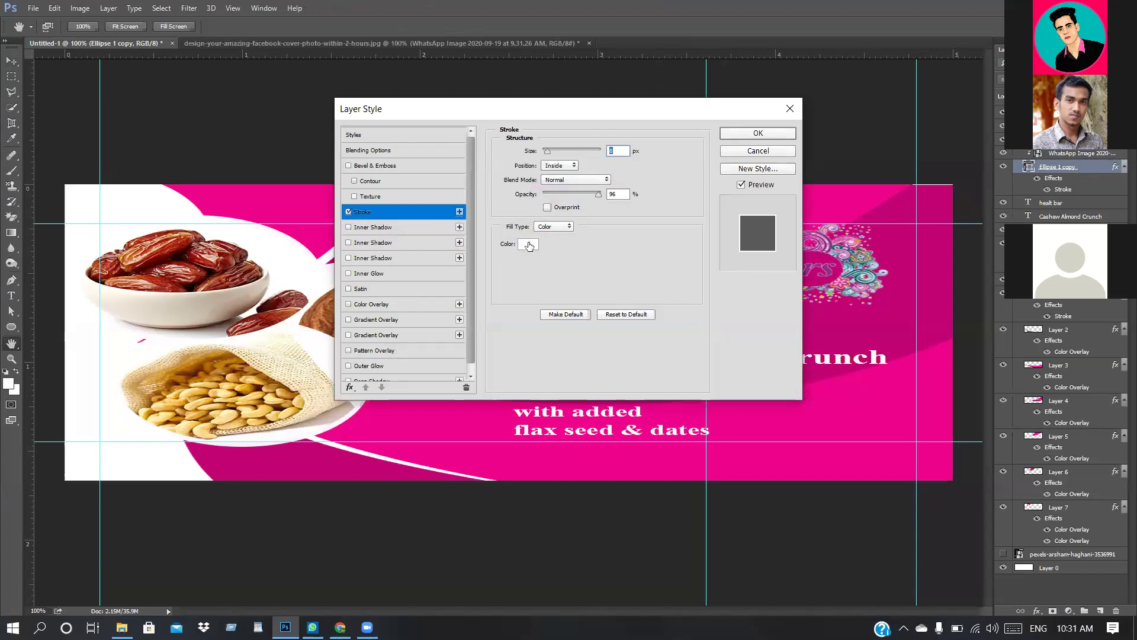
{"action": "left_click", "coordinate": [528, 245]}
{"action": "left_click", "coordinate": [216, 246]}
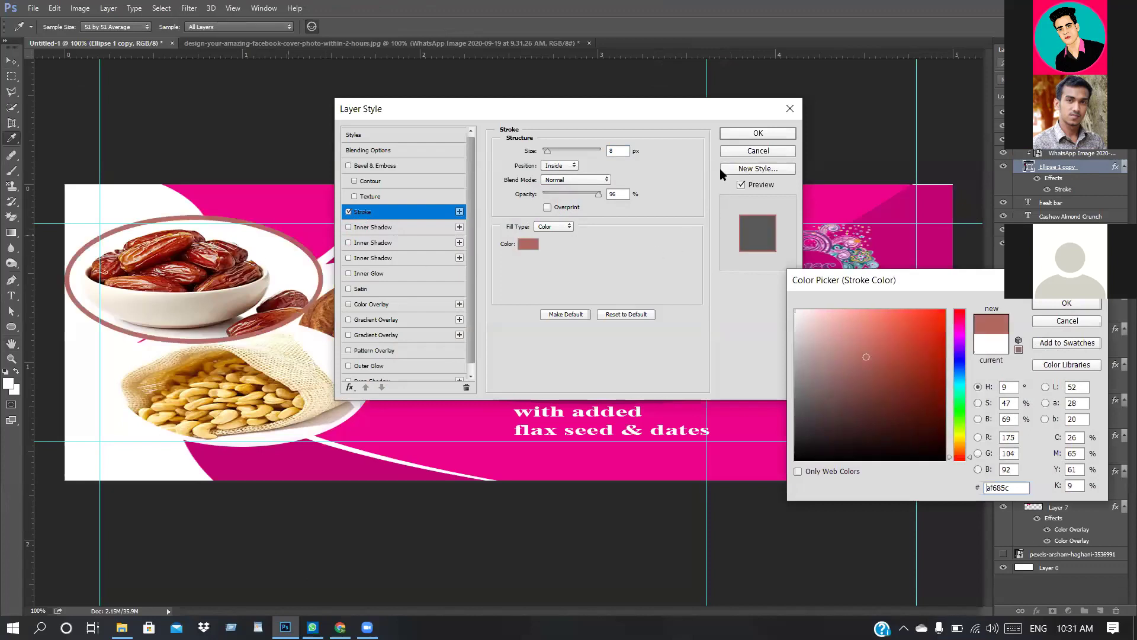
{"action": "left_click", "coordinate": [241, 402]}
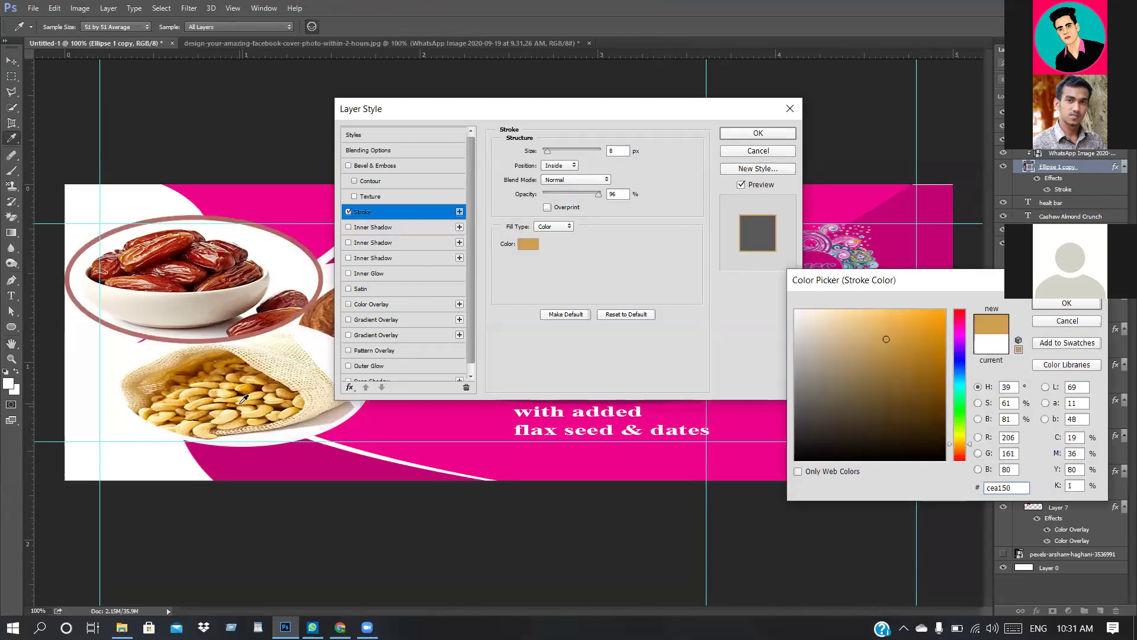
{"action": "left_click", "coordinate": [325, 308]}
{"action": "left_click", "coordinate": [216, 250]}
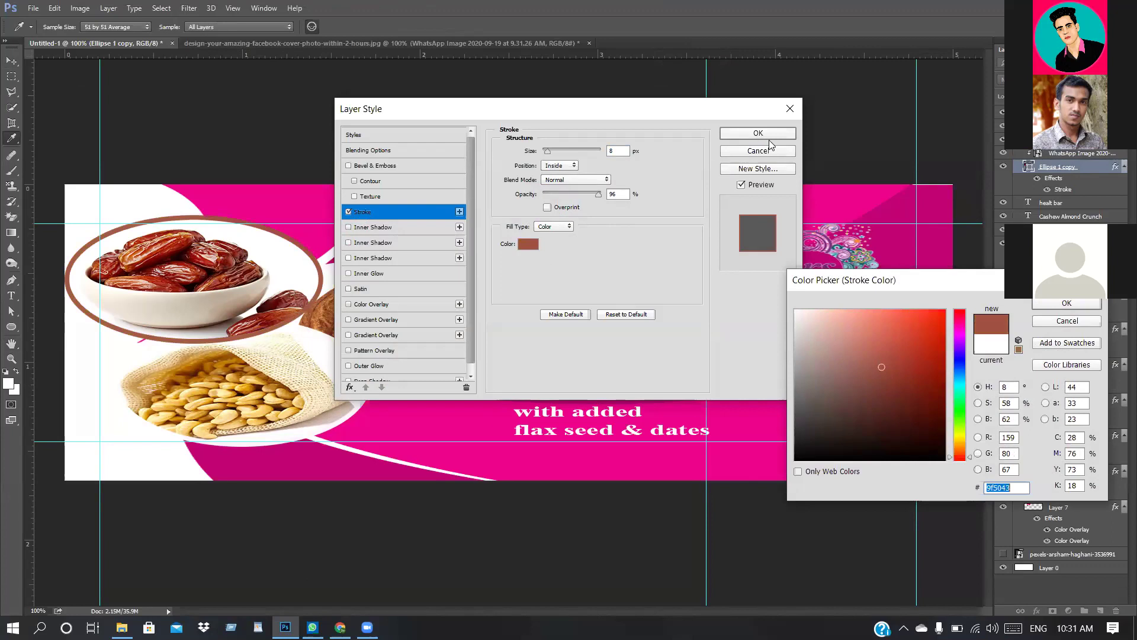
{"action": "left_click", "coordinate": [1068, 303]}
{"action": "left_click", "coordinate": [758, 133]}
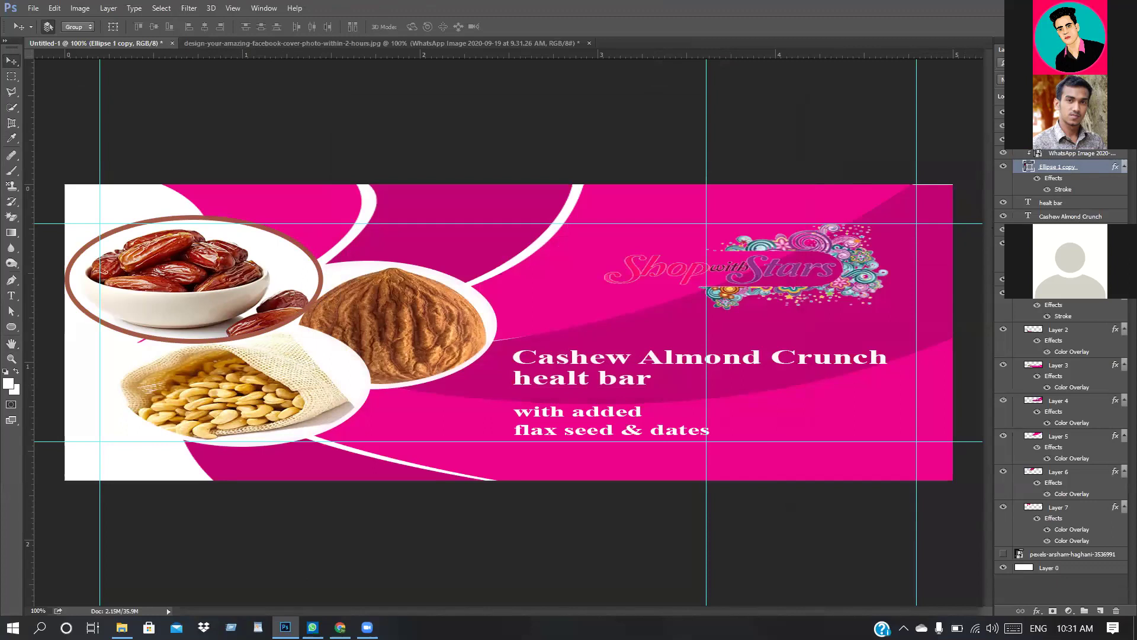
- Recolor the stroke of the cashew ellipse to the reddish brown 9c4d41 sampled from the dates picture
{"action": "double_click", "coordinate": [1063, 189]}
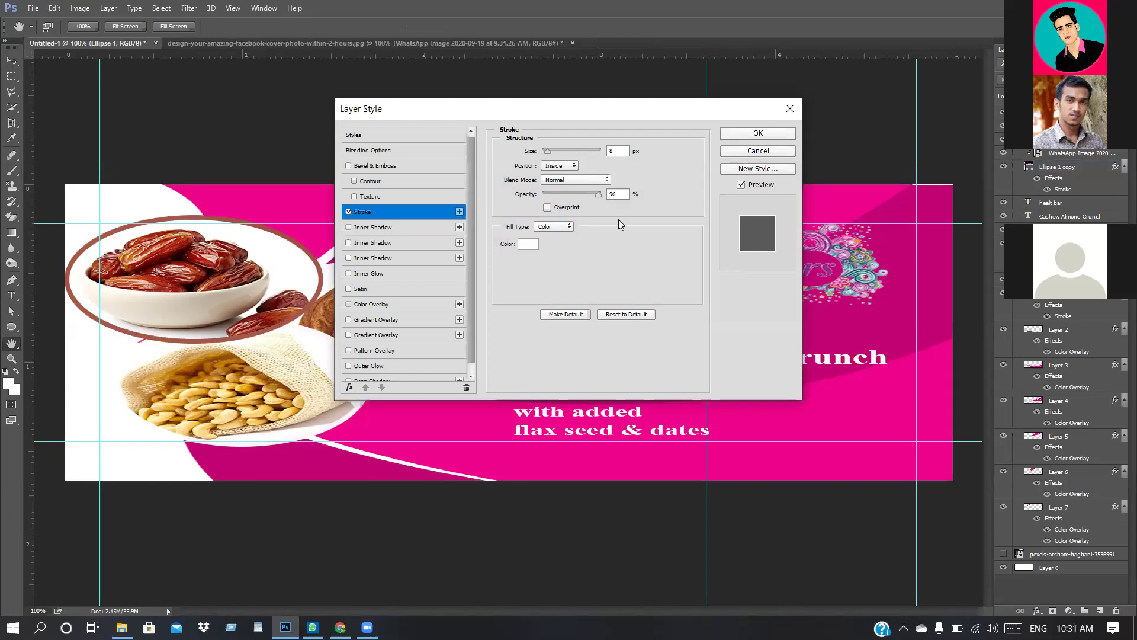
{"action": "left_click", "coordinate": [527, 244]}
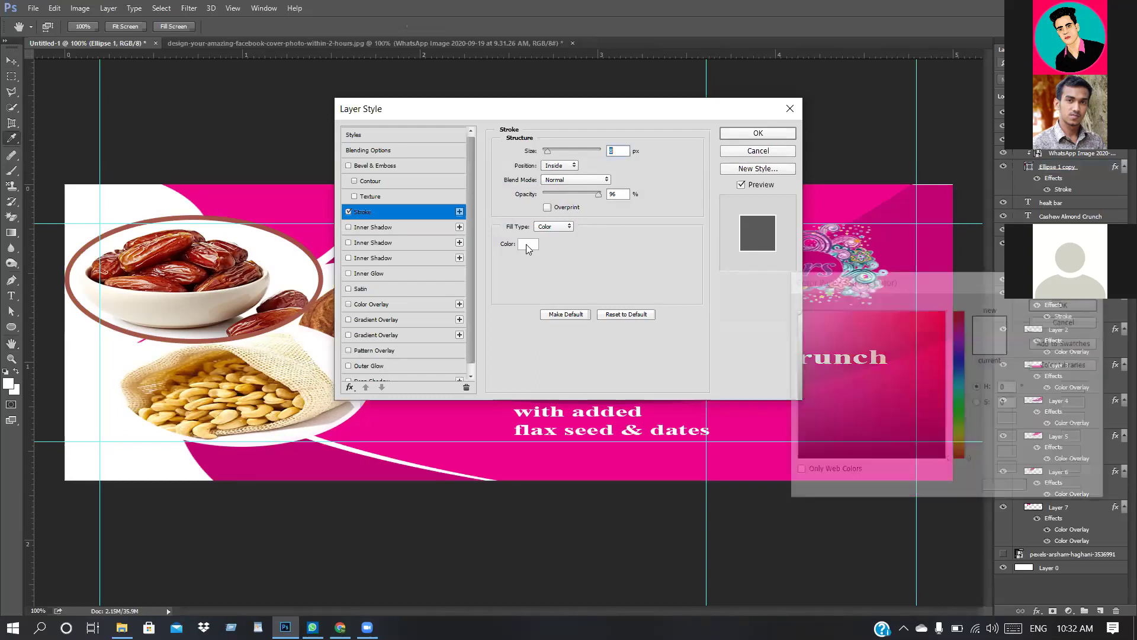
{"action": "left_click", "coordinate": [215, 252]}
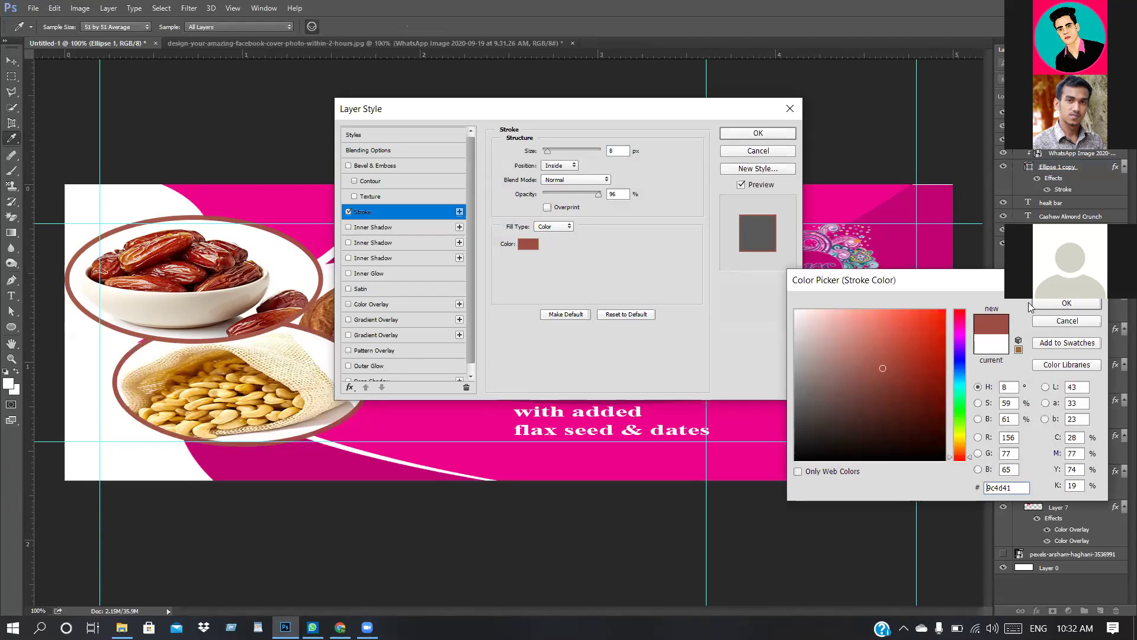
{"action": "left_click", "coordinate": [1066, 304]}
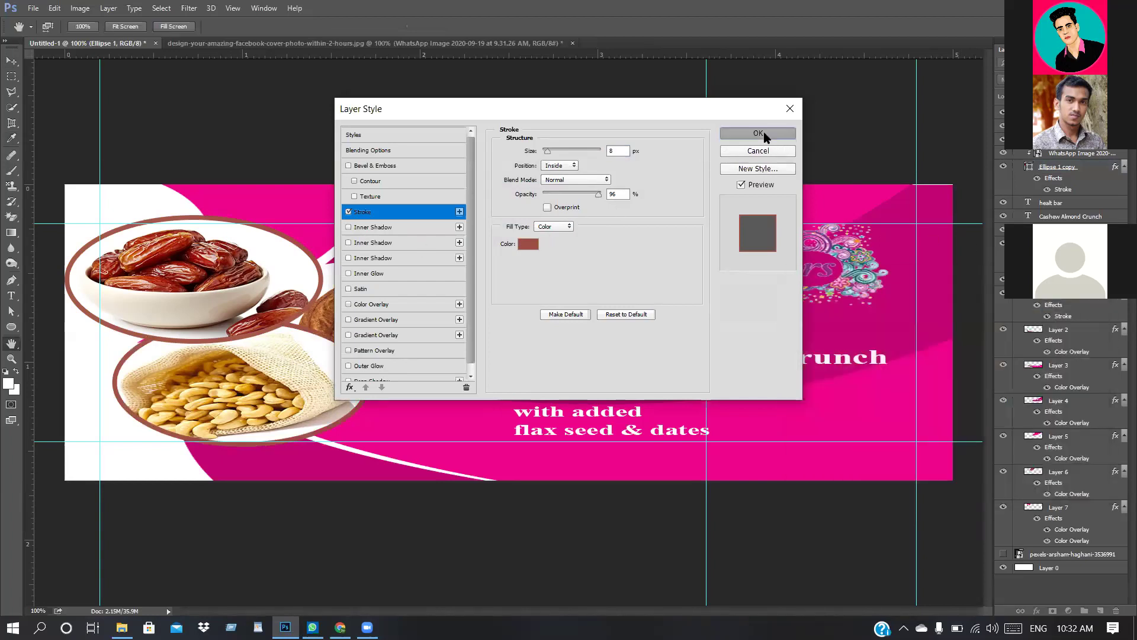
{"action": "left_click", "coordinate": [764, 136]}
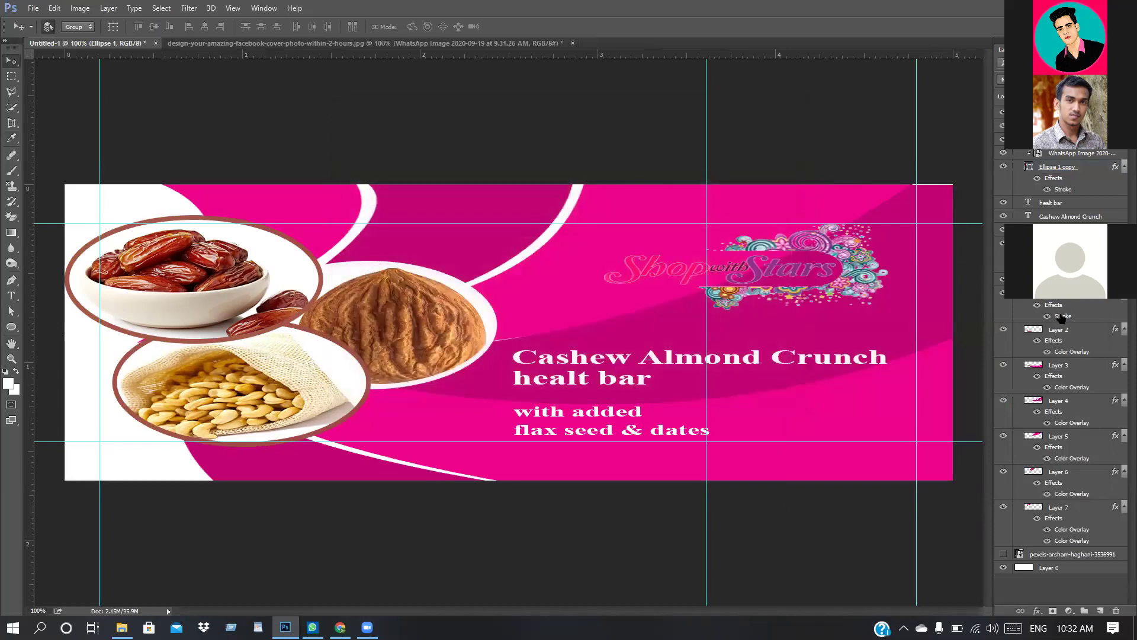
- Recolor the stroke of the almond ellipse to a35549, sampling the color from the dates picture
{"action": "double_click", "coordinate": [1060, 316]}
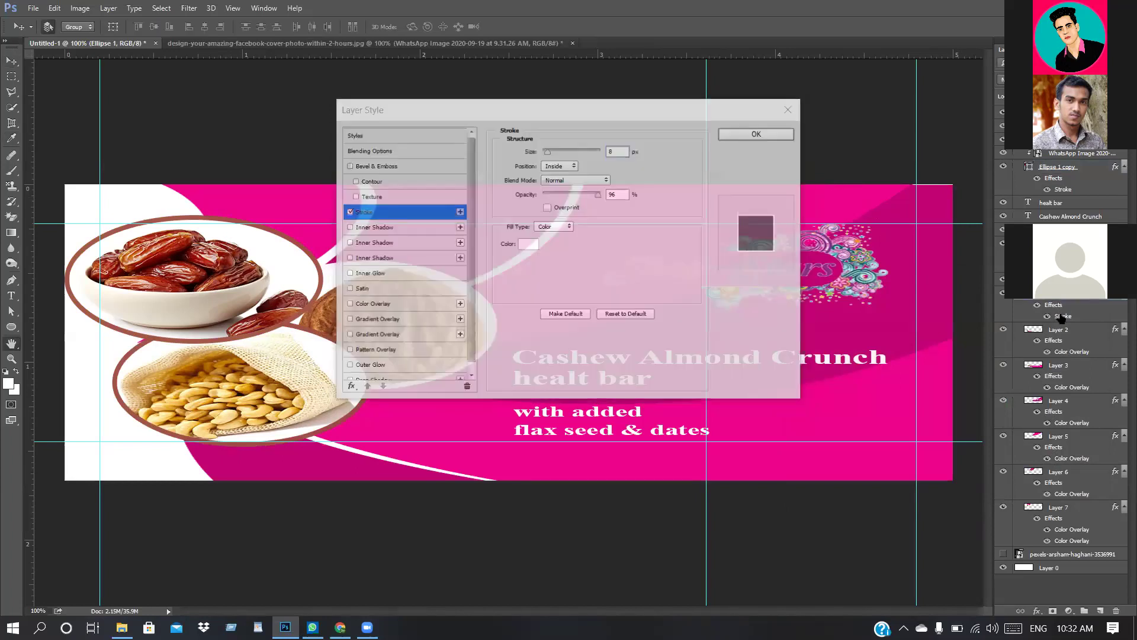
{"action": "left_click_drag", "start_coordinate": [556, 115], "coordinate": [702, 145]}
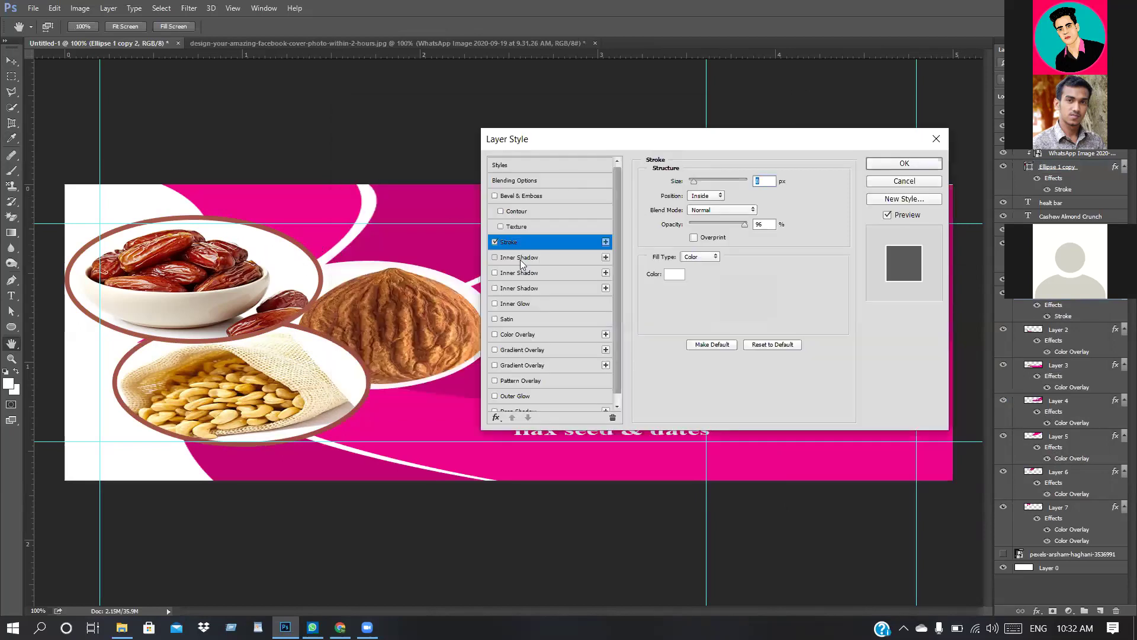
{"action": "left_click", "coordinate": [666, 277]}
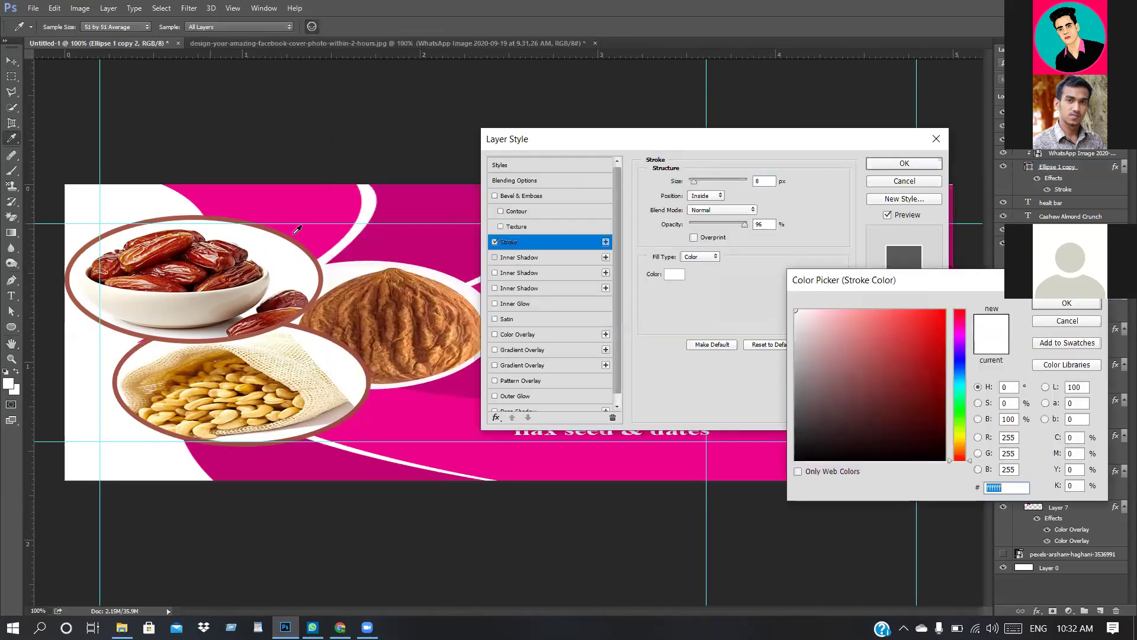
{"action": "left_click", "coordinate": [212, 245]}
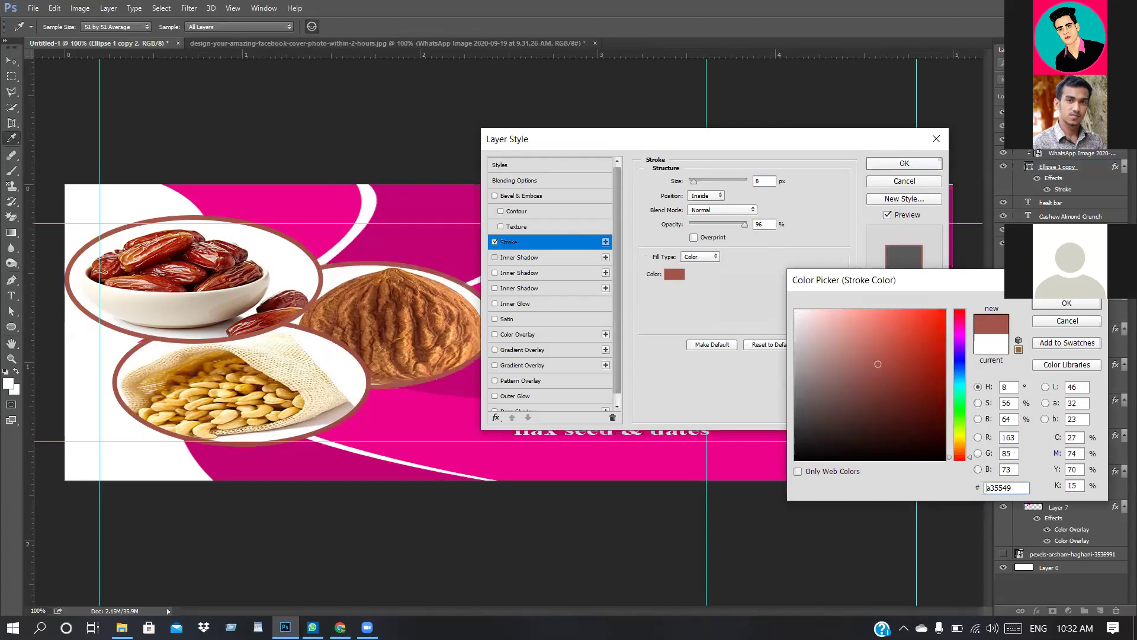
{"action": "left_click", "coordinate": [1067, 303]}
{"action": "left_click", "coordinate": [902, 167]}
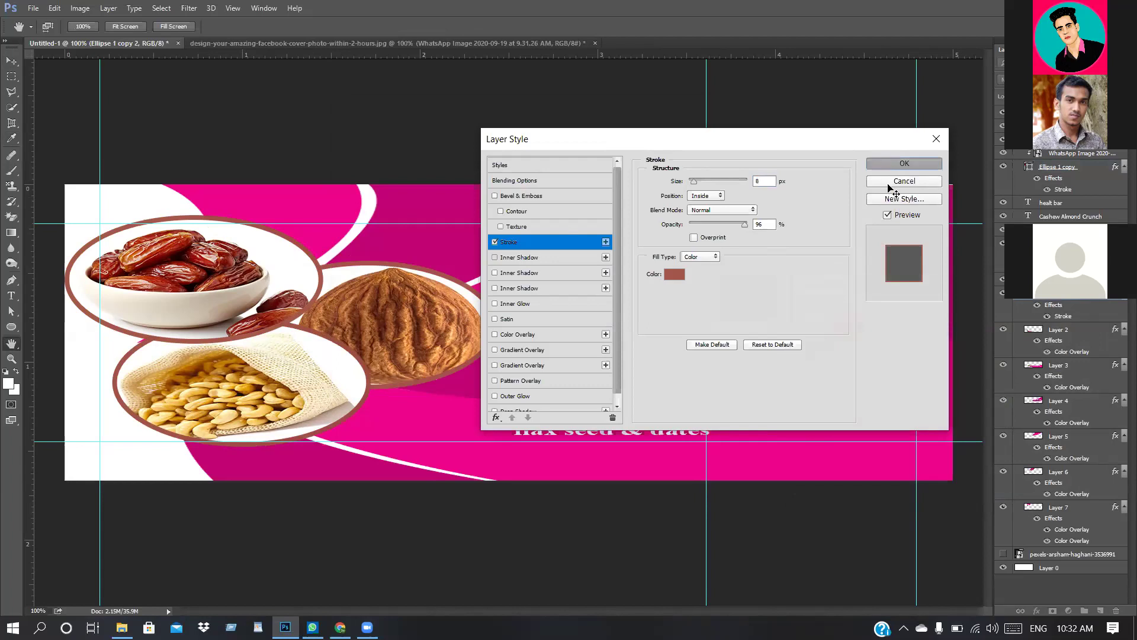
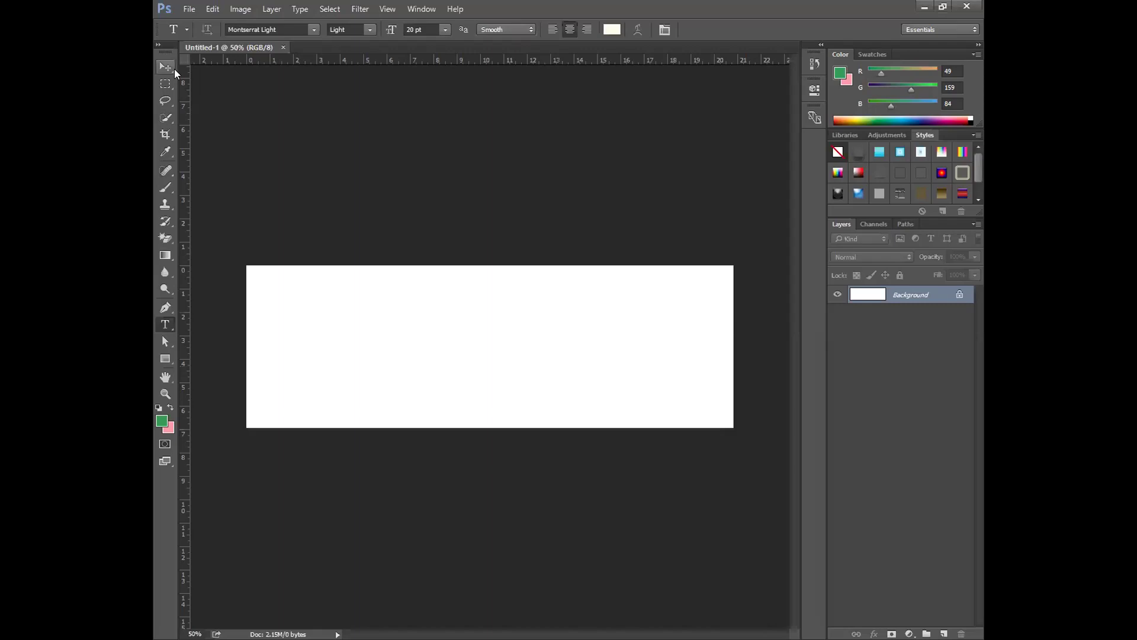
- In the blank banner, start a blue-filled Pen shape with a curved edge running down from just above the canvas left of center
{"action": "left_click", "coordinate": [165, 314]}
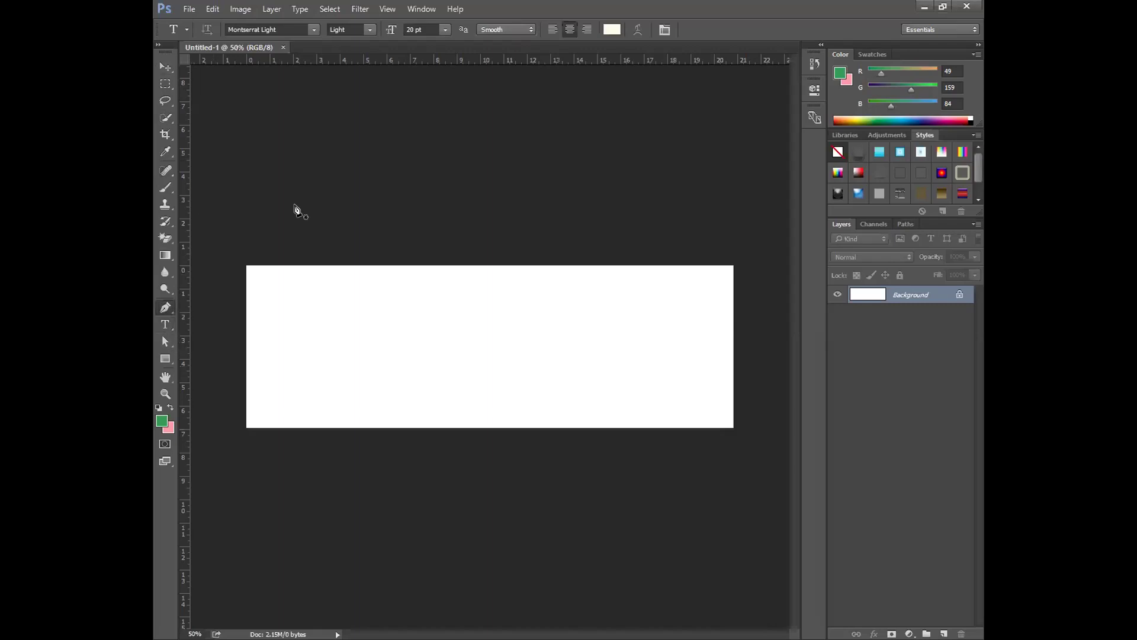
{"action": "left_click", "coordinate": [272, 30]}
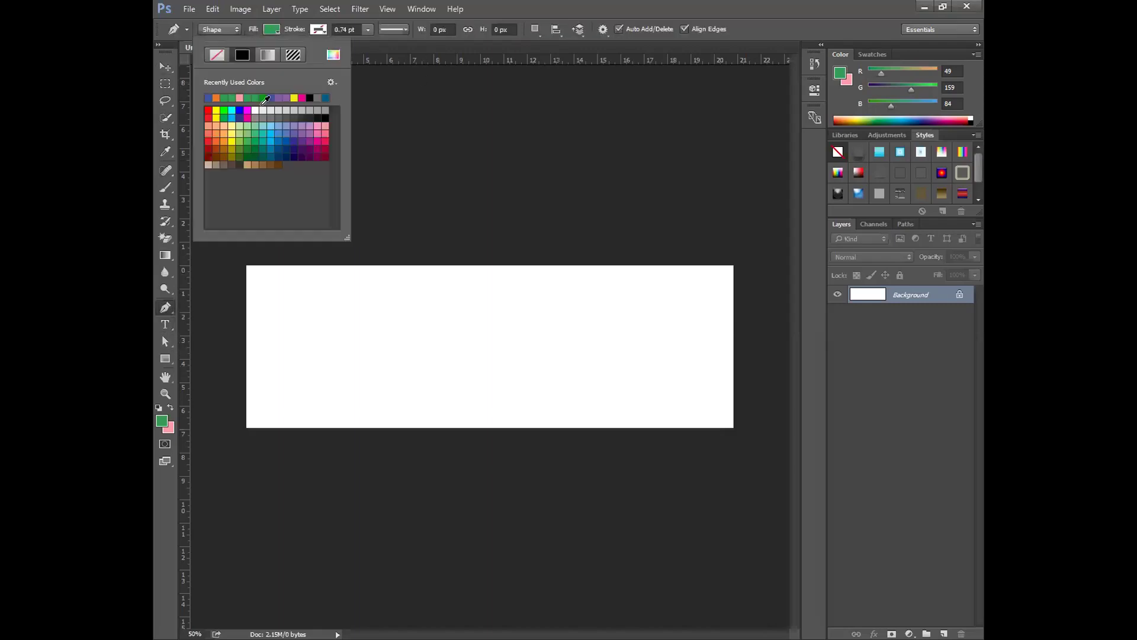
{"action": "left_click", "coordinate": [241, 110]}
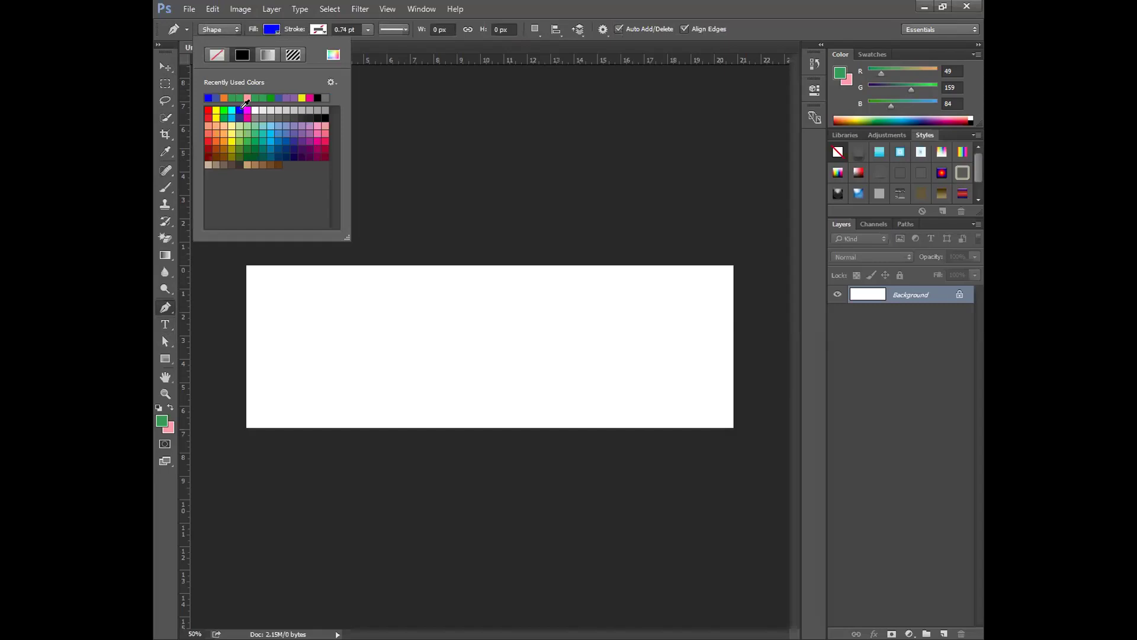
{"action": "left_click", "coordinate": [267, 25]}
{"action": "left_click", "coordinate": [439, 259]}
{"action": "left_click_drag", "start_coordinate": [438, 378], "coordinate": [467, 424]}
{"action": "left_click", "coordinate": [419, 469]}
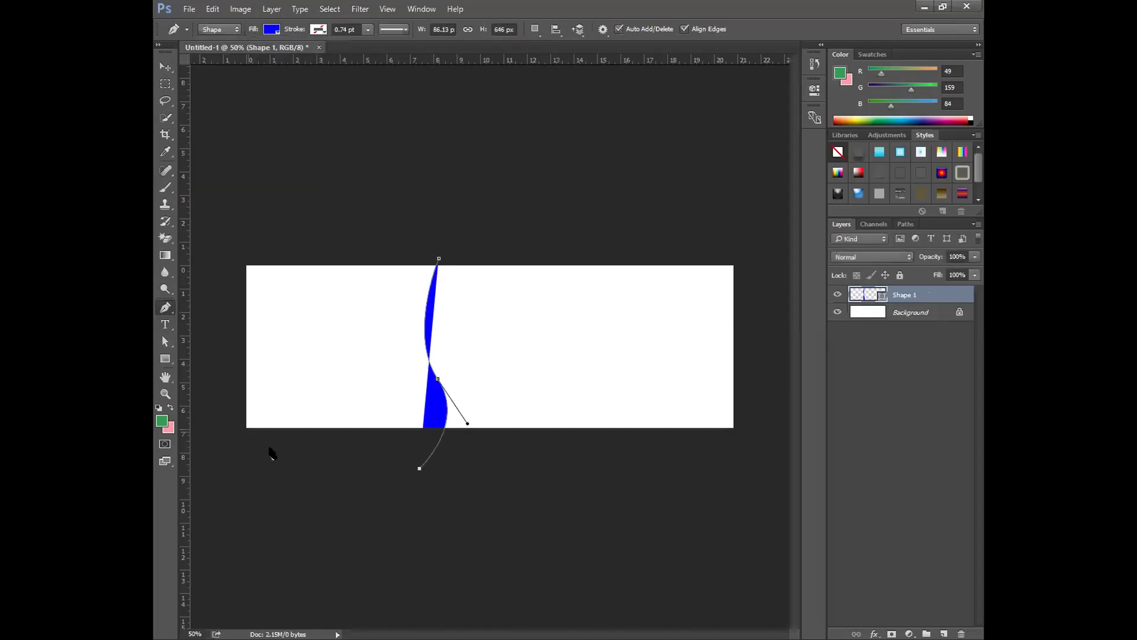
{"action": "left_click", "coordinate": [232, 255]}
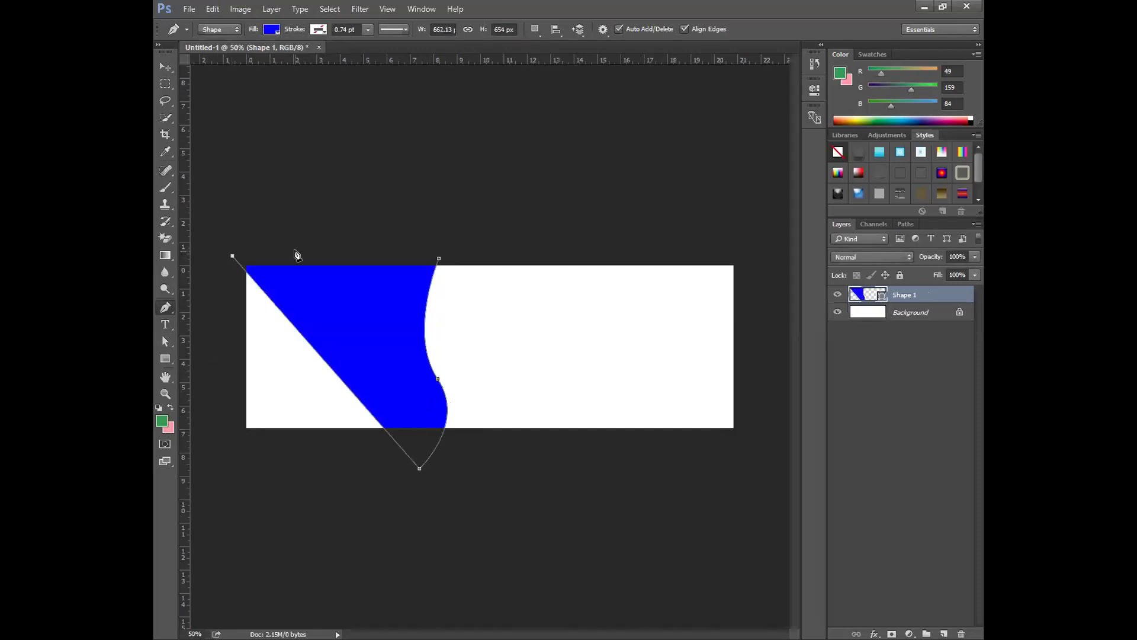
{"action": "key", "text": "ctrl+z"}
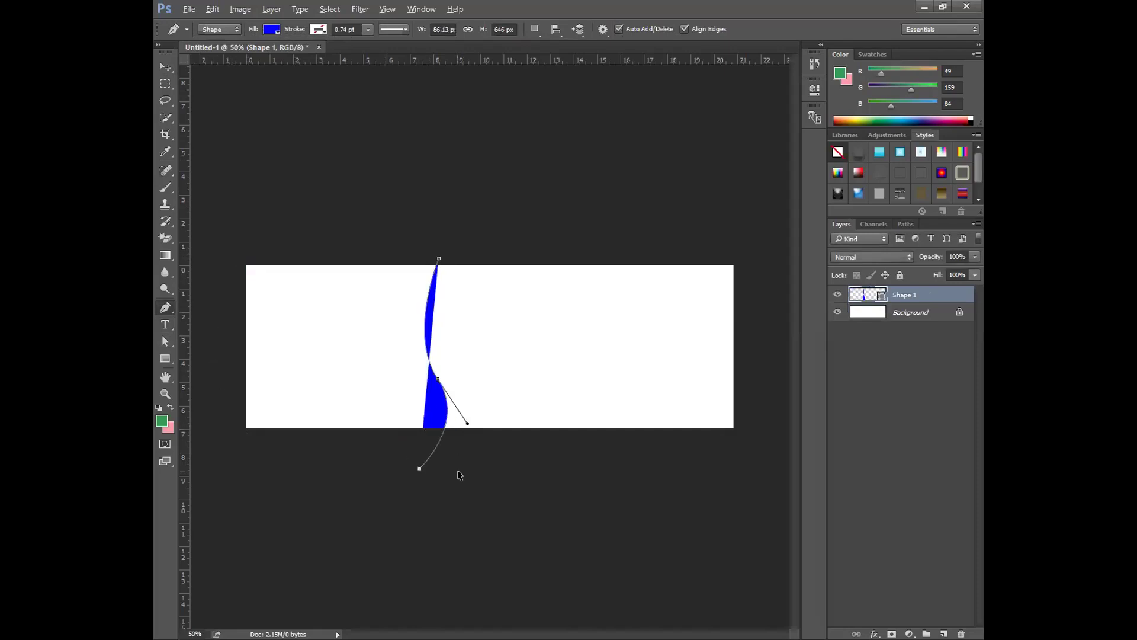
{"action": "key", "text": "ctrl+z"}
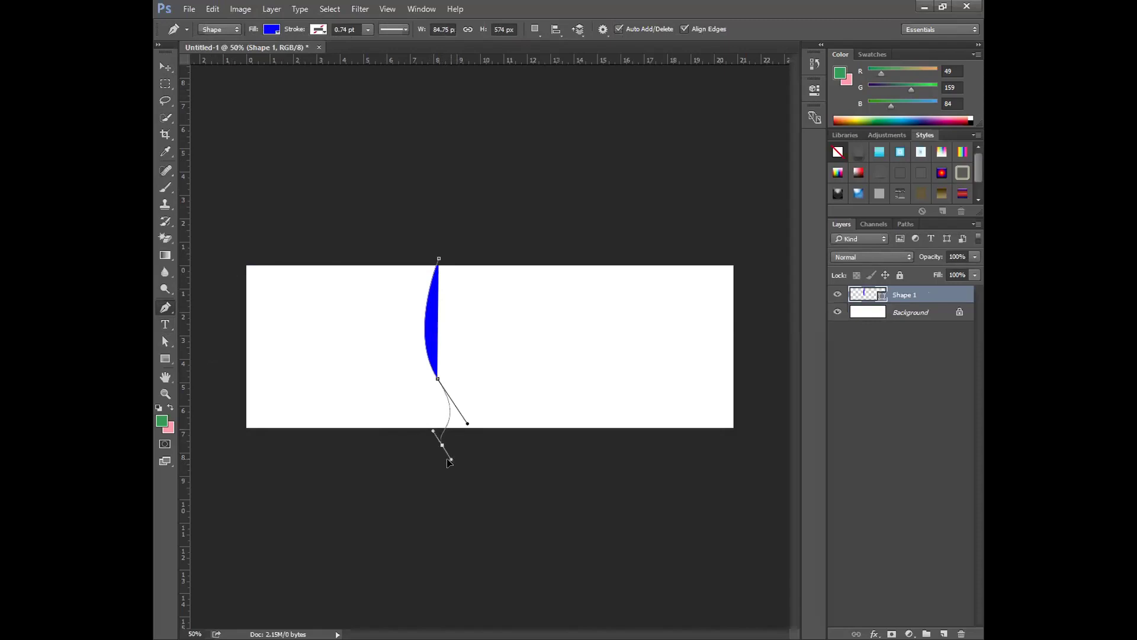
- Extend the S-shaped curve below the canvas and close the shape around the banner's left part, beyond its left corners
{"action": "left_click_drag", "start_coordinate": [443, 444], "coordinate": [434, 463]}
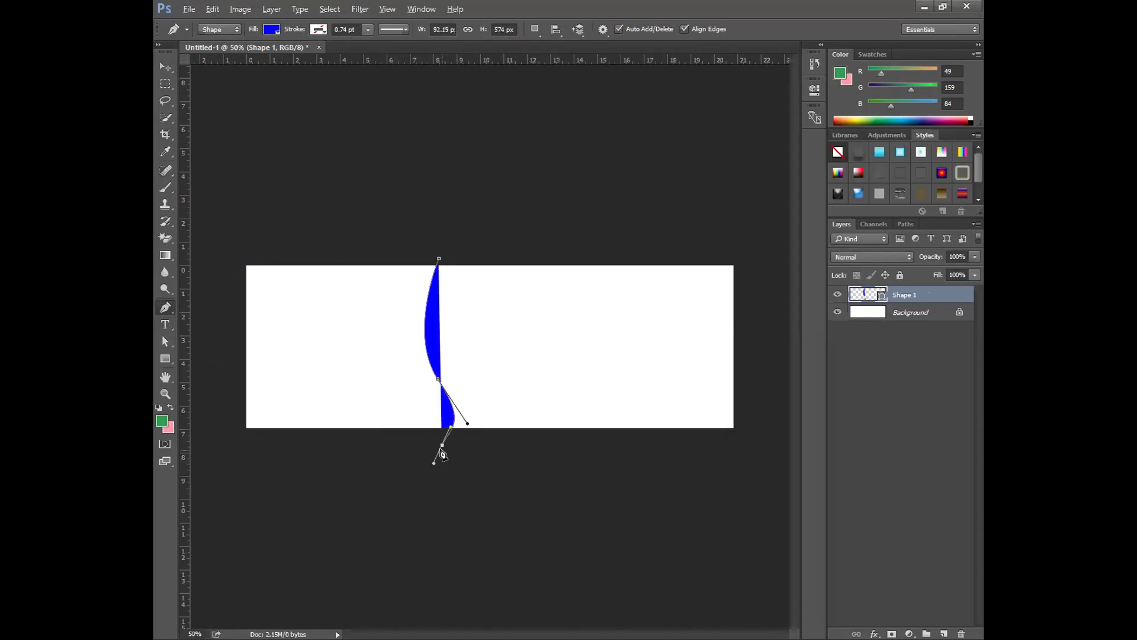
{"action": "left_click", "coordinate": [239, 436]}
{"action": "left_click", "coordinate": [226, 250]}
{"action": "left_click", "coordinate": [439, 258]}
{"action": "left_click", "coordinate": [165, 67]}
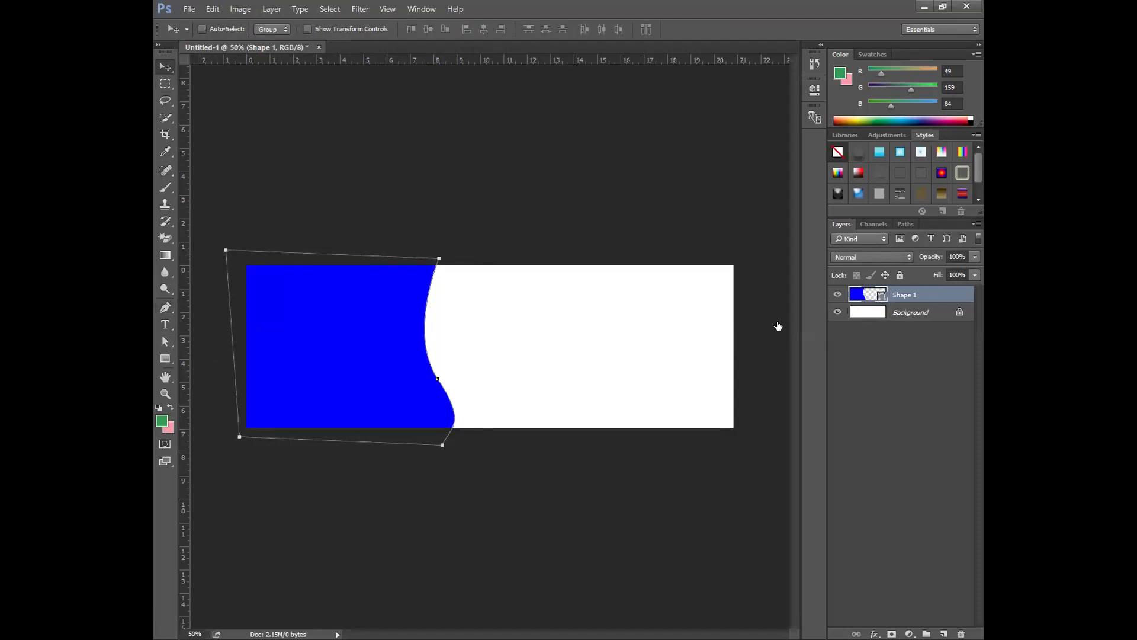
- Recolor the fill of the wavy Pen shape from blue to a dark teal
{"action": "left_click", "coordinate": [804, 337]}
{"action": "left_click", "coordinate": [783, 324]}
{"action": "left_click", "coordinate": [742, 240]}
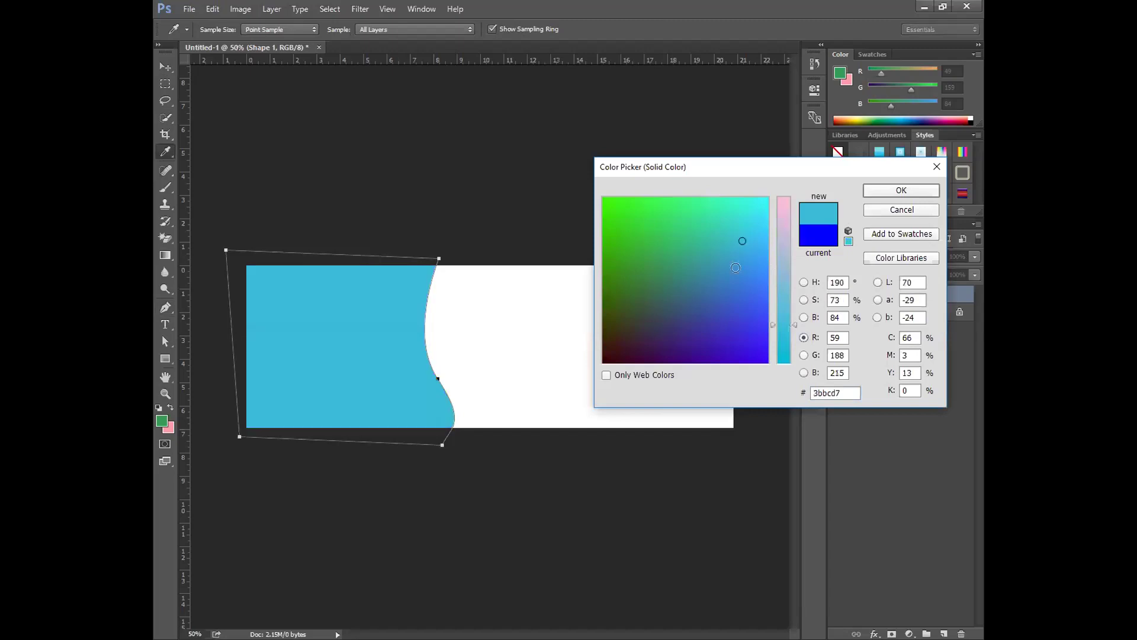
{"action": "left_click", "coordinate": [809, 283]}
{"action": "left_click", "coordinate": [749, 273]}
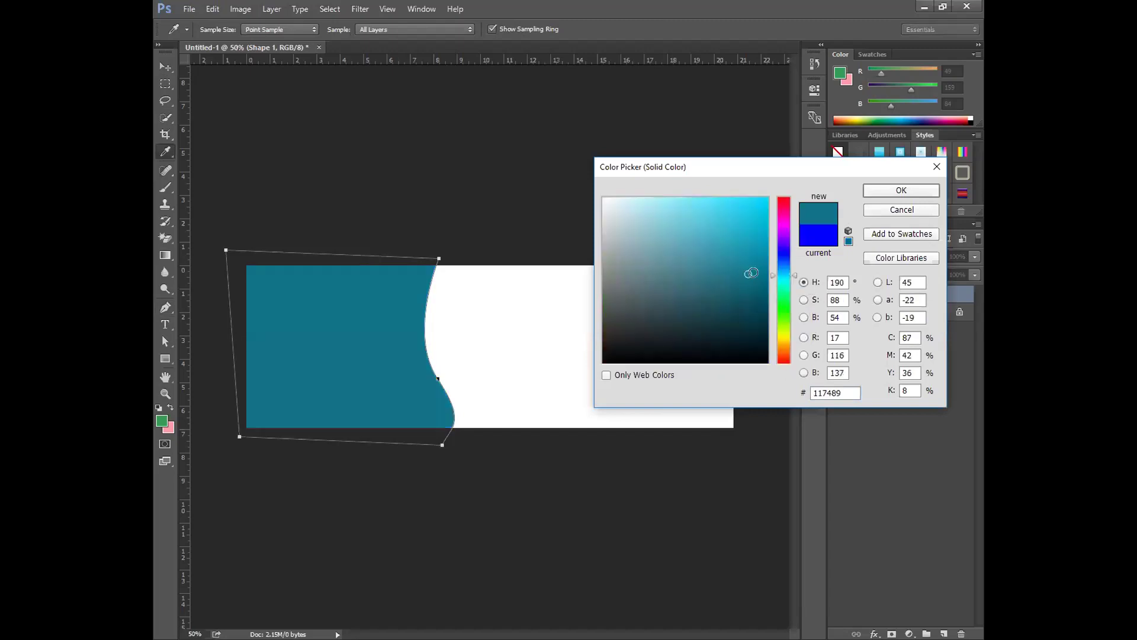
{"action": "mouse_move", "coordinate": [786, 295]}
{"action": "left_mouse_down"}
{"action": "mouse_move", "coordinate": [793, 303]}
{"action": "mouse_move", "coordinate": [790, 275]}
{"action": "left_mouse_up"}
{"action": "left_click", "coordinate": [752, 285]}
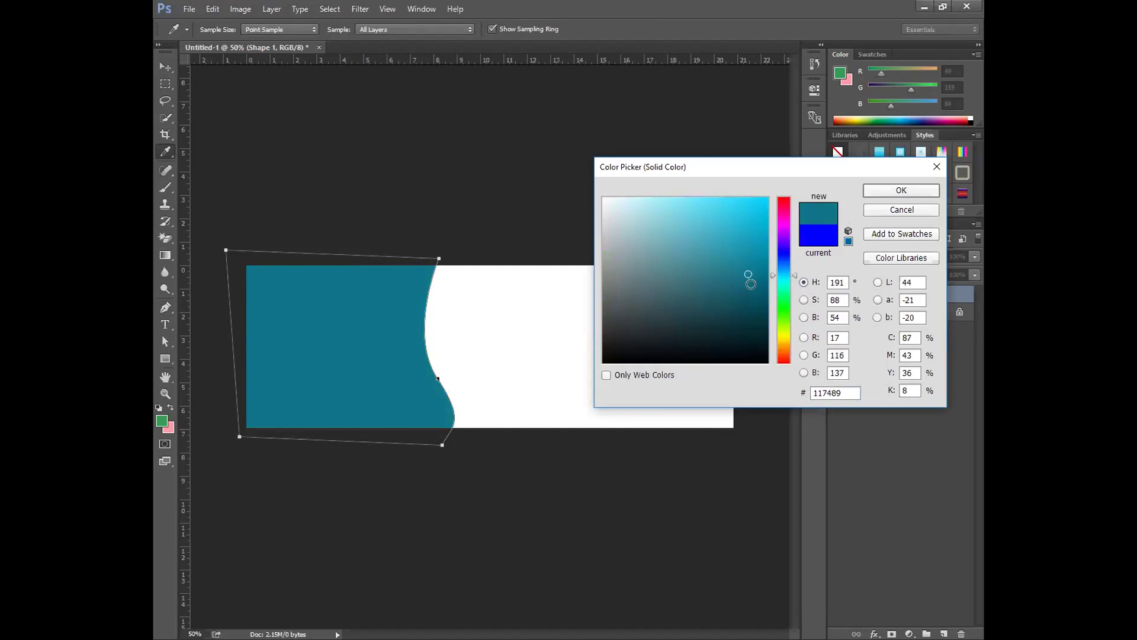
{"action": "left_click", "coordinate": [901, 190]}
{"action": "left_click", "coordinate": [160, 65]}
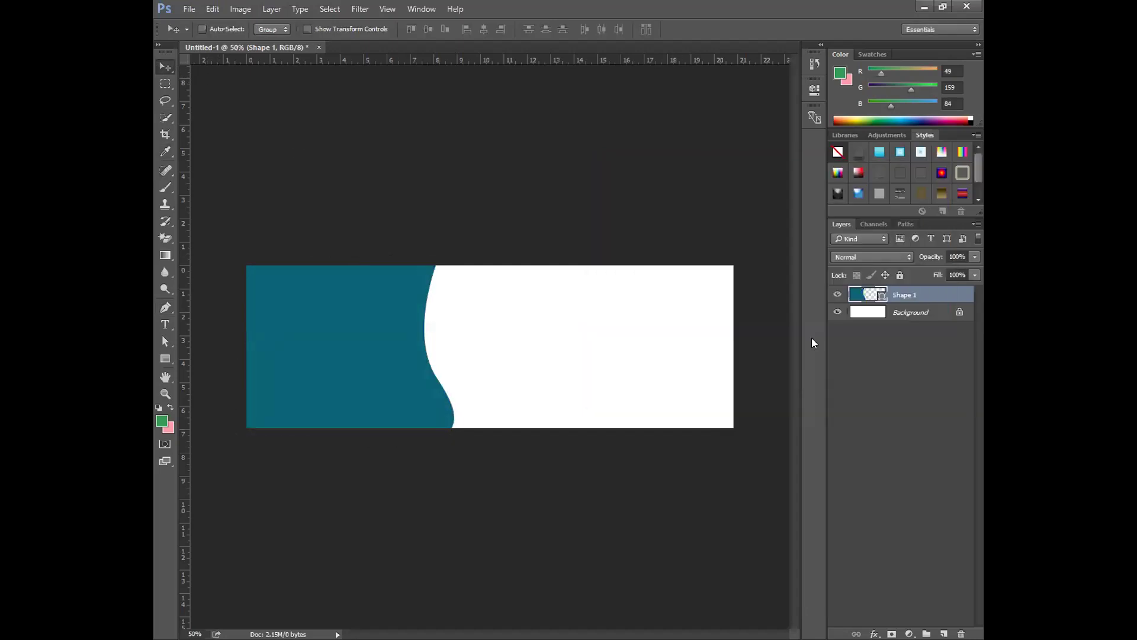
- Delete the Shape 1 layer with the wavy shape from the banner
{"action": "right_click", "coordinate": [914, 290]}
{"action": "key", "text": "Escape"}
{"action": "left_click", "coordinate": [470, 243]}
- Draw a rectangle about 662 by 568 px over the banner's left part, past its edges, and fill it with medium blue
{"action": "key", "text": "u"}
{"action": "mouse_move", "coordinate": [220, 261]}
{"action": "left_mouse_down"}
{"action": "mouse_move", "coordinate": [421, 458]}
{"action": "mouse_move", "coordinate": [435, 445]}
{"action": "left_mouse_up"}
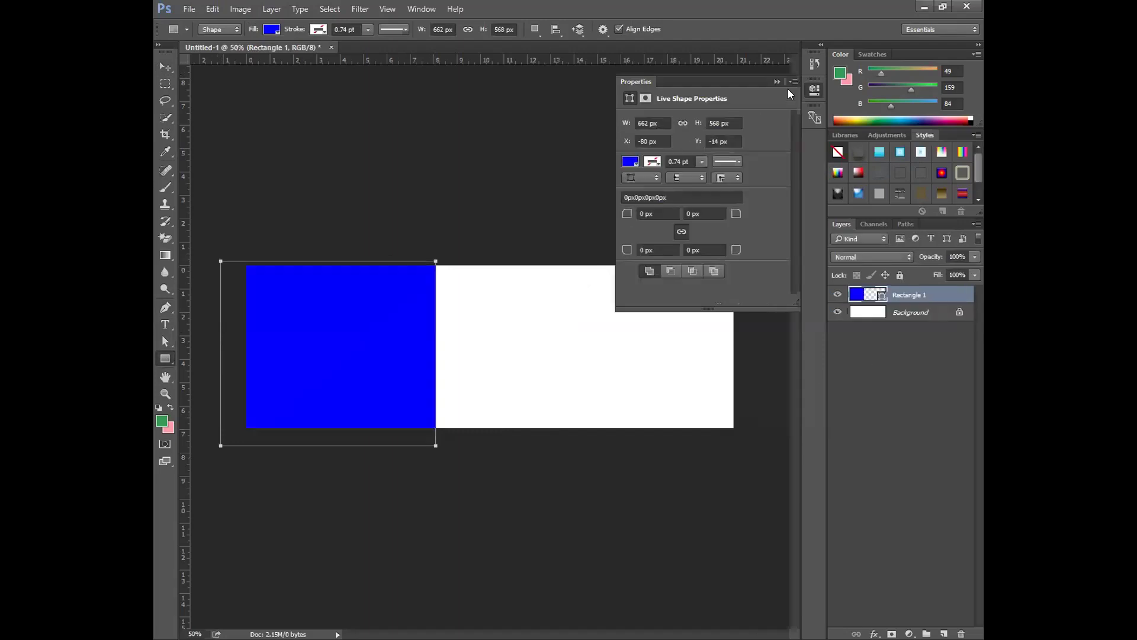
{"action": "double_click", "coordinate": [884, 299]}
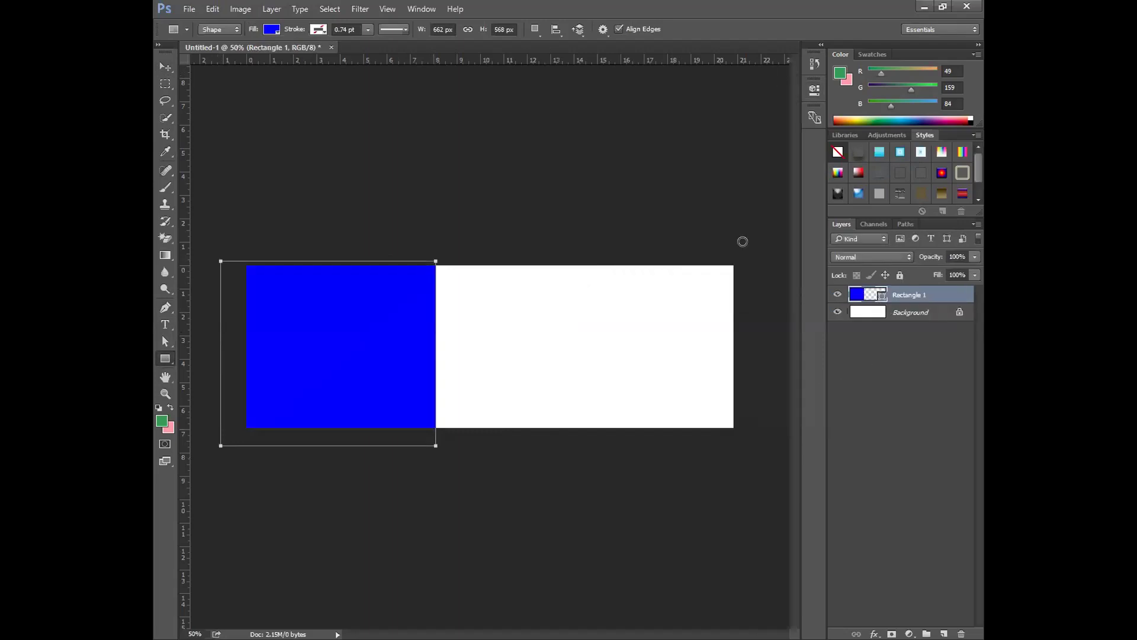
{"action": "left_click_drag", "start_coordinate": [772, 291], "coordinate": [781, 269]}
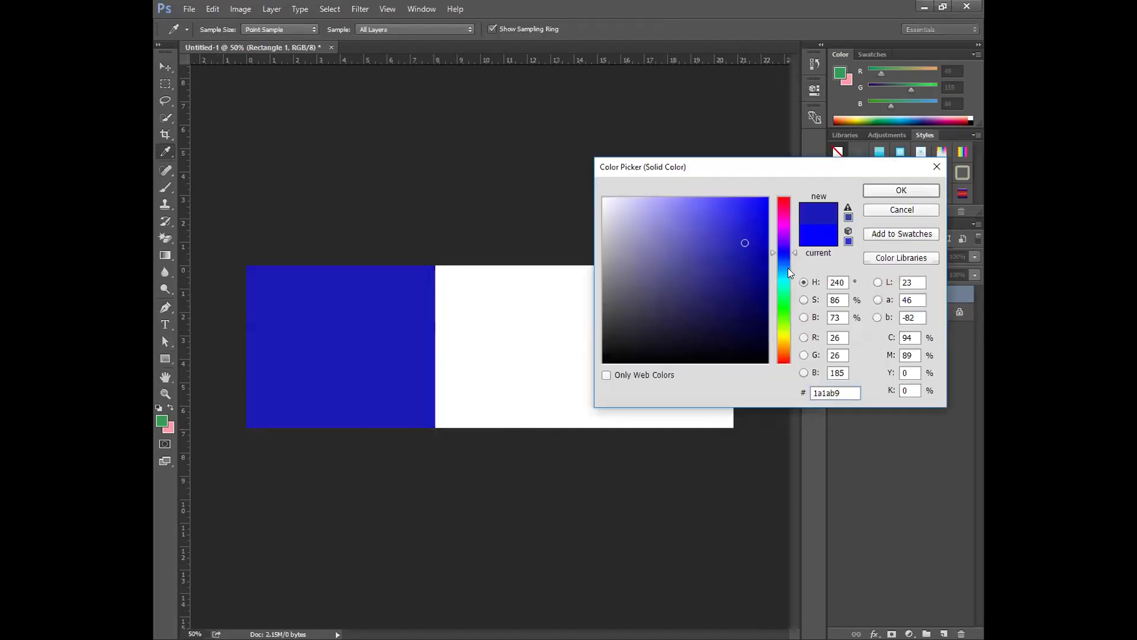
{"action": "left_click", "coordinate": [763, 246]}
{"action": "left_click", "coordinate": [900, 191]}
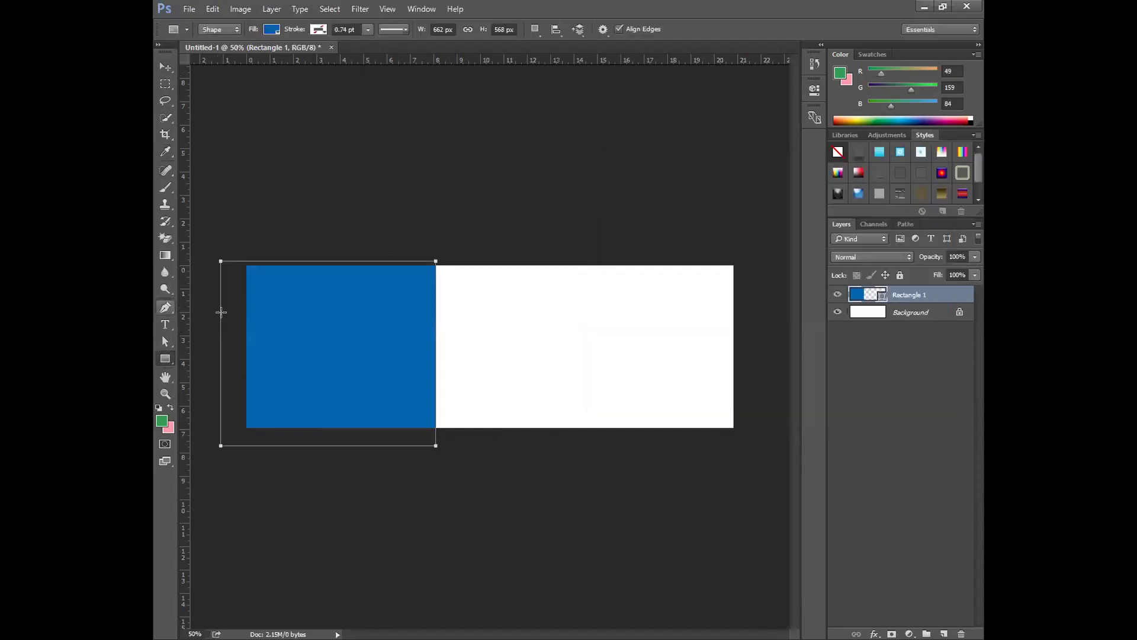
{"action": "left_click", "coordinate": [166, 66]}
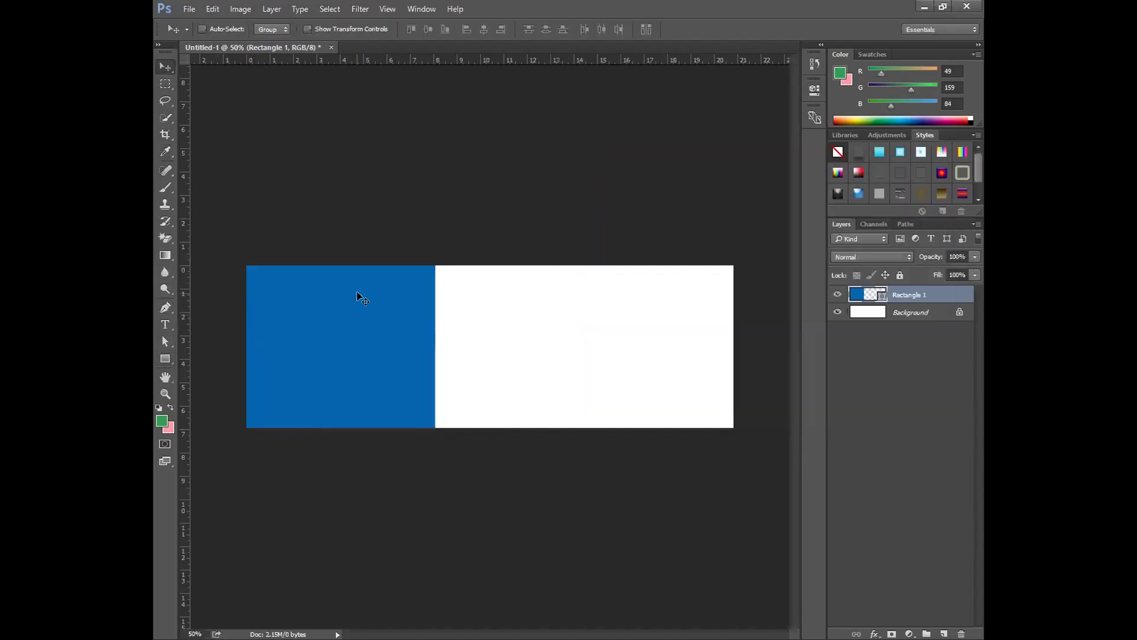
- Scale the blue rectangle to the canvas's left, top and bottom edges and place a horizontal guide through its center
{"action": "key", "text": "ctrl+t"}
{"action": "left_click_drag", "start_coordinate": [328, 444], "coordinate": [335, 428]}
{"action": "left_click_drag", "start_coordinate": [221, 345], "coordinate": [246, 344]}
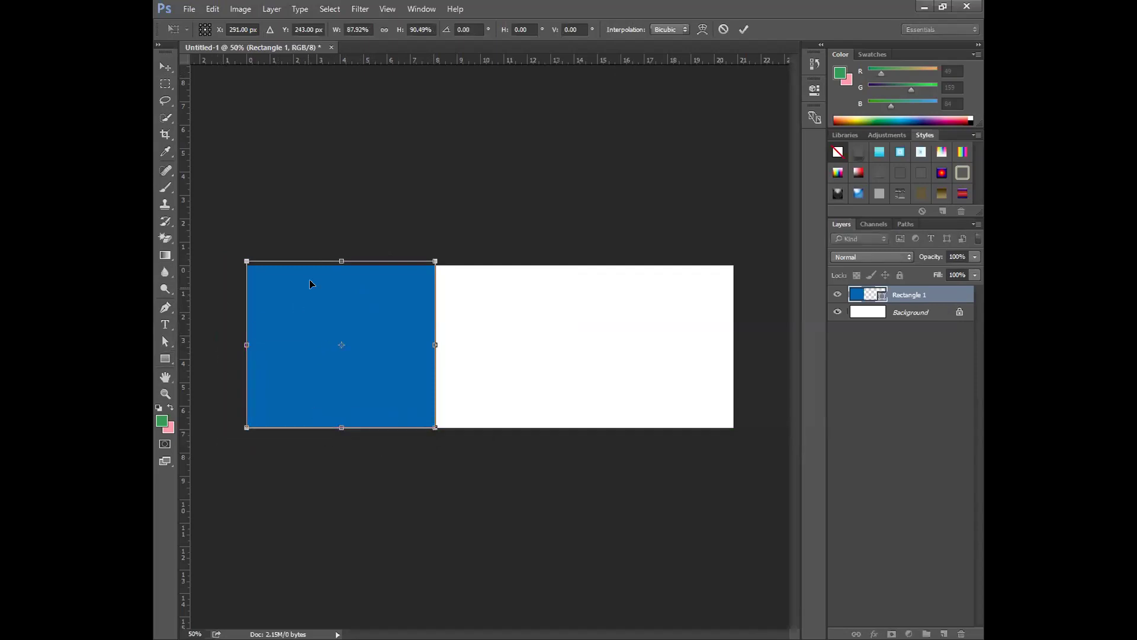
{"action": "left_click_drag", "start_coordinate": [335, 254], "coordinate": [335, 259]}
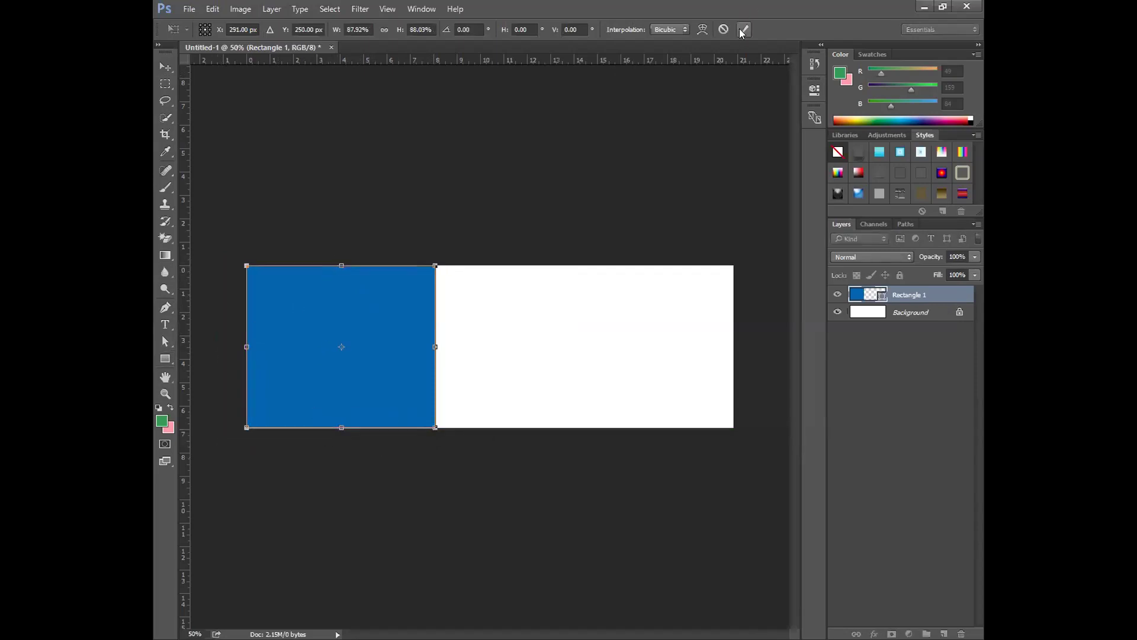
{"action": "left_click_drag", "start_coordinate": [432, 61], "coordinate": [436, 347]}
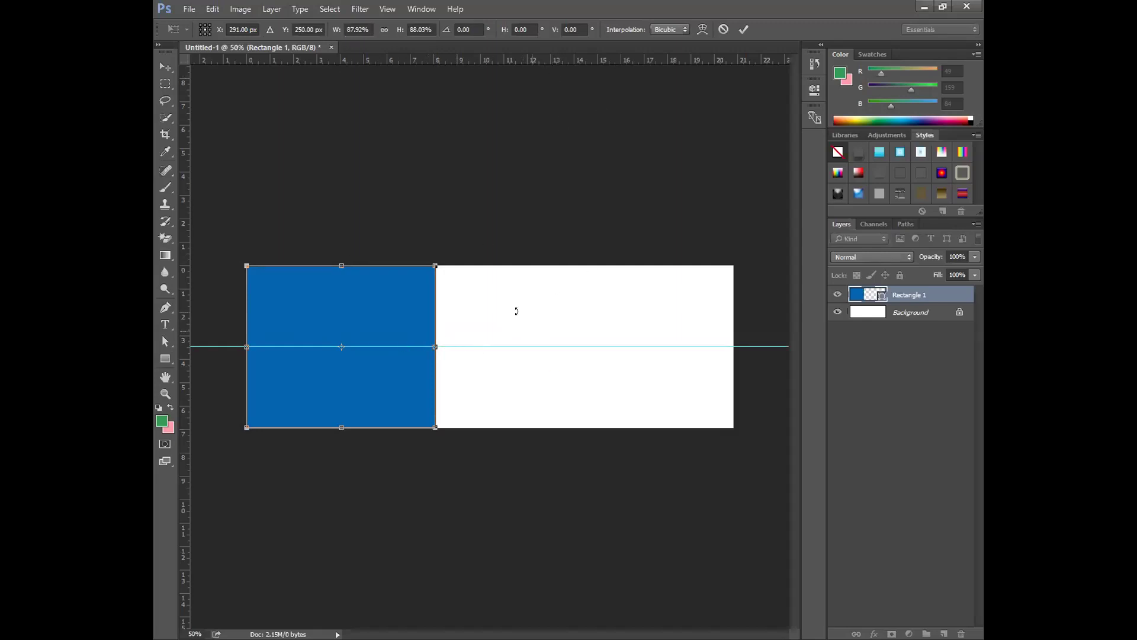
{"action": "left_click", "coordinate": [743, 30]}
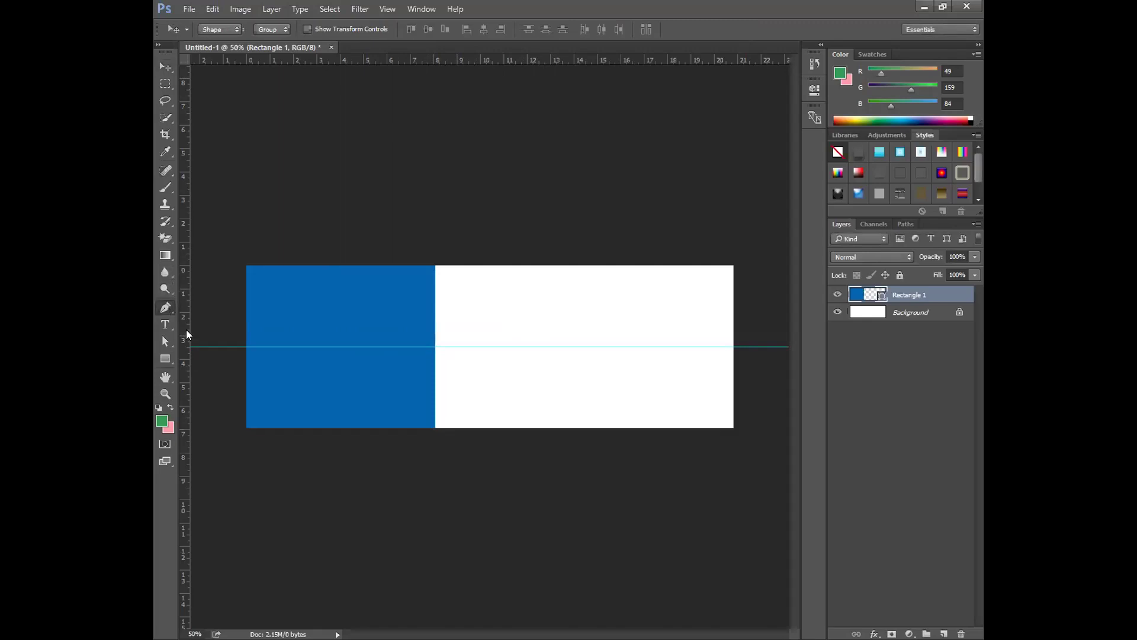
- Add an anchor point where the guide crosses the rectangle's right edge and bend the edge outward above it and inward below
{"action": "left_click_drag", "start_coordinate": [167, 307], "coordinate": [220, 336]}
{"action": "left_click", "coordinate": [220, 336]}
{"action": "left_click", "coordinate": [436, 348]}
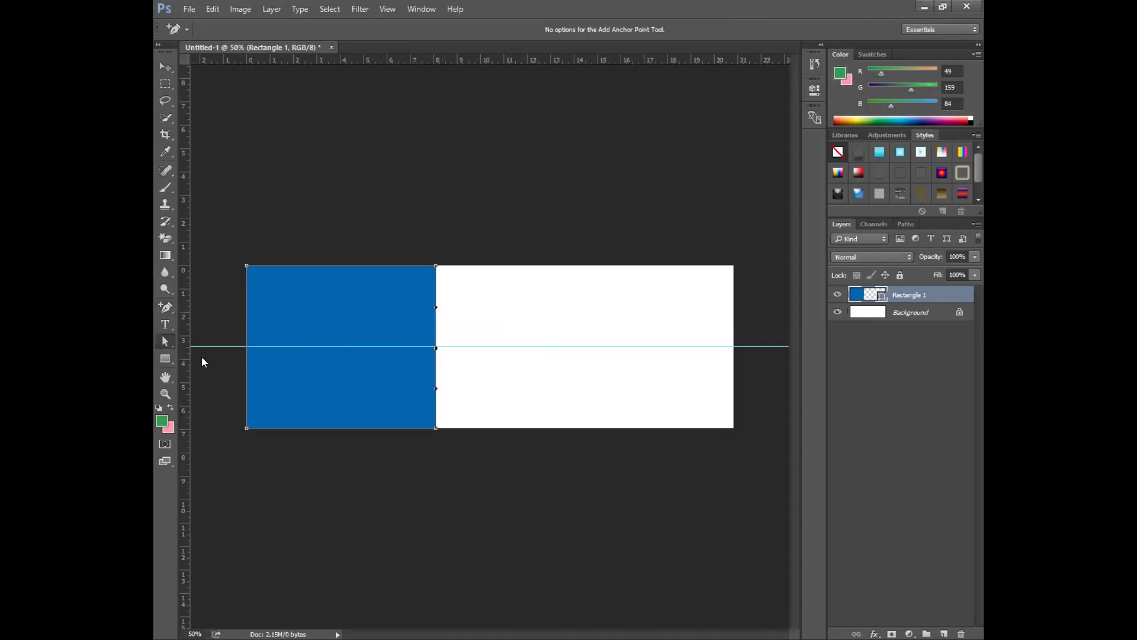
{"action": "key", "text": "a"}
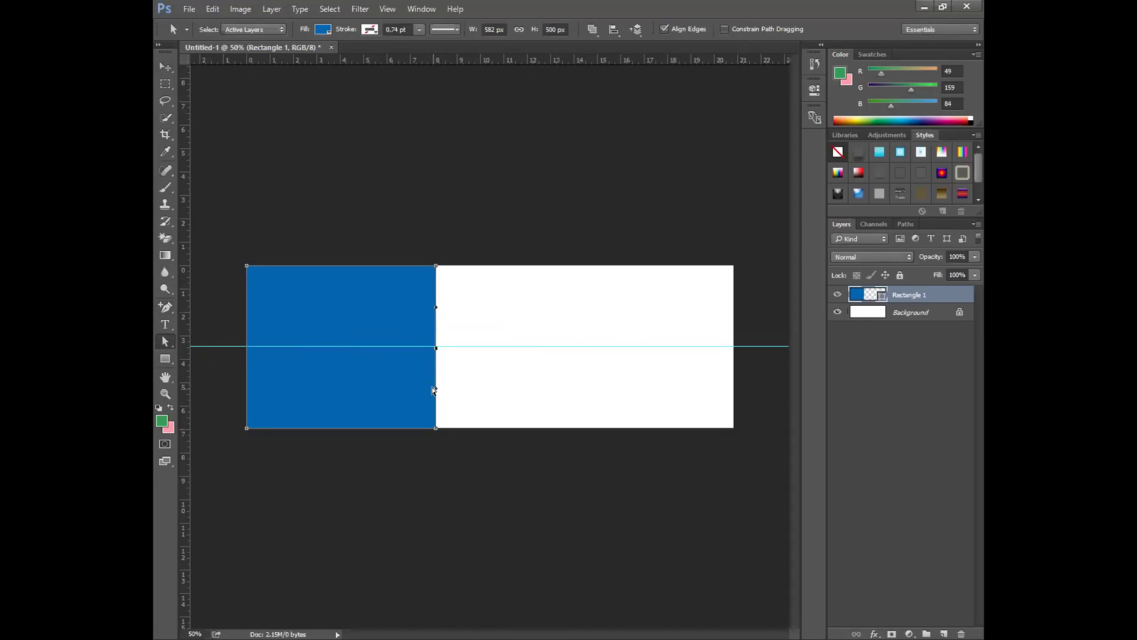
{"action": "mouse_move", "coordinate": [434, 391]}
{"action": "left_mouse_down"}
{"action": "mouse_move", "coordinate": [466, 396]}
{"action": "mouse_move", "coordinate": [413, 398]}
{"action": "left_mouse_up"}
{"action": "left_click", "coordinate": [505, 392]}
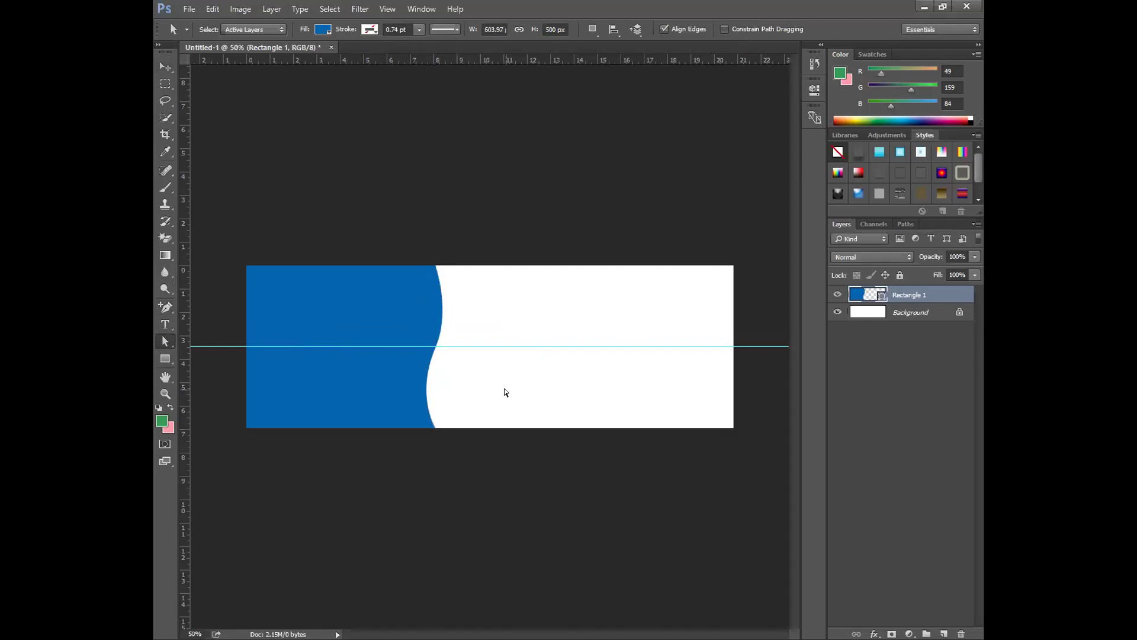
- Reverse the wavy edge so it curves inward above the middle anchor and bulges outward below, and remove the guide
{"action": "left_click_drag", "start_coordinate": [401, 308], "coordinate": [456, 399]}
{"action": "left_click", "coordinate": [504, 390]}
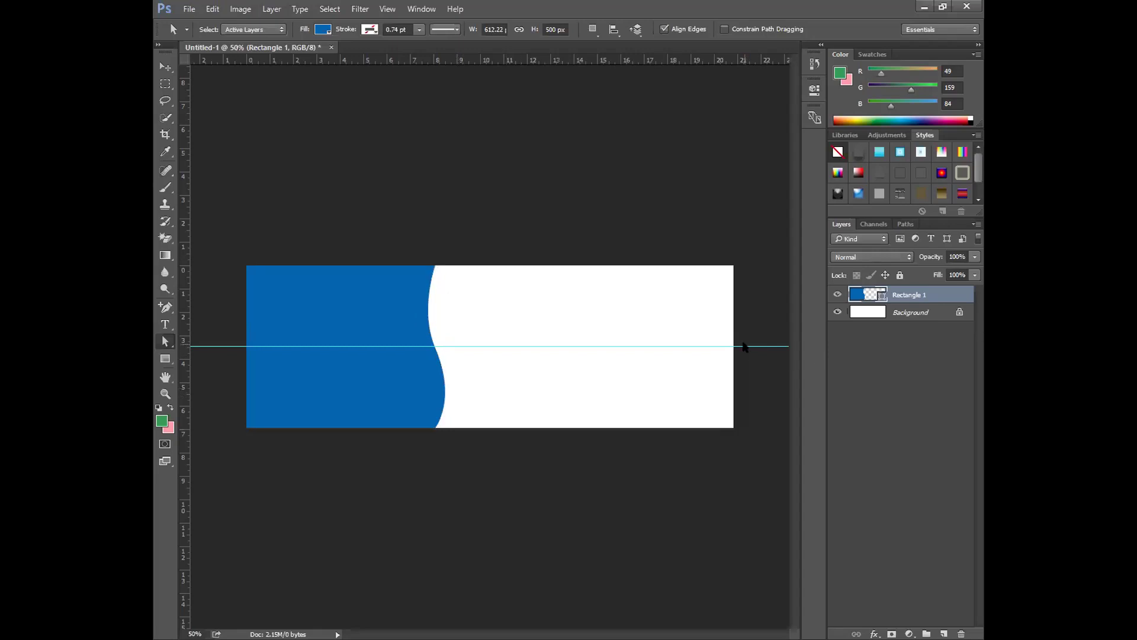
{"action": "key", "text": "v"}
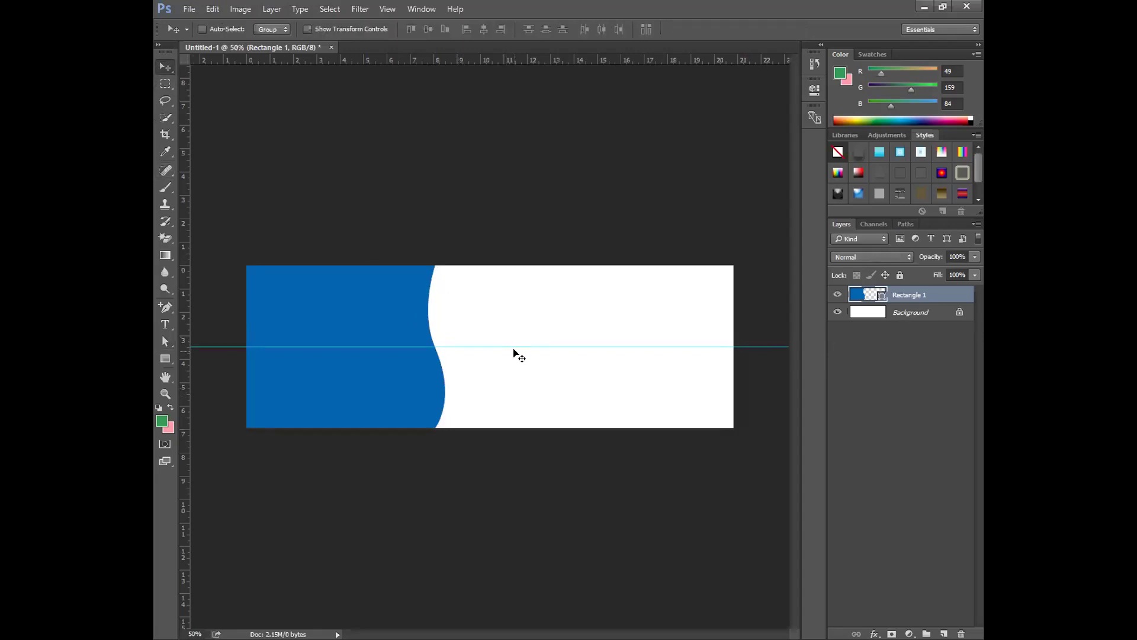
{"action": "left_click_drag", "start_coordinate": [514, 345], "coordinate": [516, 54]}
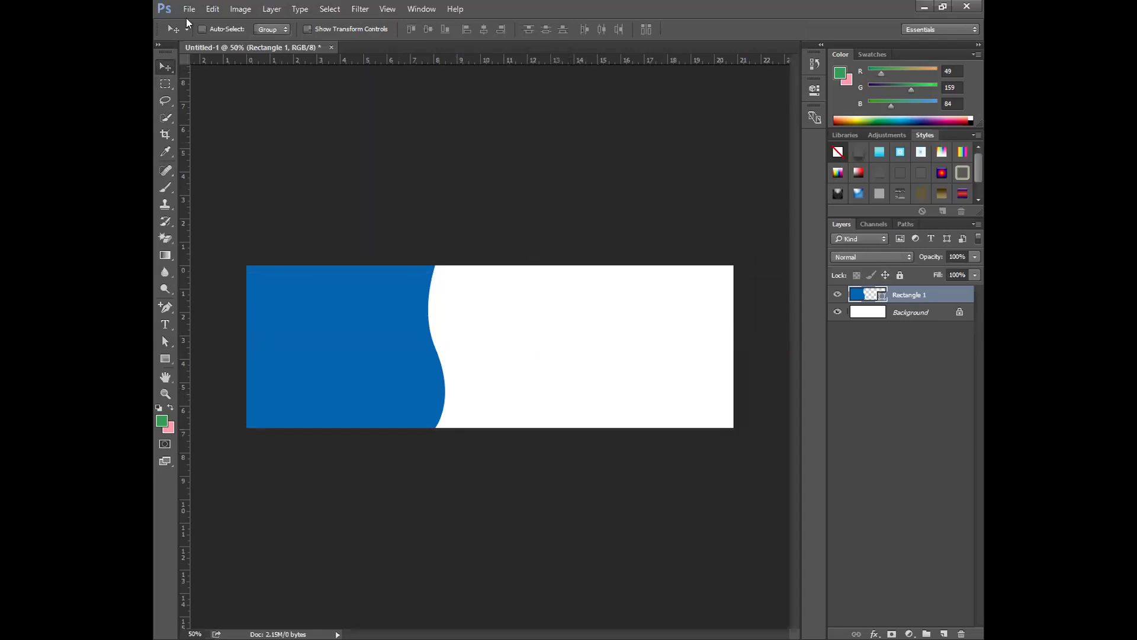
- Create a new document 3 inches wide and 2 inches high at 300 pixels per inch with a white background
{"action": "left_click", "coordinate": [189, 9]}
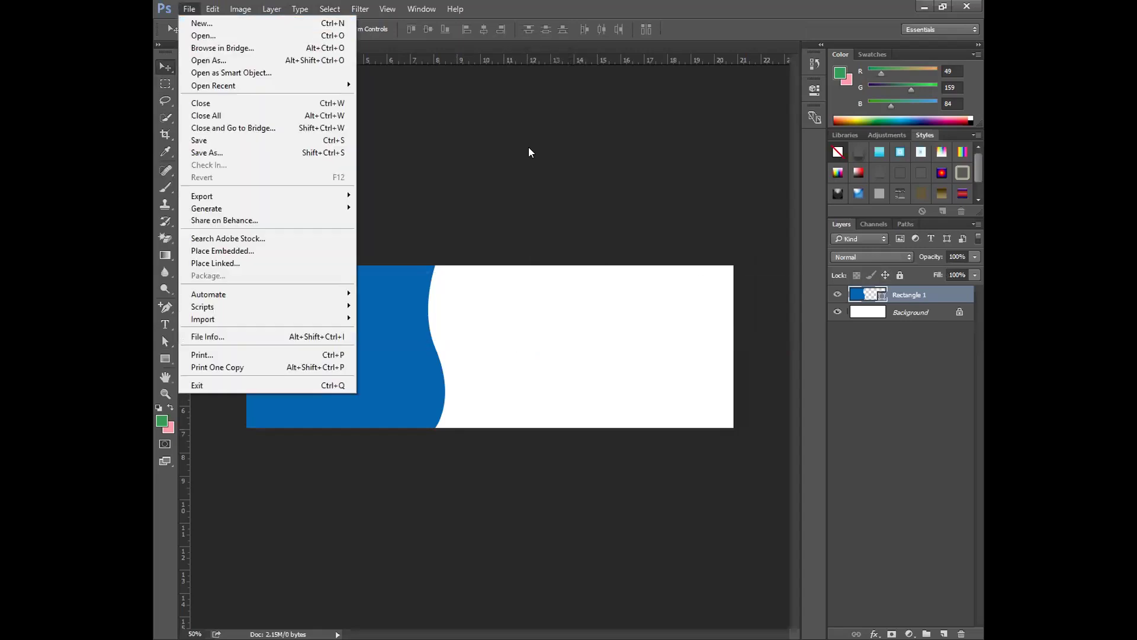
{"action": "left_click", "coordinate": [200, 23]}
{"action": "left_click", "coordinate": [433, 221]}
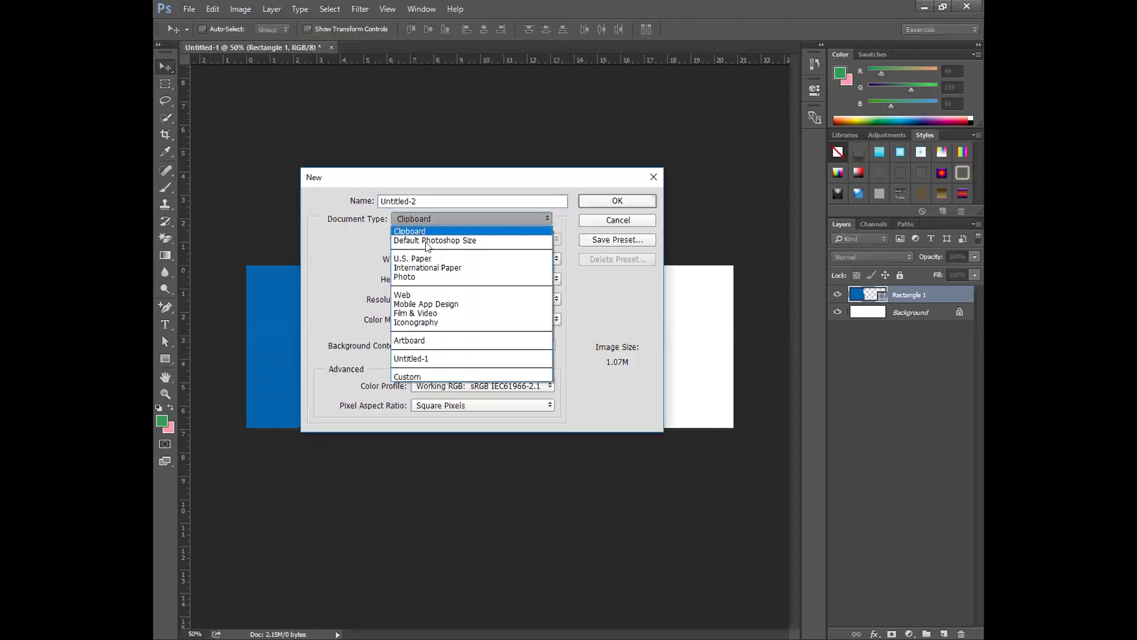
{"action": "left_click", "coordinate": [435, 223]}
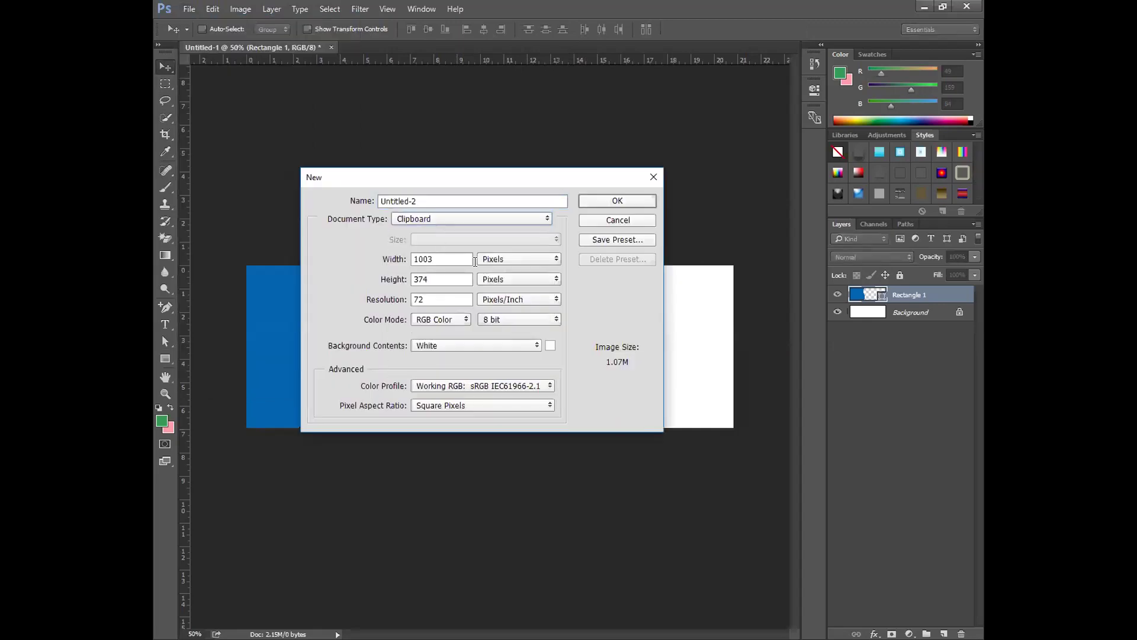
{"action": "left_click", "coordinate": [509, 264]}
{"action": "left_click", "coordinate": [510, 271]}
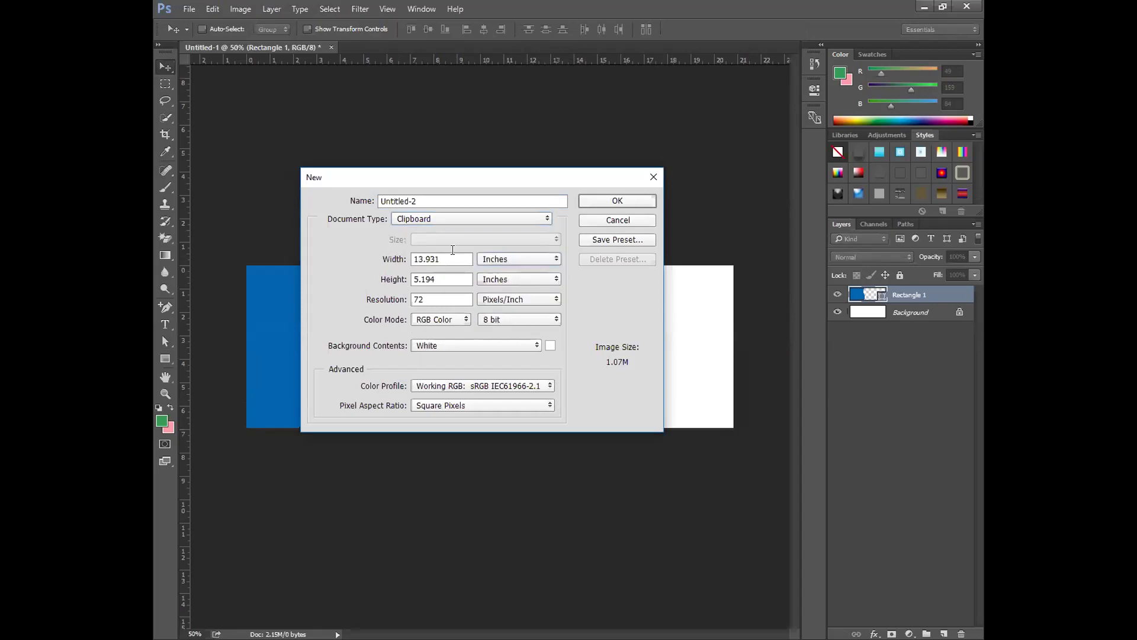
{"action": "type", "text": "3"}
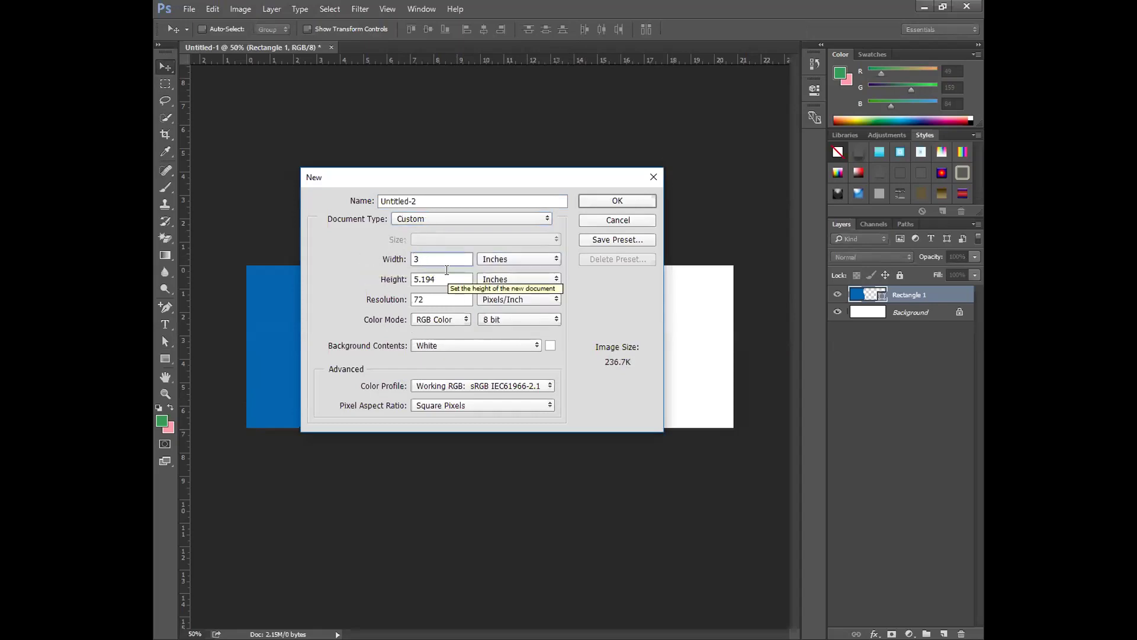
{"action": "key", "text": "Tab"}
{"action": "type", "text": "2"}
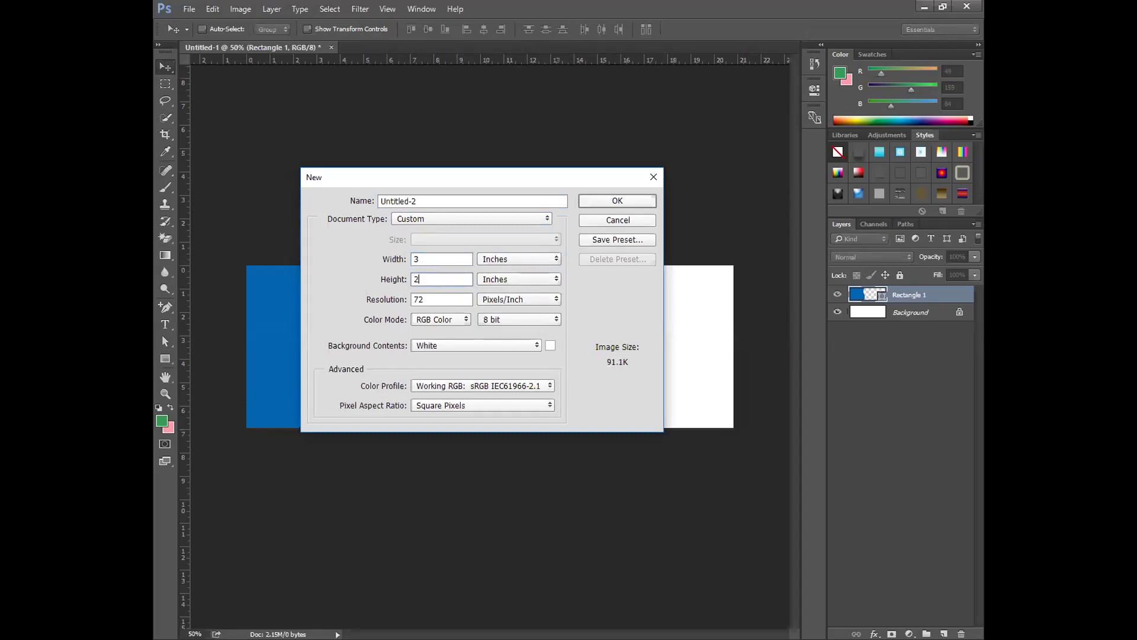
{"action": "key", "text": "Tab"}
{"action": "type", "text": "300"}
{"action": "left_click", "coordinate": [585, 201]}
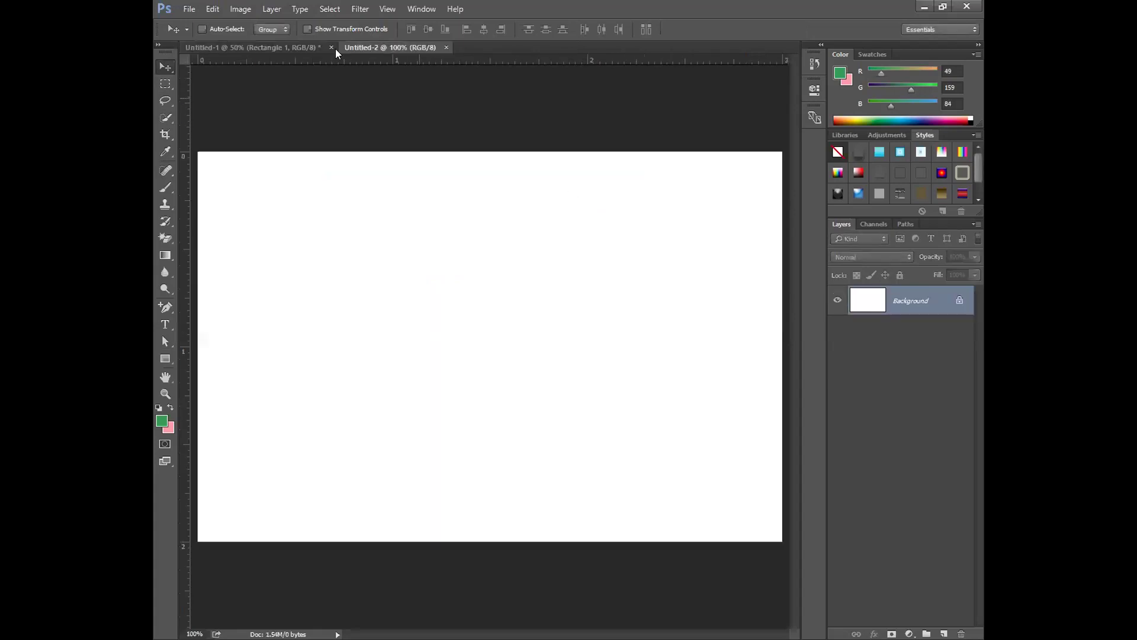
- Rotate the new document's canvas 90° clockwise to portrait orientation
{"action": "left_click", "coordinate": [241, 8]}
{"action": "mouse_move", "coordinate": [212, 9]}
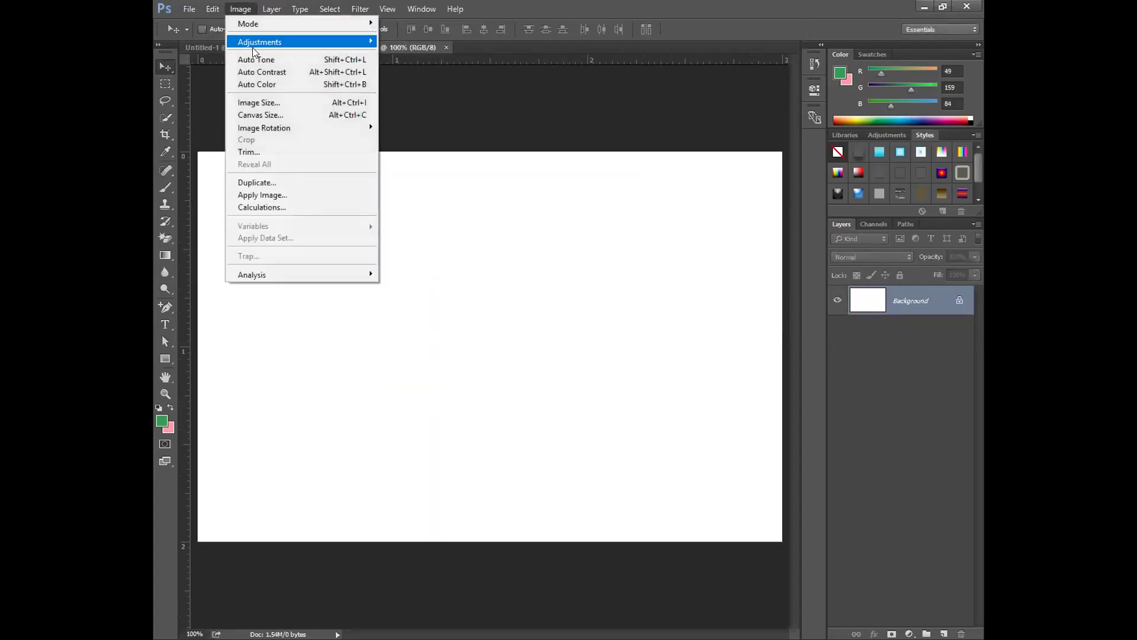
{"action": "mouse_move", "coordinate": [338, 129]}
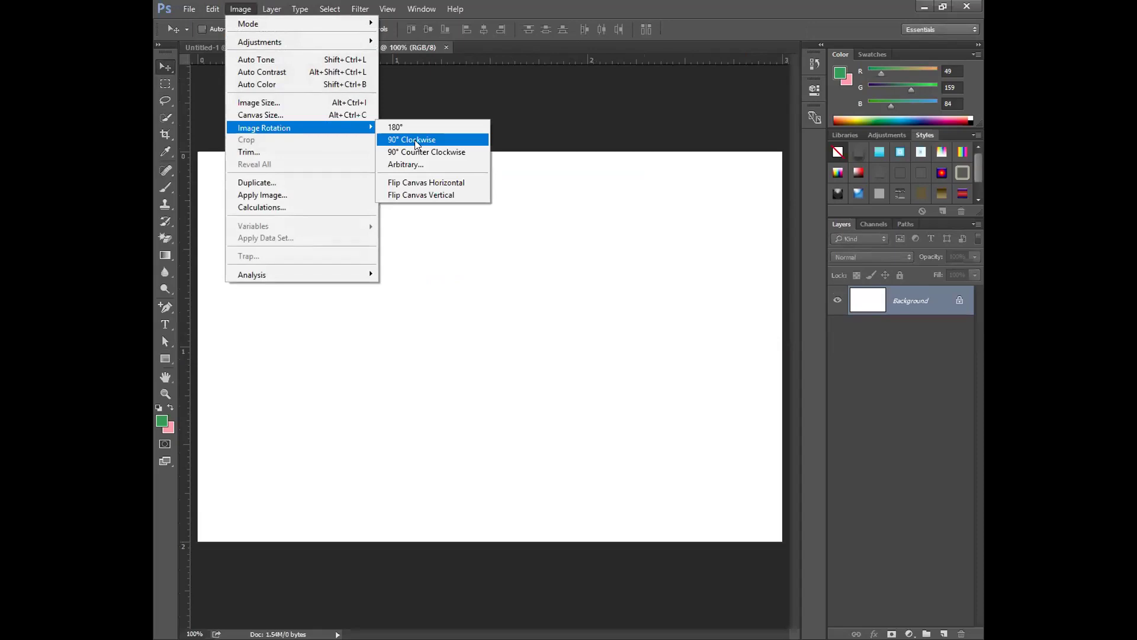
{"action": "left_click", "coordinate": [417, 141]}
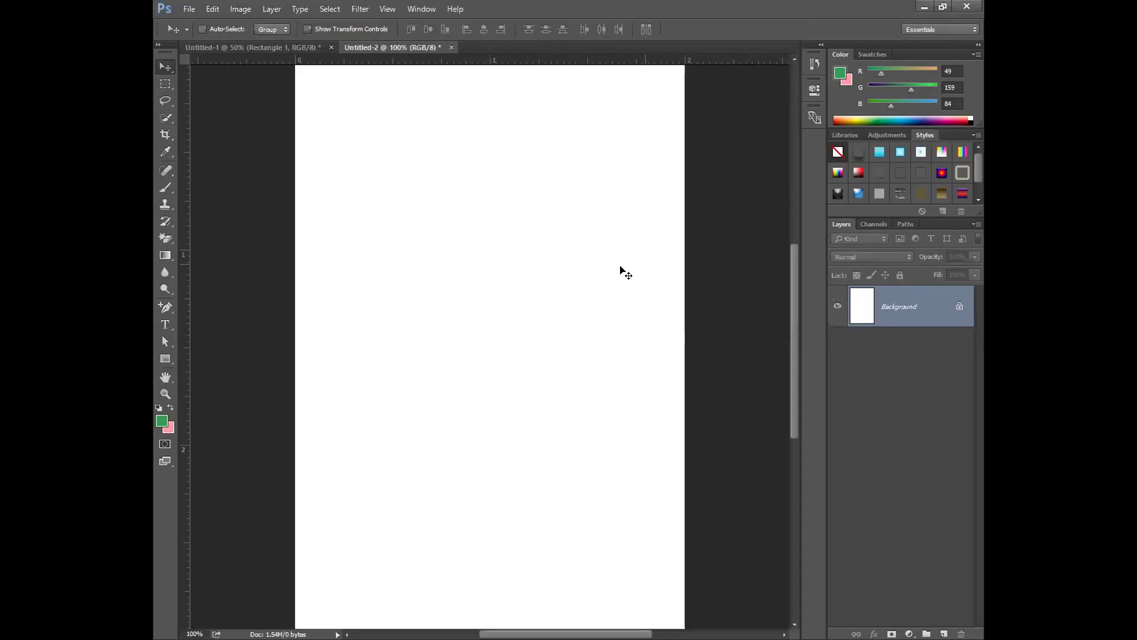
- Draw a rectangle about 615 by 295 px across the top of the portrait canvas and fill it with teal 2e6d82
{"action": "scroll", "coordinate": [562, 260], "scroll_direction": "down", "scroll_amount": 3}
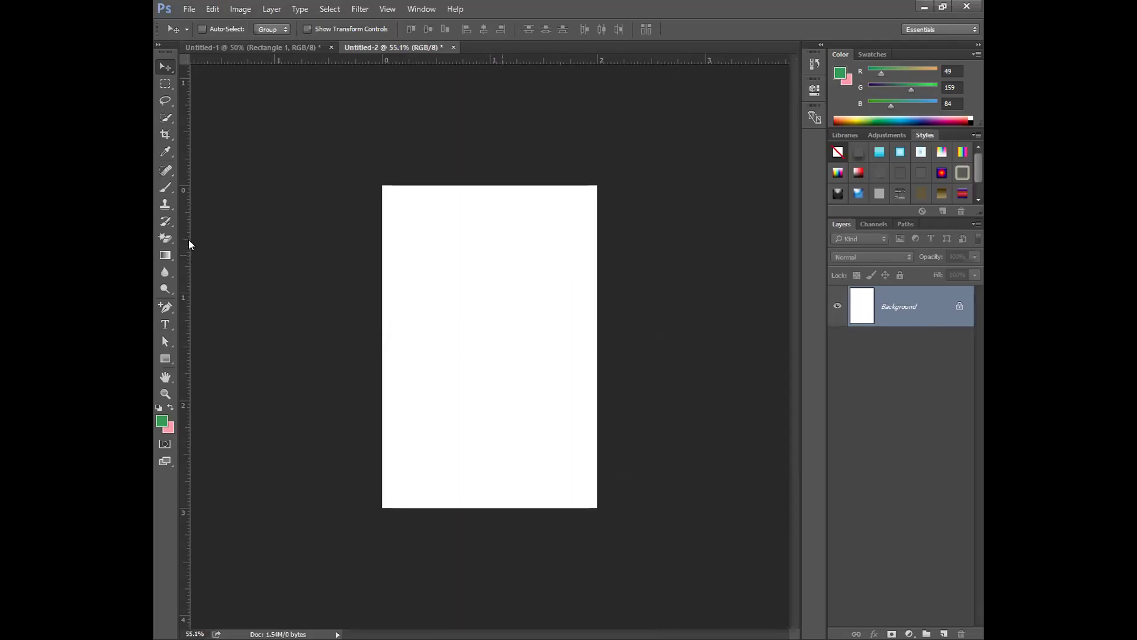
{"action": "key", "text": "u"}
{"action": "left_click_drag", "start_coordinate": [378, 182], "coordinate": [616, 283]}
{"action": "left_click", "coordinate": [776, 81]}
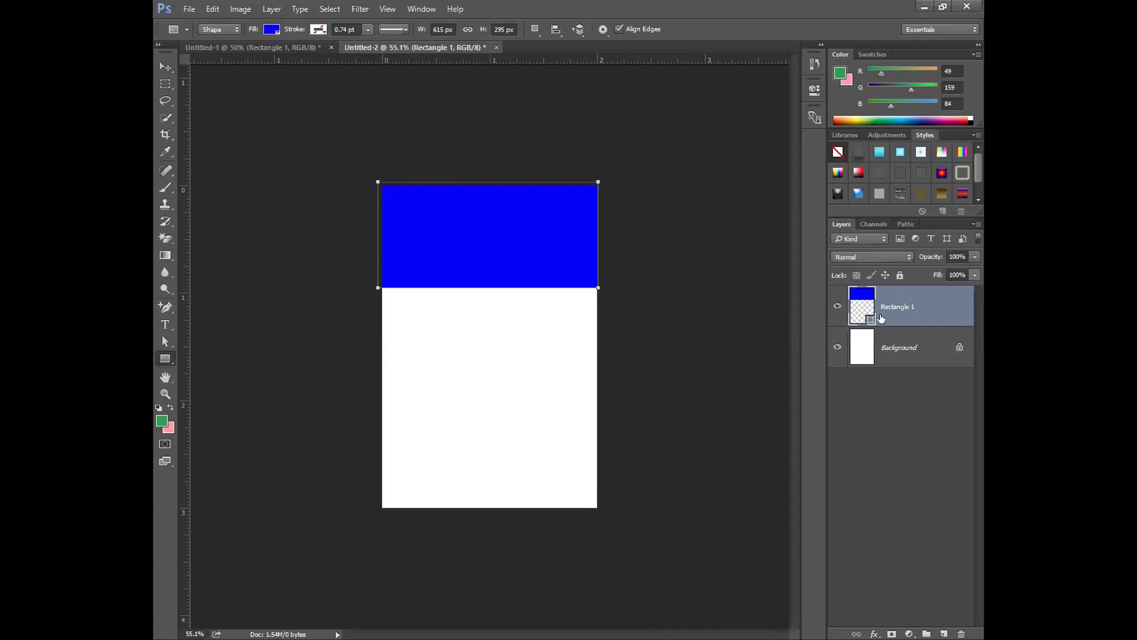
{"action": "double_click", "coordinate": [869, 320]}
{"action": "left_click", "coordinate": [709, 277]}
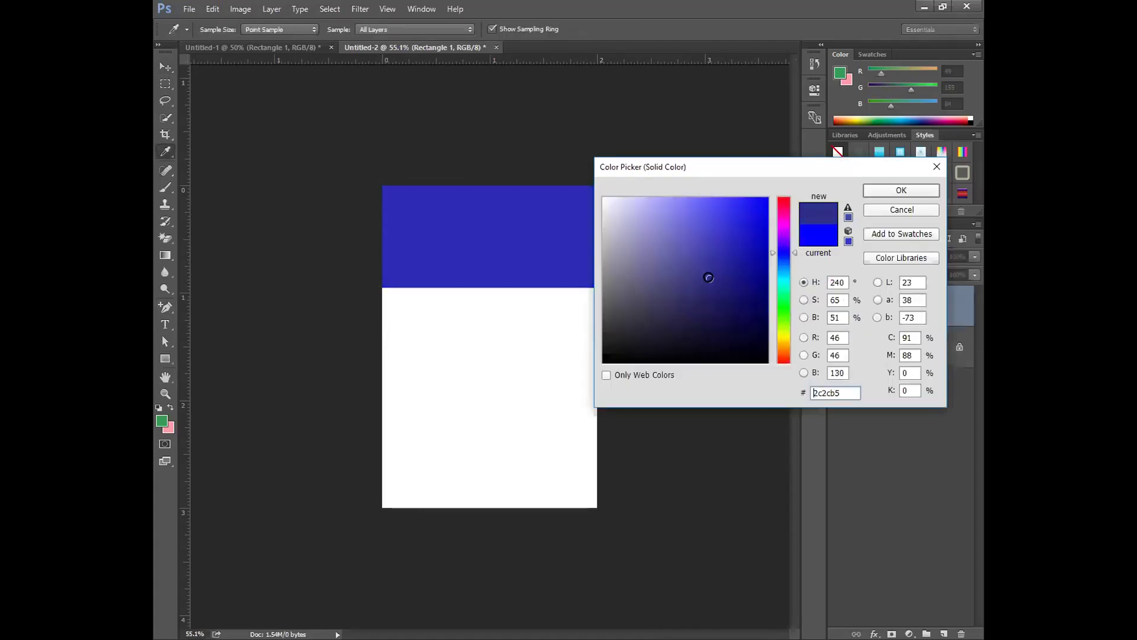
{"action": "left_click", "coordinate": [781, 273]}
{"action": "left_click", "coordinate": [901, 189]}
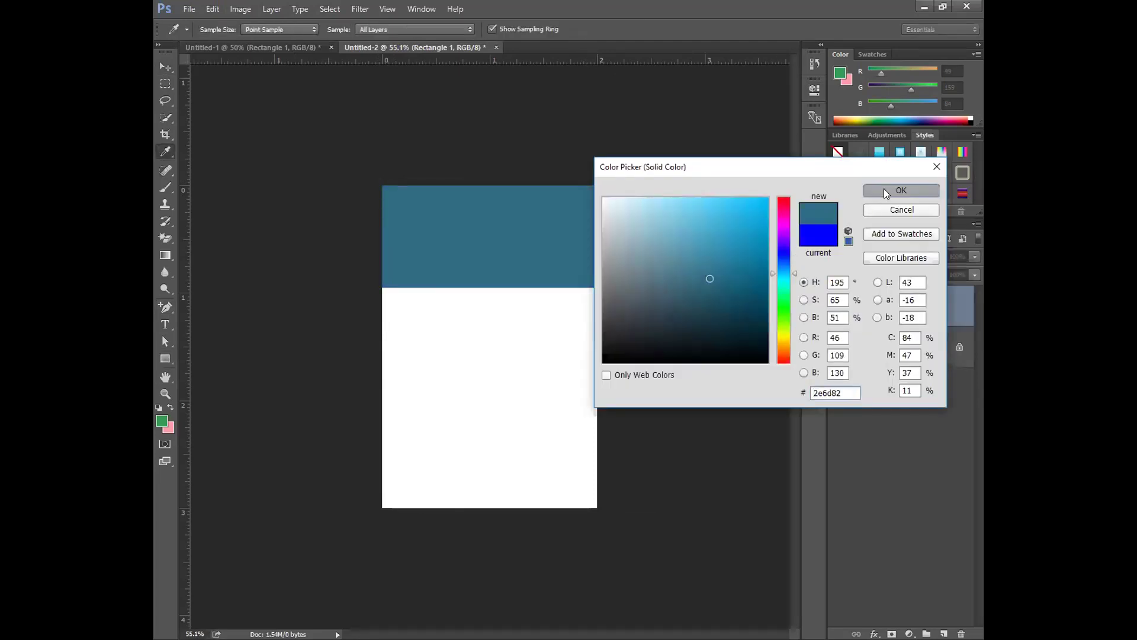
{"action": "left_click", "coordinate": [166, 68]}
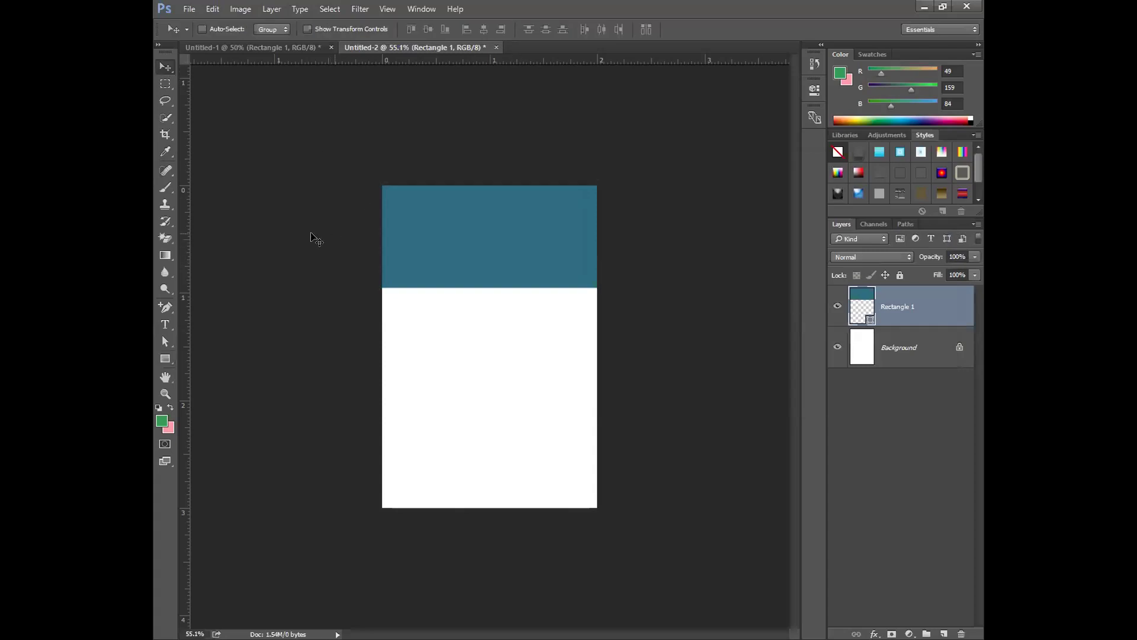
- Resize the teal rectangle to fit the canvas's top and side edges, and add a vertical guide through the canvas centre
{"action": "key", "text": "ctrl+t"}
{"action": "left_click_drag", "start_coordinate": [374, 241], "coordinate": [382, 241]}
{"action": "left_click_drag", "start_coordinate": [489, 180], "coordinate": [489, 185]}
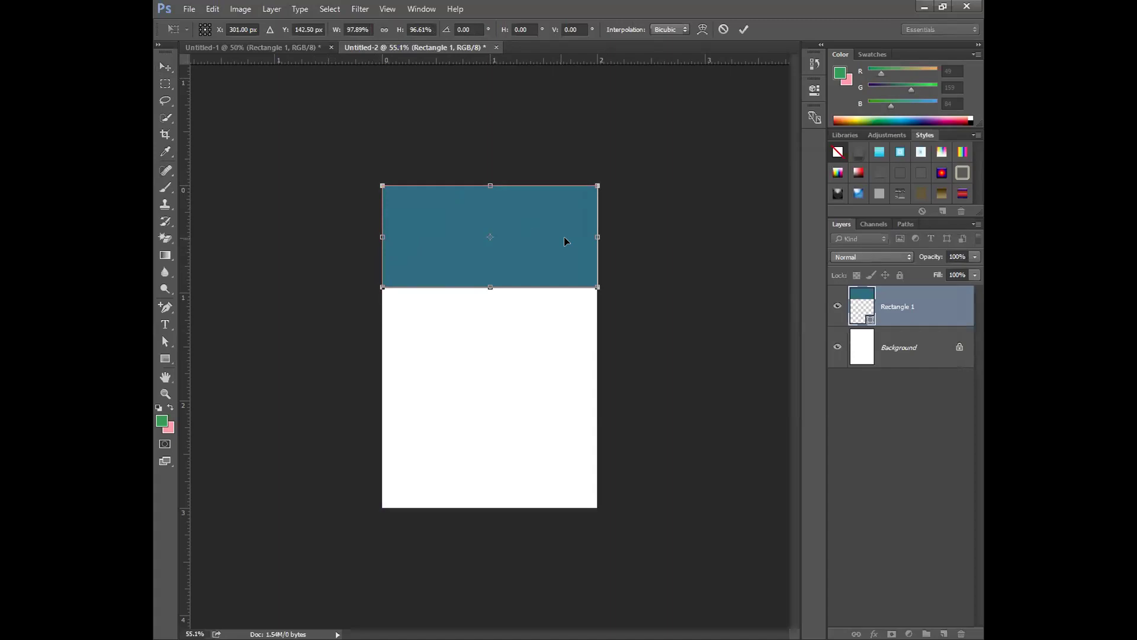
{"action": "left_click_drag", "start_coordinate": [187, 350], "coordinate": [484, 351]}
{"action": "left_click", "coordinate": [743, 29]}
- Add an anchor point at the middle of the rectangle's lower edge and bend it into a wave, dipping on the right half
{"action": "left_click", "coordinate": [165, 307]}
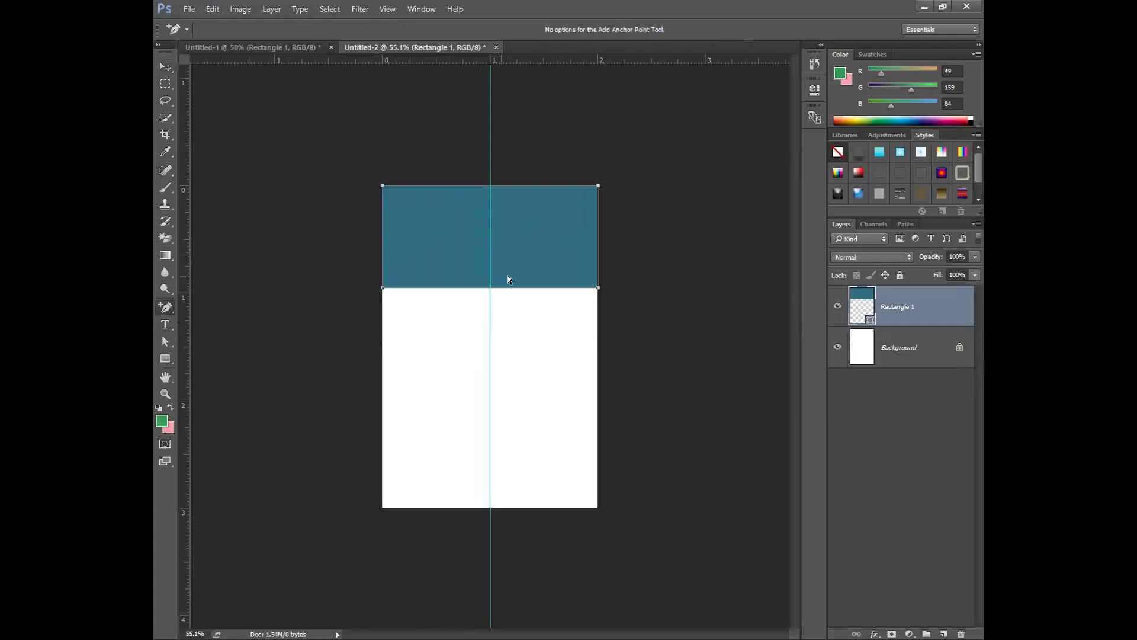
{"action": "left_click", "coordinate": [490, 288]}
{"action": "left_click", "coordinate": [166, 342]}
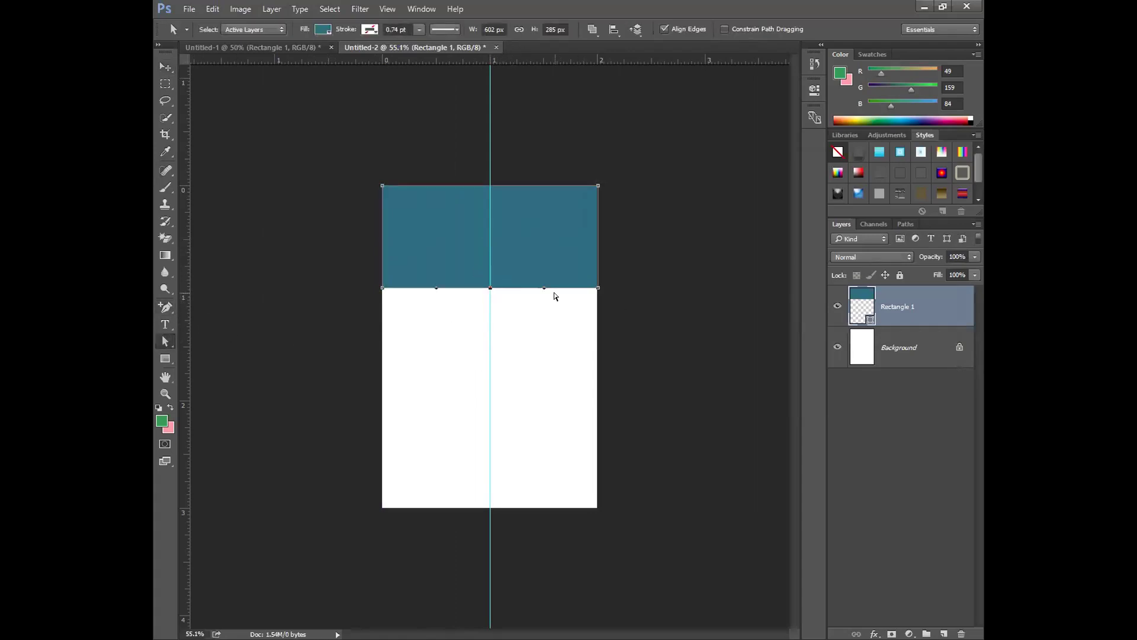
{"action": "left_click_drag", "start_coordinate": [544, 289], "coordinate": [555, 312]}
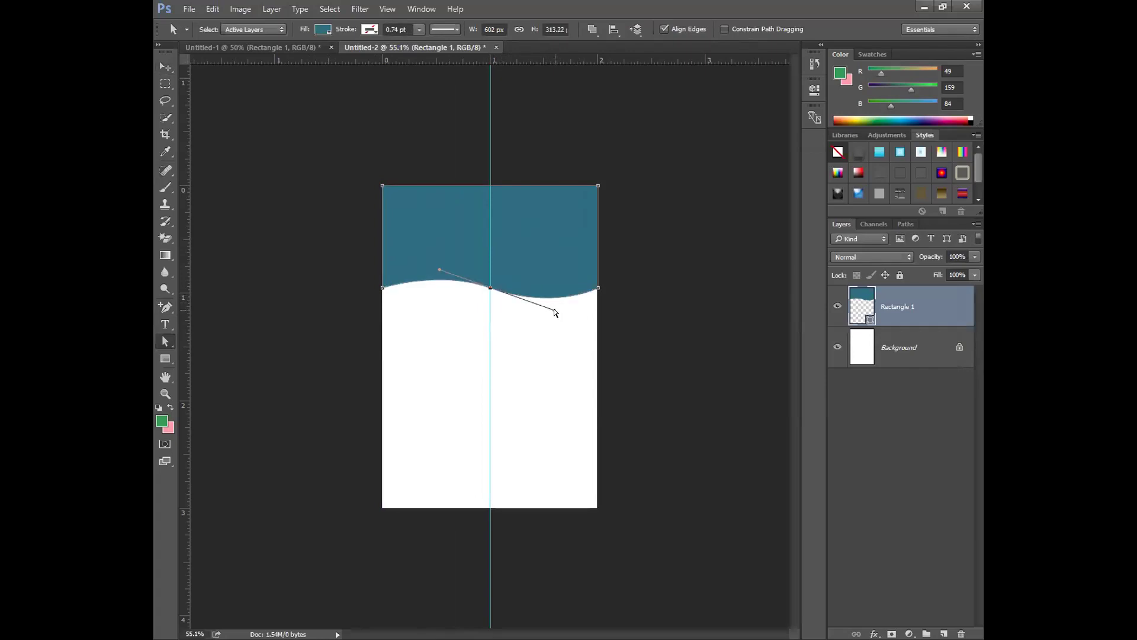
{"action": "left_click", "coordinate": [520, 354]}
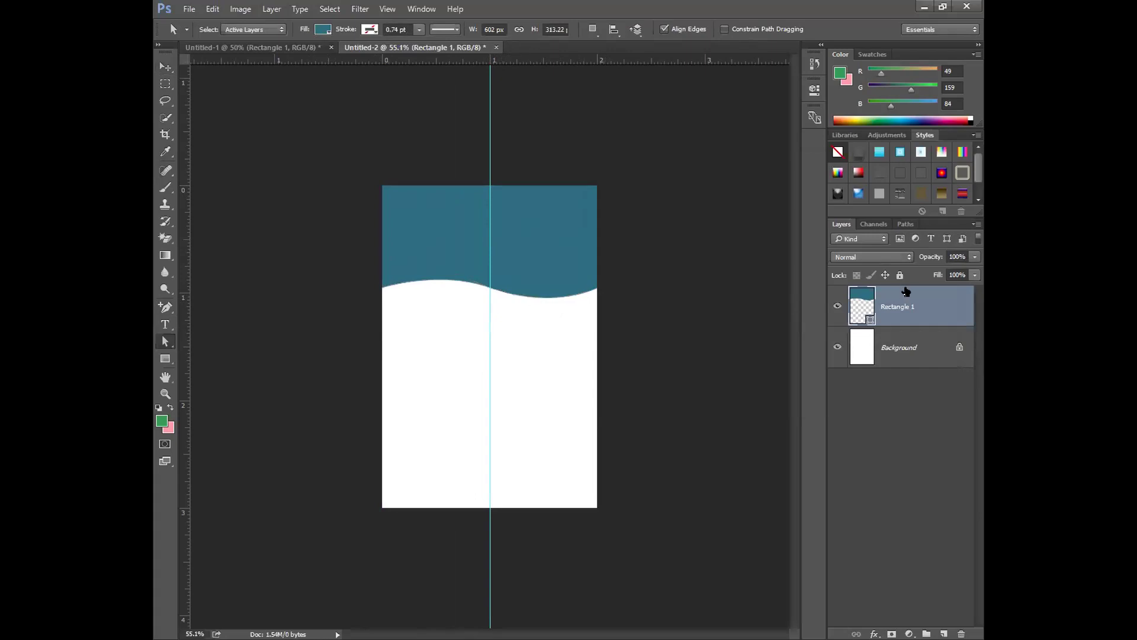
- Duplicate the teal wave layer and recolour the lower Rectangle 1 shape to lighter blue 3787a1
{"action": "key", "text": "ctrl+j"}
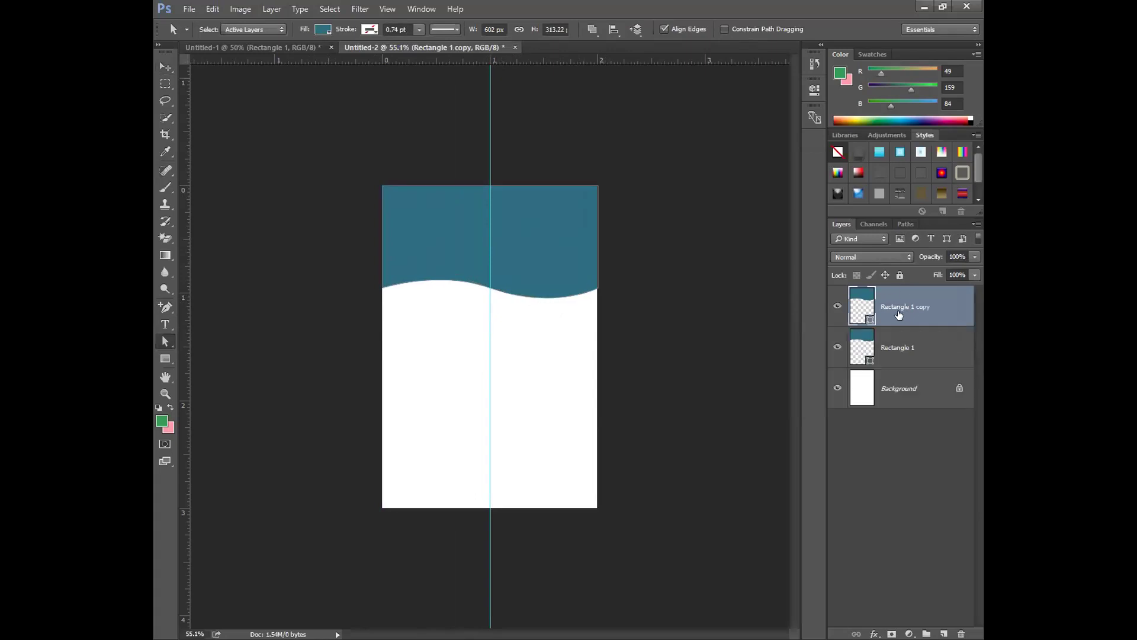
{"action": "left_click", "coordinate": [901, 339]}
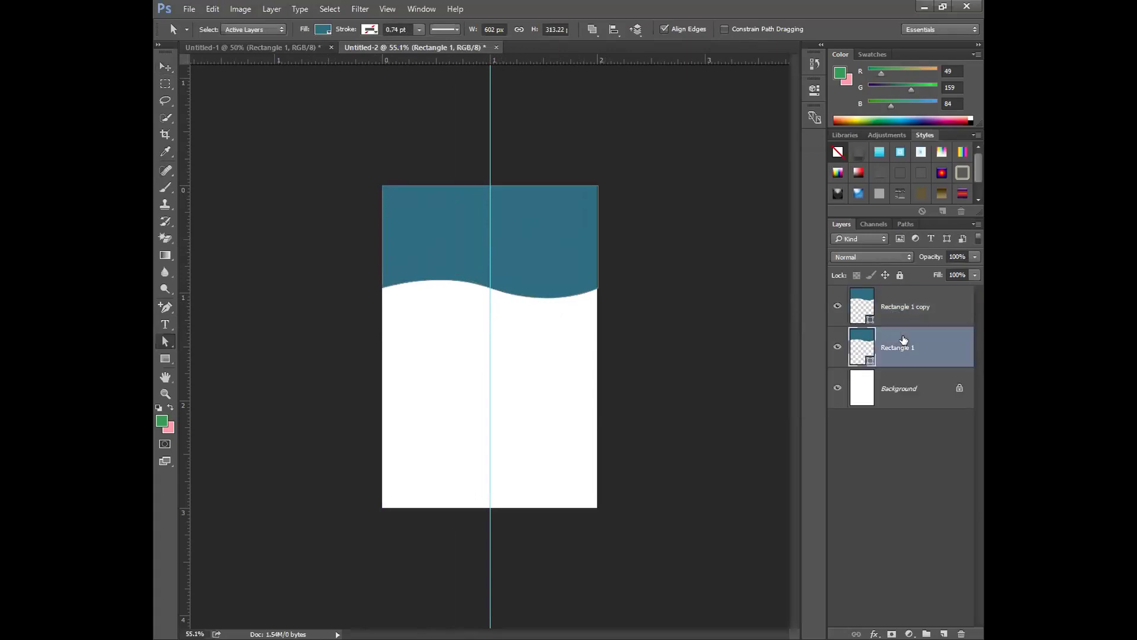
{"action": "double_click", "coordinate": [868, 356]}
{"action": "left_click", "coordinate": [711, 257]}
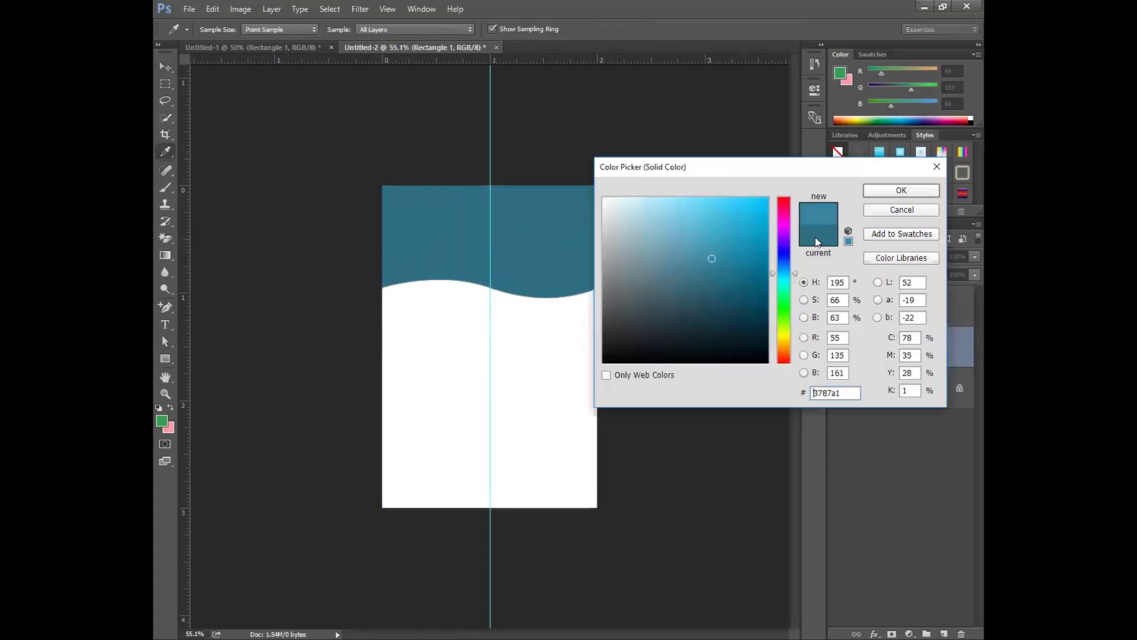
{"action": "left_click", "coordinate": [895, 191]}
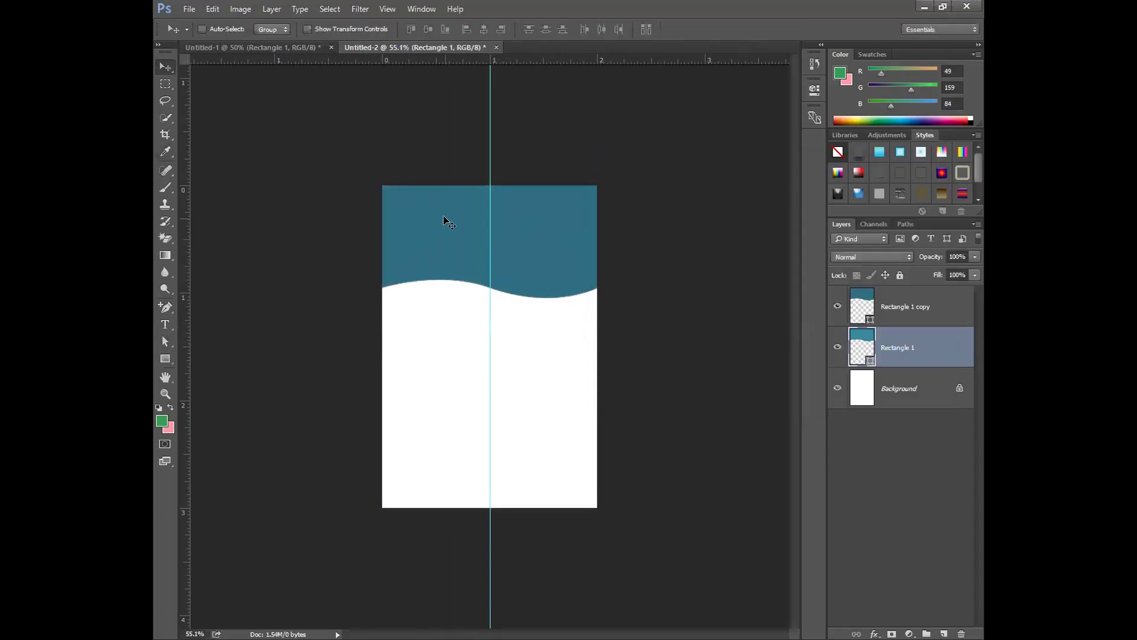
- Nudge the lighter Rectangle 1 wave slightly downward so a thin strip shows beneath the teal wave
{"action": "key", "text": "Down"}
{"action": "key", "text": "Down"}
{"action": "key", "text": "Down"}
{"action": "key", "text": "Down"}
{"action": "key", "text": "Down"}
{"action": "key", "text": "Down"}
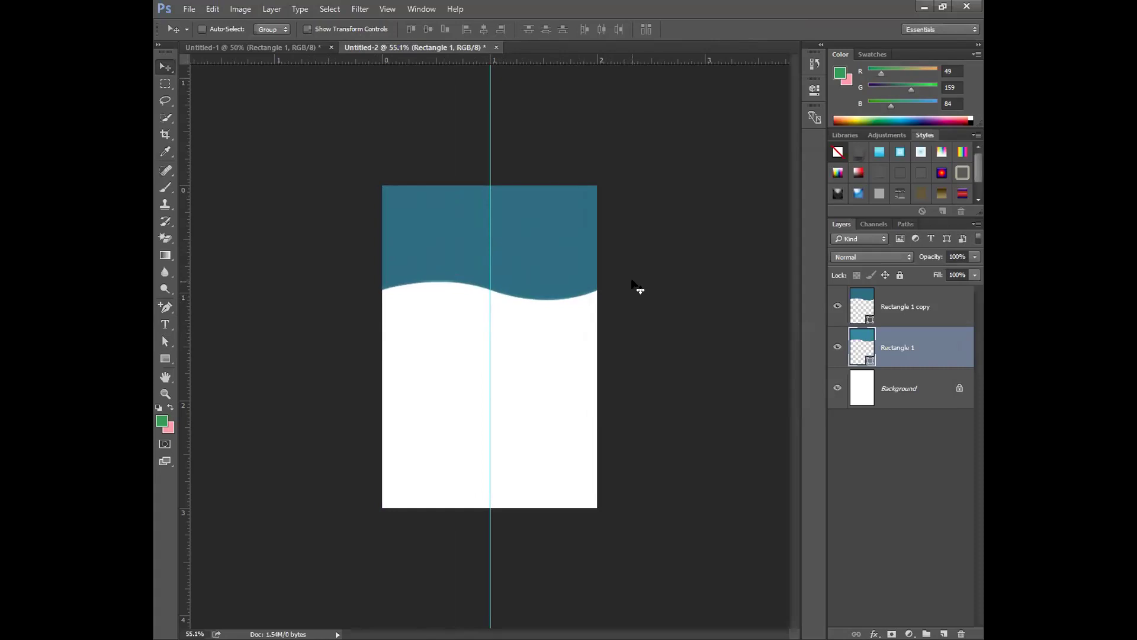
{"action": "key", "text": "Down"}
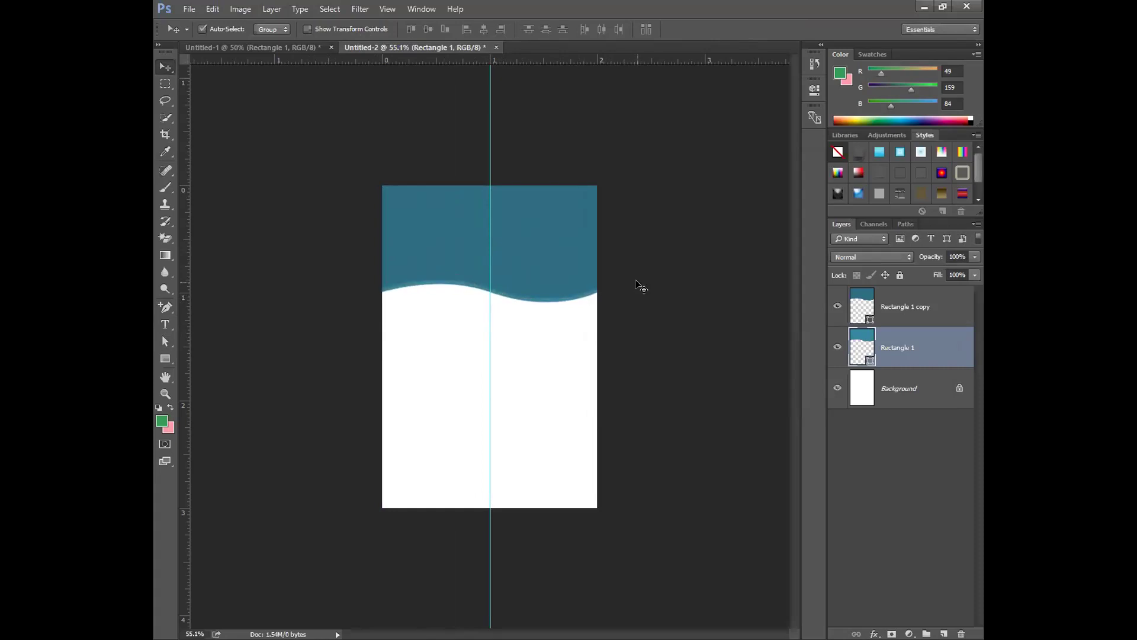
- Rotate the lighter wave about 2.4° clockwise and stretch its side out to cover the canvas's right edge
{"action": "key", "text": "ctrl+t"}
{"action": "left_click_drag", "start_coordinate": [625, 181], "coordinate": [632, 178]}
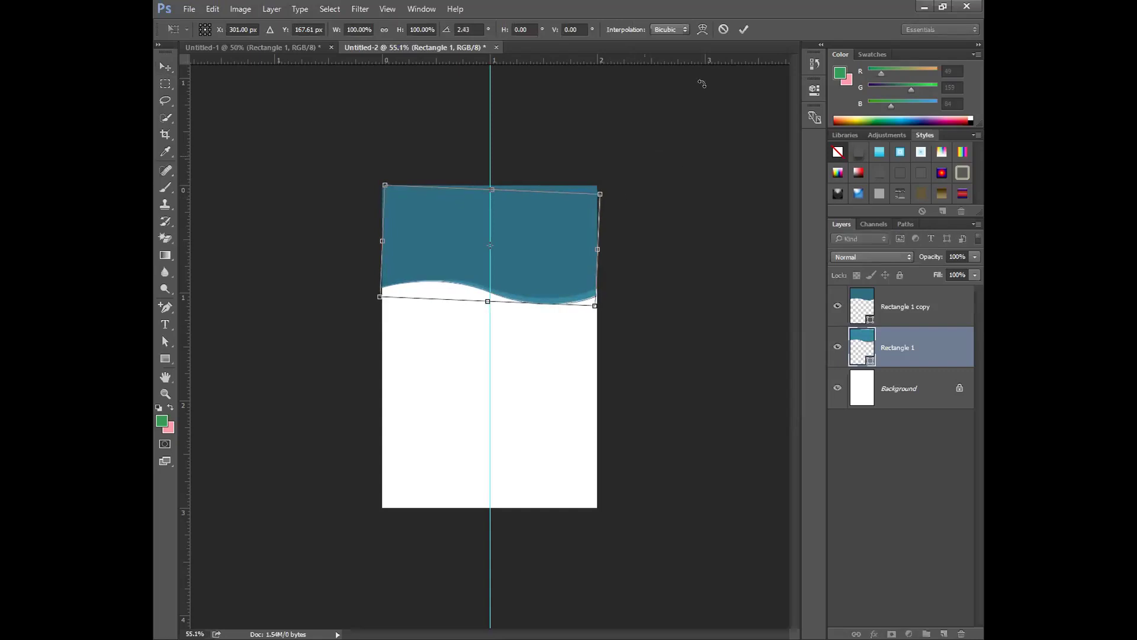
{"action": "left_click", "coordinate": [743, 29]}
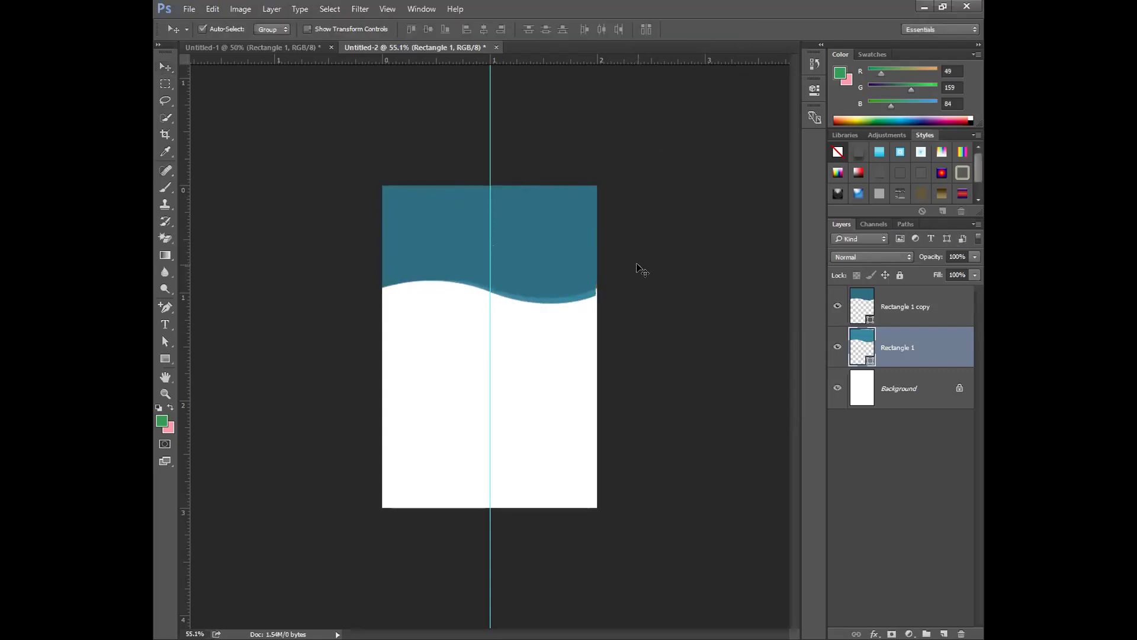
{"action": "key", "text": "ctrl+t"}
{"action": "left_click_drag", "start_coordinate": [603, 244], "coordinate": [609, 243]}
{"action": "left_click", "coordinate": [744, 29]}
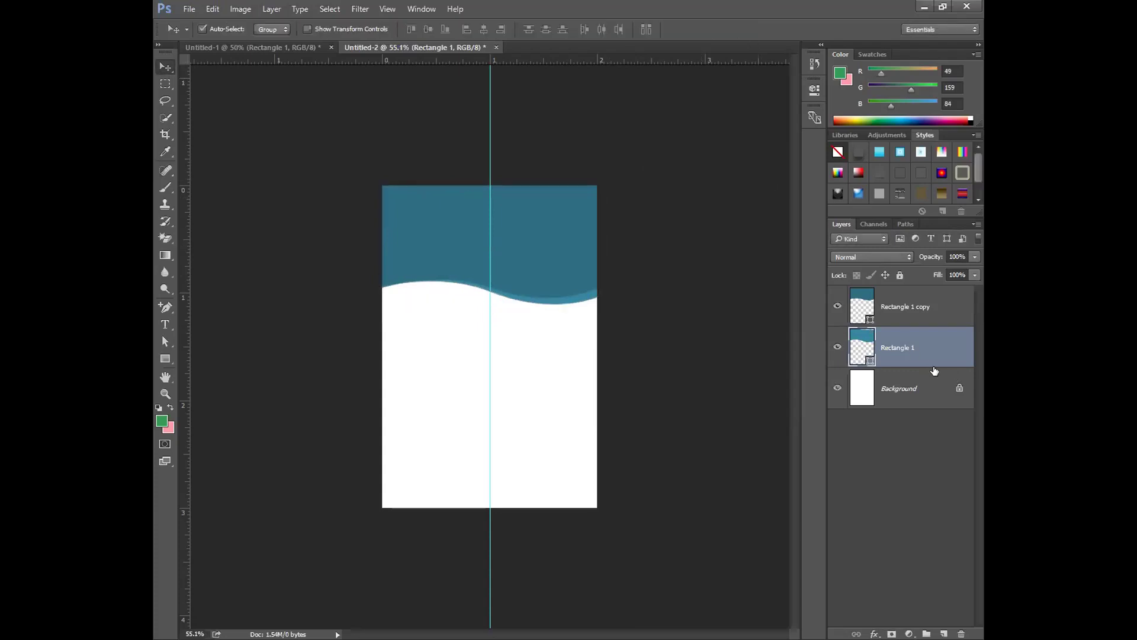
- Duplicate the lighter wave layer and recolour the lowest Rectangle 1 shape to light blue 48aecf
{"action": "key", "text": "ctrl+j"}
{"action": "left_click", "coordinate": [921, 388]}
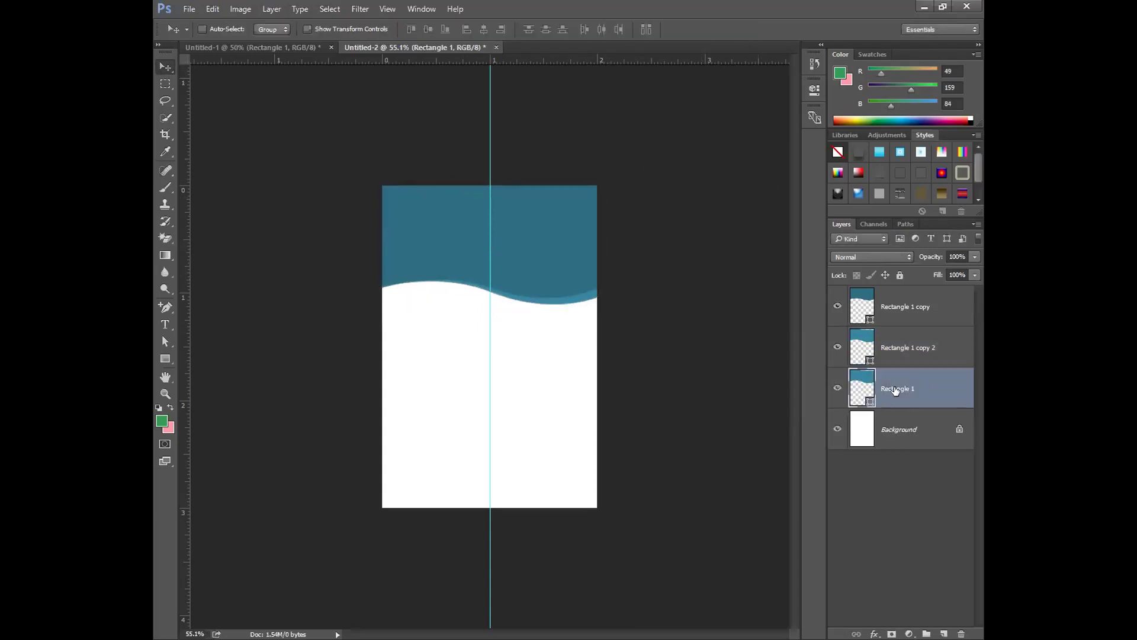
{"action": "double_click", "coordinate": [869, 402]}
{"action": "left_click", "coordinate": [707, 227]}
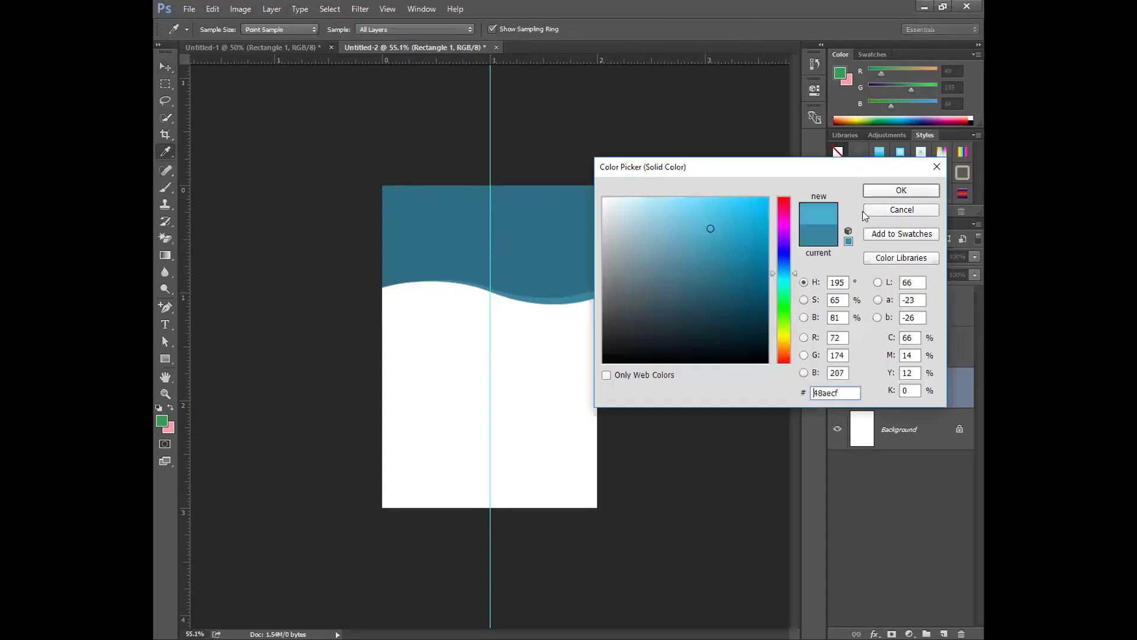
{"action": "left_click", "coordinate": [892, 193]}
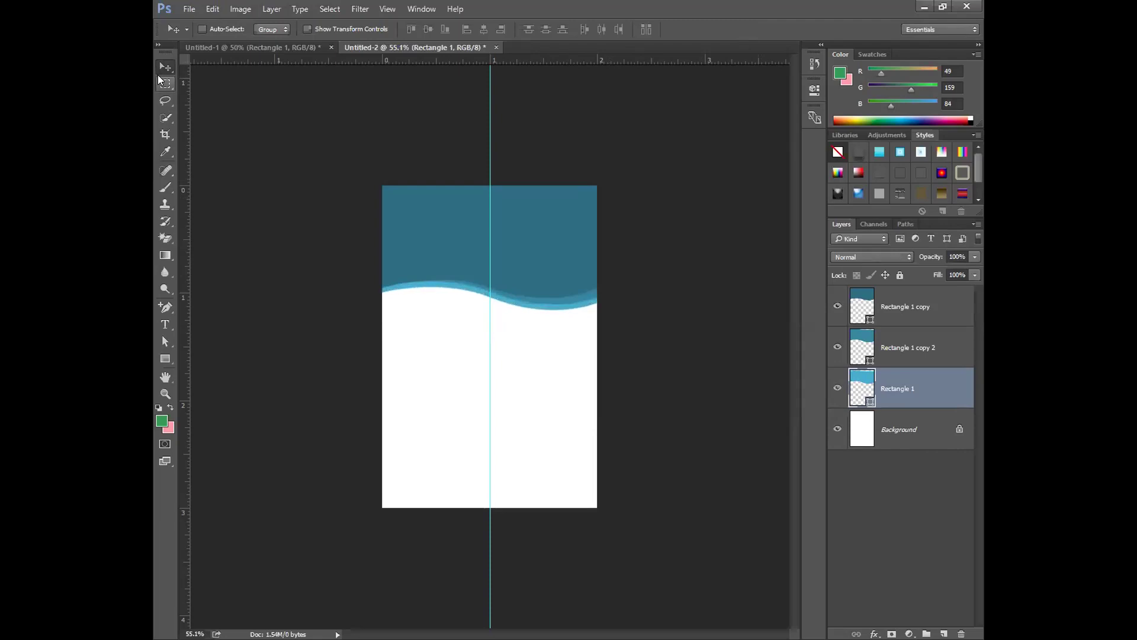
- Rotate the light blue wave about 2° clockwise, extending past the canvas's right edge, and remove the vertical guide
{"action": "key", "text": "ctrl+t"}
{"action": "left_click_drag", "start_coordinate": [648, 169], "coordinate": [613, 198]}
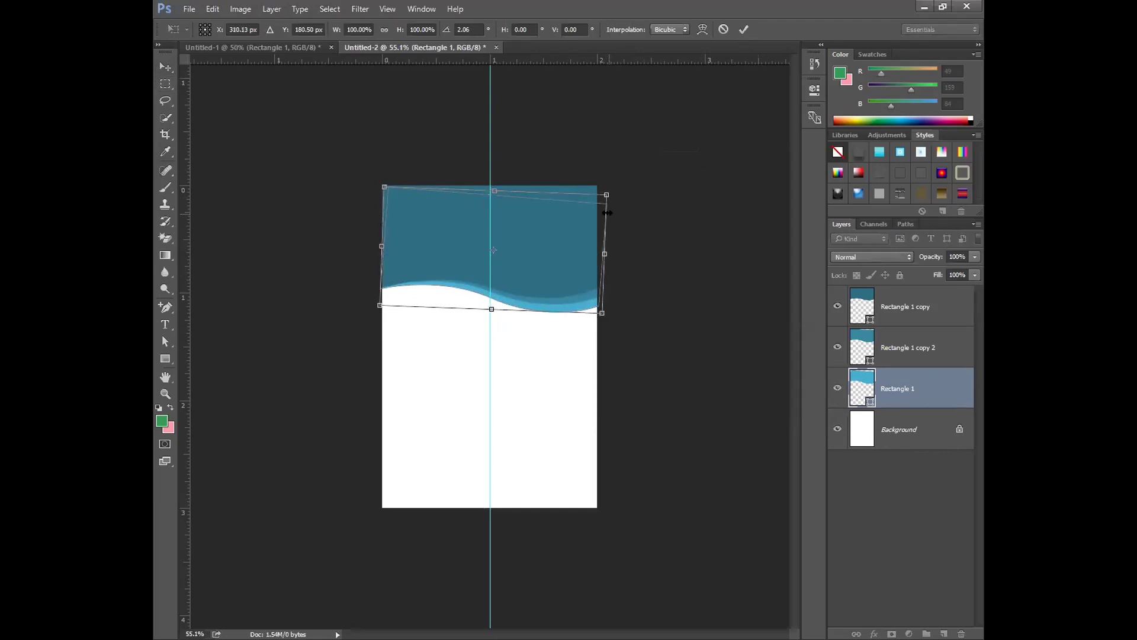
{"action": "left_click", "coordinate": [744, 30]}
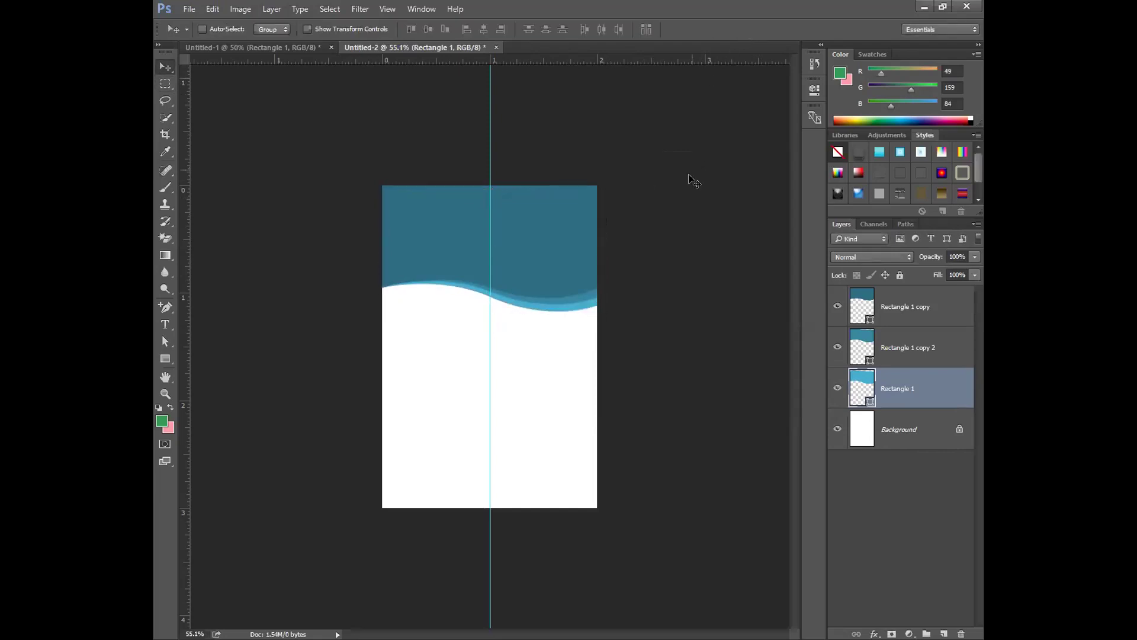
{"action": "left_click_drag", "start_coordinate": [489, 112], "coordinate": [182, 139]}
- Recolour the front wave layer, Rectangle 1 copy, to dark blue 165488
{"action": "key", "text": "ctrl+space"}
{"action": "left_click_drag", "start_coordinate": [576, 322], "coordinate": [609, 333]}
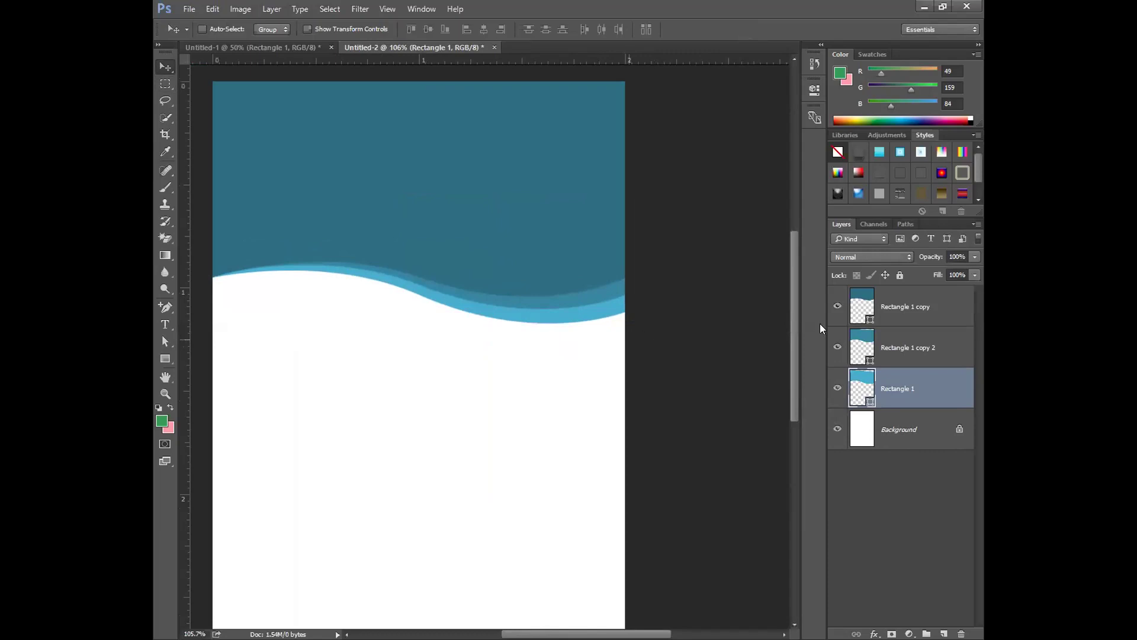
{"action": "left_click", "coordinate": [883, 317]}
{"action": "key", "text": "ctrl+space"}
{"action": "left_click_drag", "start_coordinate": [624, 338], "coordinate": [629, 337]}
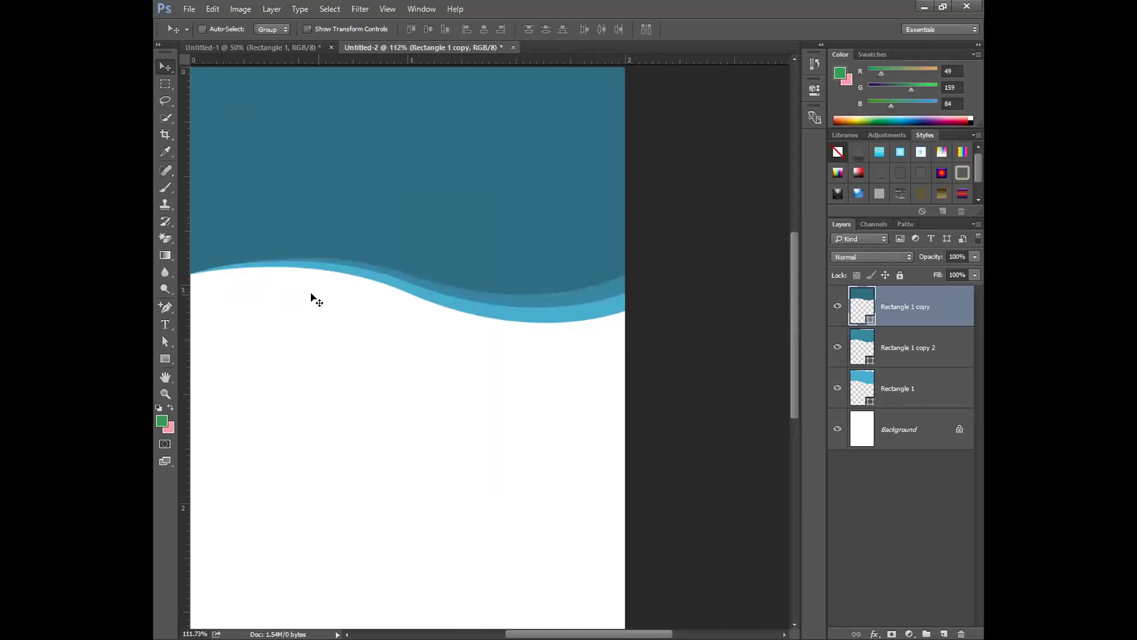
{"action": "key", "text": "ctrl+space"}
{"action": "left_click_drag", "start_coordinate": [597, 333], "coordinate": [561, 335]}
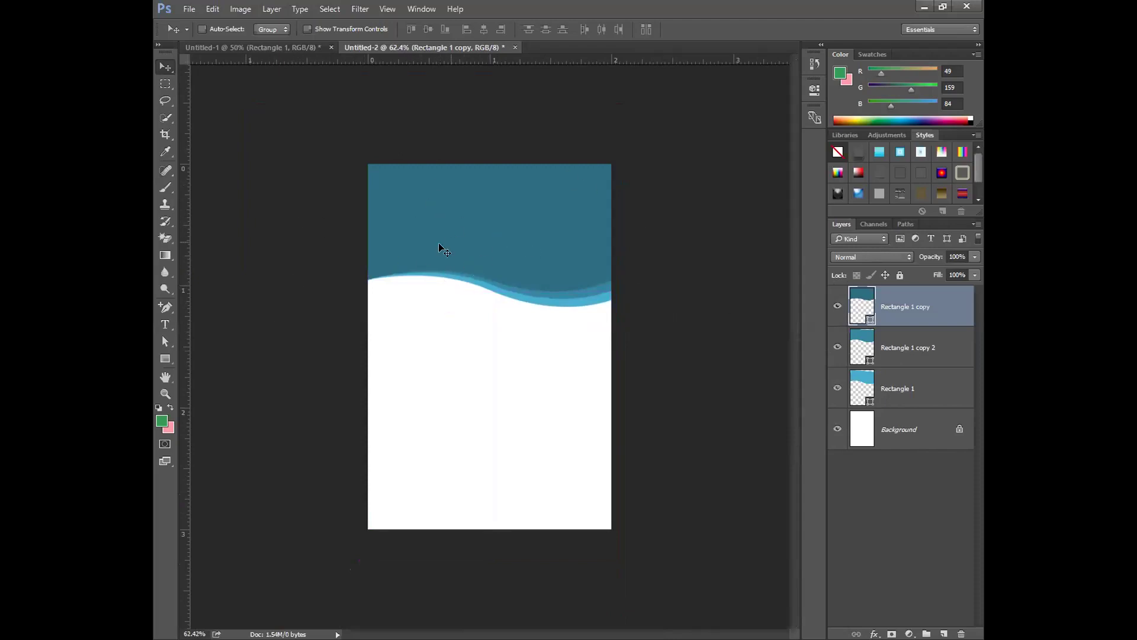
{"action": "double_click", "coordinate": [868, 318]}
{"action": "left_click_drag", "start_coordinate": [782, 272], "coordinate": [783, 266]}
{"action": "left_click", "coordinate": [741, 273]}
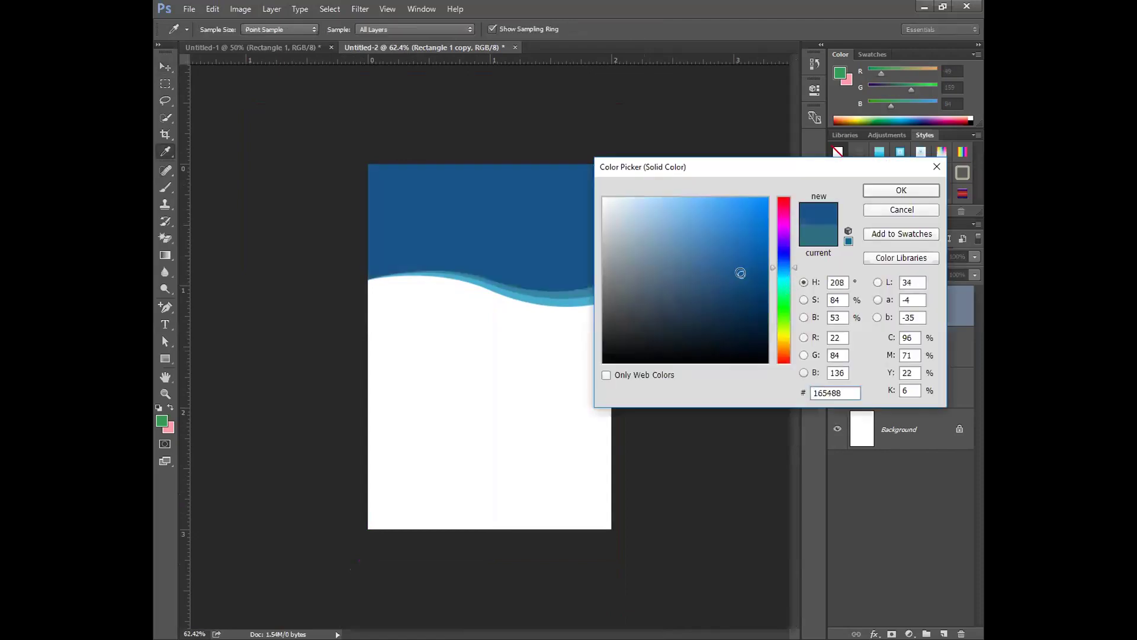
{"action": "left_click", "coordinate": [903, 191]}
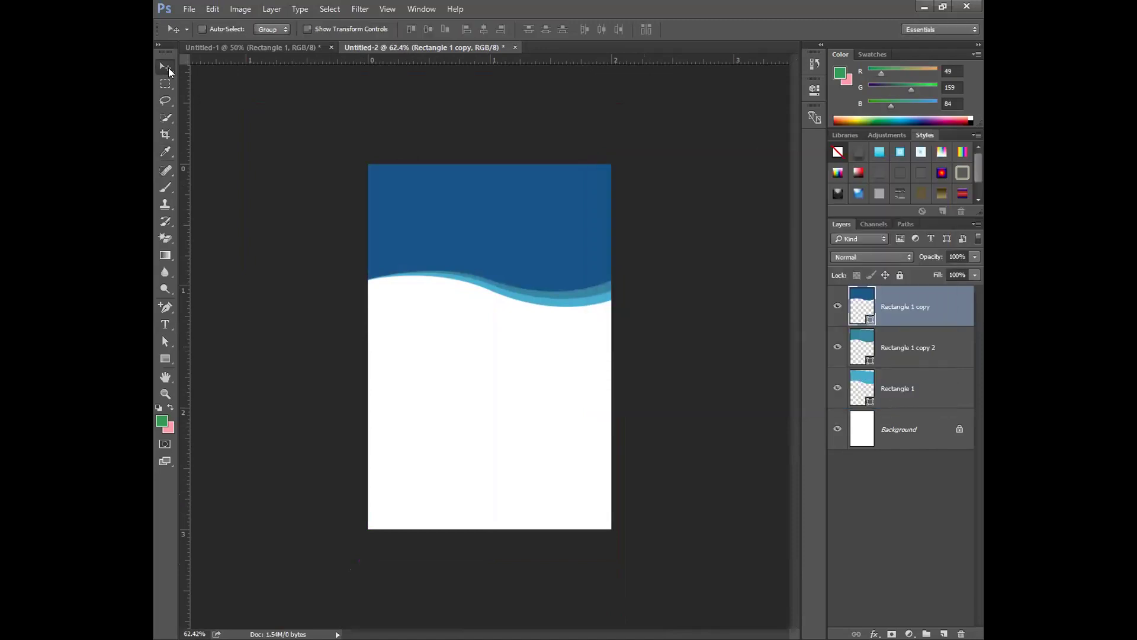
- Try moving only the dark blue shape's lower-right anchor point inward with the Direct Selection Tool
{"action": "left_click", "coordinate": [165, 341]}
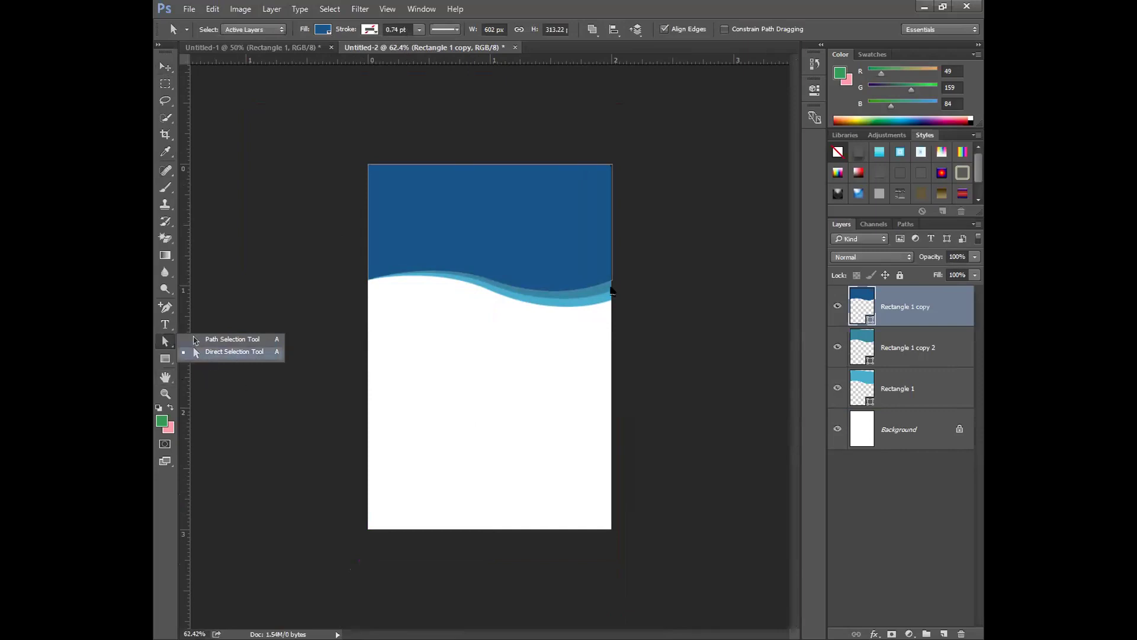
{"action": "left_click", "coordinate": [234, 354]}
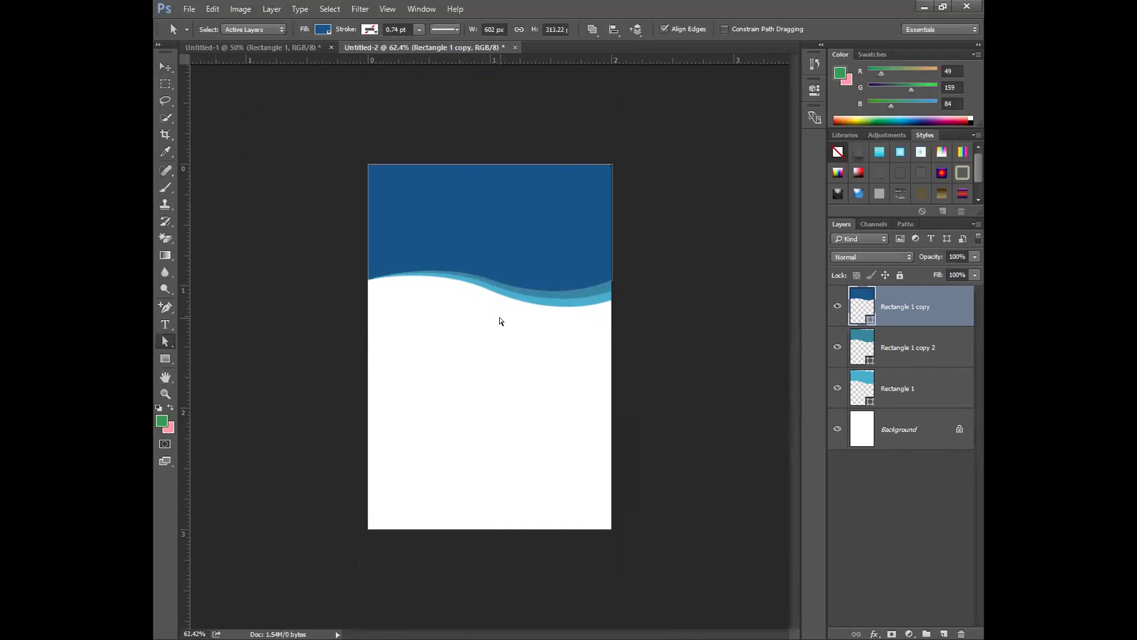
{"action": "left_click", "coordinate": [160, 343]}
{"action": "left_click", "coordinate": [186, 353]}
{"action": "mouse_move", "coordinate": [621, 283]}
{"action": "left_mouse_down"}
{"action": "mouse_move", "coordinate": [594, 282]}
{"action": "mouse_move", "coordinate": [603, 276]}
{"action": "left_mouse_up"}
- Try moving the entire dark blue shape to the right with the Path Selection Tool, and undo the move
{"action": "left_click", "coordinate": [166, 343]}
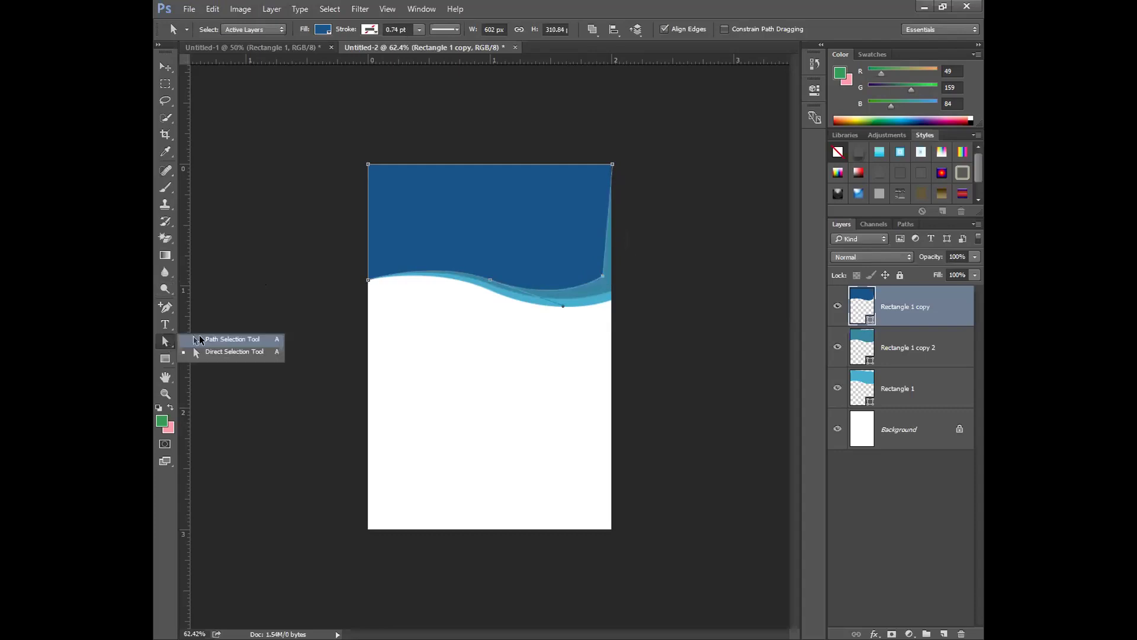
{"action": "left_click", "coordinate": [225, 340]}
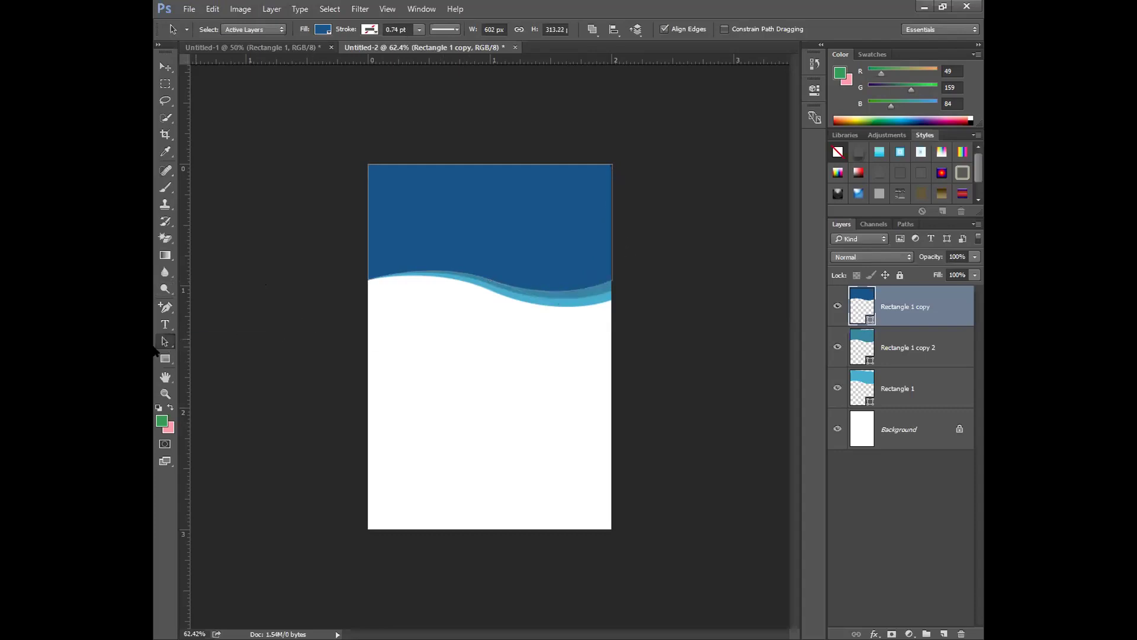
{"action": "left_click_drag", "start_coordinate": [613, 283], "coordinate": [646, 280]}
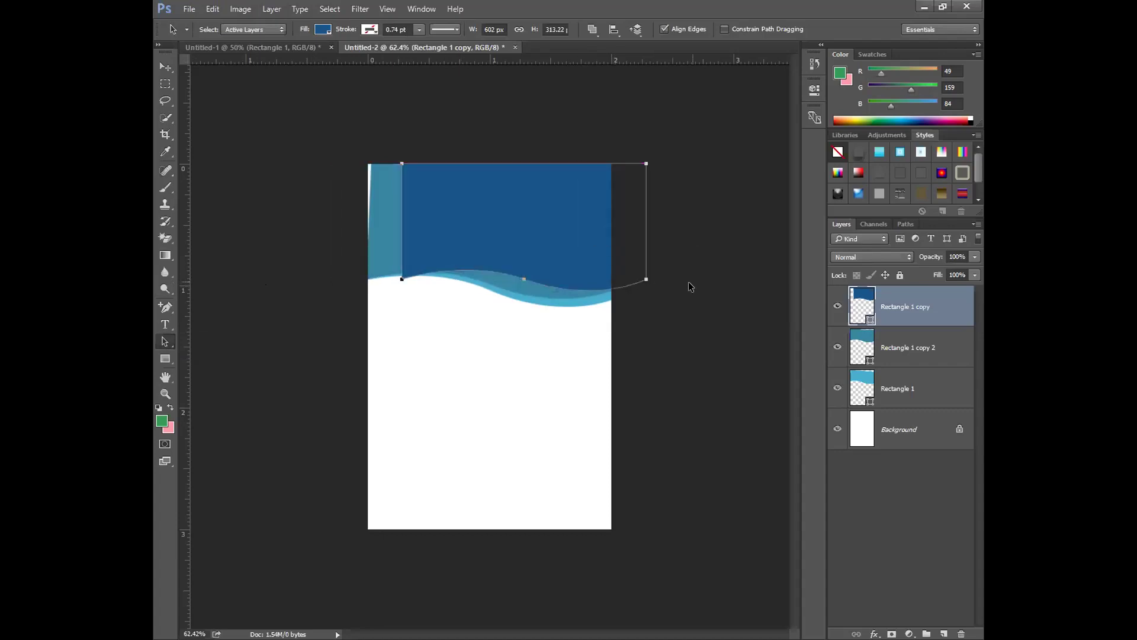
{"action": "key", "text": "ctrl+z"}
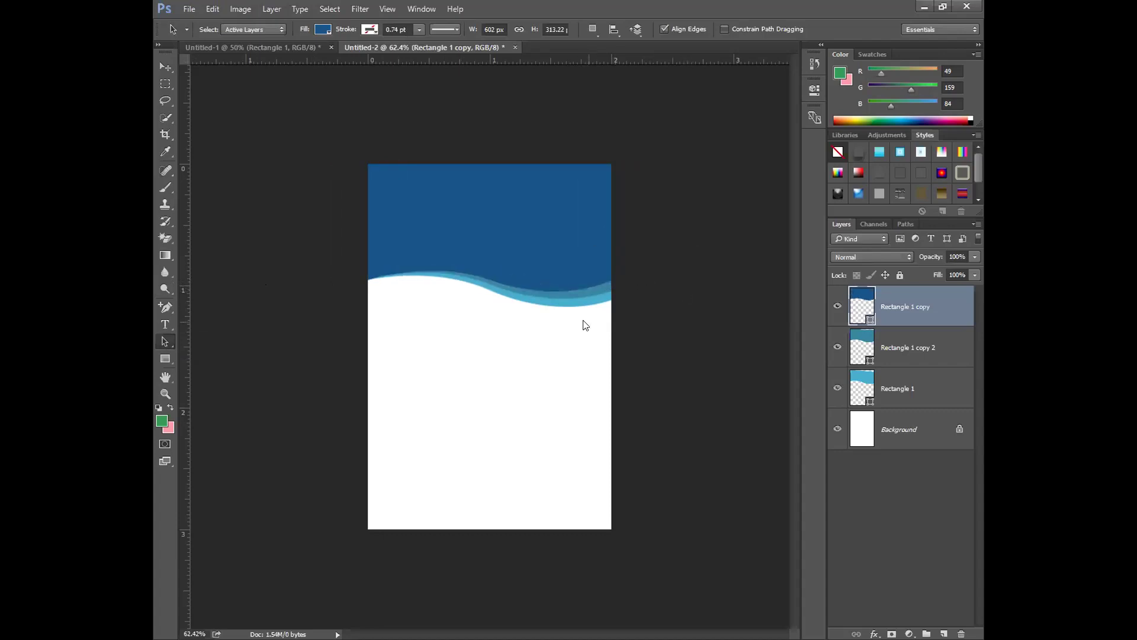
{"action": "left_click", "coordinate": [165, 67]}
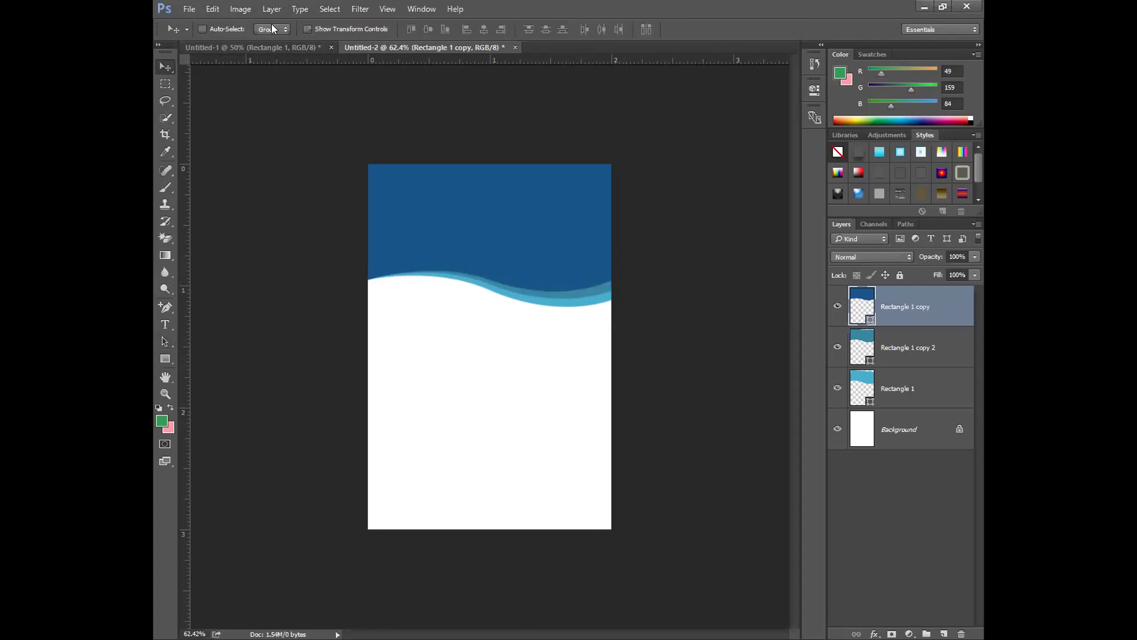
- Switch to the Untitled-1 document and delete its wavy blue Rectangle 1 layer
{"action": "key", "text": "ctrl+Tab"}
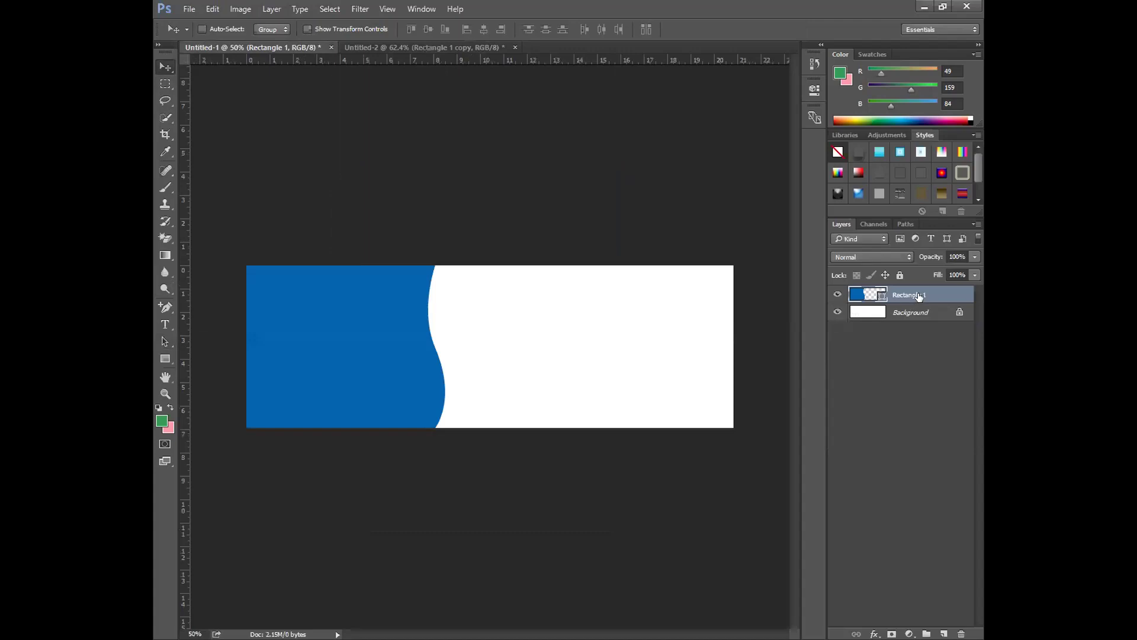
{"action": "right_click", "coordinate": [913, 296]}
{"action": "left_click", "coordinate": [850, 171]}
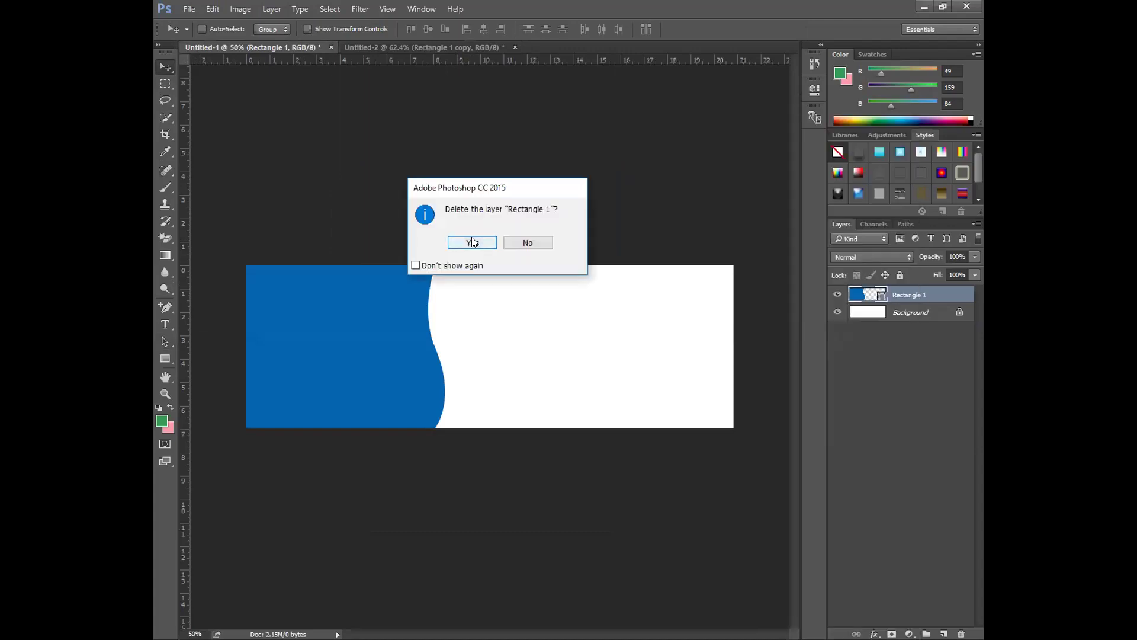
{"action": "left_click", "coordinate": [473, 242]}
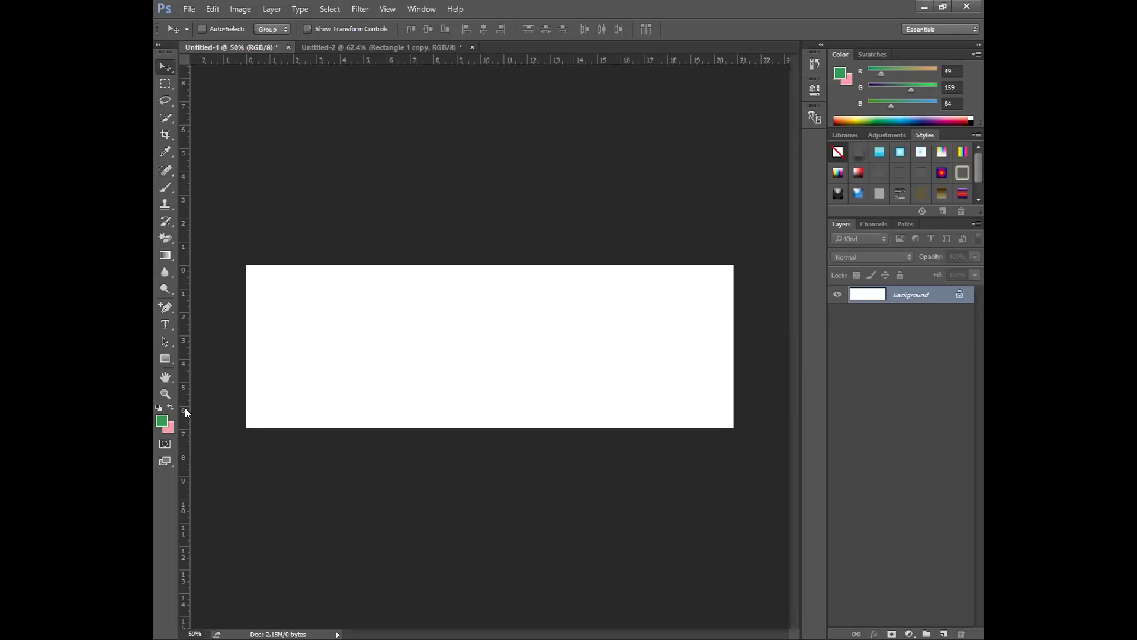
- Set the Pen Tool's shape fill to purple
{"action": "left_click", "coordinate": [165, 307]}
{"action": "left_click", "coordinate": [194, 306]}
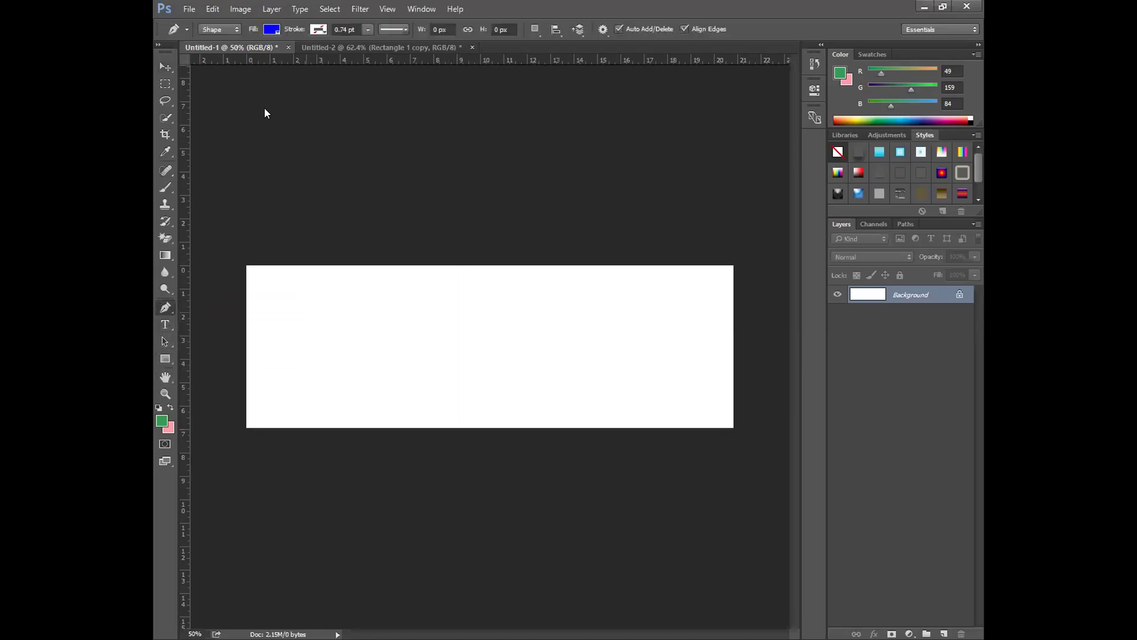
{"action": "left_click", "coordinate": [276, 33]}
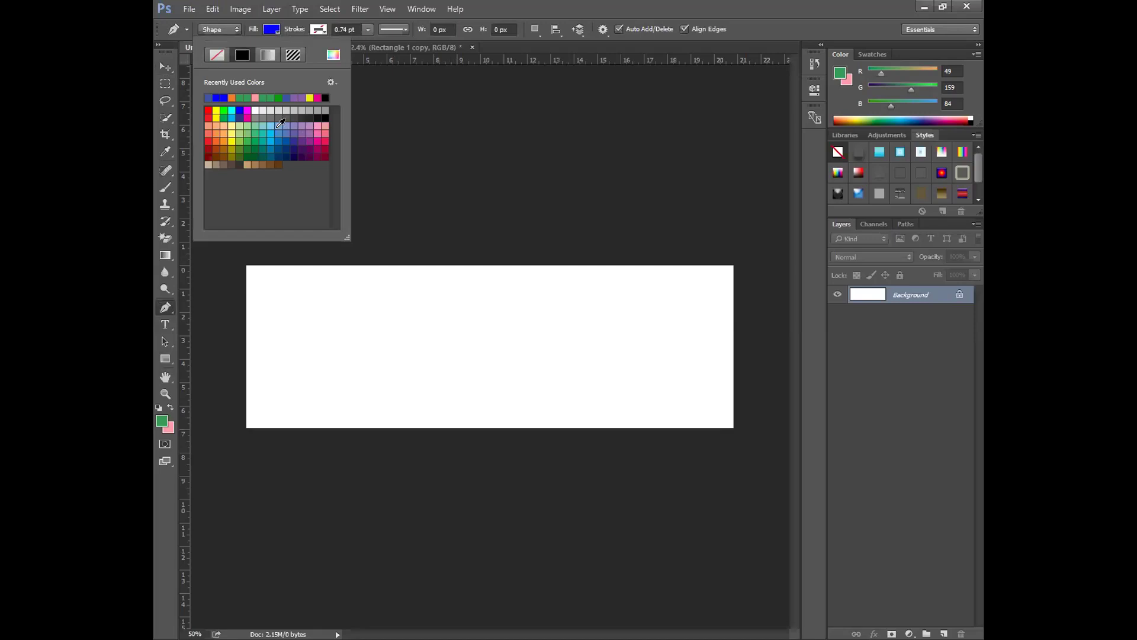
{"action": "left_click", "coordinate": [309, 141]}
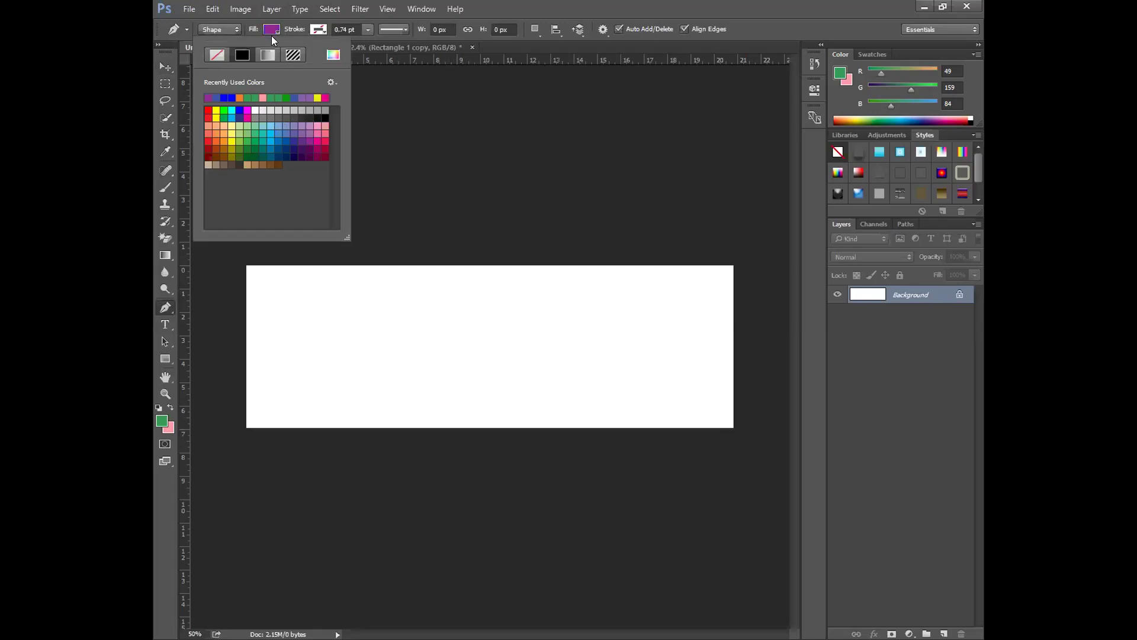
{"action": "left_click", "coordinate": [398, 399]}
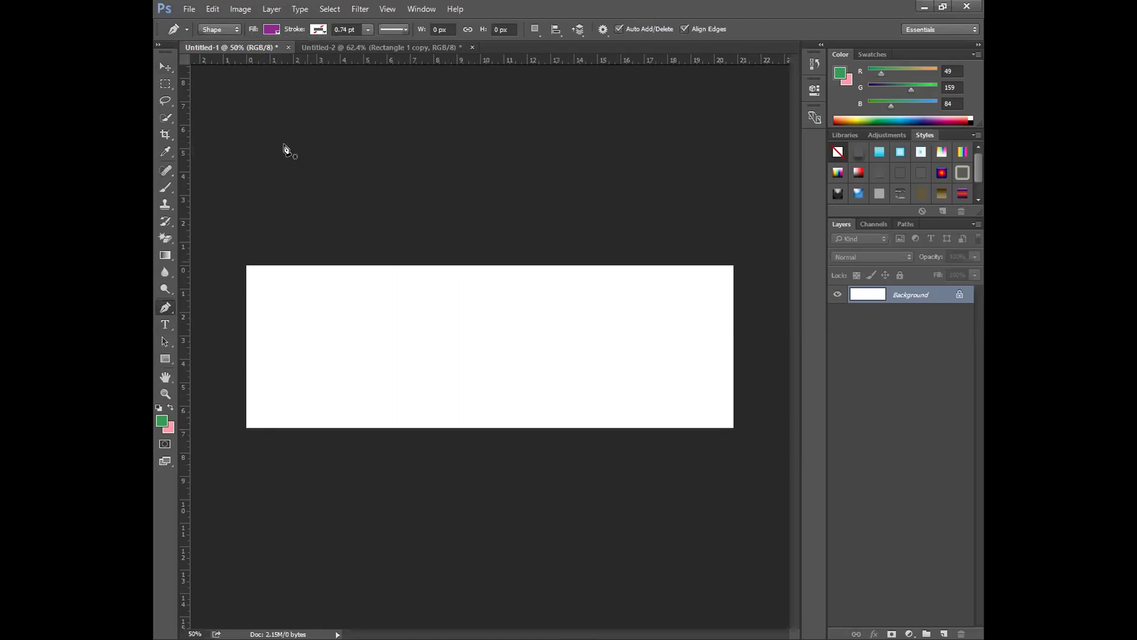
- Try drawing a closed purple wave across the banner's lower half with the Pen Tool, and delete that shape layer
{"action": "left_click", "coordinate": [238, 371]}
{"action": "left_click_drag", "start_coordinate": [504, 372], "coordinate": [610, 434]}
{"action": "left_click_drag", "start_coordinate": [752, 386], "coordinate": [752, 466]}
{"action": "left_click_drag", "start_coordinate": [236, 453], "coordinate": [235, 459]}
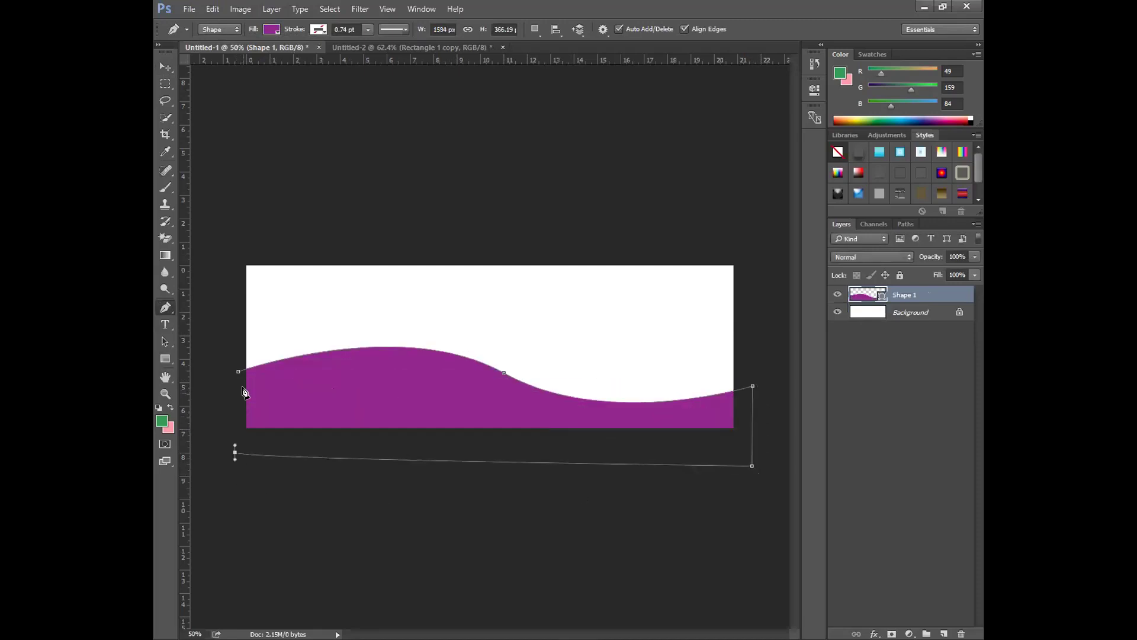
{"action": "left_click", "coordinate": [238, 374]}
{"action": "key", "text": "v"}
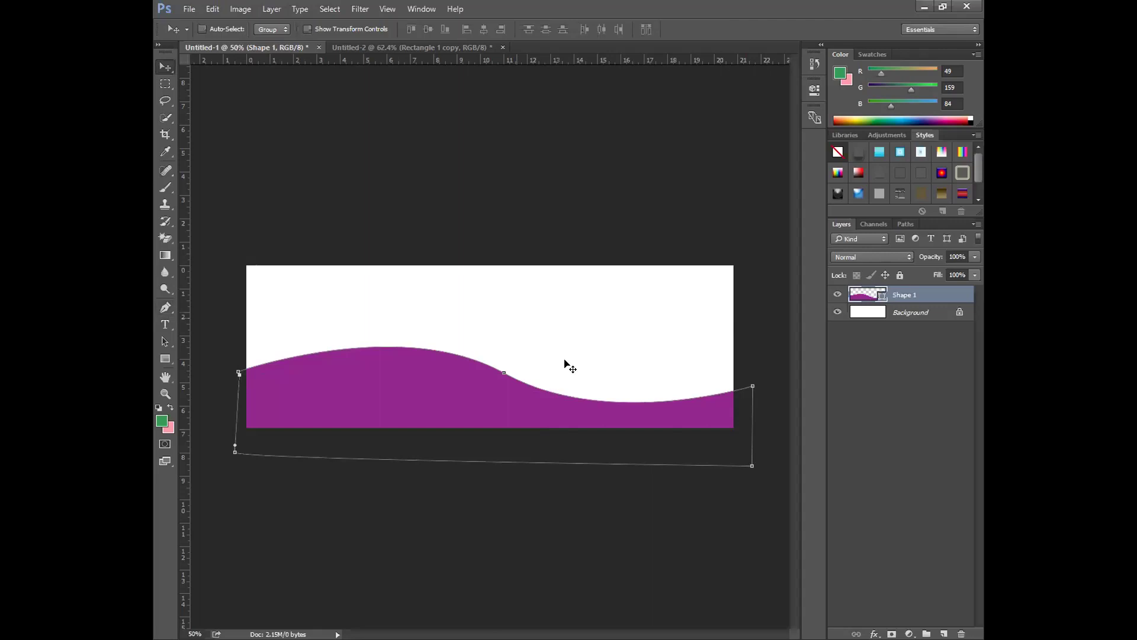
{"action": "key", "text": "Return"}
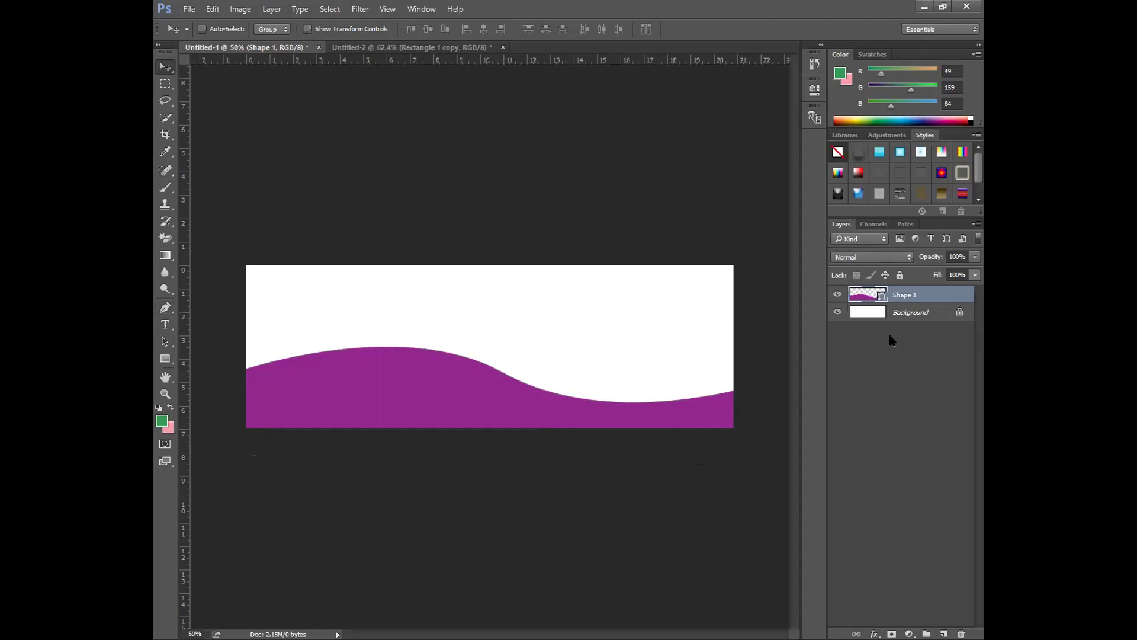
{"action": "key", "text": "Delete"}
- Draw a closed purple wave about 1570 px wide and 321 px high across the banner's lower half with the Pen Tool
{"action": "left_click", "coordinate": [157, 308]}
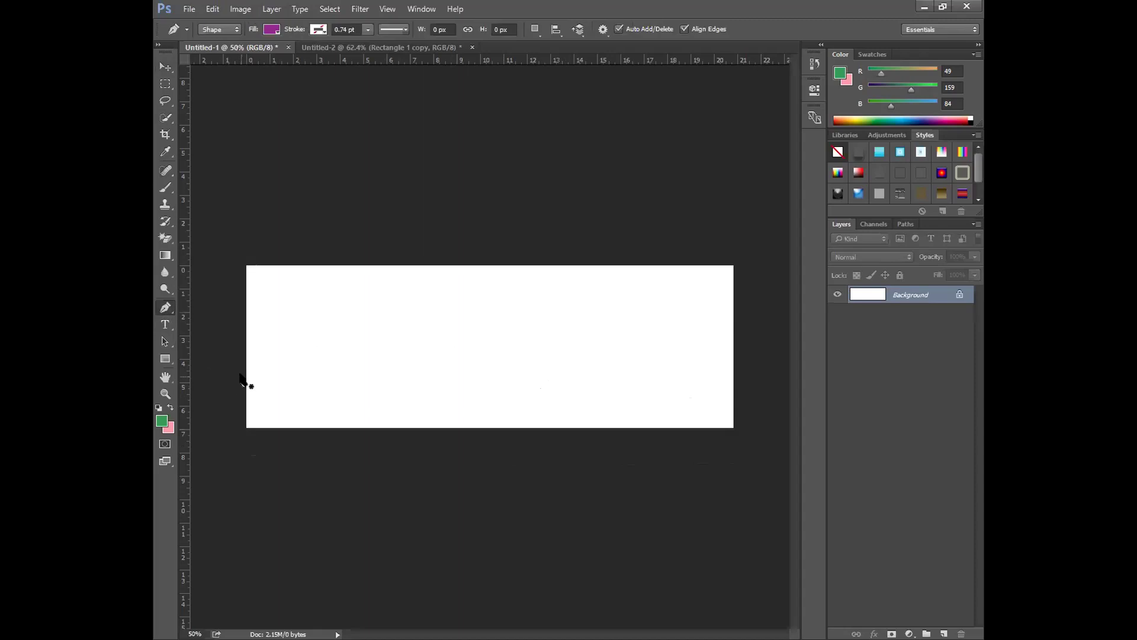
{"action": "left_click", "coordinate": [240, 375]}
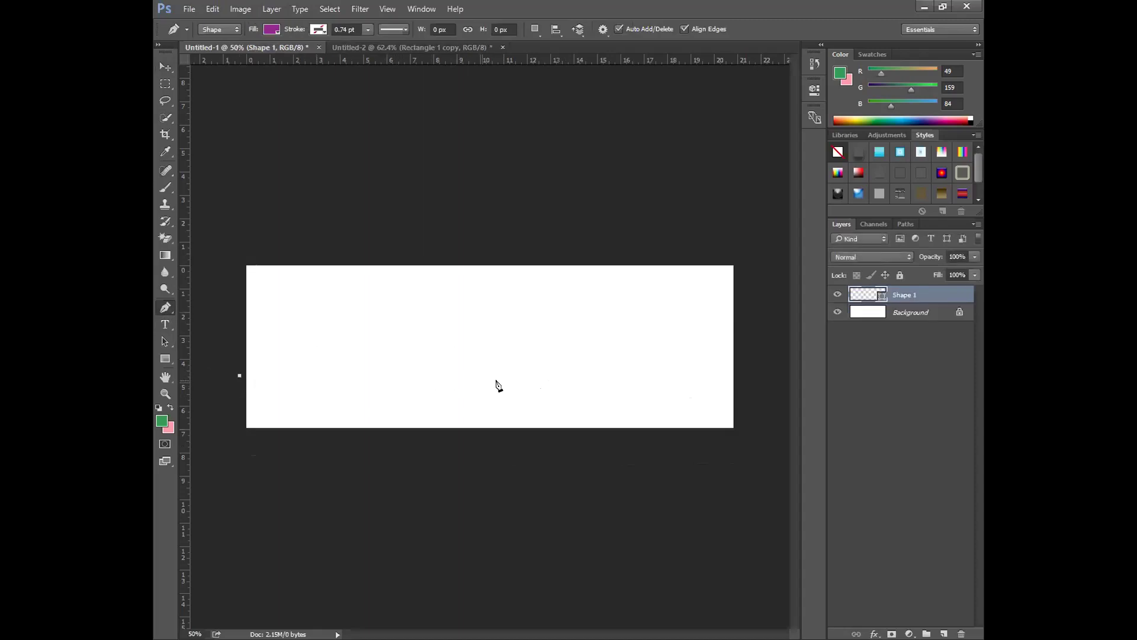
{"action": "left_click_drag", "start_coordinate": [509, 382], "coordinate": [633, 449]}
{"action": "left_click_drag", "start_coordinate": [741, 373], "coordinate": [750, 454]}
{"action": "left_click", "coordinate": [240, 443]}
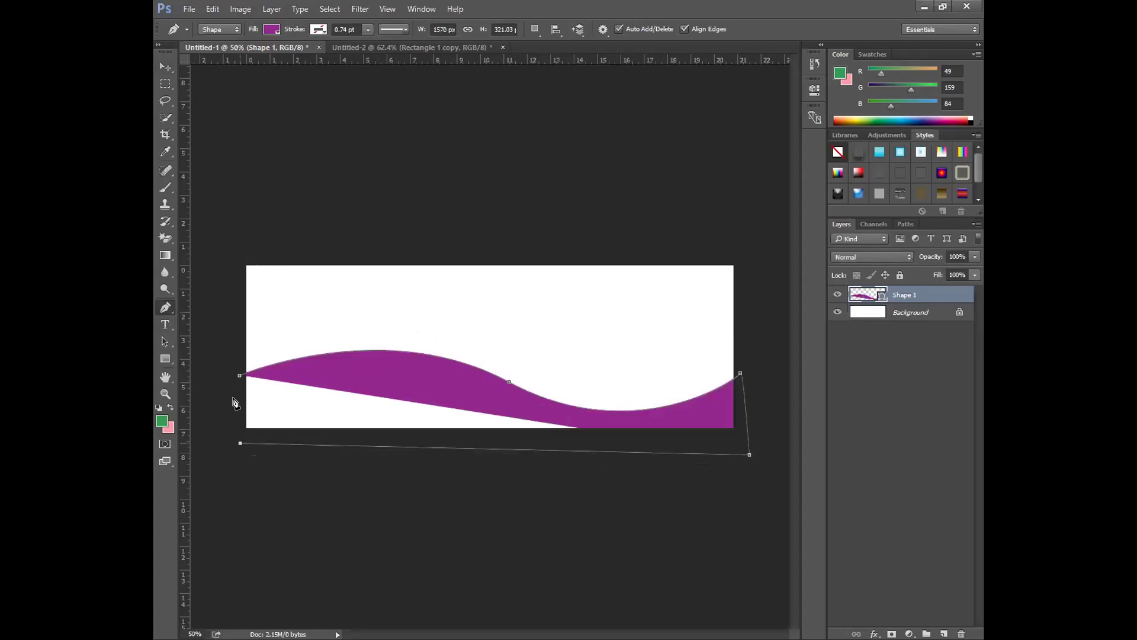
{"action": "left_click", "coordinate": [240, 377]}
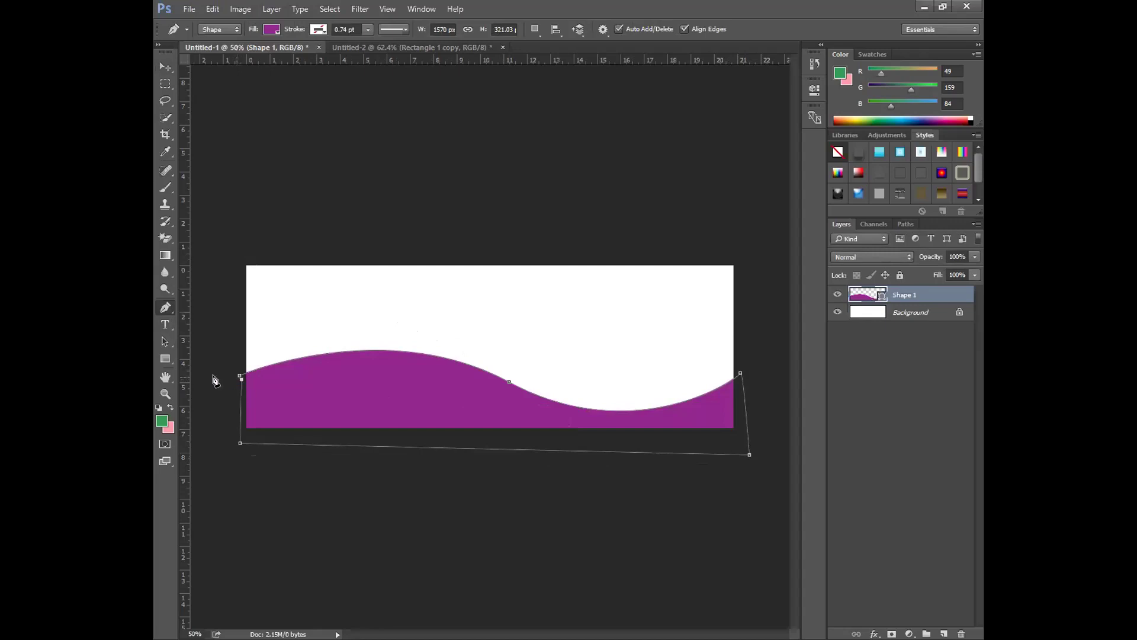
- Flatten the purple wave by shortening its middle anchor's lower handle, and move the shape's lower-right anchor slightly inward
{"action": "left_click", "coordinate": [165, 342]}
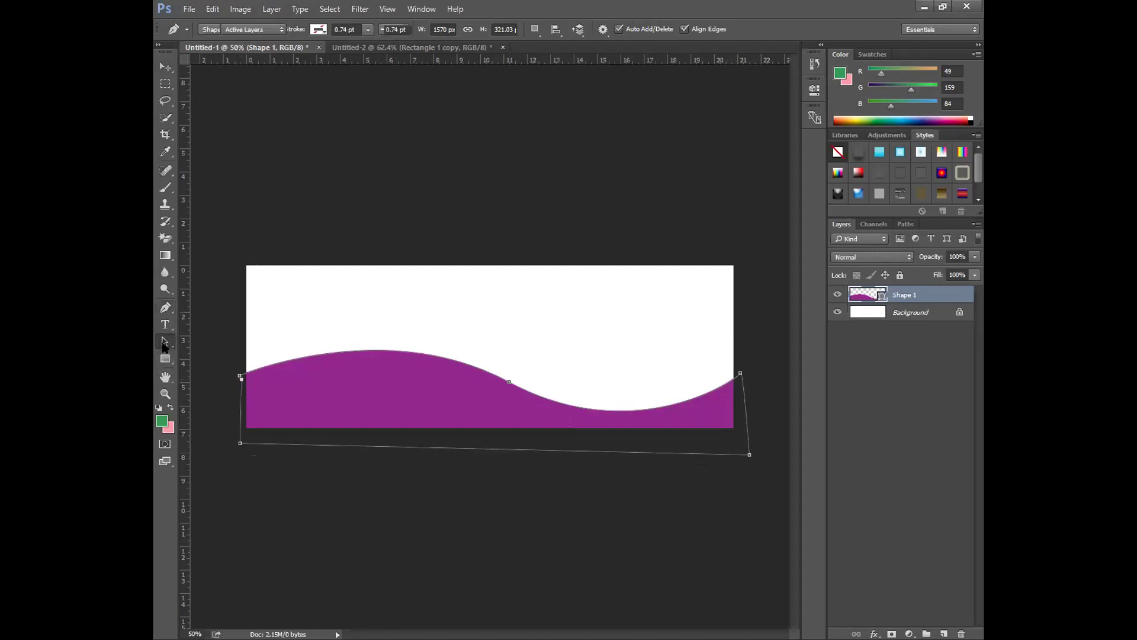
{"action": "left_click", "coordinate": [508, 383]}
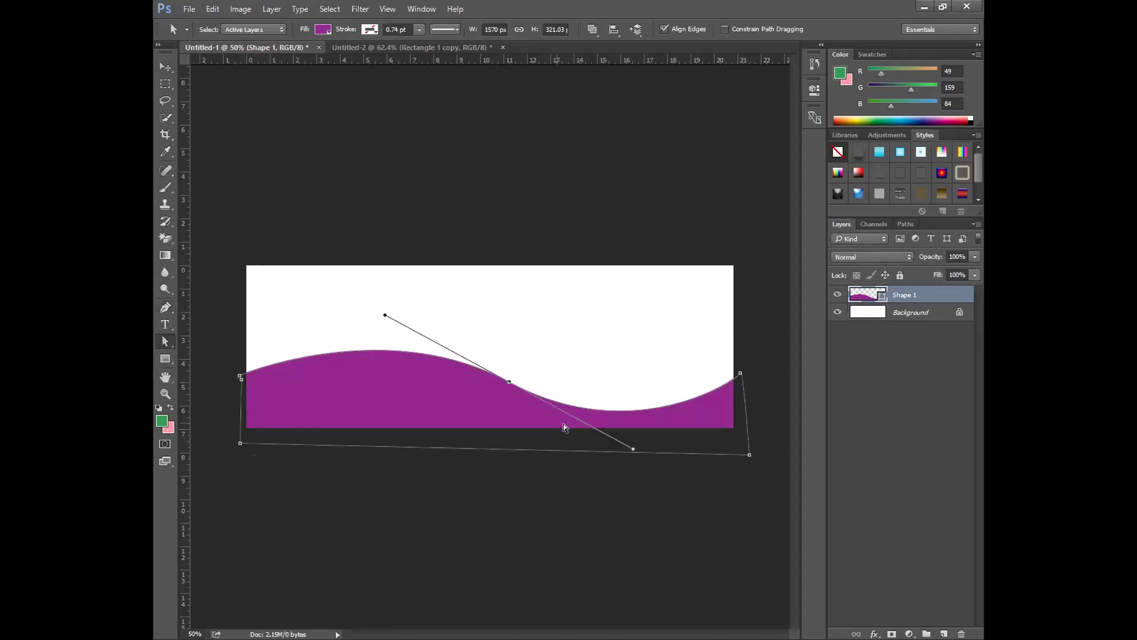
{"action": "left_click_drag", "start_coordinate": [632, 451], "coordinate": [597, 416]}
{"action": "left_click", "coordinate": [673, 440]}
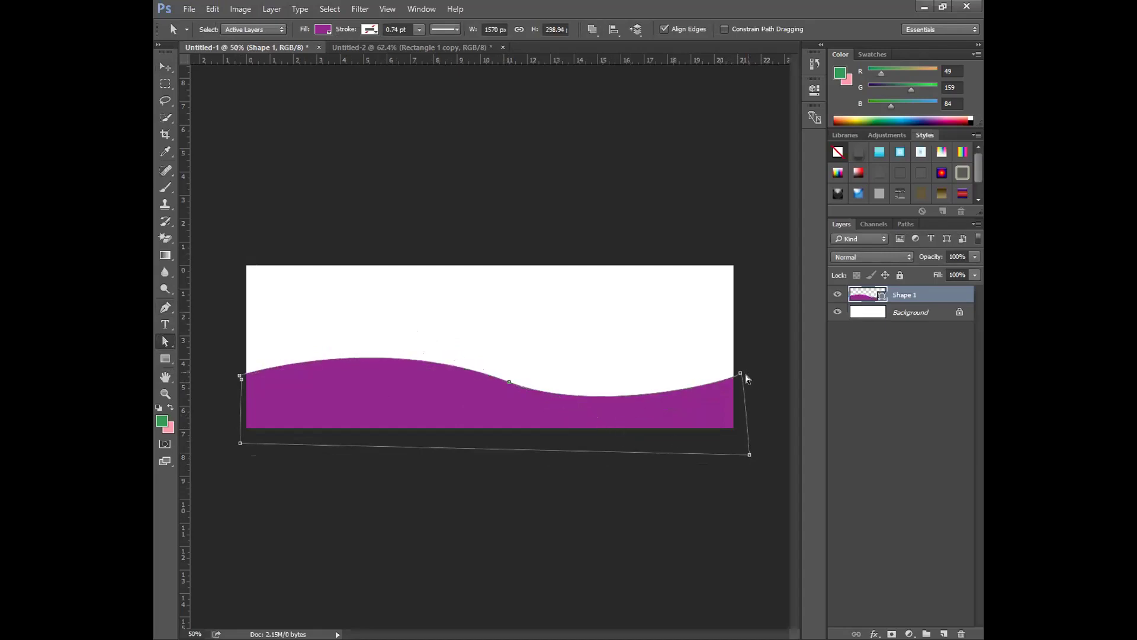
{"action": "left_click_drag", "start_coordinate": [750, 454], "coordinate": [739, 447]}
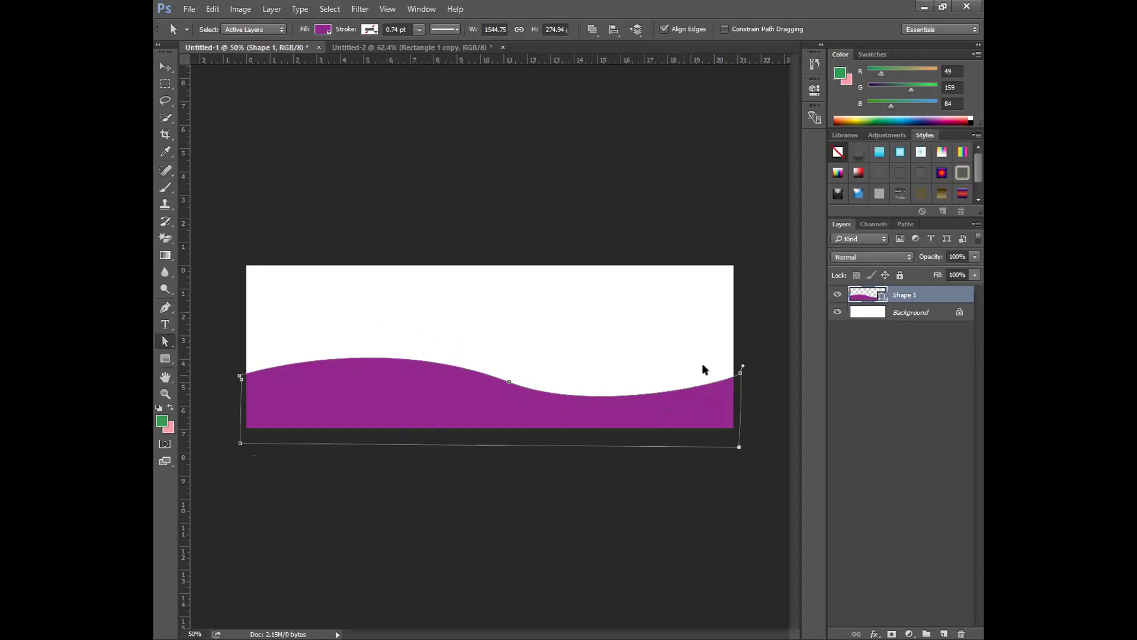
{"action": "left_click", "coordinate": [395, 488]}
- Move the wave's middle anchor slightly up and left, and lengthen its lower direction handle to the right
{"action": "left_click", "coordinate": [396, 376]}
{"action": "left_click", "coordinate": [507, 385]}
{"action": "left_click_drag", "start_coordinate": [508, 382], "coordinate": [490, 378]}
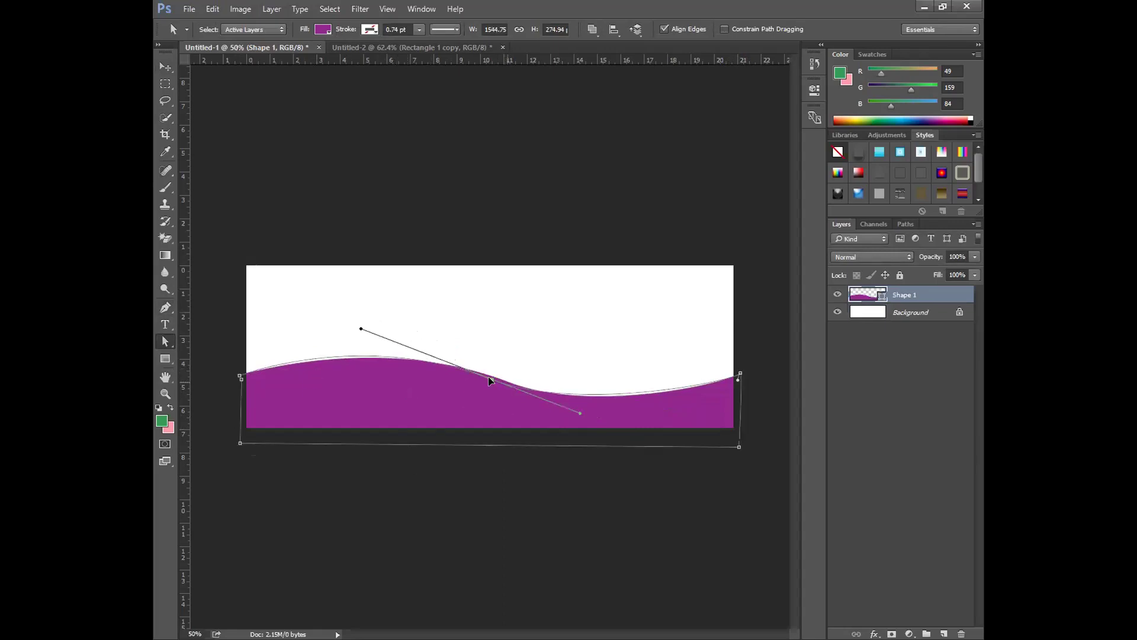
{"action": "left_click_drag", "start_coordinate": [578, 409], "coordinate": [620, 417]}
{"action": "left_click", "coordinate": [594, 513]}
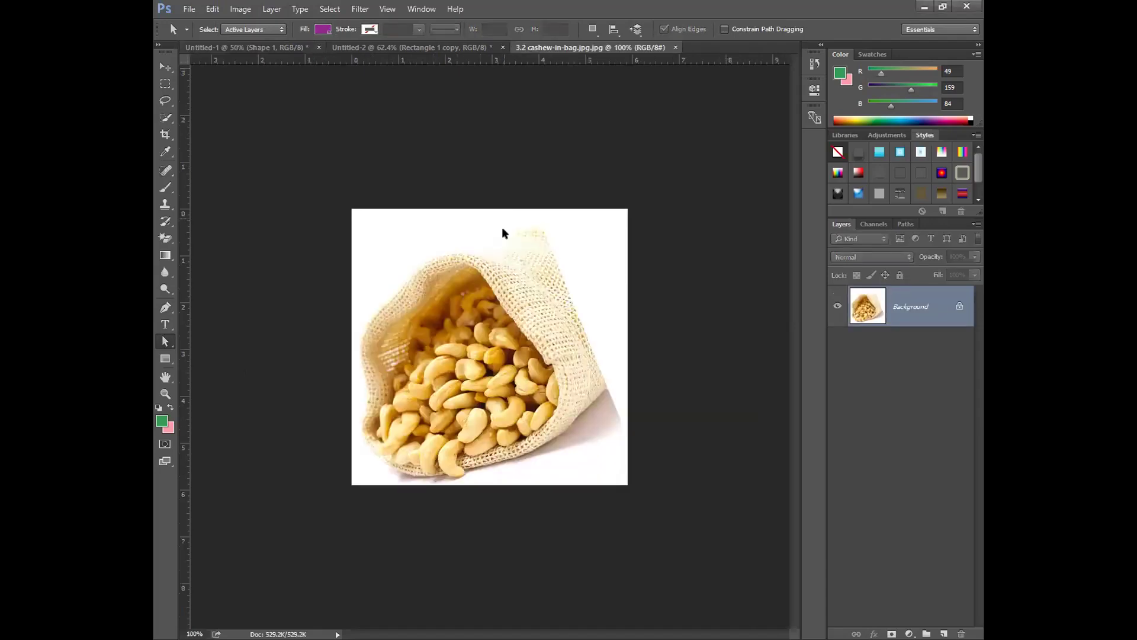
- Try selecting the cashew bag with the Quick Selection Tool, subtracting stray areas around the fabric, and clear the selection
{"action": "key", "text": "ctrl+space"}
{"action": "left_click_drag", "start_coordinate": [522, 259], "coordinate": [611, 277]}
{"action": "left_click_drag", "start_coordinate": [515, 284], "coordinate": [452, 263]}
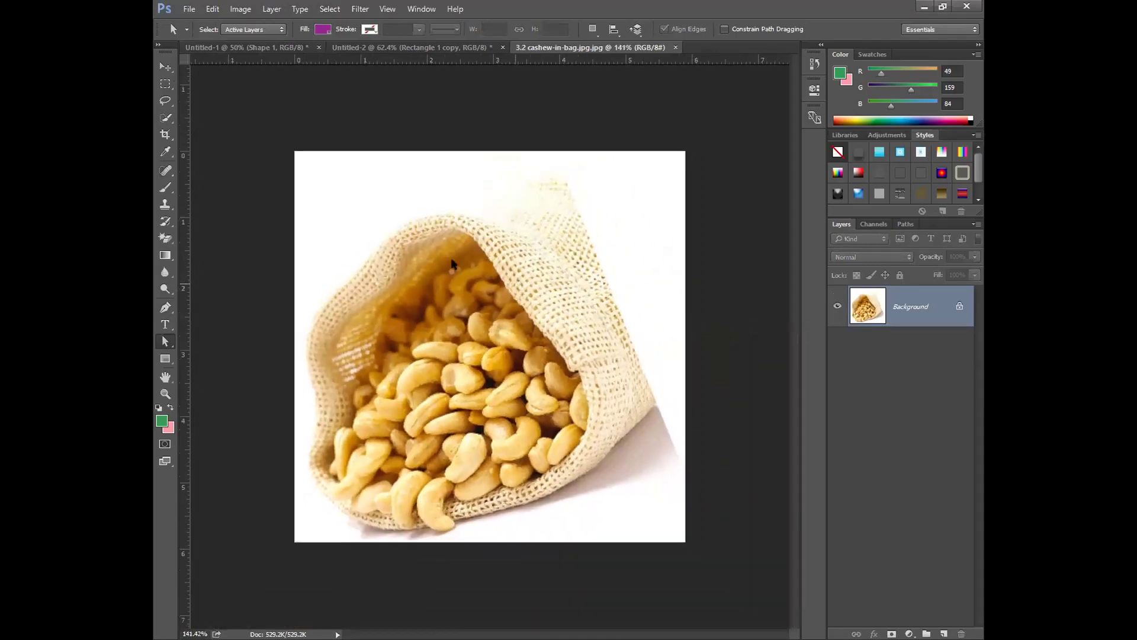
{"action": "left_click", "coordinate": [166, 117]}
{"action": "mouse_move", "coordinate": [472, 233]}
{"action": "left_mouse_down"}
{"action": "mouse_move", "coordinate": [541, 250]}
{"action": "mouse_move", "coordinate": [555, 199]}
{"action": "mouse_move", "coordinate": [598, 423]}
{"action": "mouse_move", "coordinate": [637, 456]}
{"action": "mouse_move", "coordinate": [478, 442]}
{"action": "mouse_move", "coordinate": [391, 374]}
{"action": "mouse_move", "coordinate": [365, 292]}
{"action": "mouse_move", "coordinate": [436, 231]}
{"action": "mouse_move", "coordinate": [423, 234]}
{"action": "mouse_move", "coordinate": [360, 311]}
{"action": "mouse_move", "coordinate": [340, 366]}
{"action": "mouse_move", "coordinate": [352, 293]}
{"action": "mouse_move", "coordinate": [337, 427]}
{"action": "mouse_move", "coordinate": [351, 457]}
{"action": "mouse_move", "coordinate": [385, 476]}
{"action": "mouse_move", "coordinate": [490, 499]}
{"action": "mouse_move", "coordinate": [436, 496]}
{"action": "mouse_move", "coordinate": [495, 394]}
{"action": "mouse_move", "coordinate": [454, 376]}
{"action": "mouse_move", "coordinate": [541, 318]}
{"action": "mouse_move", "coordinate": [533, 337]}
{"action": "mouse_move", "coordinate": [552, 409]}
{"action": "mouse_move", "coordinate": [575, 382]}
{"action": "mouse_move", "coordinate": [591, 293]}
{"action": "mouse_move", "coordinate": [652, 290]}
{"action": "left_mouse_up"}
{"action": "left_click", "coordinate": [580, 264], "text": "alt"}
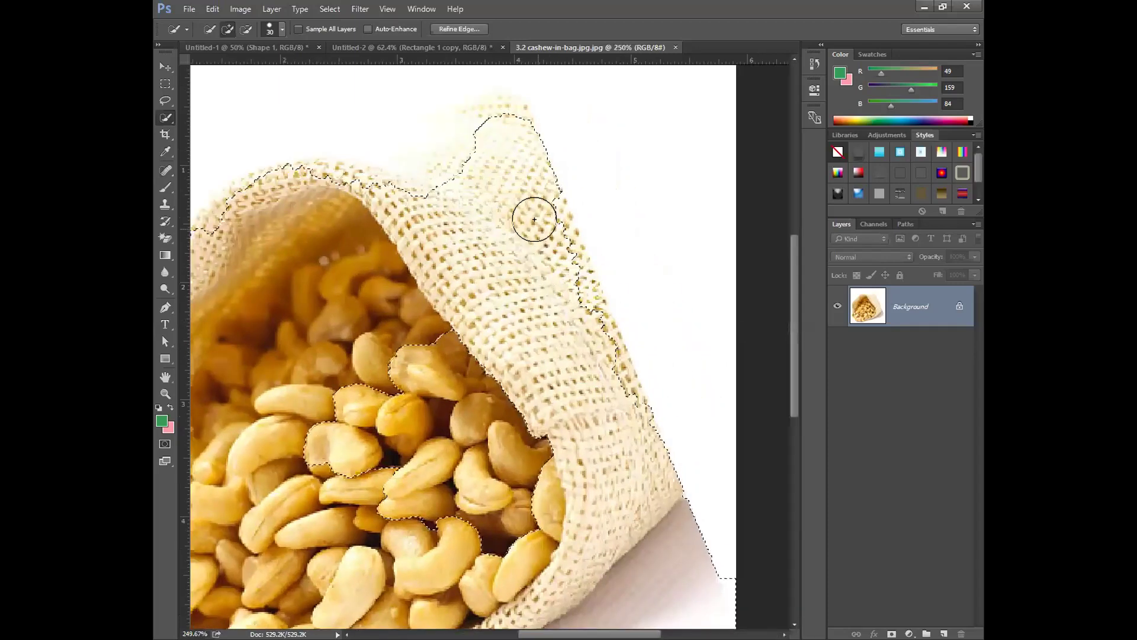
{"action": "left_click_drag", "start_coordinate": [496, 159], "coordinate": [496, 216]}
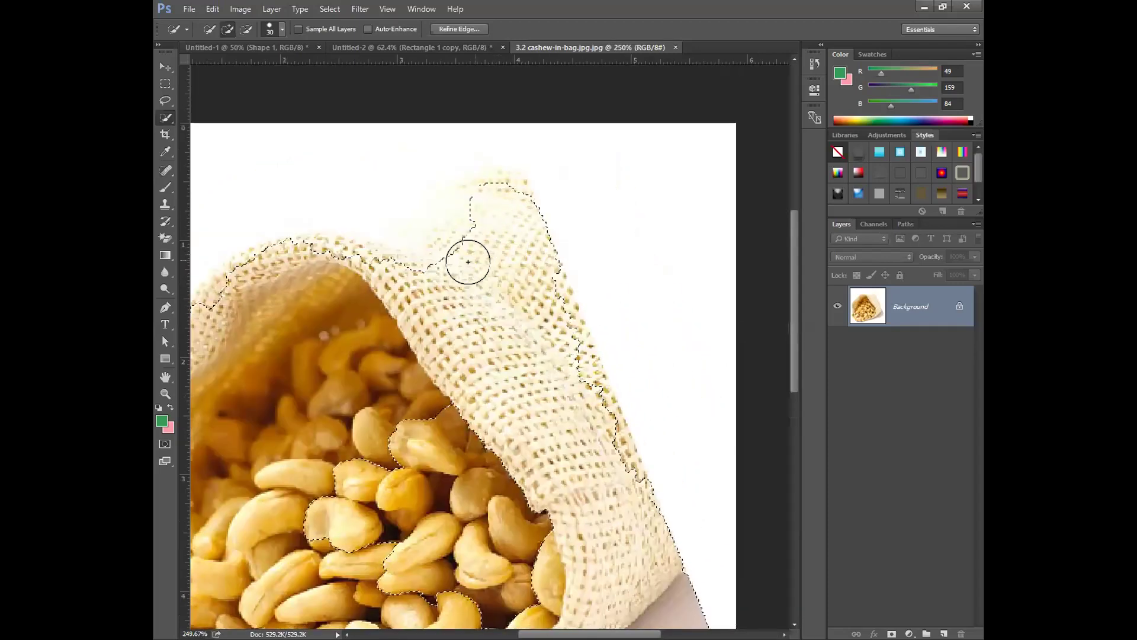
{"action": "left_click", "coordinate": [527, 245], "text": "alt"}
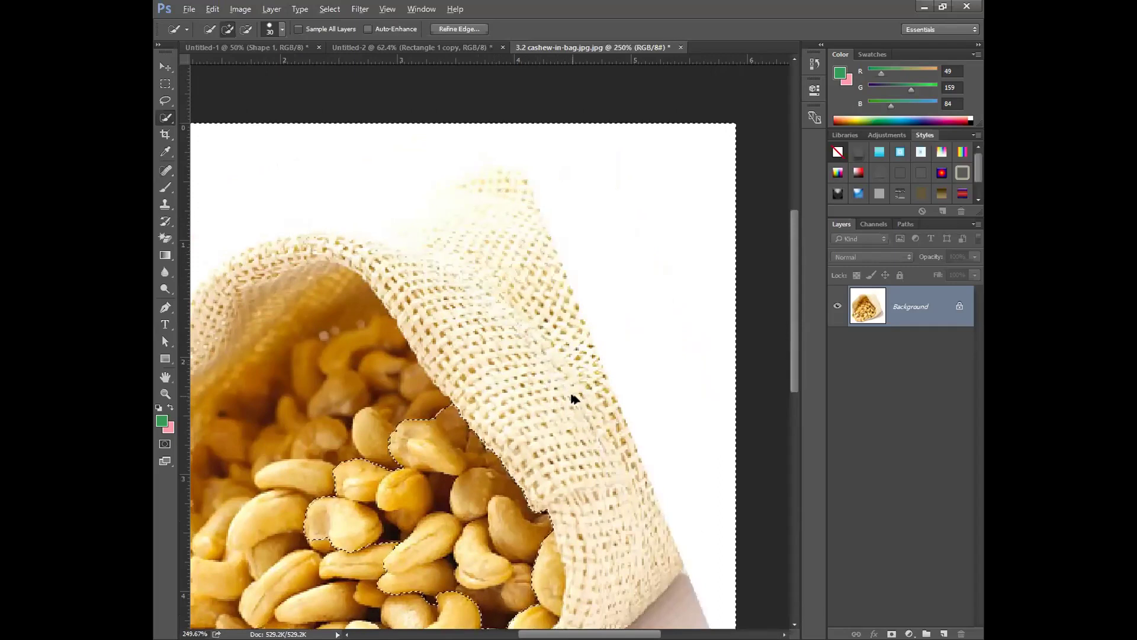
{"action": "key", "text": "ctrl+d"}
{"action": "scroll", "coordinate": [599, 325], "scroll_direction": "down", "scroll_amount": 3}
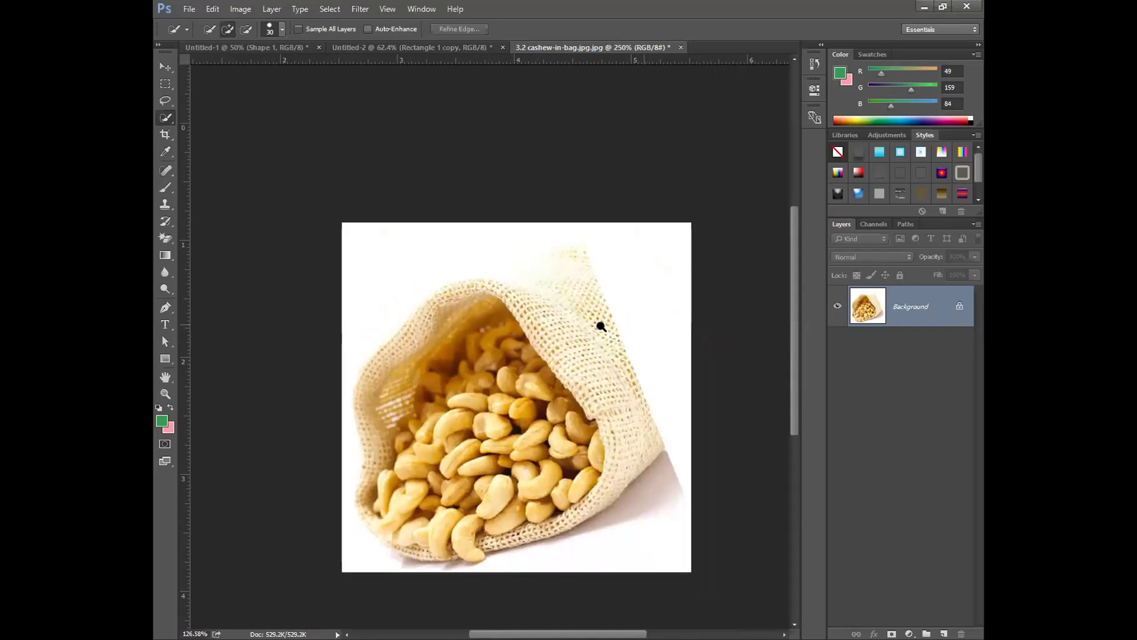
- Select the cashew bag by inverting a Magic Wand selection of the white background, and add the missed upper fabric with the Quick Selection Tool
{"action": "key", "text": "shift+w"}
{"action": "left_click", "coordinate": [358, 208]}
{"action": "key", "text": "ctrl+shift+i"}
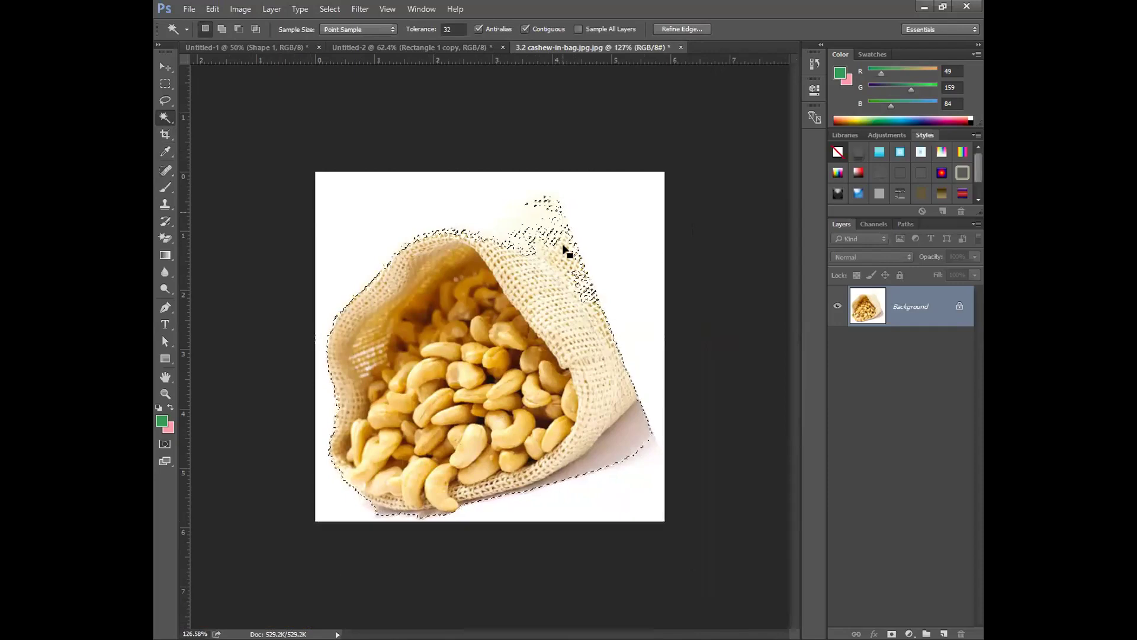
{"action": "scroll", "coordinate": [586, 325], "scroll_direction": "up", "scroll_amount": 1}
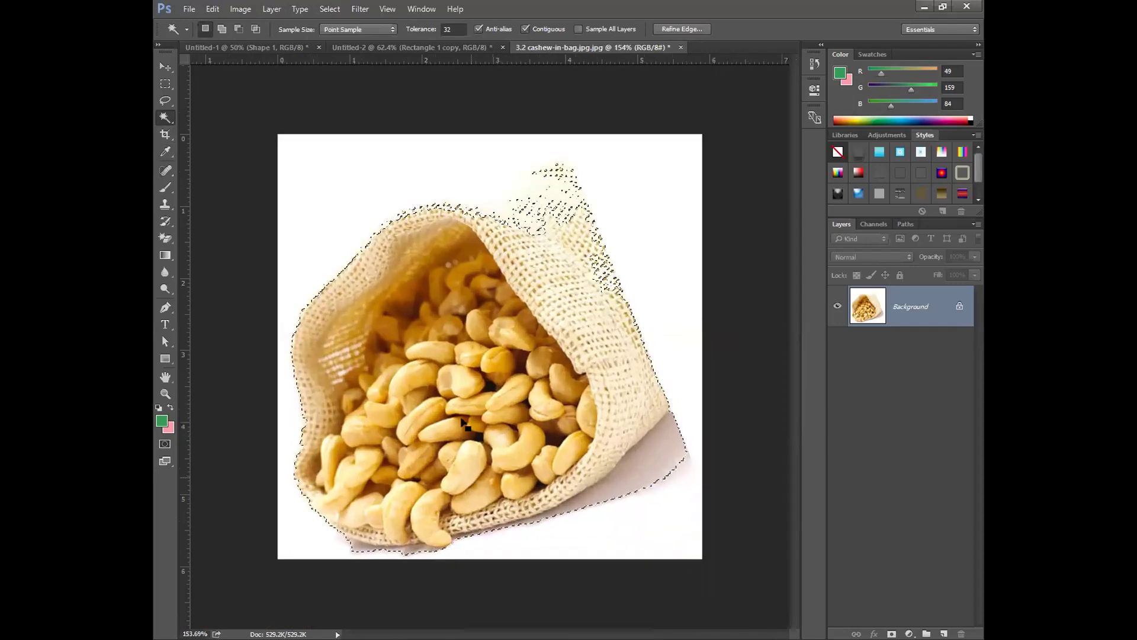
{"action": "right_click", "coordinate": [165, 117]}
{"action": "left_click", "coordinate": [195, 116]}
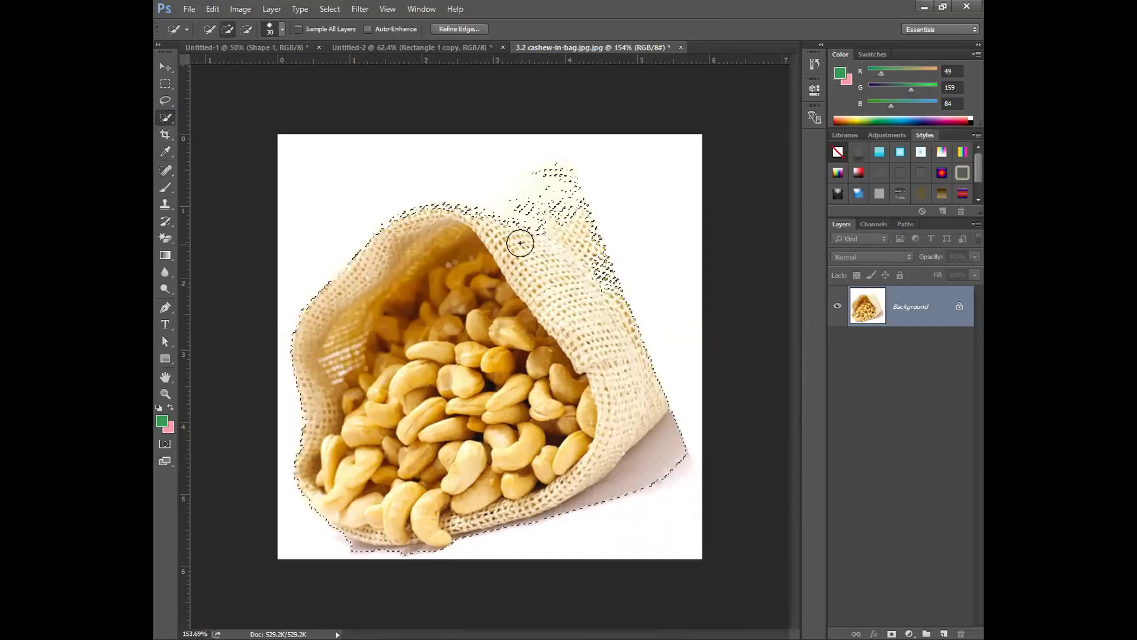
{"action": "left_click_drag", "start_coordinate": [542, 214], "coordinate": [596, 291]}
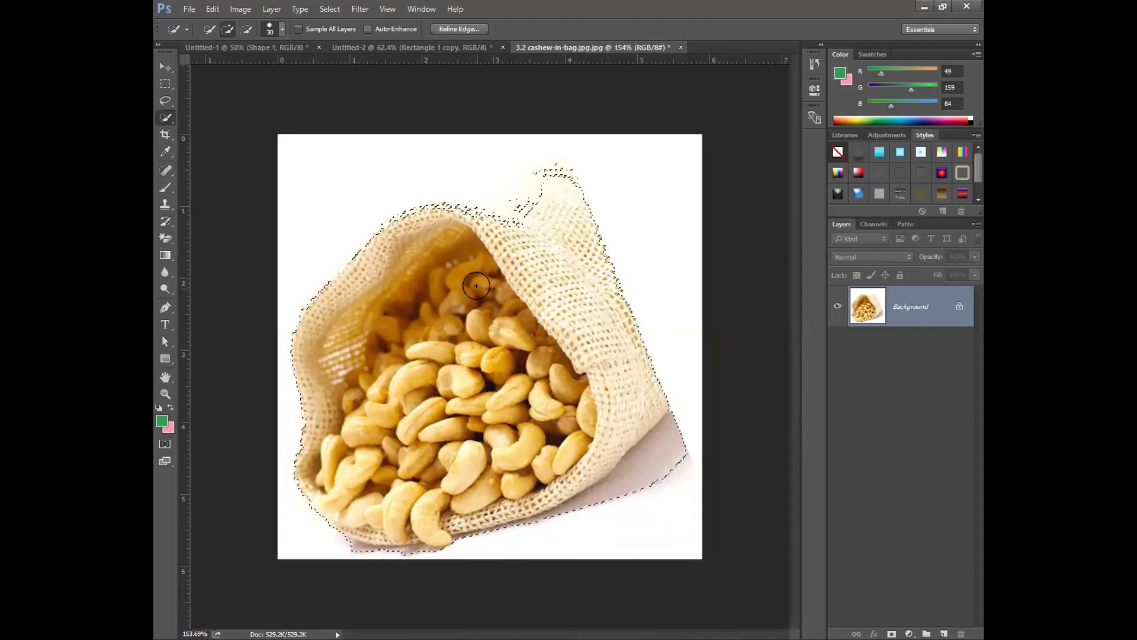
- Copy the selected cashew bag to a new layer, and check the cutout by briefly hiding the Background layer
{"action": "scroll", "coordinate": [581, 350], "scroll_direction": "down", "scroll_amount": 3}
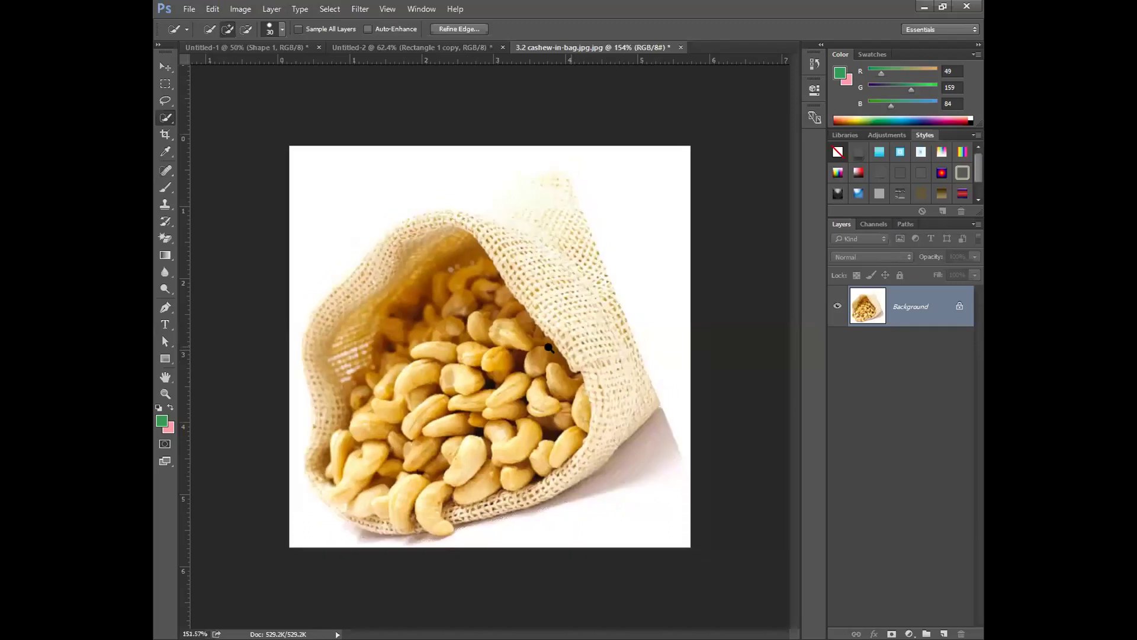
{"action": "key", "text": "ctrl+j"}
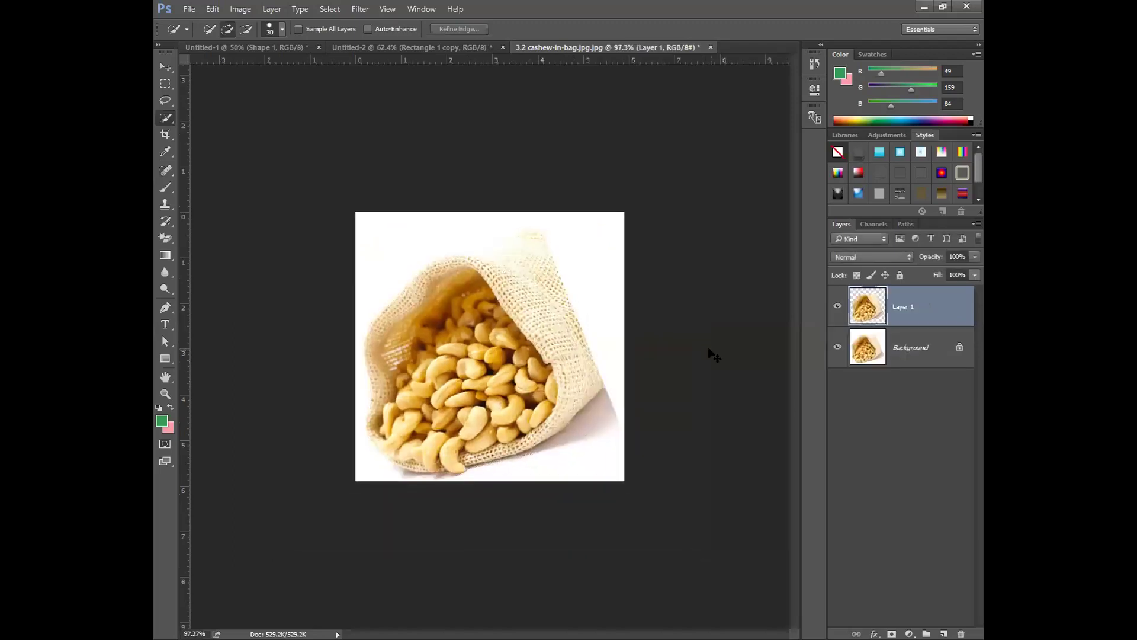
{"action": "left_click", "coordinate": [837, 348]}
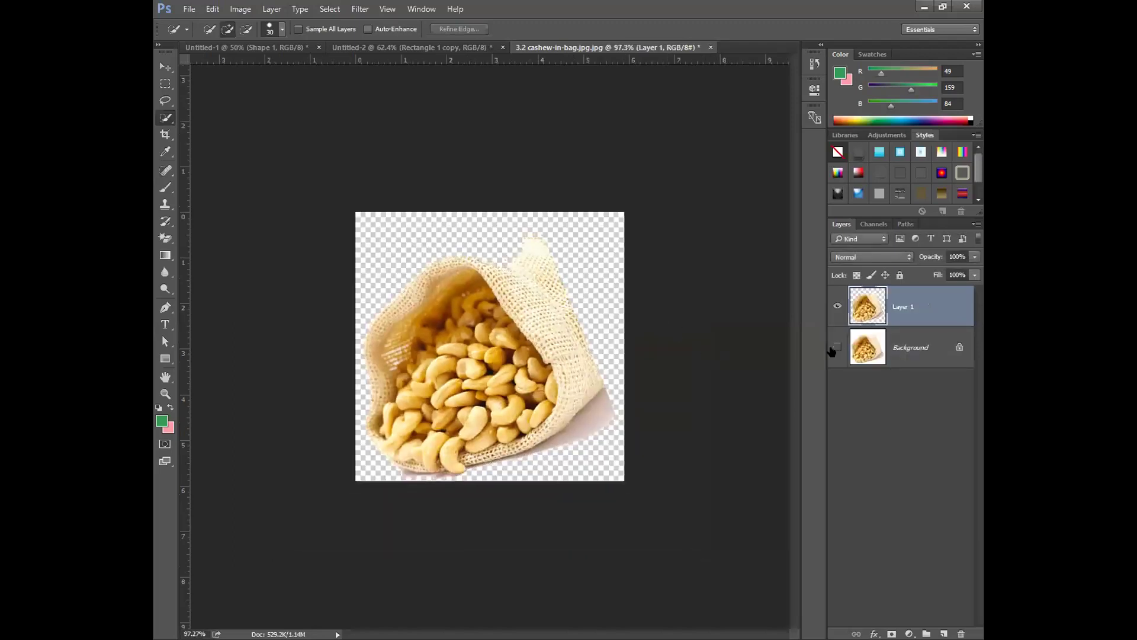
{"action": "left_click", "coordinate": [837, 348]}
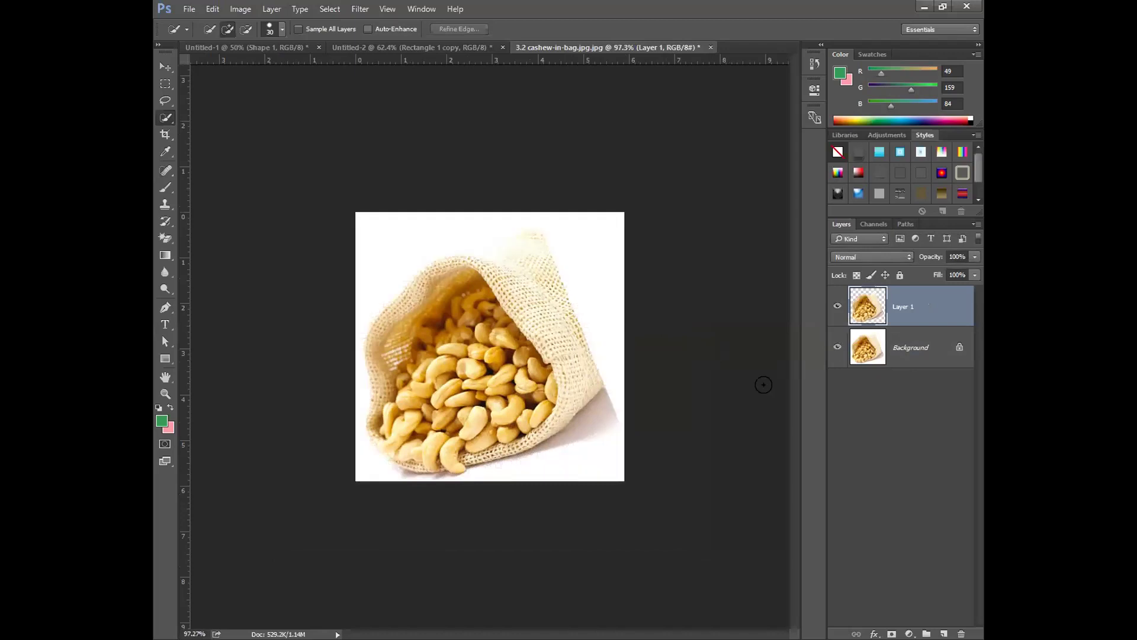
- Move the cashew bag cutout into the Untitled-1 banner, and close the Untitled-2 document
{"action": "left_click", "coordinate": [165, 66]}
{"action": "left_click_drag", "start_coordinate": [495, 346], "coordinate": [613, 330]}
{"action": "left_click", "coordinate": [495, 49]}
{"action": "key", "text": "ctrl+w"}
{"action": "left_click", "coordinate": [529, 242]}
{"action": "mouse_move", "coordinate": [644, 343]}
{"action": "left_mouse_down"}
{"action": "mouse_move", "coordinate": [629, 326]}
{"action": "mouse_move", "coordinate": [605, 325]}
{"action": "mouse_move", "coordinate": [640, 326]}
{"action": "left_mouse_up"}
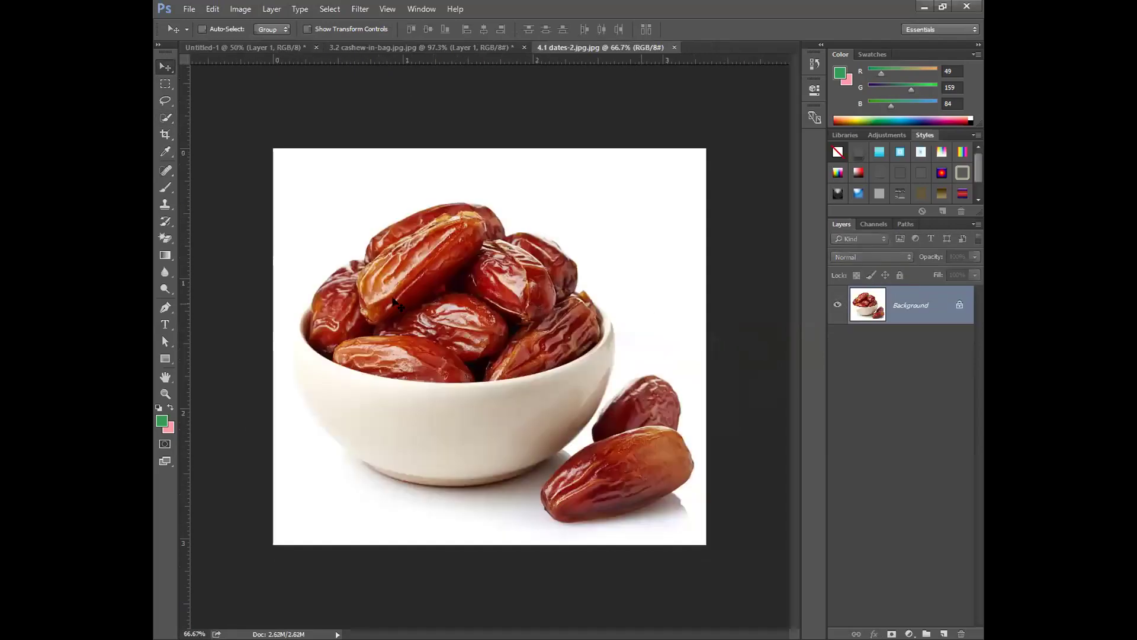
- Try selecting the white background around the bowl of dates with the Magic Wand Tool, and clear the selection
{"action": "left_click", "coordinate": [165, 237]}
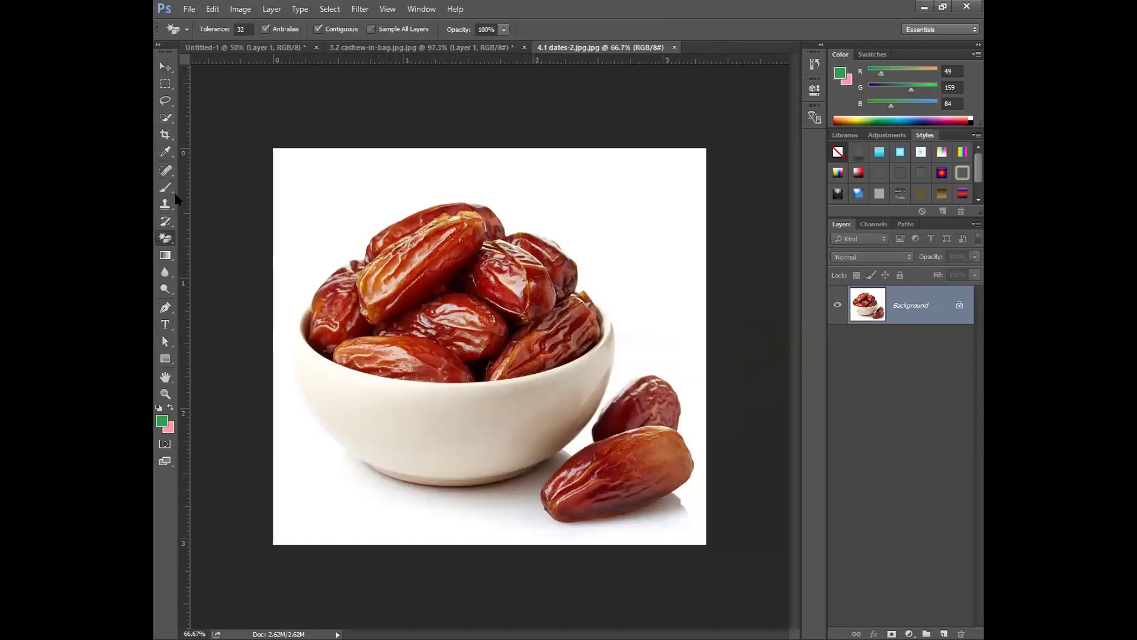
{"action": "key", "text": "shift+w"}
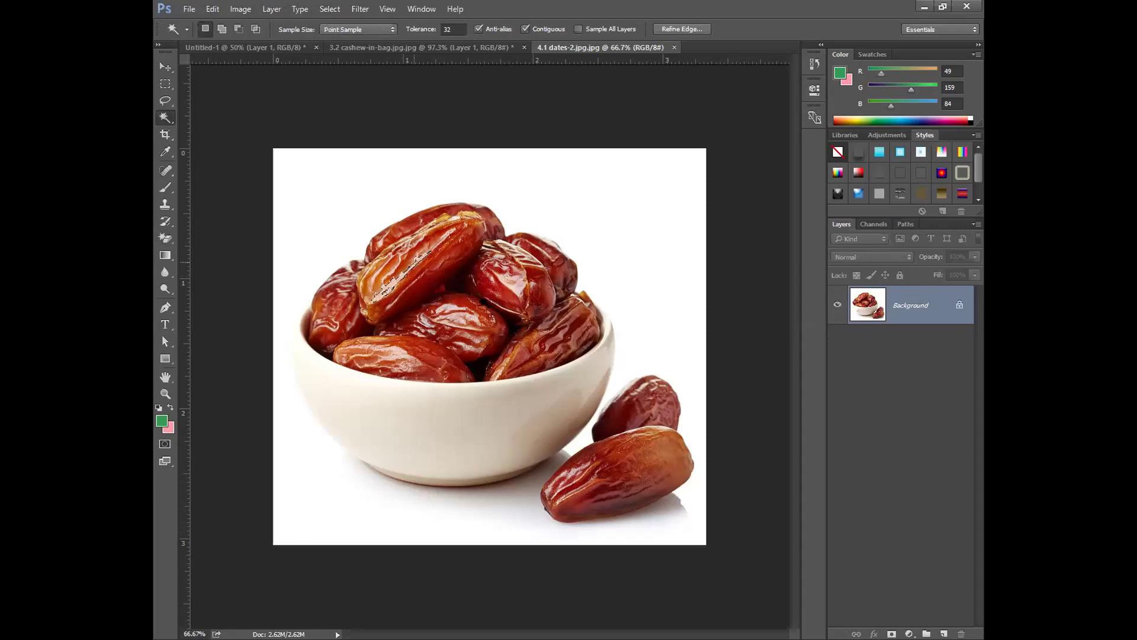
{"action": "left_click", "coordinate": [445, 177]}
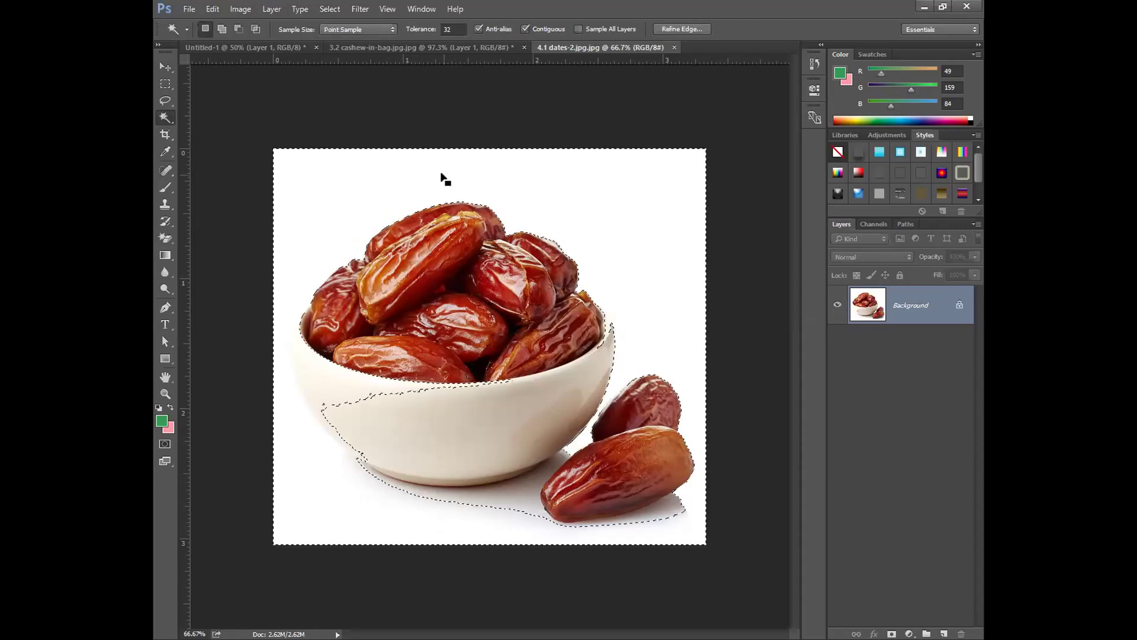
{"action": "key", "text": "ctrl+d"}
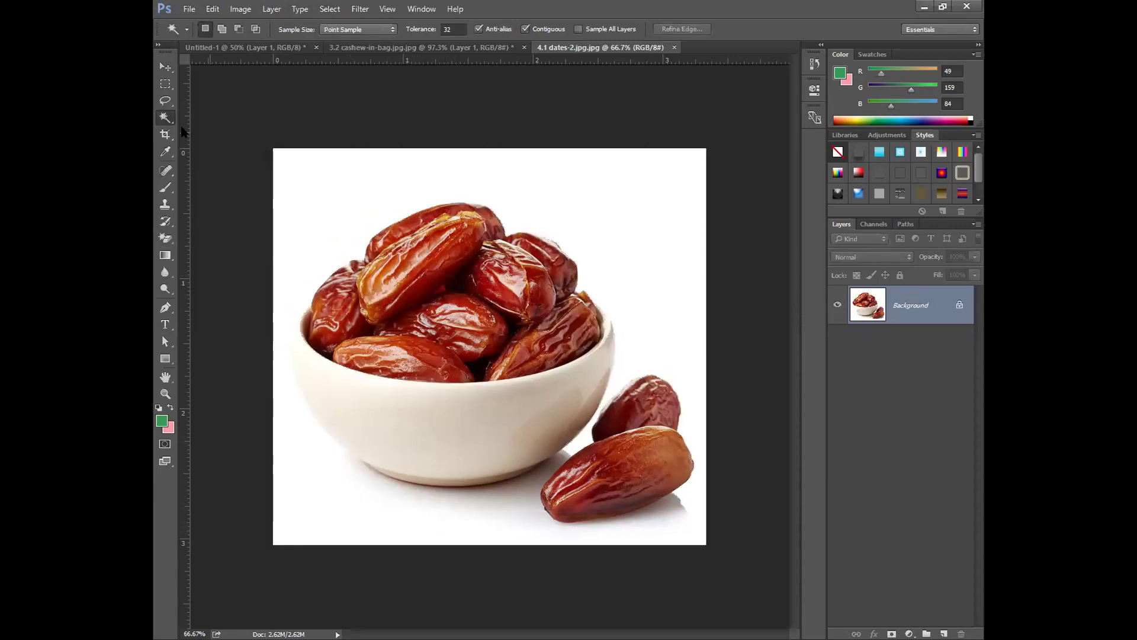
- Select the bowl and the dates inside it with the Quick Selection Tool, leaving out the shadow and the loose dates
{"action": "key", "text": "shift+w"}
{"action": "mouse_move", "coordinate": [415, 237]}
{"action": "left_mouse_down"}
{"action": "mouse_move", "coordinate": [406, 227]}
{"action": "mouse_move", "coordinate": [383, 247]}
{"action": "mouse_move", "coordinate": [338, 323]}
{"action": "mouse_move", "coordinate": [336, 353]}
{"action": "mouse_move", "coordinate": [332, 338]}
{"action": "mouse_move", "coordinate": [389, 315]}
{"action": "mouse_move", "coordinate": [378, 283]}
{"action": "mouse_move", "coordinate": [347, 274]}
{"action": "mouse_move", "coordinate": [463, 251]}
{"action": "mouse_move", "coordinate": [558, 283]}
{"action": "mouse_move", "coordinate": [539, 249]}
{"action": "mouse_move", "coordinate": [577, 313]}
{"action": "mouse_move", "coordinate": [583, 386]}
{"action": "mouse_move", "coordinate": [516, 440]}
{"action": "mouse_move", "coordinate": [437, 453]}
{"action": "mouse_move", "coordinate": [349, 352]}
{"action": "mouse_move", "coordinate": [442, 326]}
{"action": "mouse_move", "coordinate": [454, 306]}
{"action": "mouse_move", "coordinate": [537, 314]}
{"action": "mouse_move", "coordinate": [418, 331]}
{"action": "mouse_move", "coordinate": [383, 347]}
{"action": "mouse_move", "coordinate": [346, 394]}
{"action": "mouse_move", "coordinate": [317, 351]}
{"action": "mouse_move", "coordinate": [399, 360]}
{"action": "left_mouse_up"}
{"action": "key", "text": "alt"}
{"action": "mouse_move", "coordinate": [516, 525]}
{"action": "left_mouse_down"}
{"action": "mouse_move", "coordinate": [574, 463]}
{"action": "mouse_move", "coordinate": [482, 498]}
{"action": "mouse_move", "coordinate": [338, 513]}
{"action": "mouse_move", "coordinate": [292, 477]}
{"action": "mouse_move", "coordinate": [263, 391]}
{"action": "mouse_move", "coordinate": [268, 323]}
{"action": "mouse_move", "coordinate": [289, 446]}
{"action": "mouse_move", "coordinate": [325, 396]}
{"action": "mouse_move", "coordinate": [314, 355]}
{"action": "mouse_move", "coordinate": [622, 355]}
{"action": "mouse_move", "coordinate": [583, 338]}
{"action": "mouse_move", "coordinate": [600, 332]}
{"action": "mouse_move", "coordinate": [597, 320]}
{"action": "left_mouse_up"}
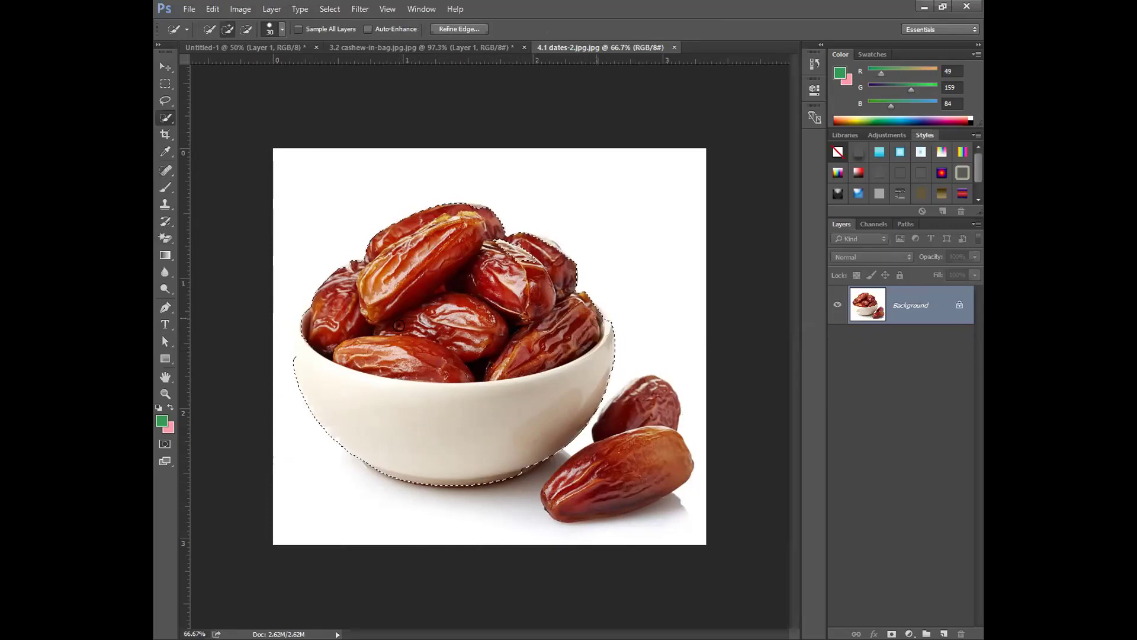
- Copy the bowl of dates and the two loose dates onto separate layers, and hide the Background
{"action": "left_click_drag", "start_coordinate": [498, 250], "coordinate": [524, 250]}
{"action": "key", "text": "ctrl+j"}
{"action": "key", "text": "alt+bracketleft"}
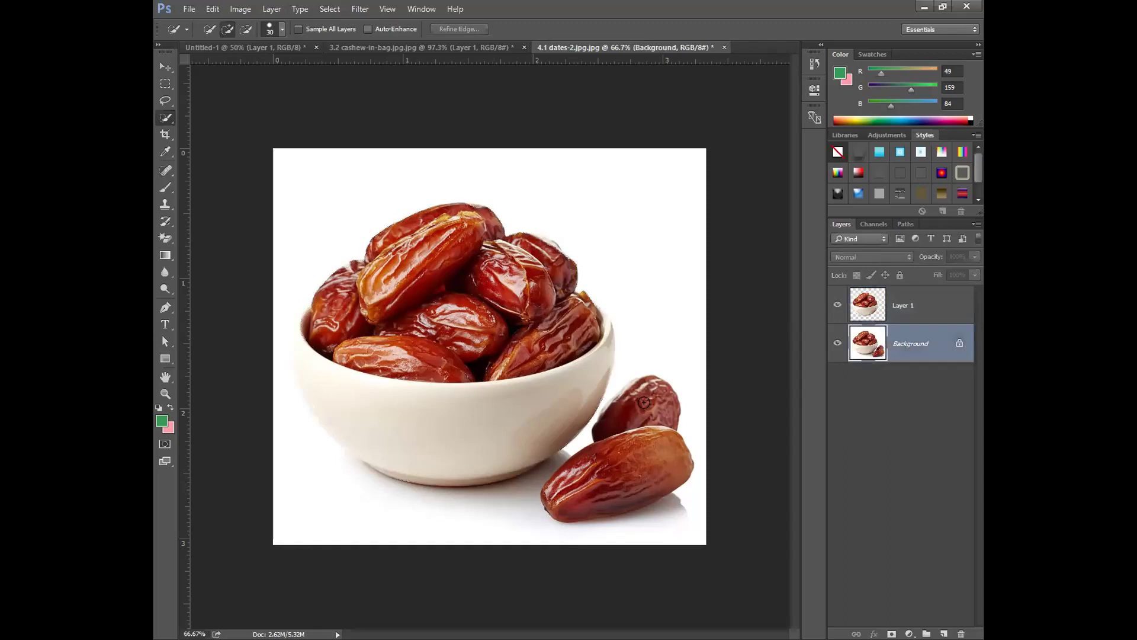
{"action": "left_click_drag", "start_coordinate": [579, 487], "coordinate": [634, 478]}
{"action": "key", "text": "ctrl+j"}
{"action": "left_click", "coordinate": [837, 381]}
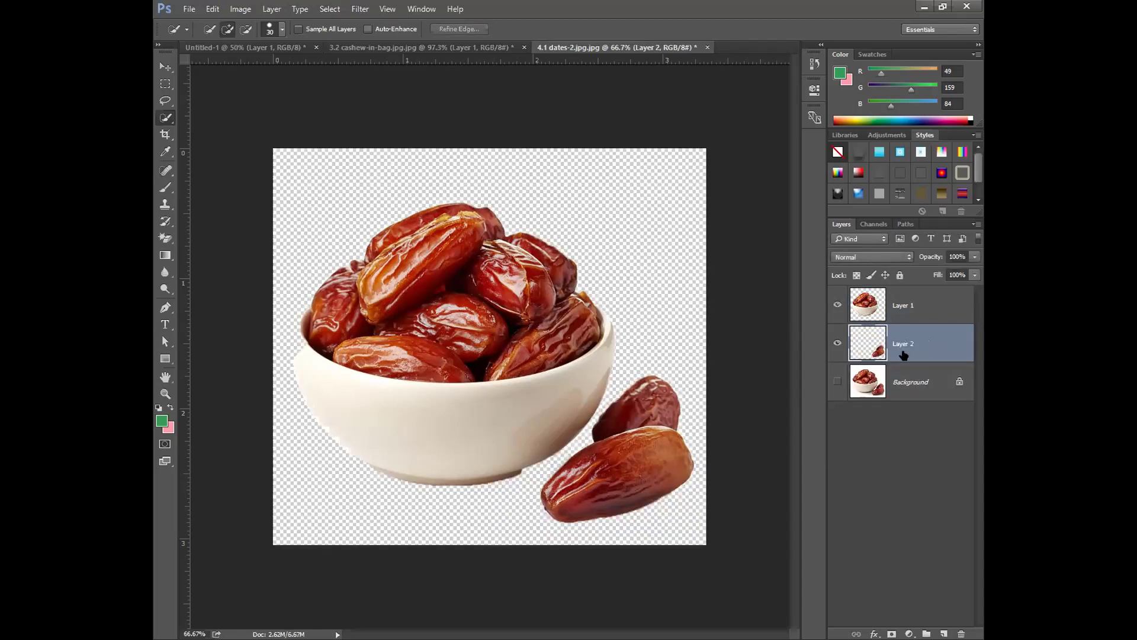
- Soften the edges of the bowl layer with the Blur tool, using a 200 px brush at 65% strength
{"action": "left_click", "coordinate": [866, 311]}
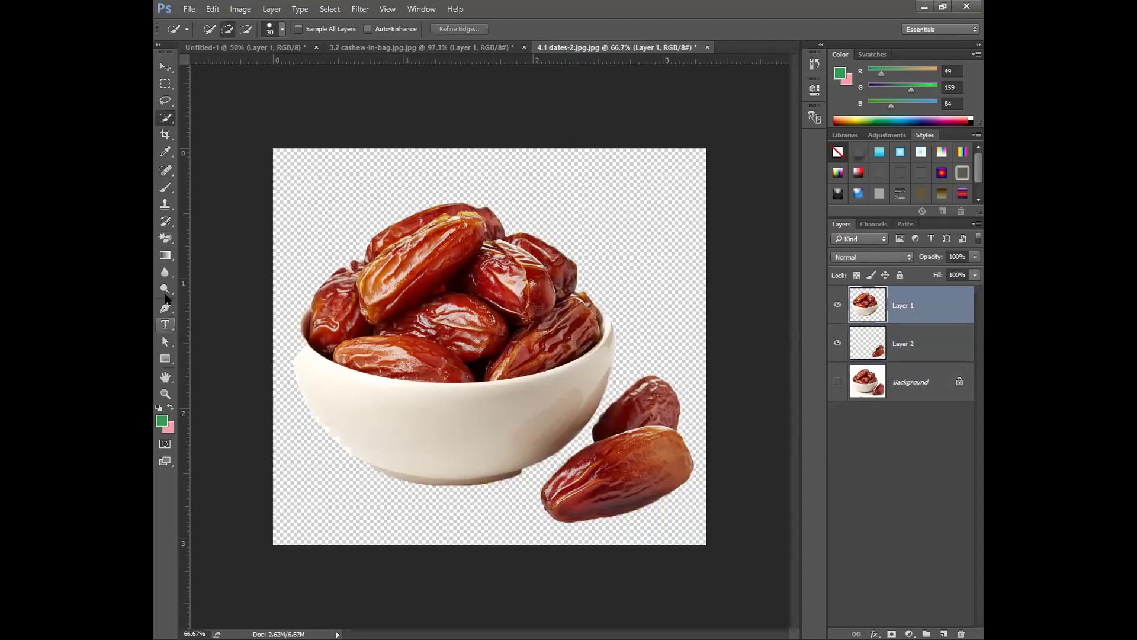
{"action": "left_click", "coordinate": [165, 272]}
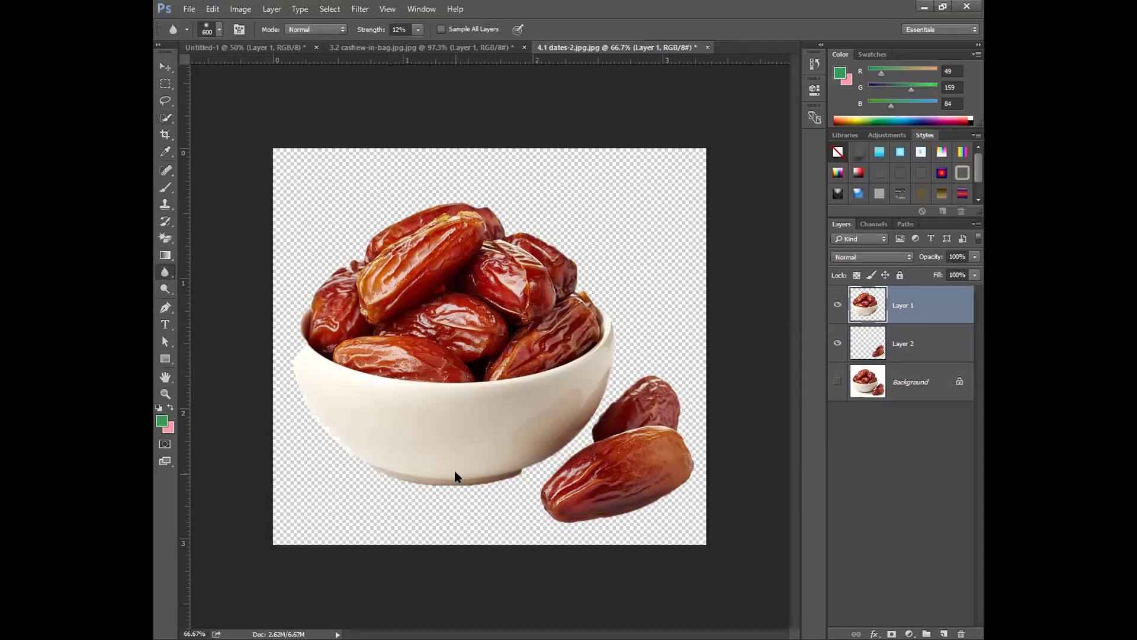
{"action": "key", "text": "bracketleft"}
{"action": "key", "text": "bracketleft"}
{"action": "key", "text": "bracketleft"}
{"action": "key", "text": "bracketleft"}
{"action": "left_click_drag", "start_coordinate": [418, 29], "coordinate": [453, 44]}
- Group the bowl layer and the loose dates layer together
{"action": "left_click", "coordinate": [927, 356]}
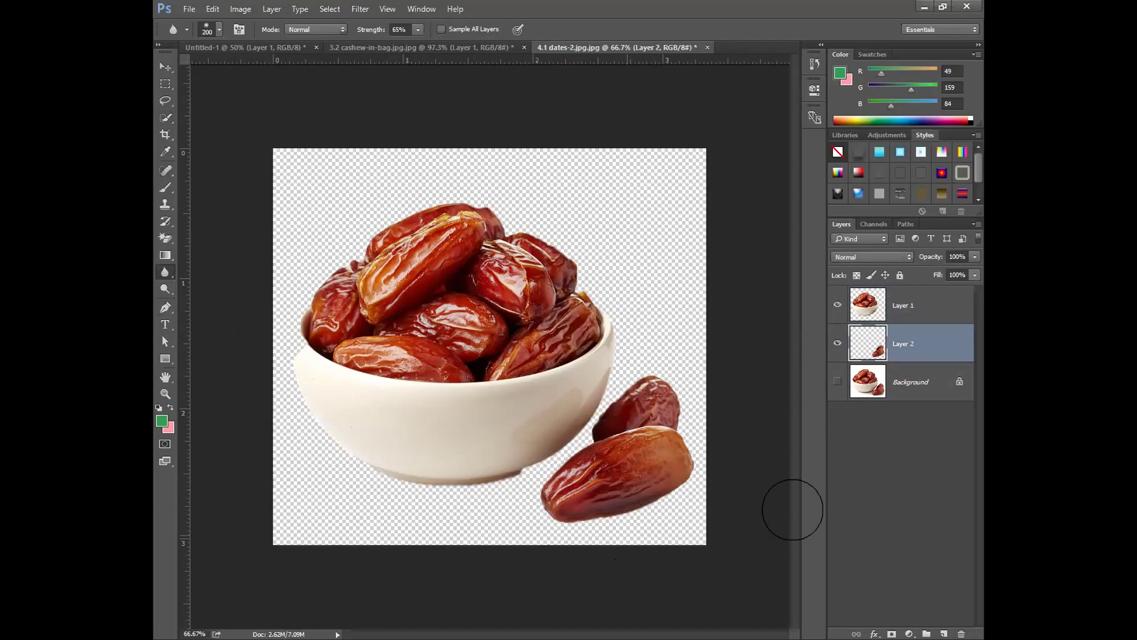
{"action": "left_click", "coordinate": [911, 313], "text": "ctrl"}
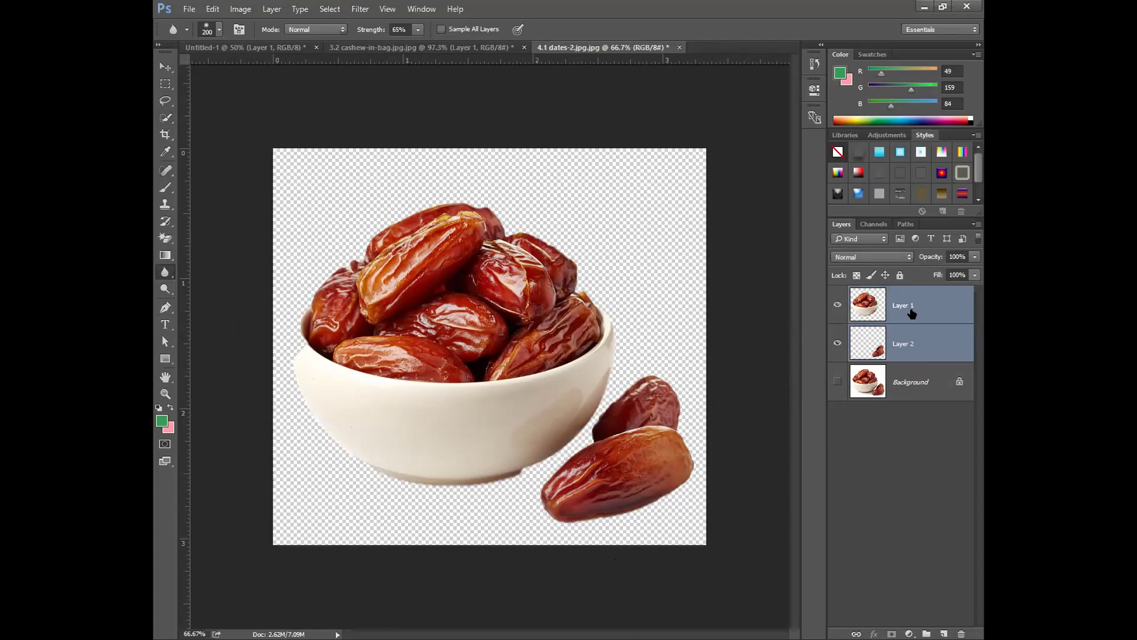
{"action": "key", "text": "ctrl+g"}
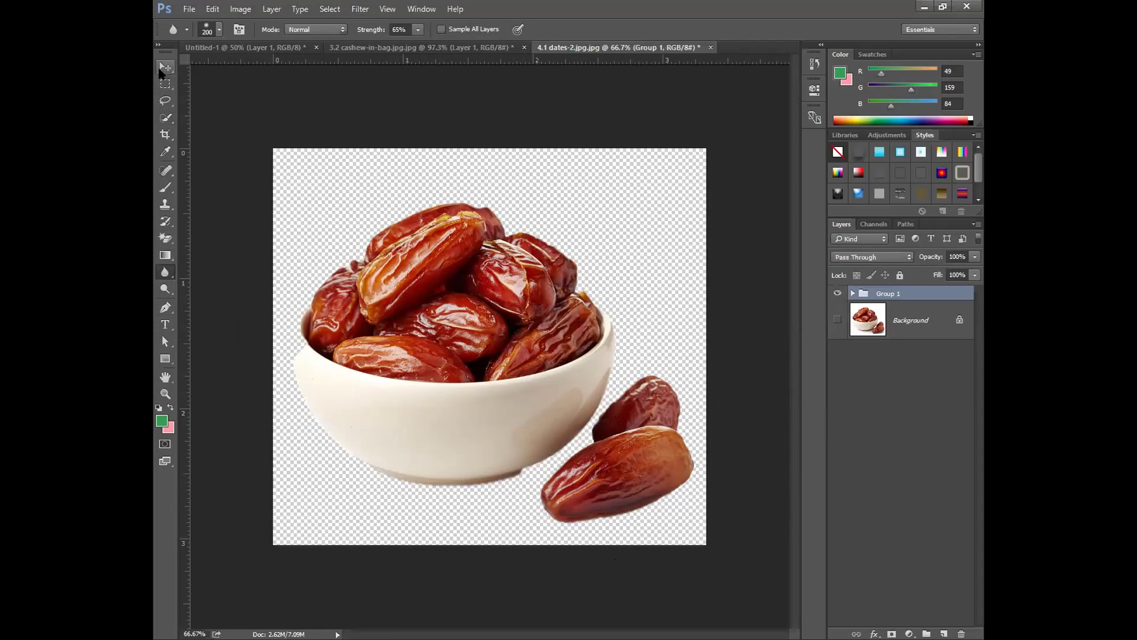
- Move the dates group into the Untitled-1 banner and scale it down to sit beside the cashew bag
{"action": "left_click", "coordinate": [165, 67]}
{"action": "left_click_drag", "start_coordinate": [539, 375], "coordinate": [627, 351]}
{"action": "key", "text": "ctrl+t"}
{"action": "left_click_drag", "start_coordinate": [734, 222], "coordinate": [626, 318]}
{"action": "left_click_drag", "start_coordinate": [580, 357], "coordinate": [686, 366]}
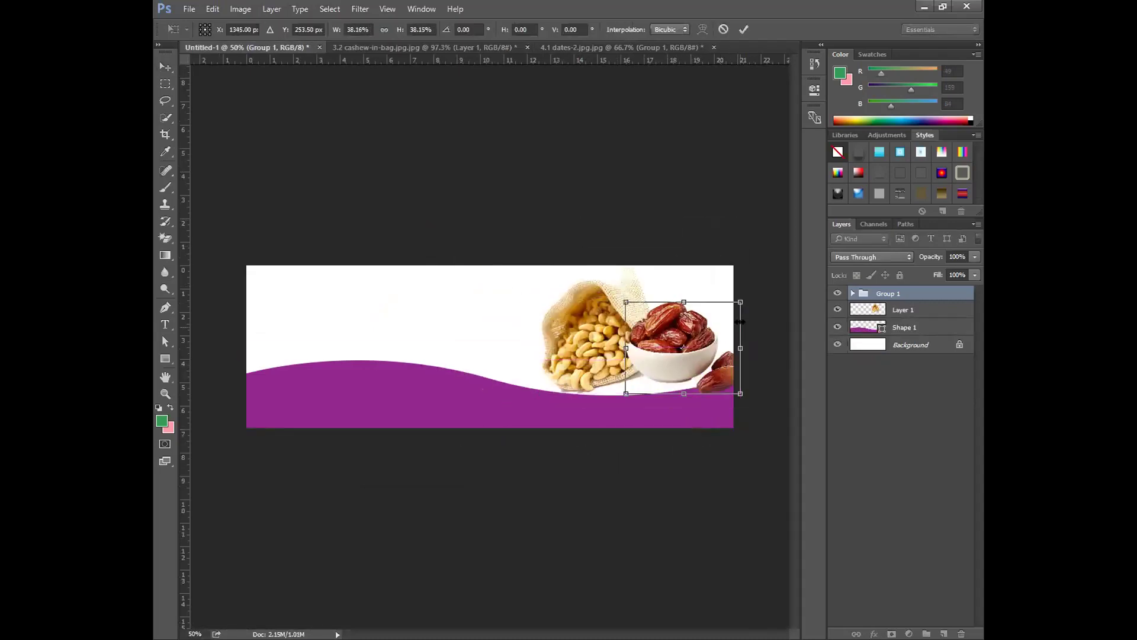
{"action": "left_click_drag", "start_coordinate": [732, 314], "coordinate": [680, 352]}
{"action": "left_click", "coordinate": [744, 29]}
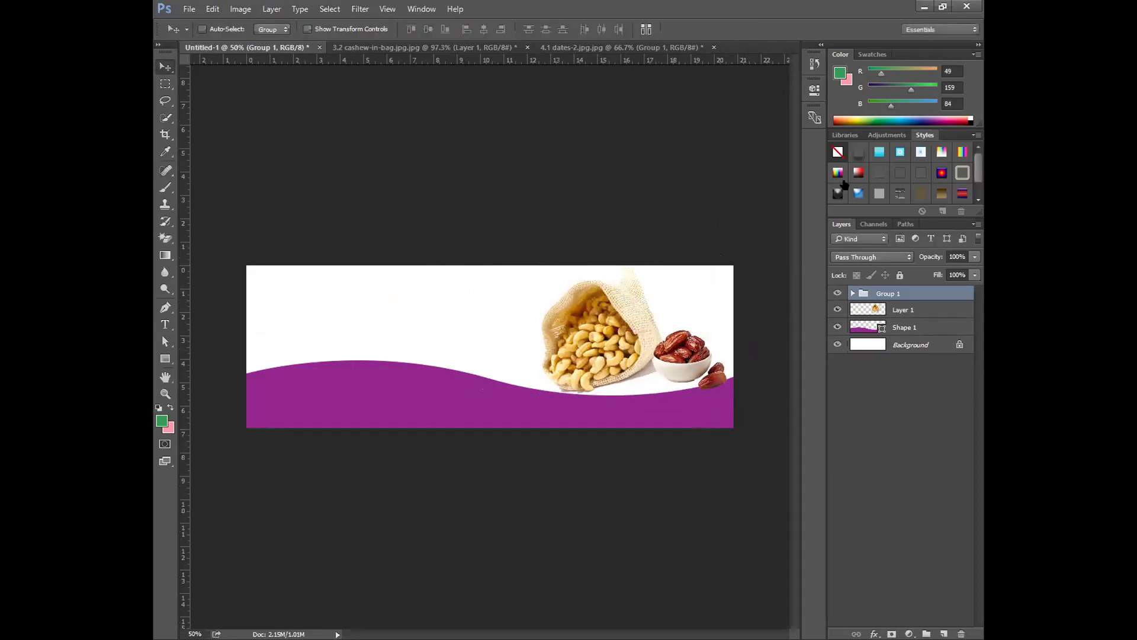
- Shift the cashew bag slightly left, away from the bowl of dates
{"action": "left_click", "coordinate": [935, 324]}
{"action": "mouse_move", "coordinate": [610, 316]}
{"action": "left_mouse_down"}
{"action": "mouse_move", "coordinate": [657, 329]}
{"action": "mouse_move", "coordinate": [604, 318]}
{"action": "mouse_move", "coordinate": [616, 318]}
{"action": "left_mouse_up"}
{"action": "left_click", "coordinate": [909, 309]}
{"action": "left_click_drag", "start_coordinate": [601, 415], "coordinate": [627, 427]}
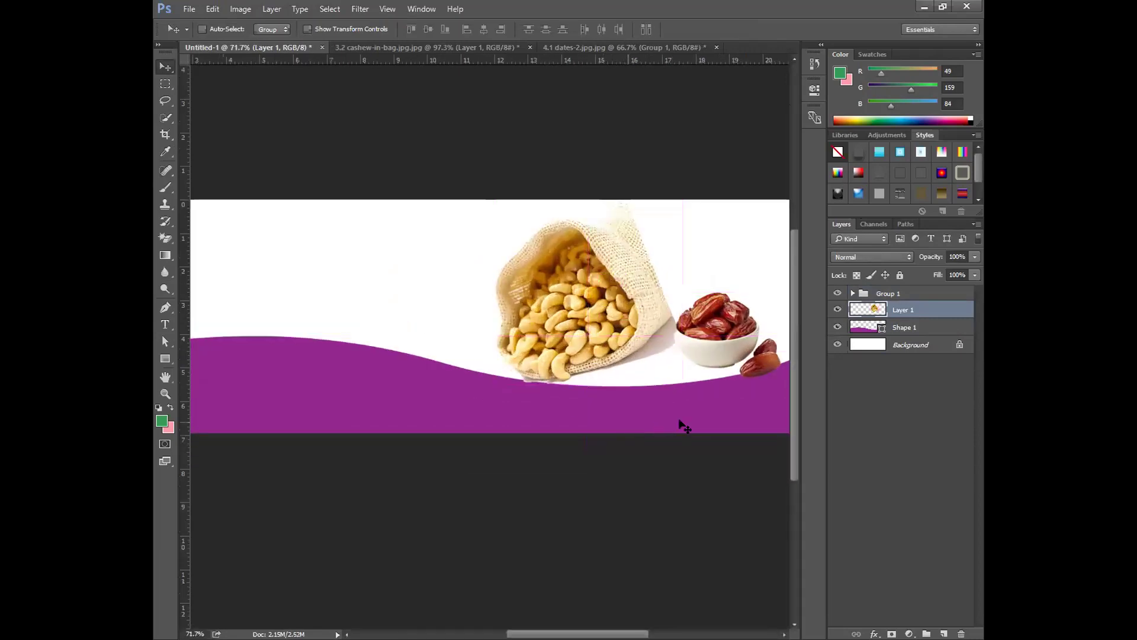
- Nudge the purple wave shape a few pixels down
{"action": "left_click", "coordinate": [925, 329]}
{"action": "key", "text": "Down"}
{"action": "key", "text": "Down"}
{"action": "key", "text": "Down"}
{"action": "key", "text": "Down"}
{"action": "key", "text": "Down"}
{"action": "key", "text": "Down"}
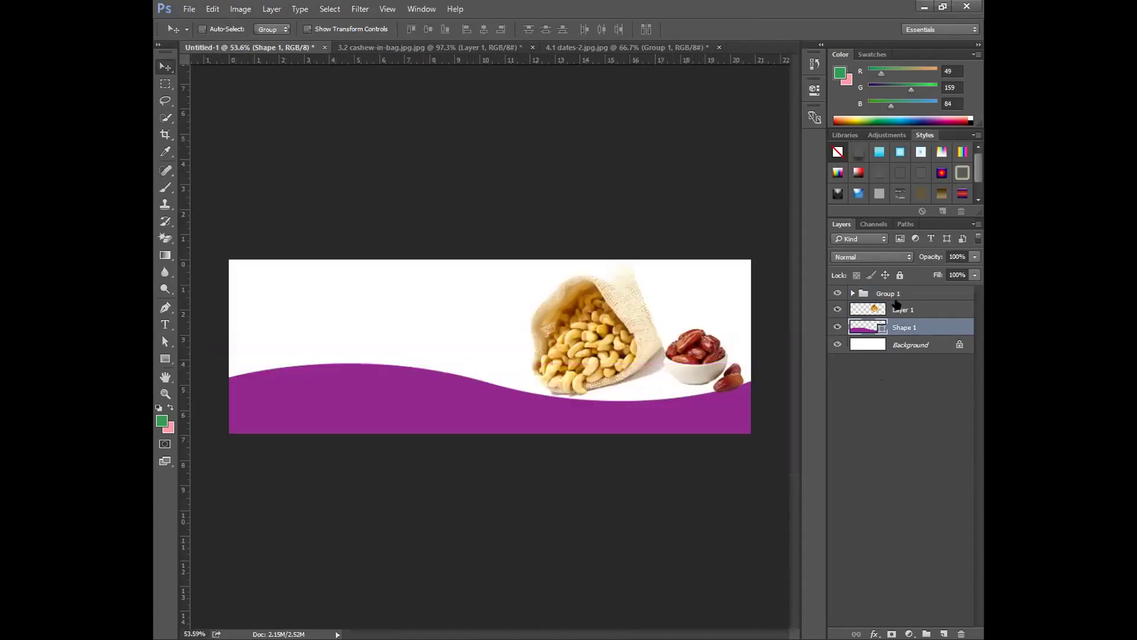
- Nudge the cashew bag further left and lower the dates group onto the edge of the purple wave
{"action": "left_click", "coordinate": [897, 304]}
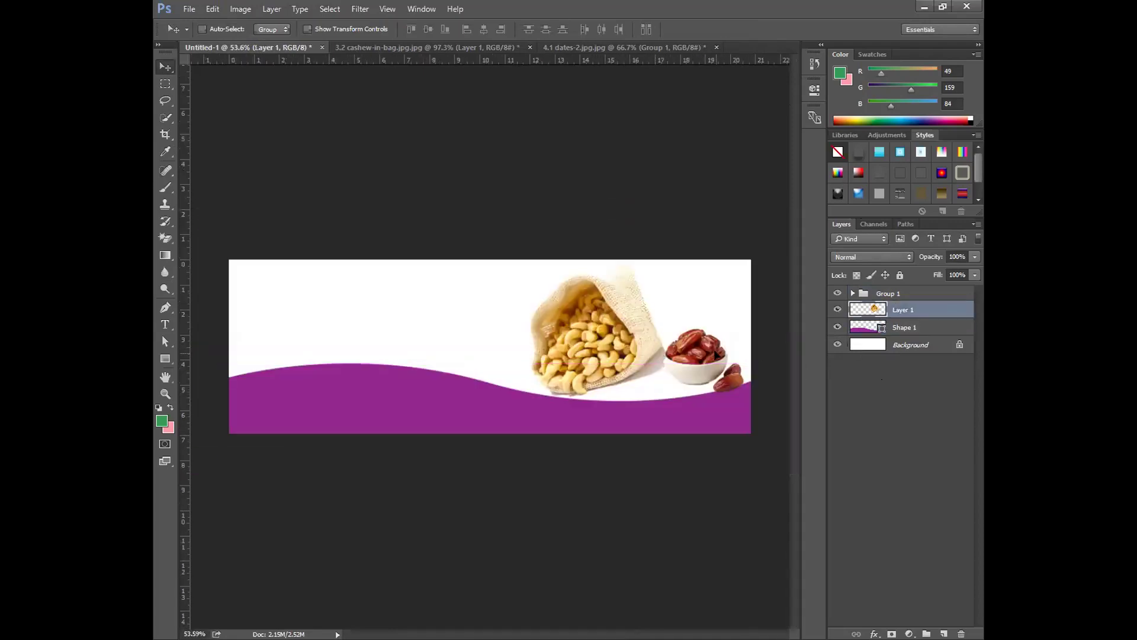
{"action": "key", "text": "shift+Left"}
{"action": "key", "text": "shift+Left"}
{"action": "key", "text": "shift+Left"}
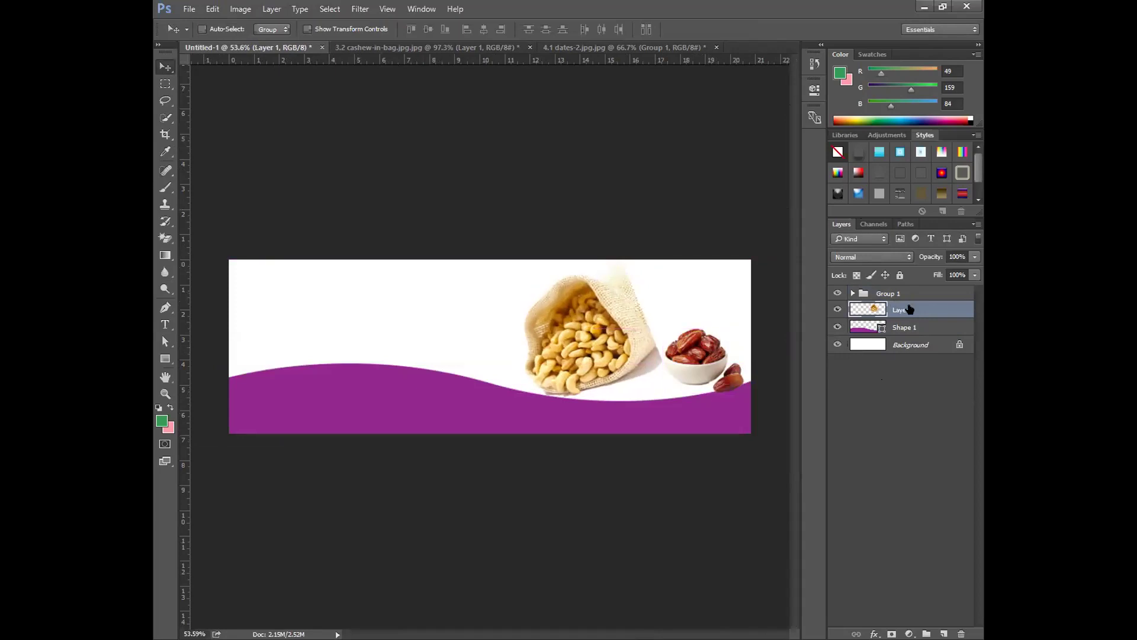
{"action": "left_click", "coordinate": [888, 293]}
{"action": "left_click_drag", "start_coordinate": [719, 363], "coordinate": [686, 377]}
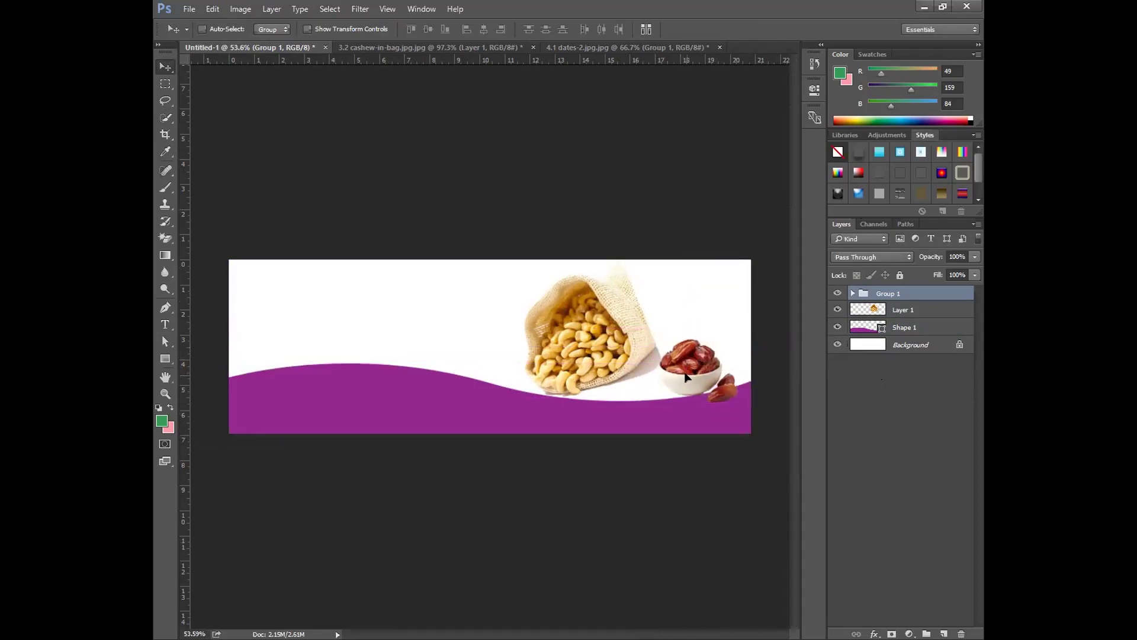
- Erase the dark rim under the bowl of dates on Group 1's Layer 1 with a 45 px eraser
{"action": "scroll", "coordinate": [756, 425], "scroll_direction": "up", "scroll_amount": 2}
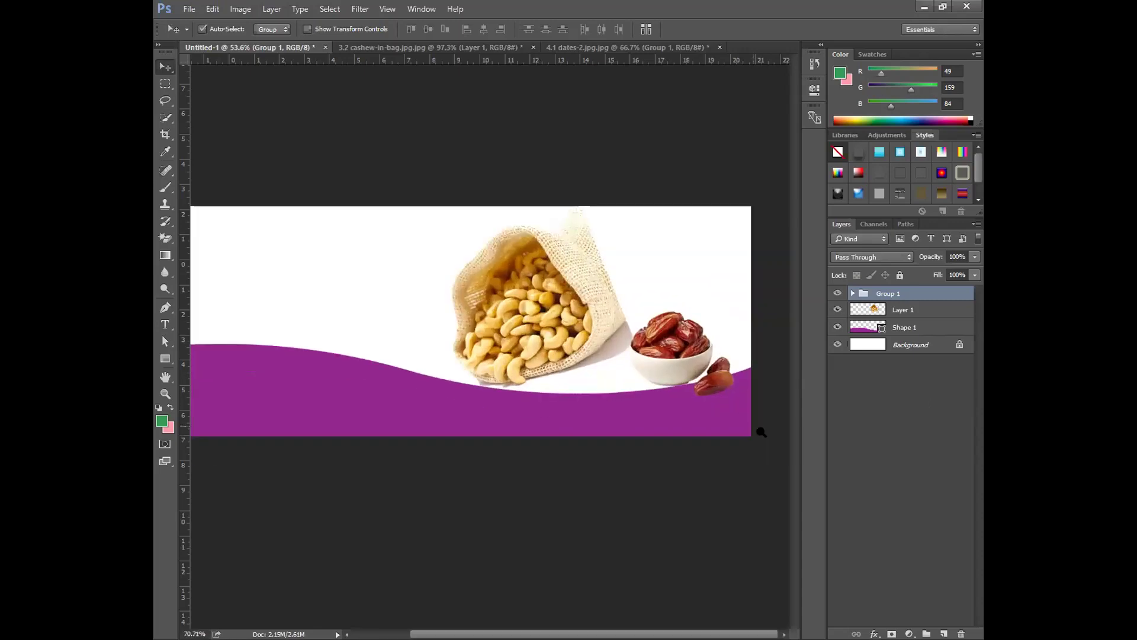
{"action": "scroll", "coordinate": [734, 425], "scroll_direction": "up", "scroll_amount": 5}
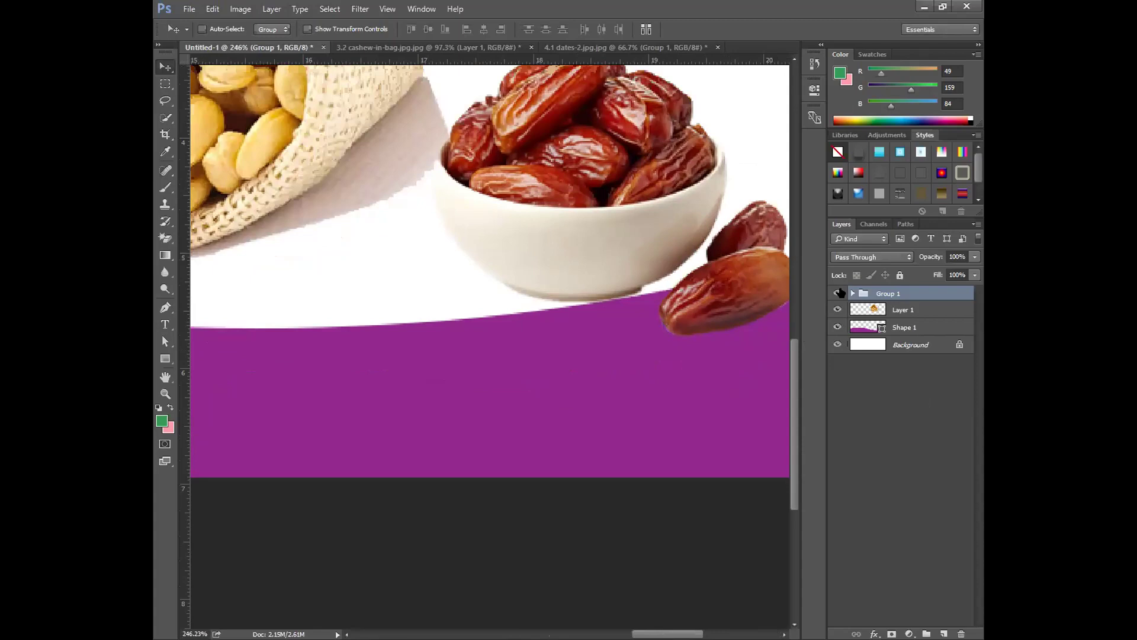
{"action": "key", "text": "alt+bracketleft"}
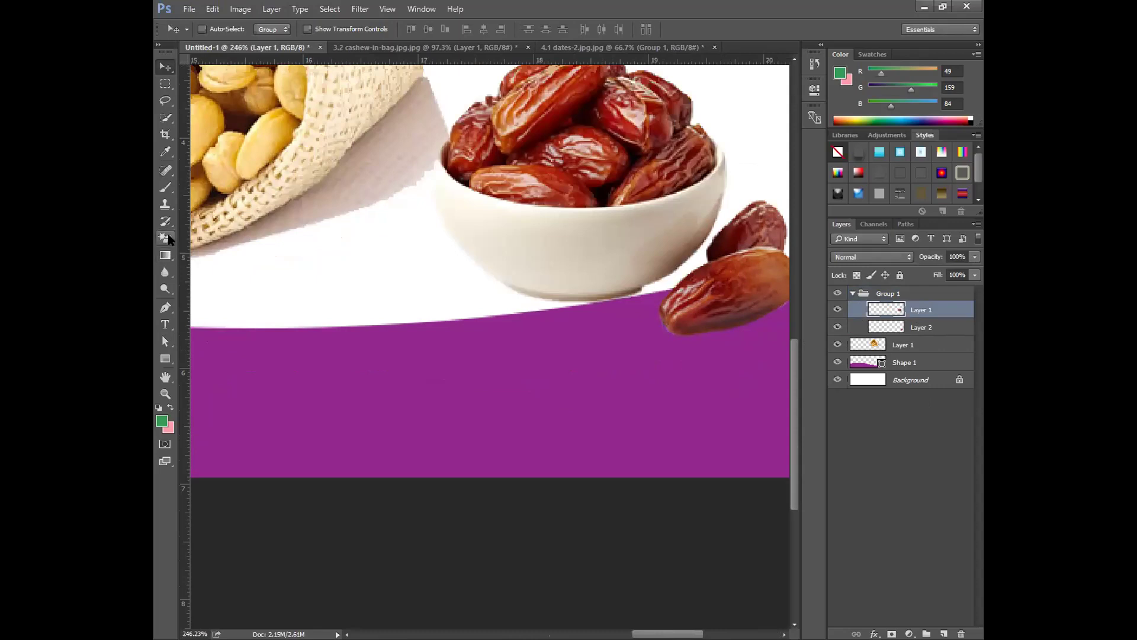
{"action": "scroll", "coordinate": [650, 343], "scroll_direction": "up", "scroll_amount": 3, "text": "alt"}
{"action": "key", "text": "e"}
{"action": "key", "text": "bracketleft"}
{"action": "key", "text": "bracketleft"}
{"action": "key", "text": "bracketleft"}
{"action": "key", "text": "bracketleft"}
{"action": "key", "text": "bracketleft"}
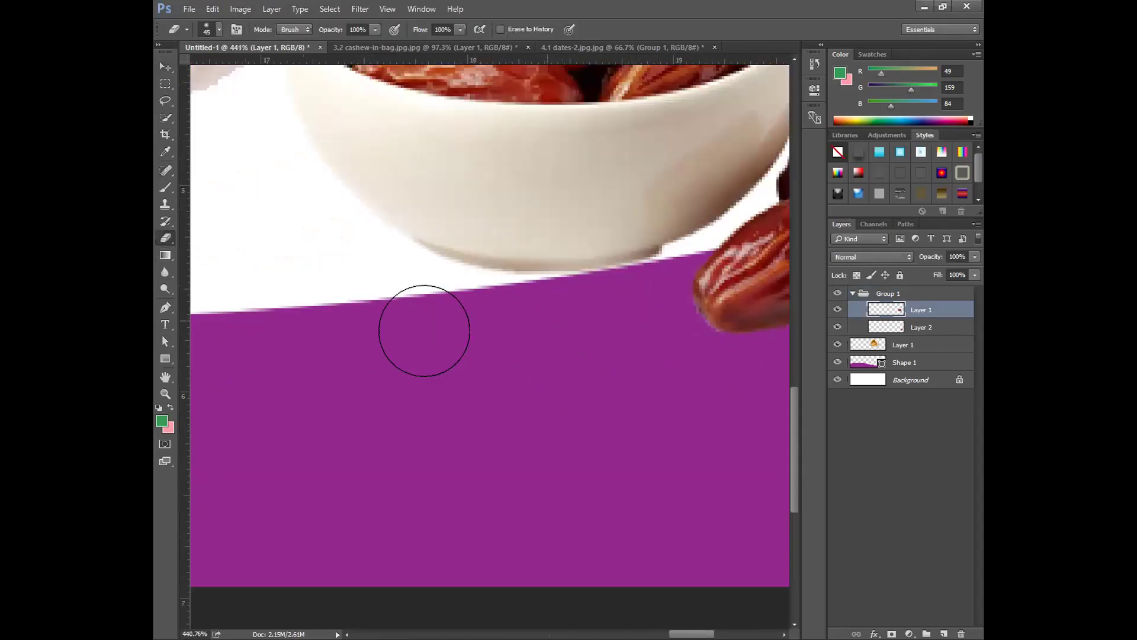
{"action": "mouse_move", "coordinate": [640, 305]}
{"action": "left_mouse_down"}
{"action": "mouse_move", "coordinate": [656, 300]}
{"action": "mouse_move", "coordinate": [444, 289]}
{"action": "mouse_move", "coordinate": [488, 315]}
{"action": "left_mouse_up"}
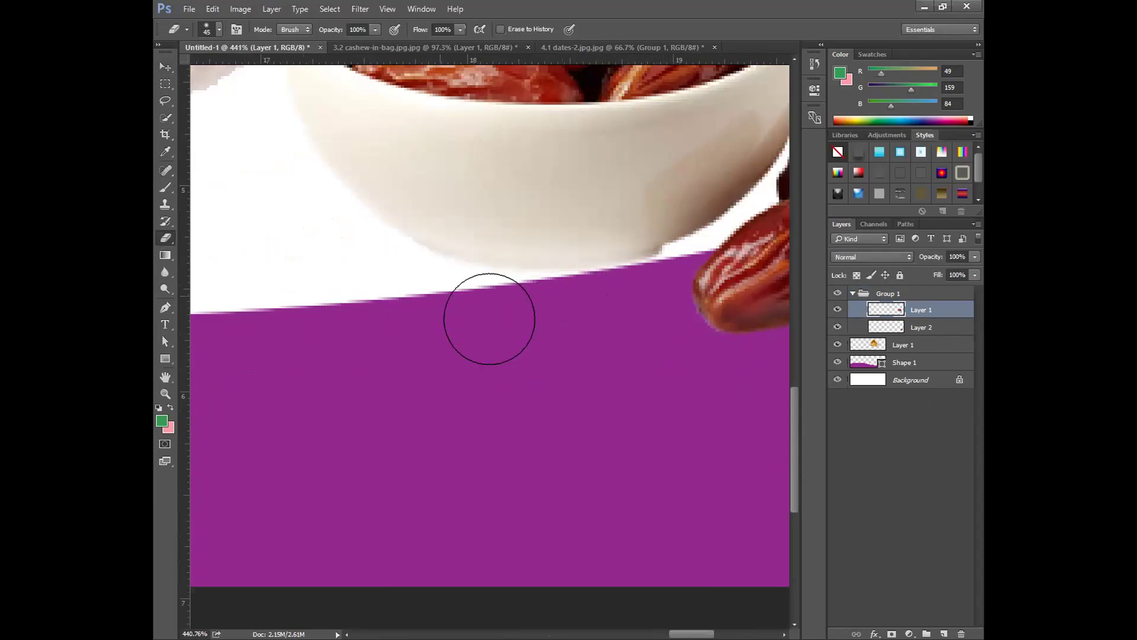
{"action": "scroll", "coordinate": [595, 330], "scroll_direction": "down", "scroll_amount": 4, "text": "alt"}
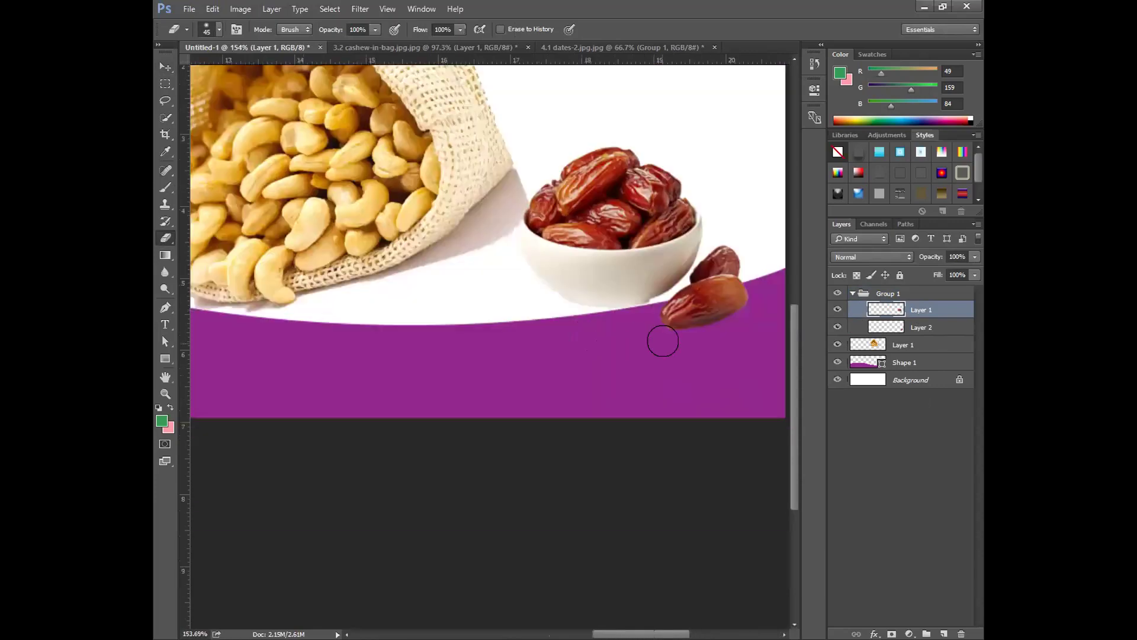
{"action": "scroll", "coordinate": [718, 354], "scroll_direction": "down", "scroll_amount": 5, "text": "alt"}
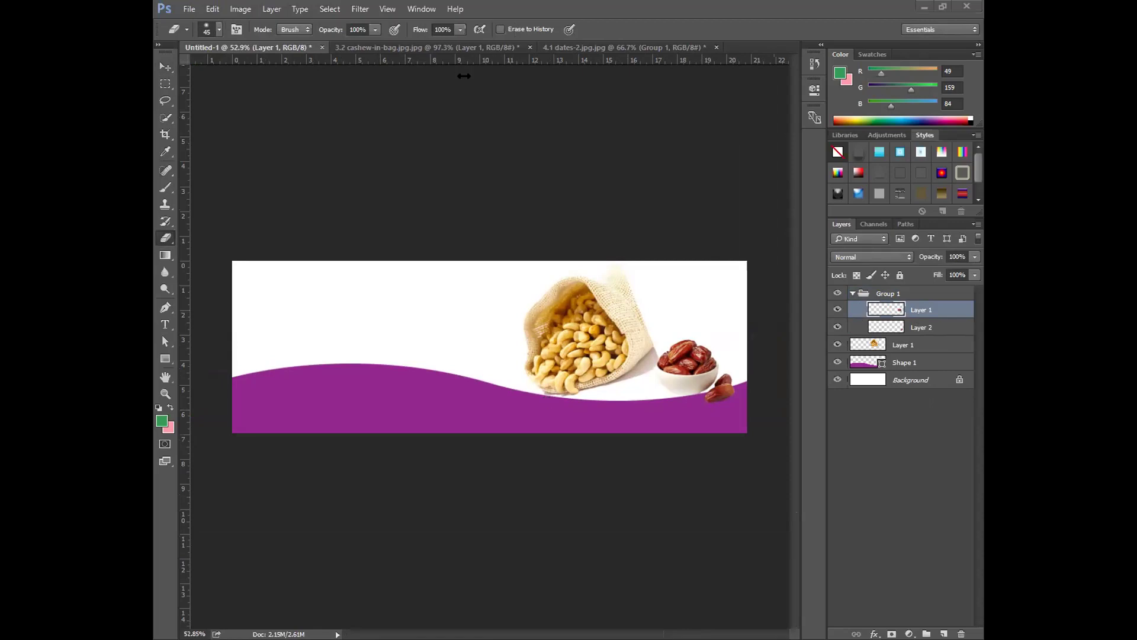
- Add the text "Cashew Almond Crunch" in the banner's white area and color it purple 92278f
{"action": "key", "text": "t"}
{"action": "left_click", "coordinate": [290, 312]}
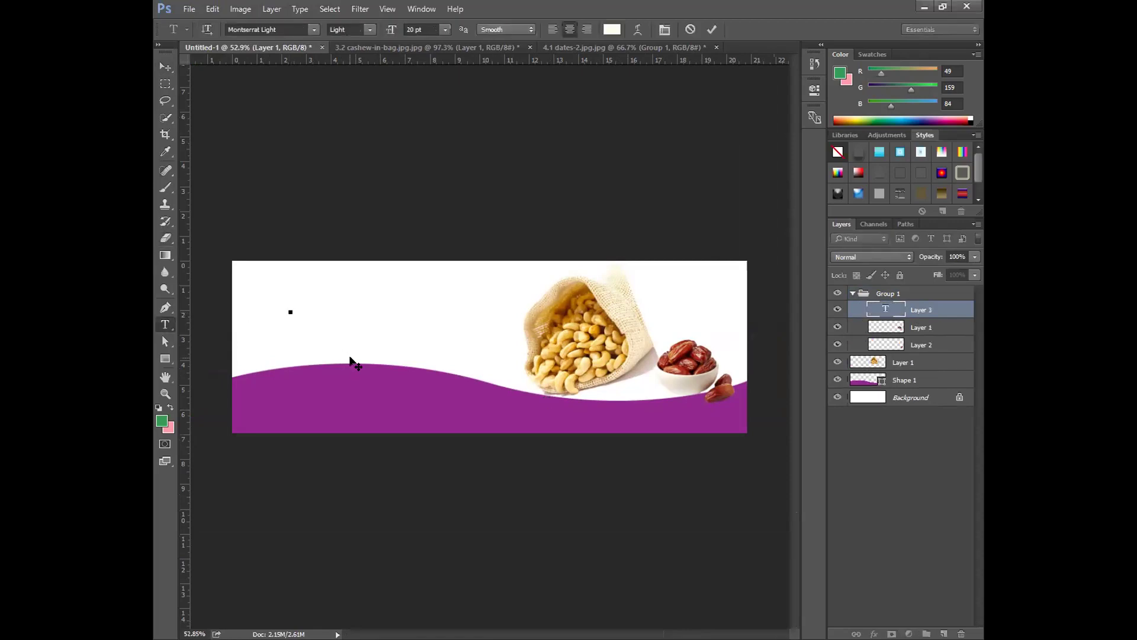
{"action": "key", "text": "ctrl+v"}
{"action": "key", "text": "ctrl+a"}
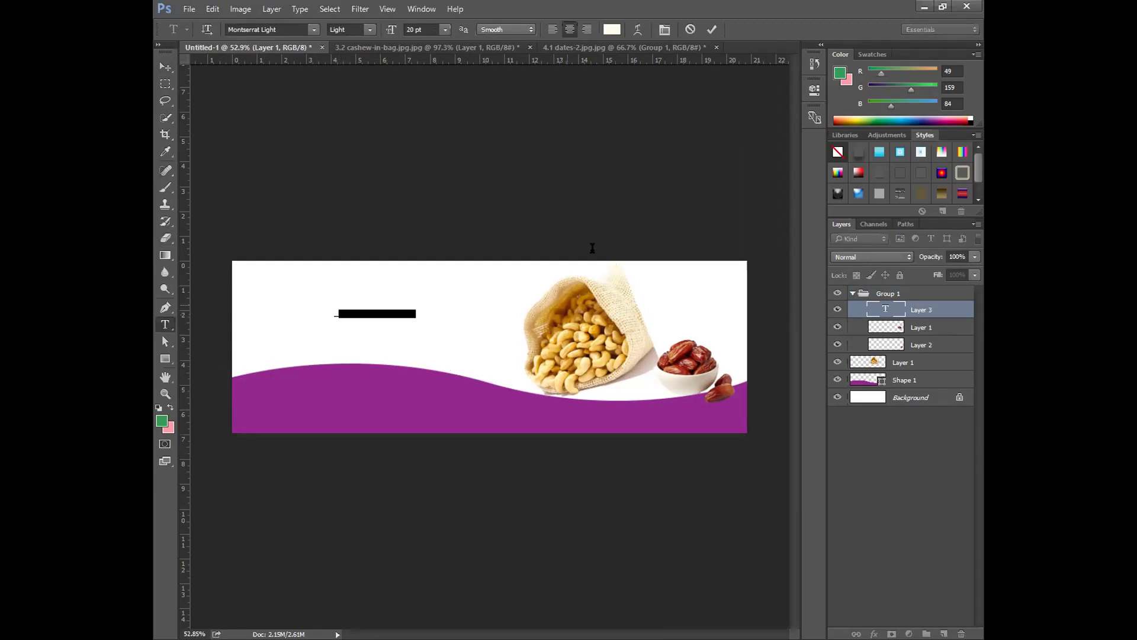
{"action": "left_click", "coordinate": [610, 29]}
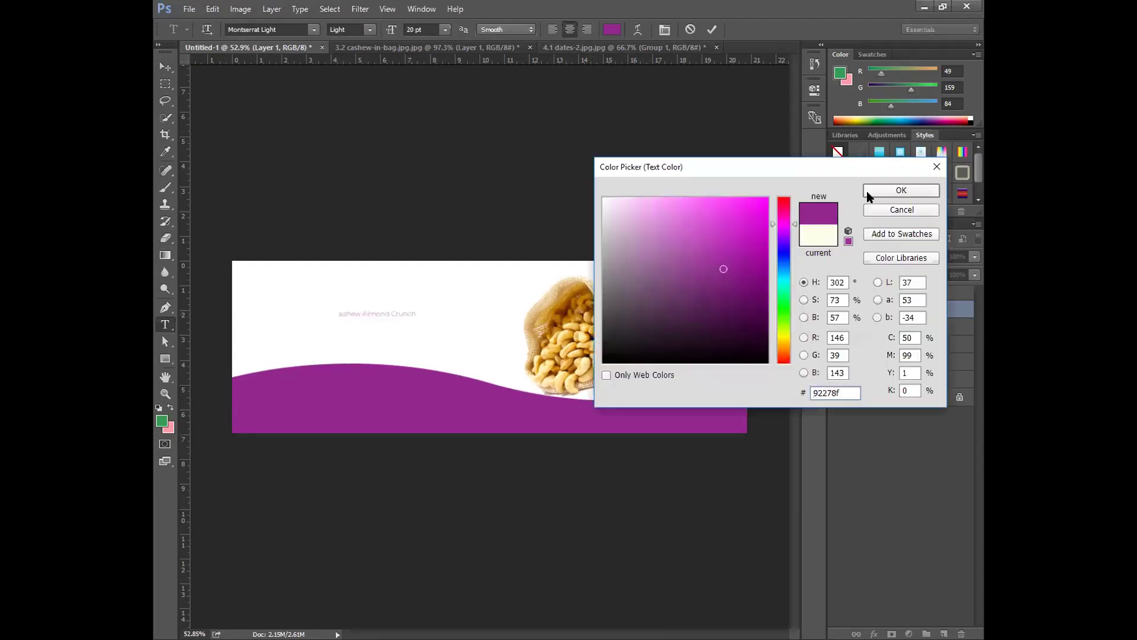
{"action": "left_click", "coordinate": [902, 191]}
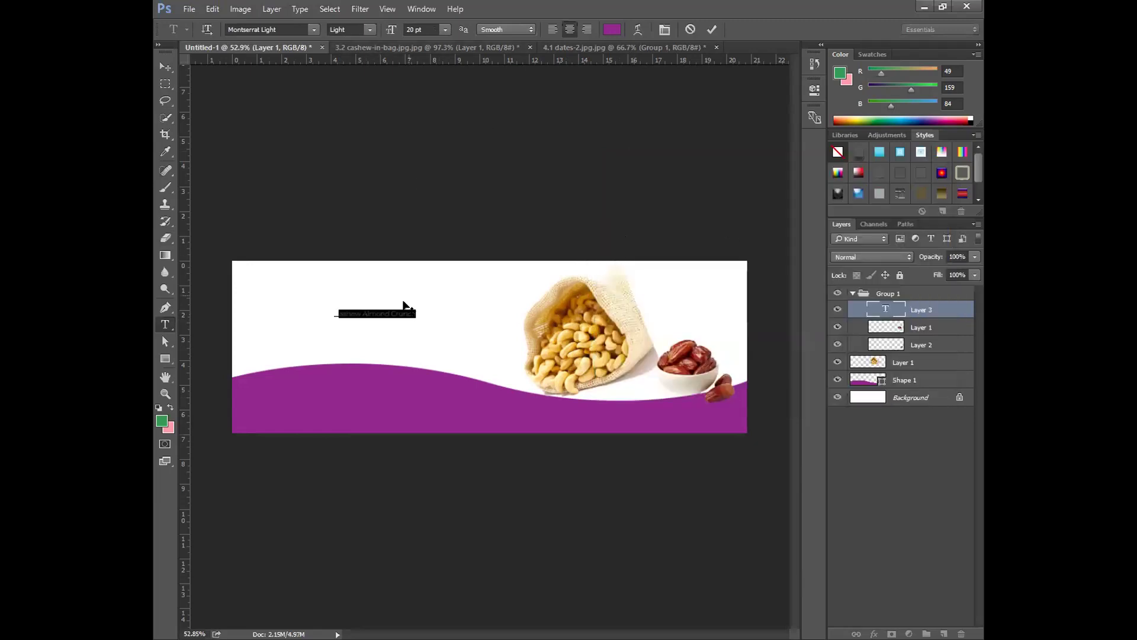
- Set the size of the "Cashew Almond Crunch" text to 30 pt
{"action": "left_click", "coordinate": [389, 313]}
{"action": "left_click_drag", "start_coordinate": [334, 311], "coordinate": [515, 299]}
{"action": "left_click", "coordinate": [444, 31]}
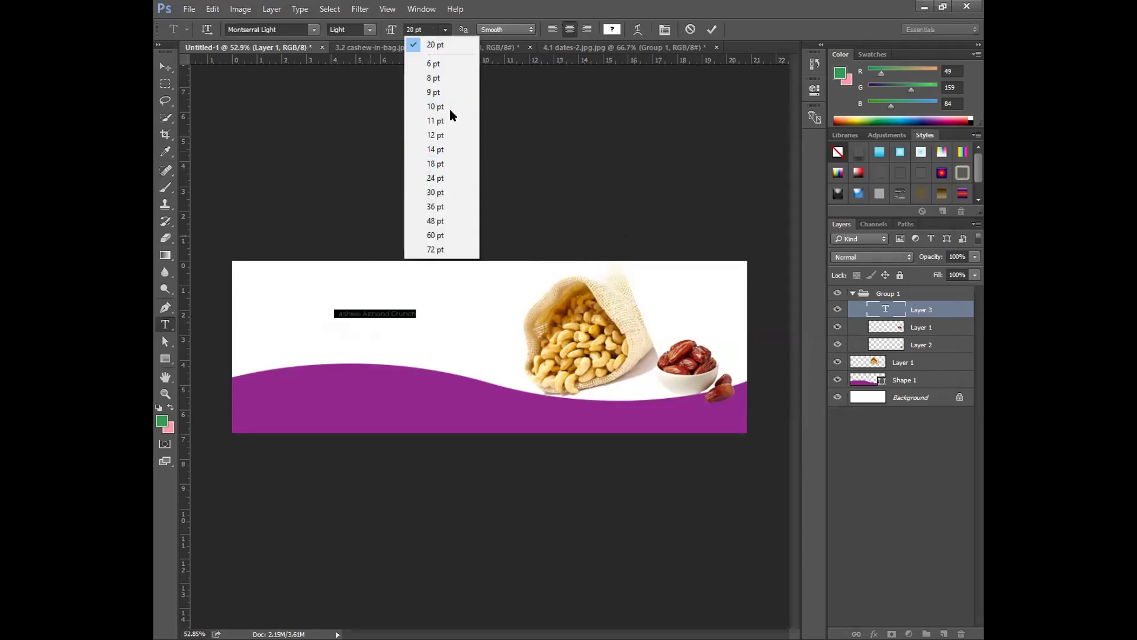
{"action": "left_click", "coordinate": [445, 194]}
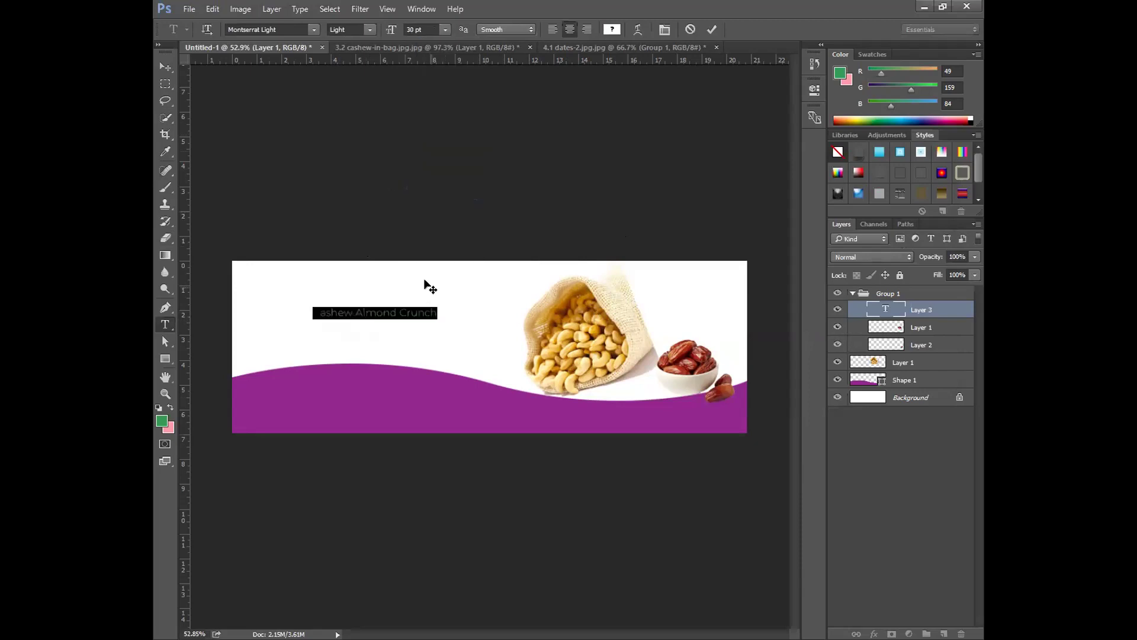
- Color the whole heading, including its first letter, with the wave's purple 92278f
{"action": "left_click", "coordinate": [408, 312]}
{"action": "left_click_drag", "start_coordinate": [313, 320], "coordinate": [447, 320]}
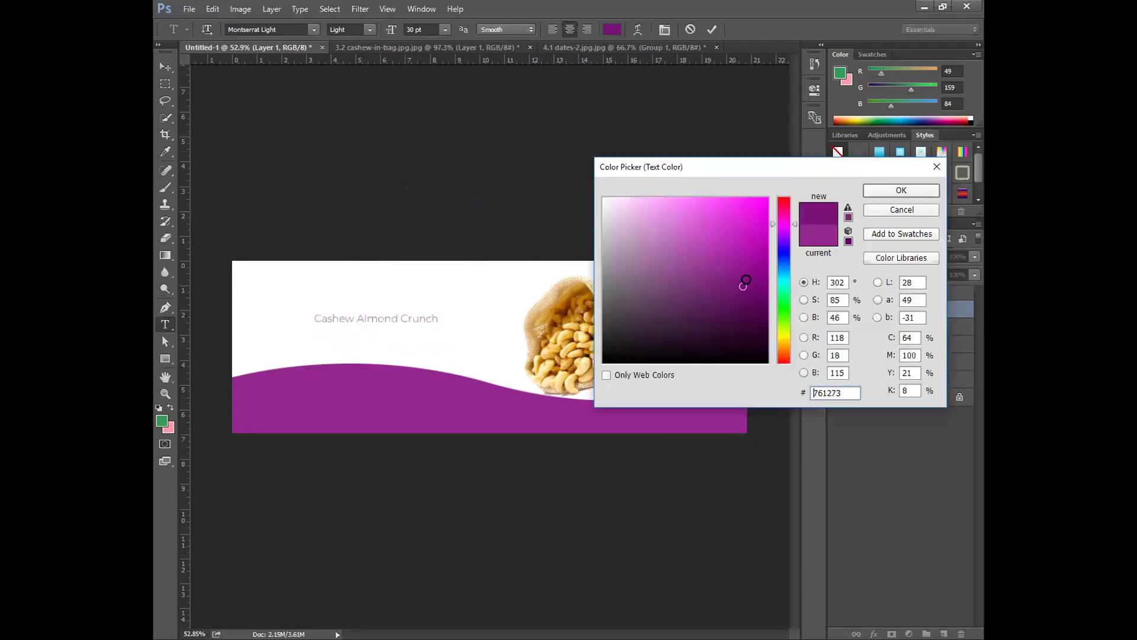
{"action": "left_click", "coordinate": [752, 299]}
{"action": "left_click", "coordinate": [434, 401]}
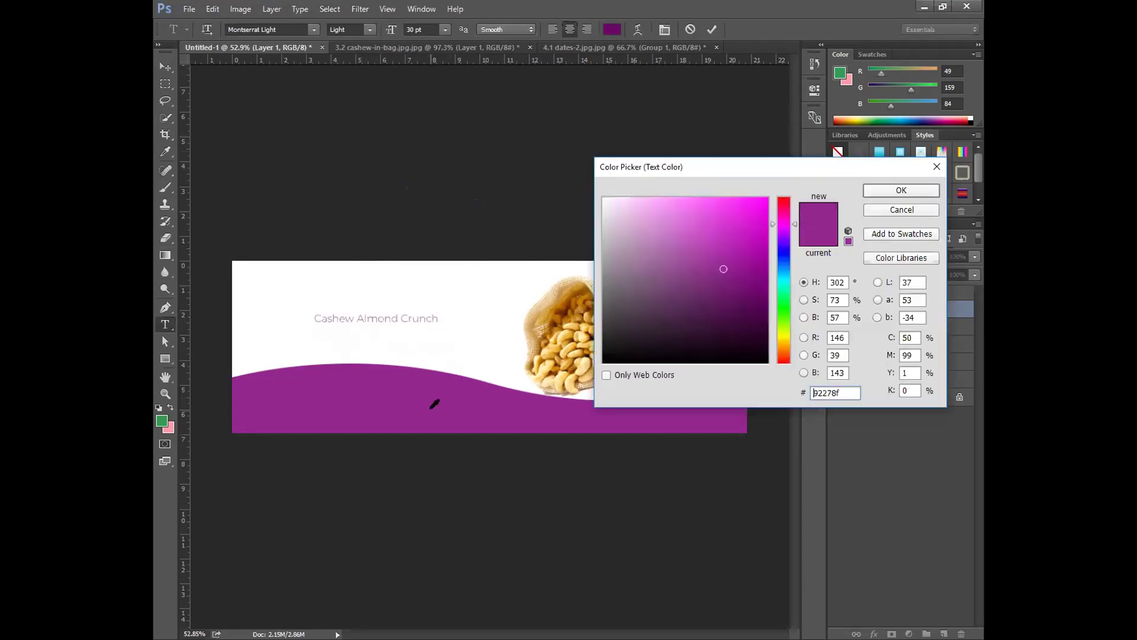
{"action": "key", "text": "Return"}
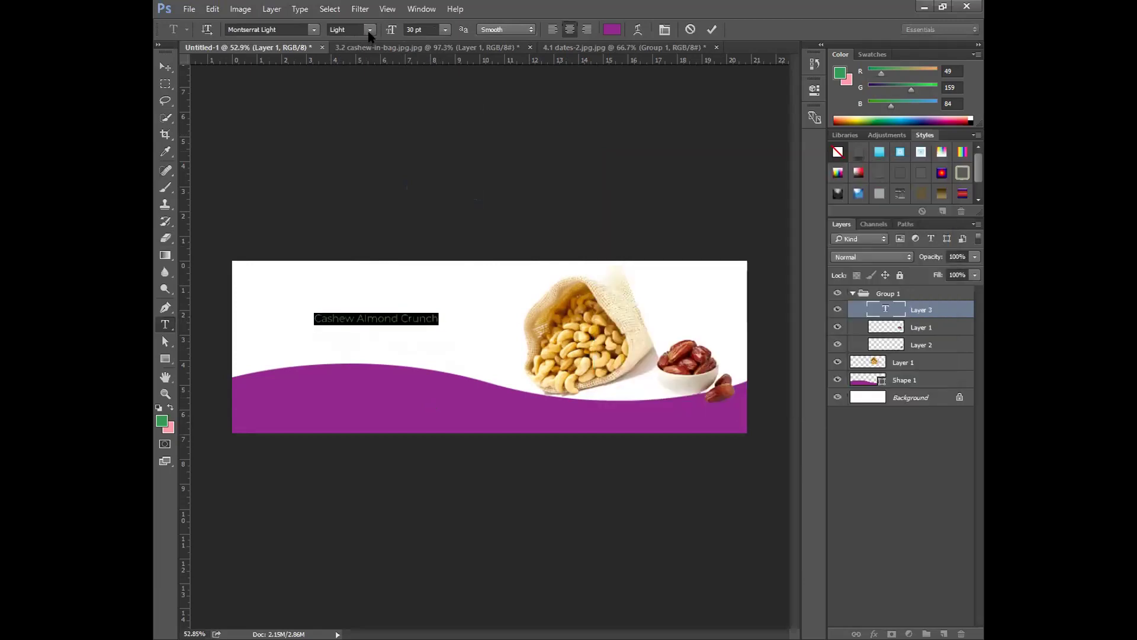
- Change the heading's font to Candy Script Regular
{"action": "left_click", "coordinate": [298, 30]}
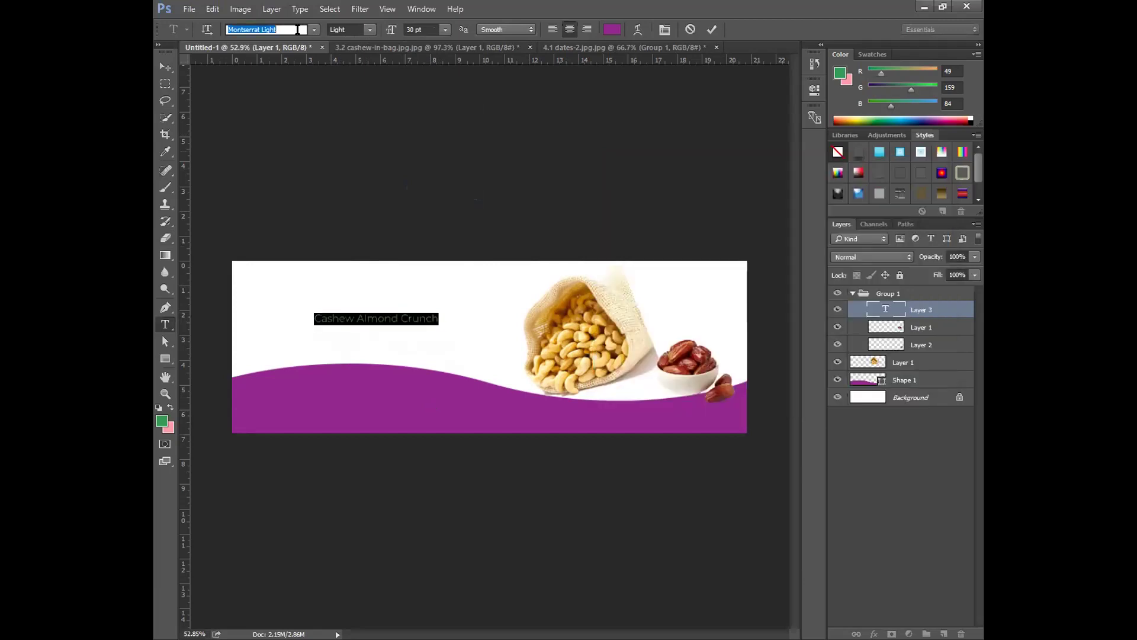
{"action": "type", "text": "can"}
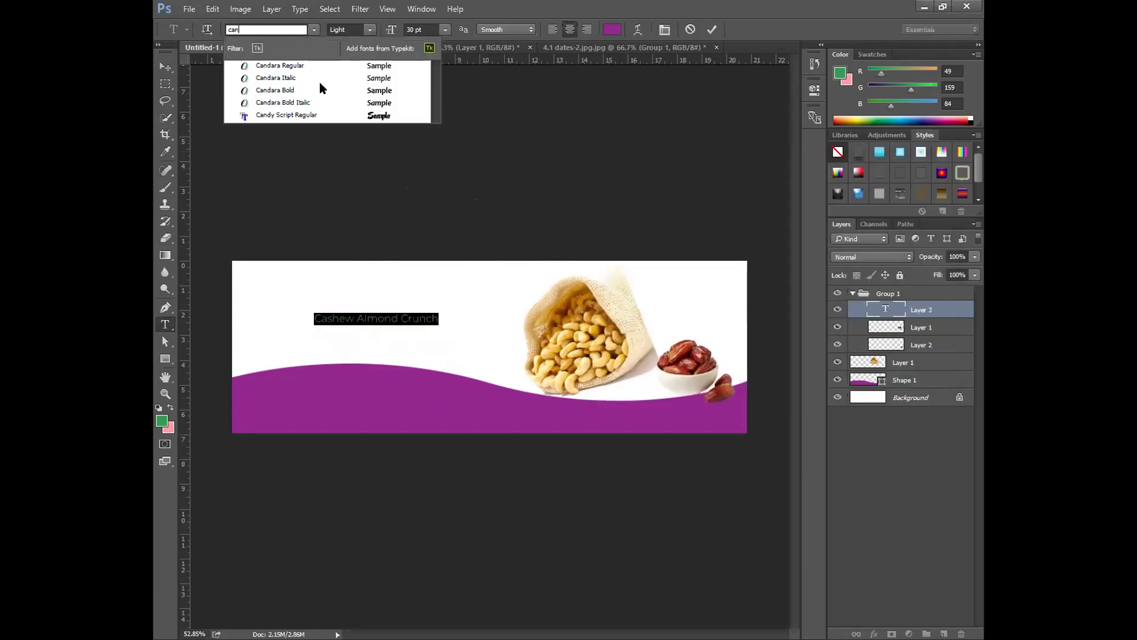
{"action": "left_click", "coordinate": [332, 115]}
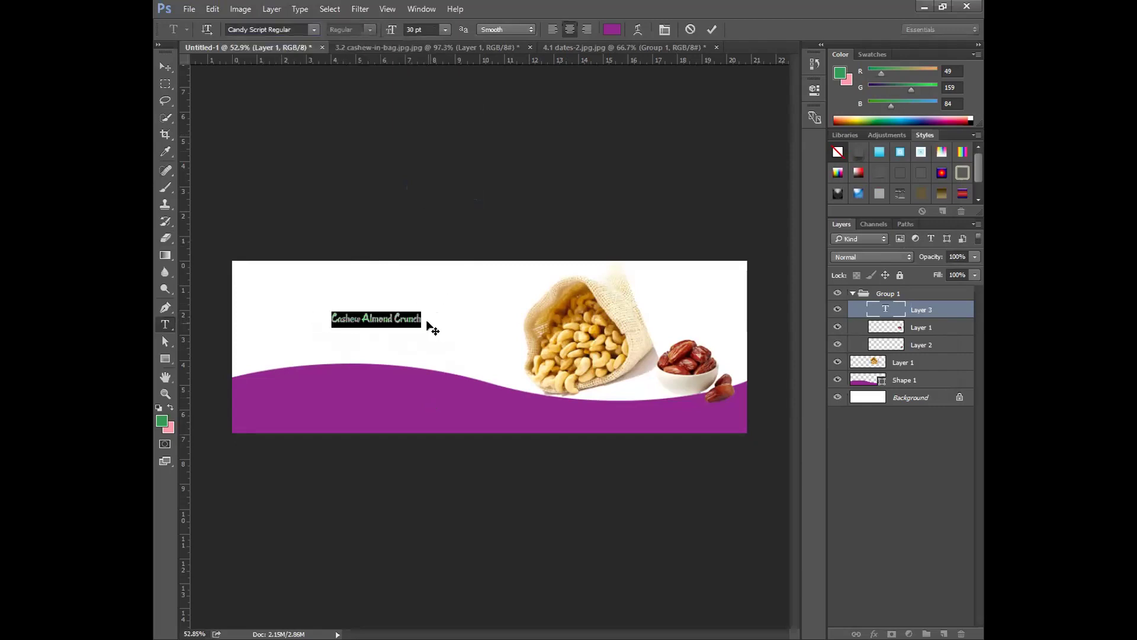
- Enlarge the "Cashew Almond Crunch" heading step by step and commit the text
{"action": "key", "text": "ctrl+h"}
{"action": "left_click_drag", "start_coordinate": [330, 314], "coordinate": [440, 325]}
{"action": "left_click", "coordinate": [429, 26]}
{"action": "key", "text": "Up"}
{"action": "key", "text": "Up"}
{"action": "key", "text": "Up"}
{"action": "key", "text": "Up"}
{"action": "key", "text": "Up"}
{"action": "key", "text": "Up"}
{"action": "key", "text": "Up"}
{"action": "key", "text": "Up"}
{"action": "key", "text": "Up"}
{"action": "key", "text": "Up"}
{"action": "key", "text": "Up"}
{"action": "key", "text": "Up"}
{"action": "key", "text": "Up"}
{"action": "key", "text": "Up"}
{"action": "key", "text": "Up"}
{"action": "key", "text": "Up"}
{"action": "key", "text": "Up"}
{"action": "key", "text": "Up"}
{"action": "key", "text": "Up"}
{"action": "key", "text": "Up"}
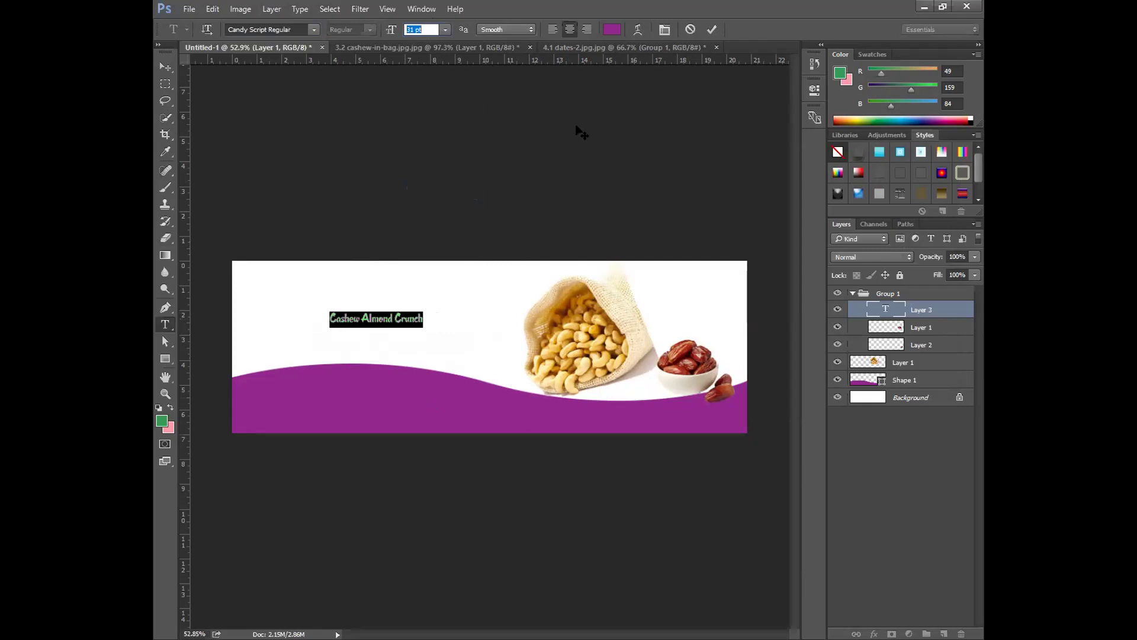
{"action": "left_click", "coordinate": [711, 29]}
- Position the heading above the purple wave, in the white space beside the cashew bag
{"action": "key", "text": "ctrl"}
{"action": "left_click_drag", "start_coordinate": [427, 319], "coordinate": [435, 325]}
{"action": "scroll", "coordinate": [527, 340], "scroll_direction": "up", "scroll_amount": 2}
{"action": "scroll", "coordinate": [636, 377], "scroll_direction": "down", "scroll_amount": 3}
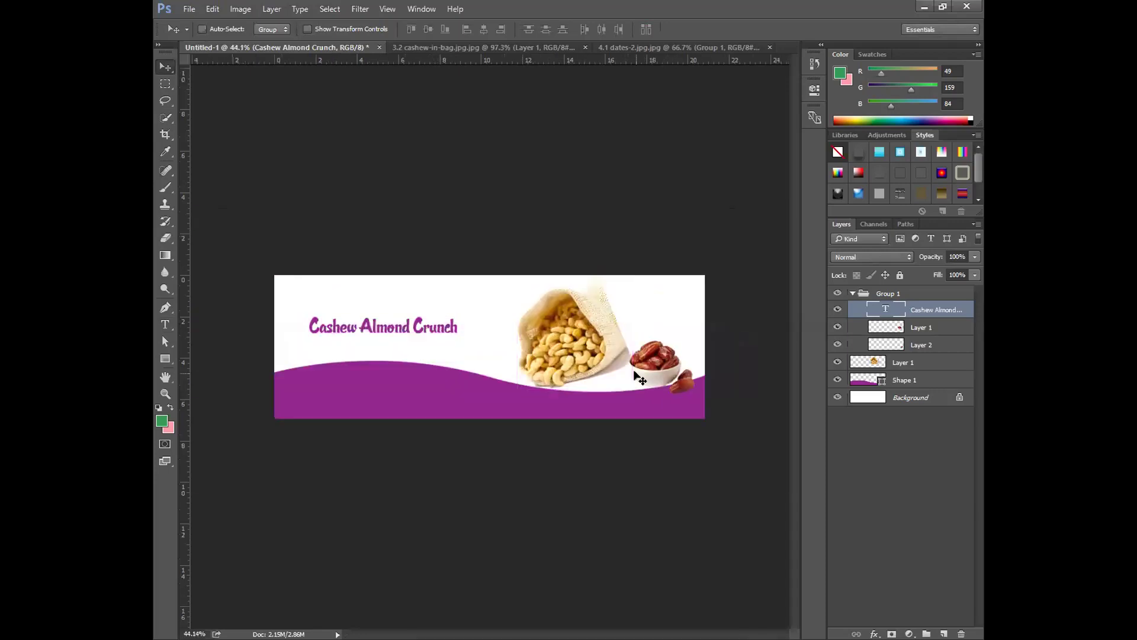
- Add the text "healt bar" as a new text layer just below the "Cashew Almond Crunch" heading
{"action": "key", "text": "alt"}
{"action": "left_click", "coordinate": [165, 324]}
{"action": "left_click", "coordinate": [480, 338]}
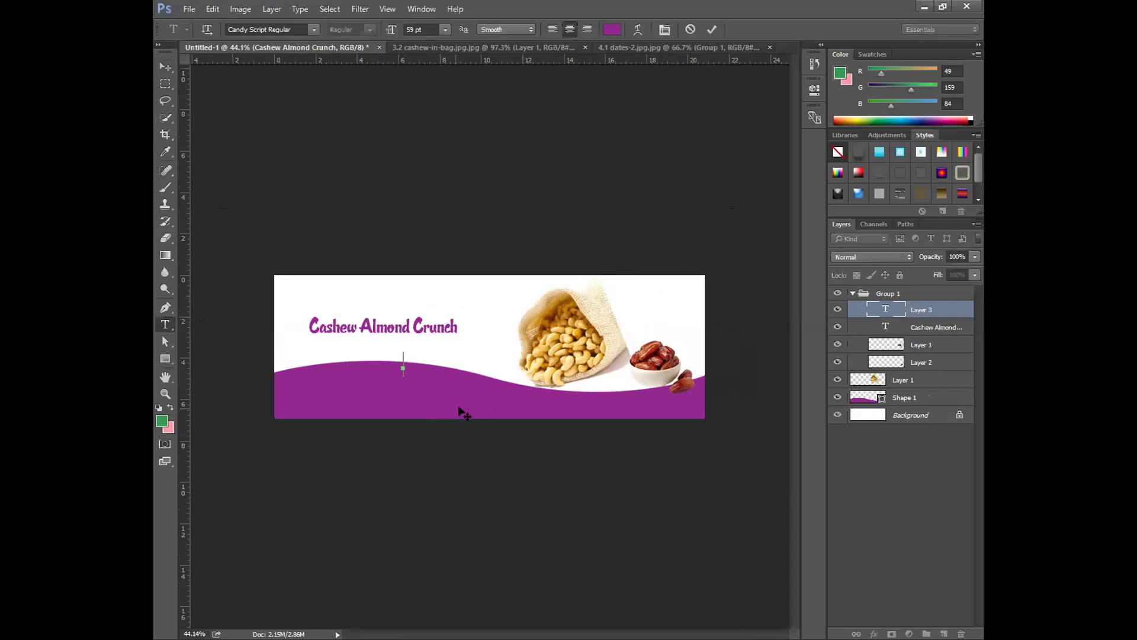
{"action": "type", "text": "healt bar"}
{"action": "left_click_drag", "start_coordinate": [482, 424], "coordinate": [507, 406]}
- Change the font of the "healt bar" text to Montserrat Light and commit it
{"action": "key", "text": "ctrl+a"}
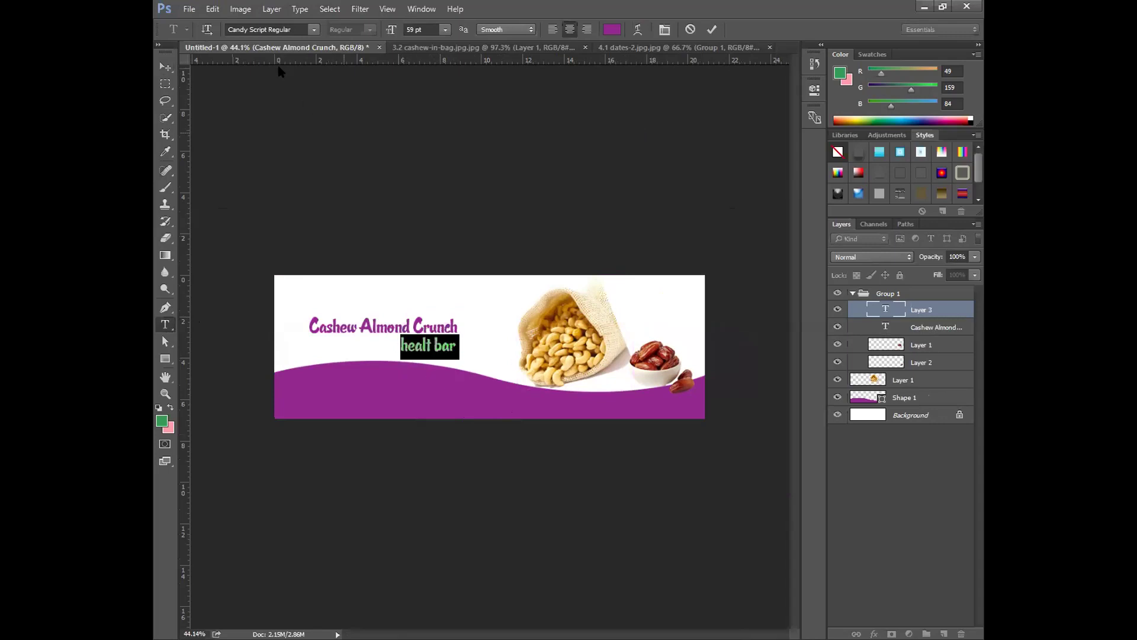
{"action": "left_click", "coordinate": [291, 29]}
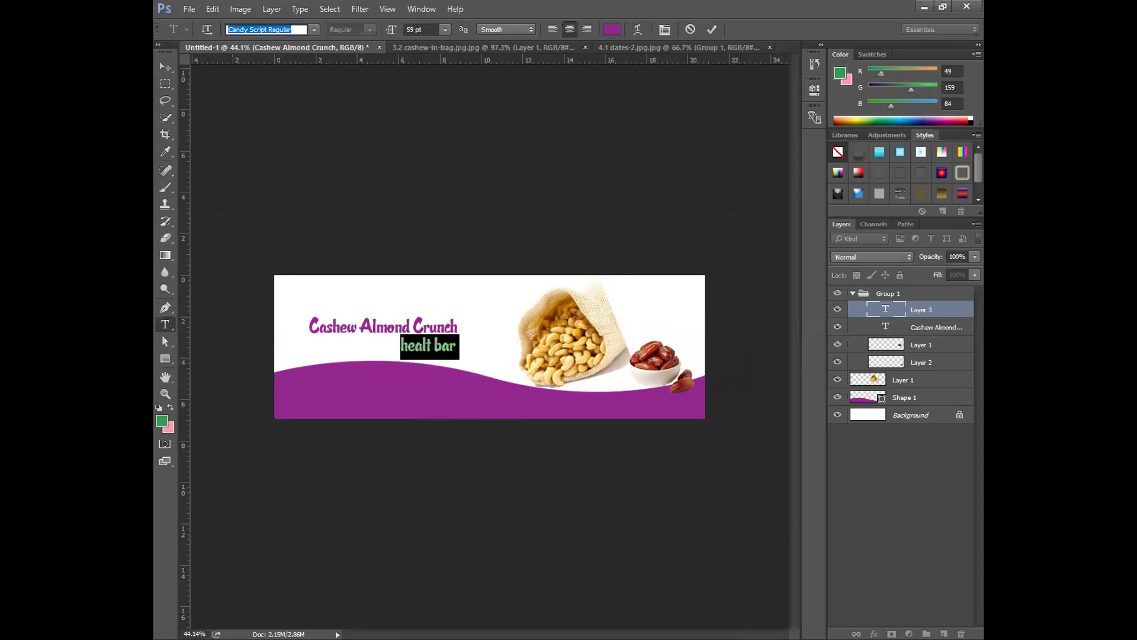
{"action": "type", "text": "mos"}
{"action": "key", "text": "BackSpace"}
{"action": "type", "text": "nt"}
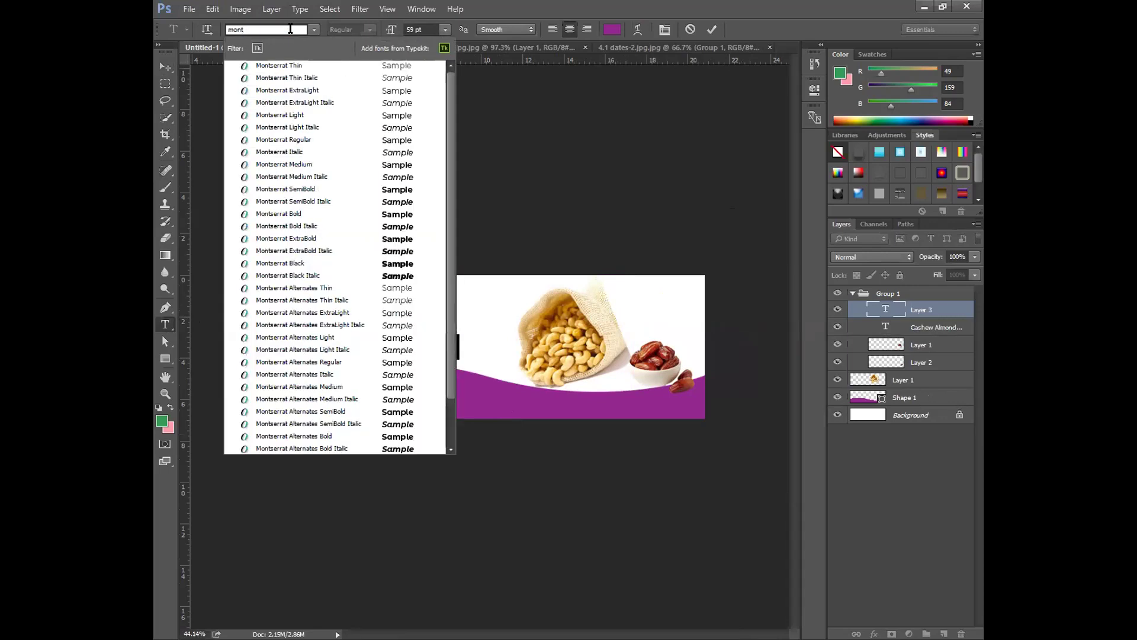
{"action": "left_click", "coordinate": [302, 115]}
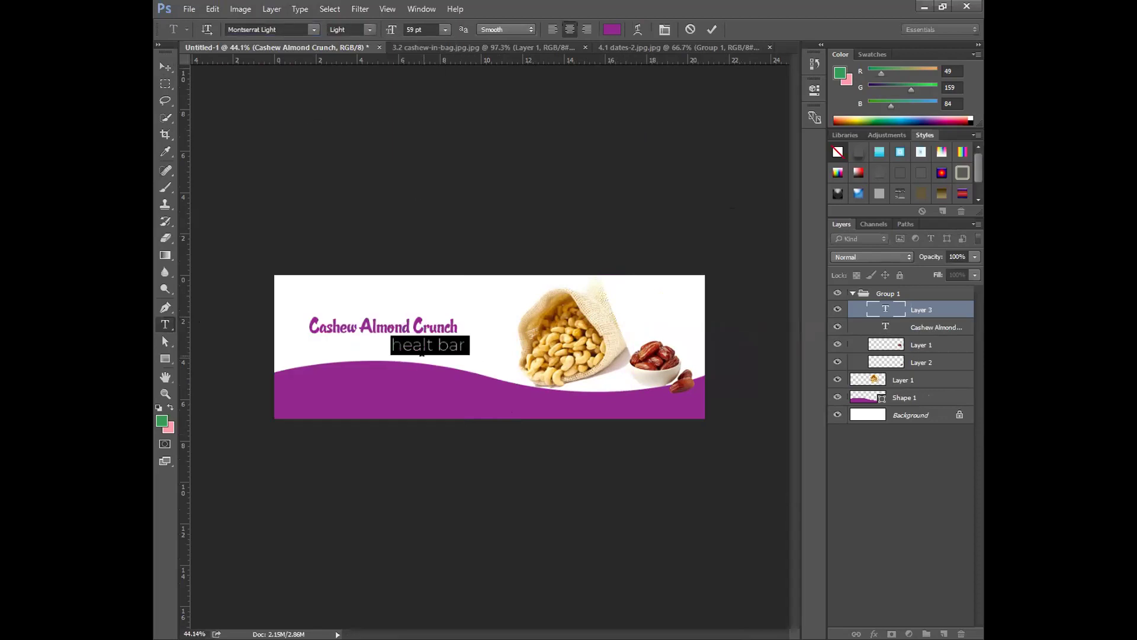
{"action": "left_click", "coordinate": [711, 29]}
- Place a vertical guide at the heading's end to check the alignment of "healt bar" with it, and hide the guide
{"action": "left_click", "coordinate": [166, 69]}
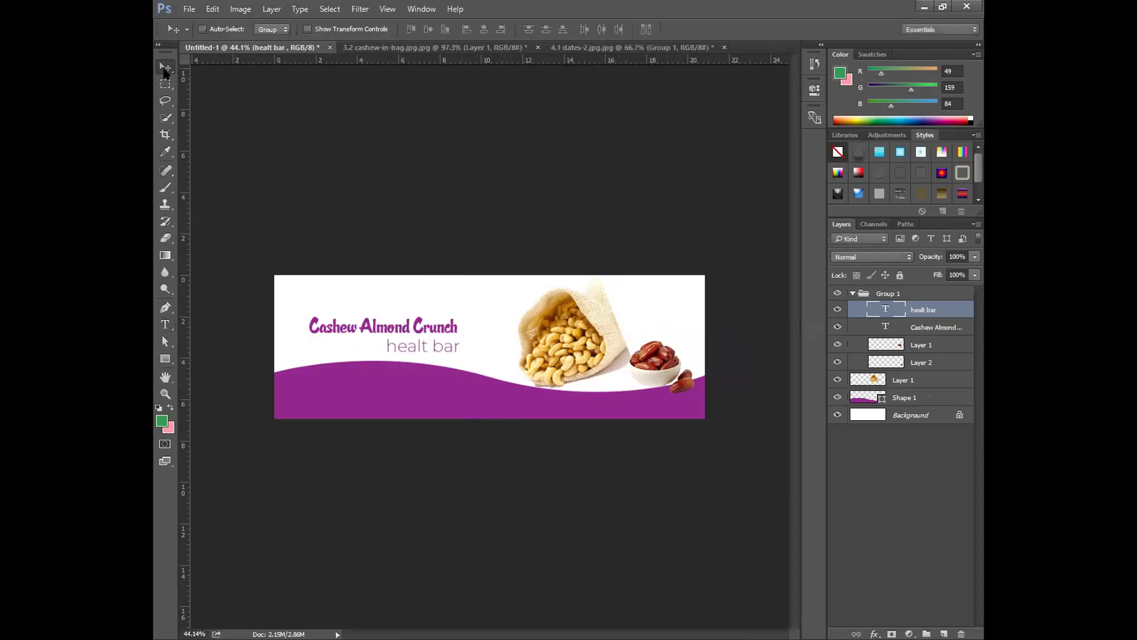
{"action": "left_click_drag", "start_coordinate": [185, 292], "coordinate": [456, 325]}
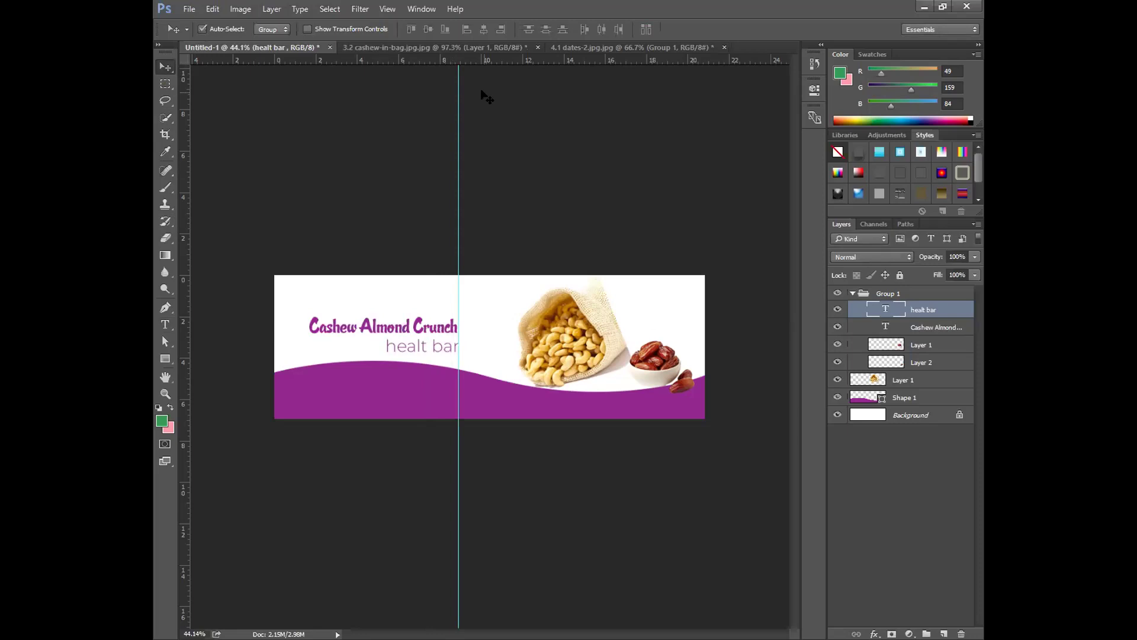
{"action": "key", "text": "ctrl+semicolon"}
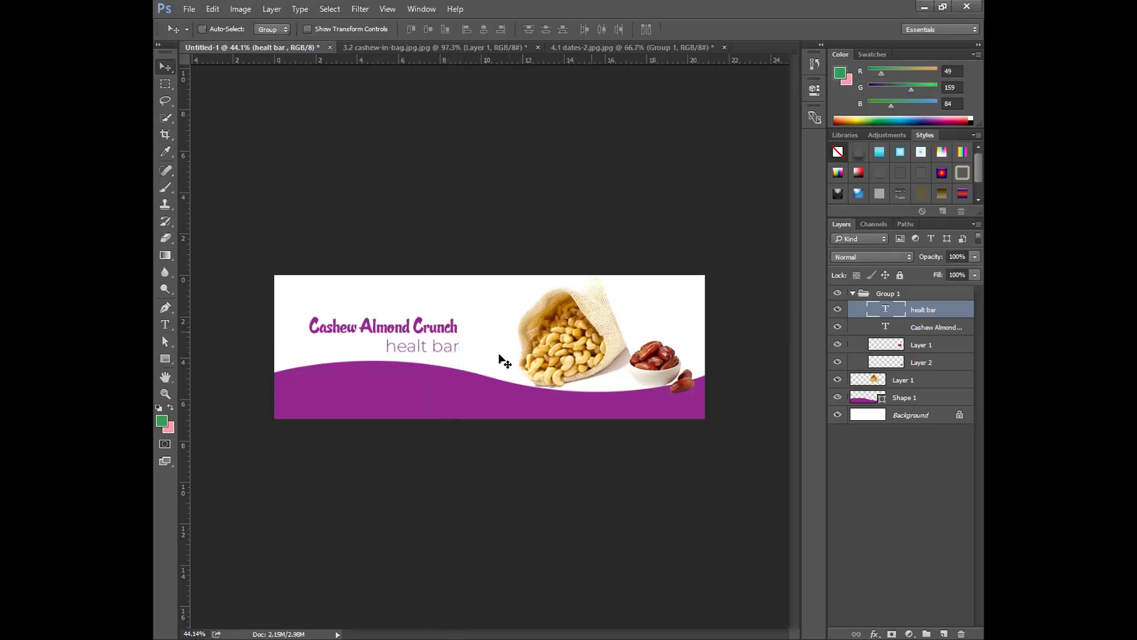
- Recolor the Shape 1 wave to the bluer purple 722792
{"action": "left_click", "coordinate": [883, 398]}
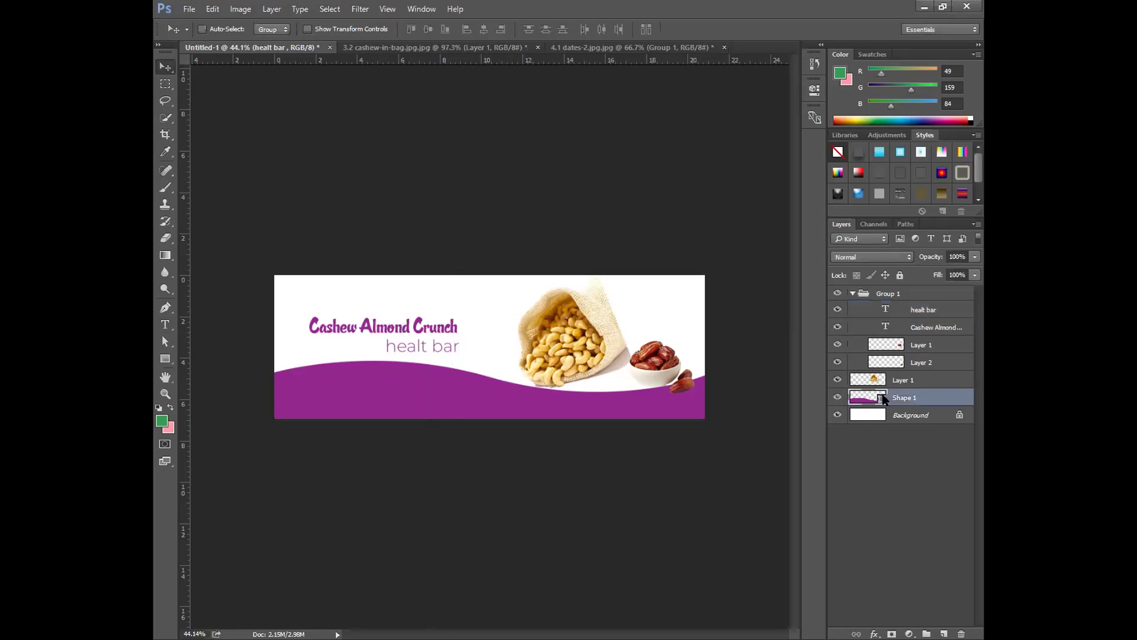
{"action": "left_click", "coordinate": [783, 234]}
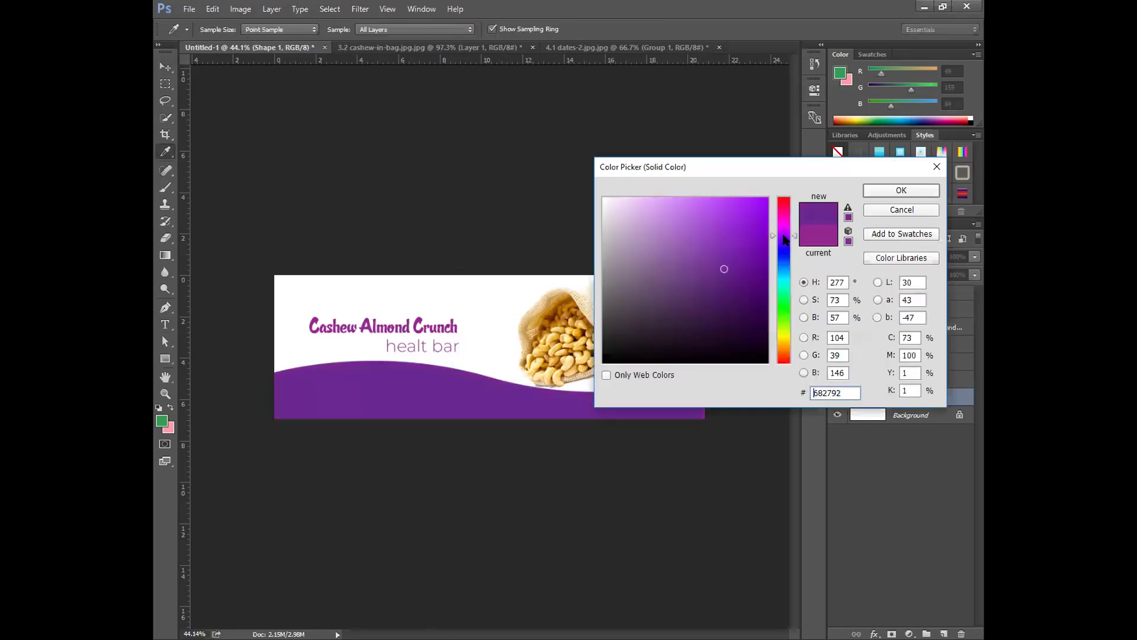
{"action": "left_click", "coordinate": [887, 191]}
- Recolor the "Cashew Almond Crunch" heading to 722792 by sampling the wave, and commit the text
{"action": "left_click", "coordinate": [877, 313]}
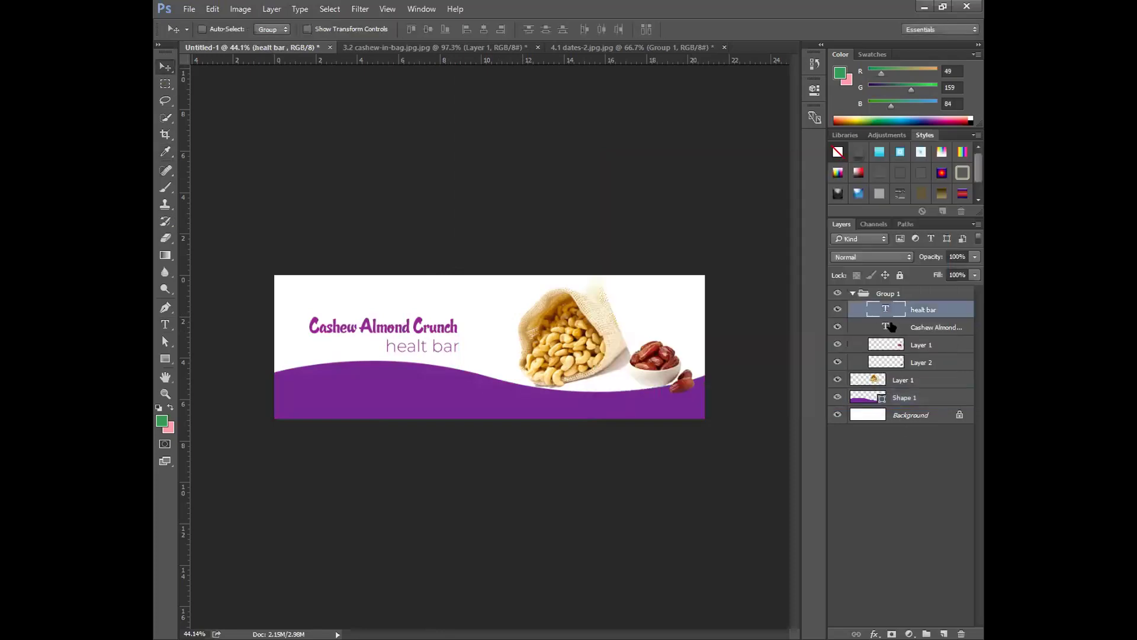
{"action": "double_click", "coordinate": [884, 326]}
{"action": "left_click", "coordinate": [612, 29]}
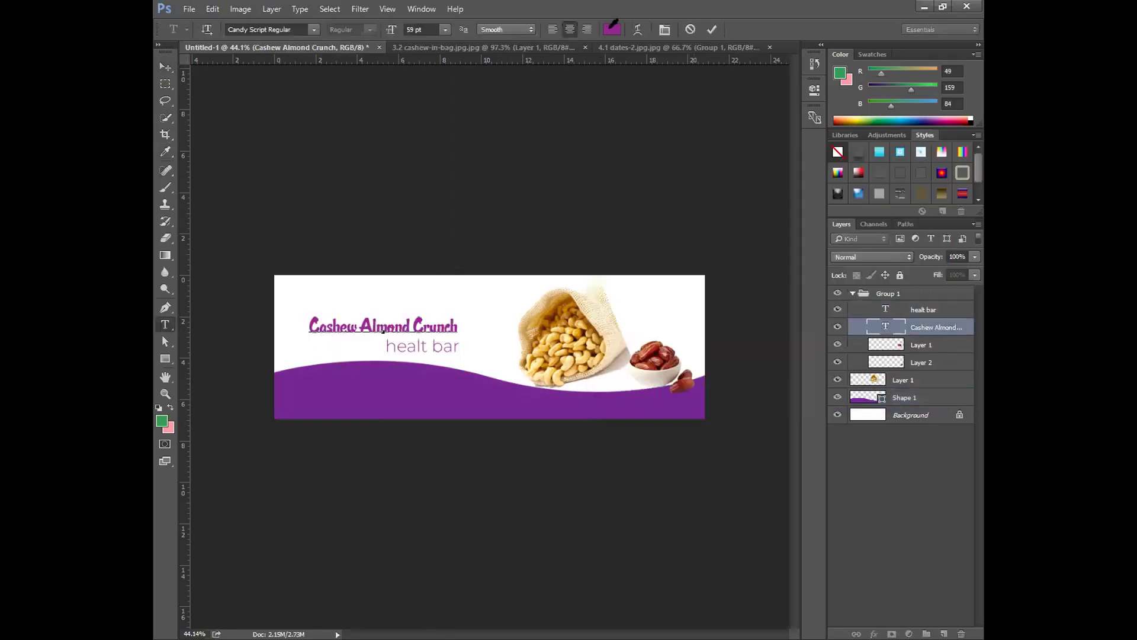
{"action": "left_click", "coordinate": [376, 393]}
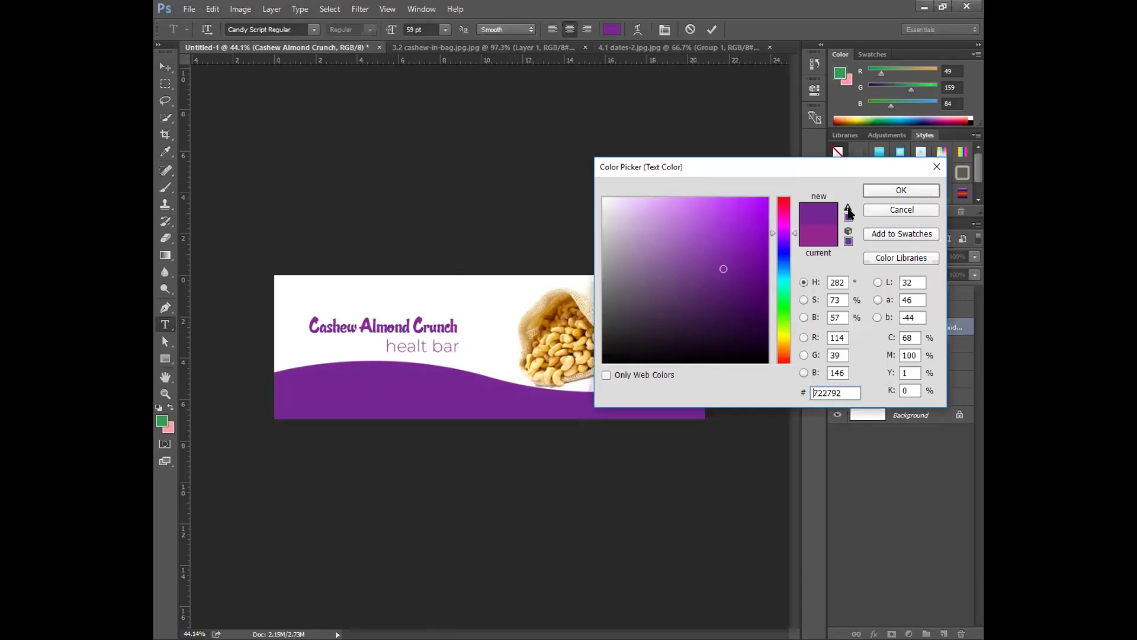
{"action": "left_click", "coordinate": [899, 191]}
{"action": "key", "text": "ctrl+Return"}
{"action": "key", "text": "v"}
- Recolor the "healt bar" text to the wave's purple 722792 and commit it
{"action": "double_click", "coordinate": [883, 309]}
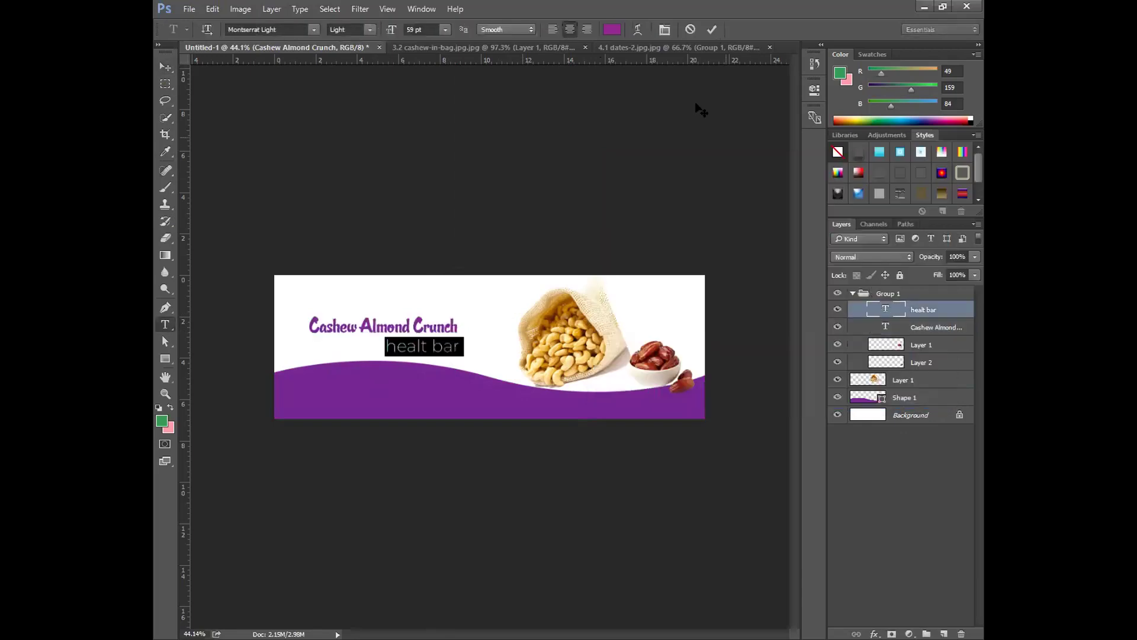
{"action": "left_click", "coordinate": [612, 29]}
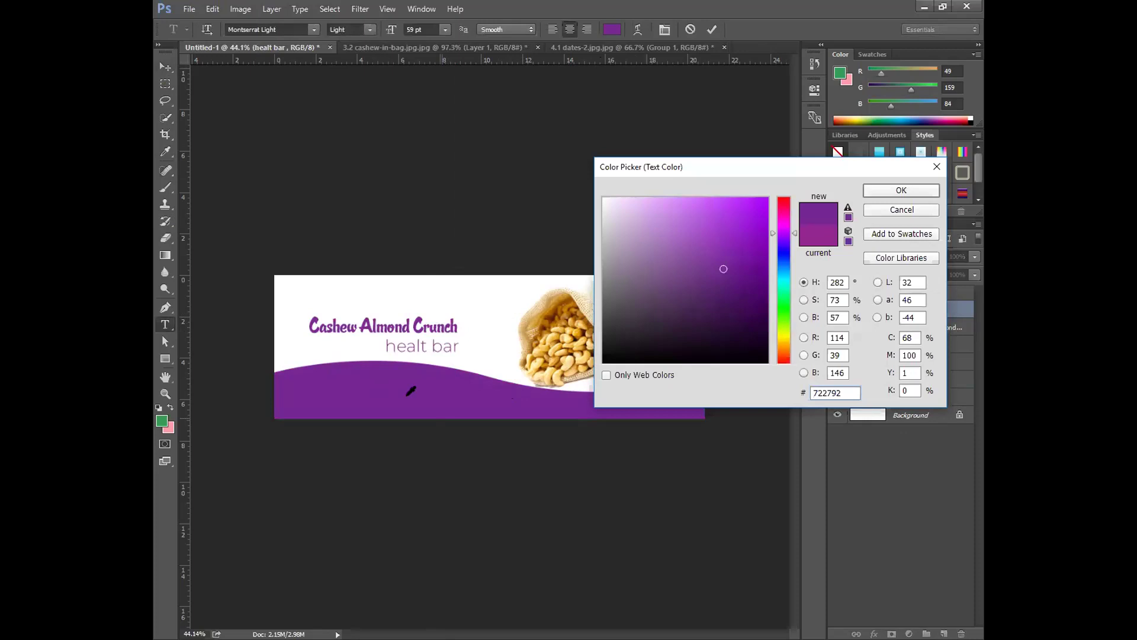
{"action": "key", "text": "Return"}
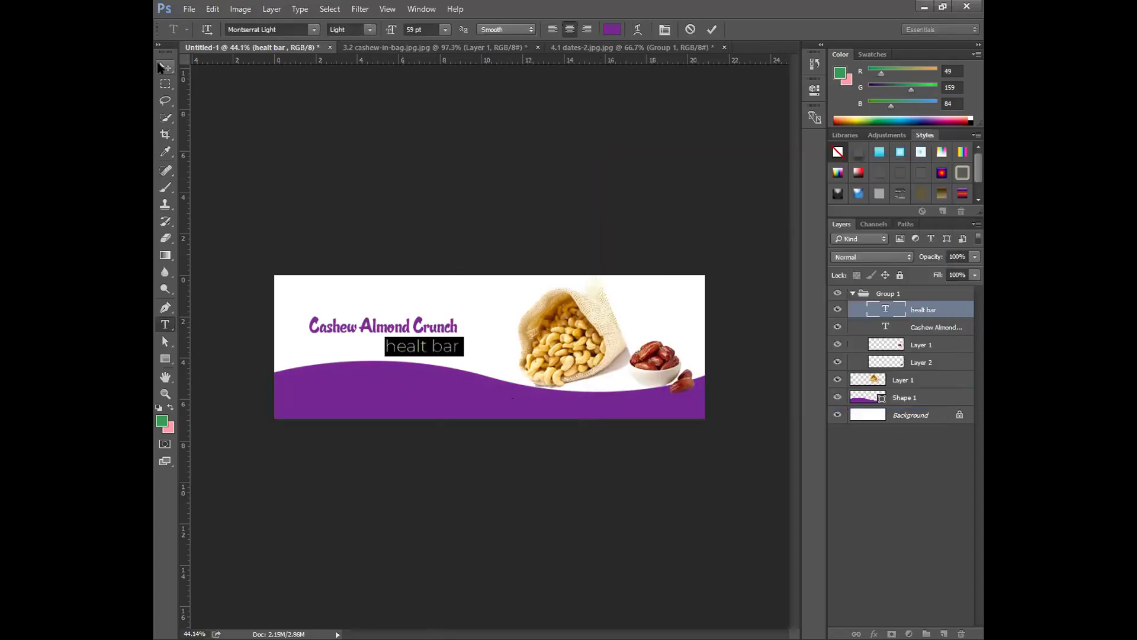
{"action": "key", "text": "ctrl+Return"}
{"action": "key", "text": "v"}
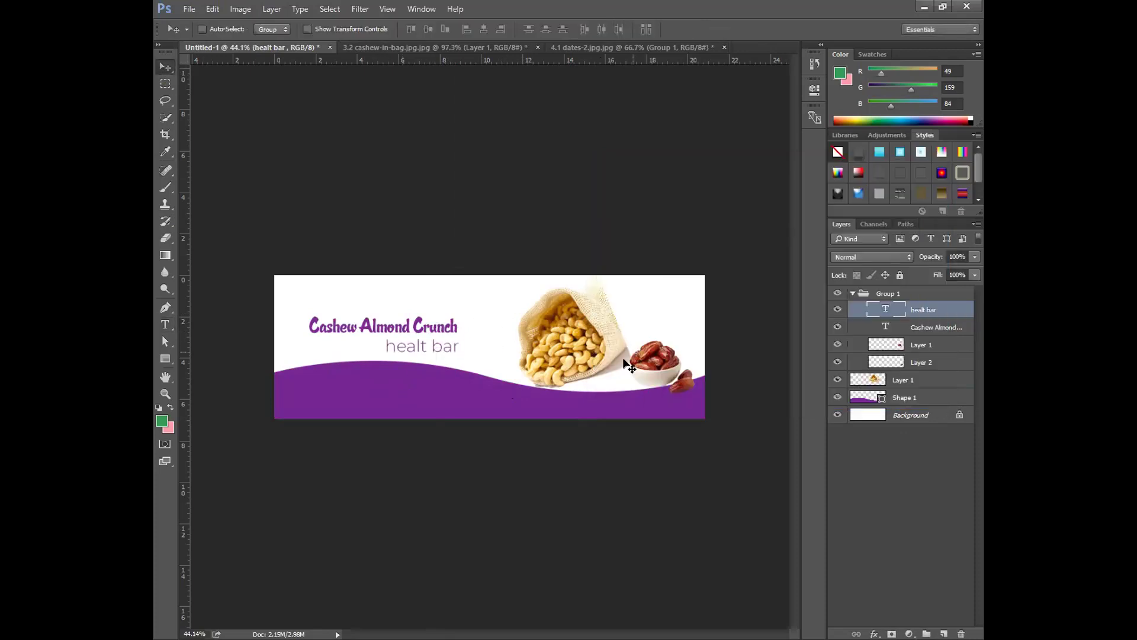
- Move both text layers out of Group 1 to the top of the layer stack, and nudge the two texts slightly up and left
{"action": "scroll", "coordinate": [547, 389], "scroll_direction": "up", "scroll_amount": 1}
{"action": "scroll", "coordinate": [611, 423], "scroll_direction": "down", "scroll_amount": 2}
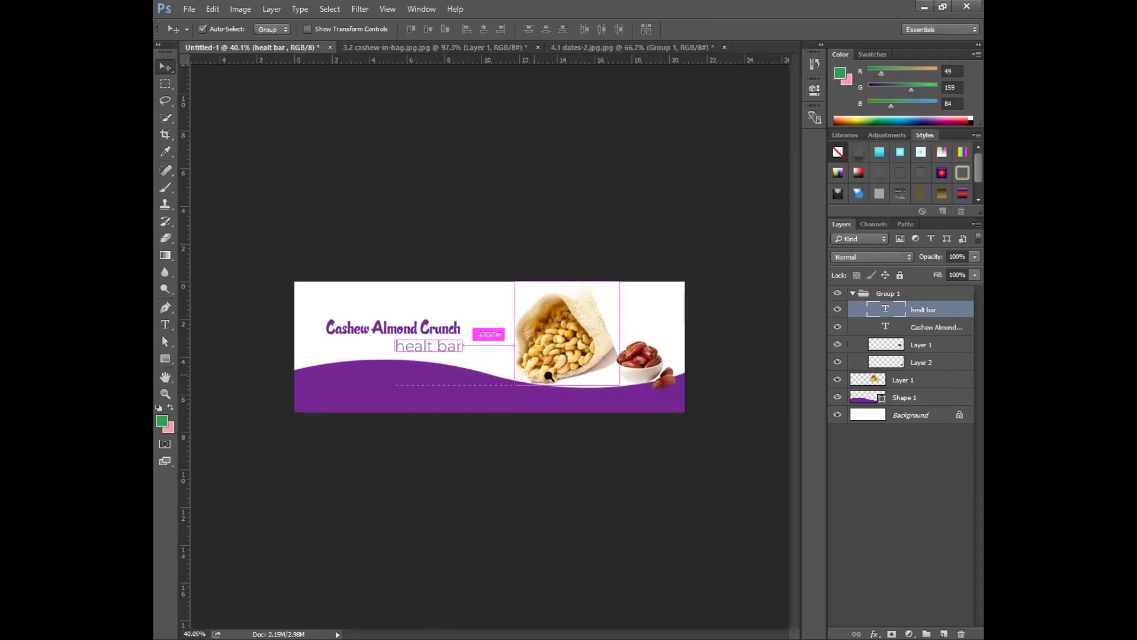
{"action": "scroll", "coordinate": [551, 379], "scroll_direction": "up", "scroll_amount": 1}
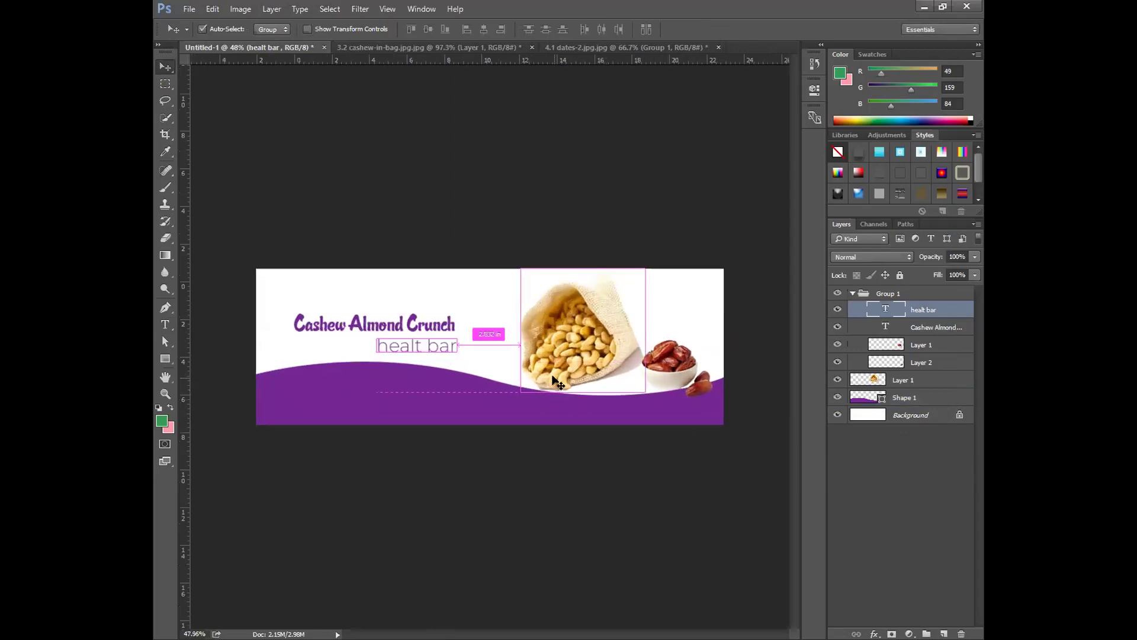
{"action": "left_click", "coordinate": [924, 330], "text": "shift"}
{"action": "left_click_drag", "start_coordinate": [923, 318], "coordinate": [911, 300]}
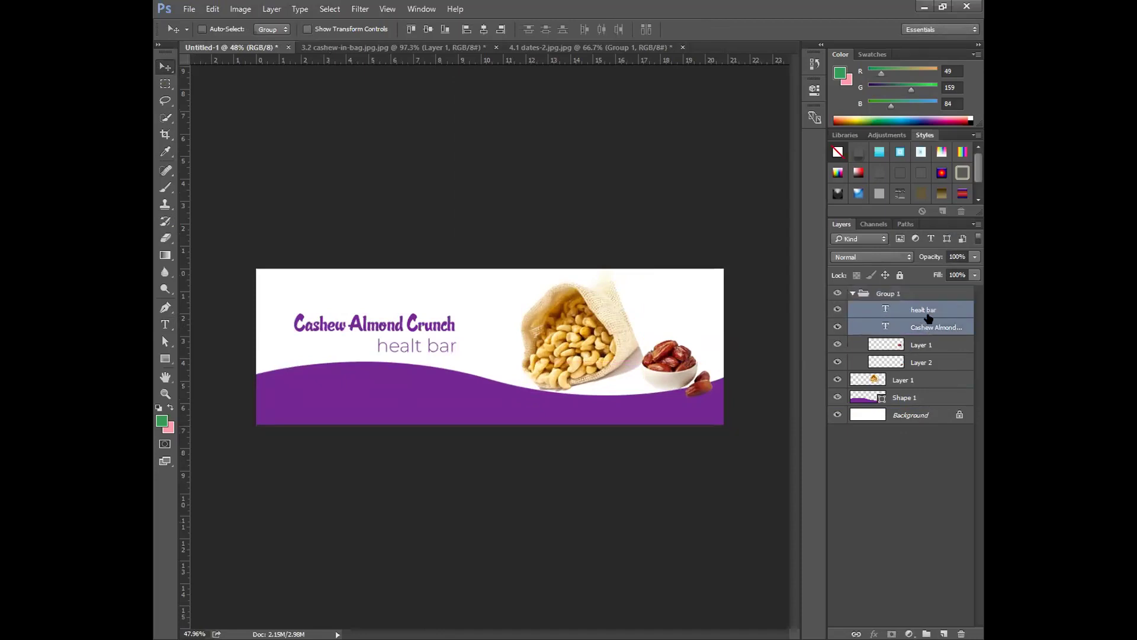
{"action": "left_click_drag", "start_coordinate": [919, 290], "coordinate": [918, 288]}
{"action": "left_click", "coordinate": [852, 328]}
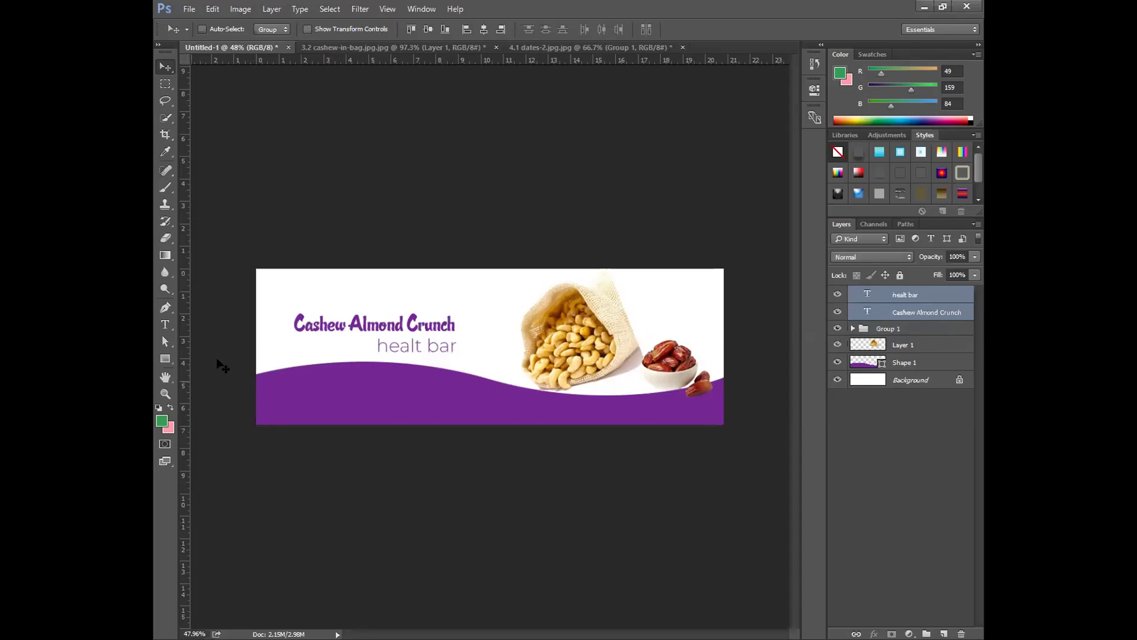
{"action": "mouse_move", "coordinate": [393, 333]}
{"action": "left_mouse_down"}
{"action": "mouse_move", "coordinate": [393, 324]}
{"action": "mouse_move", "coordinate": [392, 334]}
{"action": "left_mouse_up"}
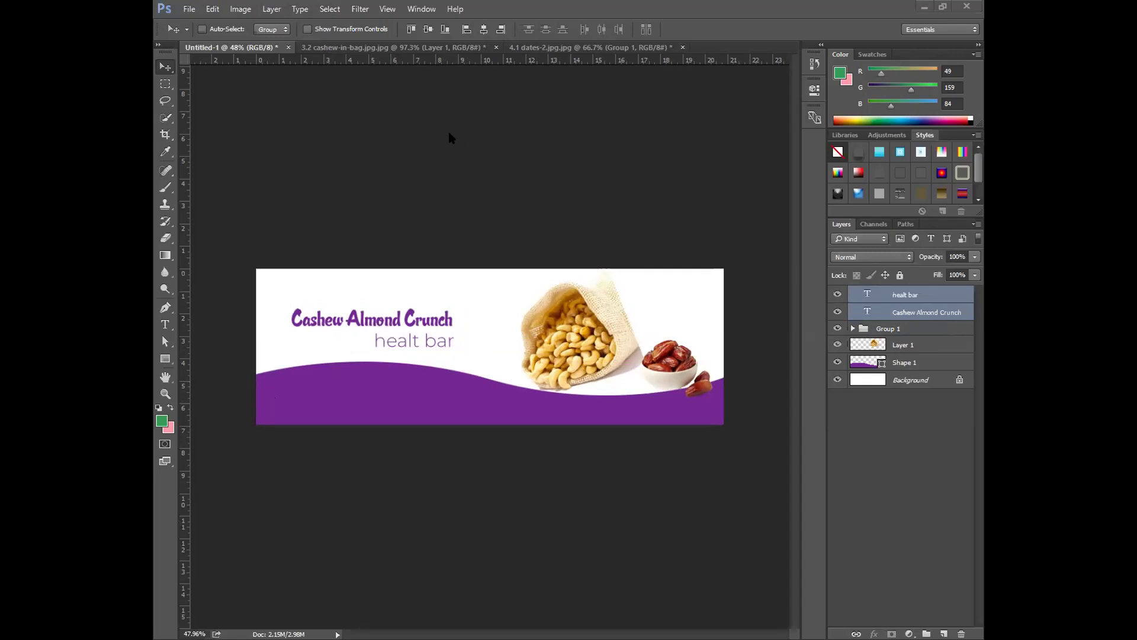
- Add the text "flax seed & dates" in white on the purple wave below "healt bar"
{"action": "left_click", "coordinate": [165, 324]}
{"action": "left_click", "coordinate": [386, 370]}
{"action": "left_click_drag", "start_coordinate": [427, 448], "coordinate": [415, 477]}
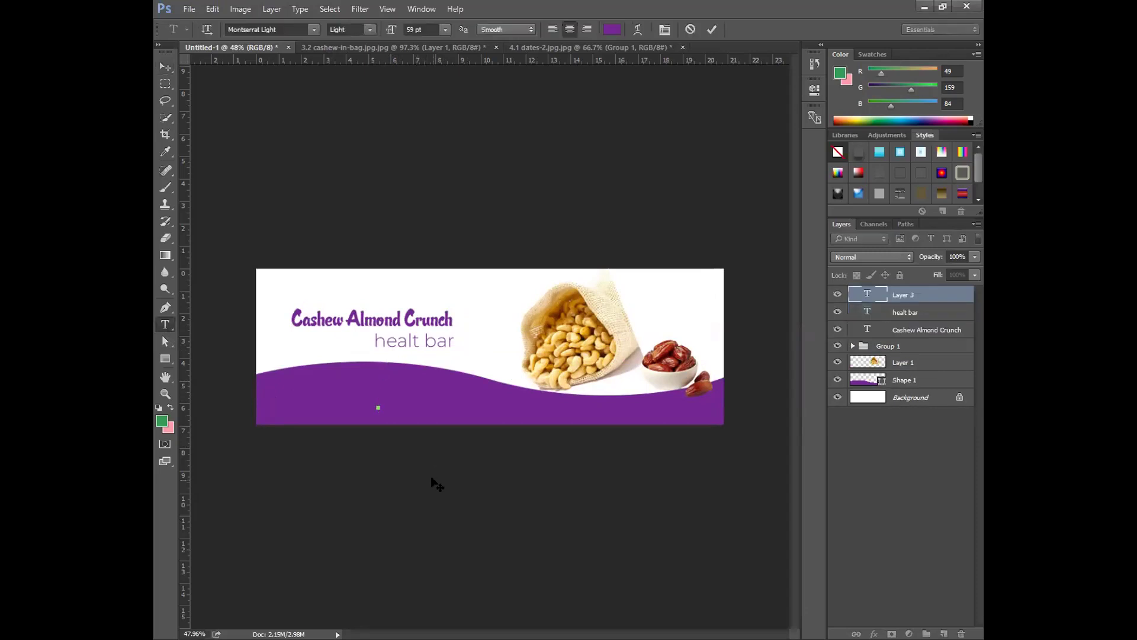
{"action": "left_click", "coordinate": [612, 29]}
{"action": "left_click", "coordinate": [495, 307]}
{"action": "left_click", "coordinate": [901, 190]}
{"action": "type", "text": "flax seed & dates"}
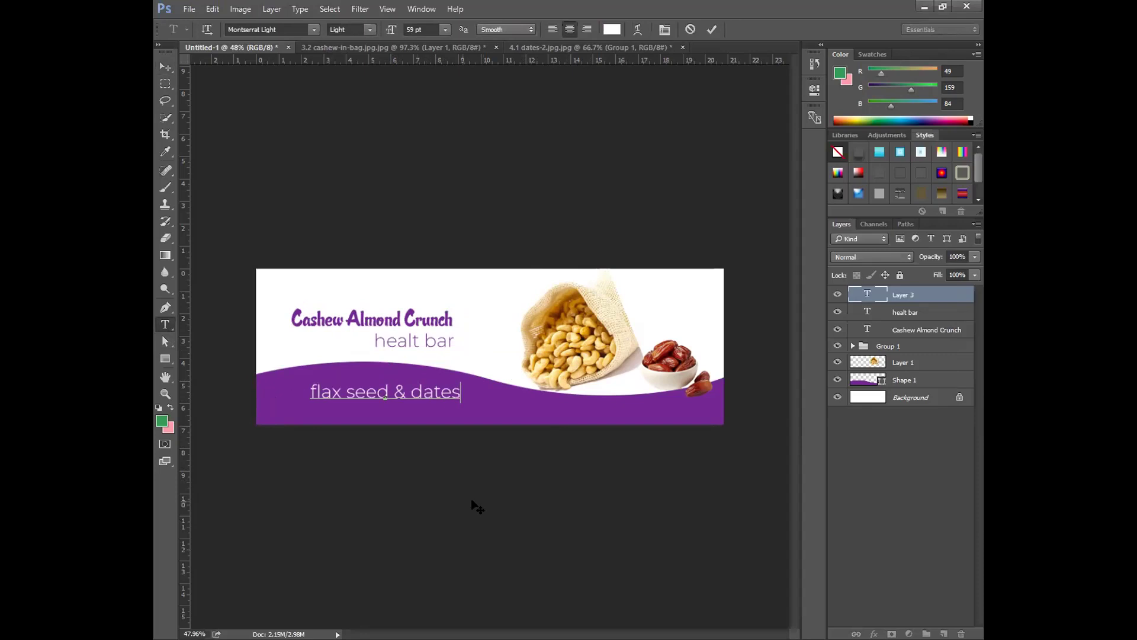
- Commit the "flax seed & dates" text and position it on the wave so its end lines up with "healt bar"
{"action": "mouse_move", "coordinate": [472, 502]}
{"action": "left_mouse_down"}
{"action": "mouse_move", "coordinate": [489, 507]}
{"action": "mouse_move", "coordinate": [469, 505]}
{"action": "left_mouse_up"}
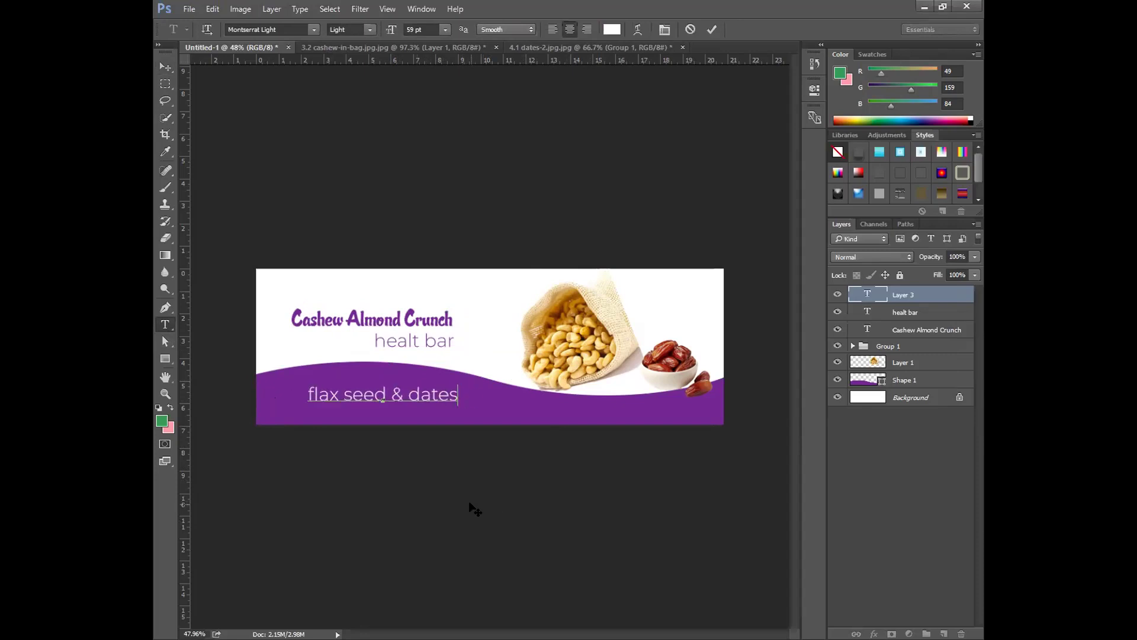
{"action": "left_click", "coordinate": [711, 29]}
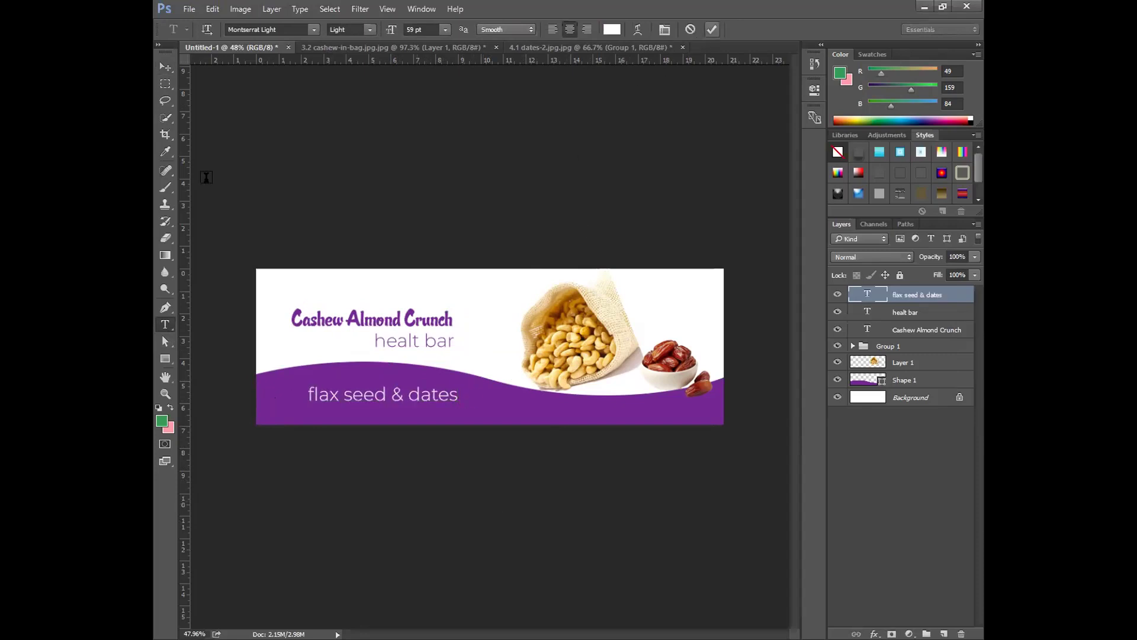
{"action": "left_click", "coordinate": [161, 68]}
{"action": "mouse_move", "coordinate": [436, 397]}
{"action": "left_mouse_down"}
{"action": "mouse_move", "coordinate": [680, 416]}
{"action": "mouse_move", "coordinate": [513, 414]}
{"action": "mouse_move", "coordinate": [406, 395]}
{"action": "mouse_move", "coordinate": [446, 408]}
{"action": "left_mouse_up"}
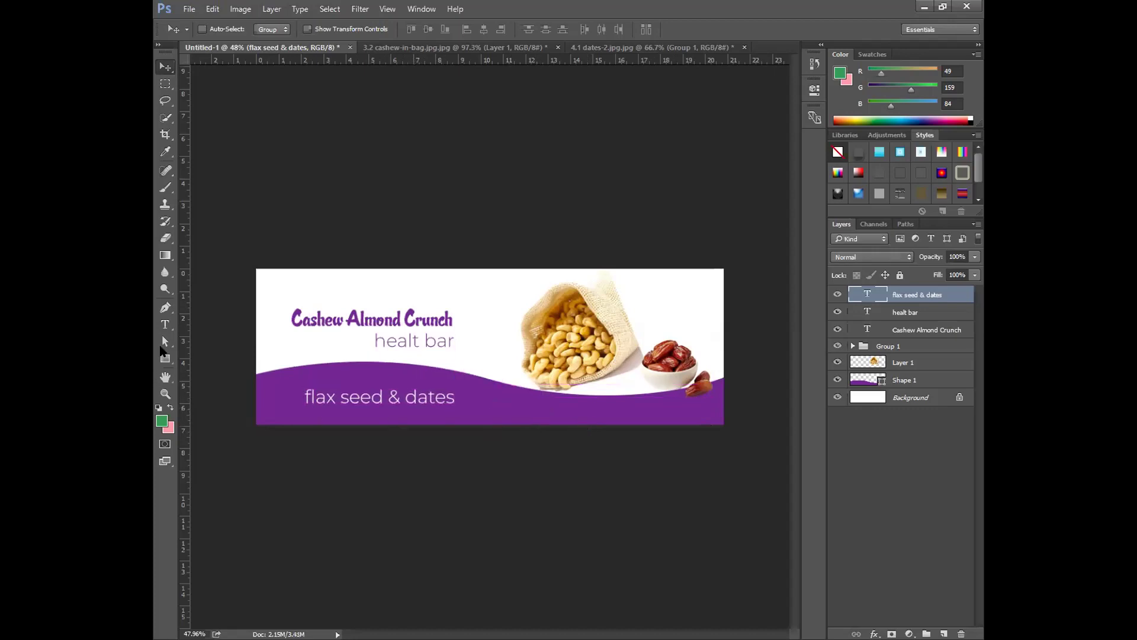
- Change the font of the "flax seed & dates" text to Candy Script Regular
{"action": "left_click", "coordinate": [165, 324]}
{"action": "left_click", "coordinate": [325, 395]}
{"action": "key", "text": "ctrl+a"}
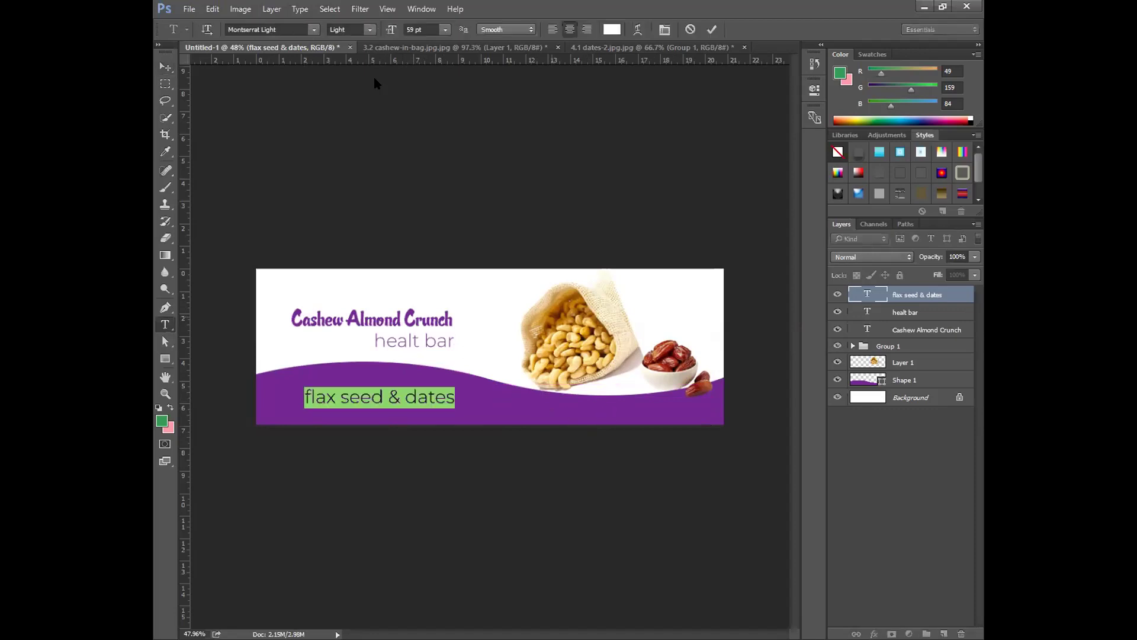
{"action": "left_click", "coordinate": [294, 30]}
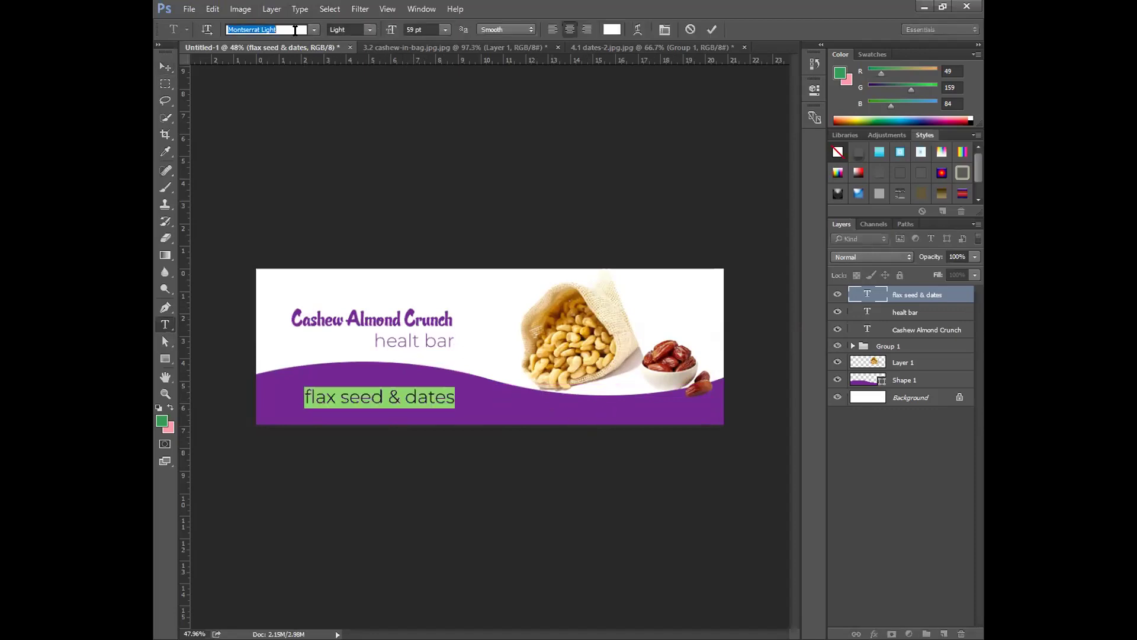
{"action": "type", "text": "cand"}
{"action": "left_click", "coordinate": [330, 114]}
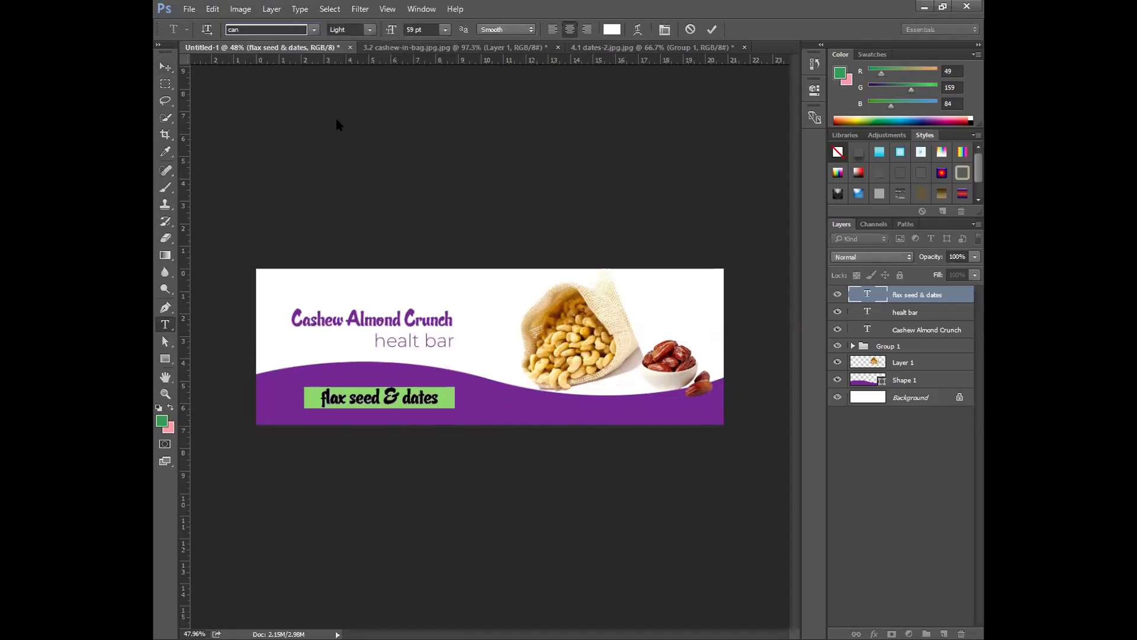
- Enlarge "flax seed & dates" to 68 pt, commit it, and shift it so its end lines up with the heading's
{"action": "left_click", "coordinate": [436, 31]}
{"action": "key", "text": "Up"}
{"action": "key", "text": "Up"}
{"action": "key", "text": "Up"}
{"action": "key", "text": "Up"}
{"action": "key", "text": "Up"}
{"action": "key", "text": "Up"}
{"action": "key", "text": "Up"}
{"action": "key", "text": "Up"}
{"action": "key", "text": "Up"}
{"action": "left_click", "coordinate": [711, 29]}
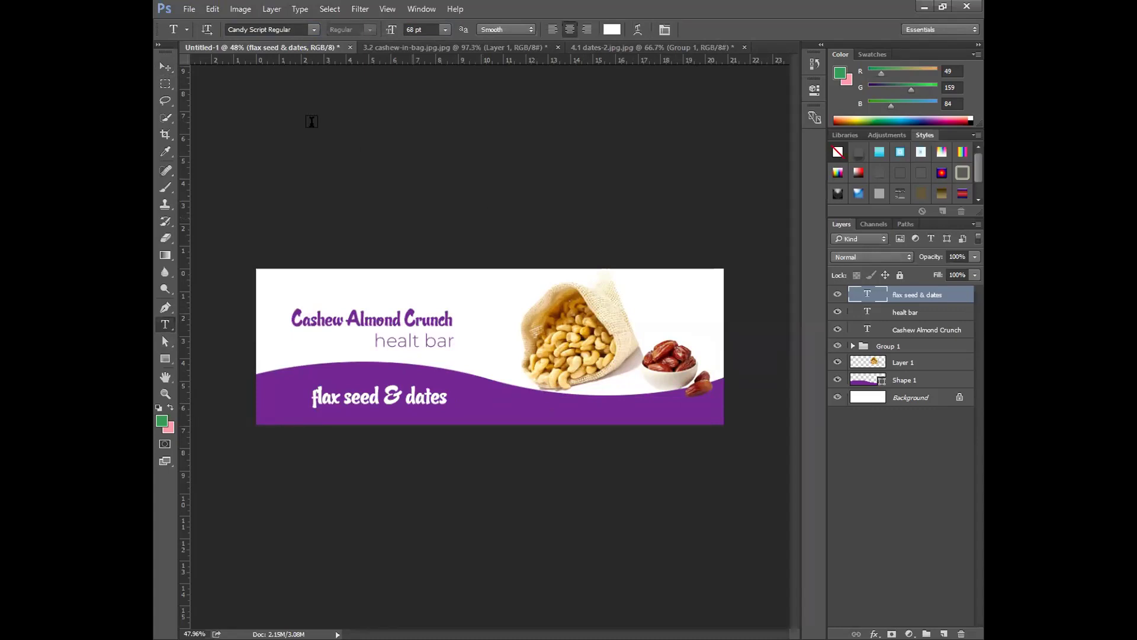
{"action": "left_click", "coordinate": [165, 66]}
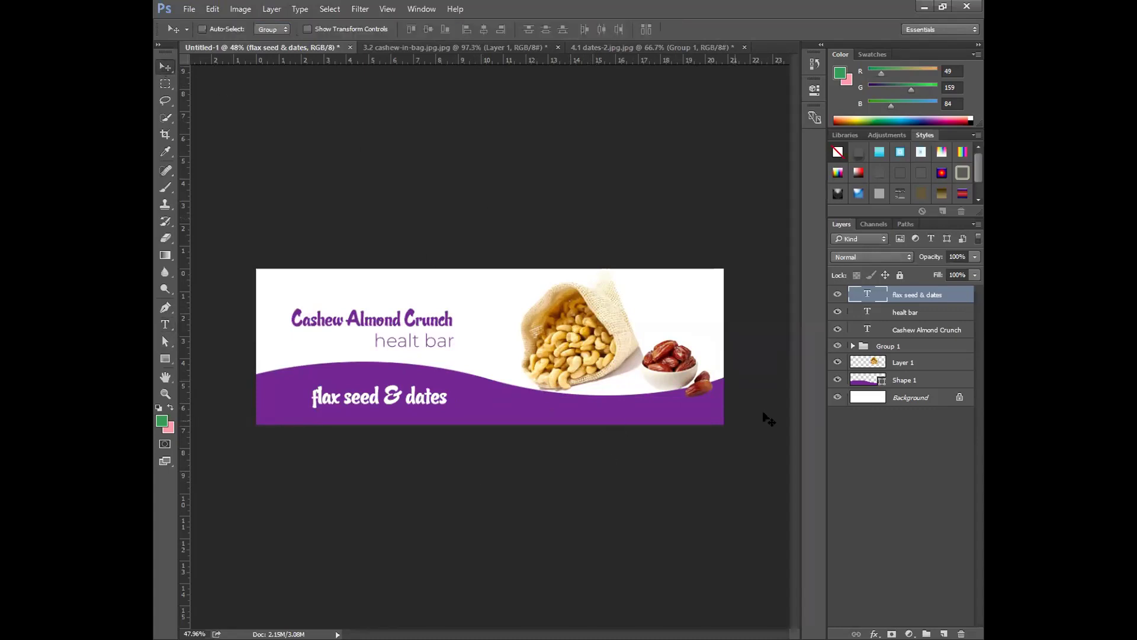
{"action": "left_click_drag", "start_coordinate": [402, 401], "coordinate": [407, 400]}
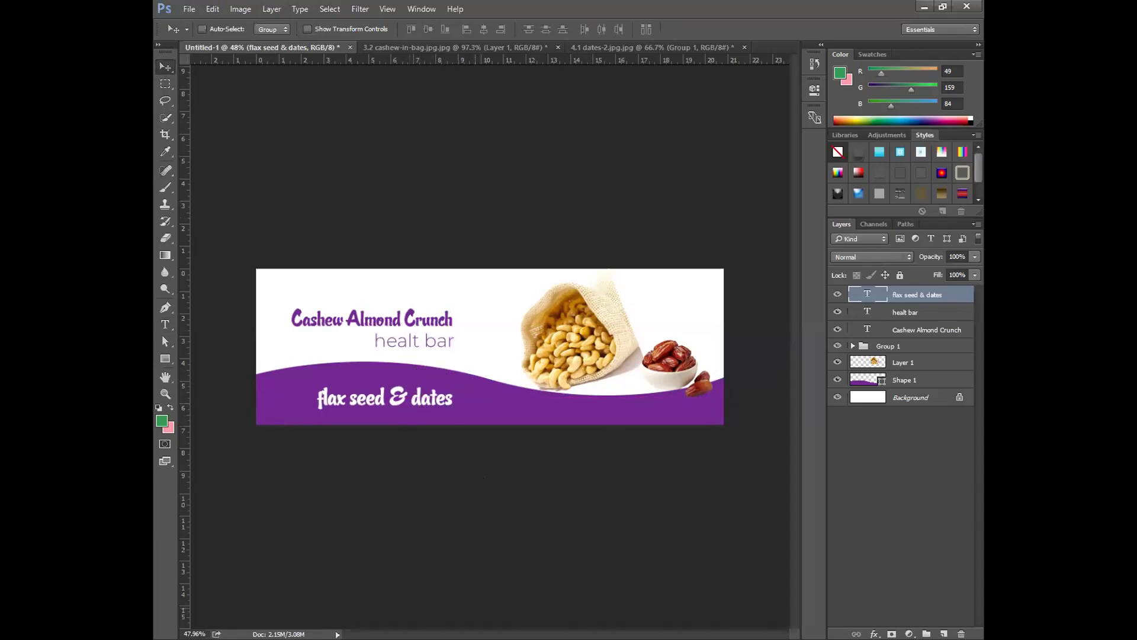
- Add the text "with added" just above "flax seed & dates" on the wave and set its font to Montserrat Regular
{"action": "left_click", "coordinate": [165, 325]}
{"action": "left_click", "coordinate": [386, 382]}
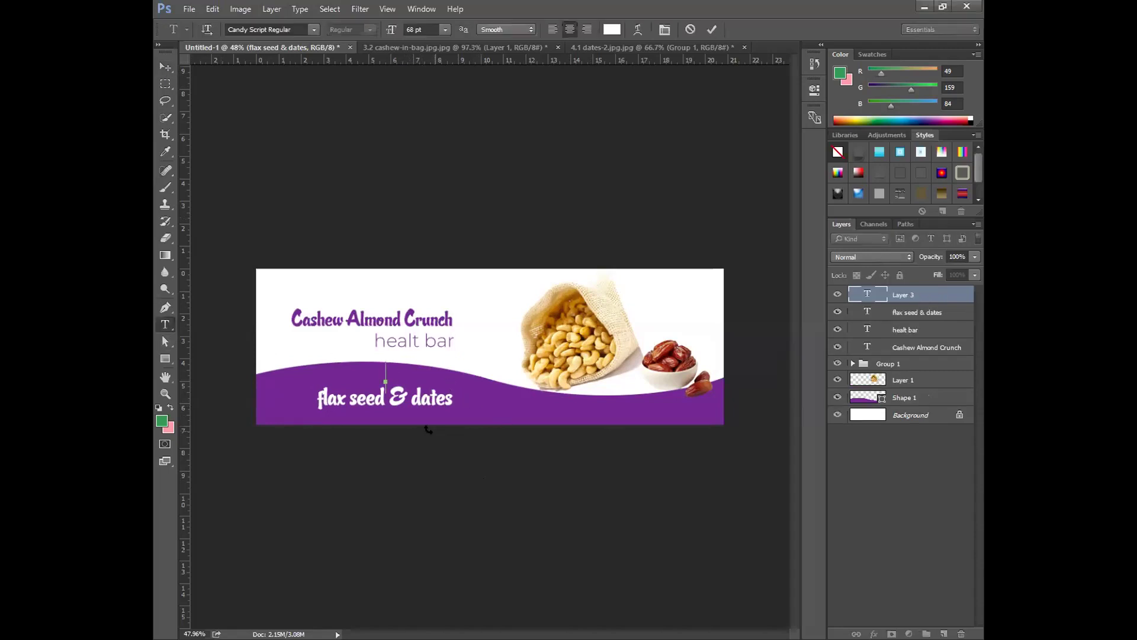
{"action": "type", "text": "with added"}
{"action": "key", "text": "ctrl+a"}
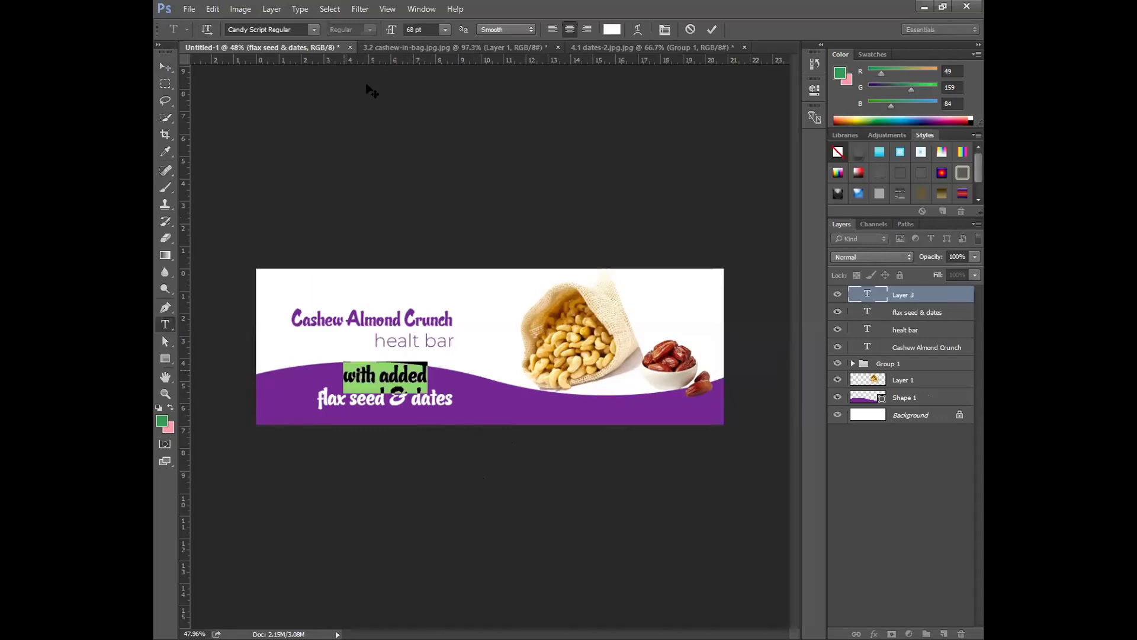
{"action": "left_click", "coordinate": [314, 31]}
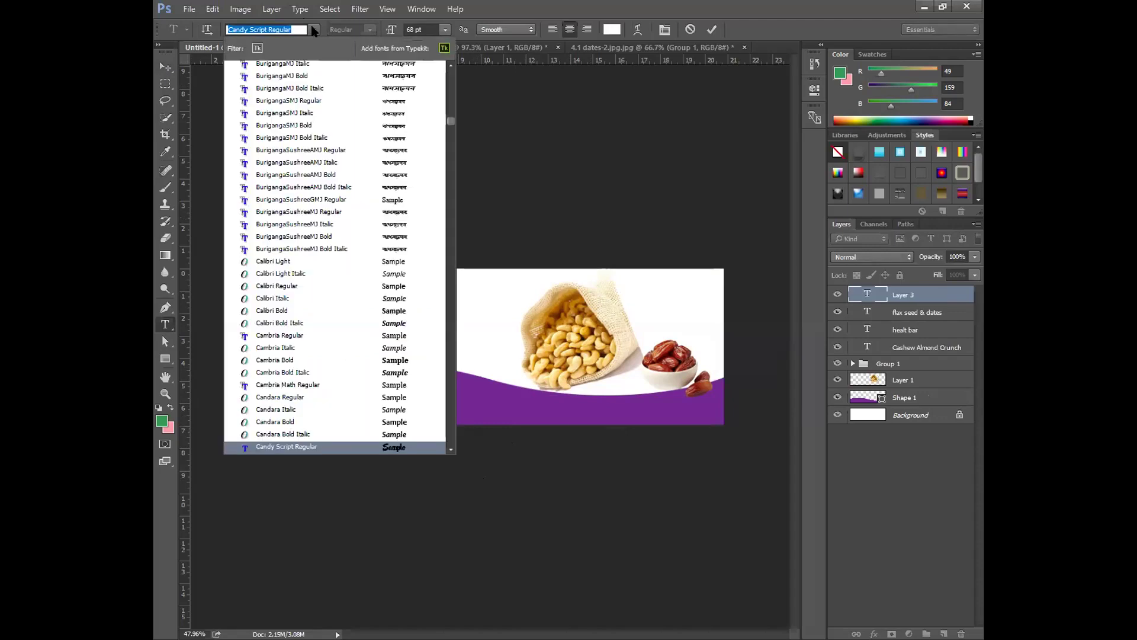
{"action": "type", "text": "mont"}
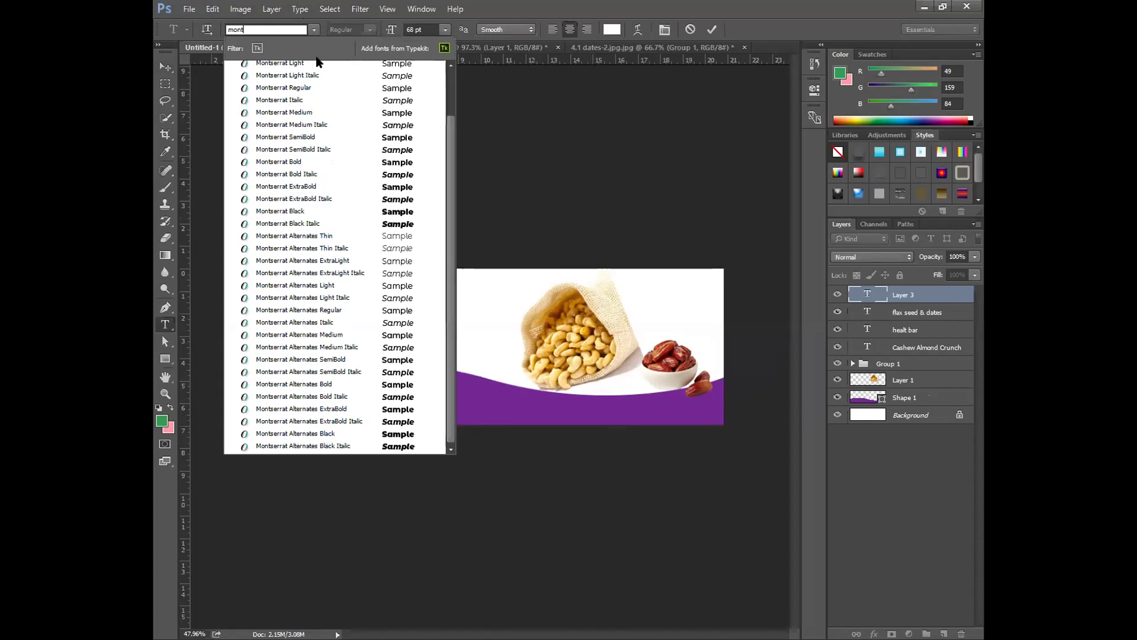
{"action": "left_click", "coordinate": [334, 90]}
{"action": "left_click", "coordinate": [418, 382]}
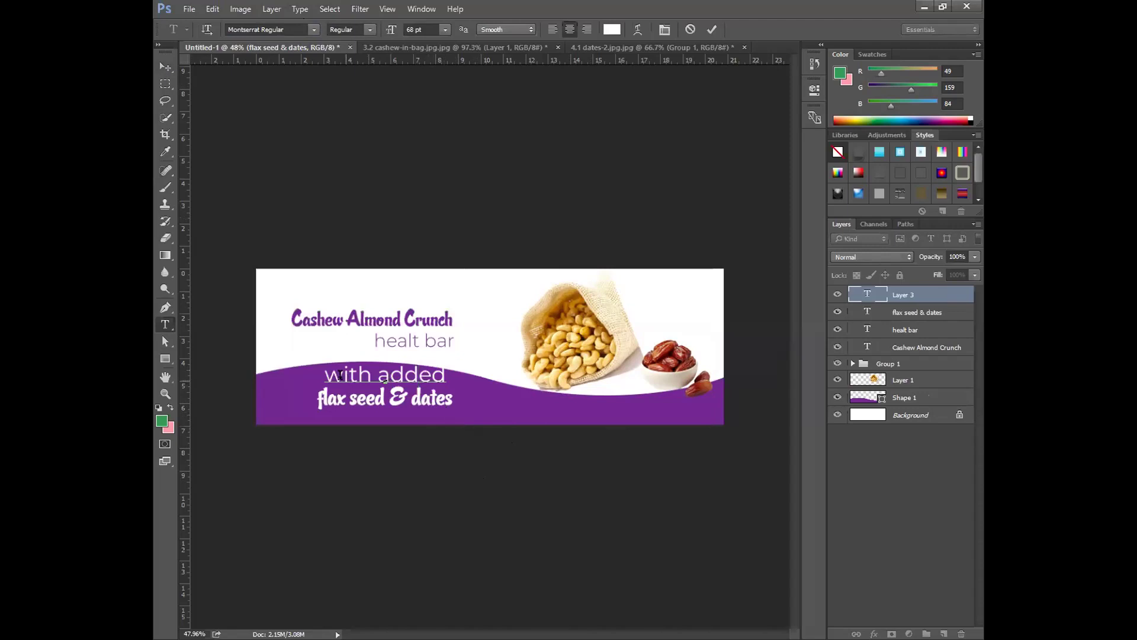
- Reduce "with added" to 47 pt, shift it toward the end of "flax seed & dates", and commit the text
{"action": "key", "text": "ctrl+a"}
{"action": "left_click", "coordinate": [433, 30]}
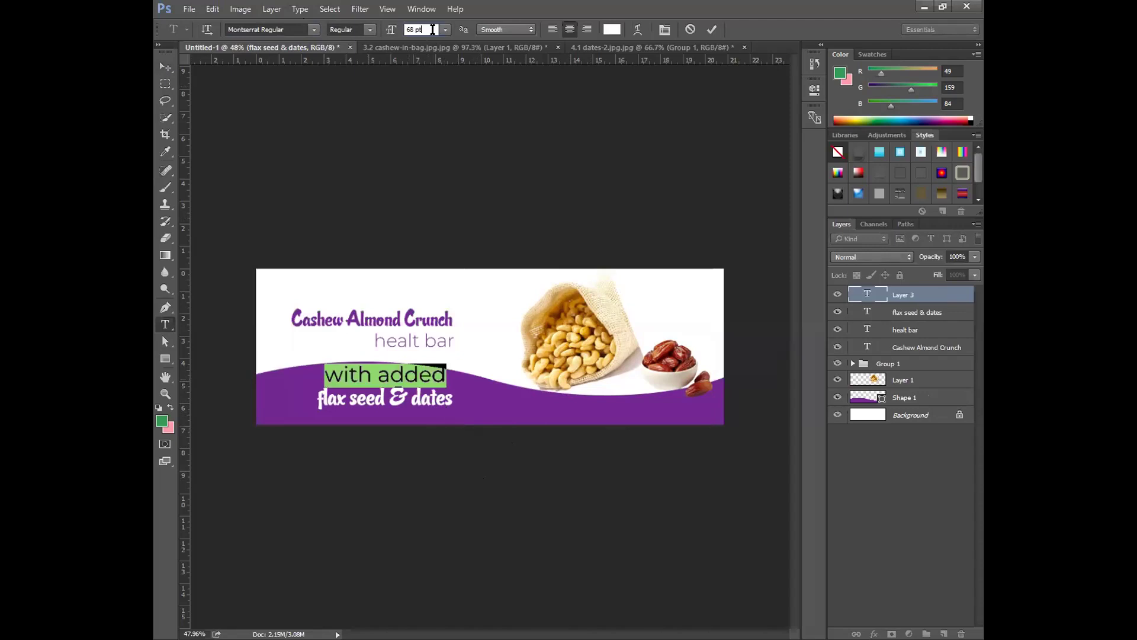
{"action": "key", "text": "Down"}
{"action": "key", "text": "Down"}
{"action": "key", "text": "Down"}
{"action": "key", "text": "Down"}
{"action": "key", "text": "Down"}
{"action": "key", "text": "Down"}
{"action": "key", "text": "Down"}
{"action": "key", "text": "Down"}
{"action": "key", "text": "Down"}
{"action": "key", "text": "Down"}
{"action": "key", "text": "Down"}
{"action": "key", "text": "Down"}
{"action": "key", "text": "Down"}
{"action": "key", "text": "Down"}
{"action": "key", "text": "Down"}
{"action": "key", "text": "Down"}
{"action": "key", "text": "Down"}
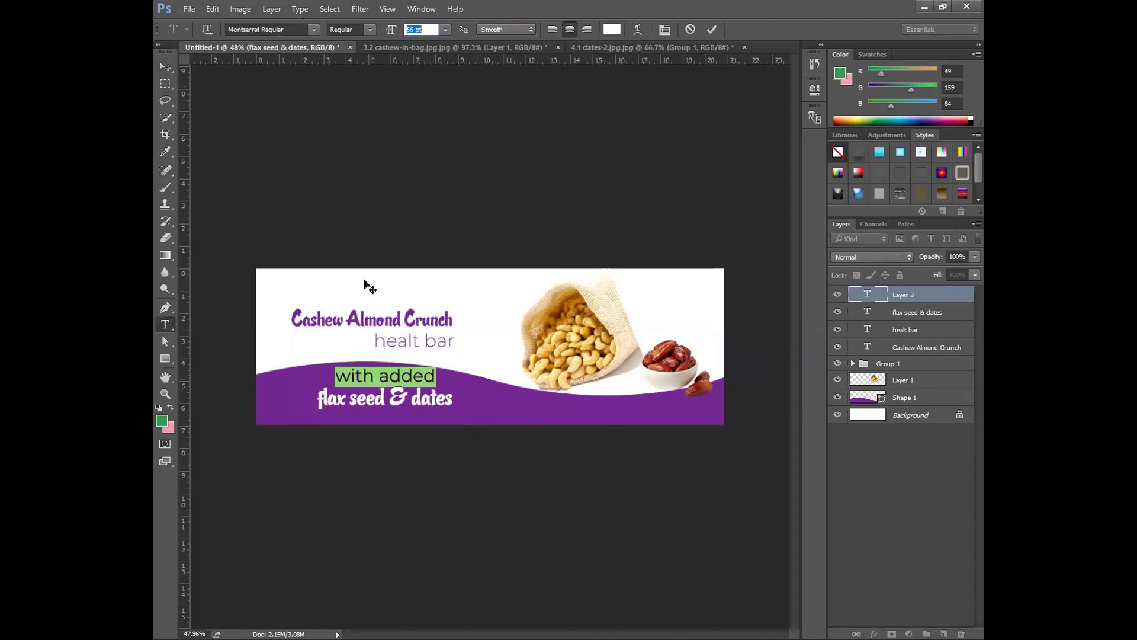
{"action": "key", "text": "Down"}
{"action": "key", "text": "Down"}
{"action": "key", "text": "Down"}
{"action": "key", "text": "Down"}
{"action": "left_click_drag", "start_coordinate": [436, 437], "coordinate": [459, 437]}
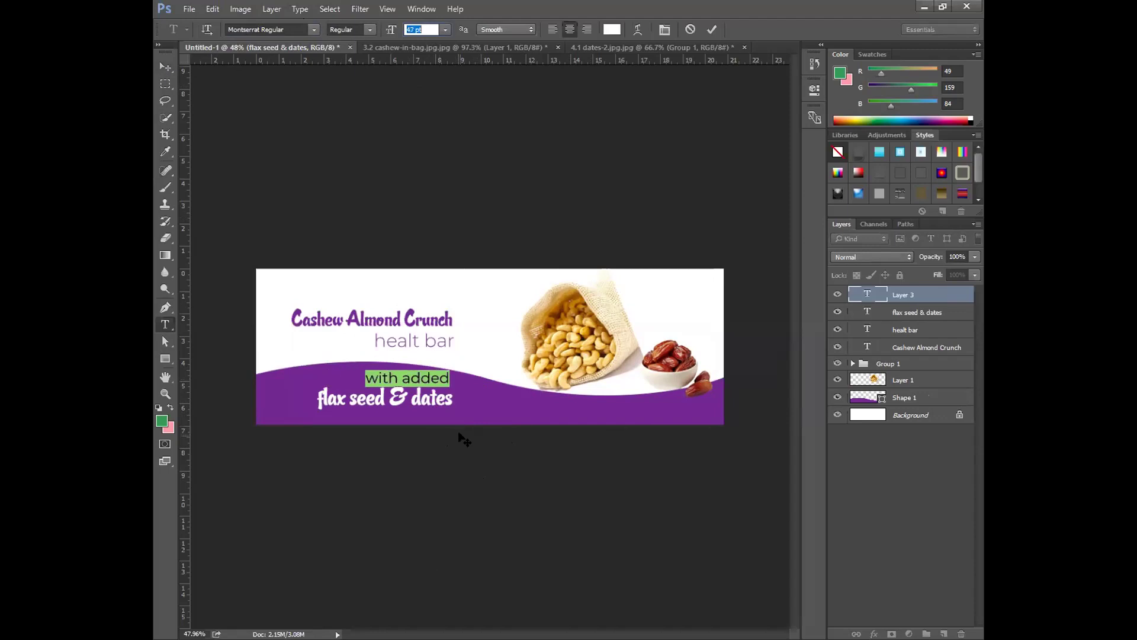
{"action": "left_click", "coordinate": [712, 29]}
- Move "healt bar" beneath the start of the heading and lower "flax seed & dates" slightly on the wave
{"action": "left_click", "coordinate": [165, 66]}
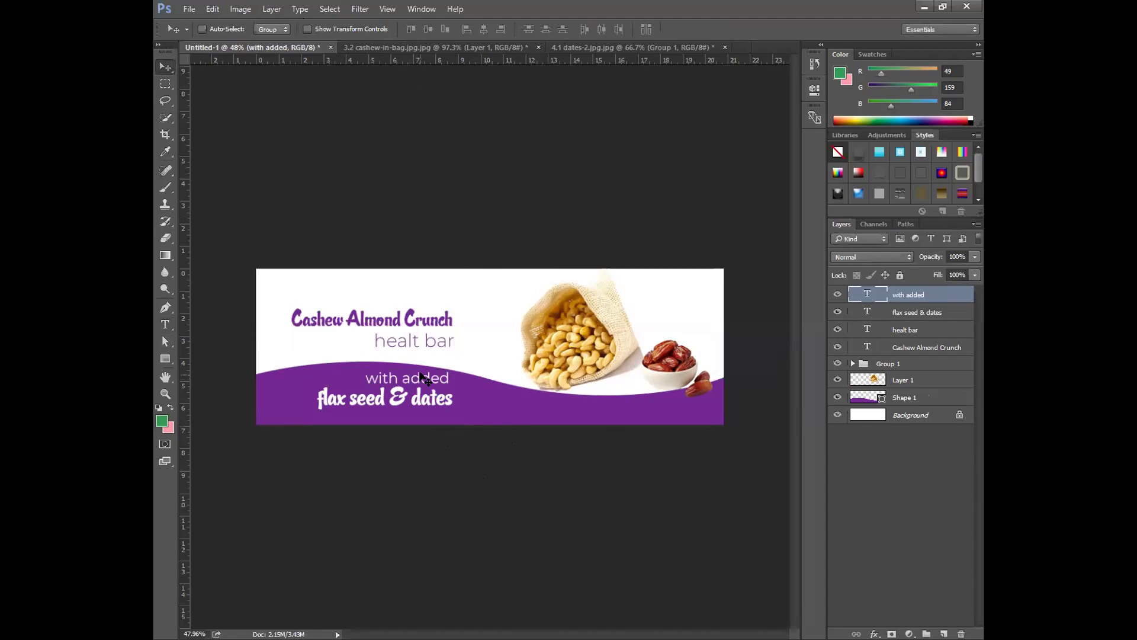
{"action": "left_click", "coordinate": [920, 328]}
{"action": "mouse_move", "coordinate": [433, 344]}
{"action": "left_mouse_down"}
{"action": "mouse_move", "coordinate": [336, 341]}
{"action": "mouse_move", "coordinate": [351, 341]}
{"action": "left_mouse_up"}
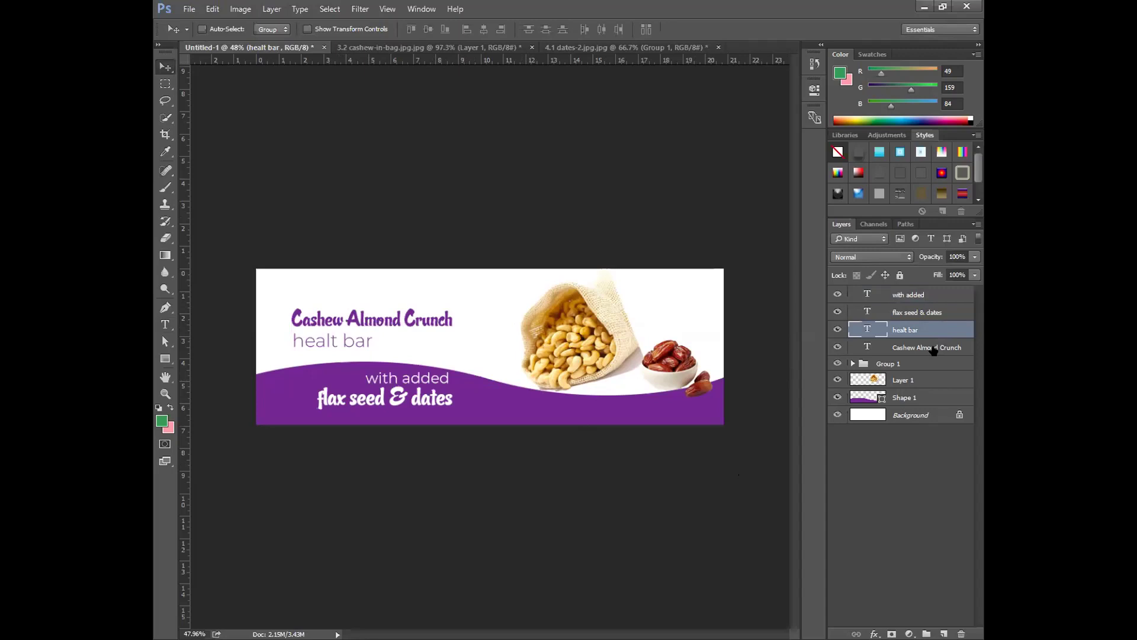
{"action": "left_click", "coordinate": [934, 312]}
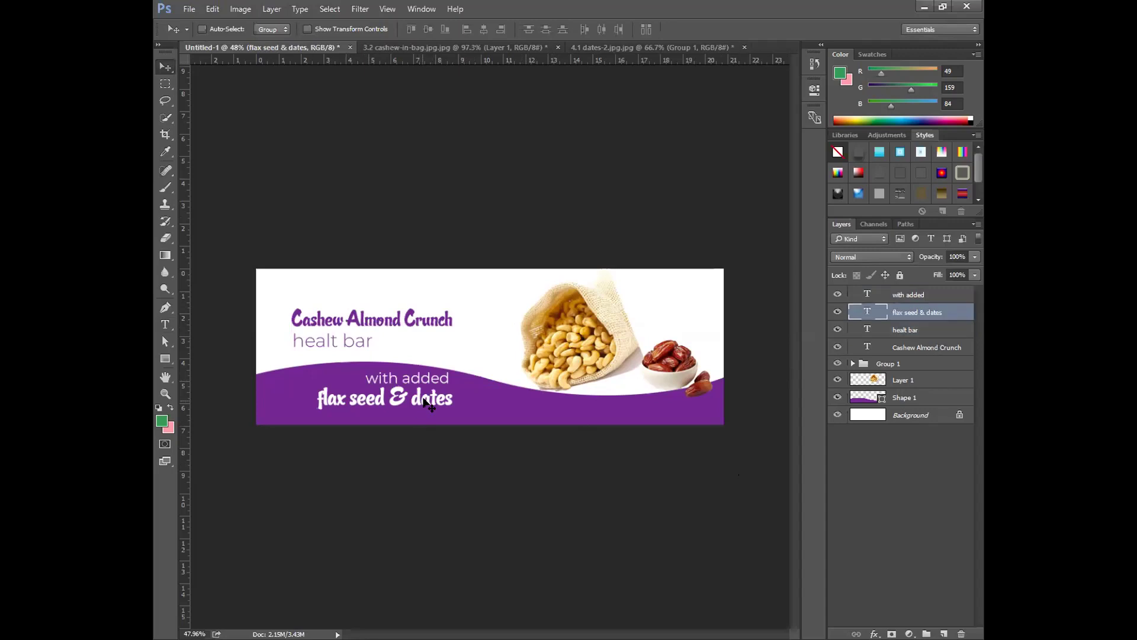
{"action": "left_click_drag", "start_coordinate": [431, 401], "coordinate": [432, 405]}
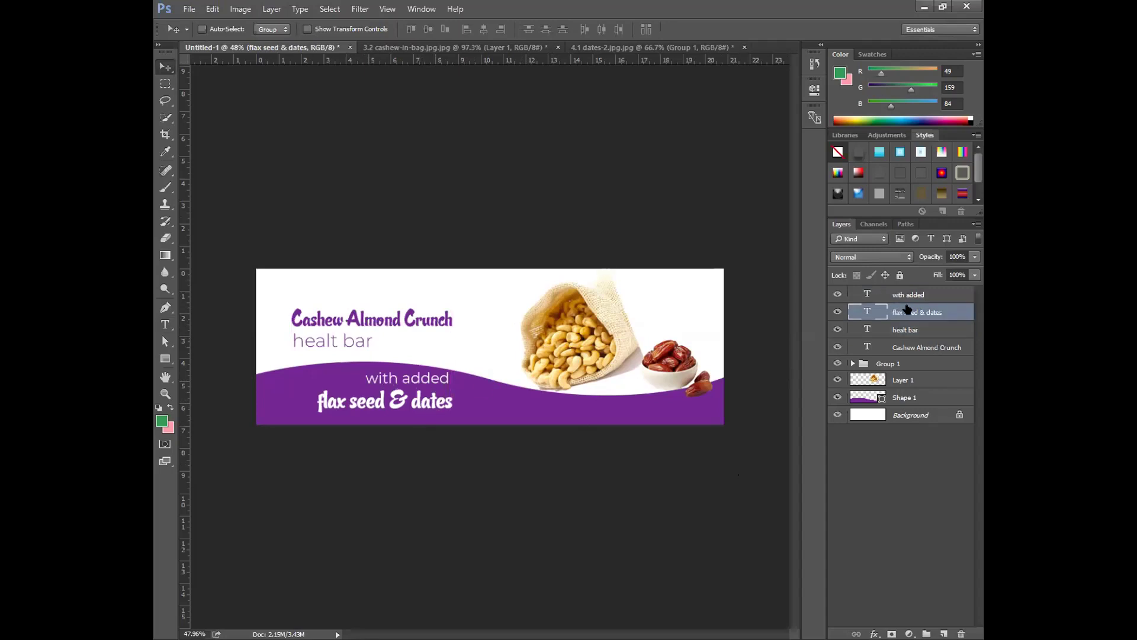
- Position "with added" just above "flax seed & dates" so that both lines end at the same point
{"action": "left_click", "coordinate": [889, 294]}
{"action": "left_click_drag", "start_coordinate": [448, 379], "coordinate": [451, 385]}
{"action": "key", "text": "Up"}
{"action": "key", "text": "Up"}
{"action": "key", "text": "Up"}
{"action": "key", "text": "Up"}
{"action": "key", "text": "Up"}
{"action": "key", "text": "Up"}
{"action": "key", "text": "Up"}
{"action": "key", "text": "Up"}
{"action": "key", "text": "Up"}
{"action": "key", "text": "Up"}
{"action": "key", "text": "Up"}
{"action": "key", "text": "Up"}
{"action": "key", "text": "Up"}
{"action": "key", "text": "Up"}
{"action": "key", "text": "Up"}
{"action": "key", "text": "Up"}
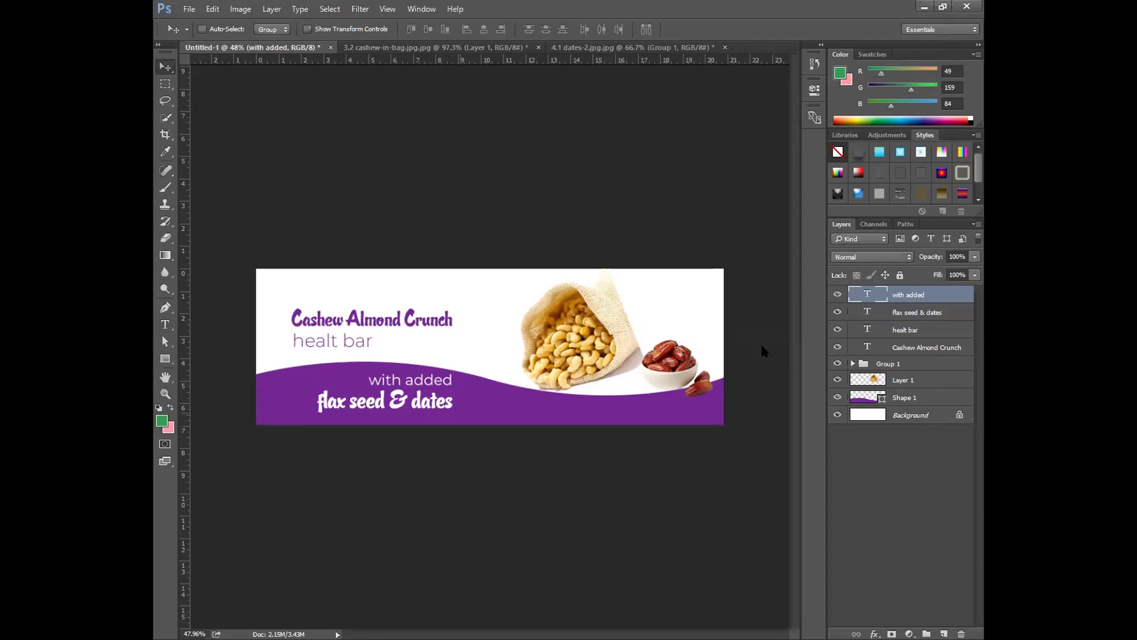
- Try "healt bar" under the heading's end, and return it to line up with the heading's start, nudging its height
{"action": "left_click", "coordinate": [931, 329]}
{"action": "mouse_move", "coordinate": [342, 350]}
{"action": "left_mouse_down"}
{"action": "mouse_move", "coordinate": [439, 350]}
{"action": "mouse_move", "coordinate": [427, 348]}
{"action": "left_mouse_up"}
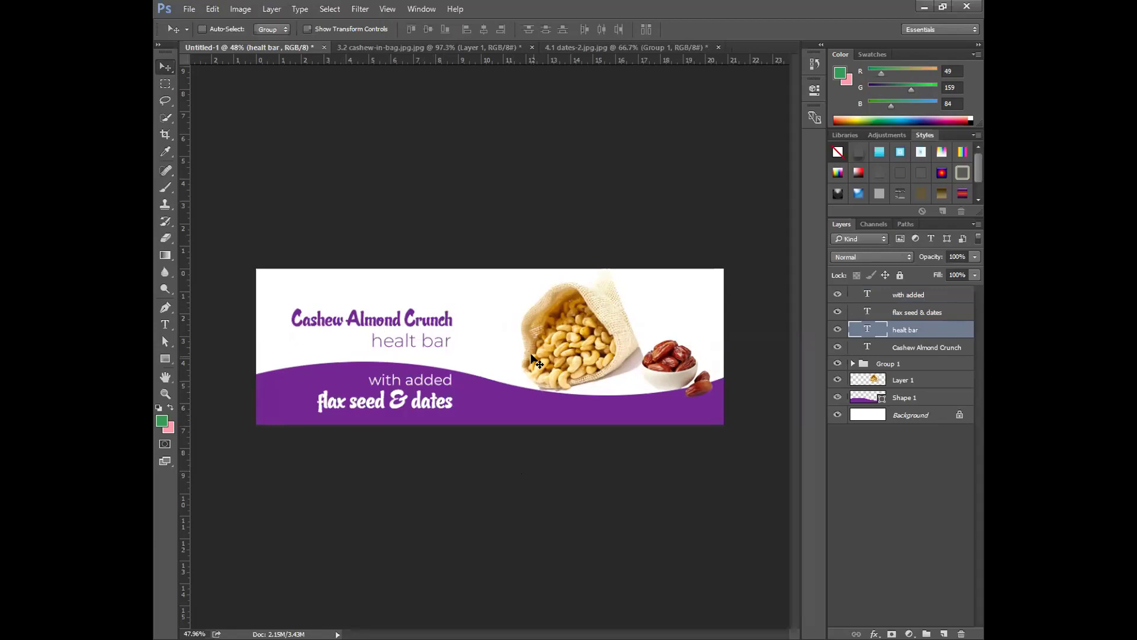
{"action": "mouse_move", "coordinate": [437, 339]}
{"action": "left_mouse_down"}
{"action": "mouse_move", "coordinate": [344, 341]}
{"action": "mouse_move", "coordinate": [365, 349]}
{"action": "left_mouse_up"}
{"action": "key", "text": "Up"}
{"action": "key", "text": "Up"}
{"action": "key", "text": "Up"}
{"action": "key", "text": "Up"}
{"action": "key", "text": "Up"}
{"action": "key", "text": "Up"}
{"action": "key", "text": "Up"}
{"action": "key", "text": "Up"}
{"action": "key", "text": "Up"}
{"action": "key", "text": "Up"}
{"action": "key", "text": "Up"}
{"action": "key", "text": "Up"}
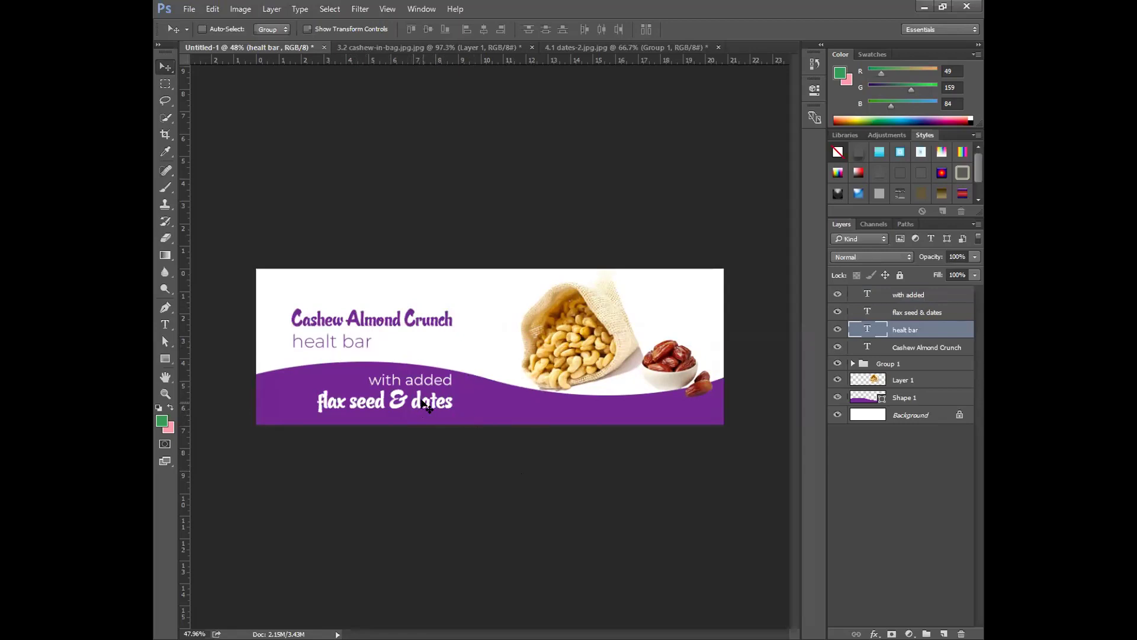
- Move "with added" directly after "flax seed & dates" on the same line and nudge its height to match
{"action": "scroll", "coordinate": [508, 407], "scroll_direction": "up", "scroll_amount": 2}
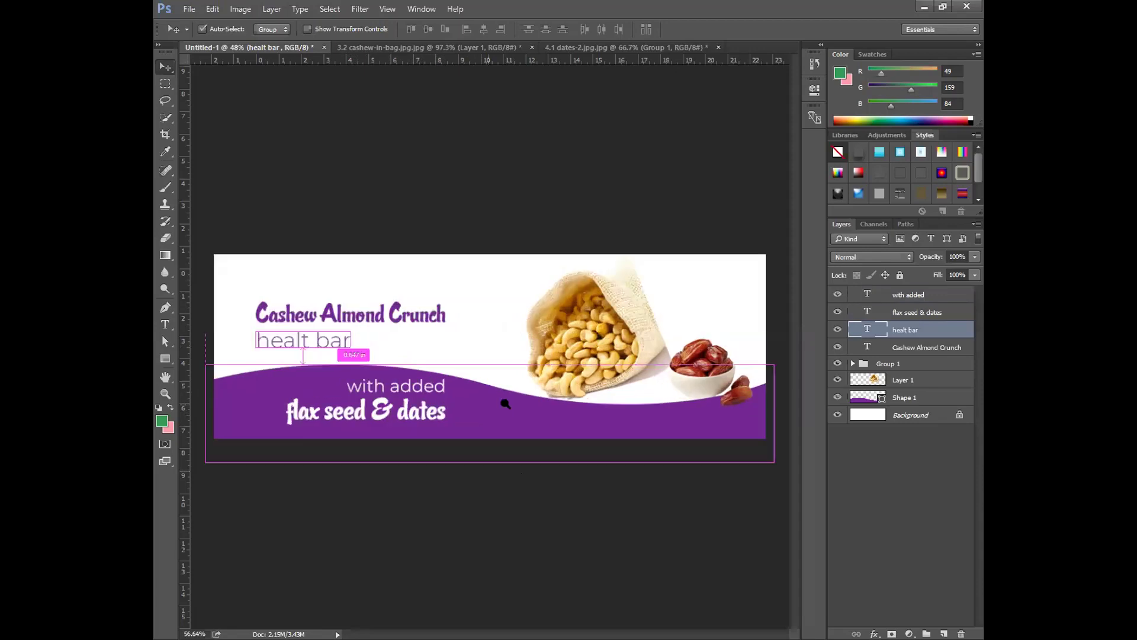
{"action": "left_click", "coordinate": [918, 296]}
{"action": "left_click_drag", "start_coordinate": [425, 378], "coordinate": [542, 405]}
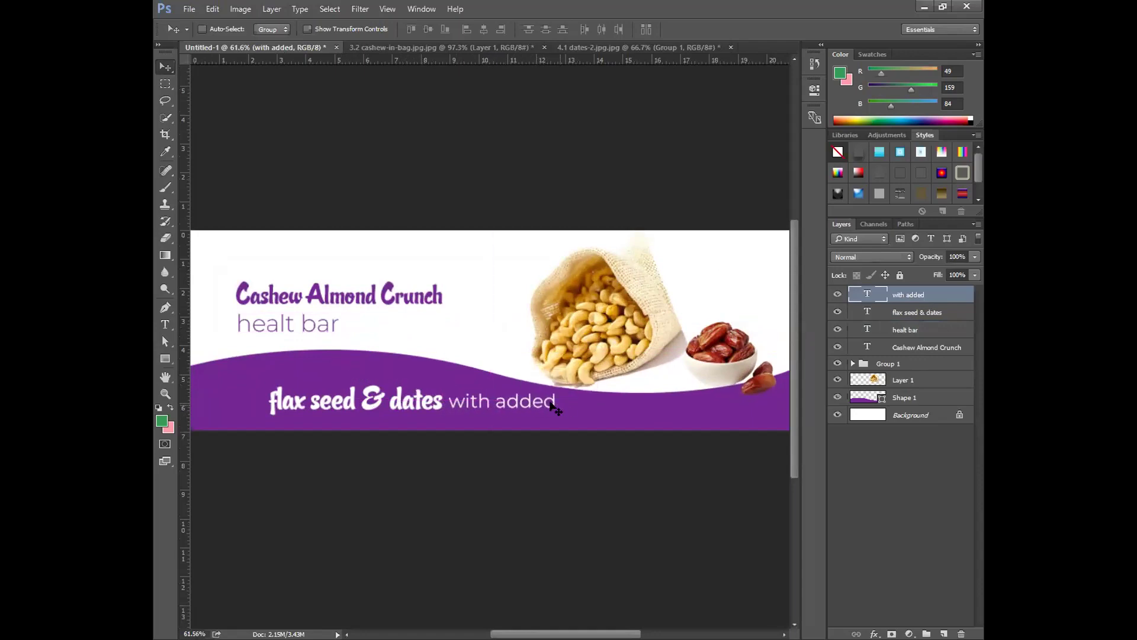
{"action": "key", "text": "ctrl"}
{"action": "scroll", "coordinate": [592, 415], "scroll_direction": "down", "scroll_amount": 2}
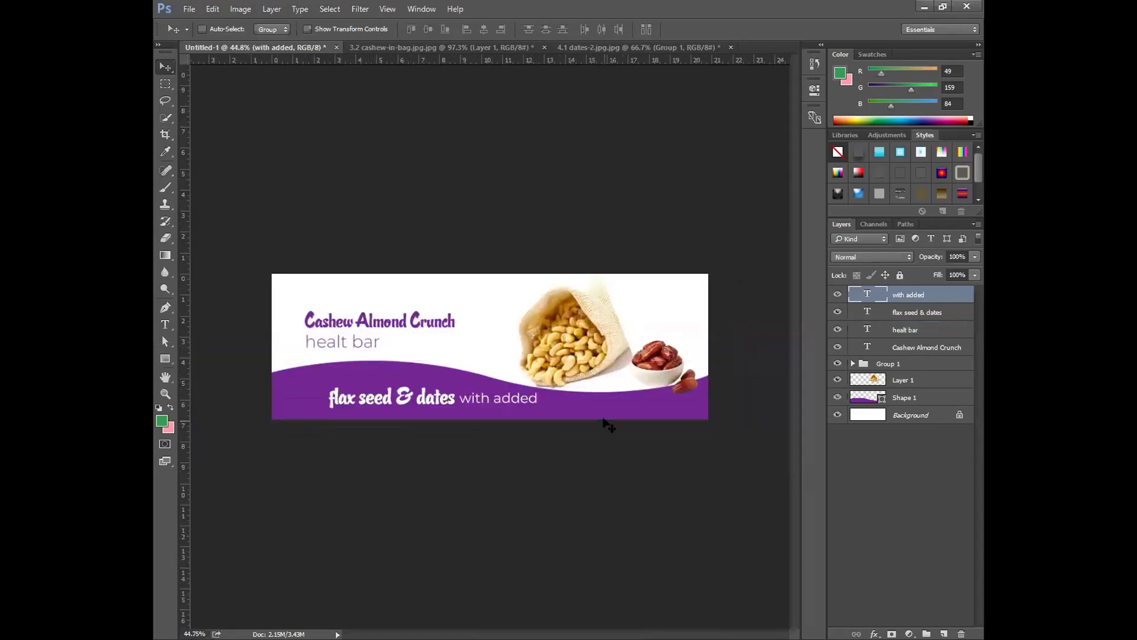
{"action": "key", "text": "Down"}
{"action": "key", "text": "Down"}
{"action": "key", "text": "Down"}
{"action": "key", "text": "Down"}
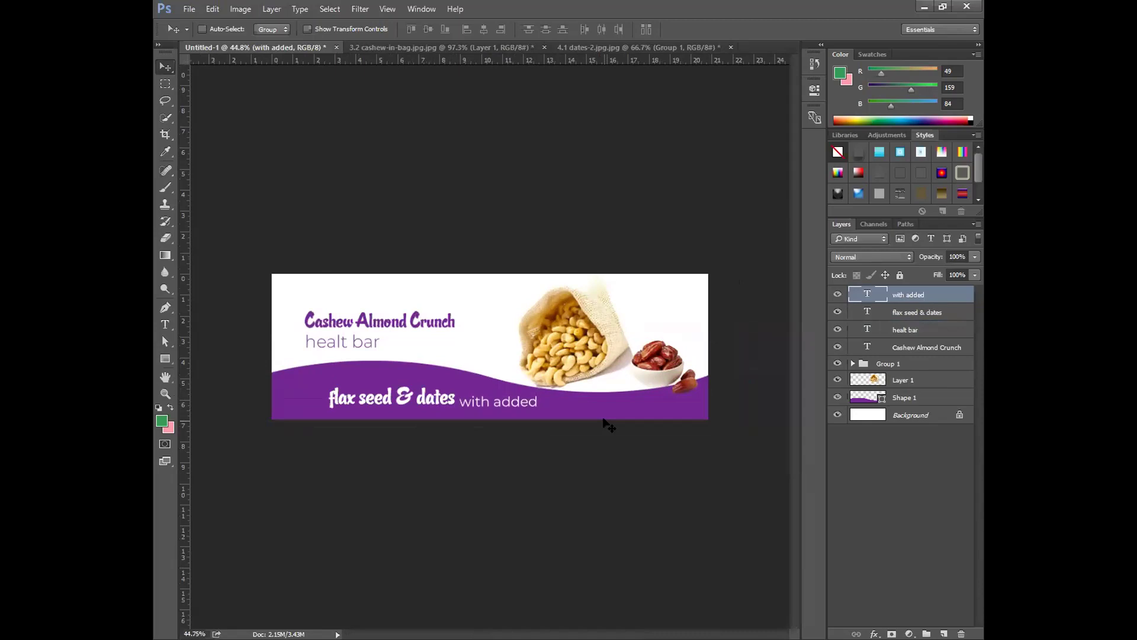
{"action": "key", "text": "Up"}
{"action": "key", "text": "Up"}
{"action": "key", "text": "Up"}
{"action": "key", "text": "Up"}
{"action": "key", "text": "Up"}
{"action": "key", "text": "Up"}
{"action": "key", "text": "Up"}
{"action": "key", "text": "Up"}
{"action": "key", "text": "Up"}
{"action": "key", "text": "Up"}
{"action": "key", "text": "Up"}
{"action": "key", "text": "Up"}
- Move "flax seed & dates" and "with added" together so that the line starts level with "healt bar"
{"action": "key", "text": "ctrl"}
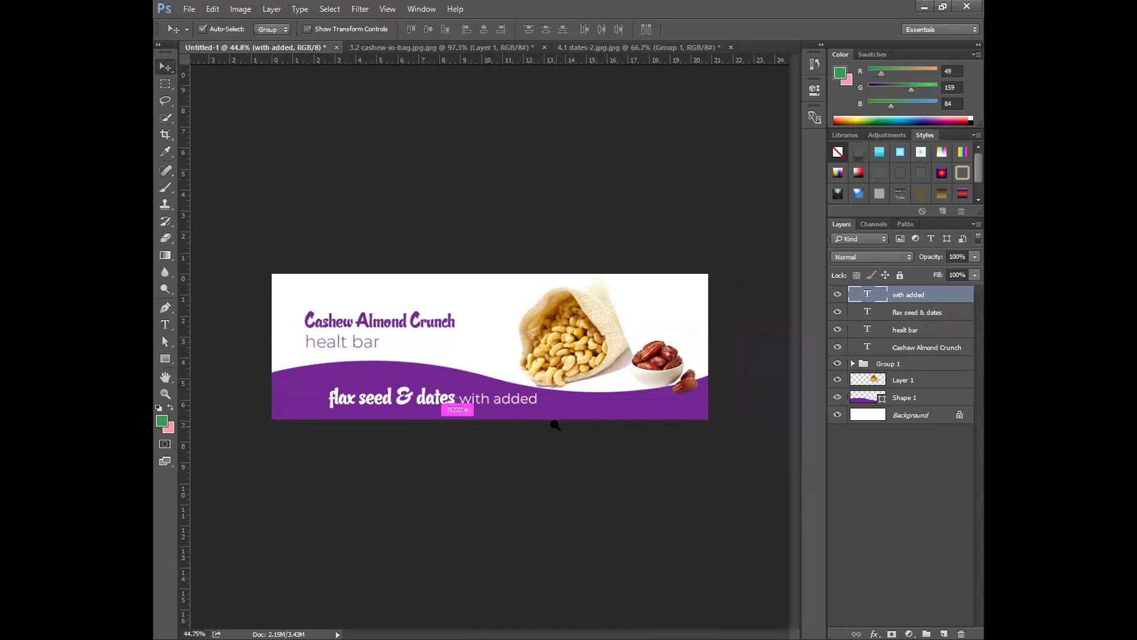
{"action": "left_click", "coordinate": [924, 313], "text": "ctrl"}
{"action": "mouse_move", "coordinate": [517, 400]}
{"action": "left_mouse_down"}
{"action": "mouse_move", "coordinate": [545, 398]}
{"action": "mouse_move", "coordinate": [492, 391]}
{"action": "mouse_move", "coordinate": [510, 393]}
{"action": "left_mouse_up"}
{"action": "scroll", "coordinate": [584, 415], "scroll_direction": "up", "scroll_amount": 2}
{"action": "scroll", "coordinate": [584, 416], "scroll_direction": "down", "scroll_amount": 3}
- Reduce "with added" to 36 pt, commit it, and shift it slightly closer to "flax seed & dates"
{"action": "left_click", "coordinate": [906, 294]}
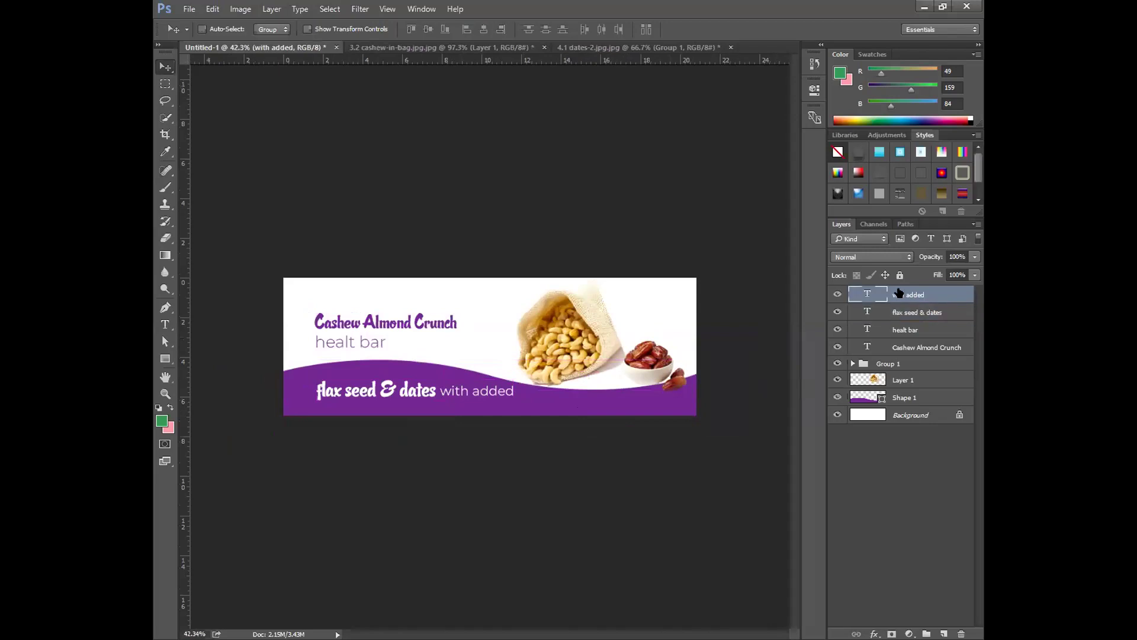
{"action": "left_click", "coordinate": [165, 324]}
{"action": "left_click", "coordinate": [460, 391]}
{"action": "key", "text": "ctrl+a"}
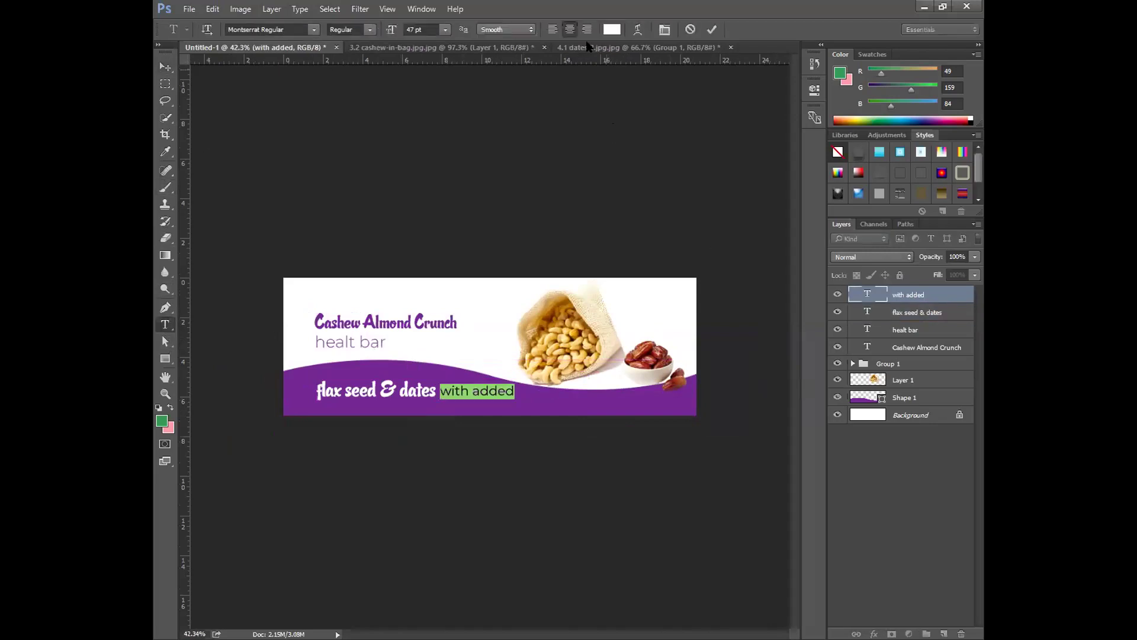
{"action": "left_click", "coordinate": [431, 30]}
{"action": "key", "text": "Down"}
{"action": "key", "text": "Down"}
{"action": "key", "text": "Down"}
{"action": "key", "text": "Down"}
{"action": "key", "text": "Down"}
{"action": "key", "text": "Down"}
{"action": "key", "text": "Down"}
{"action": "key", "text": "Down"}
{"action": "key", "text": "Down"}
{"action": "key", "text": "Down"}
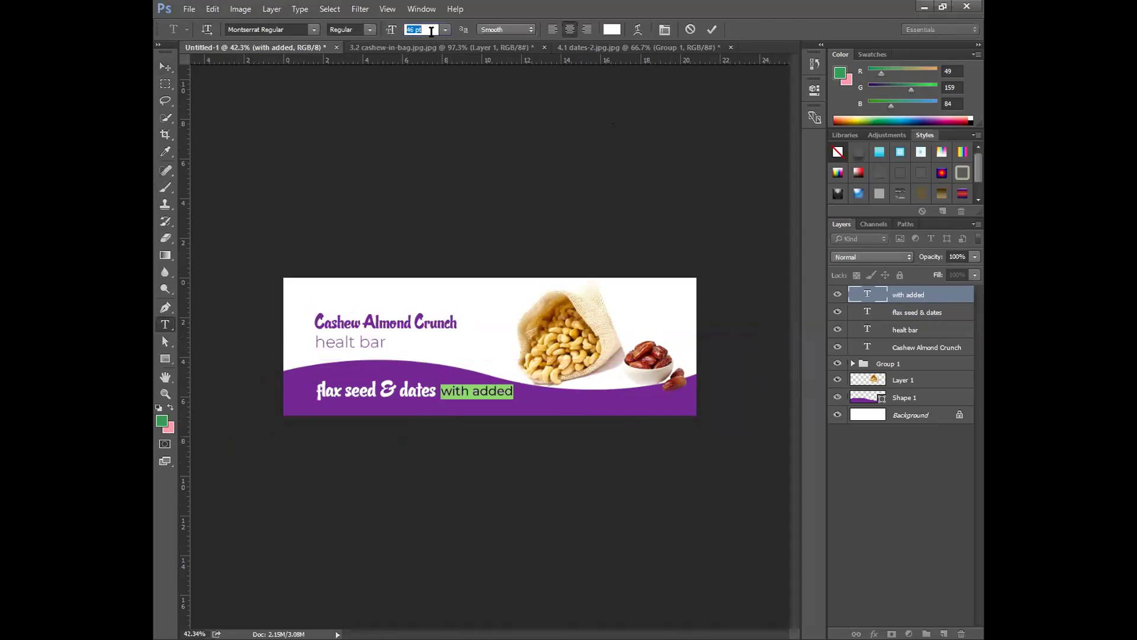
{"action": "key", "text": "Down"}
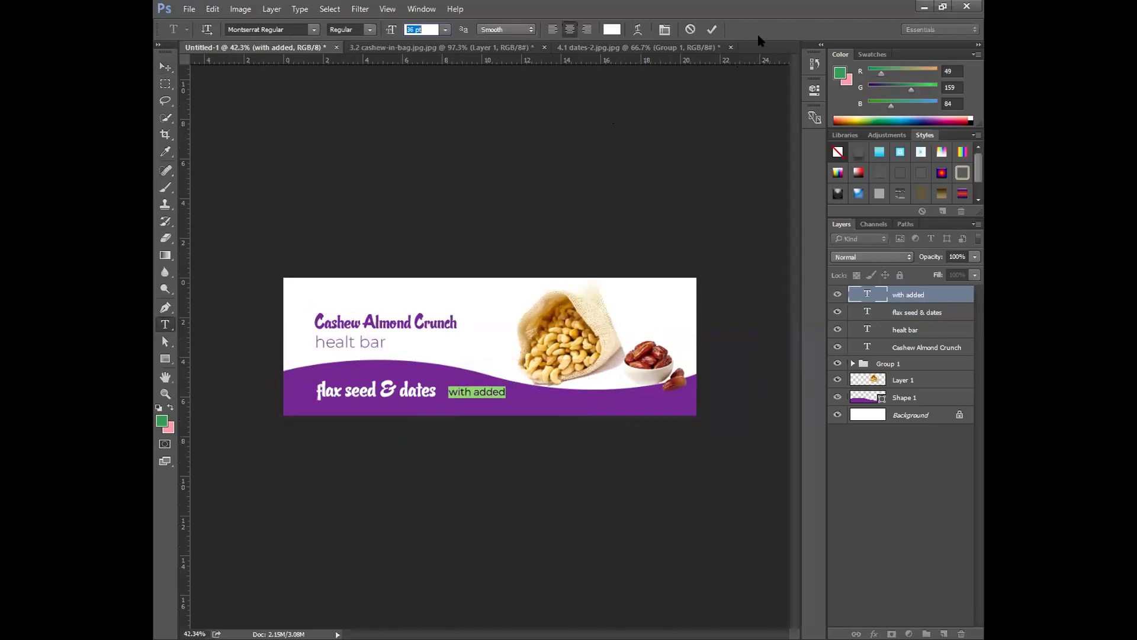
{"action": "left_click", "coordinate": [712, 29]}
{"action": "left_click", "coordinate": [166, 67]}
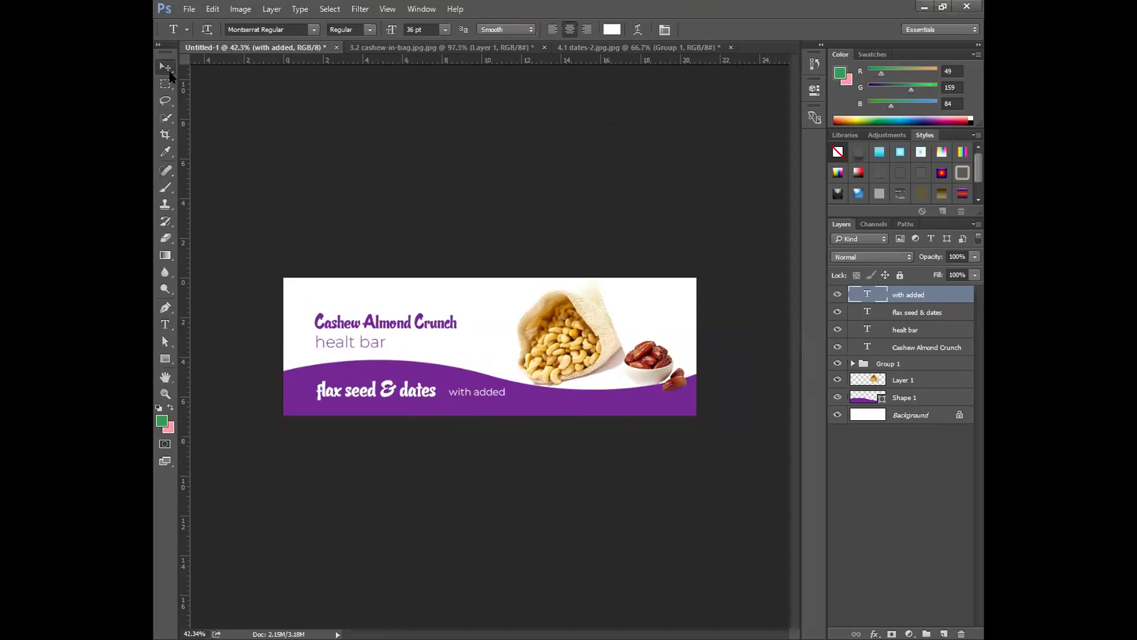
{"action": "left_click_drag", "start_coordinate": [478, 395], "coordinate": [475, 395]}
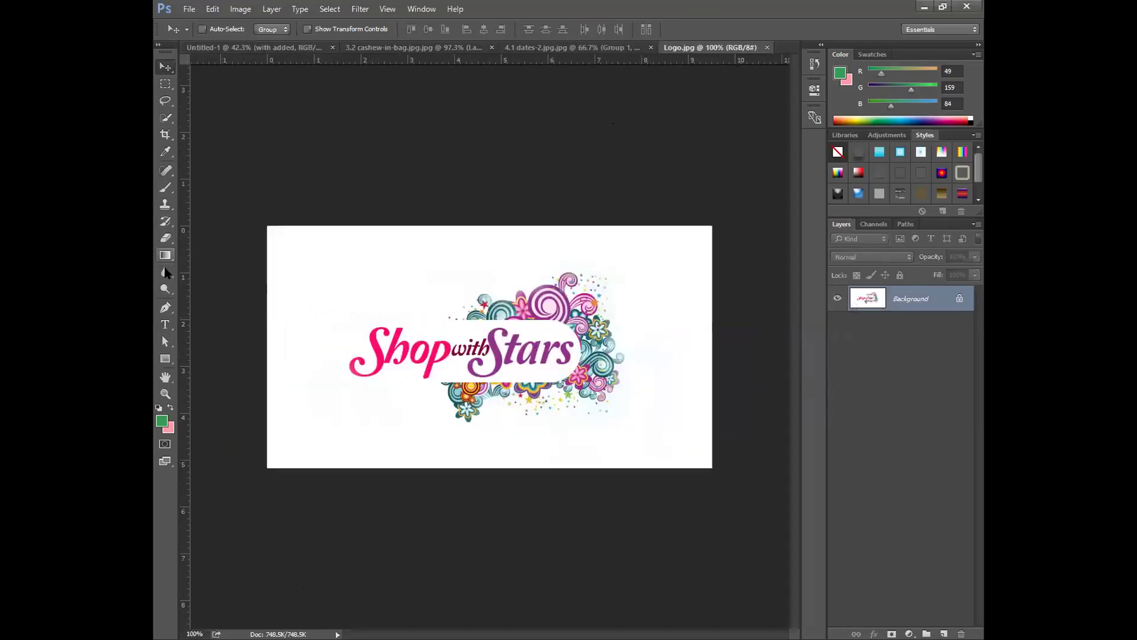
- Try erasing the white background of Logo.jpg with the Magic Eraser tool, and undo the erasure
{"action": "right_click", "coordinate": [169, 237]}
{"action": "left_click", "coordinate": [219, 260]}
{"action": "left_click", "coordinate": [331, 268]}
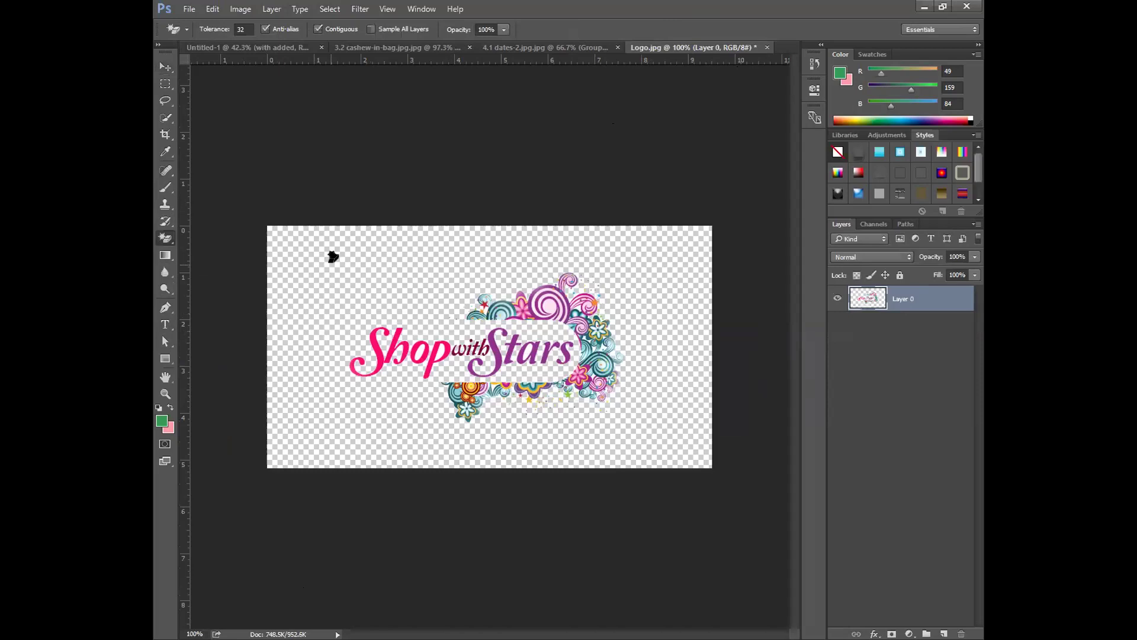
{"action": "key", "text": "ctrl+z"}
{"action": "key", "text": "ctrl+z"}
{"action": "key", "text": "ctrl+z"}
- Copy a rectangular selection around the "Shop with Stars" logo from Logo.jpg into the banner document
{"action": "scroll", "coordinate": [498, 311], "scroll_direction": "up", "scroll_amount": 2}
{"action": "scroll", "coordinate": [500, 329], "scroll_direction": "down", "scroll_amount": 2}
{"action": "scroll", "coordinate": [499, 328], "scroll_direction": "down", "scroll_amount": 1}
{"action": "left_click", "coordinate": [165, 83]}
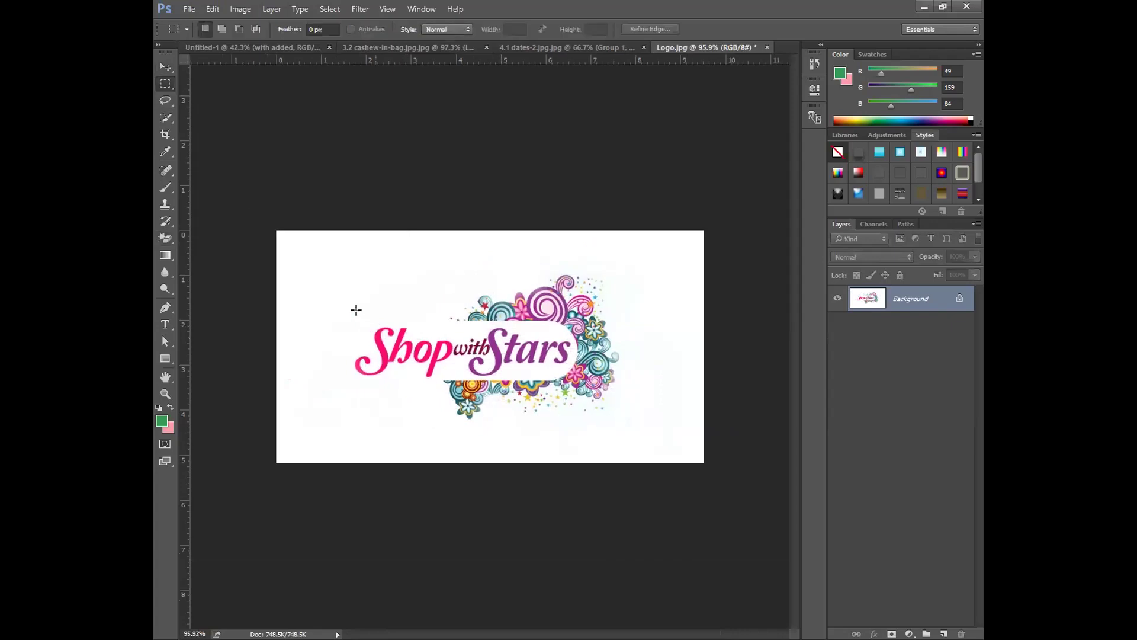
{"action": "mouse_move", "coordinate": [339, 272]}
{"action": "left_mouse_down"}
{"action": "mouse_move", "coordinate": [619, 414]}
{"action": "mouse_move", "coordinate": [627, 363]}
{"action": "mouse_move", "coordinate": [656, 420]}
{"action": "left_mouse_up"}
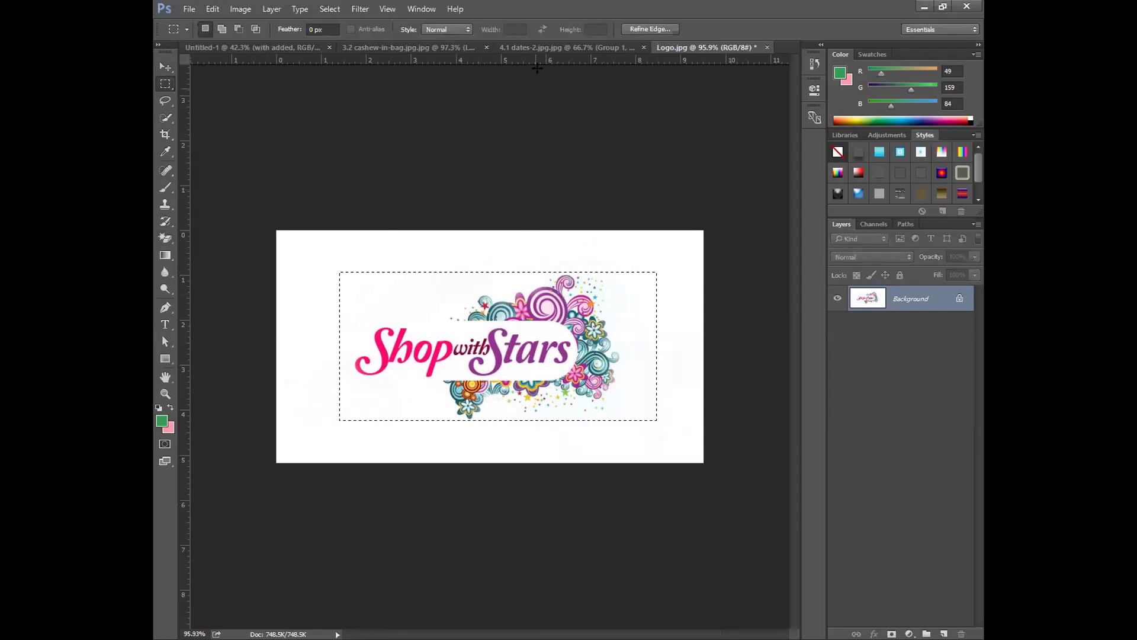
{"action": "left_click", "coordinate": [248, 47]}
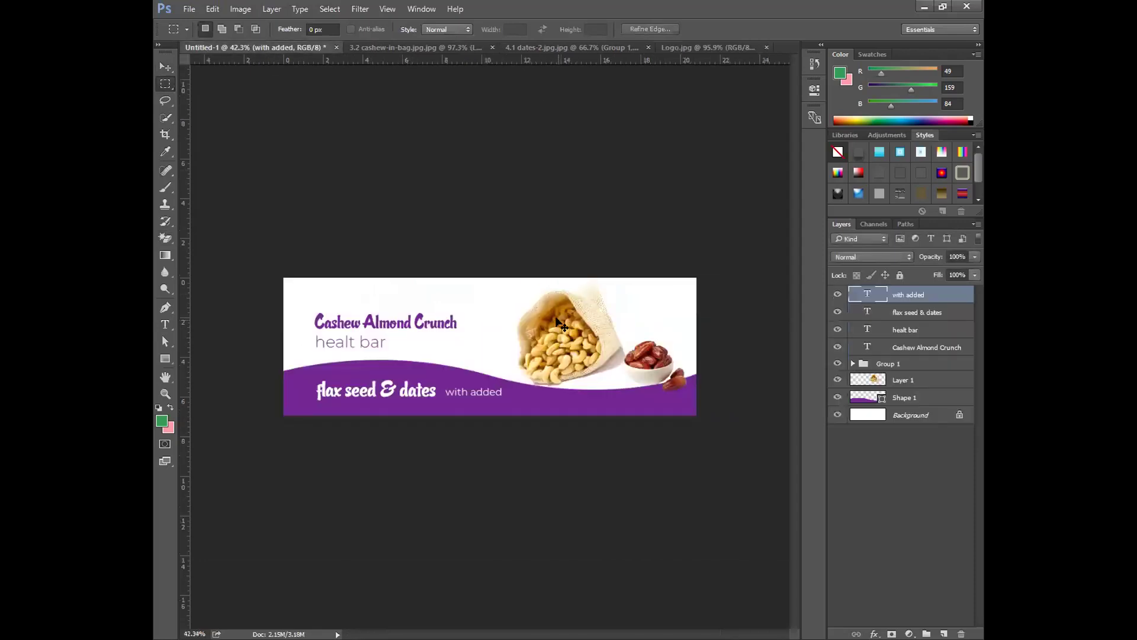
{"action": "key", "text": "ctrl+v"}
- Scale down the pasted "Shop with Stars" logo and place it near the banner's upper-right corner, above the dates
{"action": "key", "text": "ctrl+t"}
{"action": "left_click_drag", "start_coordinate": [553, 309], "coordinate": [663, 297]}
{"action": "left_click", "coordinate": [743, 29]}
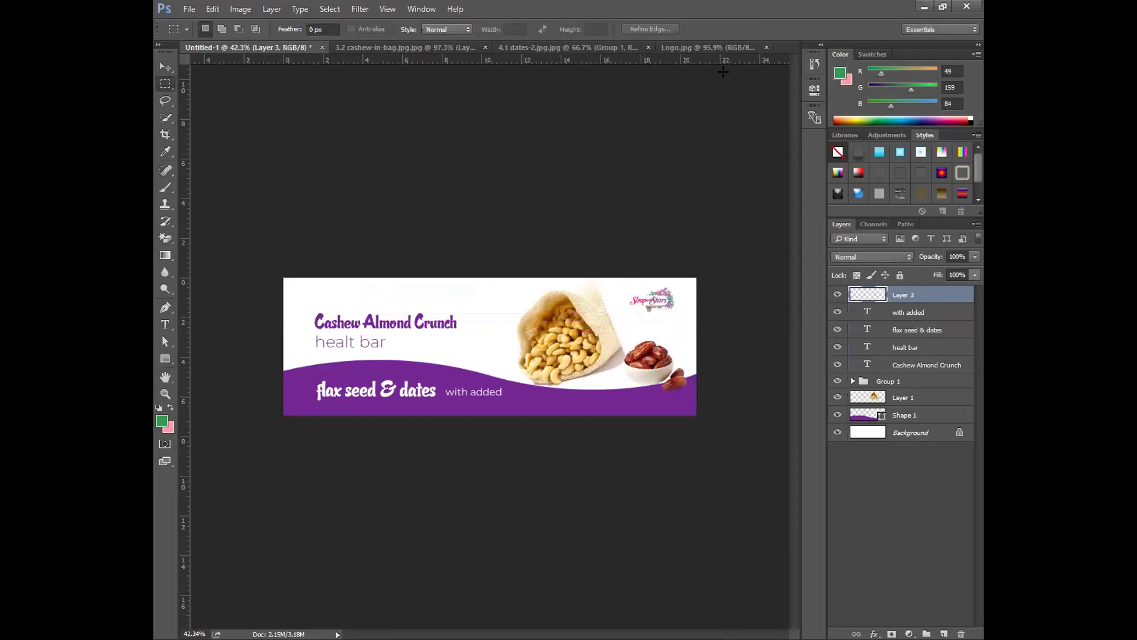
{"action": "left_click", "coordinate": [165, 66]}
{"action": "left_click_drag", "start_coordinate": [654, 299], "coordinate": [660, 298]}
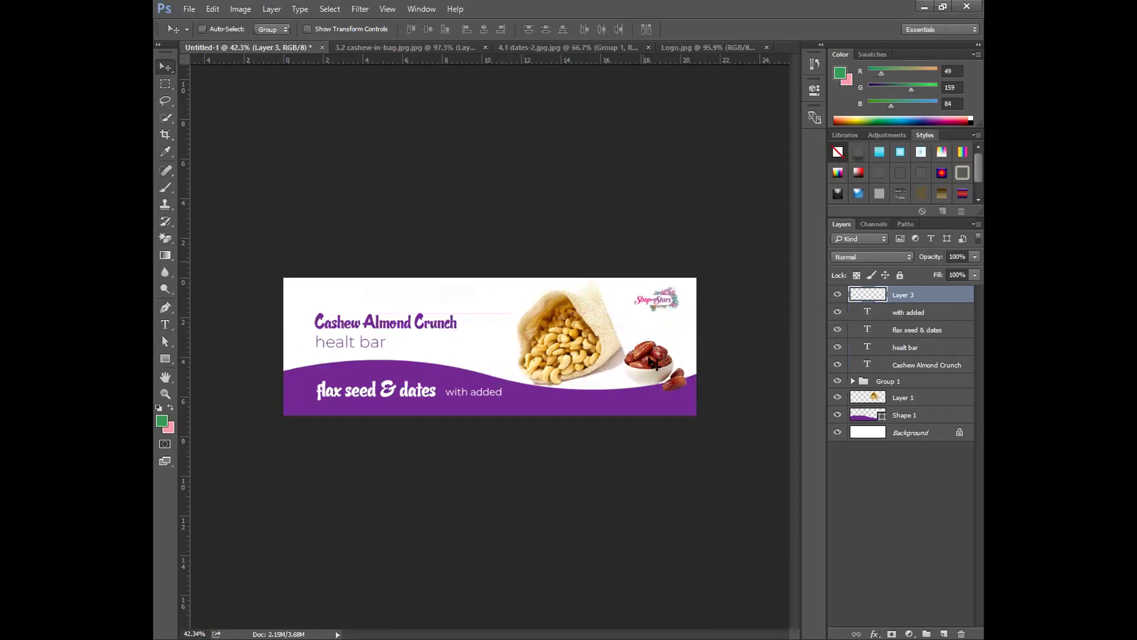
- Shift the cashew bag image slightly toward the bowl of dates
{"action": "key", "text": "ctrl"}
{"action": "scroll", "coordinate": [592, 347], "scroll_direction": "up", "scroll_amount": 3}
{"action": "scroll", "coordinate": [584, 349], "scroll_direction": "down", "scroll_amount": 1}
{"action": "scroll", "coordinate": [584, 349], "scroll_direction": "down", "scroll_amount": 2}
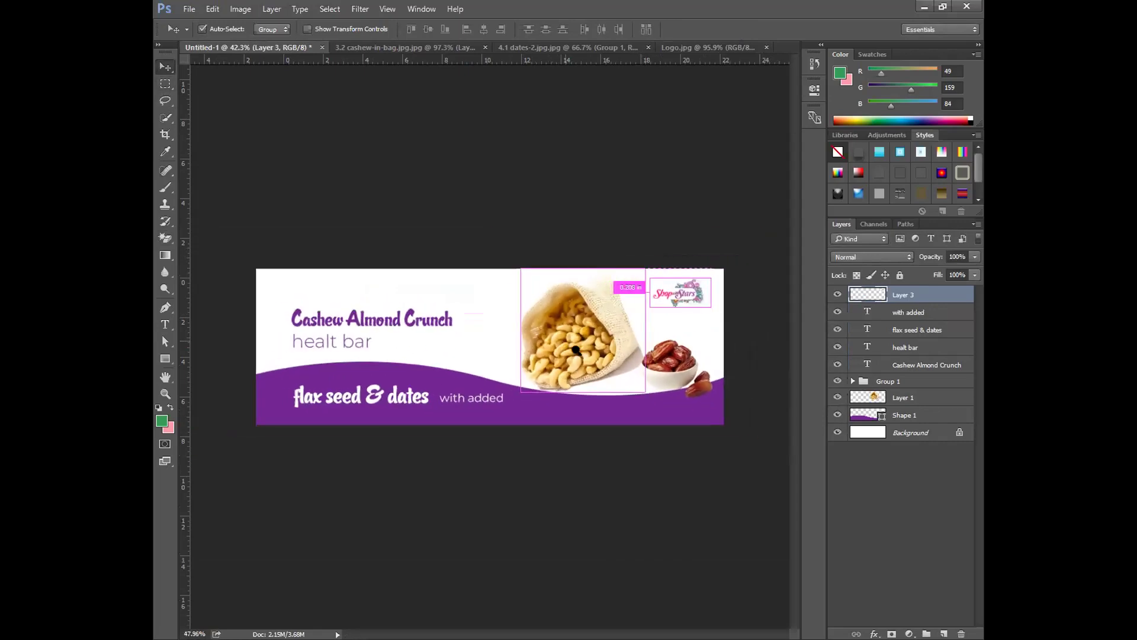
{"action": "left_click", "coordinate": [905, 398]}
{"action": "mouse_move", "coordinate": [583, 344]}
{"action": "left_mouse_down"}
{"action": "mouse_move", "coordinate": [594, 320]}
{"action": "mouse_move", "coordinate": [616, 321]}
{"action": "mouse_move", "coordinate": [587, 348]}
{"action": "left_mouse_up"}
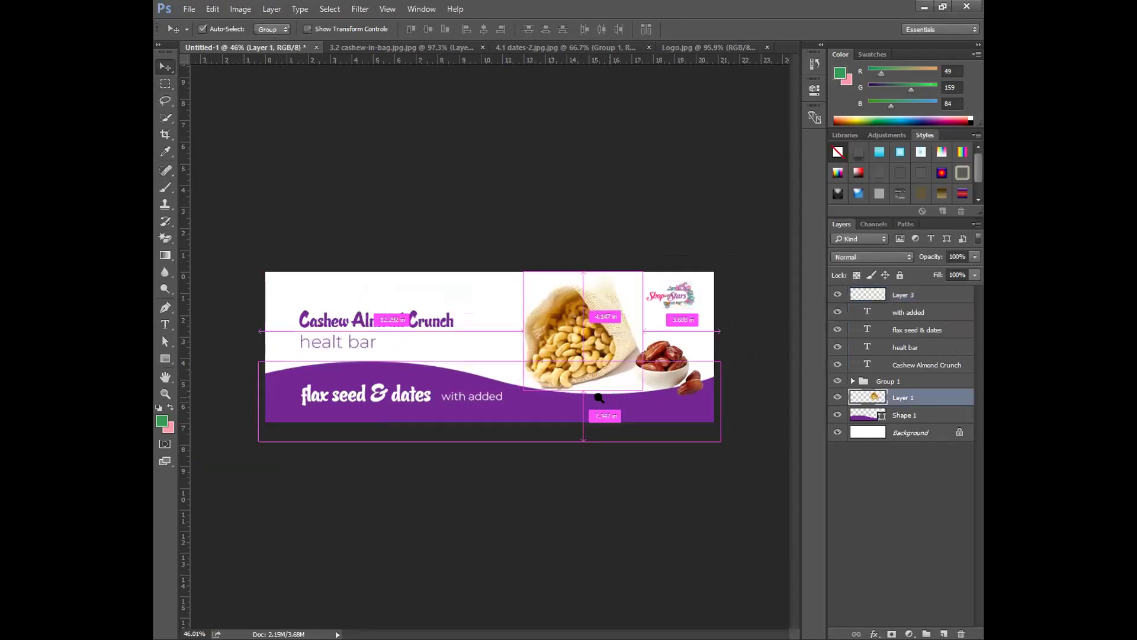
{"action": "scroll", "coordinate": [577, 389], "scroll_direction": "down", "scroll_amount": 1}
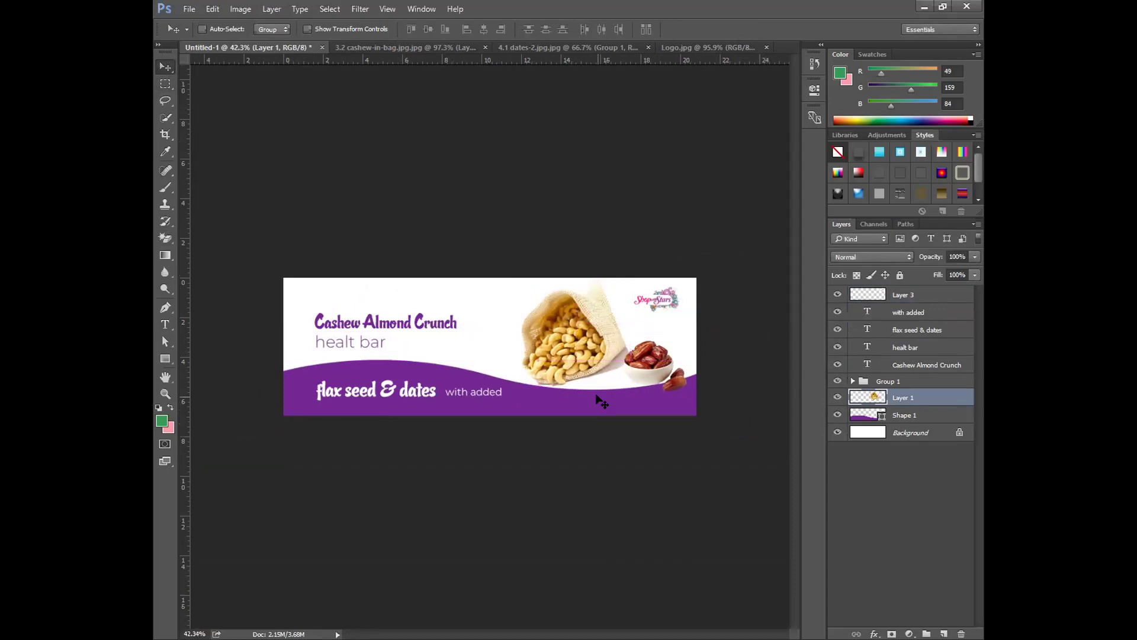
- Duplicate the purple wave shape layer
{"action": "key", "text": "ctrl"}
{"action": "scroll", "coordinate": [610, 421], "scroll_direction": "up", "scroll_amount": 2}
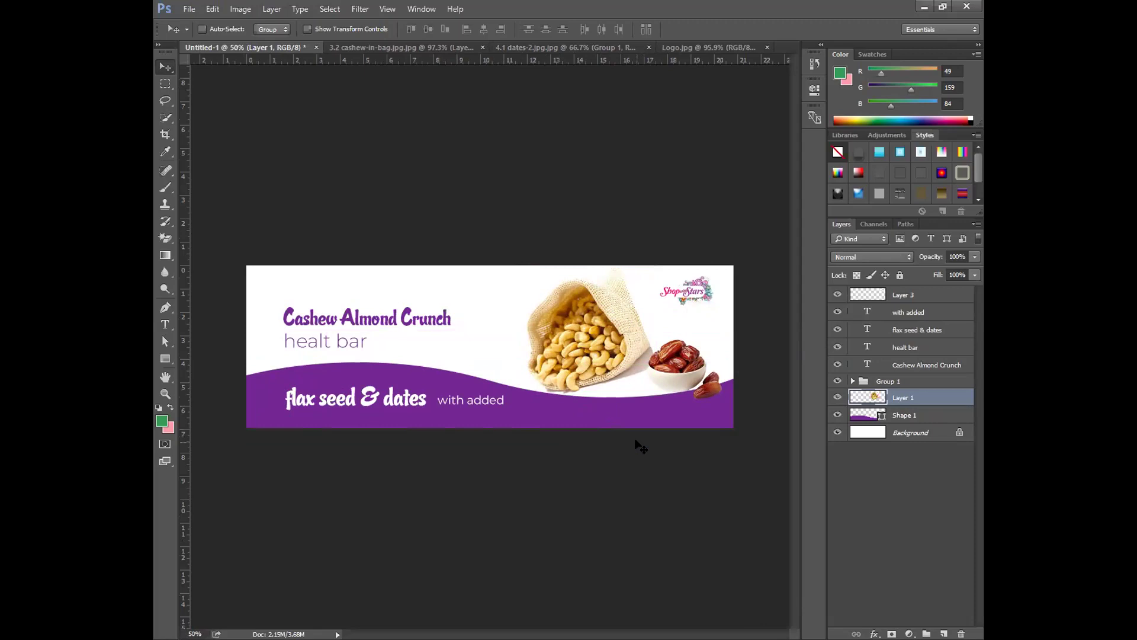
{"action": "left_click", "coordinate": [918, 414]}
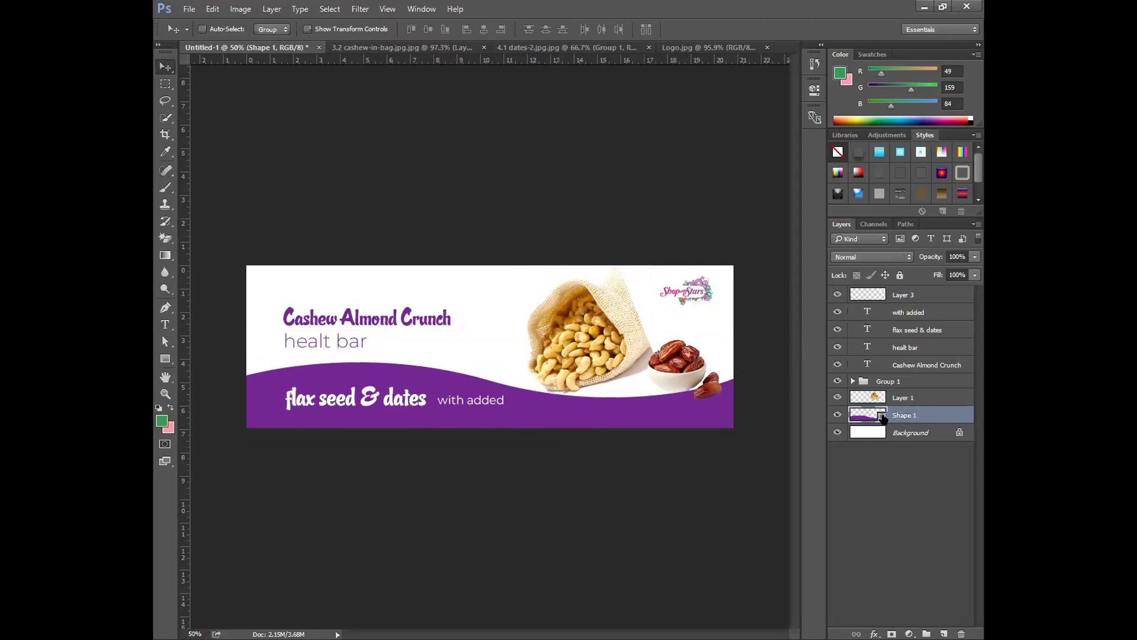
{"action": "key", "text": "ctrl+j"}
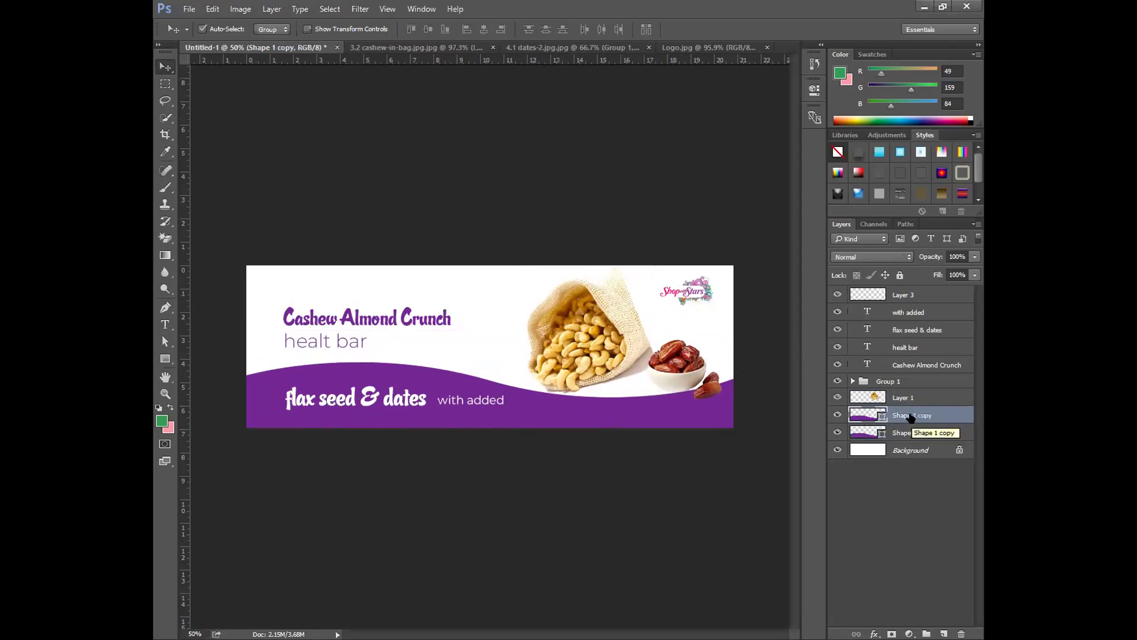
{"action": "left_click", "coordinate": [880, 433]}
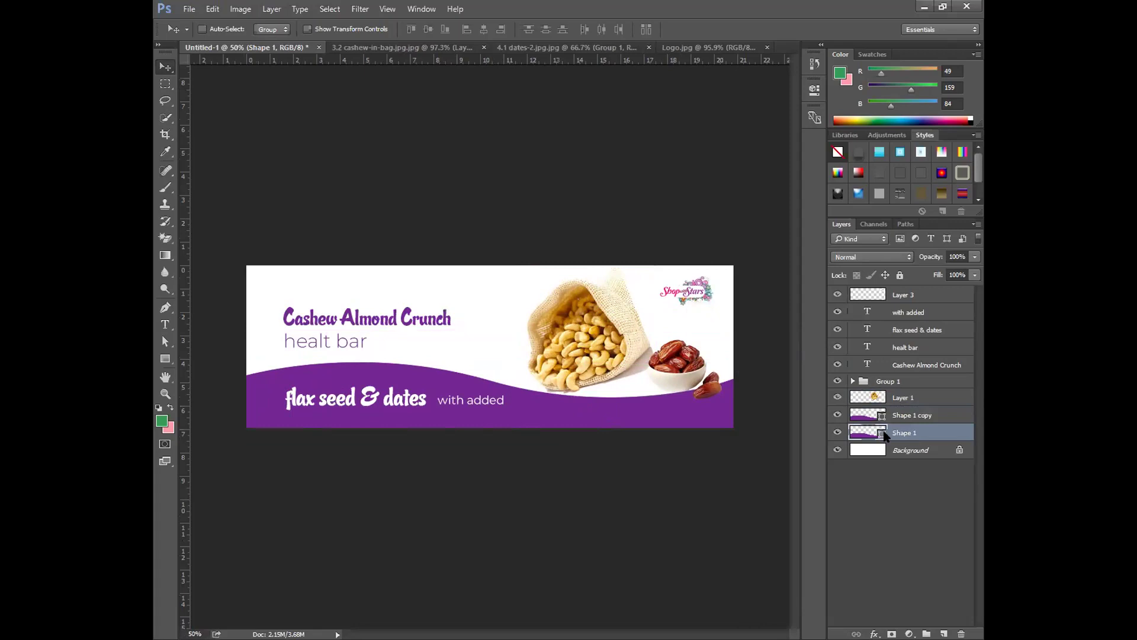
{"action": "double_click", "coordinate": [884, 435]}
{"action": "left_click_drag", "start_coordinate": [718, 247], "coordinate": [722, 237]}
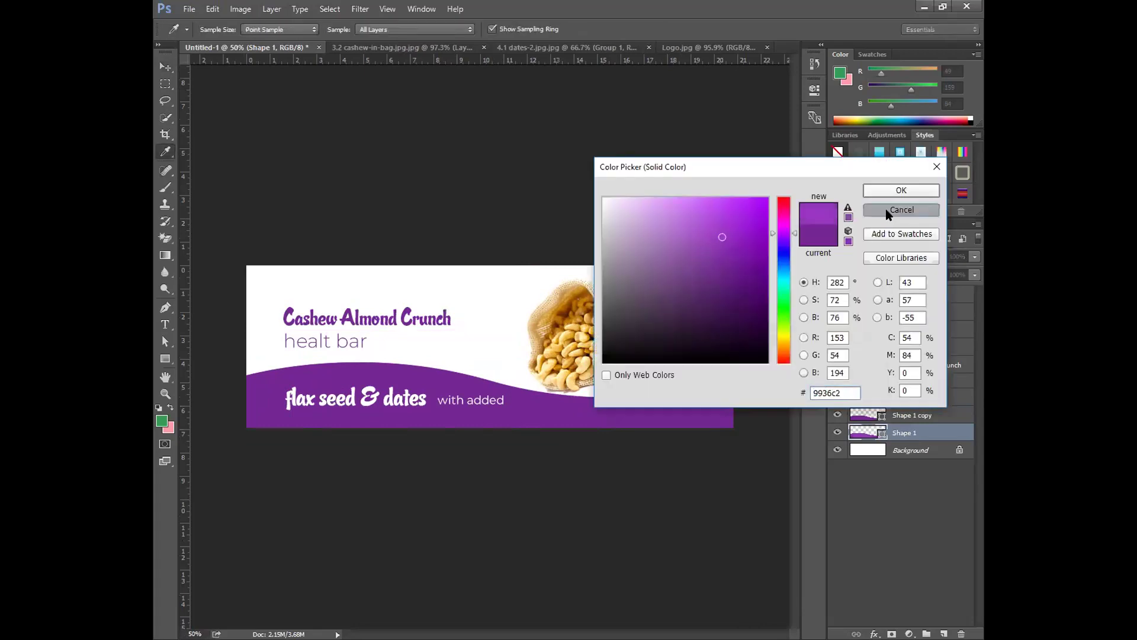
{"action": "left_click", "coordinate": [889, 214]}
{"action": "double_click", "coordinate": [879, 418]}
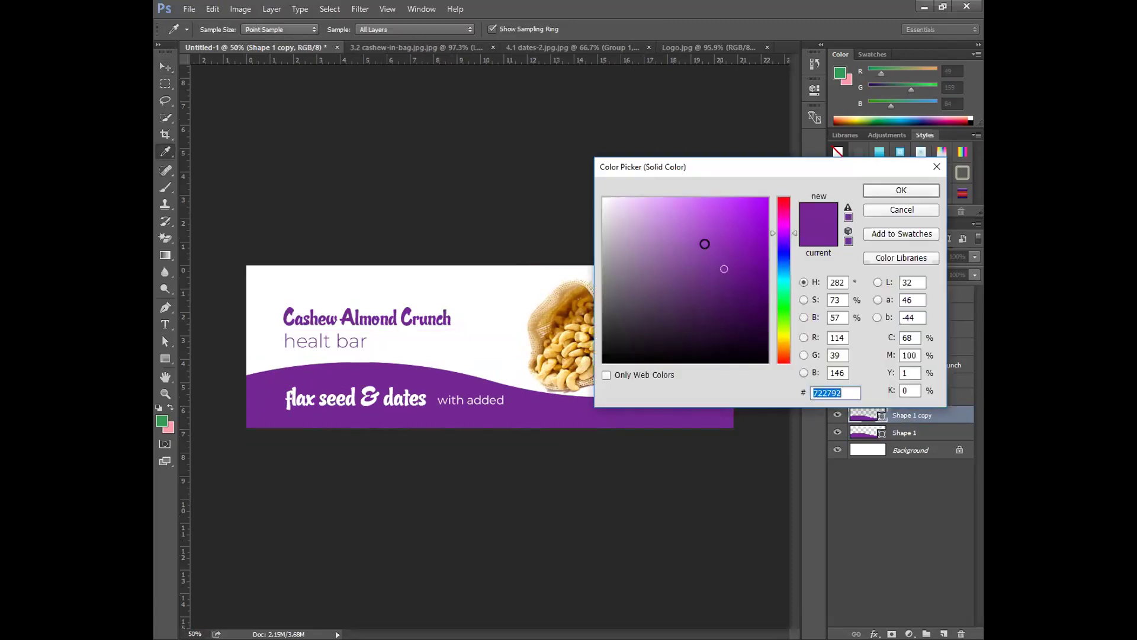
{"action": "left_click", "coordinate": [704, 244]}
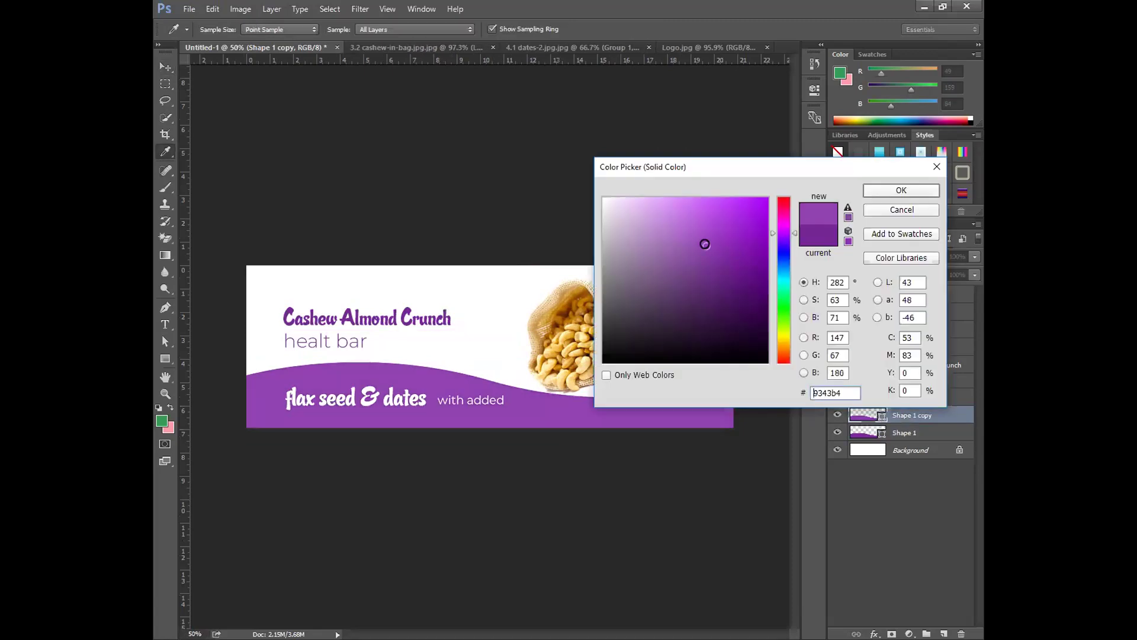
{"action": "left_click", "coordinate": [877, 219]}
- Recolor the original wave shape beneath the duplicate to the light orange eeb765, sampled from the cashew image
{"action": "left_click", "coordinate": [915, 433]}
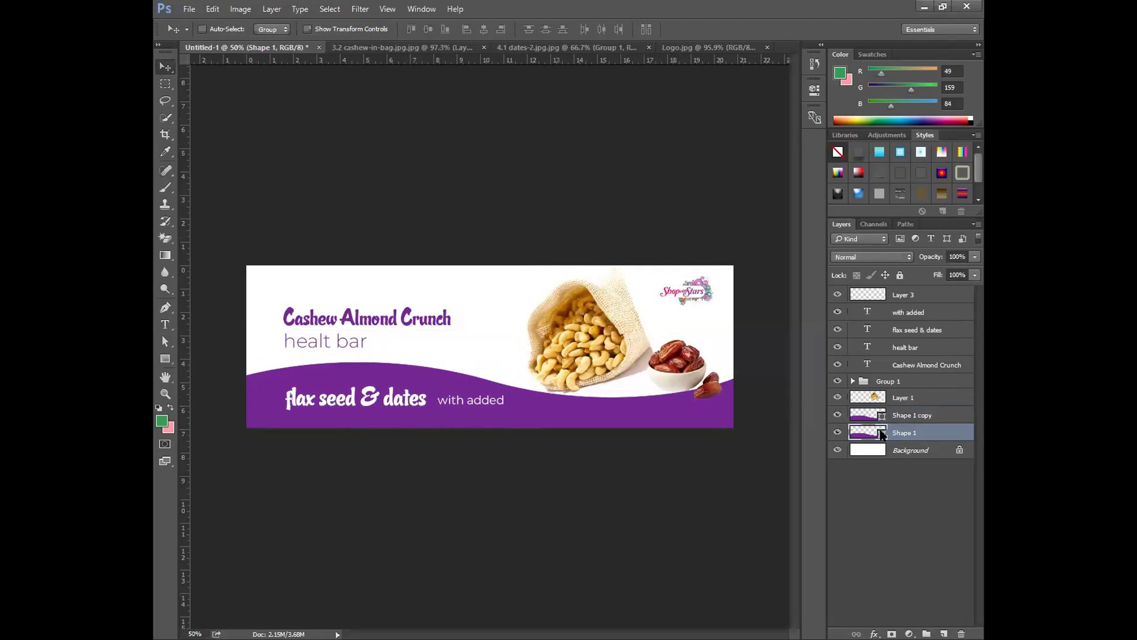
{"action": "double_click", "coordinate": [868, 433]}
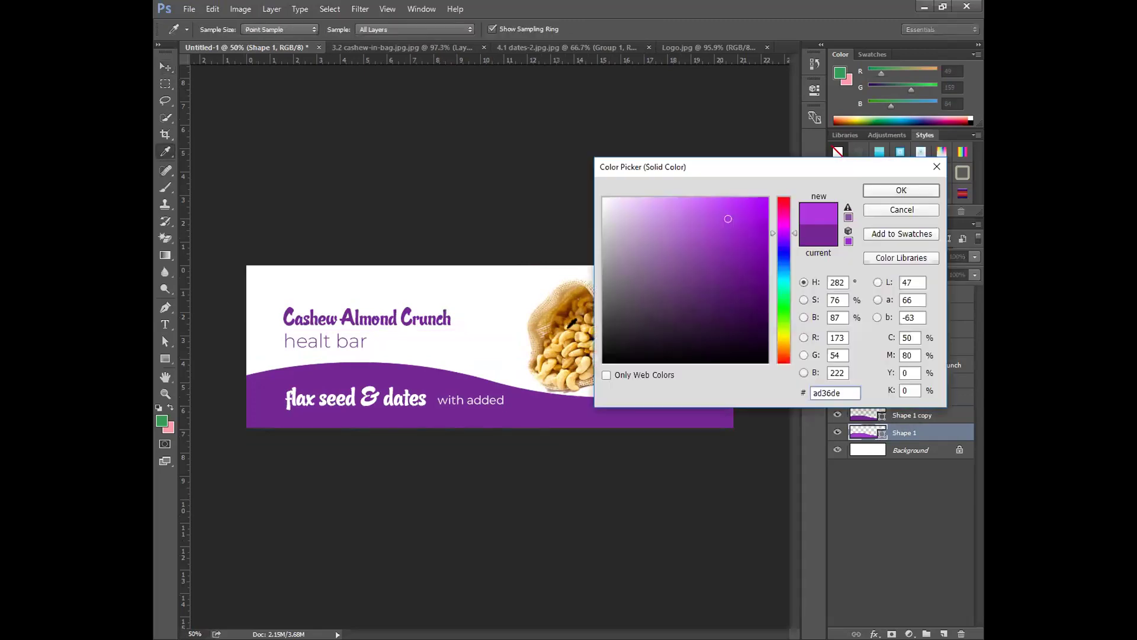
{"action": "left_click", "coordinate": [569, 331]}
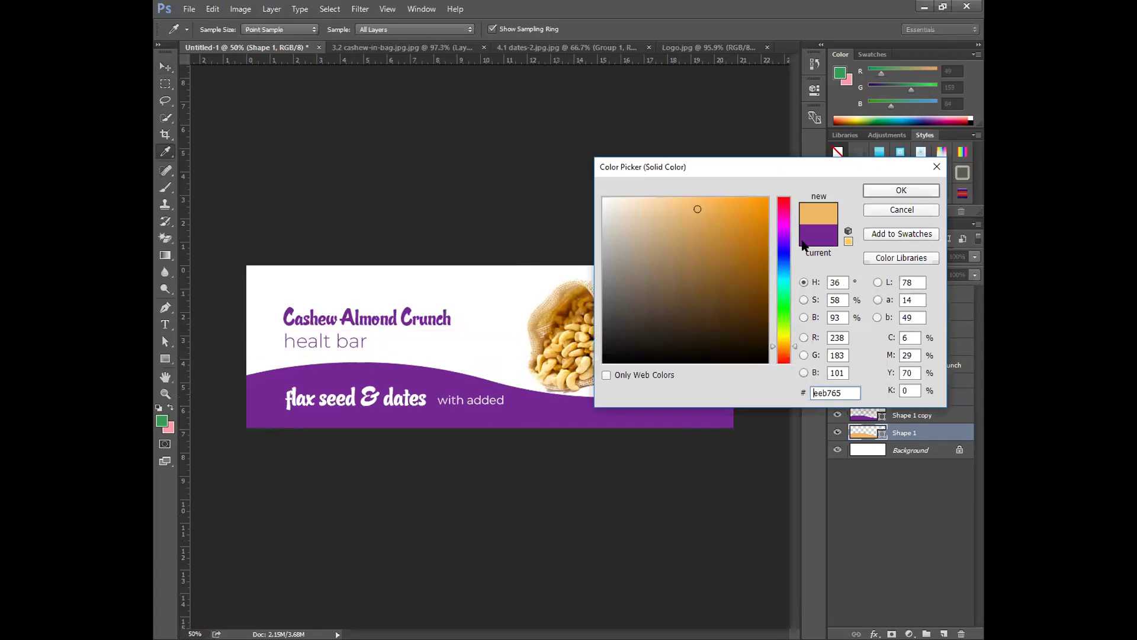
{"action": "key", "text": "Return"}
- Lower the right end anchor of the duplicated purple wave with the Direct Selection tool to expose a strip of the orange wave
{"action": "left_click", "coordinate": [919, 417]}
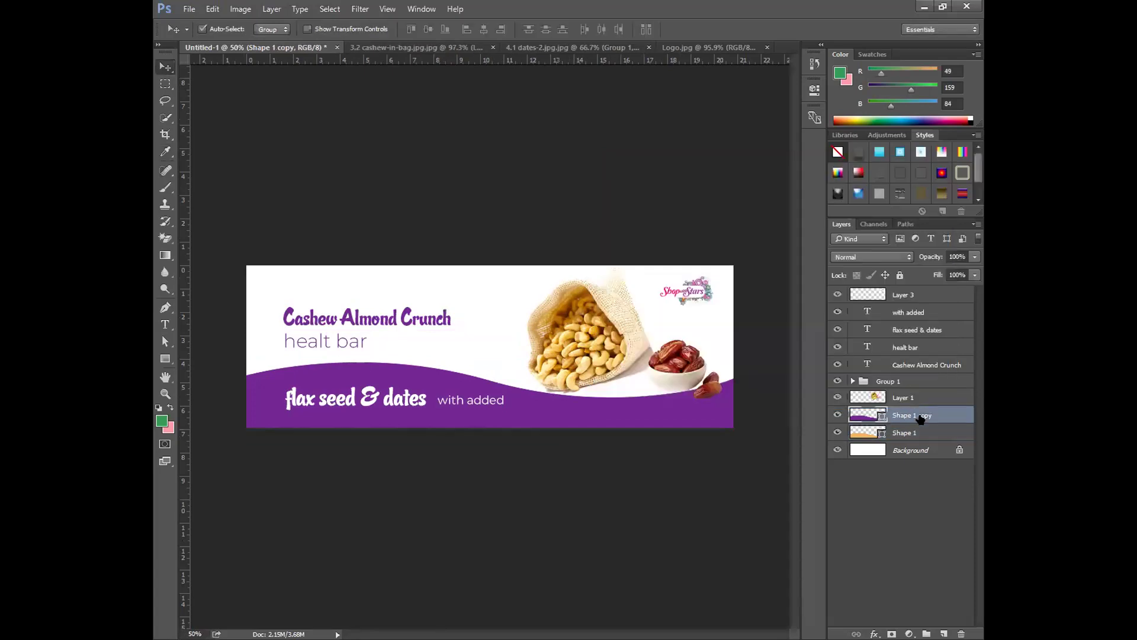
{"action": "key", "text": "ctrl+t"}
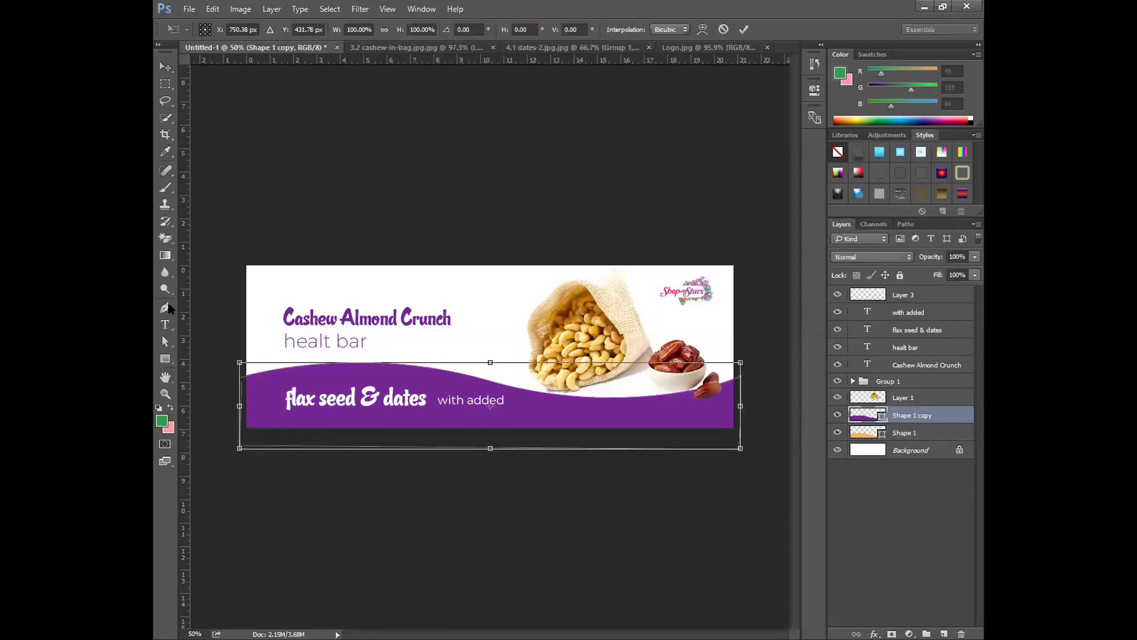
{"action": "left_click", "coordinate": [744, 29]}
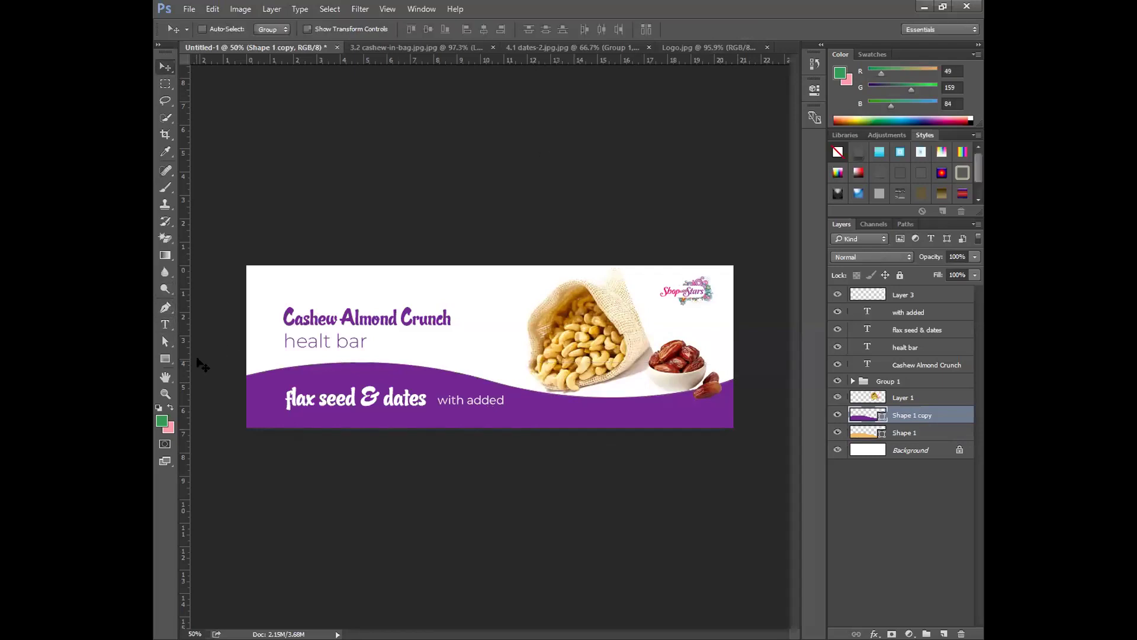
{"action": "left_click", "coordinate": [166, 341]}
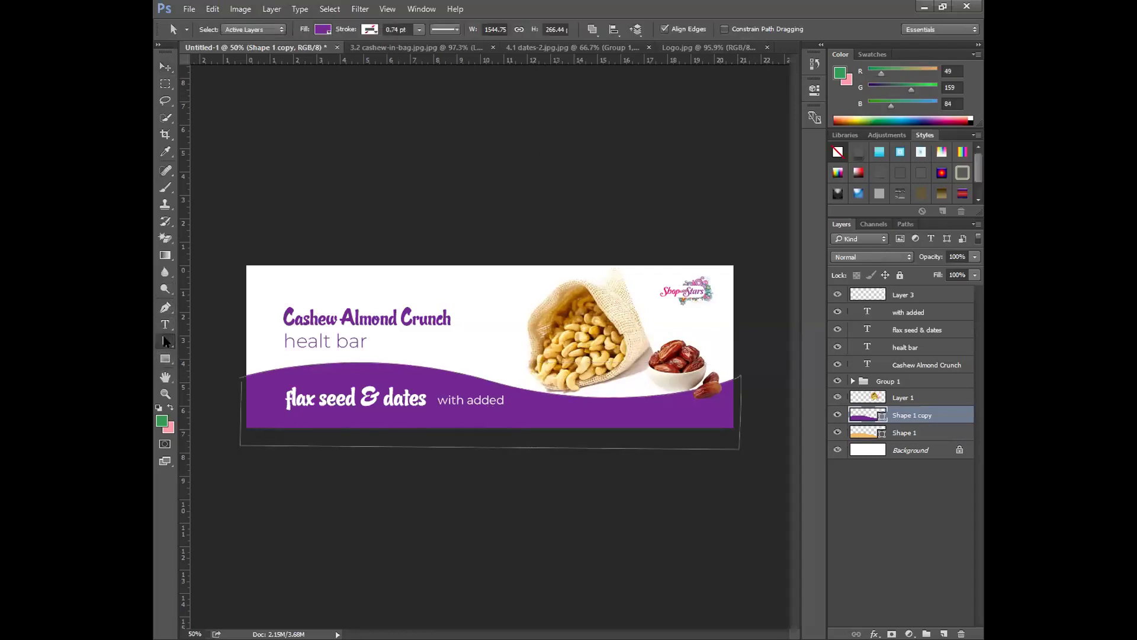
{"action": "right_click", "coordinate": [166, 341]}
{"action": "left_click", "coordinate": [219, 356]}
{"action": "left_click", "coordinate": [741, 376]}
{"action": "key", "text": "Down"}
{"action": "key", "text": "Down"}
{"action": "key", "text": "Down"}
{"action": "key", "text": "Down"}
{"action": "key", "text": "Down"}
{"action": "key", "text": "Down"}
{"action": "key", "text": "Down"}
{"action": "key", "text": "Down"}
{"action": "key", "text": "Down"}
{"action": "key", "text": "Down"}
{"action": "key", "text": "Down"}
{"action": "key", "text": "Down"}
{"action": "key", "text": "Down"}
{"action": "key", "text": "Down"}
{"action": "key", "text": "Down"}
{"action": "key", "text": "Down"}
{"action": "key", "text": "Down"}
{"action": "key", "text": "Down"}
{"action": "key", "text": "Down"}
{"action": "key", "text": "Down"}
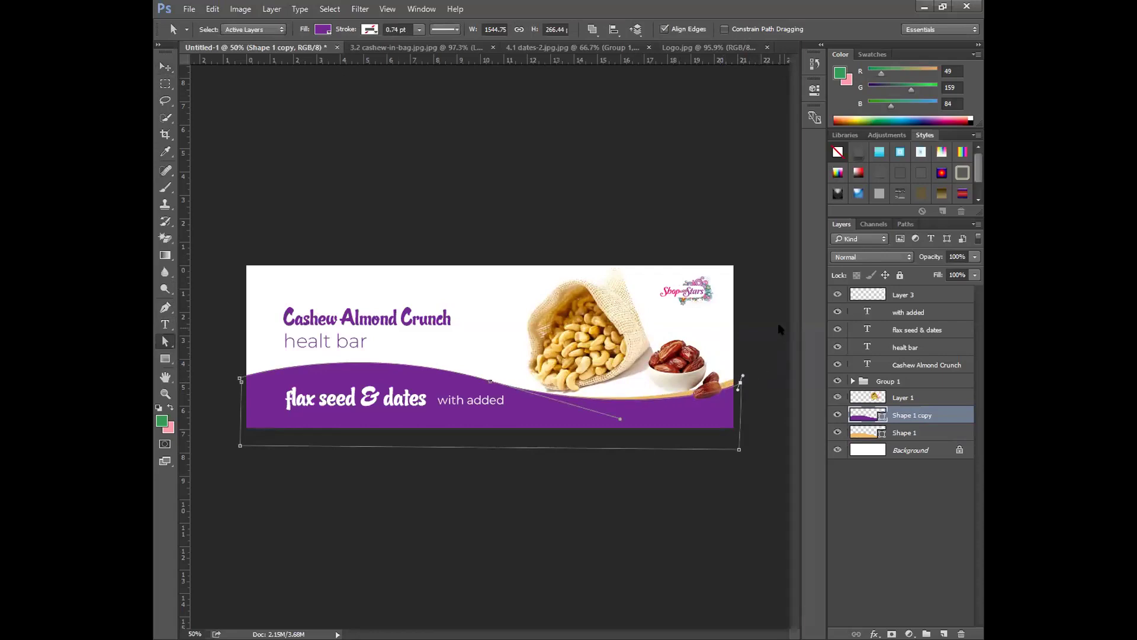
- Fine-tune the curve handle at the purple wave's middle anchor and slightly lower its left end anchor
{"action": "left_click", "coordinate": [618, 420]}
{"action": "left_click_drag", "start_coordinate": [616, 421], "coordinate": [618, 422]}
{"action": "left_click", "coordinate": [766, 256]}
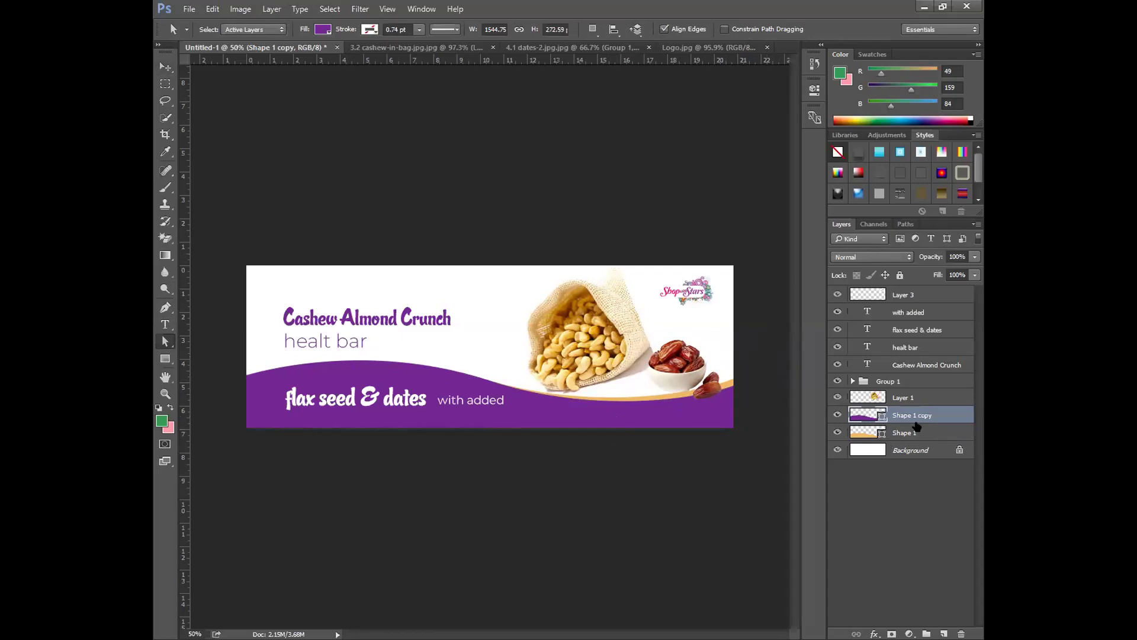
{"action": "left_click", "coordinate": [248, 382]}
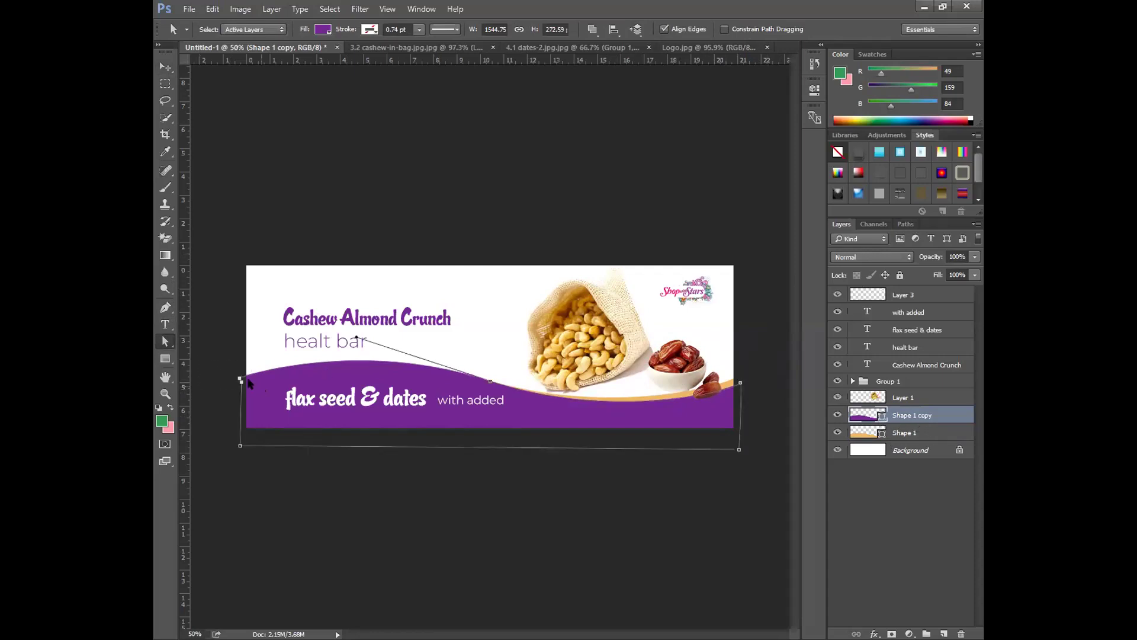
{"action": "left_click_drag", "start_coordinate": [240, 379], "coordinate": [240, 383]}
{"action": "left_click", "coordinate": [227, 355]}
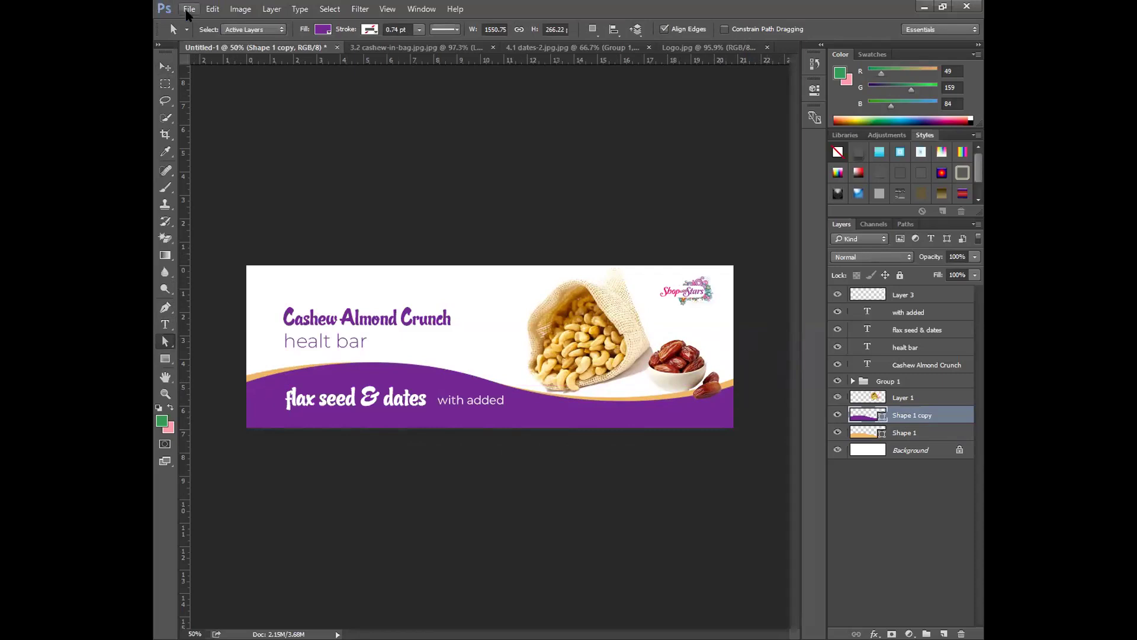
- Create a new International Paper A4 document, 210 × 297 mm at 300 pixels/inch, in RGB with a white background
{"action": "left_click", "coordinate": [189, 9]}
{"action": "left_click", "coordinate": [231, 31]}
{"action": "left_click", "coordinate": [471, 218]}
{"action": "left_click", "coordinate": [471, 260]}
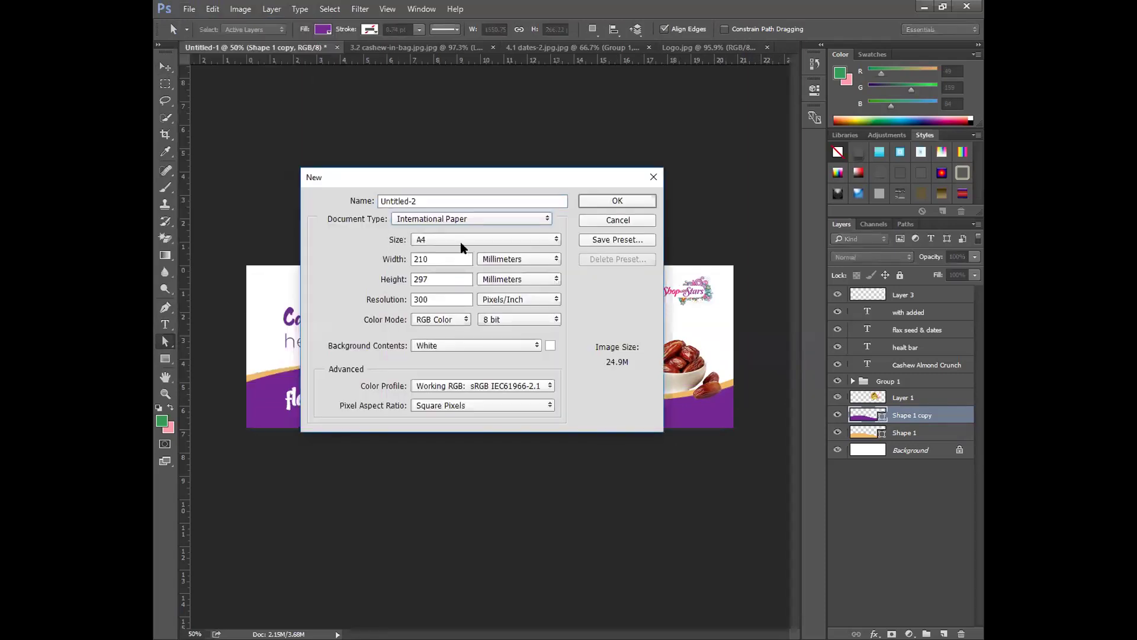
{"action": "left_click", "coordinate": [610, 203]}
- Close the Logo.jpg, dates and cashew-in-bag image documents without saving their changes
{"action": "left_click", "coordinate": [592, 47]}
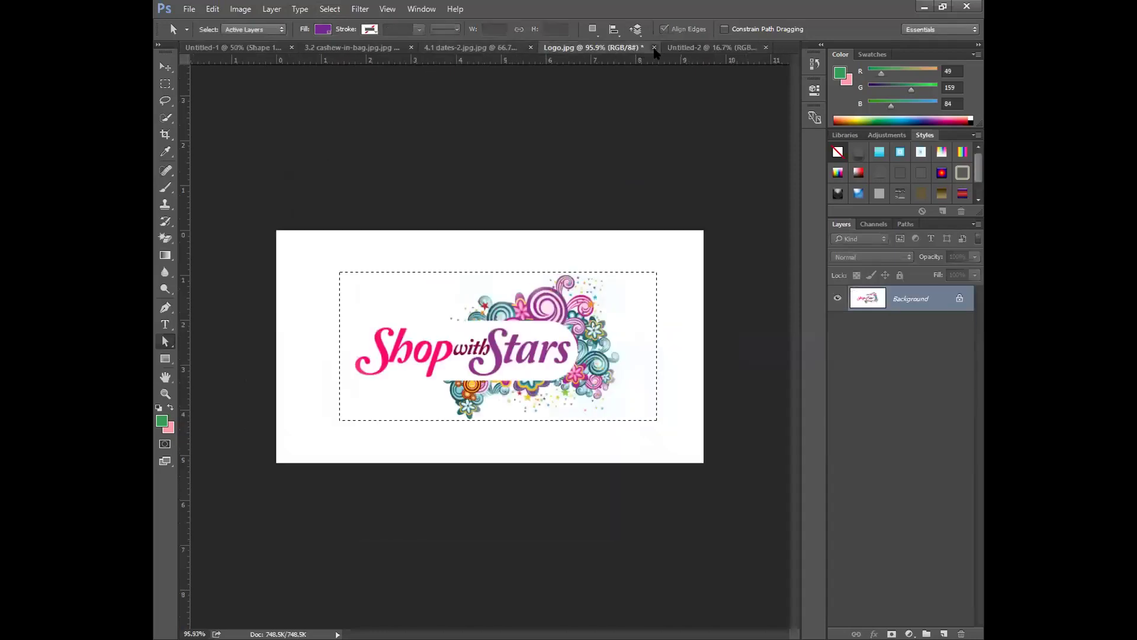
{"action": "left_click", "coordinate": [654, 47]}
{"action": "left_click", "coordinate": [527, 242]}
{"action": "left_click", "coordinate": [655, 51]}
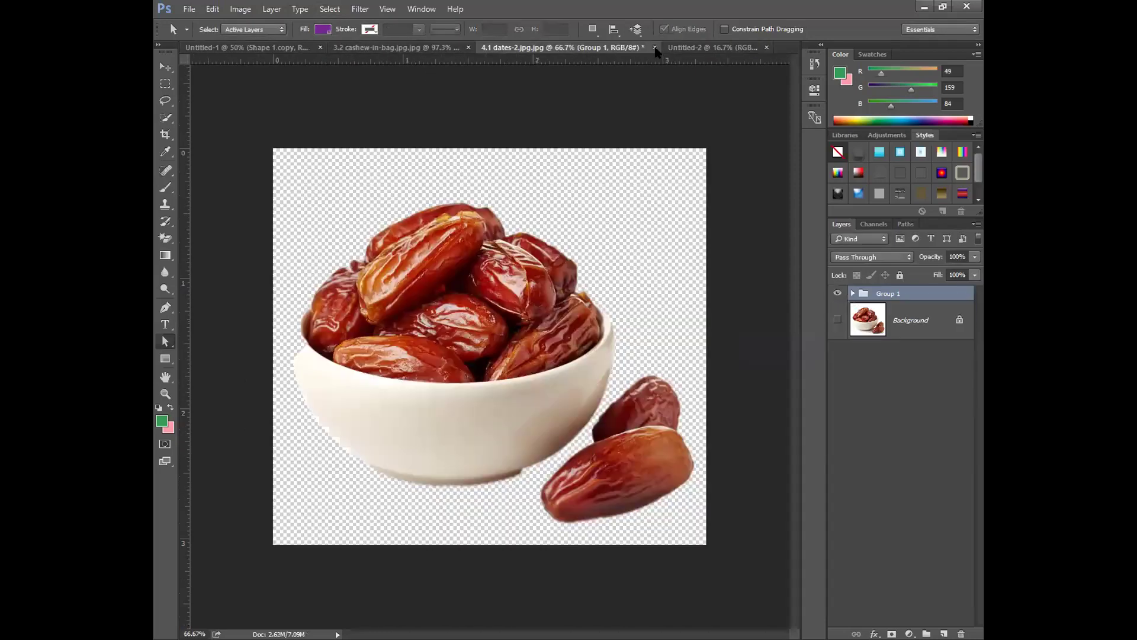
{"action": "left_click", "coordinate": [654, 48]}
{"action": "left_click", "coordinate": [536, 242]}
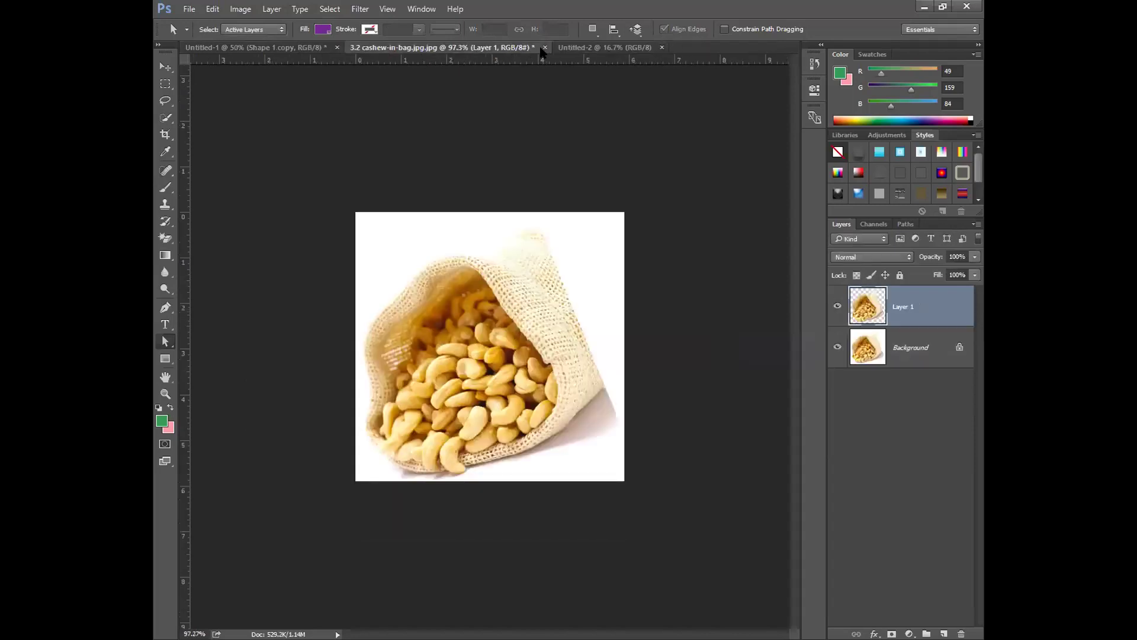
{"action": "left_click", "coordinate": [544, 47]}
{"action": "left_click", "coordinate": [531, 243]}
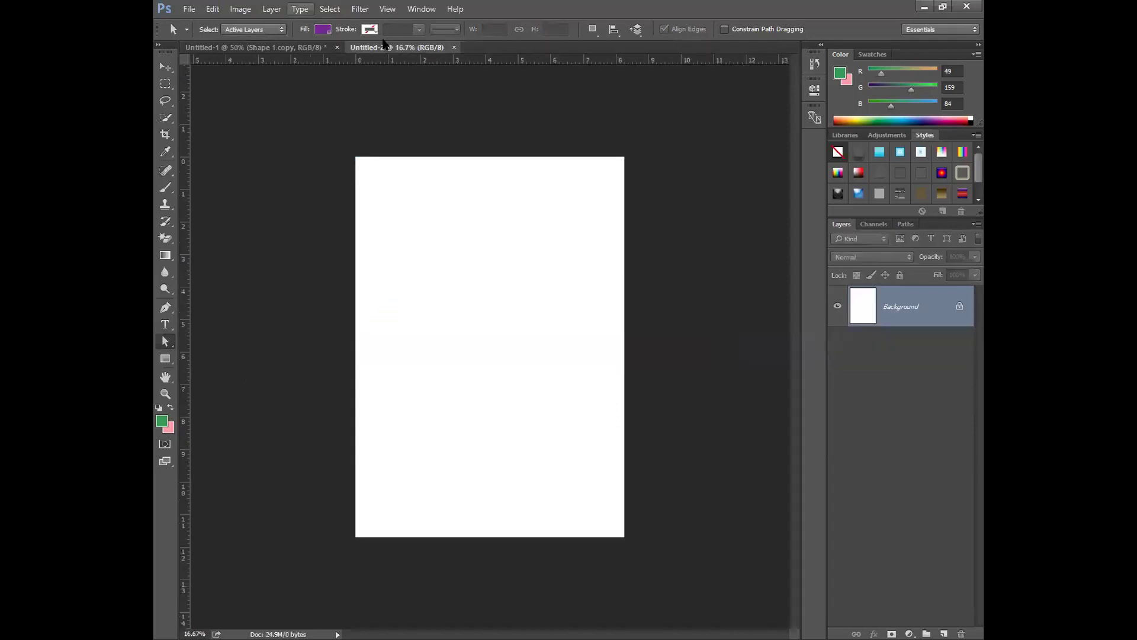
- Rotate the blank A4 canvas by 90° to landscape orientation
{"action": "left_click", "coordinate": [240, 9]}
{"action": "mouse_move", "coordinate": [302, 128]}
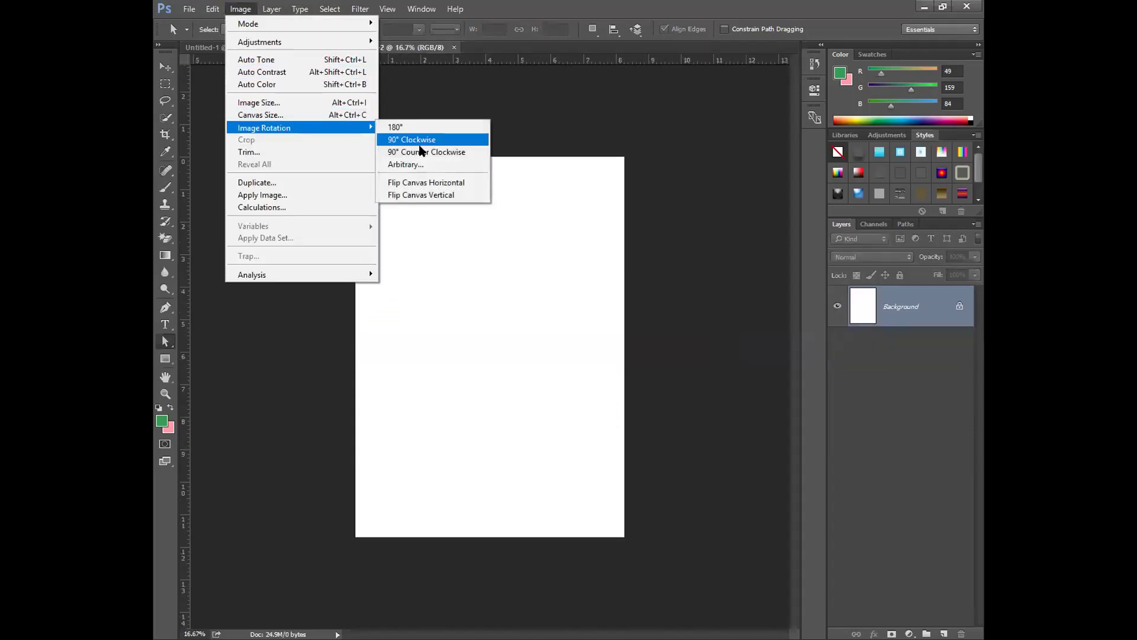
{"action": "key", "text": "Return"}
{"action": "key", "text": "ctrl+0"}
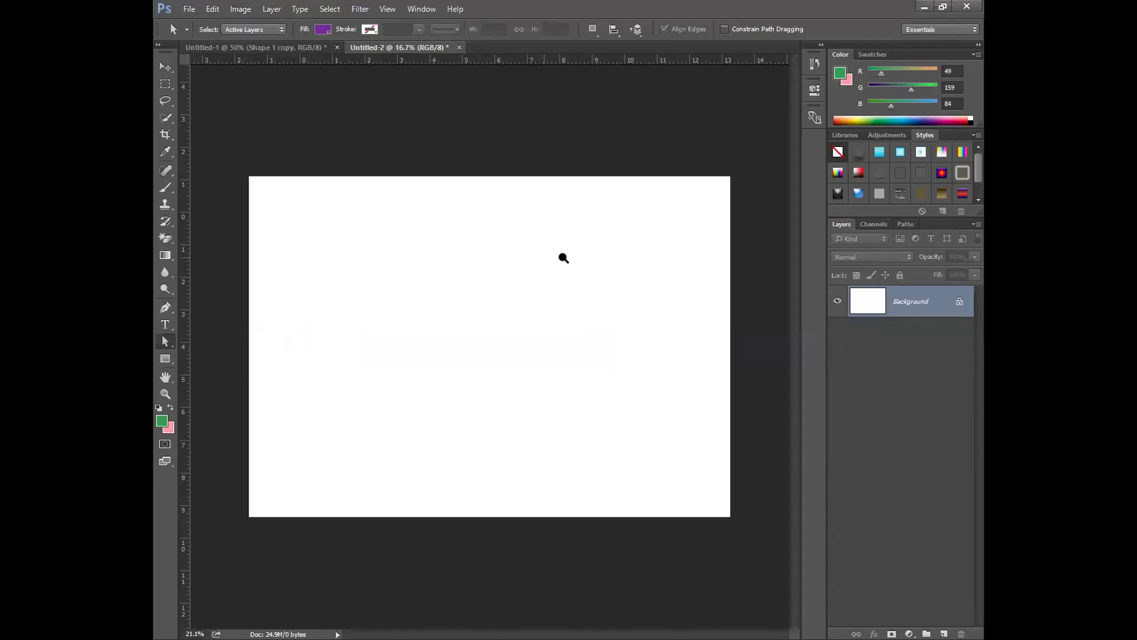
{"action": "left_click", "coordinate": [224, 47]}
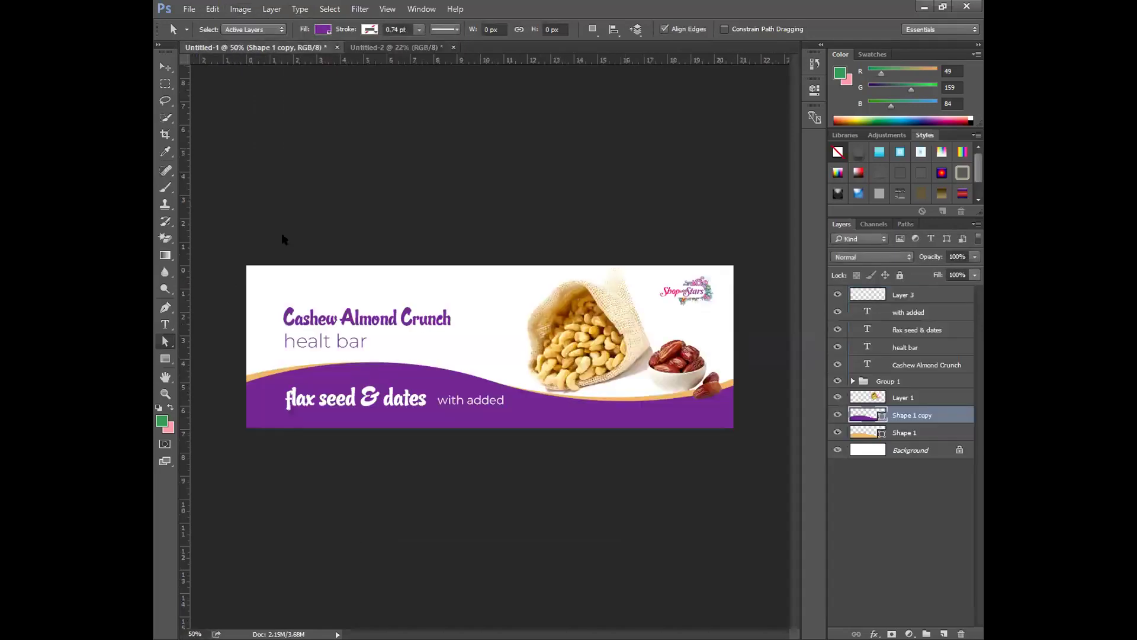
{"action": "left_click", "coordinate": [429, 49]}
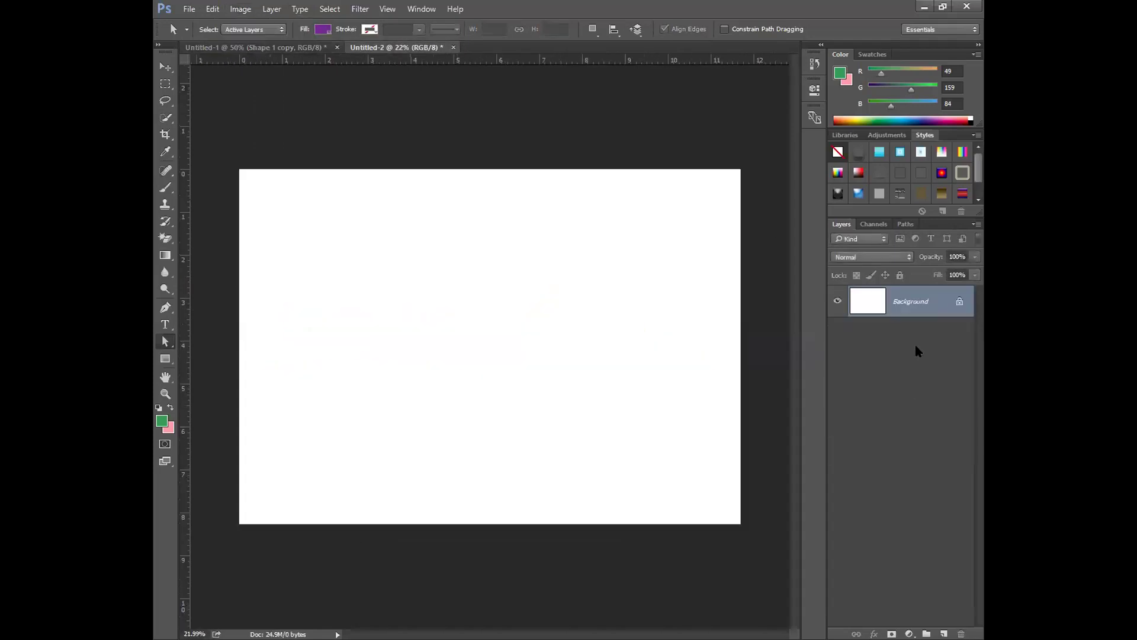
- Draw a rectangle shape of about 3882 × 2935 px covering the entire A4 canvas
{"action": "left_click", "coordinate": [165, 358]}
{"action": "left_click_drag", "start_coordinate": [223, 149], "coordinate": [777, 569]}
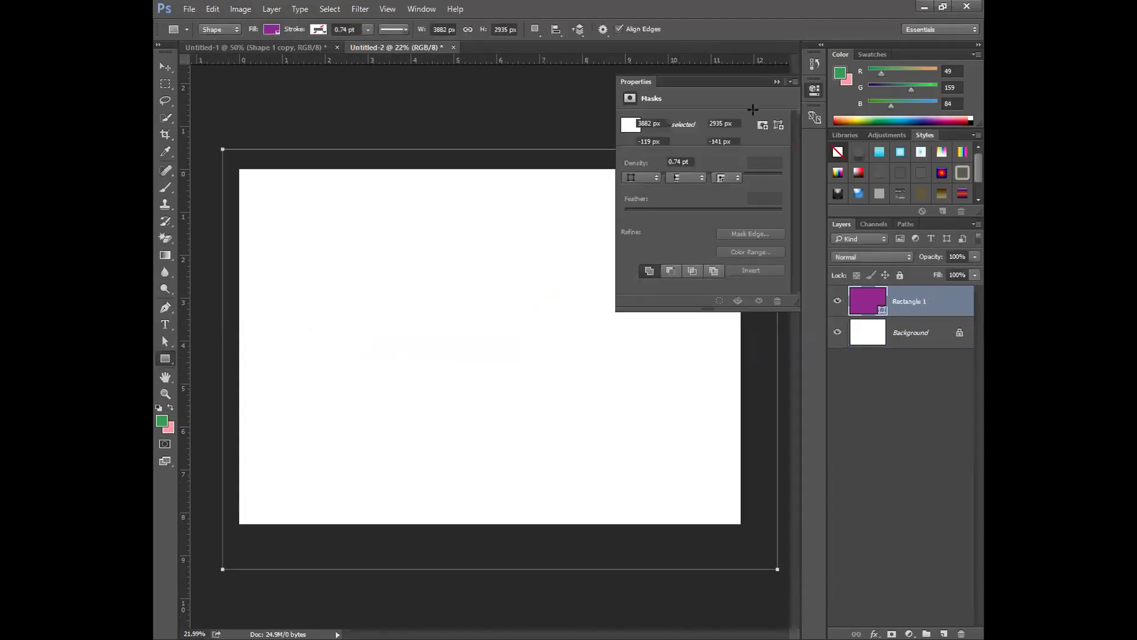
{"action": "left_click", "coordinate": [884, 305]}
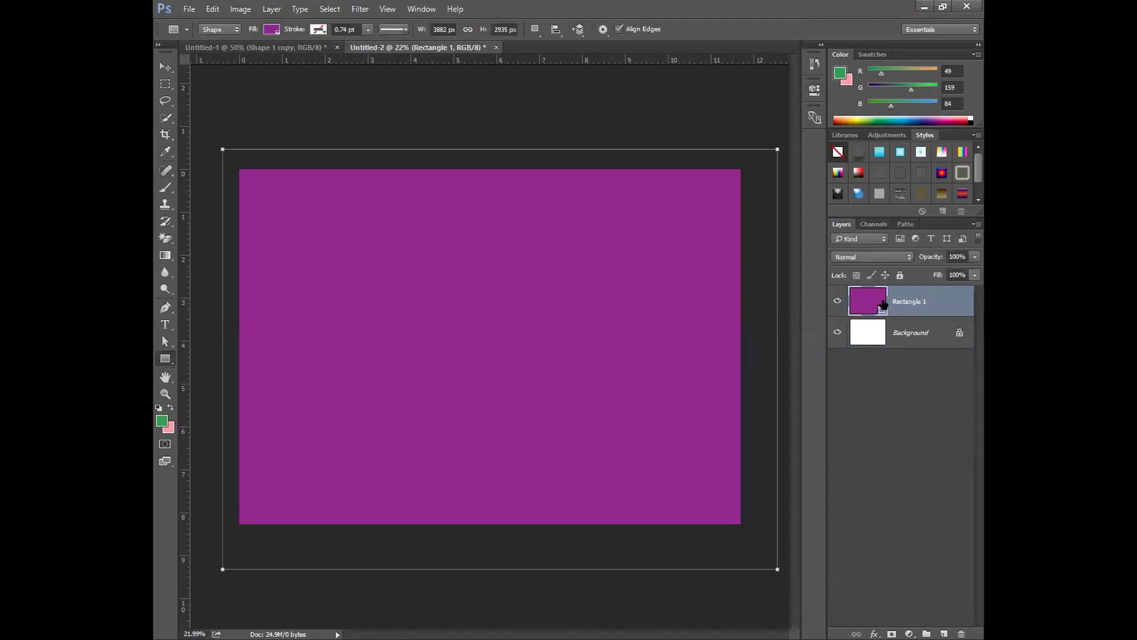
- Change the full-canvas rectangle's fill to a dark, muted purple-gray
{"action": "double_click", "coordinate": [883, 304]}
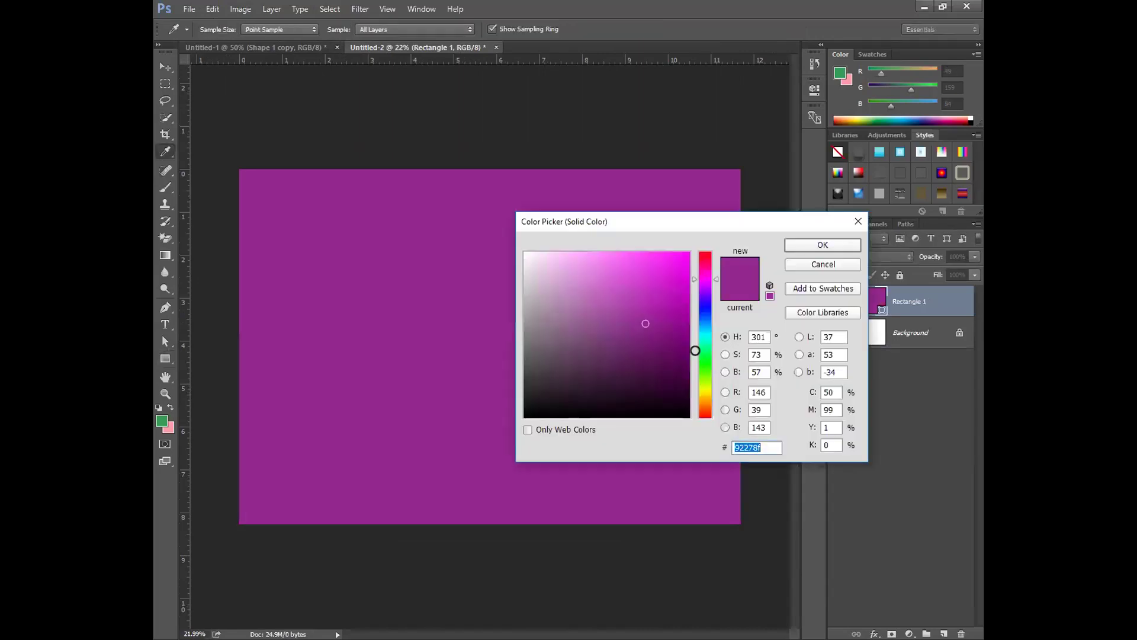
{"action": "left_click", "coordinate": [613, 378]}
{"action": "left_click", "coordinate": [563, 380]}
{"action": "mouse_move", "coordinate": [555, 351]}
{"action": "left_mouse_down"}
{"action": "mouse_move", "coordinate": [536, 355]}
{"action": "mouse_move", "coordinate": [542, 366]}
{"action": "left_mouse_up"}
{"action": "left_click", "coordinate": [822, 246]}
- Copy the entire banner artwork with all visible layers and paste it into the A4 document
{"action": "key", "text": "ctrl+Tab"}
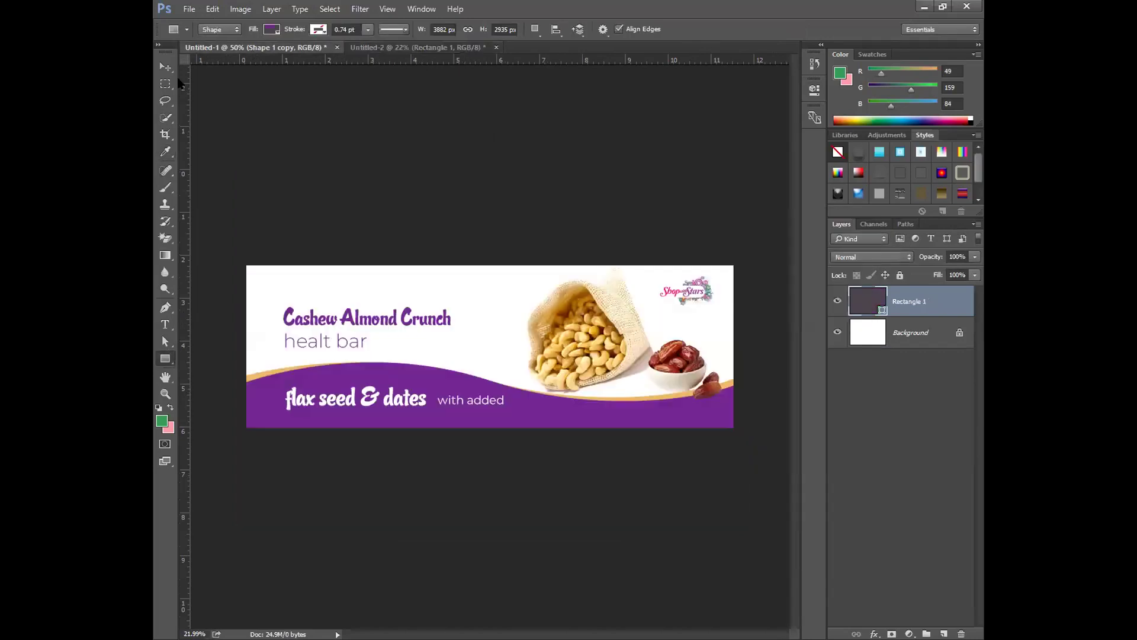
{"action": "key", "text": "v"}
{"action": "key", "text": "m"}
{"action": "key", "text": "ctrl+a"}
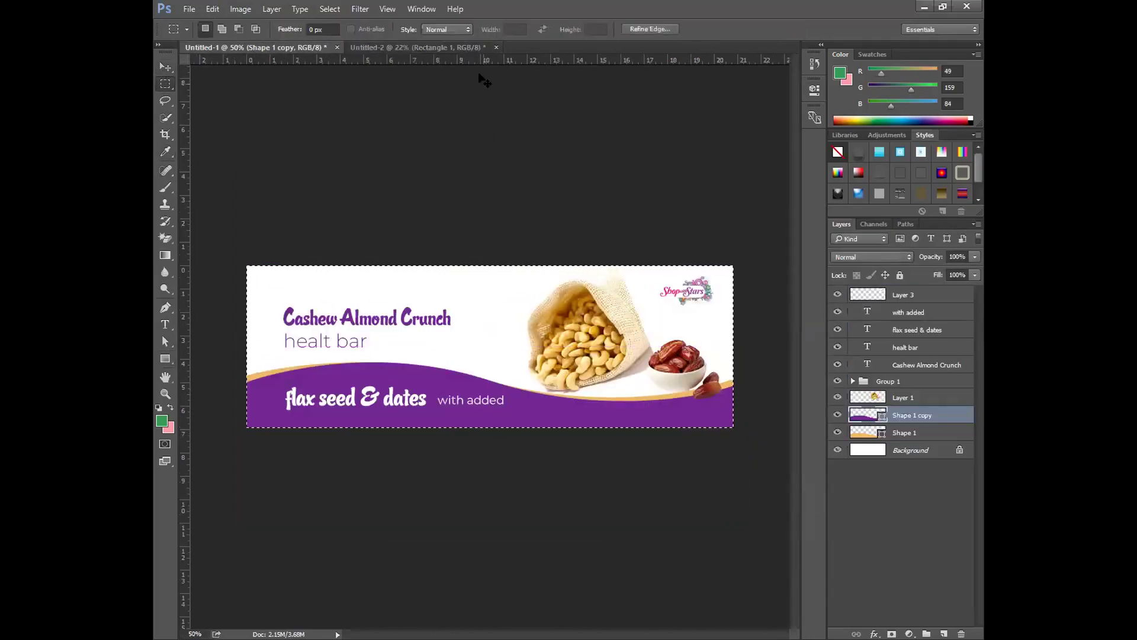
{"action": "left_click", "coordinate": [450, 48]}
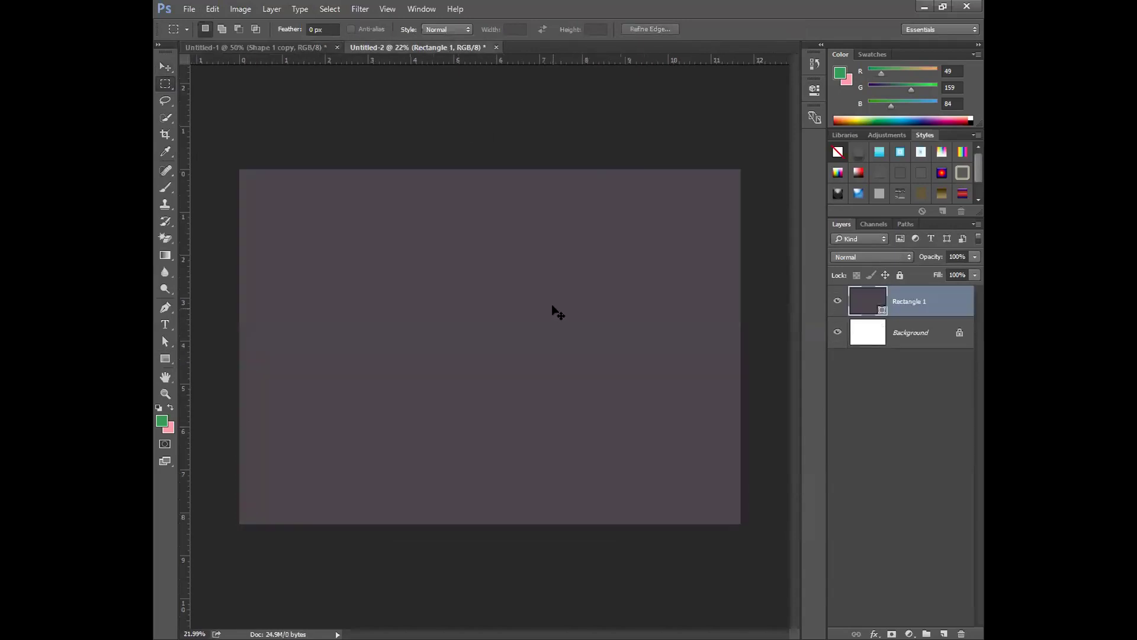
{"action": "key", "text": "ctrl+v"}
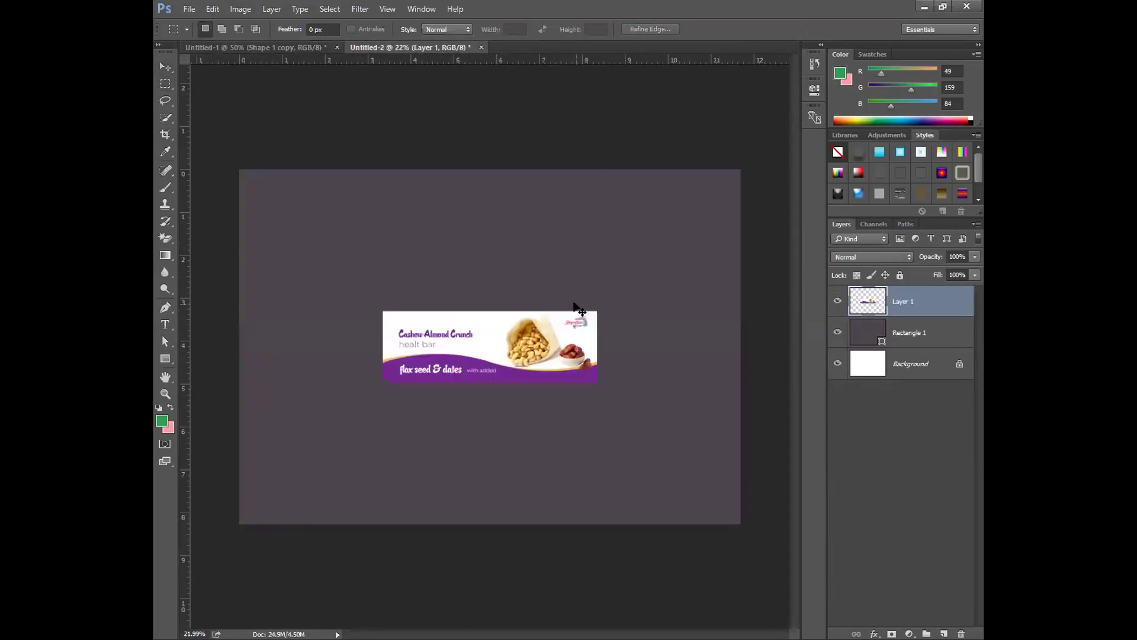
- Enlarge the pasted banner proportionally from its center until it spans about three quarters of the canvas width
{"action": "key", "text": "ctrl+t"}
{"action": "left_click_drag", "start_coordinate": [598, 309], "coordinate": [696, 276]}
{"action": "left_click", "coordinate": [744, 29]}
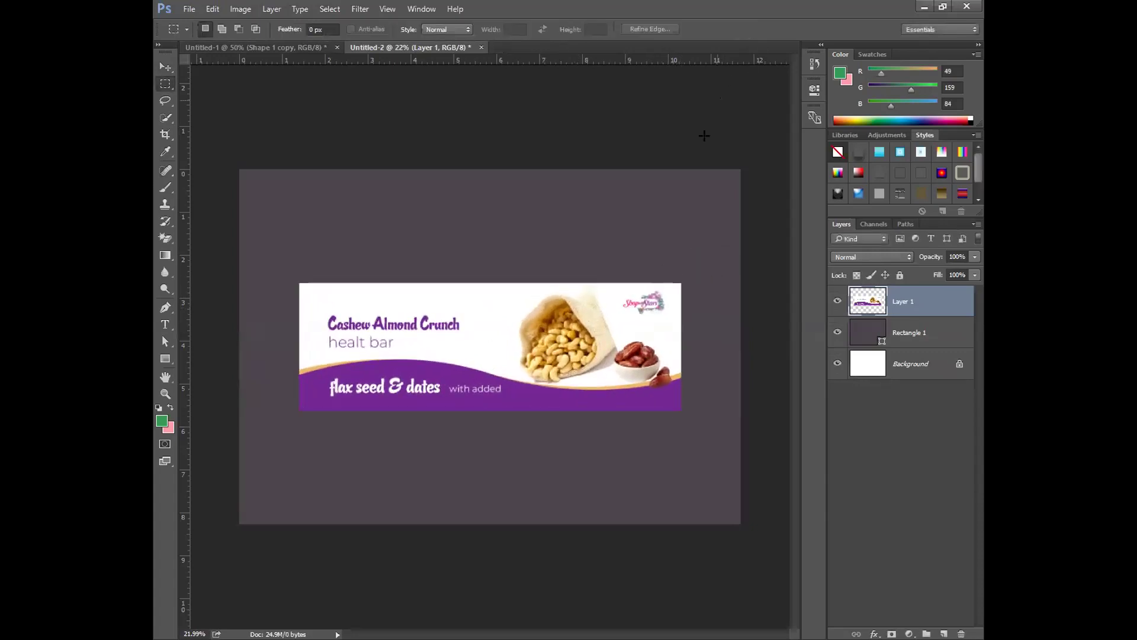
- Distort the banner into a perspective view, with its left side taller and its lower edge rising toward the shorter right side
{"action": "key", "text": "ctrl+t"}
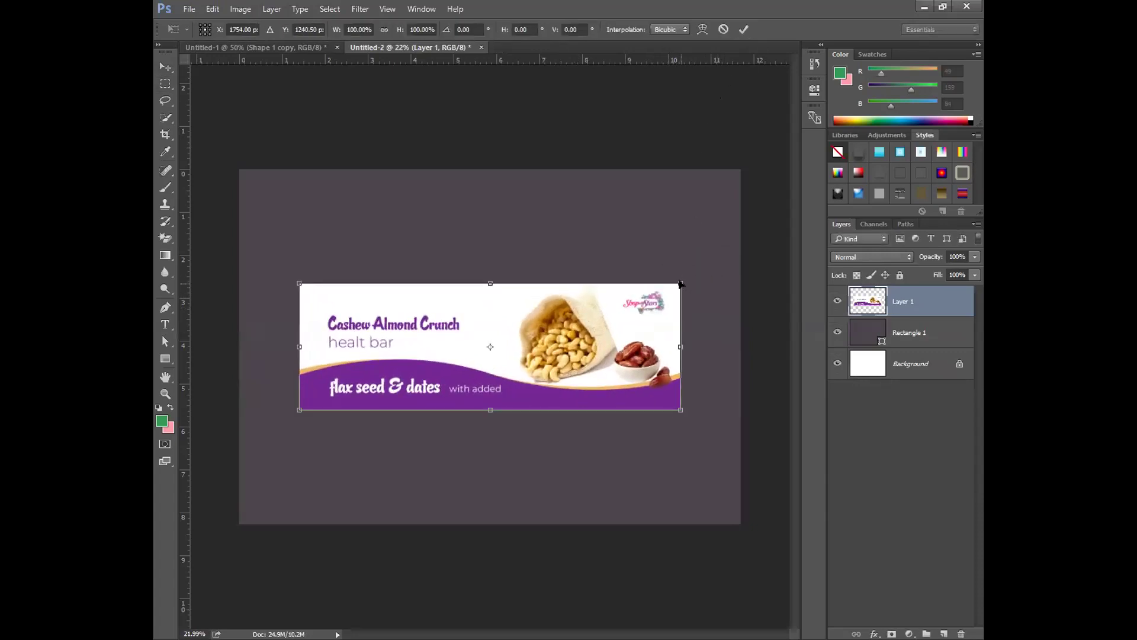
{"action": "left_click_drag", "start_coordinate": [681, 284], "coordinate": [680, 252]}
{"action": "left_click_drag", "start_coordinate": [684, 413], "coordinate": [681, 374]}
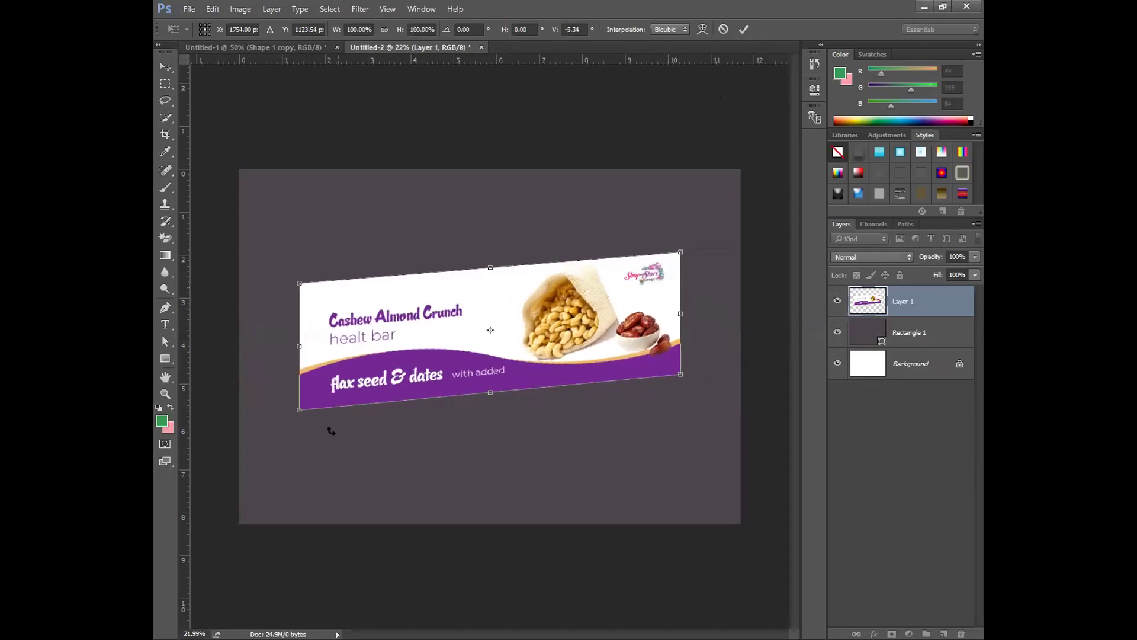
{"action": "left_click_drag", "start_coordinate": [307, 414], "coordinate": [300, 448]}
{"action": "left_click_drag", "start_coordinate": [304, 293], "coordinate": [285, 254]}
{"action": "left_click_drag", "start_coordinate": [300, 449], "coordinate": [284, 456]}
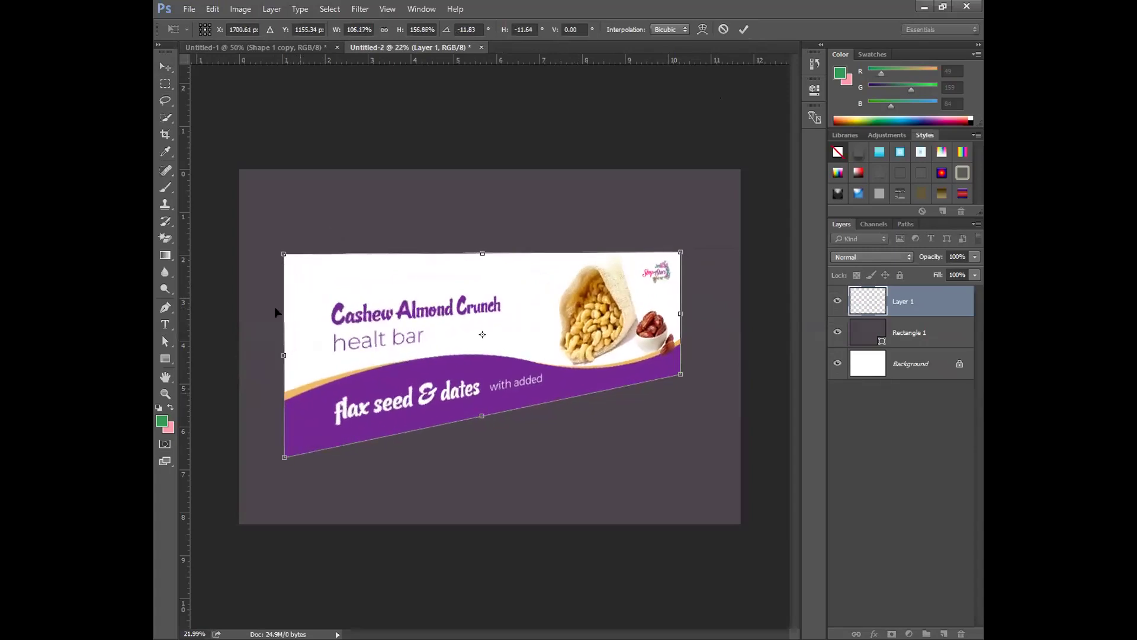
{"action": "left_click_drag", "start_coordinate": [283, 256], "coordinate": [276, 254]}
{"action": "left_click_drag", "start_coordinate": [680, 376], "coordinate": [684, 387]}
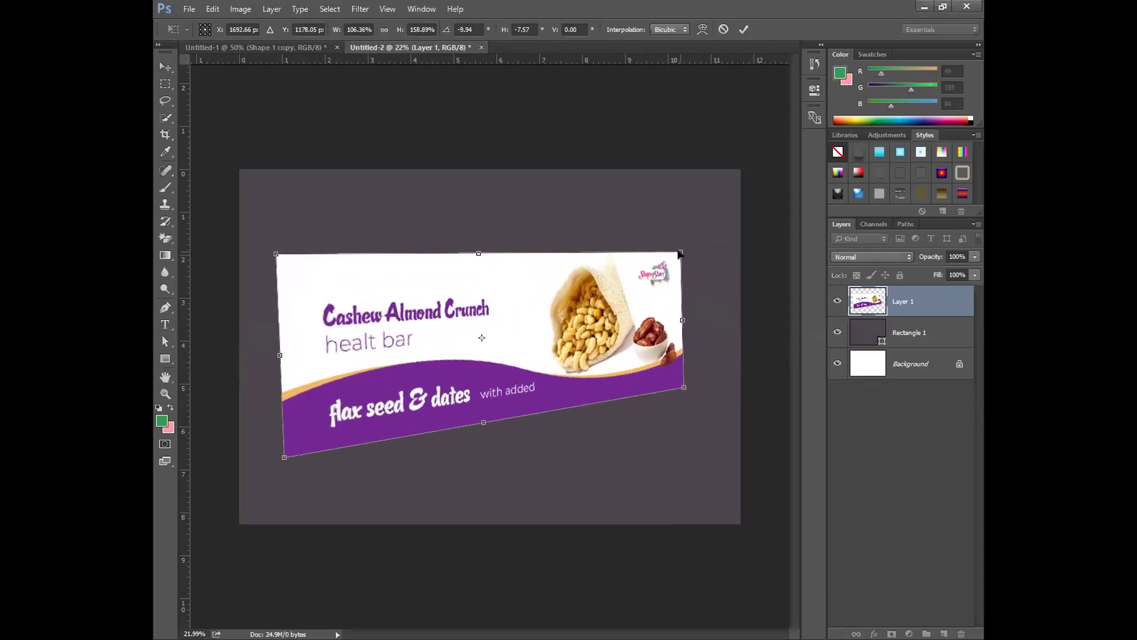
{"action": "left_click", "coordinate": [744, 30]}
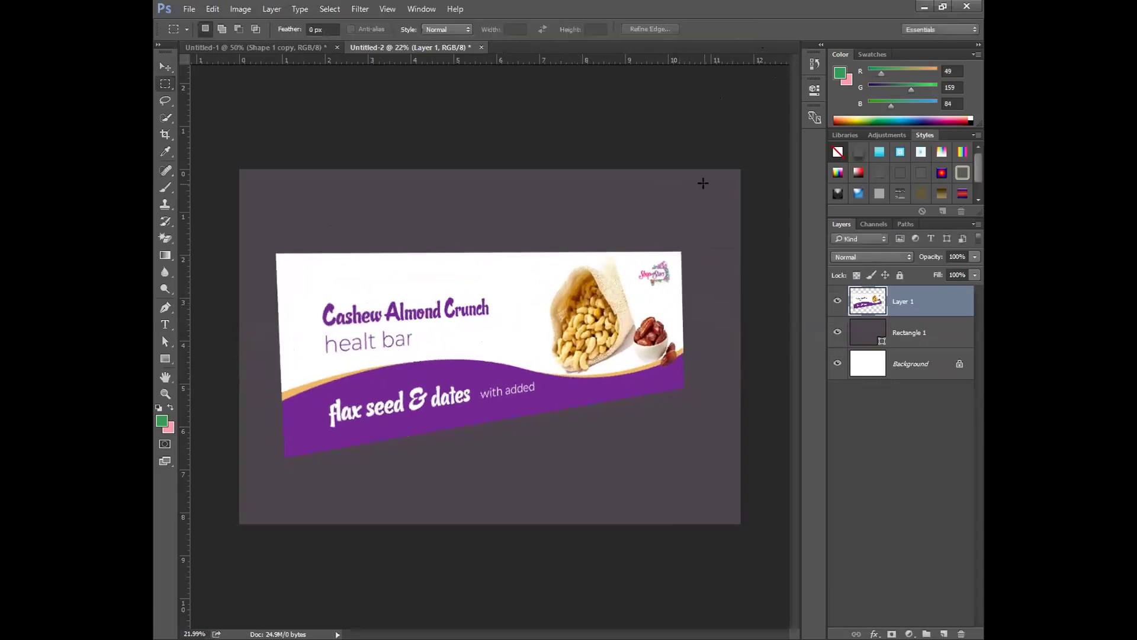
- Skew the banner's left side slightly upward and enlarge the banner until it spans nearly the full canvas width
{"action": "left_click", "coordinate": [165, 67]}
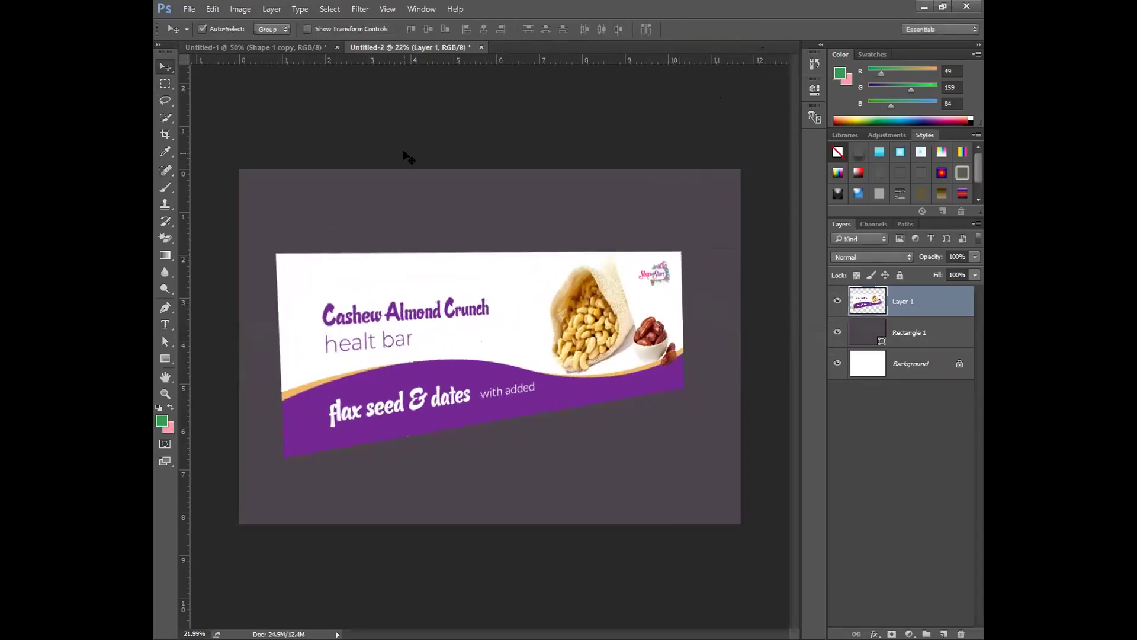
{"action": "key", "text": "ctrl+t"}
{"action": "left_click_drag", "start_coordinate": [273, 249], "coordinate": [272, 240]}
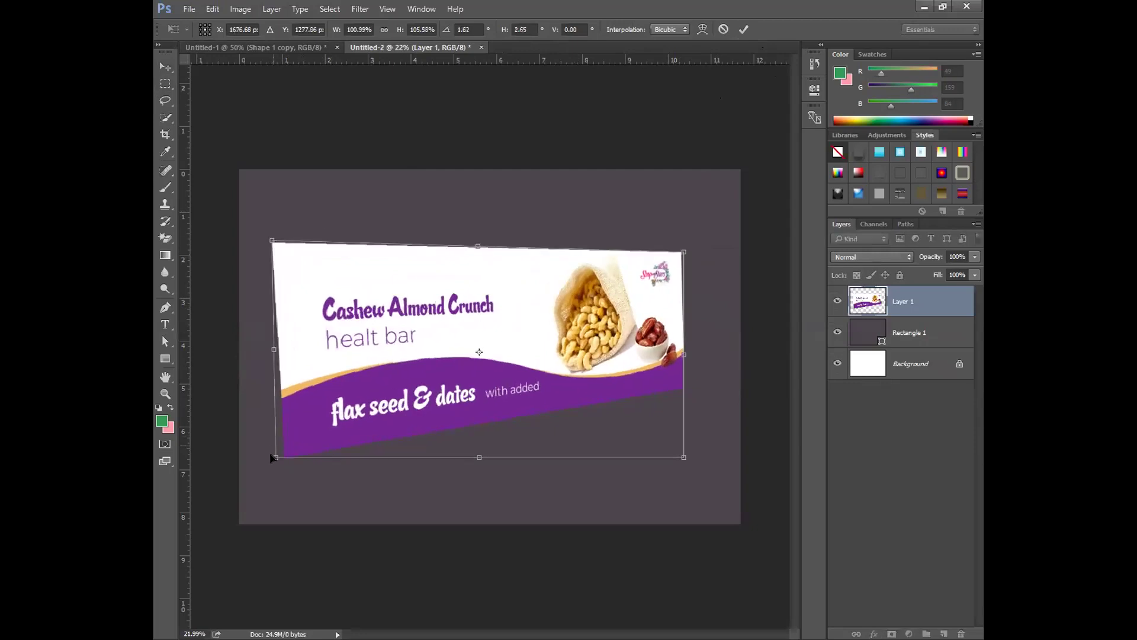
{"action": "left_click_drag", "start_coordinate": [268, 460], "coordinate": [264, 459]}
{"action": "key", "text": "ctrl+z"}
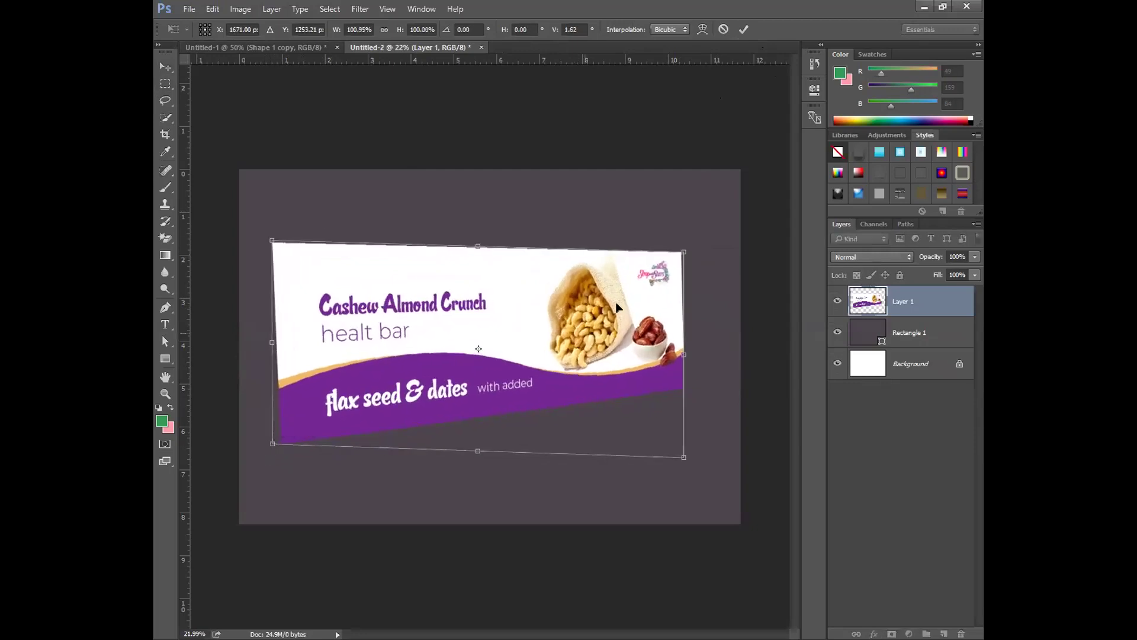
{"action": "left_click_drag", "start_coordinate": [689, 349], "coordinate": [707, 349]}
{"action": "left_click_drag", "start_coordinate": [634, 342], "coordinate": [648, 344]}
{"action": "mouse_move", "coordinate": [719, 465]}
{"action": "left_mouse_down"}
{"action": "mouse_move", "coordinate": [732, 459]}
{"action": "mouse_move", "coordinate": [737, 472]}
{"action": "left_mouse_up"}
{"action": "key", "text": "Return"}
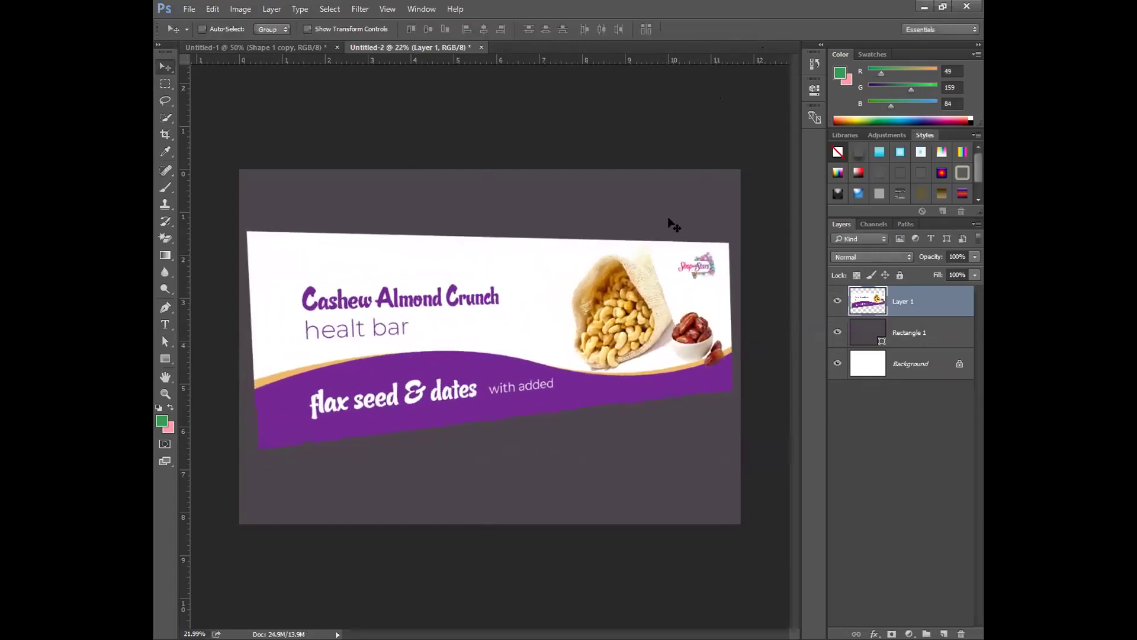
{"action": "key", "text": "ctrl+t"}
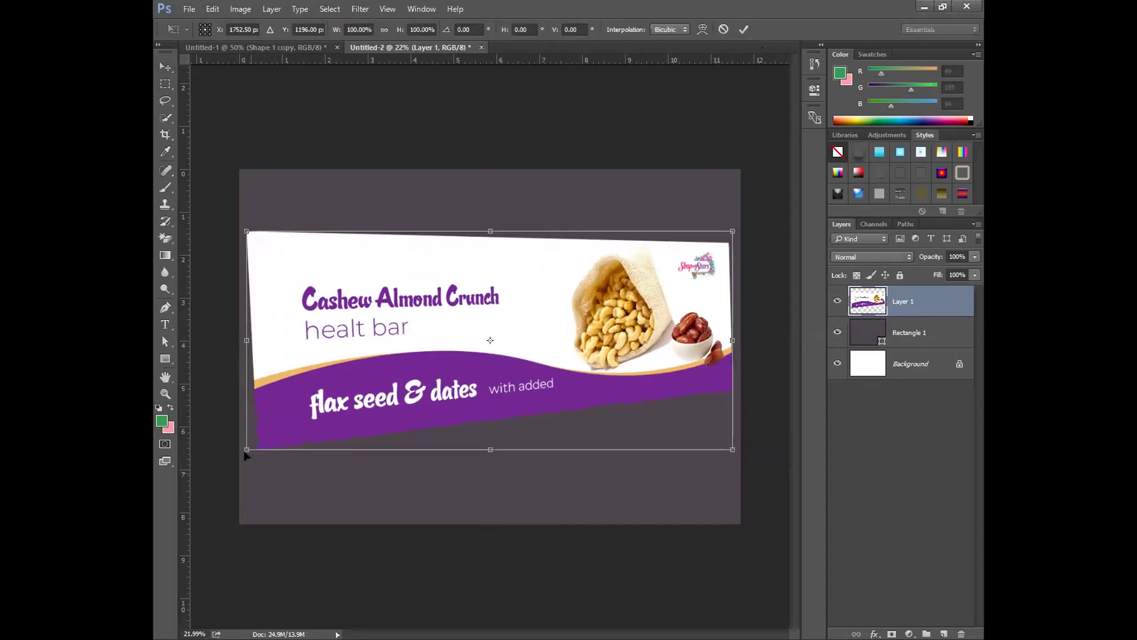
{"action": "left_click_drag", "start_coordinate": [240, 452], "coordinate": [243, 446]}
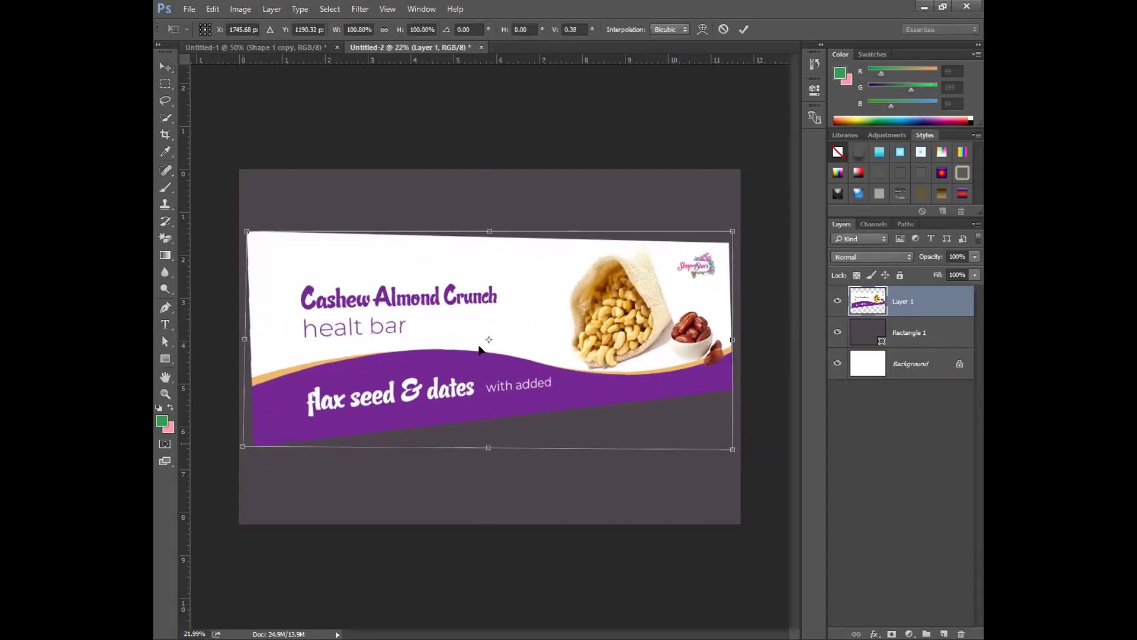
{"action": "left_click", "coordinate": [745, 29]}
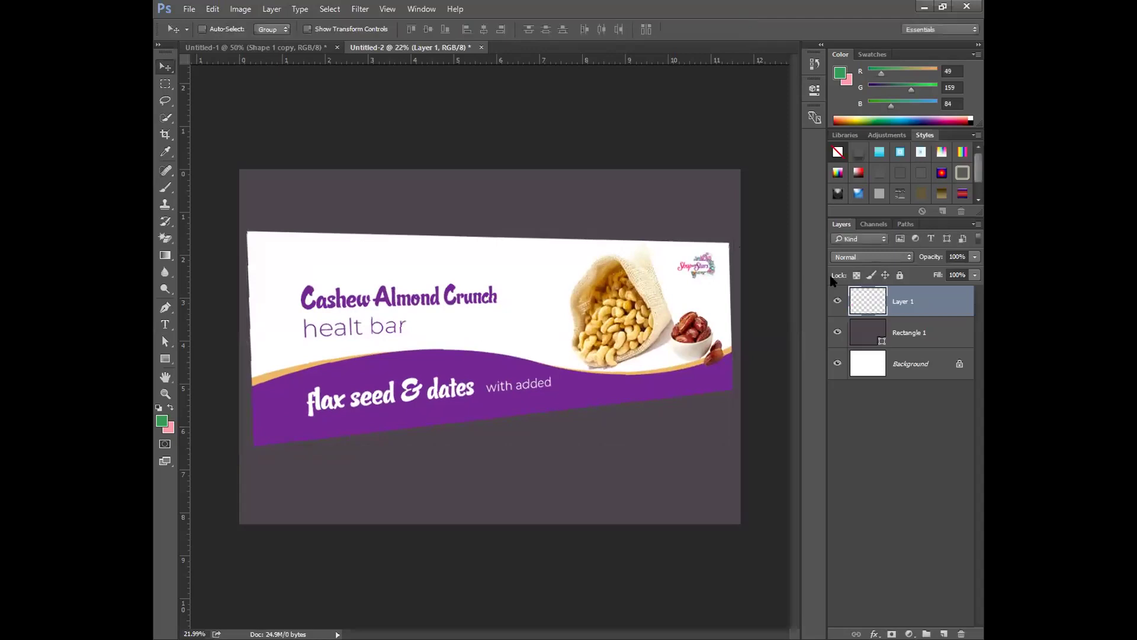
- Add a drop shadow to the banner layer with 73% opacity, 67 px distance and 29% spread
{"action": "right_click", "coordinate": [912, 311]}
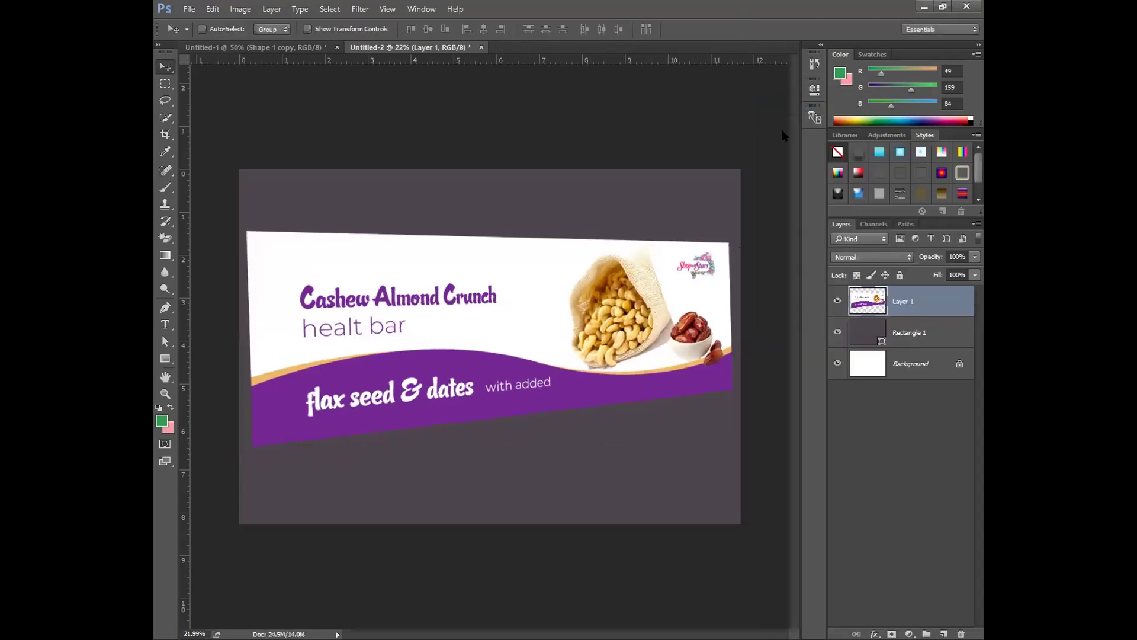
{"action": "left_click", "coordinate": [516, 421]}
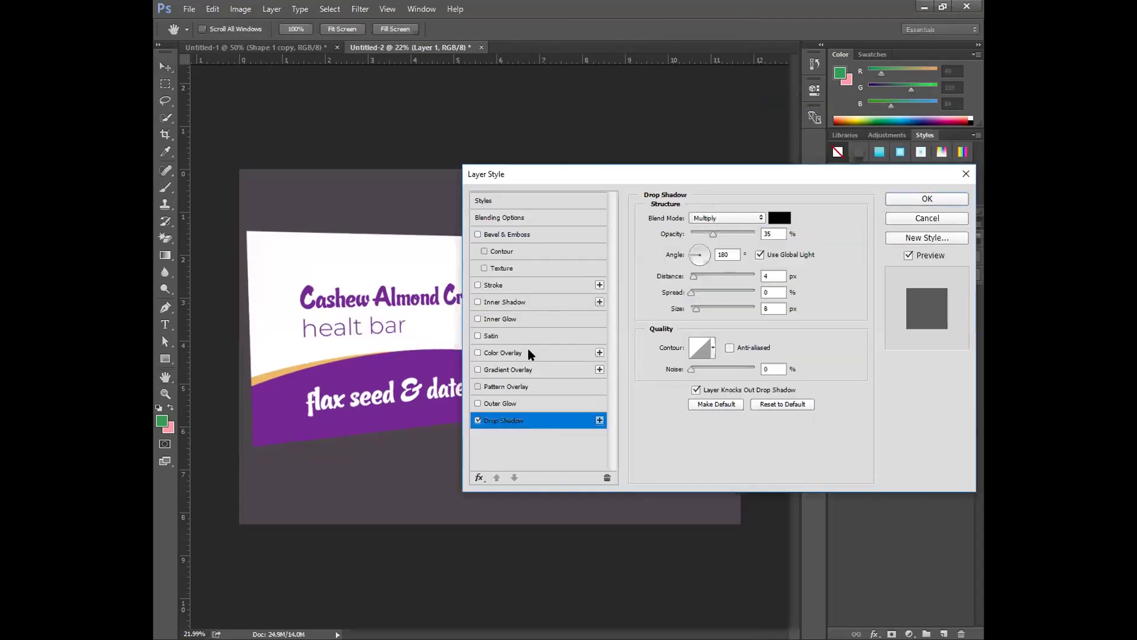
{"action": "left_click_drag", "start_coordinate": [602, 172], "coordinate": [727, 210]}
{"action": "left_click", "coordinate": [862, 268]}
{"action": "left_click_drag", "start_coordinate": [830, 311], "coordinate": [838, 344]}
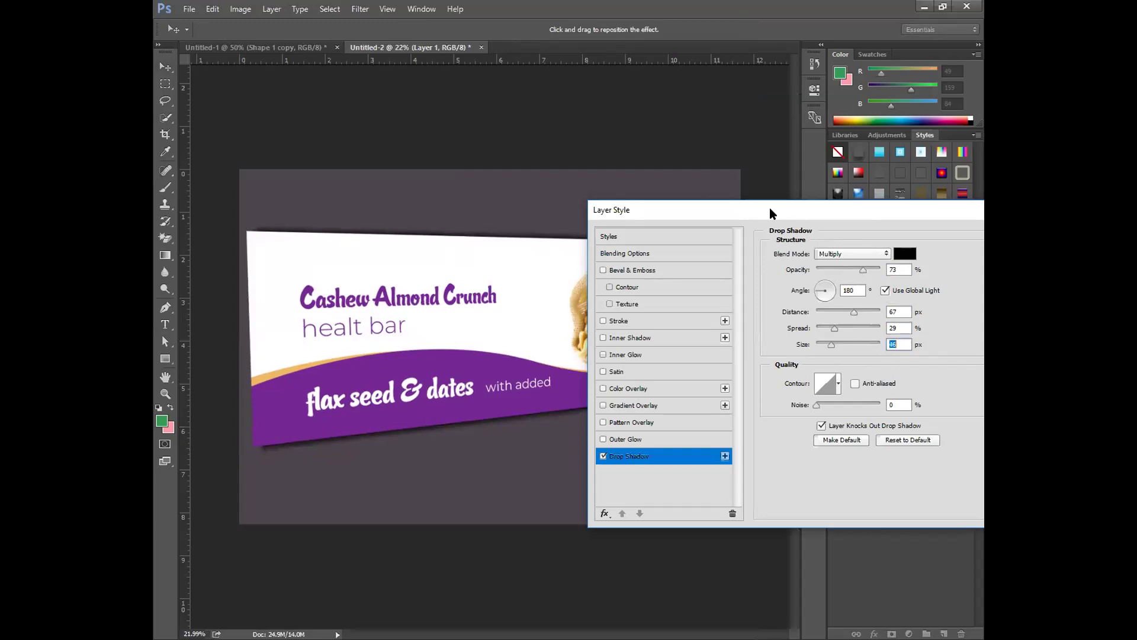
{"action": "left_click_drag", "start_coordinate": [769, 207], "coordinate": [589, 271]}
{"action": "left_click", "coordinate": [888, 296]}
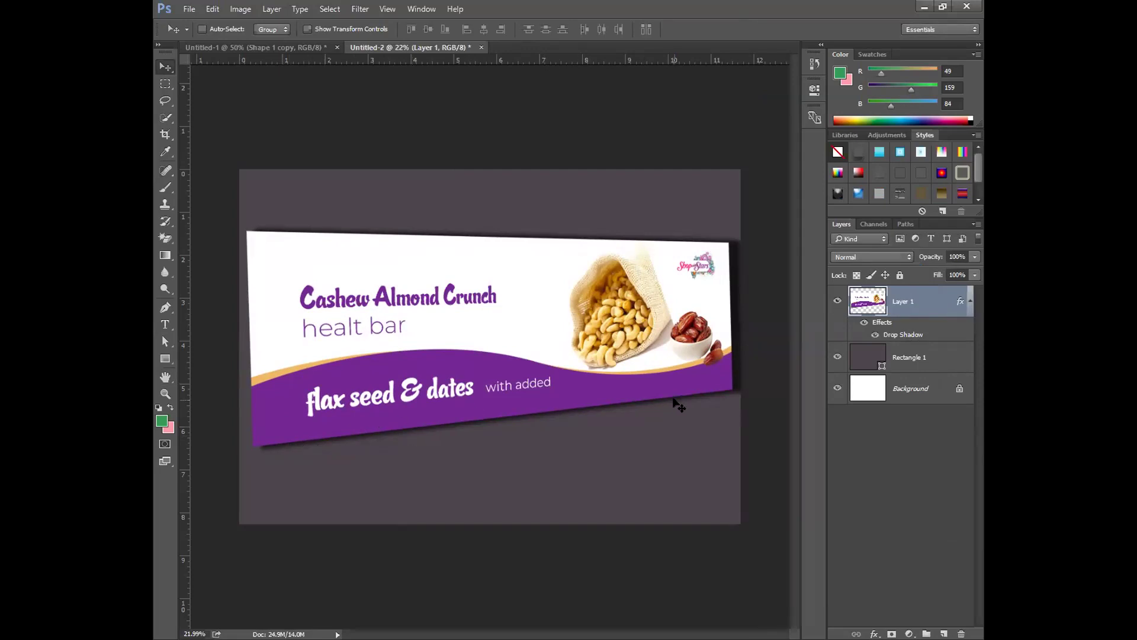
- Soften the banner's drop shadow to 53% opacity and 18 px size, and bring it closer to the banner
{"action": "right_click", "coordinate": [919, 303]}
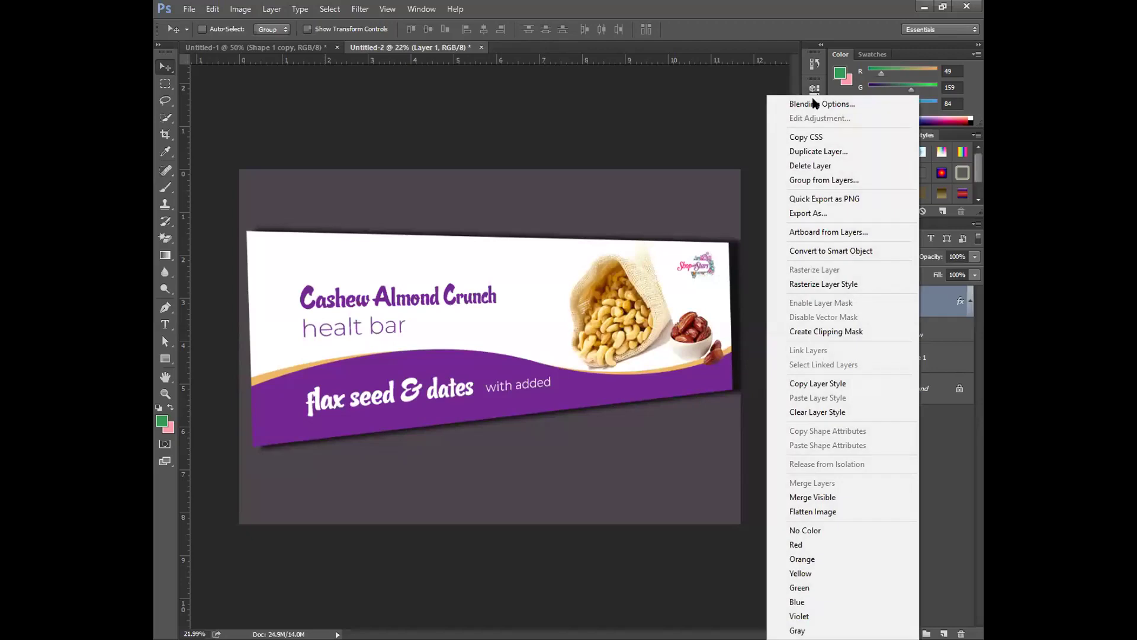
{"action": "left_click", "coordinate": [680, 188]}
{"action": "key", "text": "h"}
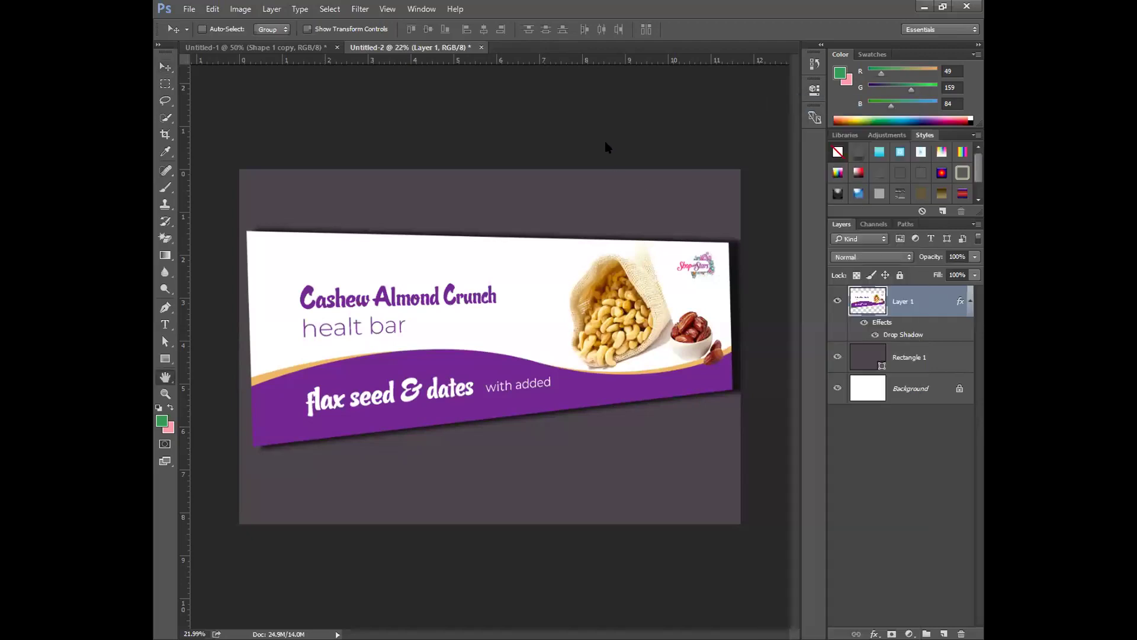
{"action": "left_click_drag", "start_coordinate": [533, 266], "coordinate": [689, 251]}
{"action": "left_click", "coordinate": [628, 379]}
{"action": "left_click_drag", "start_coordinate": [829, 316], "coordinate": [822, 317]}
{"action": "left_click_drag", "start_coordinate": [826, 358], "coordinate": [805, 375]}
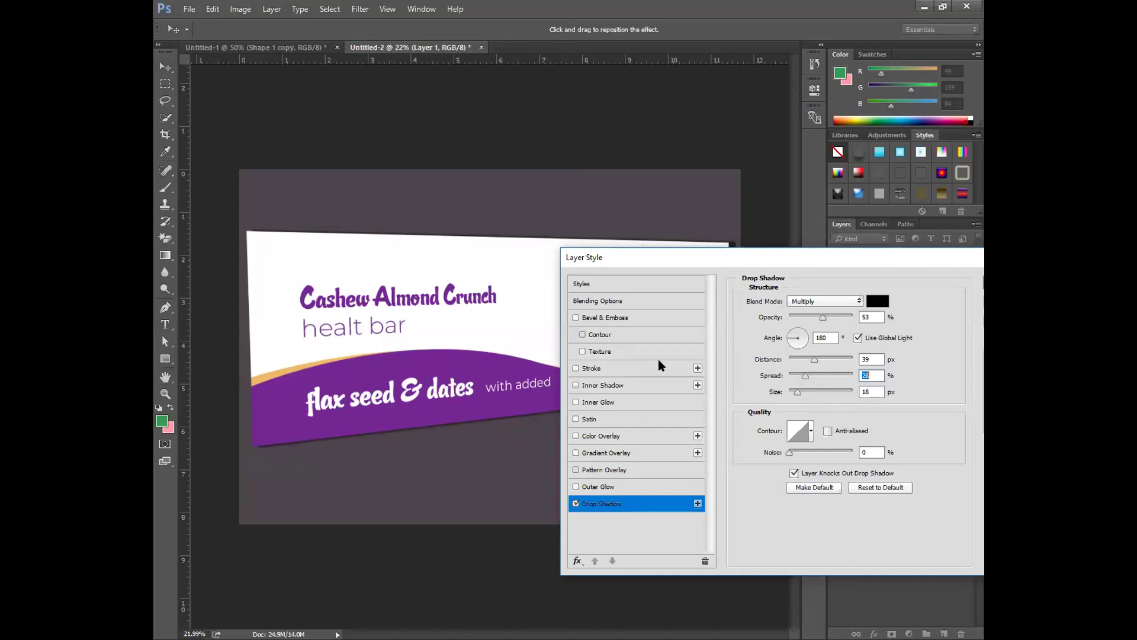
{"action": "left_click_drag", "start_coordinate": [497, 337], "coordinate": [493, 335]}
{"action": "left_click_drag", "start_coordinate": [883, 269], "coordinate": [734, 331]}
{"action": "left_click", "coordinate": [884, 349]}
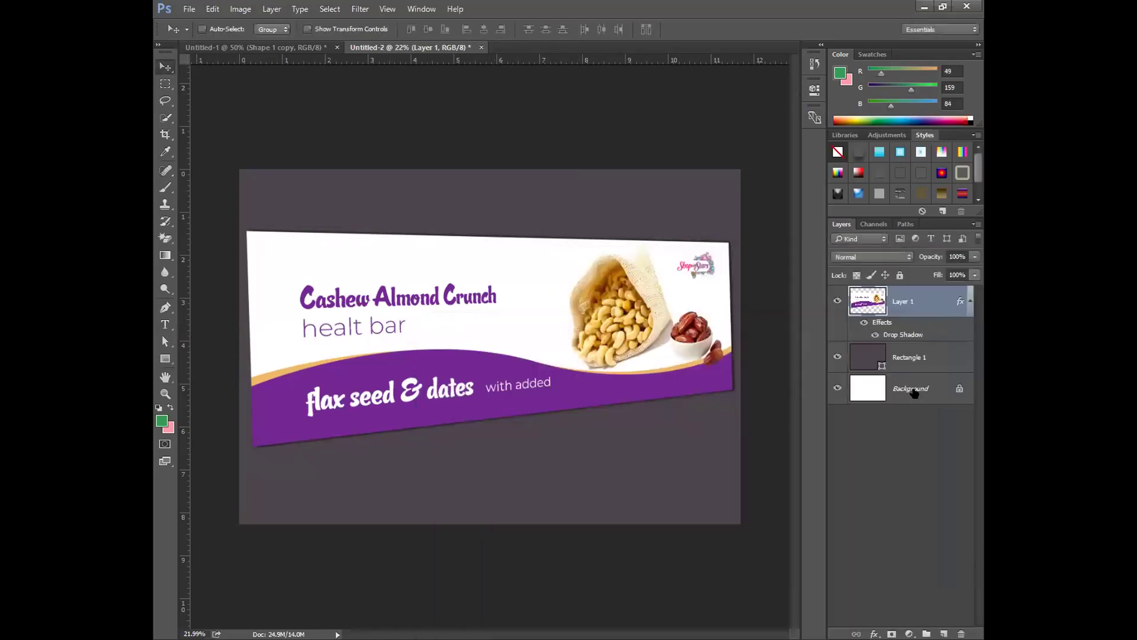
- Duplicate the banner layer and flip the copy vertically below the original
{"action": "left_click", "coordinate": [912, 389]}
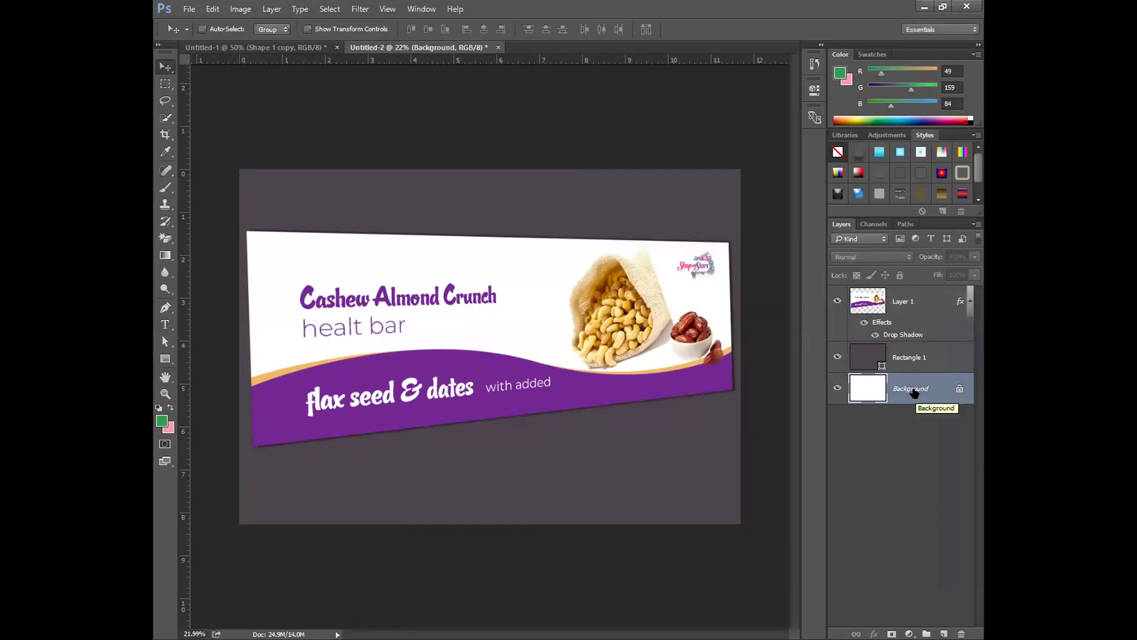
{"action": "left_click", "coordinate": [922, 312]}
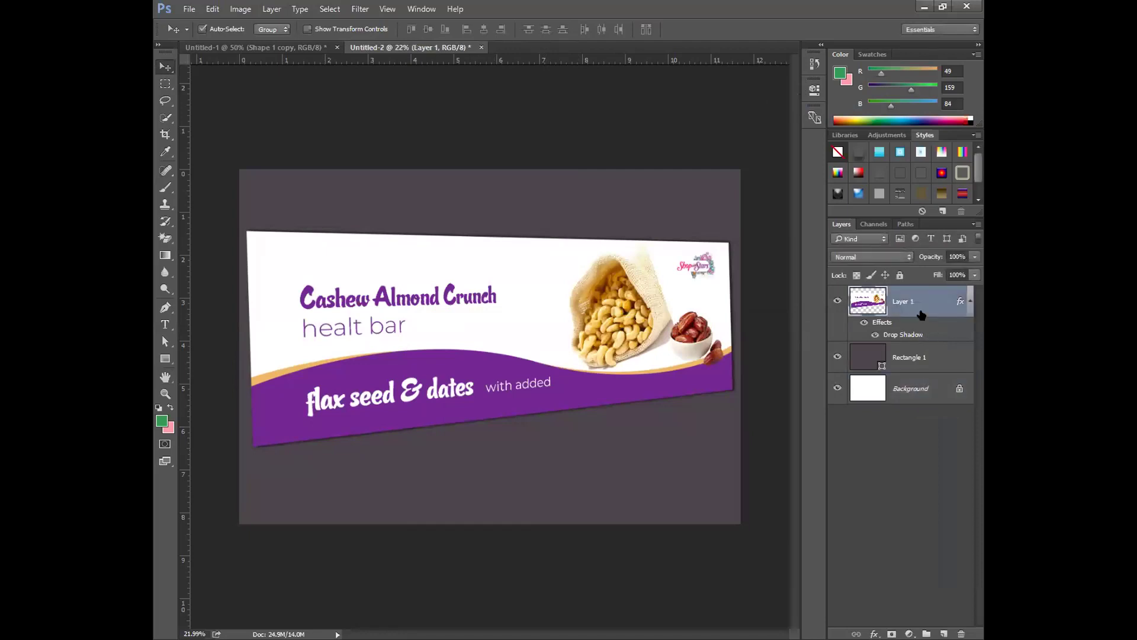
{"action": "key", "text": "ctrl+j"}
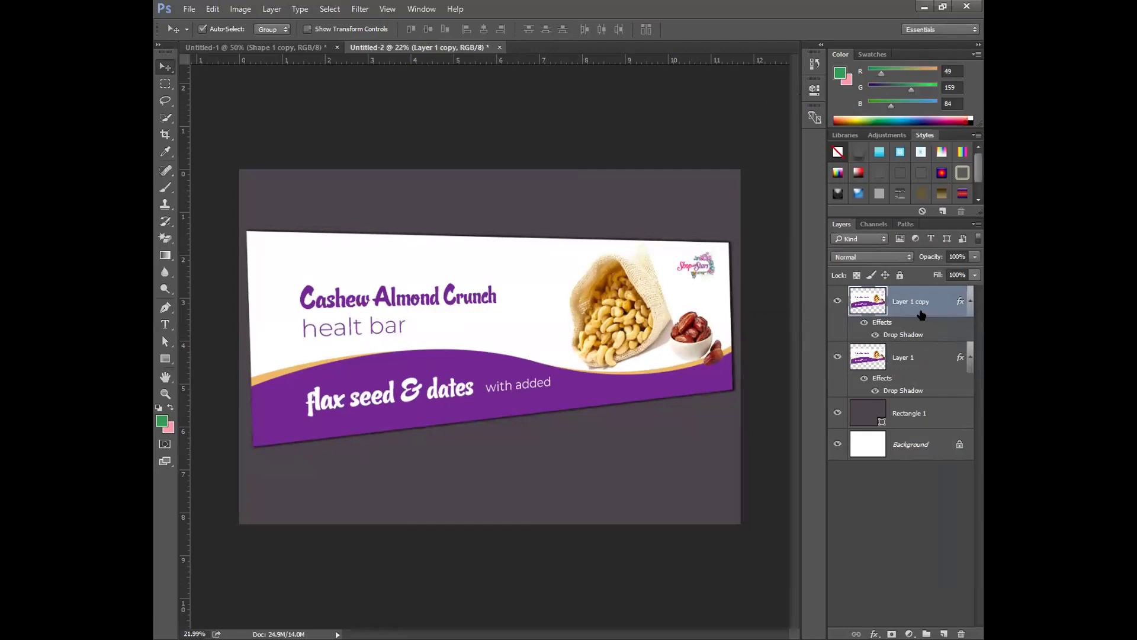
{"action": "key", "text": "ctrl+t"}
{"action": "left_click_drag", "start_coordinate": [490, 446], "coordinate": [537, 572]}
- Rotate and resize the flipped copy to follow the banner's slanted lower edge, and set its layer opacity to 12%
{"action": "left_click_drag", "start_coordinate": [774, 456], "coordinate": [758, 394]}
{"action": "left_click_drag", "start_coordinate": [594, 512], "coordinate": [612, 470]}
{"action": "left_click_drag", "start_coordinate": [761, 484], "coordinate": [768, 491]}
{"action": "left_click_drag", "start_coordinate": [695, 463], "coordinate": [676, 457]}
{"action": "left_click_drag", "start_coordinate": [774, 453], "coordinate": [776, 446]}
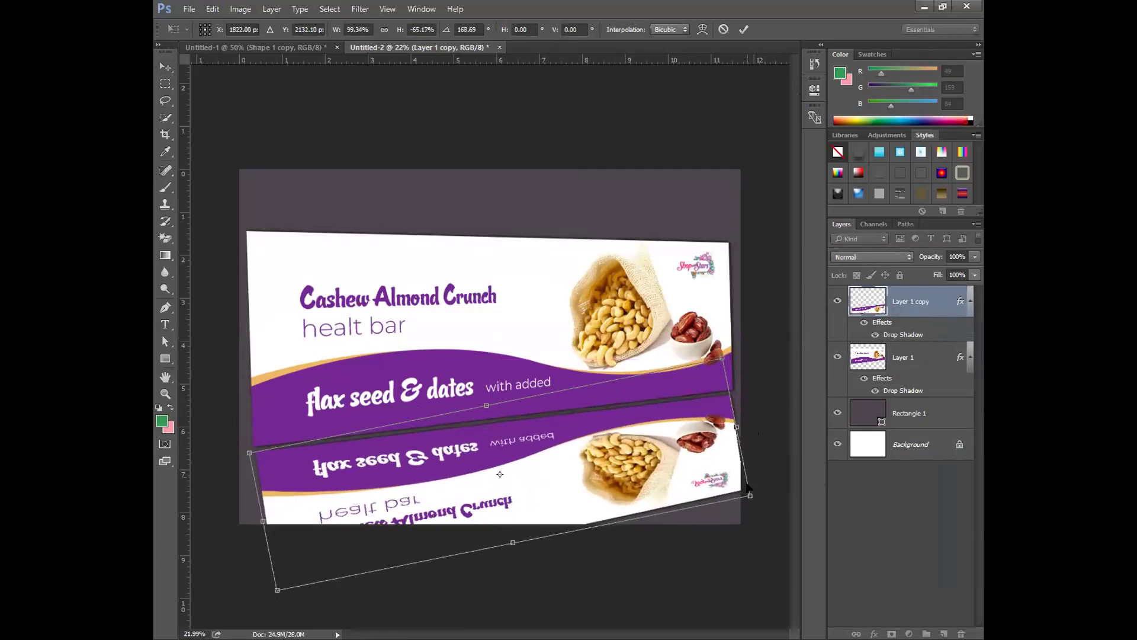
{"action": "left_click_drag", "start_coordinate": [749, 495], "coordinate": [756, 500]}
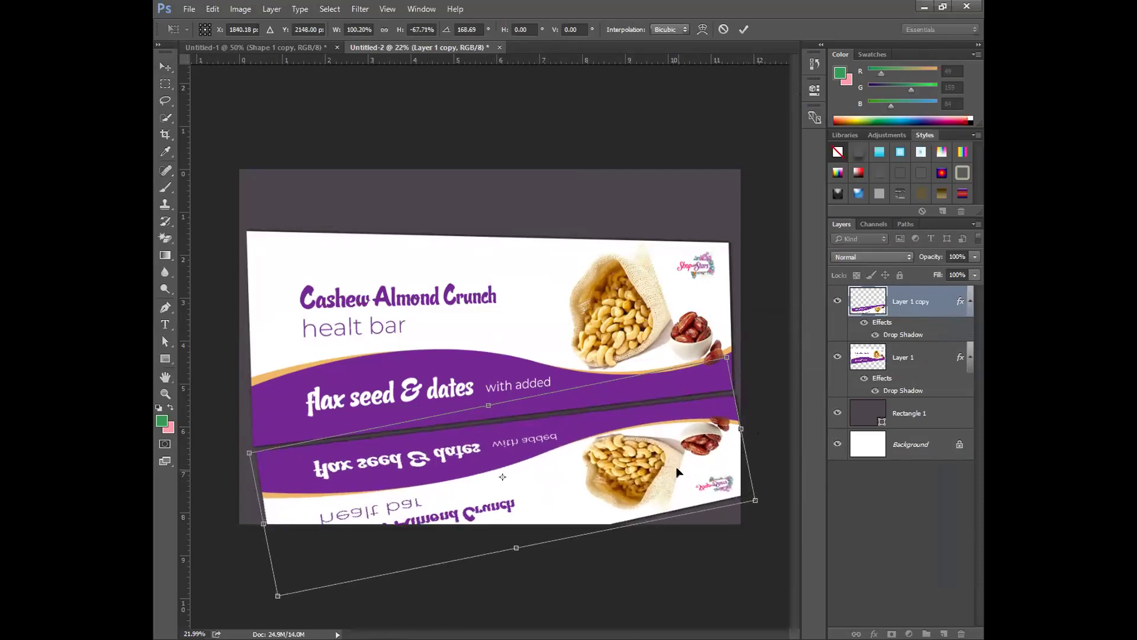
{"action": "left_click", "coordinate": [744, 30]}
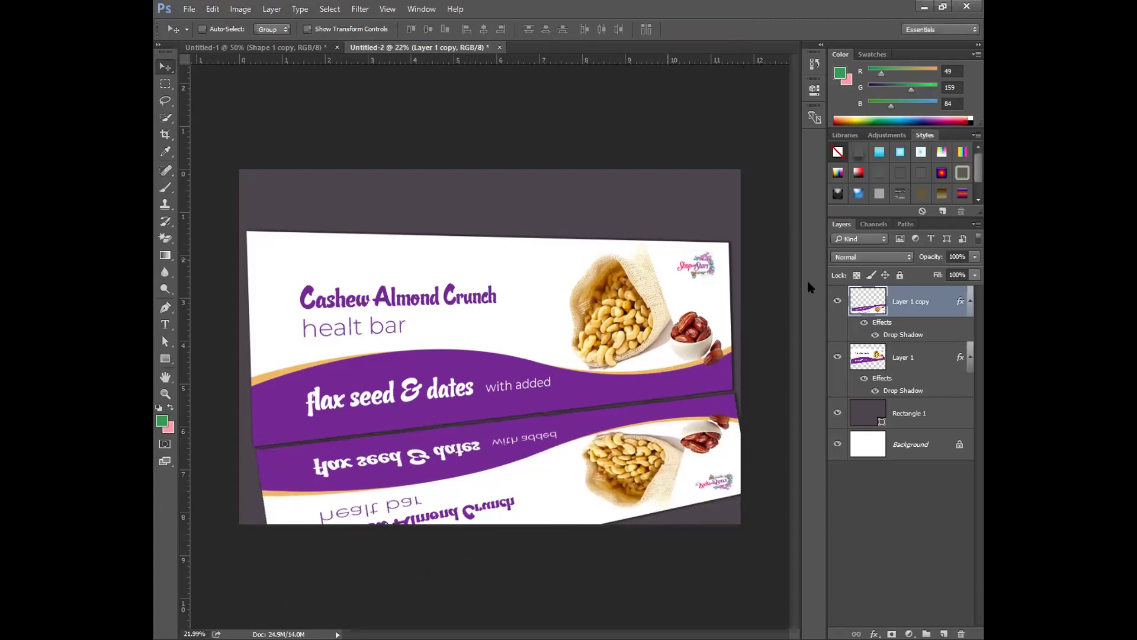
{"action": "left_click_drag", "start_coordinate": [978, 256], "coordinate": [916, 275]}
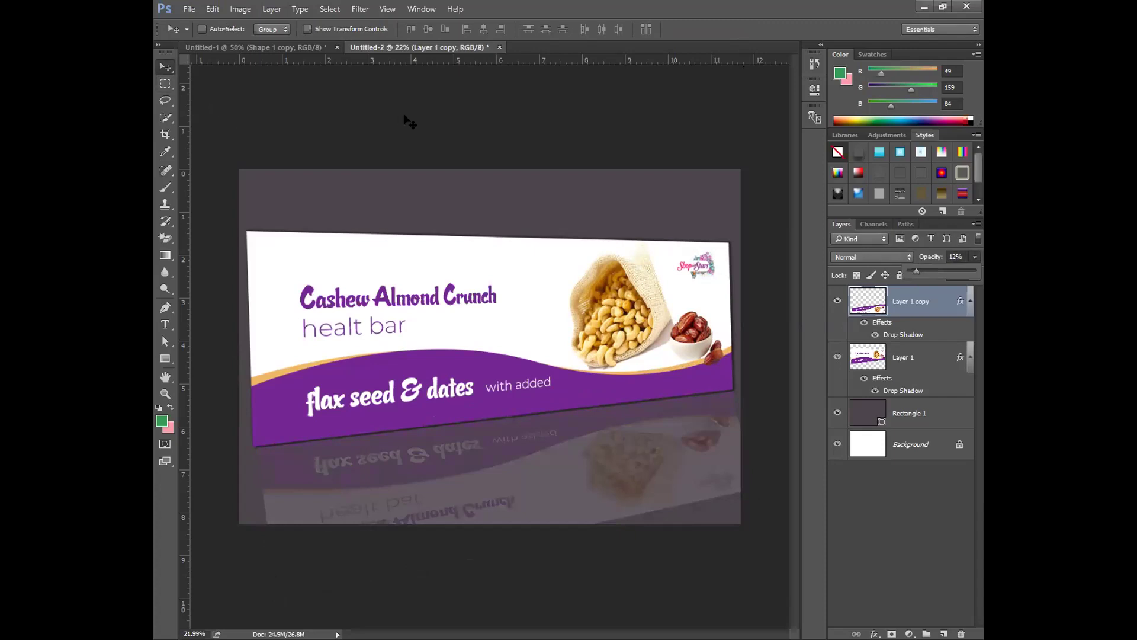
- Fade out the lower part of the banner's reflection with a soft 600 px Eraser at 38% opacity
{"action": "left_click", "coordinate": [940, 438]}
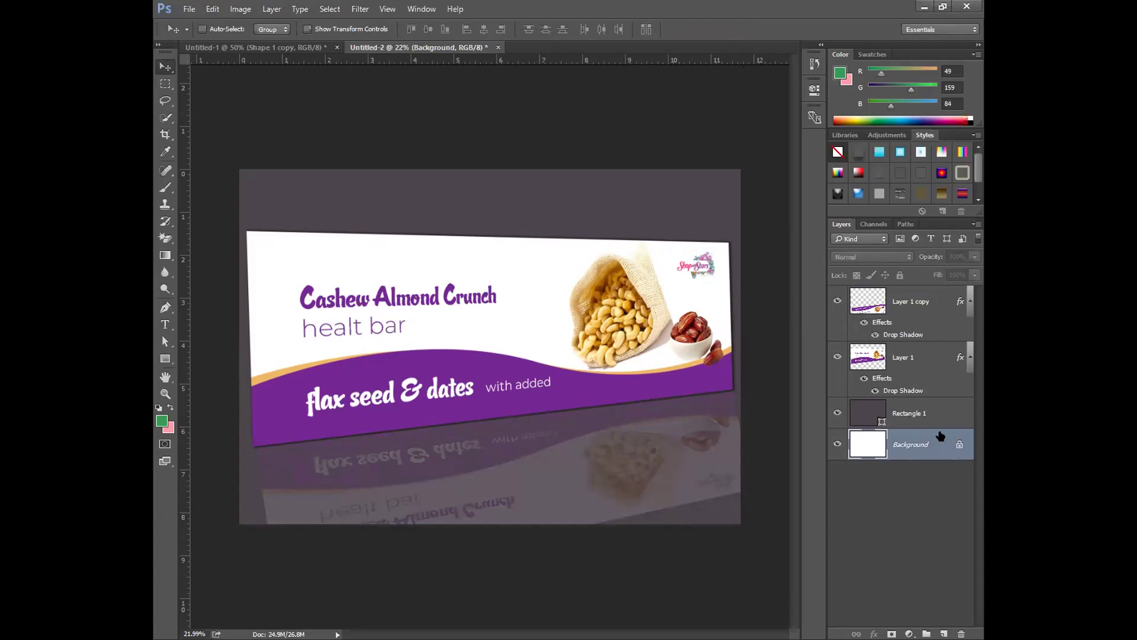
{"action": "left_click", "coordinate": [918, 363]}
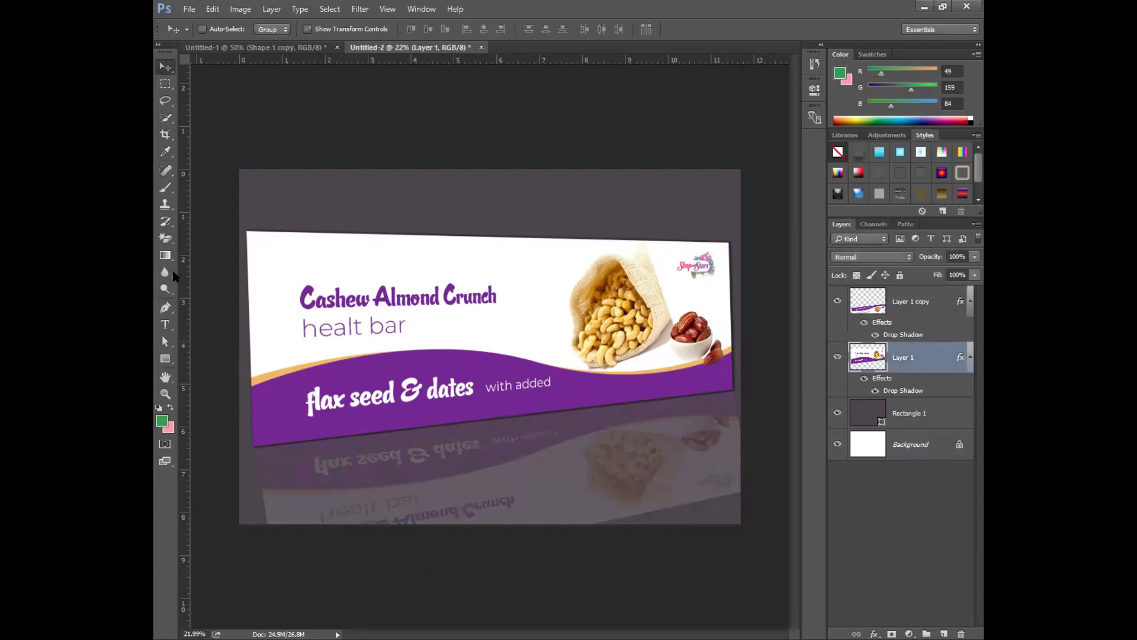
{"action": "left_click", "coordinate": [164, 236]}
{"action": "mouse_move", "coordinate": [375, 31]}
{"action": "left_mouse_down"}
{"action": "mouse_move", "coordinate": [332, 43]}
{"action": "mouse_move", "coordinate": [335, 225]}
{"action": "left_mouse_up"}
{"action": "right_click", "coordinate": [333, 168]}
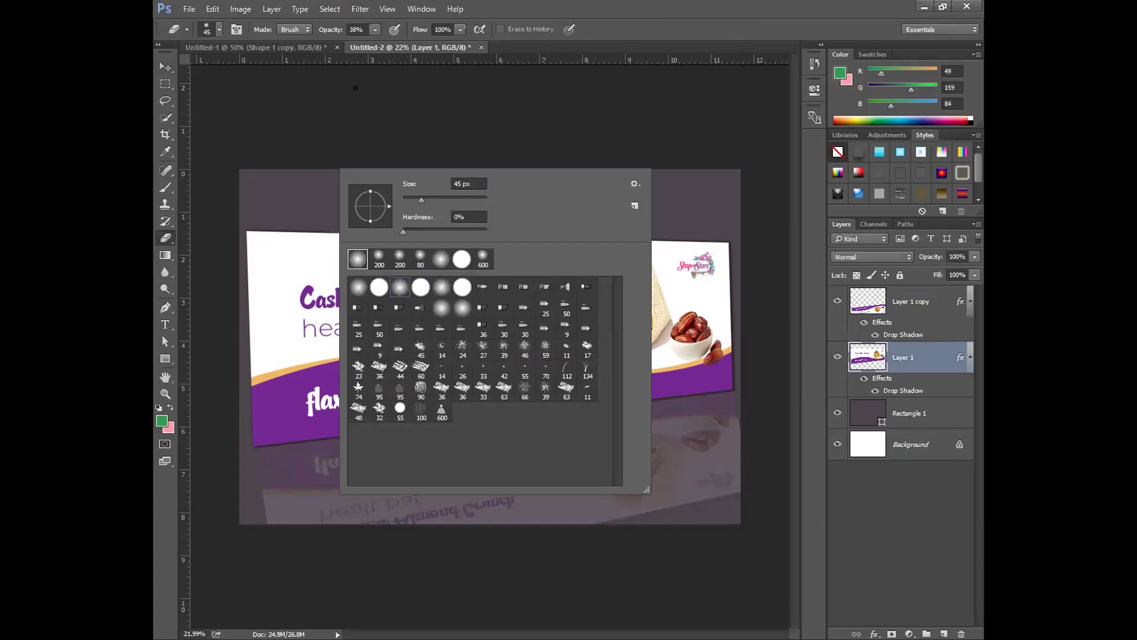
{"action": "key", "text": "Escape"}
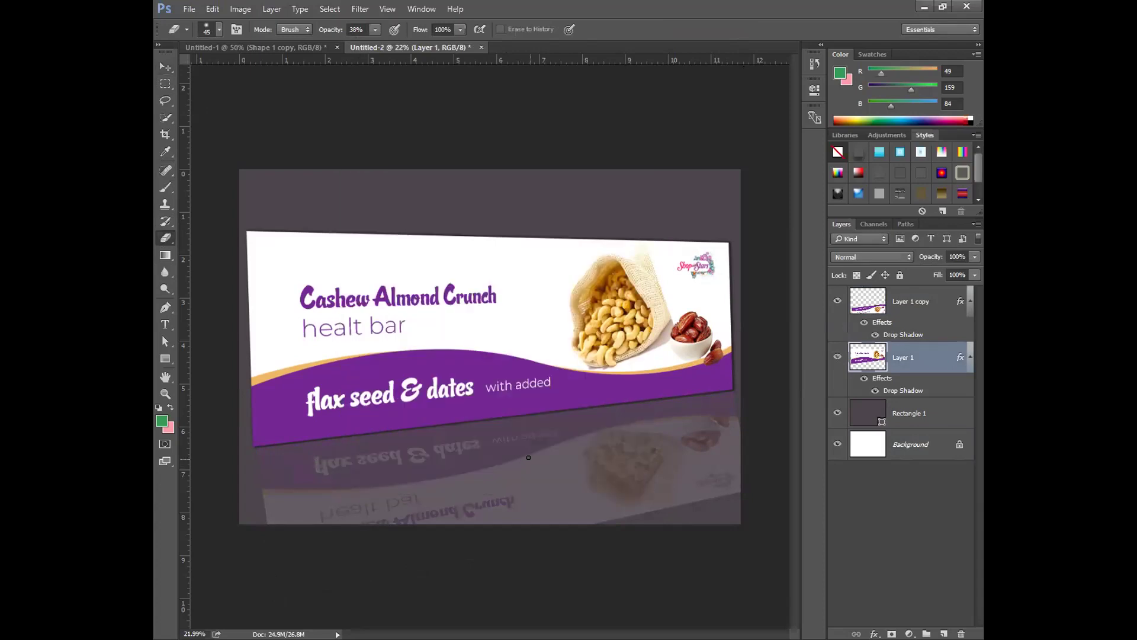
{"action": "key", "text": "bracketright"}
{"action": "key", "text": "bracketright"}
{"action": "key", "text": "bracketright"}
{"action": "key", "text": "bracketright"}
{"action": "key", "text": "bracketright"}
{"action": "key", "text": "bracketright"}
{"action": "key", "text": "bracketright"}
{"action": "key", "text": "bracketright"}
{"action": "key", "text": "bracketright"}
{"action": "key", "text": "bracketright"}
{"action": "key", "text": "bracketright"}
{"action": "key", "text": "bracketright"}
{"action": "key", "text": "bracketright"}
{"action": "key", "text": "bracketright"}
{"action": "key", "text": "bracketright"}
{"action": "key", "text": "bracketright"}
{"action": "left_click_drag", "start_coordinate": [685, 525], "coordinate": [685, 525]}
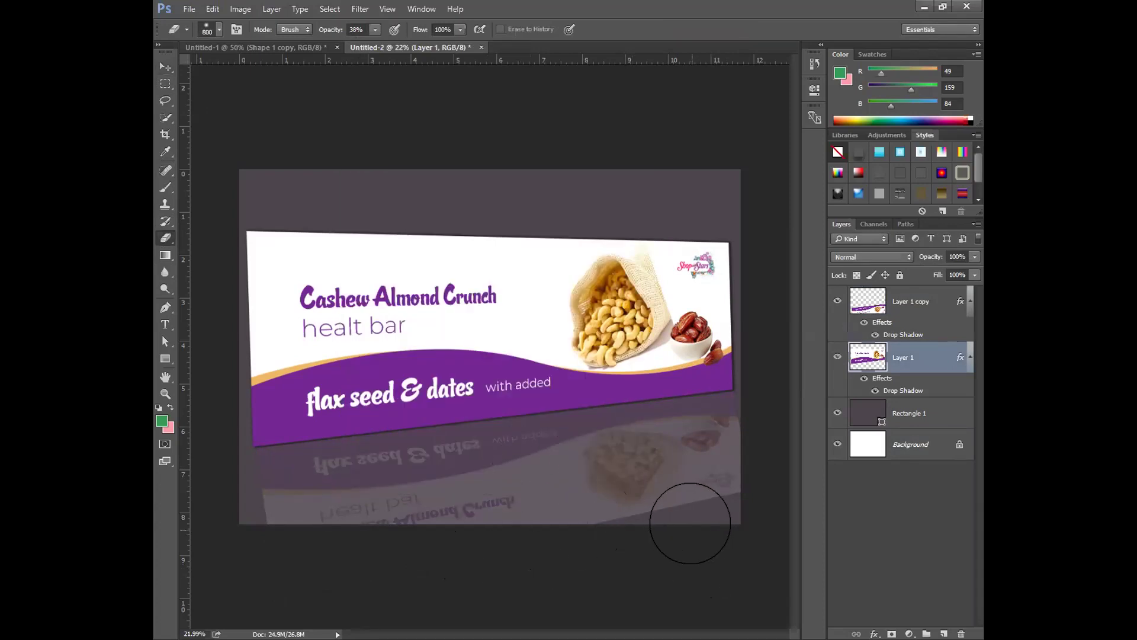
{"action": "left_click", "coordinate": [918, 305]}
{"action": "left_click_drag", "start_coordinate": [590, 546], "coordinate": [388, 554]}
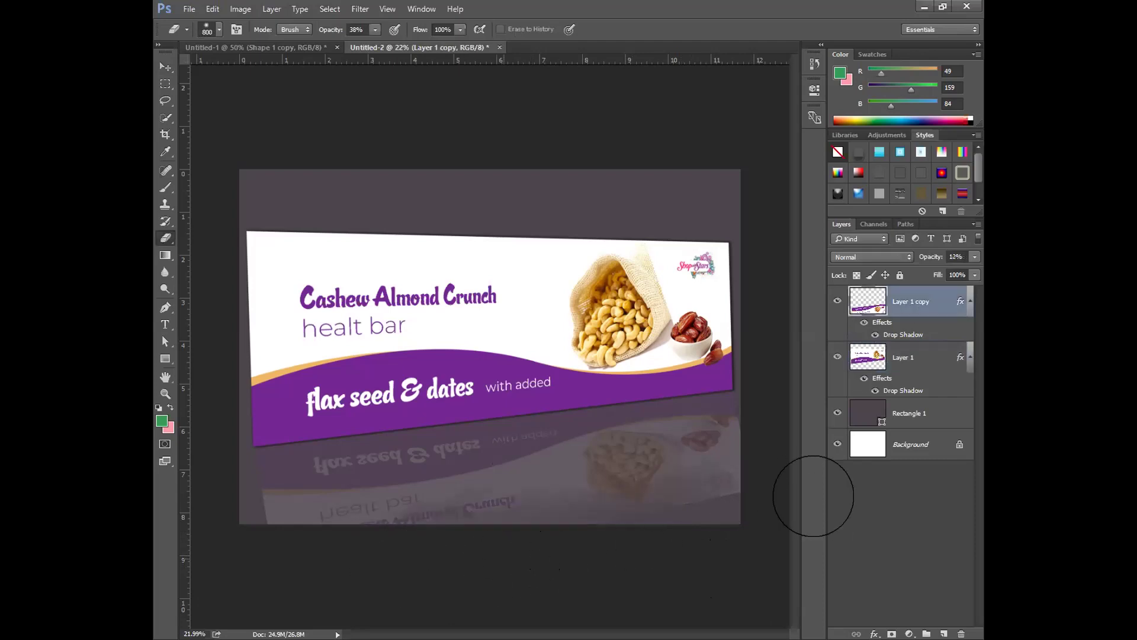
{"action": "mouse_move", "coordinate": [523, 535]}
{"action": "left_mouse_down"}
{"action": "mouse_move", "coordinate": [324, 527]}
{"action": "mouse_move", "coordinate": [251, 538]}
{"action": "left_mouse_up"}
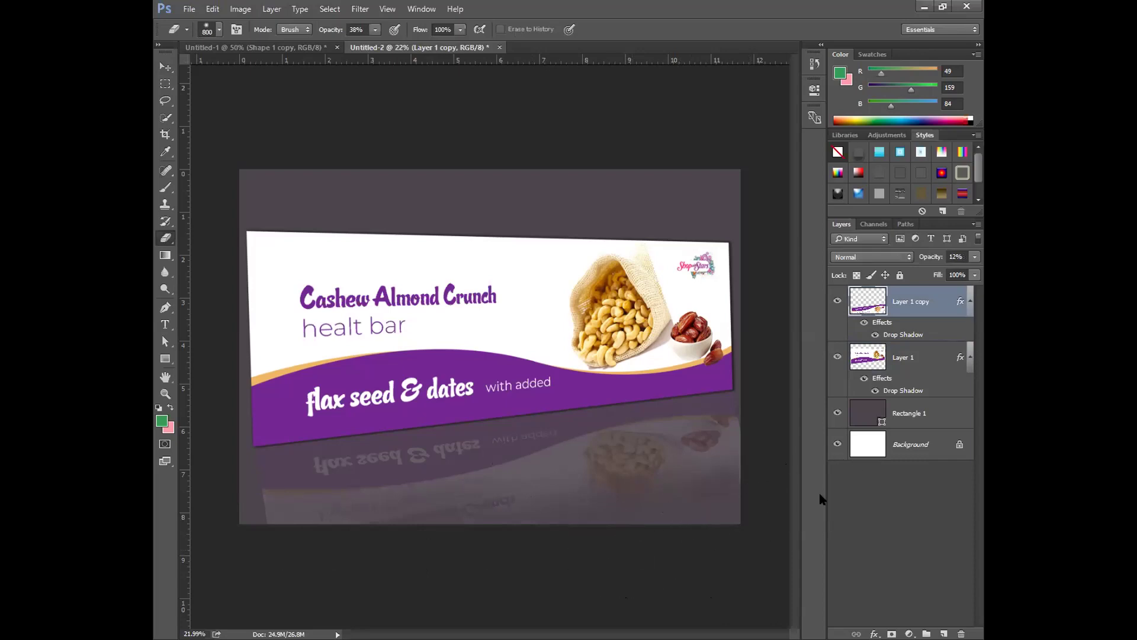
{"action": "mouse_move", "coordinate": [757, 457]}
{"action": "left_mouse_down"}
{"action": "mouse_move", "coordinate": [398, 553]}
{"action": "mouse_move", "coordinate": [315, 541]}
{"action": "left_mouse_up"}
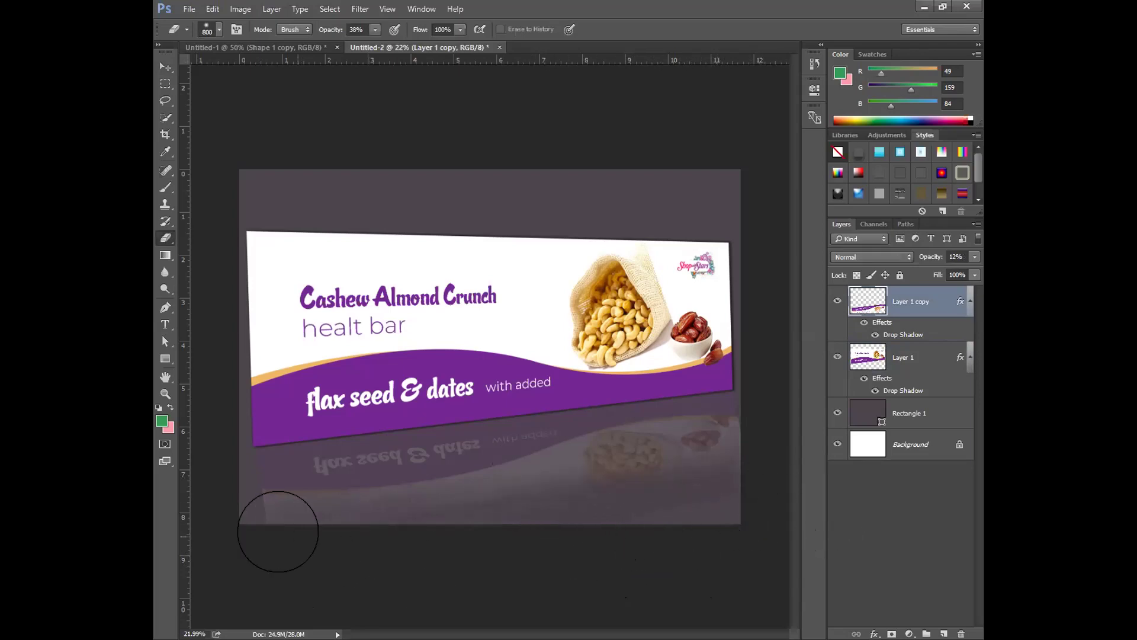
- Fade the banner's reflection further with broad soft Eraser strokes at 38% opacity across its lower area
{"action": "left_click_drag", "start_coordinate": [279, 495], "coordinate": [736, 457]}
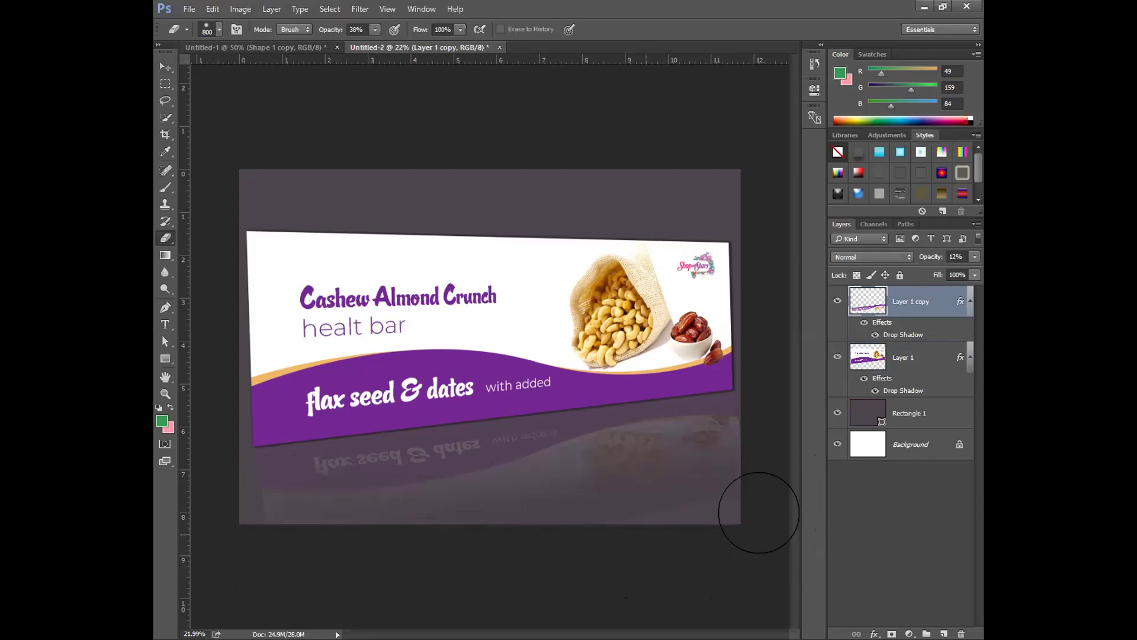
{"action": "left_click_drag", "start_coordinate": [203, 513], "coordinate": [821, 497]}
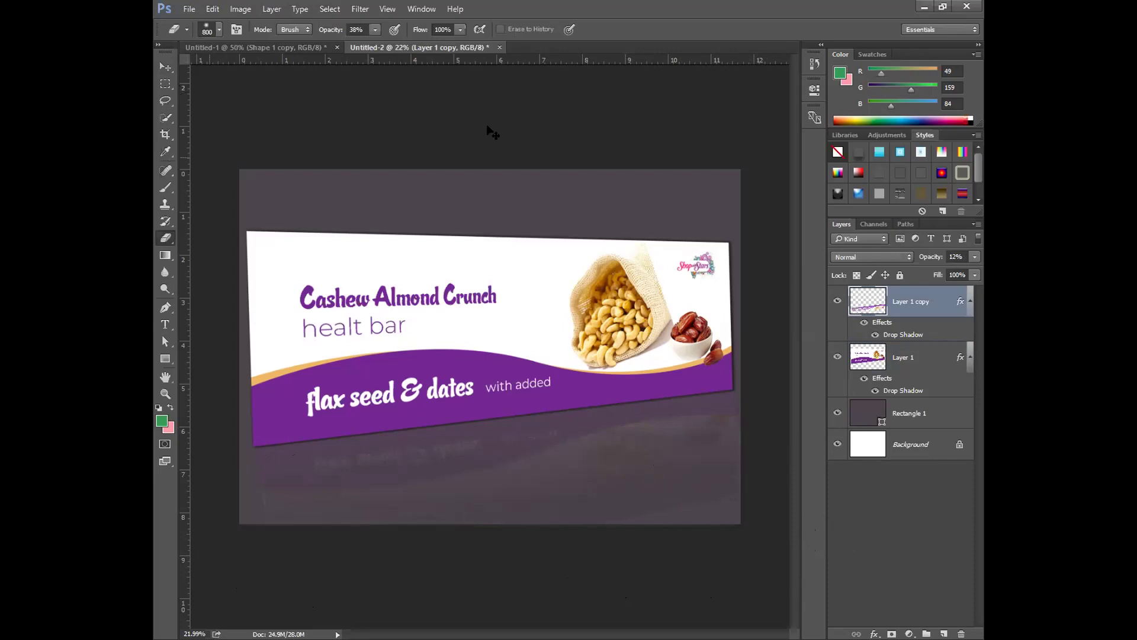
{"action": "key", "text": "v"}
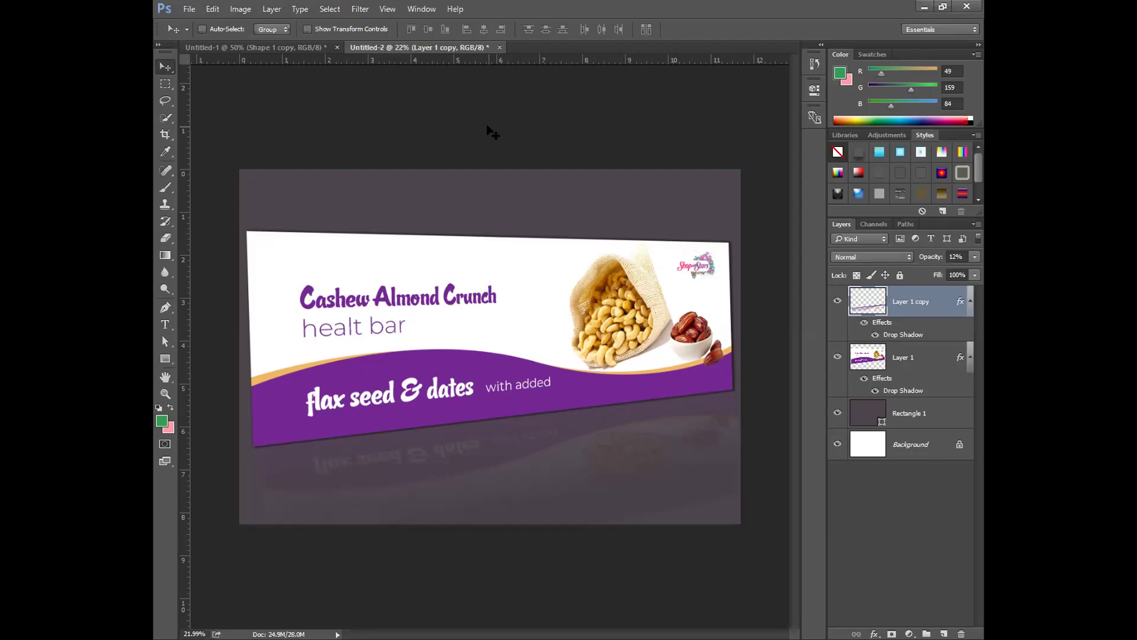
- Recolor the Rectangle 1 backdrop behind the banner to a neutral near-black
{"action": "left_click", "coordinate": [878, 422]}
{"action": "double_click", "coordinate": [879, 422]}
{"action": "left_click", "coordinate": [652, 417]}
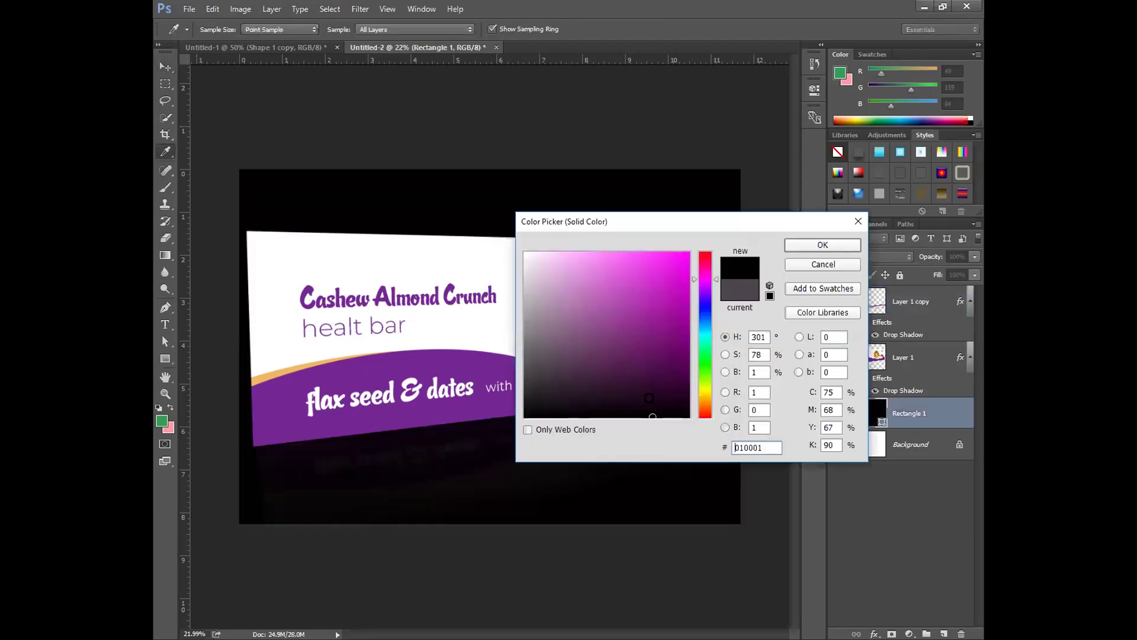
{"action": "left_click_drag", "start_coordinate": [749, 227], "coordinate": [983, 271]}
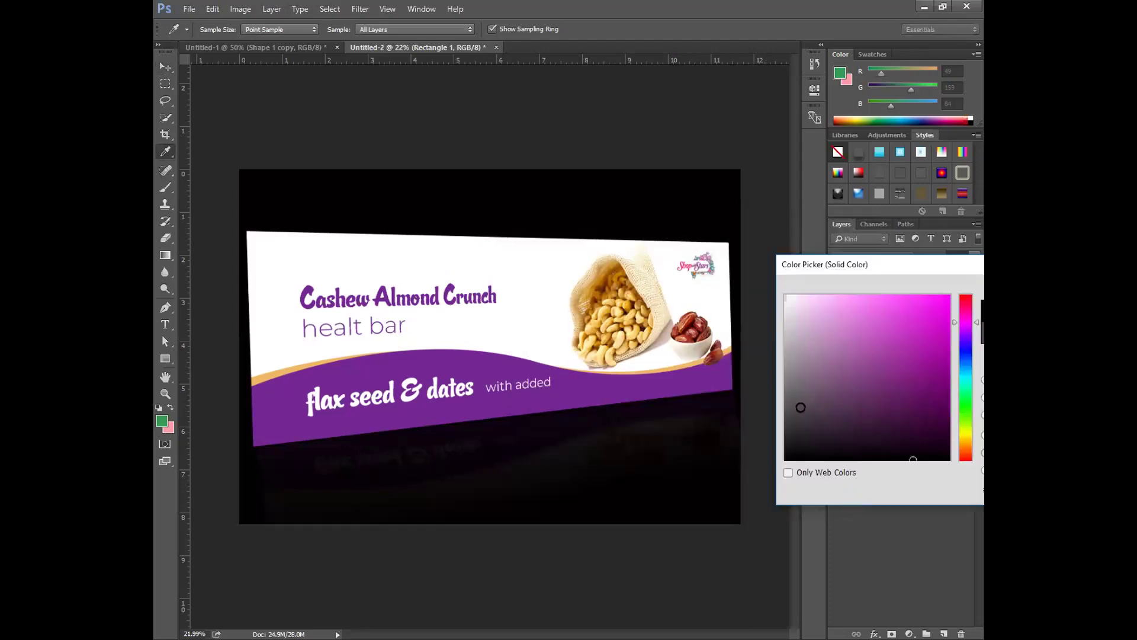
{"action": "left_click", "coordinate": [799, 439]}
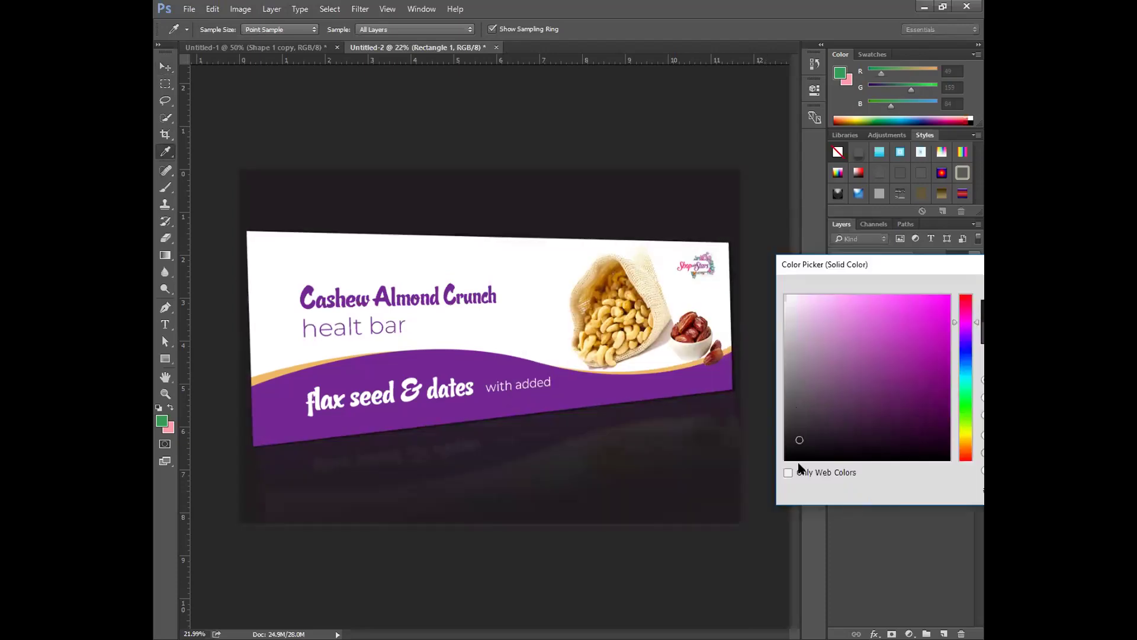
{"action": "left_click", "coordinate": [796, 453]}
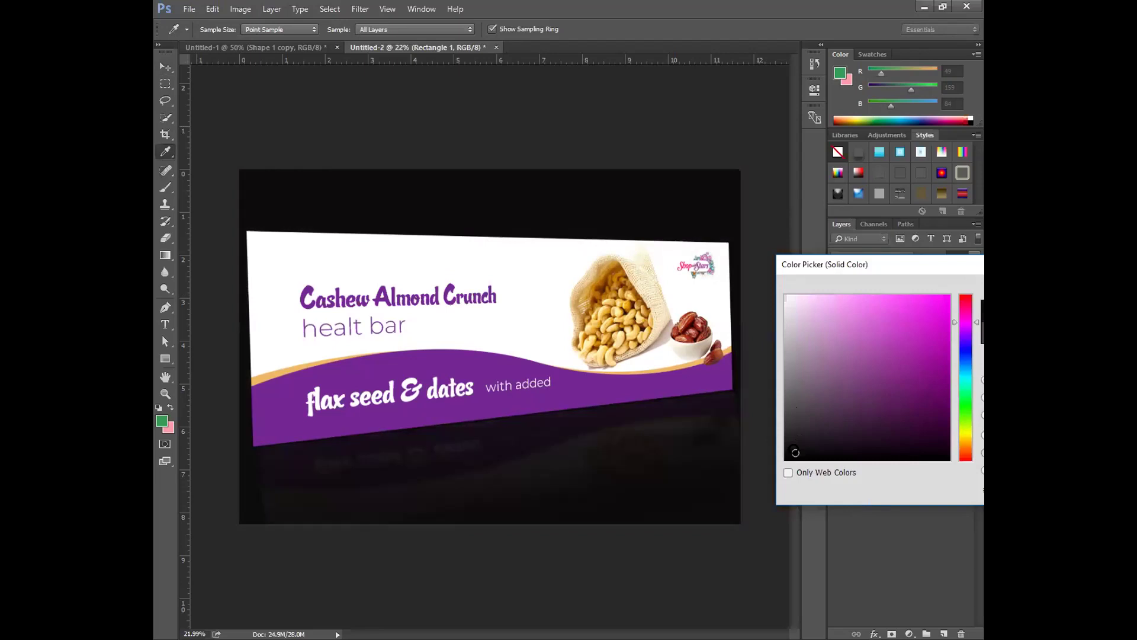
{"action": "left_click", "coordinate": [795, 447]}
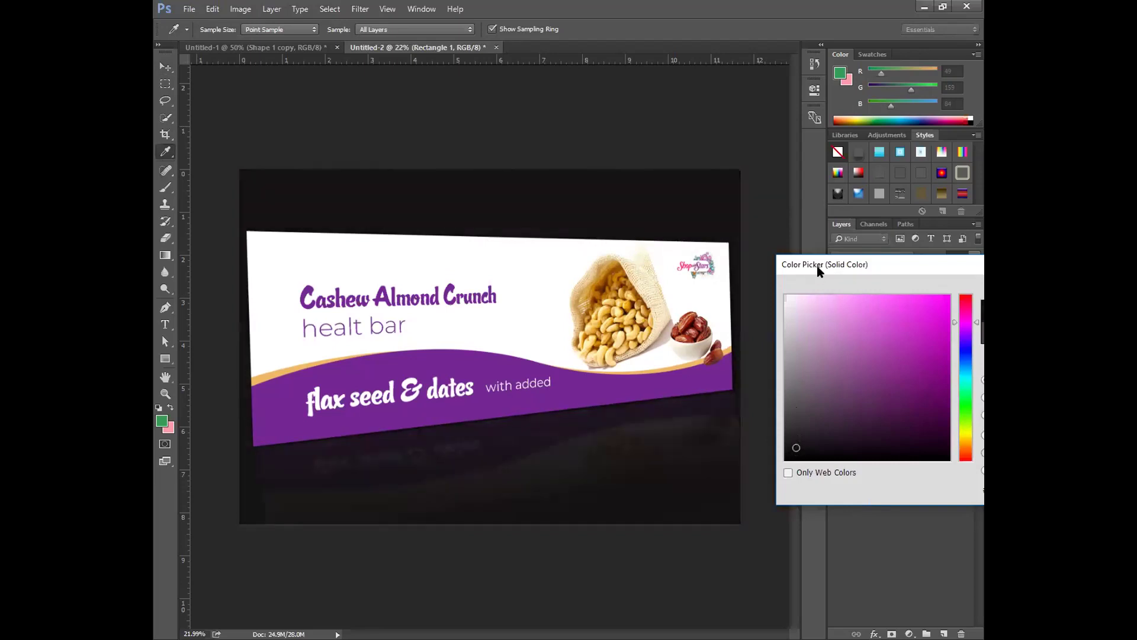
{"action": "left_click_drag", "start_coordinate": [819, 270], "coordinate": [619, 312]}
{"action": "key", "text": "Return"}
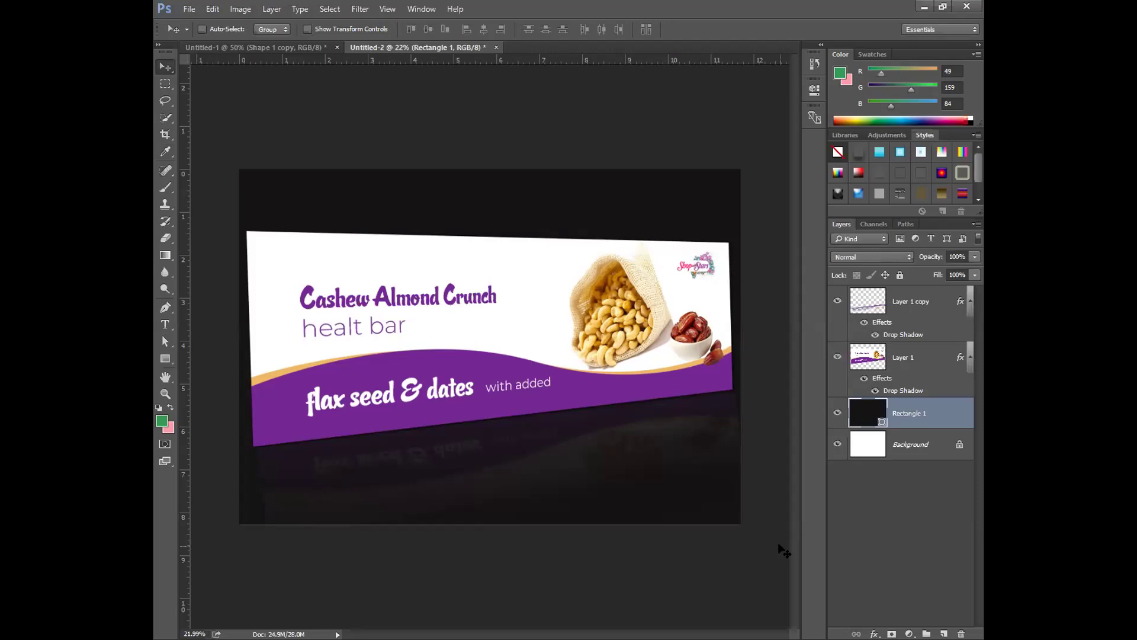
- Raise the opacity of the reflection layer, Layer 1 copy, to 42%
{"action": "left_click", "coordinate": [929, 302]}
{"action": "key", "text": "1"}
{"action": "key", "text": "2"}
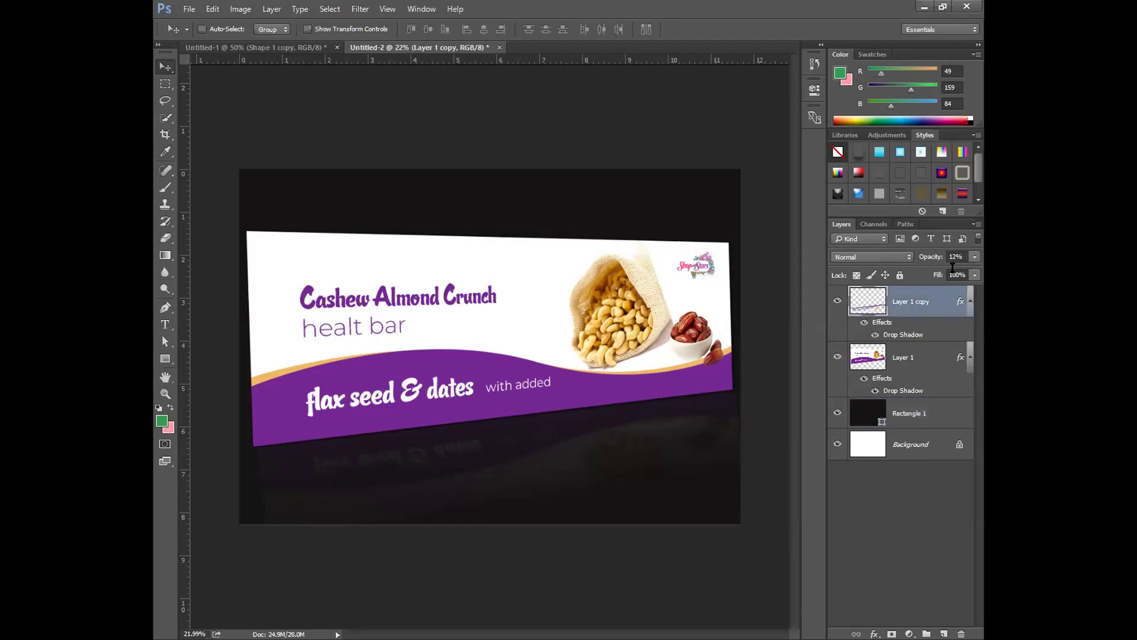
{"action": "left_click", "coordinate": [975, 256]}
{"action": "left_click_drag", "start_coordinate": [940, 272], "coordinate": [947, 274]}
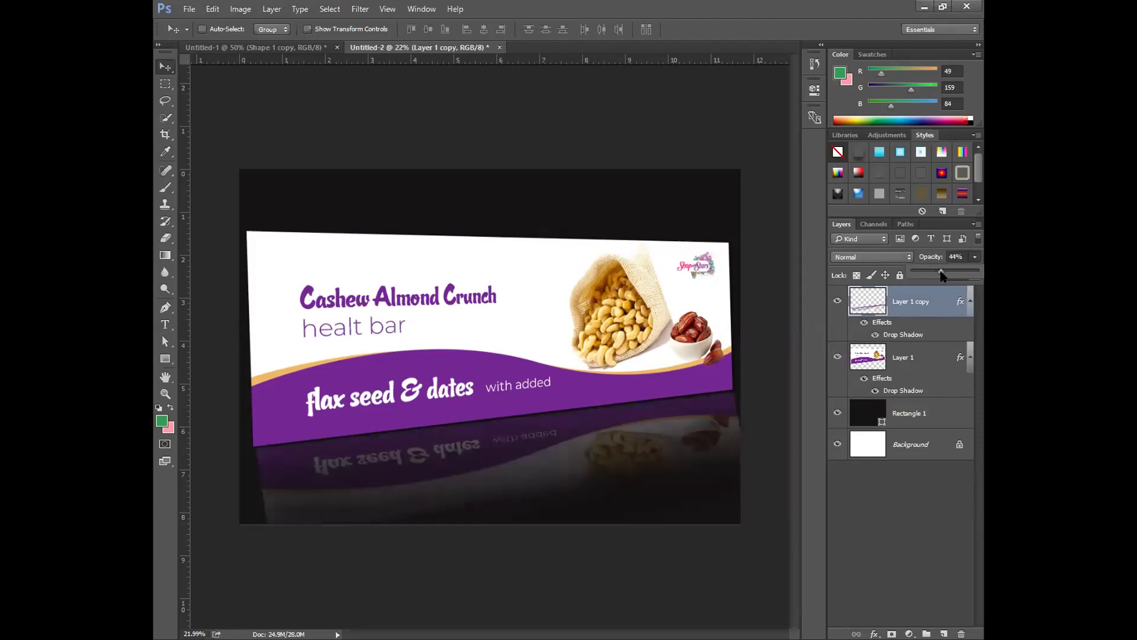
{"action": "left_click", "coordinate": [937, 273]}
{"action": "left_click_drag", "start_coordinate": [937, 273], "coordinate": [939, 273]}
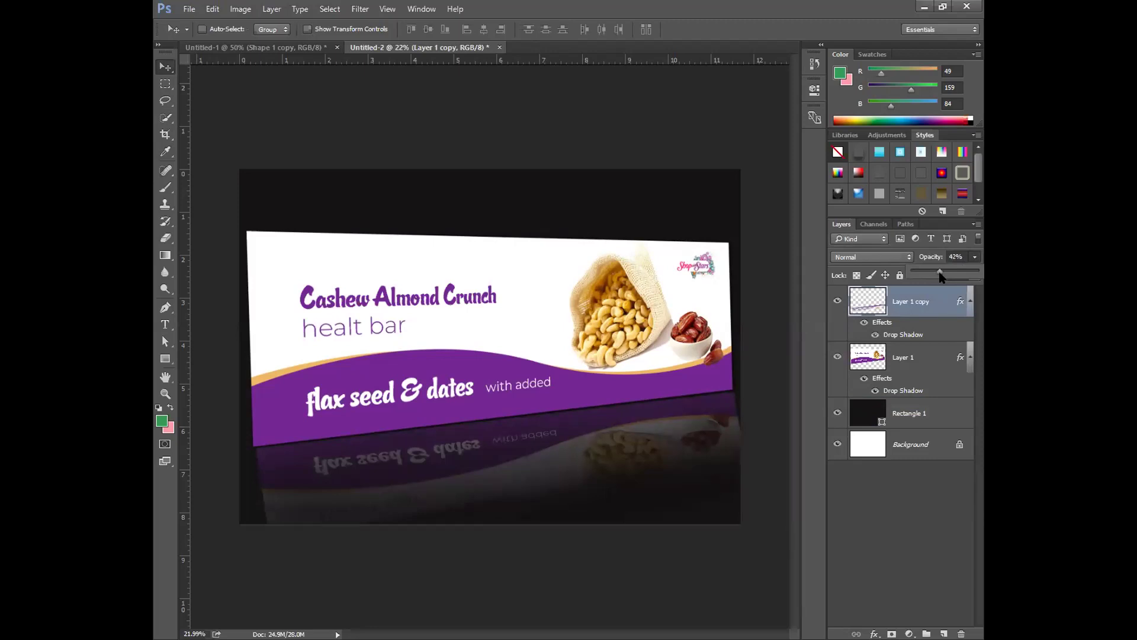
{"action": "left_click", "coordinate": [924, 452]}
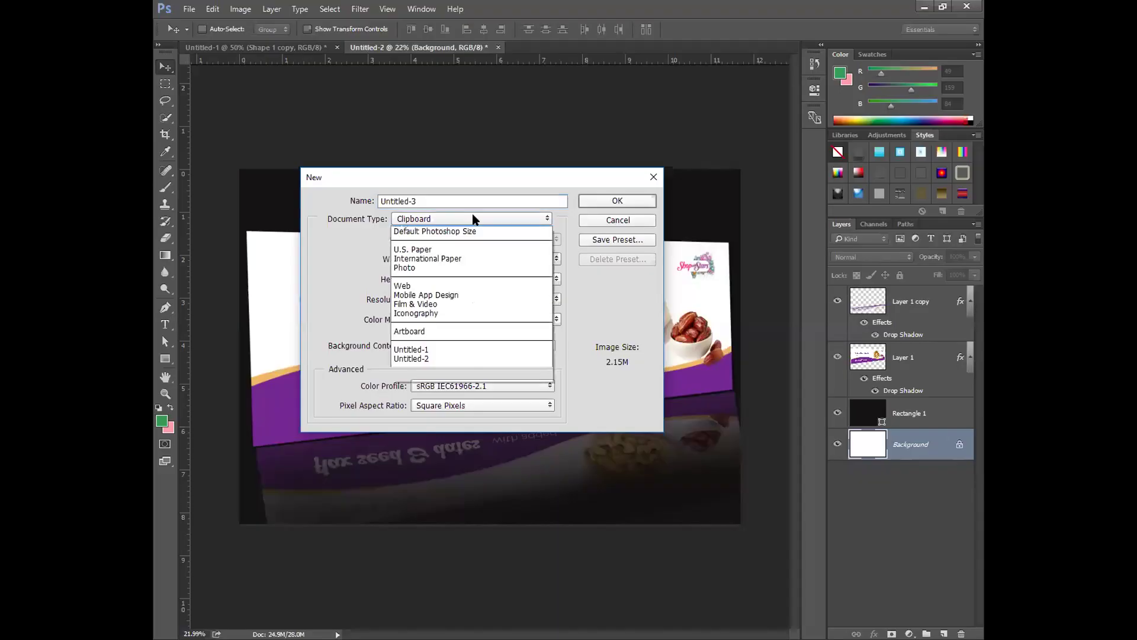
- Create a new International Paper A4 document, 210 × 297 mm at 300 pixels/inch in RGB with a white background
{"action": "left_click", "coordinate": [456, 257]}
{"action": "left_click", "coordinate": [453, 228]}
{"action": "left_click", "coordinate": [447, 267]}
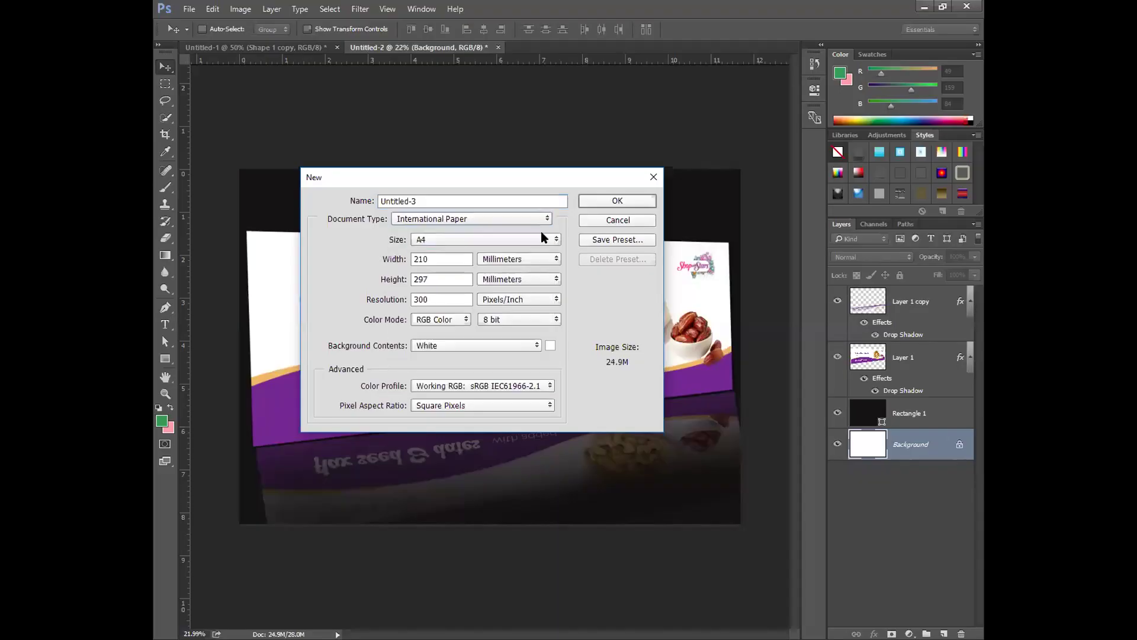
{"action": "left_click", "coordinate": [593, 203]}
- Add the text "Bangladesh" in black 36 pt Montserrat Regular near the page's upper-left corner
{"action": "left_click", "coordinate": [165, 324]}
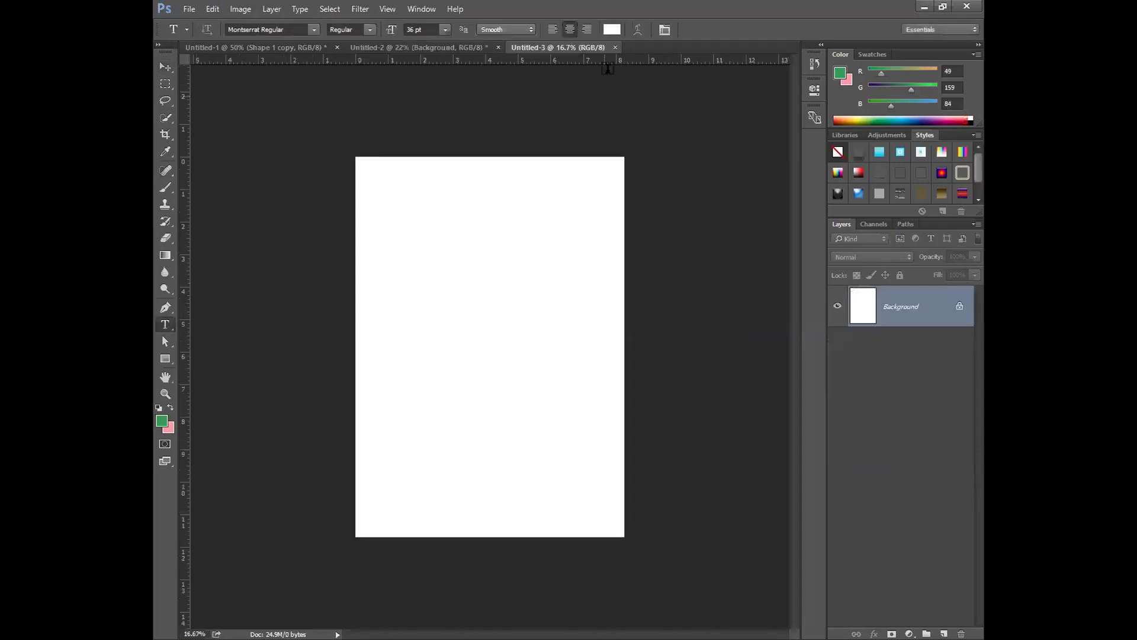
{"action": "left_click", "coordinate": [612, 29]}
{"action": "left_click", "coordinate": [852, 337]}
{"action": "left_click_drag", "start_coordinate": [421, 236], "coordinate": [444, 237]}
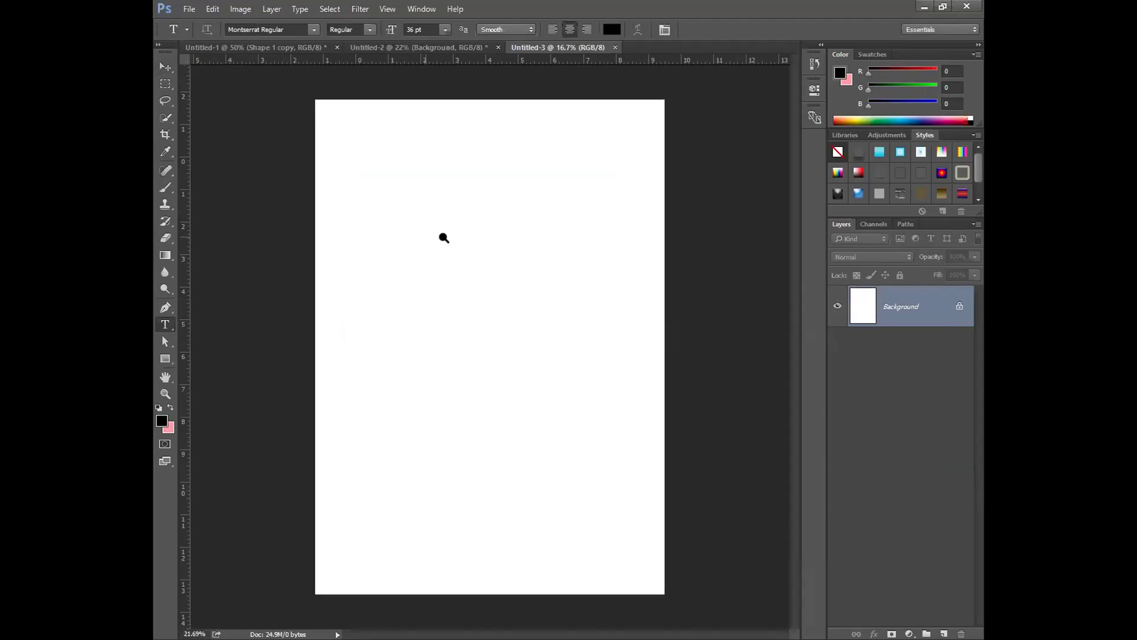
{"action": "left_click", "coordinate": [364, 163]}
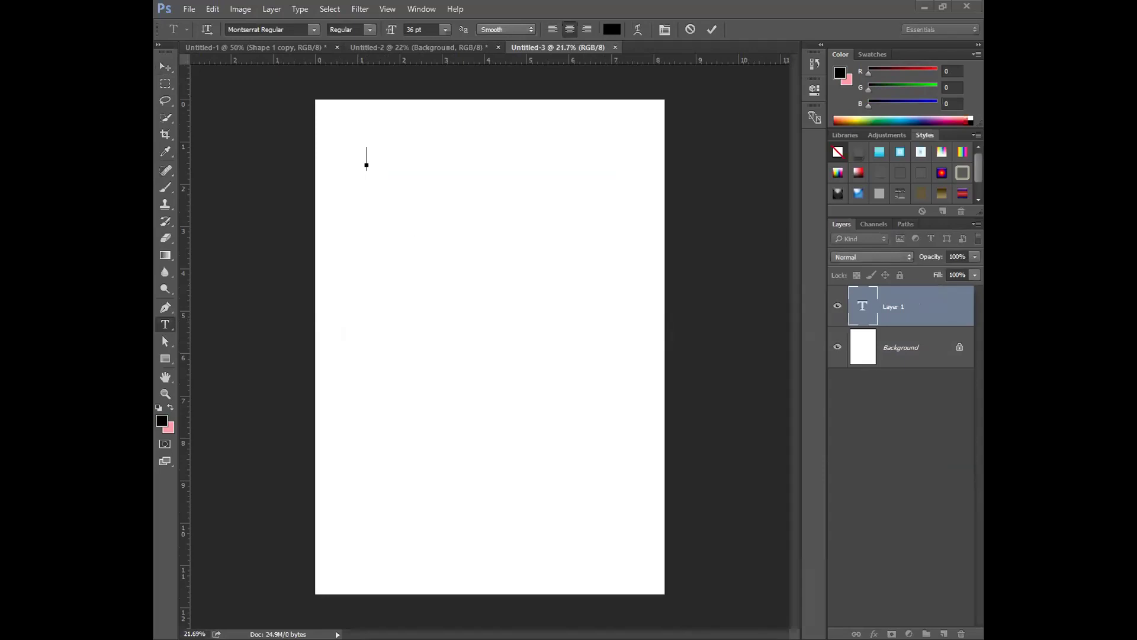
{"action": "type", "text": "B"}
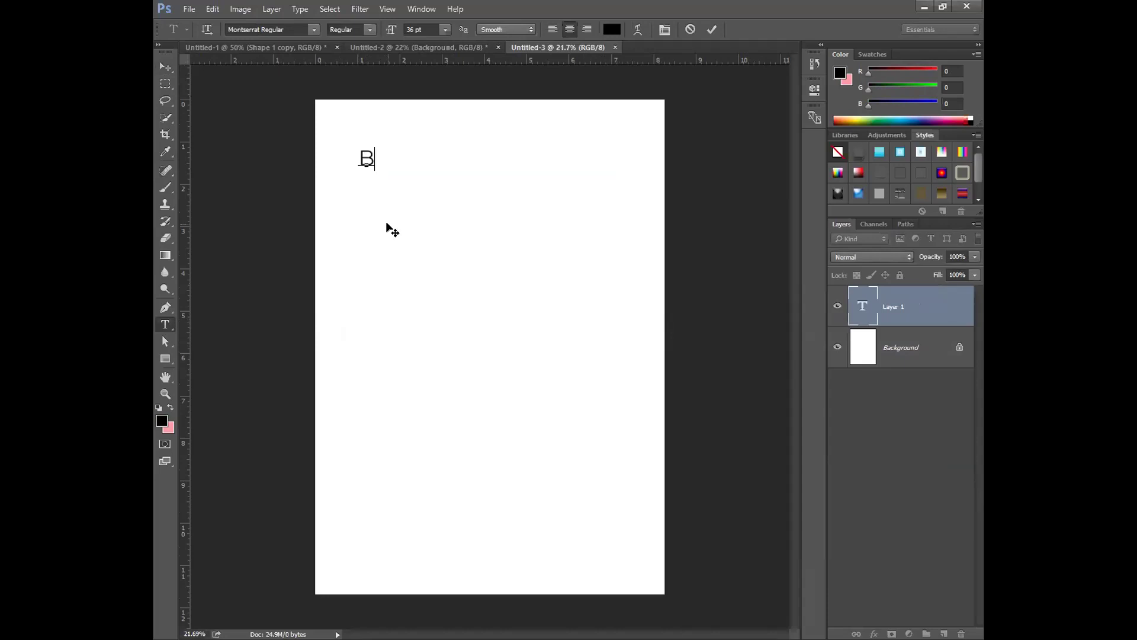
{"action": "type", "text": "an gladesh"}
{"action": "left_click_drag", "start_coordinate": [414, 237], "coordinate": [427, 228]}
{"action": "key", "text": "ctrl+Return"}
- Duplicate the "Bangladesh" text three times below the original and line all four up in an evenly spaced column
{"action": "key", "text": "v"}
{"action": "left_click_drag", "start_coordinate": [396, 156], "coordinate": [406, 231]}
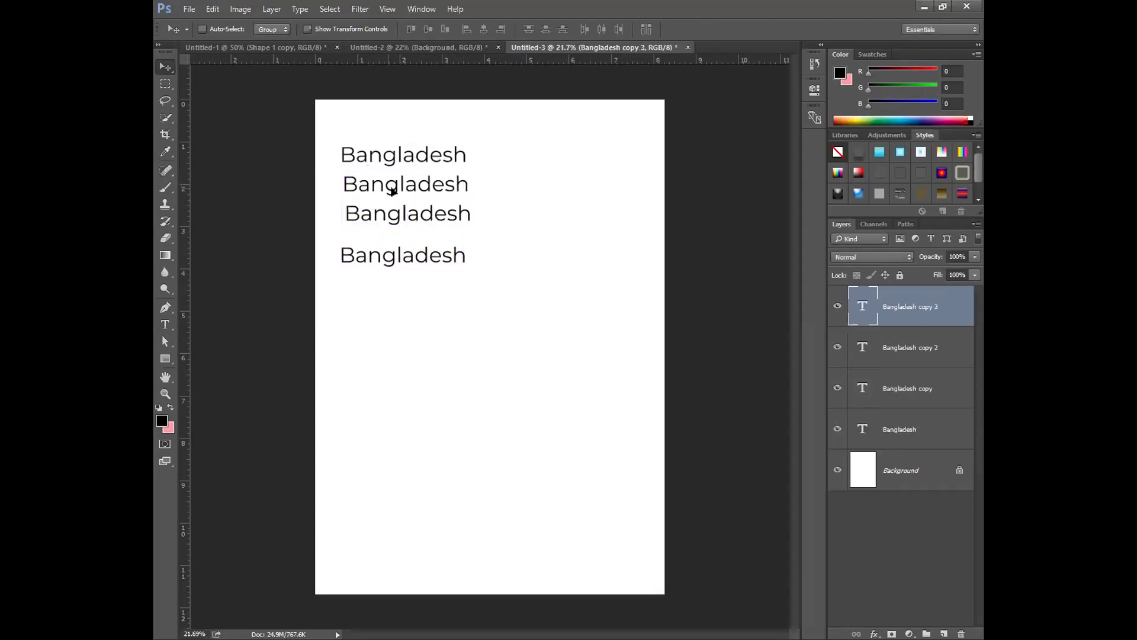
{"action": "left_click", "coordinate": [223, 29]}
{"action": "left_click_drag", "start_coordinate": [405, 187], "coordinate": [401, 213]}
{"action": "left_click_drag", "start_coordinate": [406, 255], "coordinate": [408, 244]}
{"action": "left_click_drag", "start_coordinate": [399, 188], "coordinate": [393, 164]}
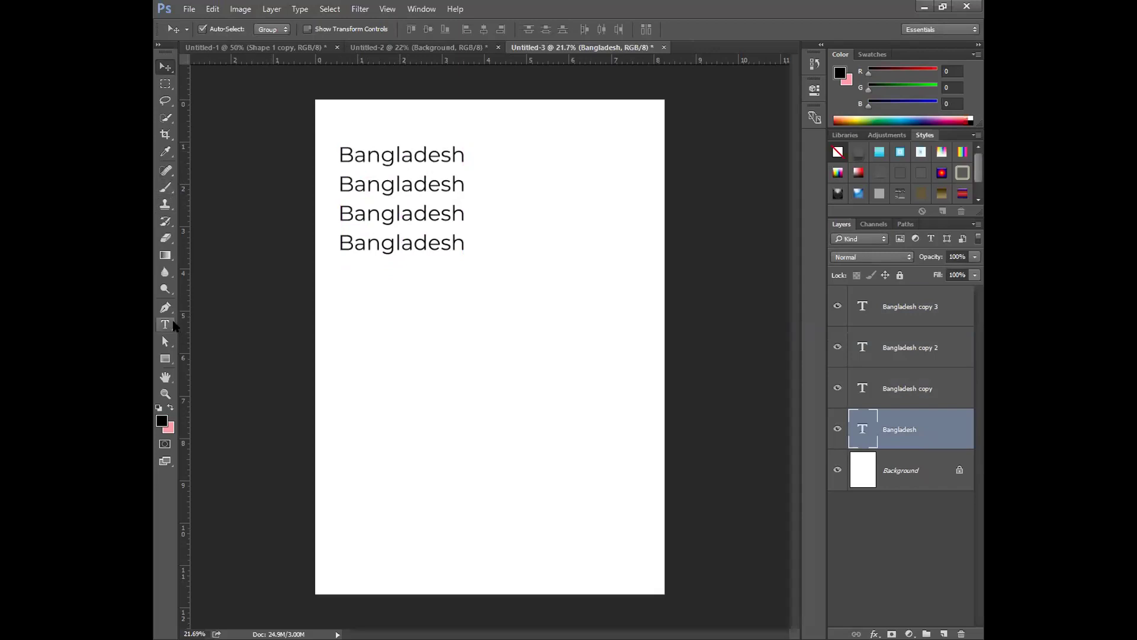
- Set the font style of the first "Bangladesh" line to Montserrat Medium Italic
{"action": "left_click", "coordinate": [165, 324]}
{"action": "left_click", "coordinate": [397, 155]}
{"action": "left_click", "coordinate": [339, 154], "text": "shift"}
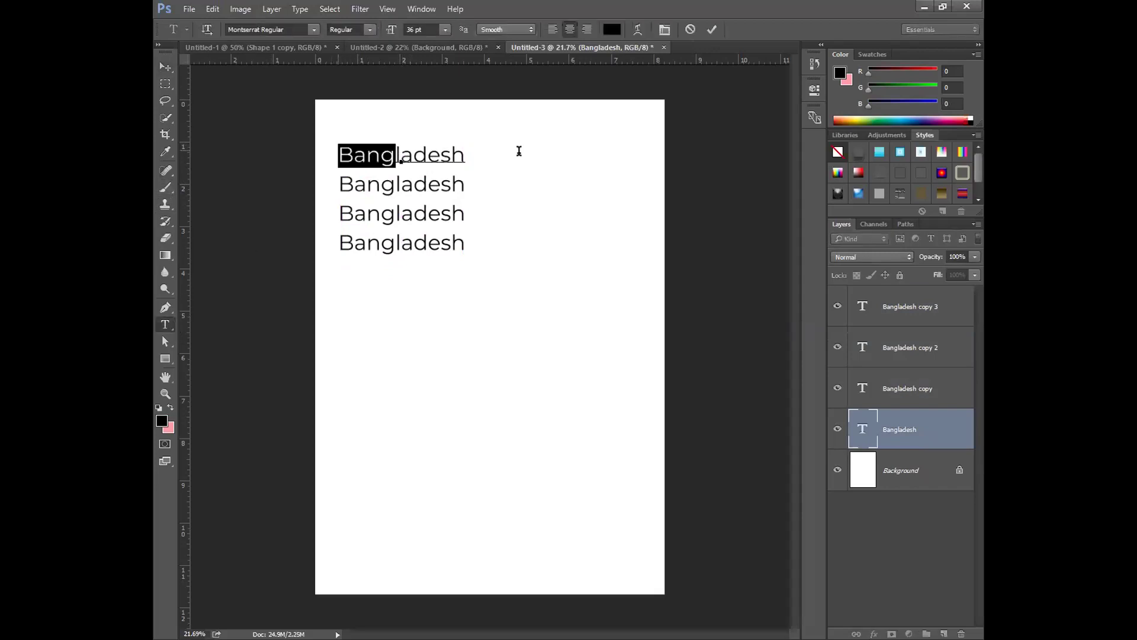
{"action": "left_click", "coordinate": [519, 151], "text": "shift"}
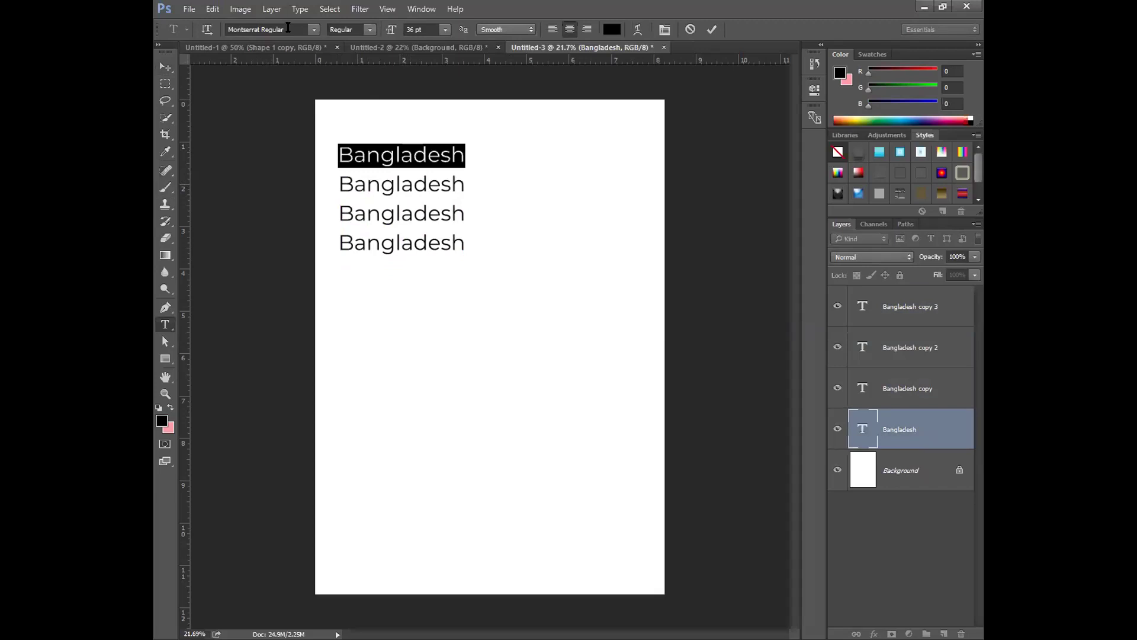
{"action": "left_click", "coordinate": [350, 29]}
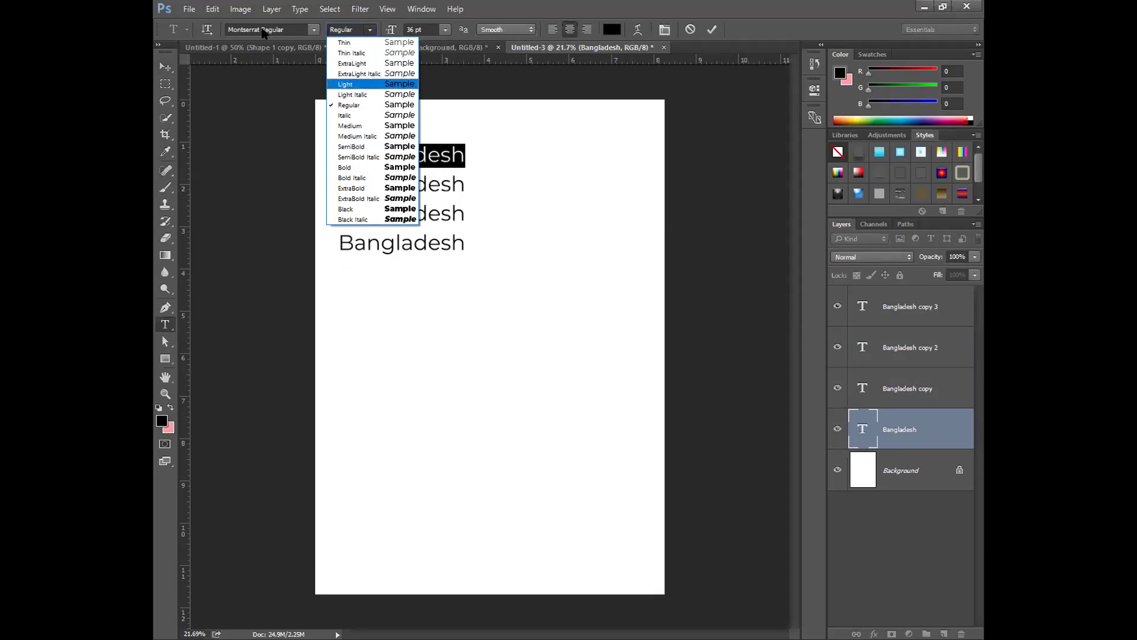
{"action": "left_click", "coordinate": [291, 33]}
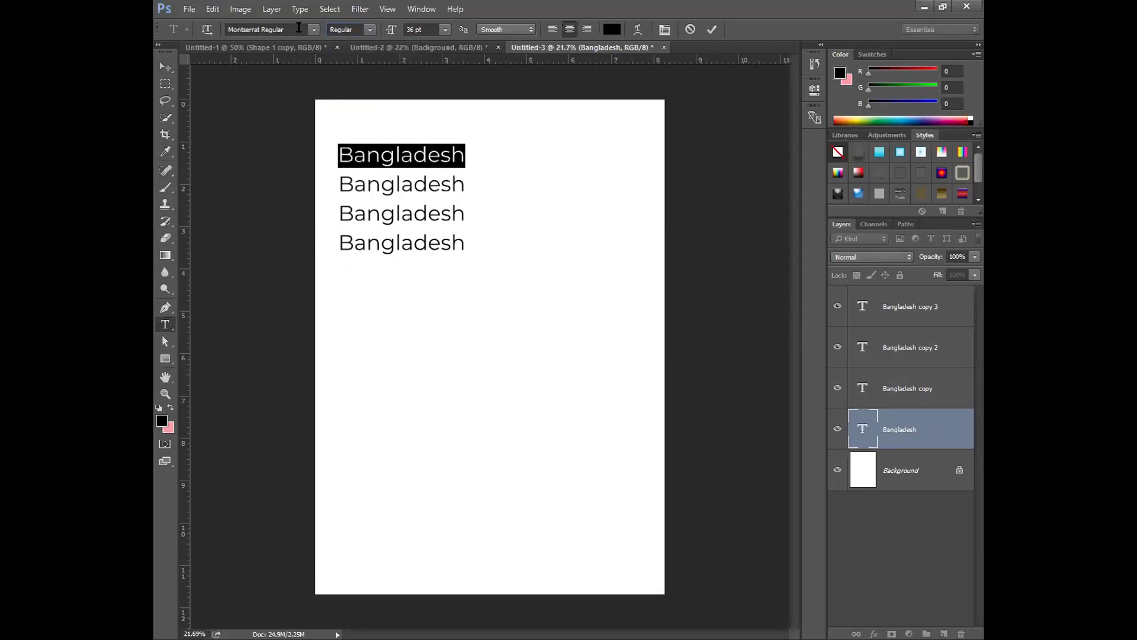
{"action": "left_click", "coordinate": [299, 27]}
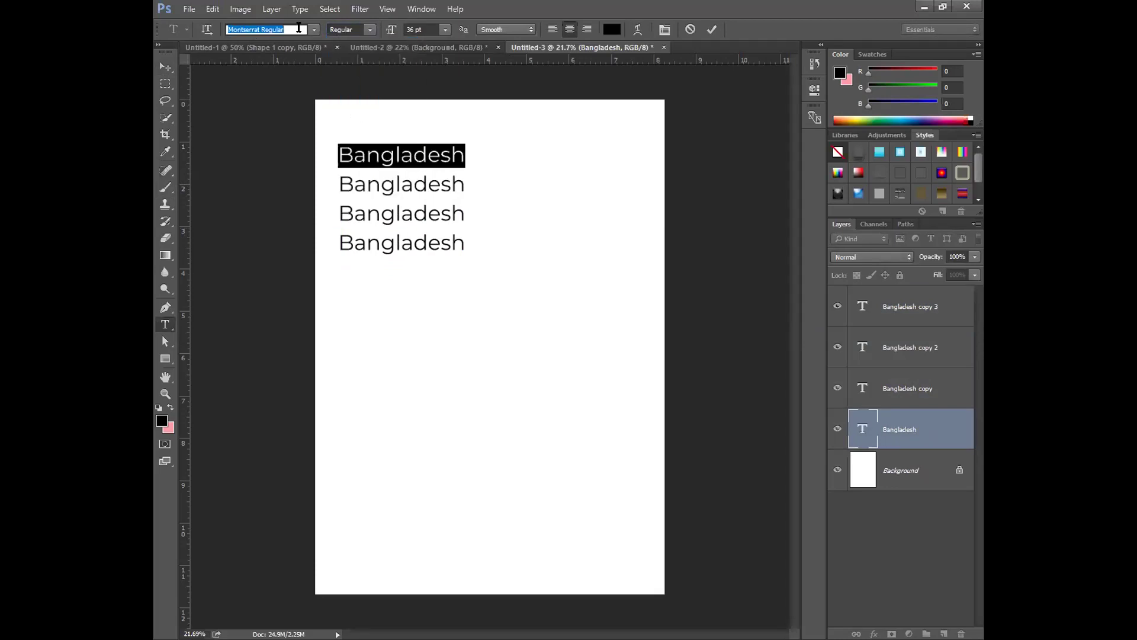
{"action": "left_click", "coordinate": [369, 30]}
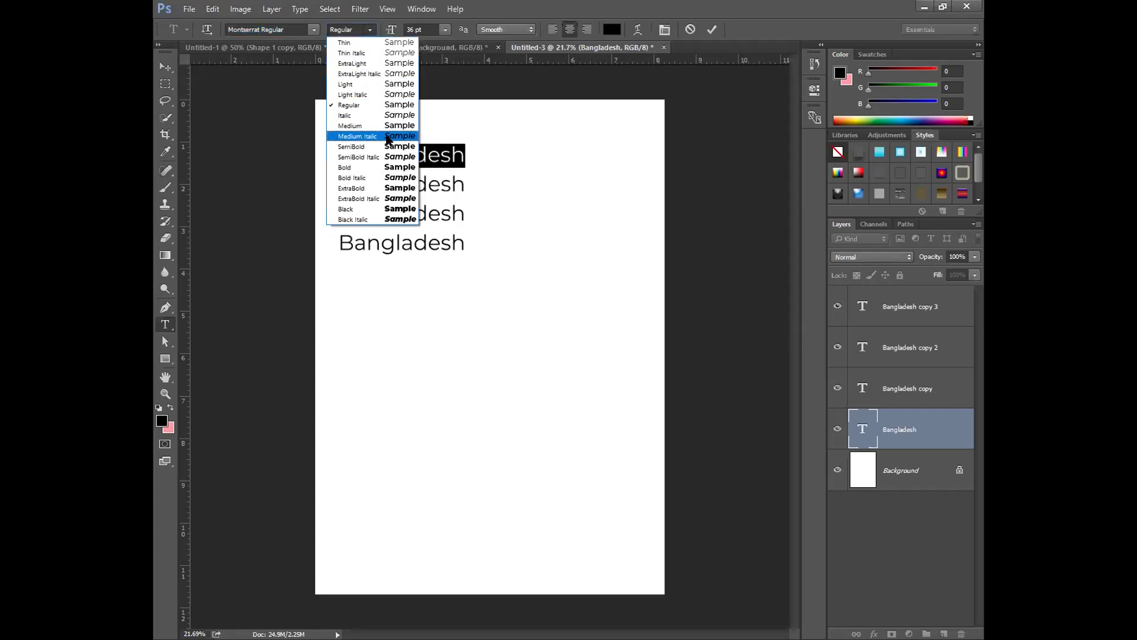
{"action": "left_click", "coordinate": [391, 137]}
- Try to apply the Abys Regular font to the first "Bangladesh" line without selecting its letters
{"action": "left_click", "coordinate": [430, 155]}
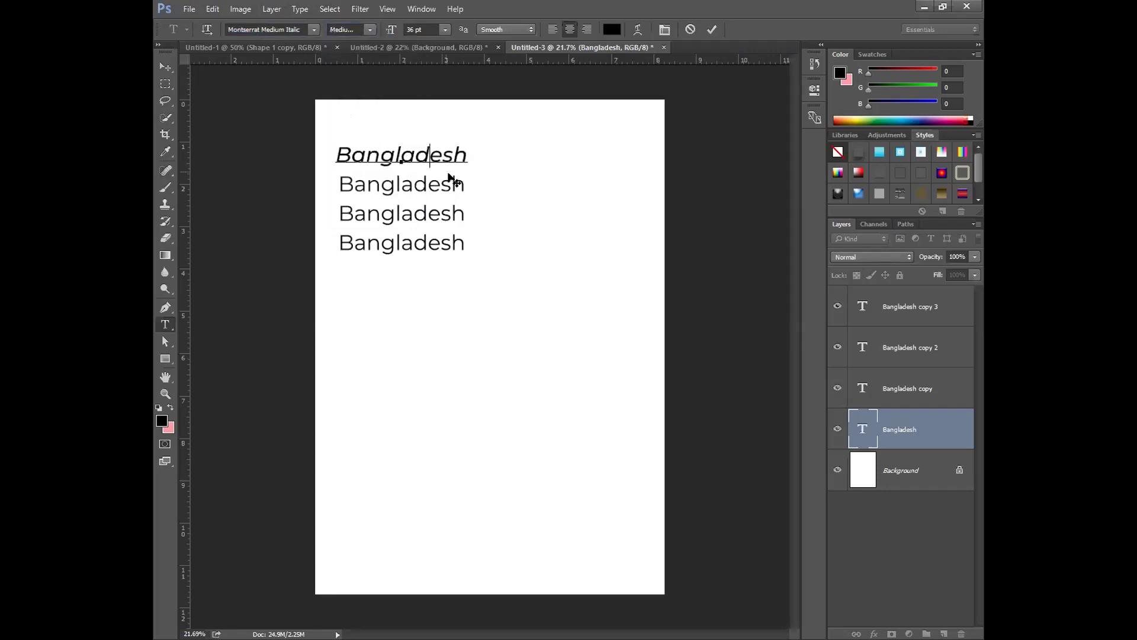
{"action": "left_click", "coordinate": [301, 29]}
{"action": "key", "text": "BackSpace"}
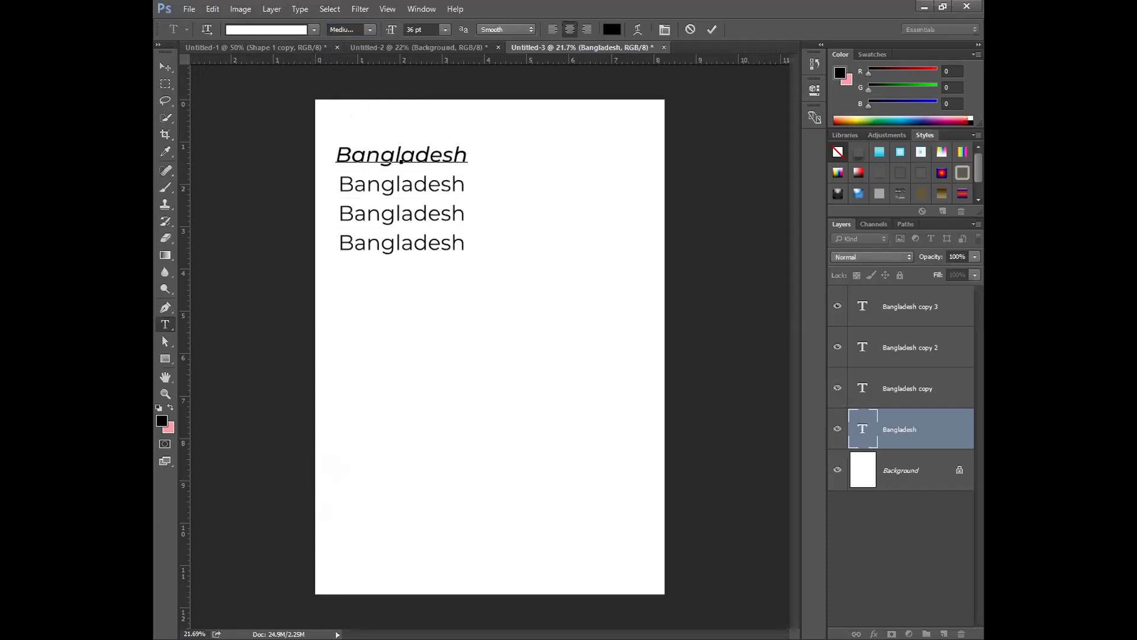
{"action": "type", "text": "abys"}
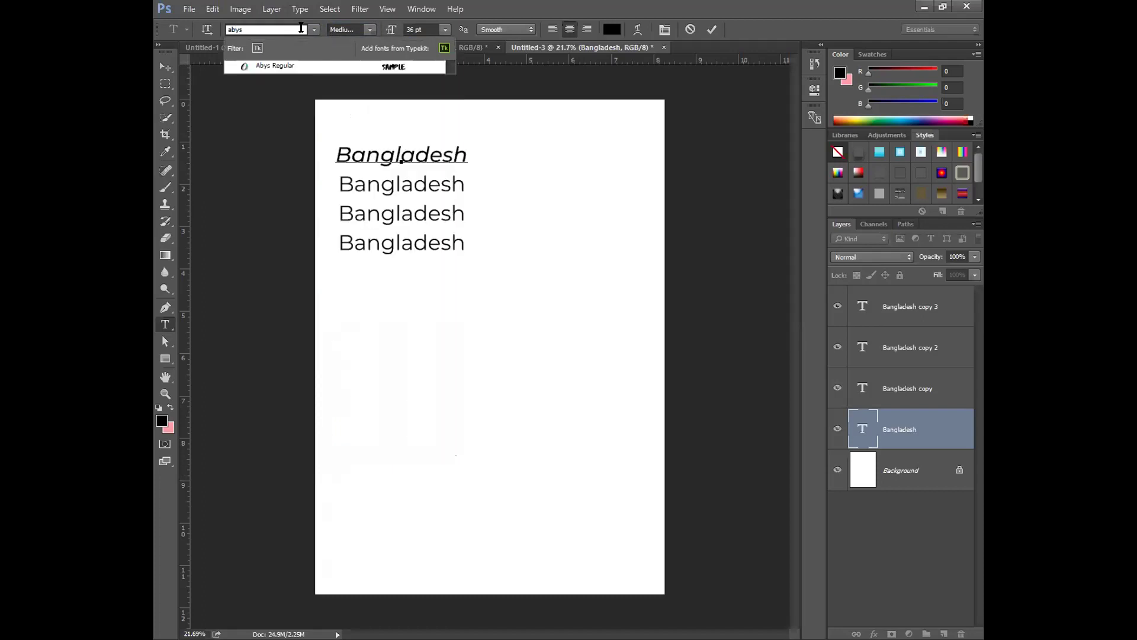
{"action": "left_click", "coordinate": [406, 70]}
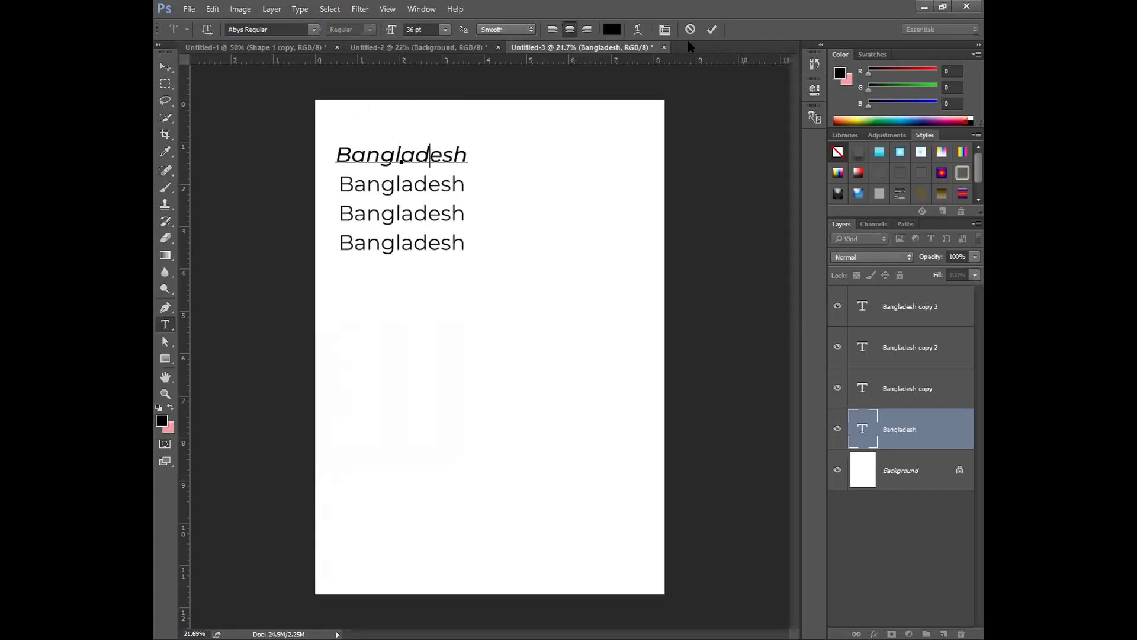
{"action": "left_click", "coordinate": [708, 40]}
- Set the second "Bangladesh" line to the Abys Regular font and align its left edge with the other lines
{"action": "left_click", "coordinate": [340, 184]}
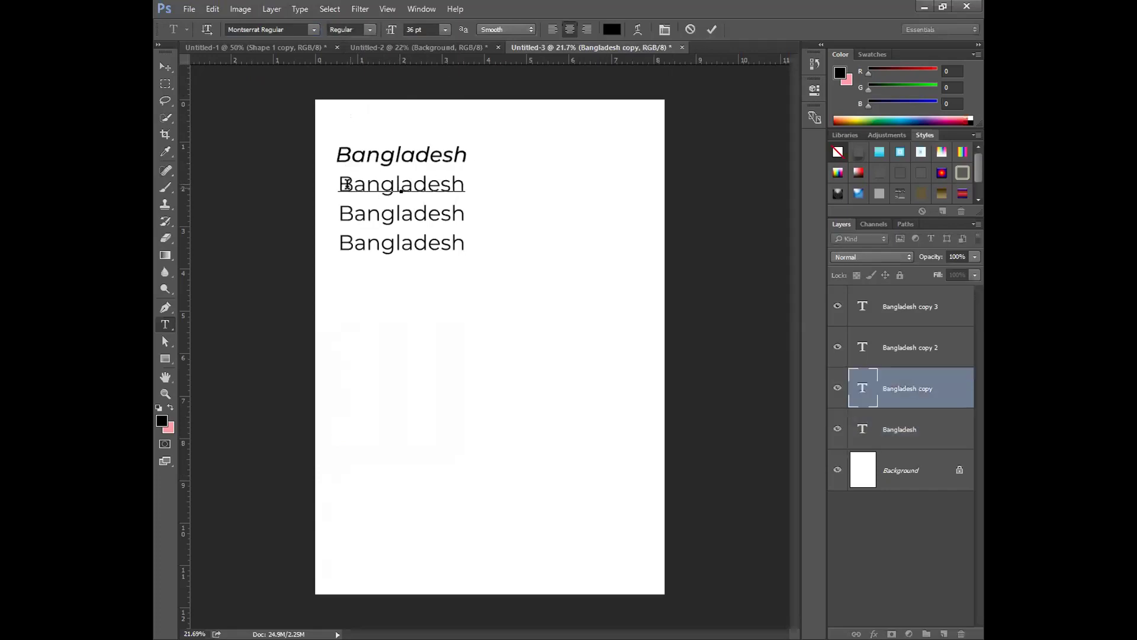
{"action": "double_click", "coordinate": [432, 183]}
{"action": "left_click", "coordinate": [298, 28]}
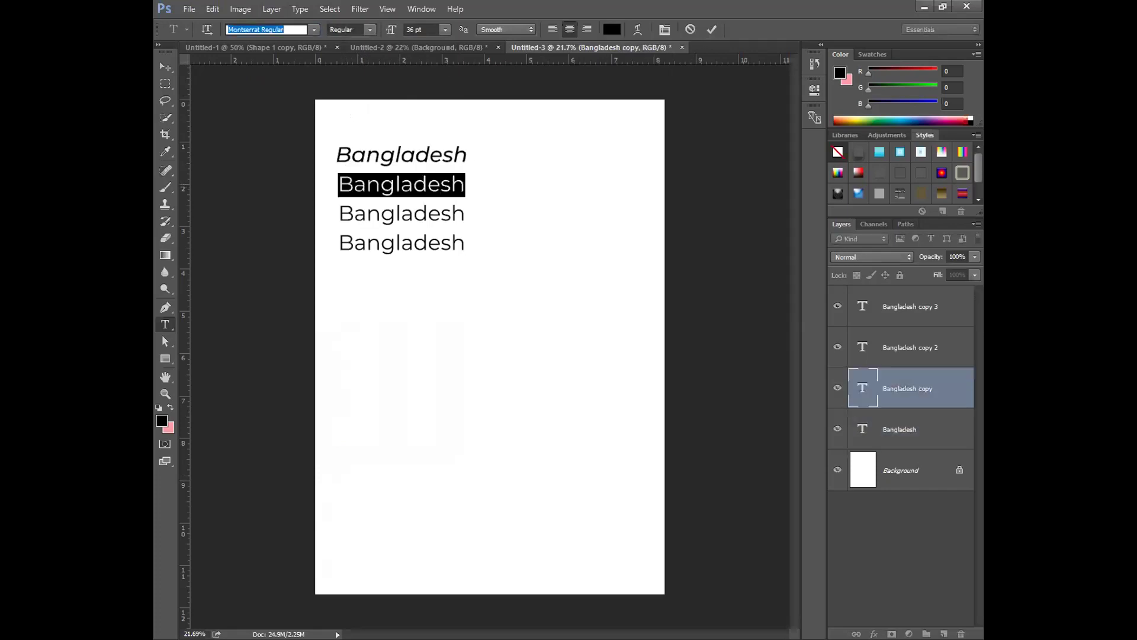
{"action": "type", "text": "aby"}
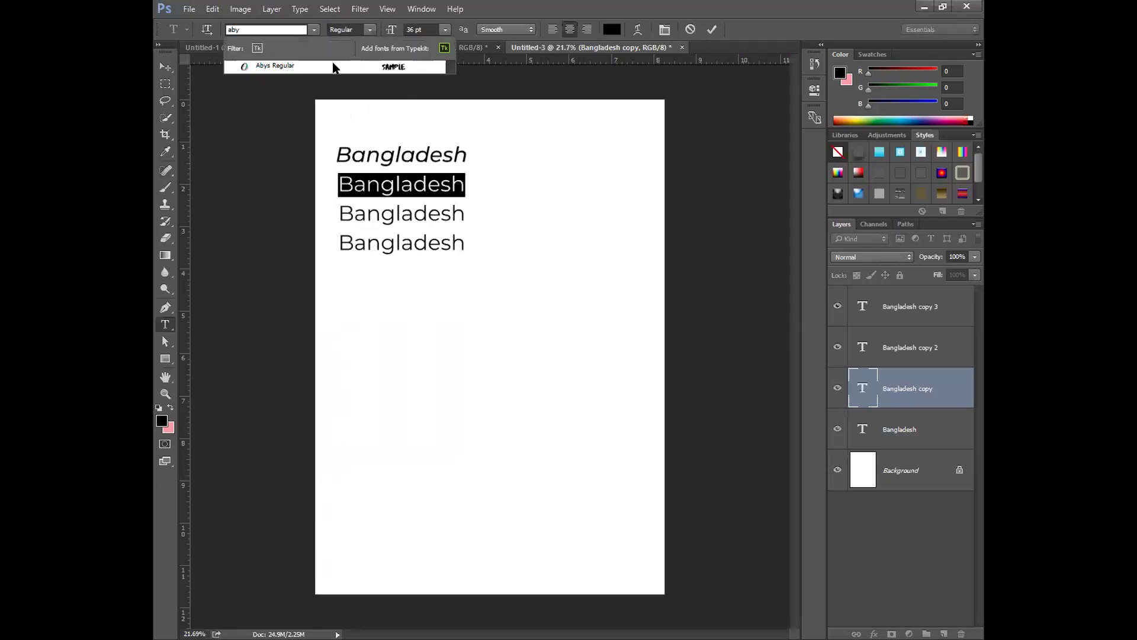
{"action": "left_click", "coordinate": [336, 67]}
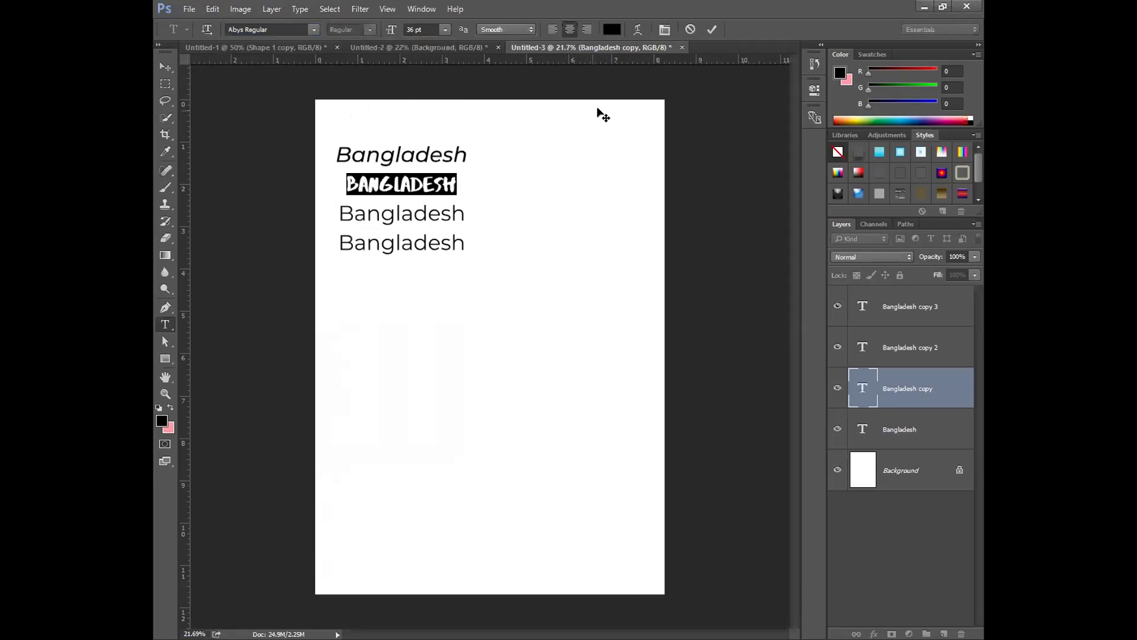
{"action": "left_click", "coordinate": [711, 30]}
{"action": "left_click", "coordinate": [166, 68]}
{"action": "mouse_move", "coordinate": [400, 184]}
{"action": "left_mouse_down"}
{"action": "mouse_move", "coordinate": [394, 176]}
{"action": "mouse_move", "coordinate": [397, 189]}
{"action": "left_mouse_up"}
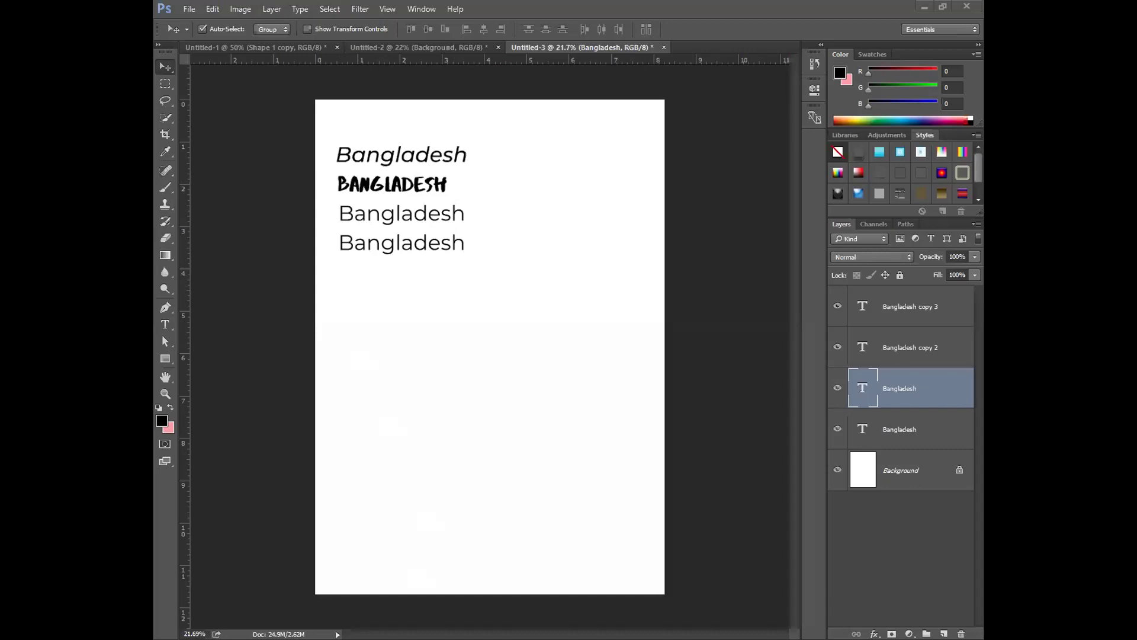
- Set the third "Bangladesh" line to the Aileron Regular font and align its left edge with the lines above
{"action": "left_click", "coordinate": [166, 324]}
{"action": "left_click", "coordinate": [367, 215]}
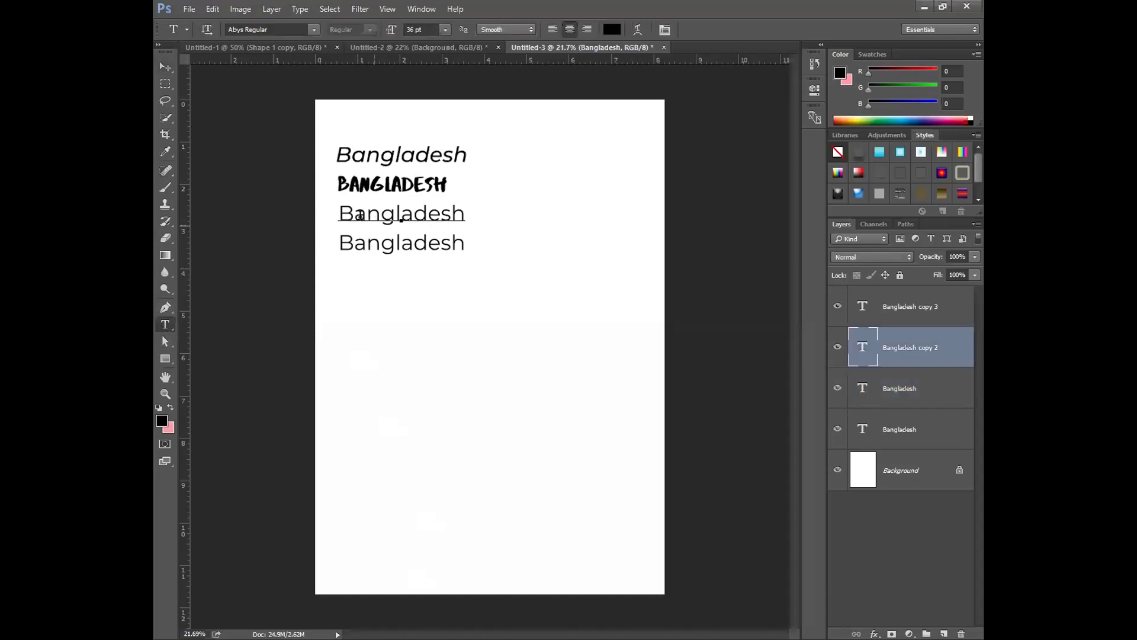
{"action": "double_click", "coordinate": [338, 214]}
{"action": "left_click", "coordinate": [291, 30]}
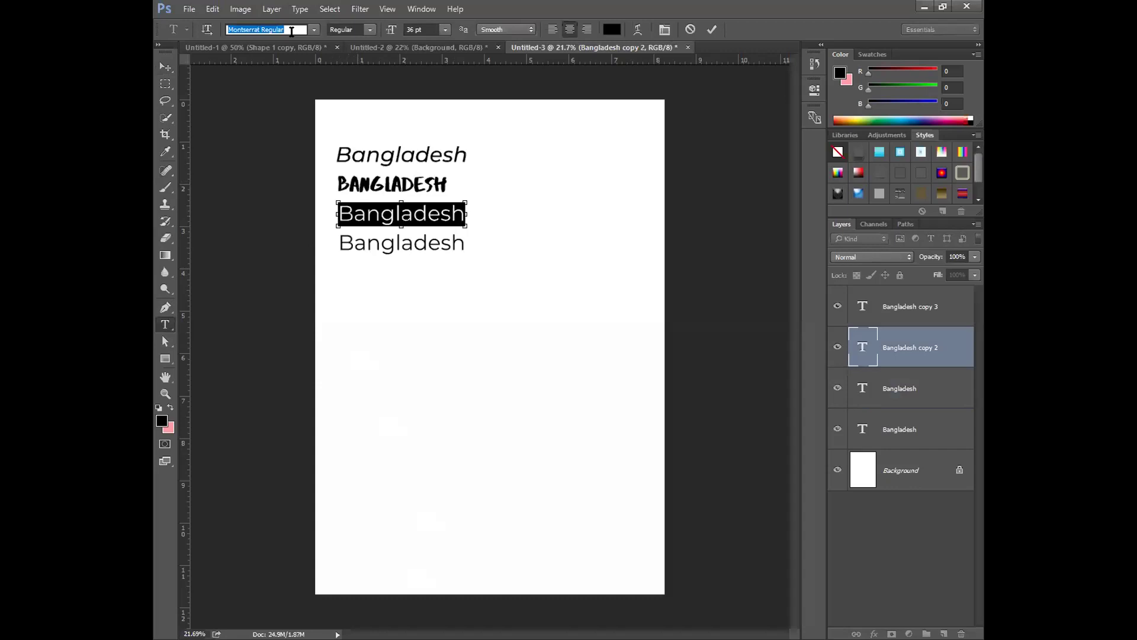
{"action": "type", "text": "aileron"}
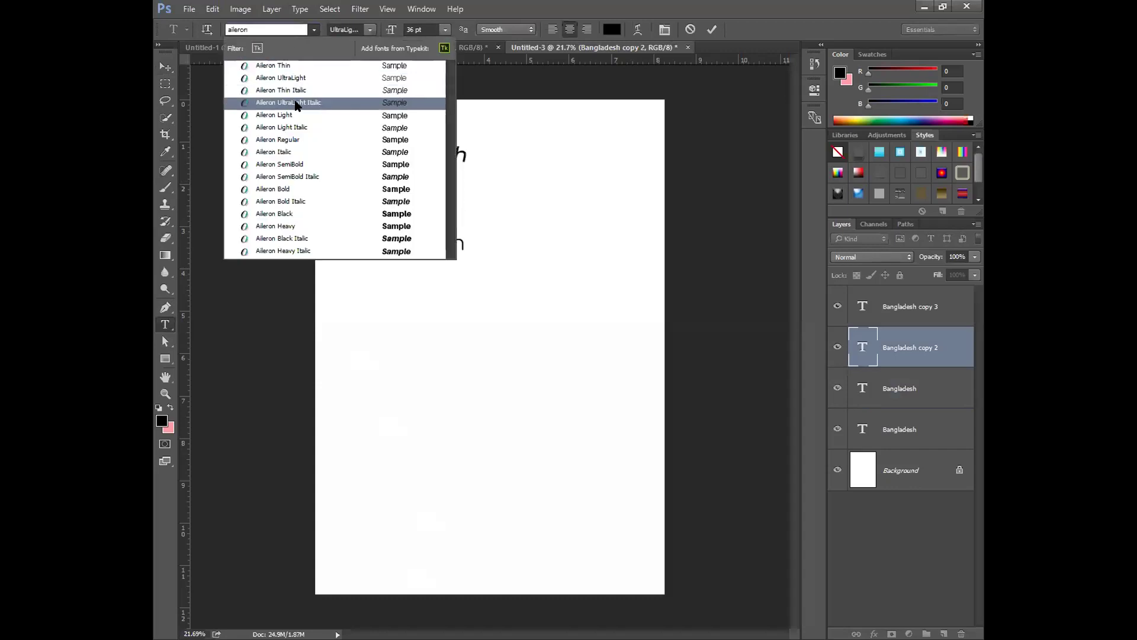
{"action": "left_click", "coordinate": [315, 142]}
{"action": "left_click", "coordinate": [395, 215]}
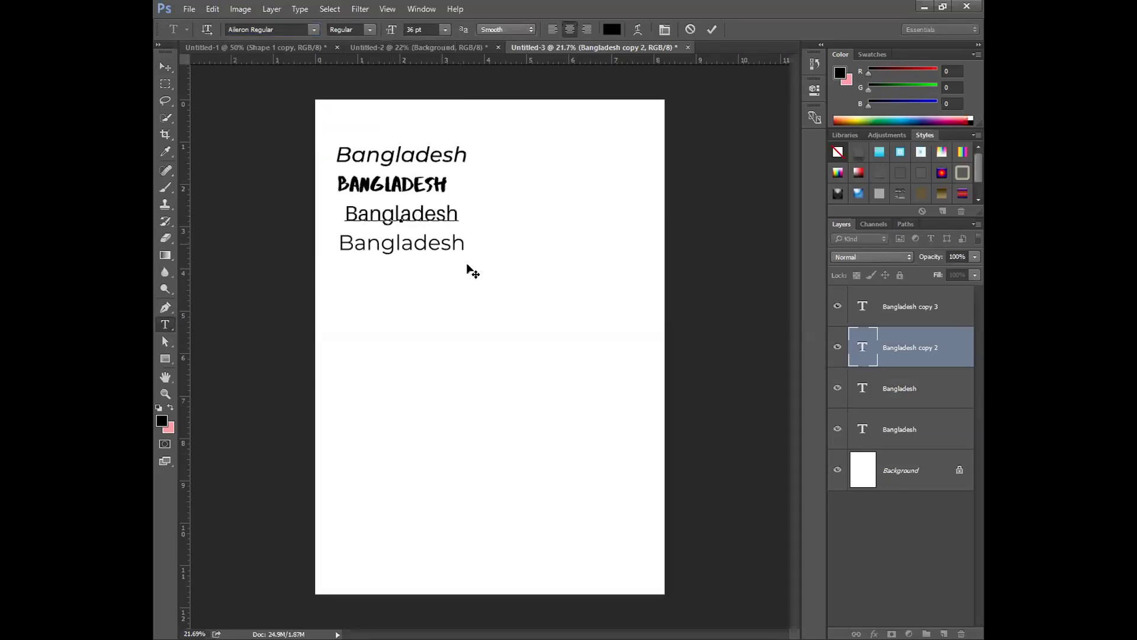
{"action": "left_click", "coordinate": [712, 29]}
{"action": "left_click", "coordinate": [396, 214]}
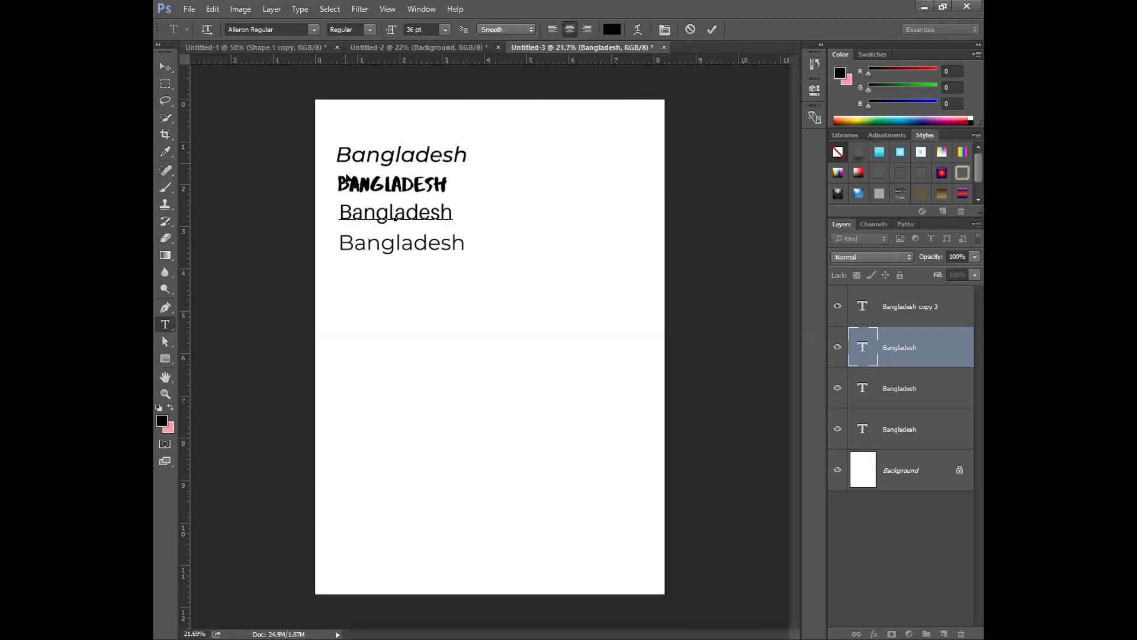
{"action": "left_click_drag", "start_coordinate": [337, 211], "coordinate": [502, 224]}
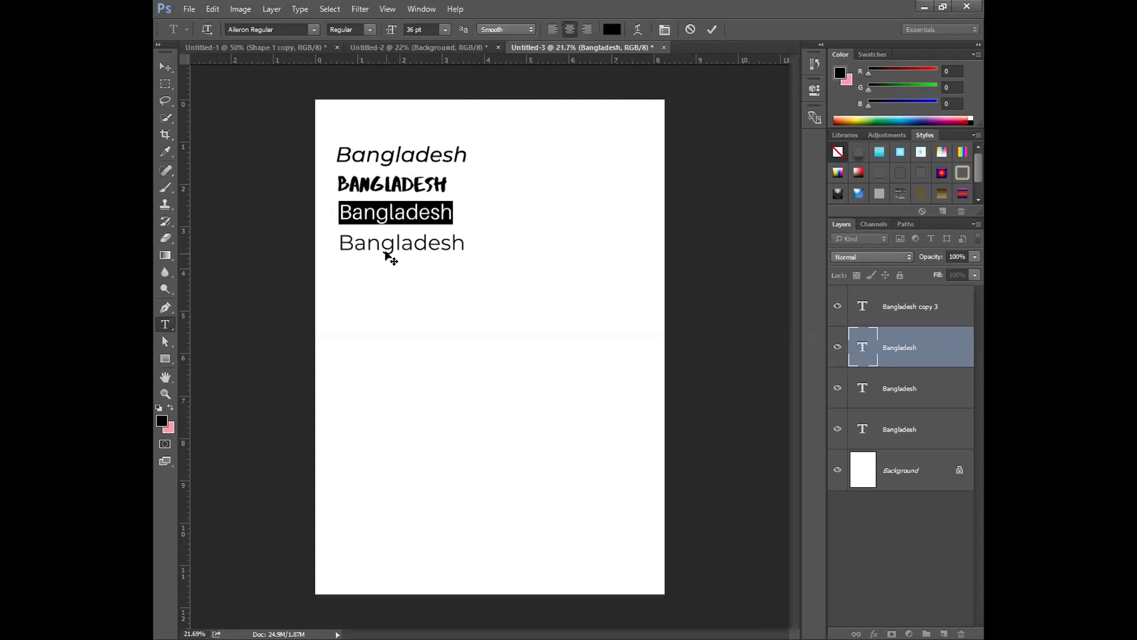
{"action": "left_click", "coordinate": [395, 218]}
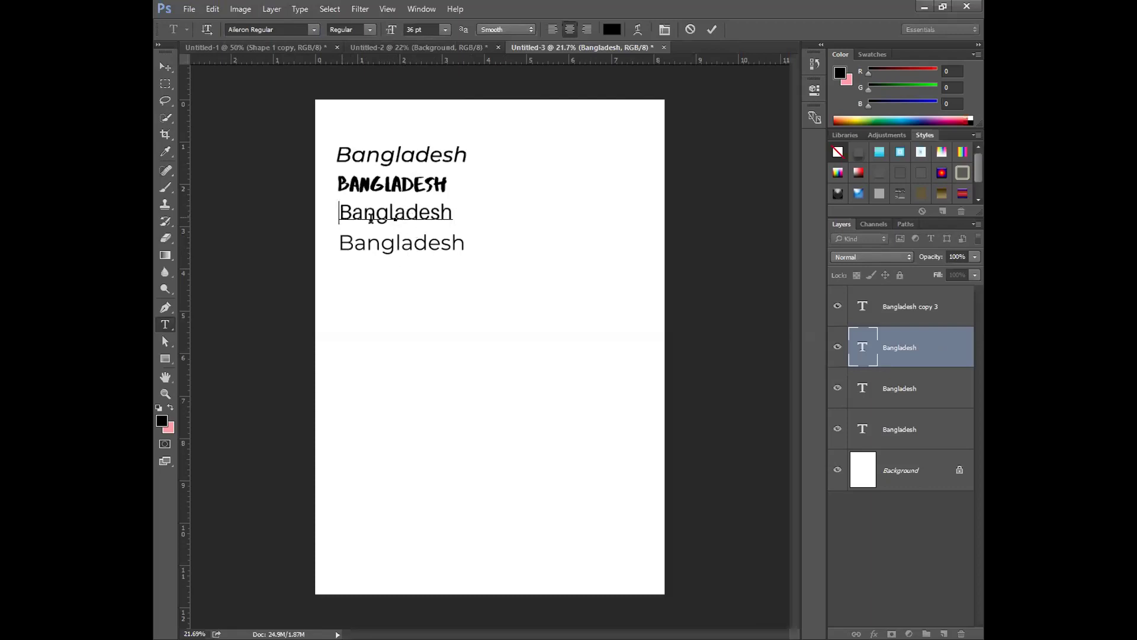
{"action": "left_click_drag", "start_coordinate": [341, 214], "coordinate": [445, 224]}
{"action": "left_click", "coordinate": [434, 212]}
{"action": "left_click_drag", "start_coordinate": [342, 211], "coordinate": [453, 224]}
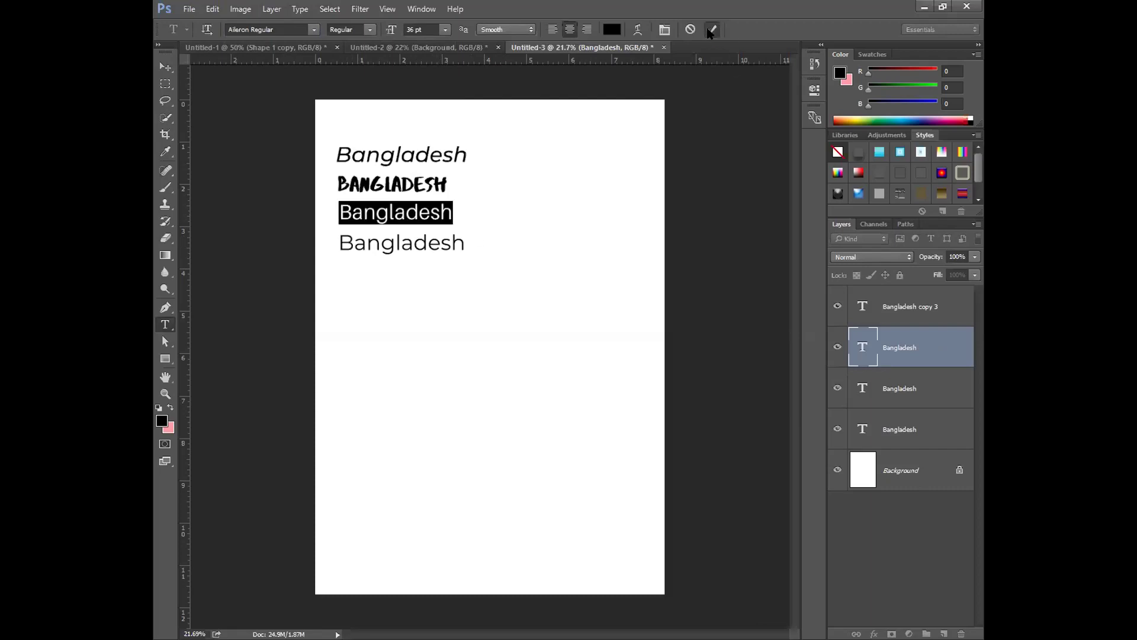
{"action": "left_click", "coordinate": [711, 29]}
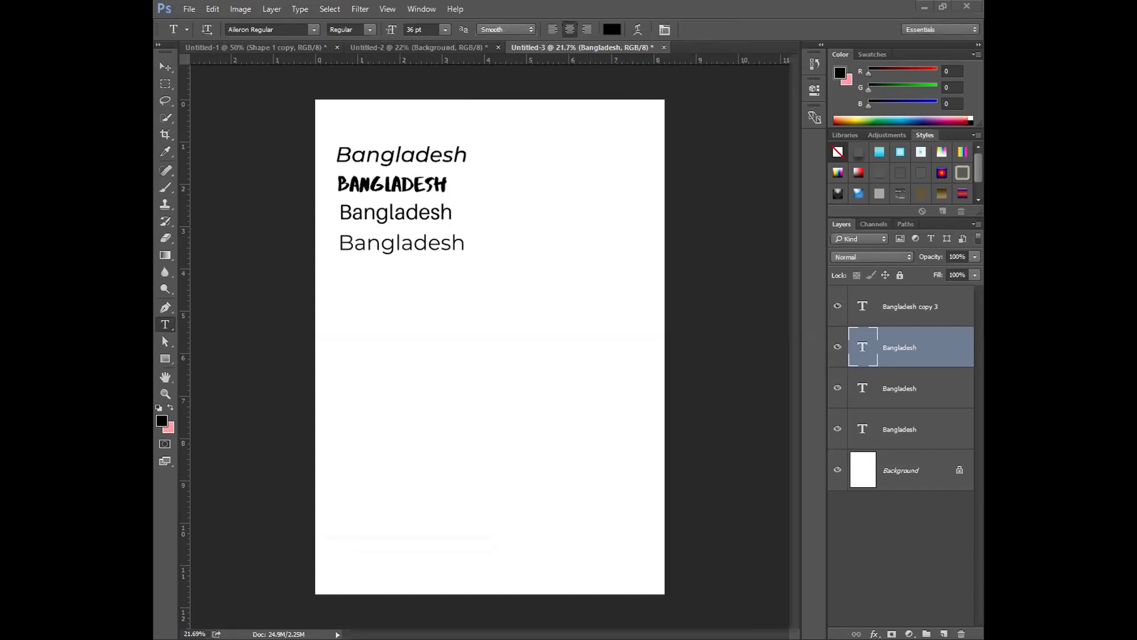
{"action": "left_click", "coordinate": [375, 223]}
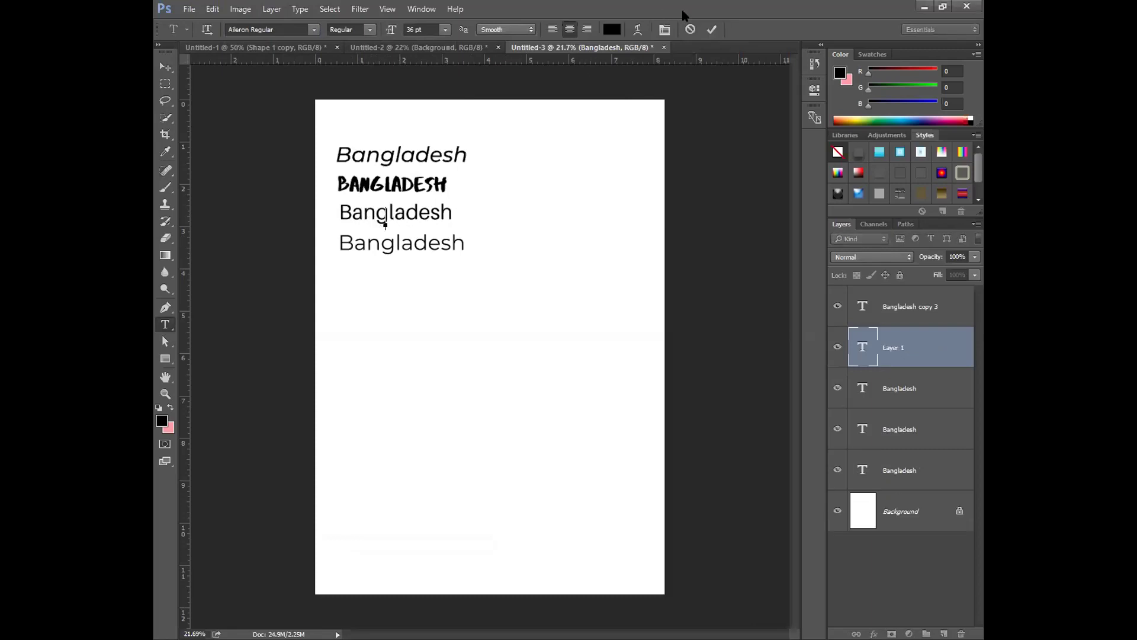
{"action": "key", "text": "Escape"}
- Set the fourth "Bangladesh" line to the Selima Regular font
{"action": "left_click", "coordinate": [360, 241]}
{"action": "key", "text": "ctrl+a"}
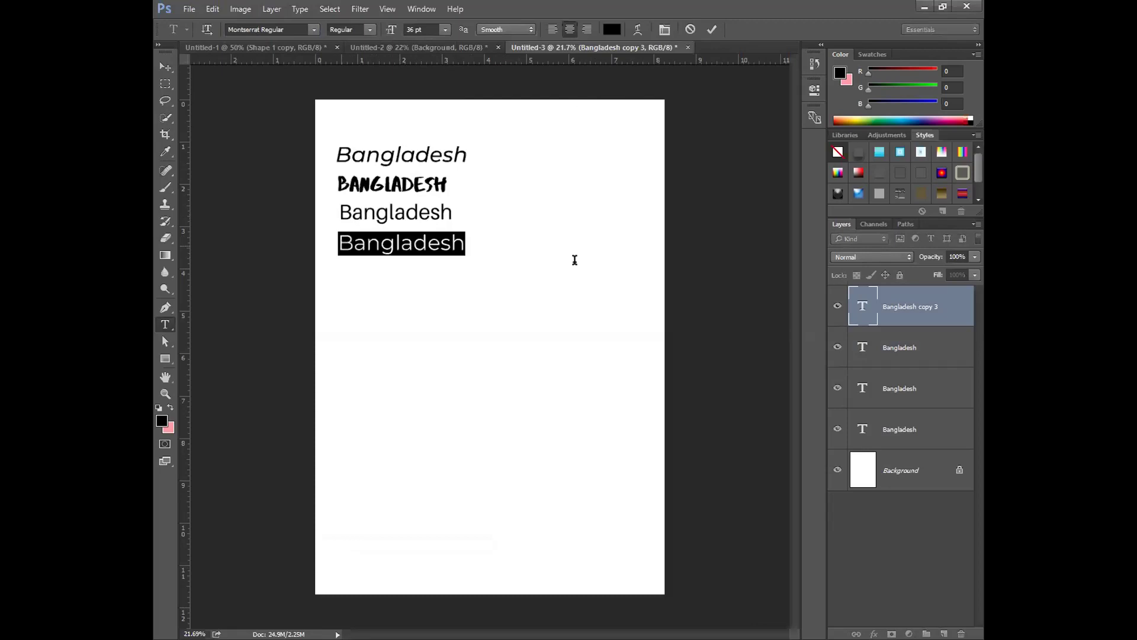
{"action": "left_click", "coordinate": [289, 29]}
{"action": "type", "text": "selima"}
{"action": "key", "text": "Return"}
{"action": "left_click", "coordinate": [483, 247]}
{"action": "left_click_drag", "start_coordinate": [462, 273], "coordinate": [455, 273]}
{"action": "left_click", "coordinate": [711, 29]}
- Scale the Selima "Bangladesh" line to about 264% and place it just below the third line, near the left margin
{"action": "left_click", "coordinate": [165, 67]}
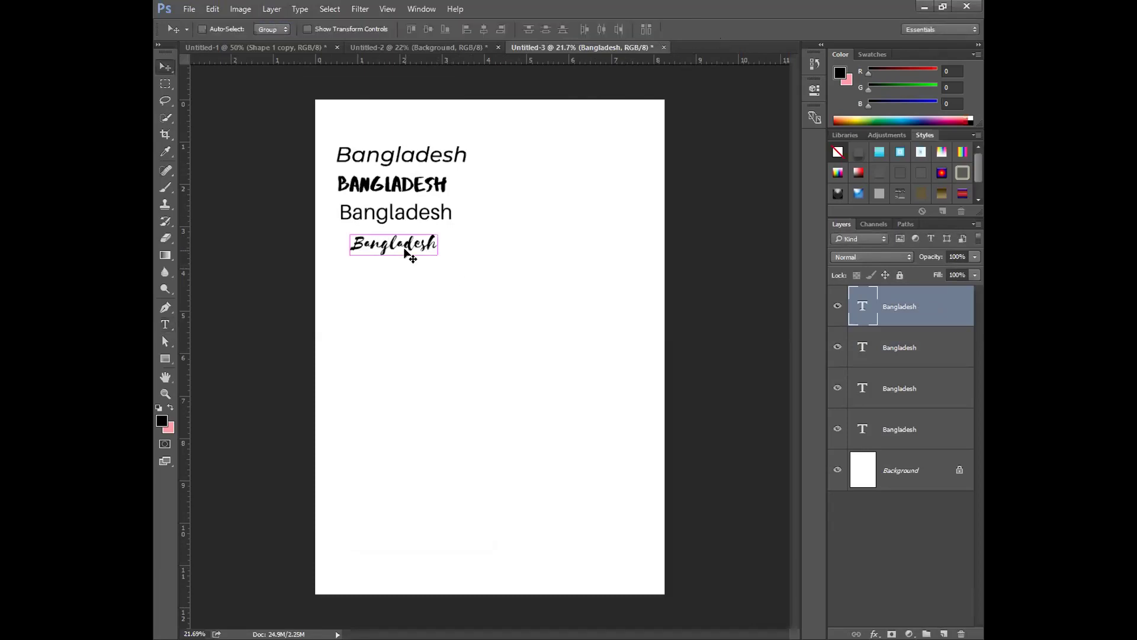
{"action": "key", "text": "ctrl+t"}
{"action": "left_click_drag", "start_coordinate": [438, 254], "coordinate": [508, 266]}
{"action": "left_click_drag", "start_coordinate": [393, 242], "coordinate": [466, 286]}
{"action": "left_click", "coordinate": [744, 29]}
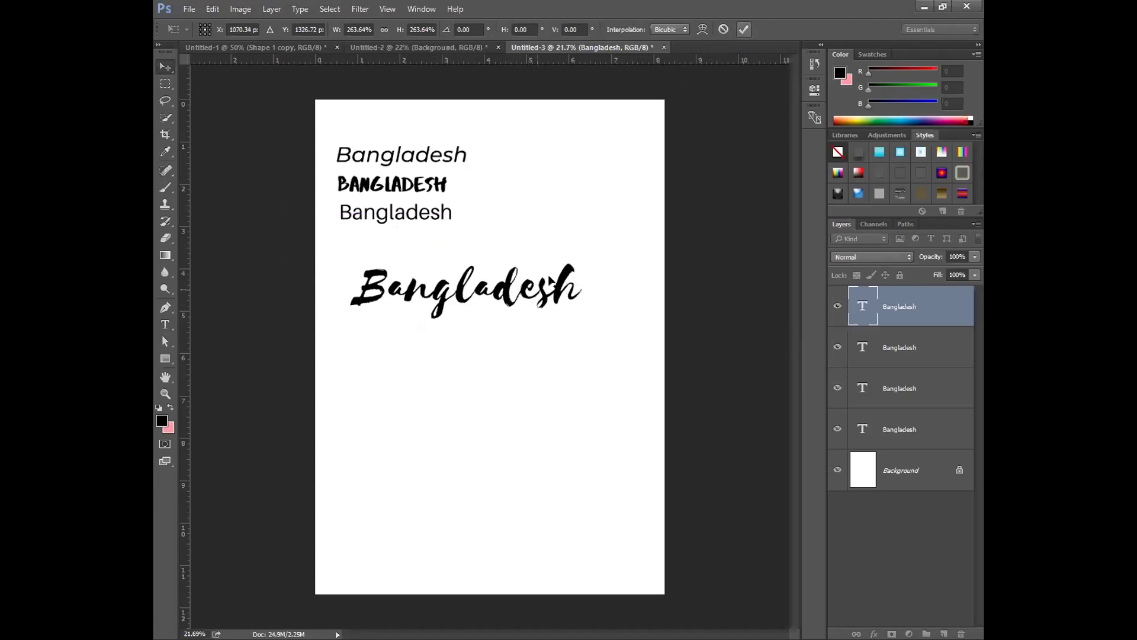
{"action": "left_click_drag", "start_coordinate": [515, 256], "coordinate": [495, 236]}
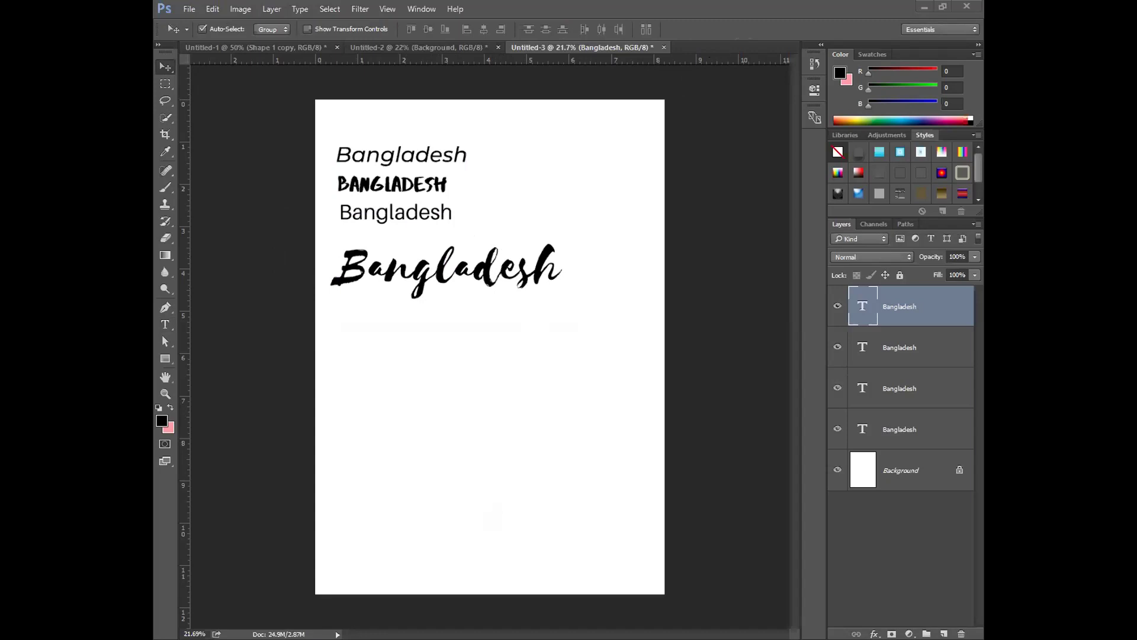
- Duplicate the enlarged "Bangladesh" line downwards, set the copy to the Pecita Book font and move it close beneath the original
{"action": "left_click_drag", "start_coordinate": [467, 299], "coordinate": [473, 375]}
{"action": "left_click", "coordinate": [166, 324]}
{"action": "left_click", "coordinate": [373, 343]}
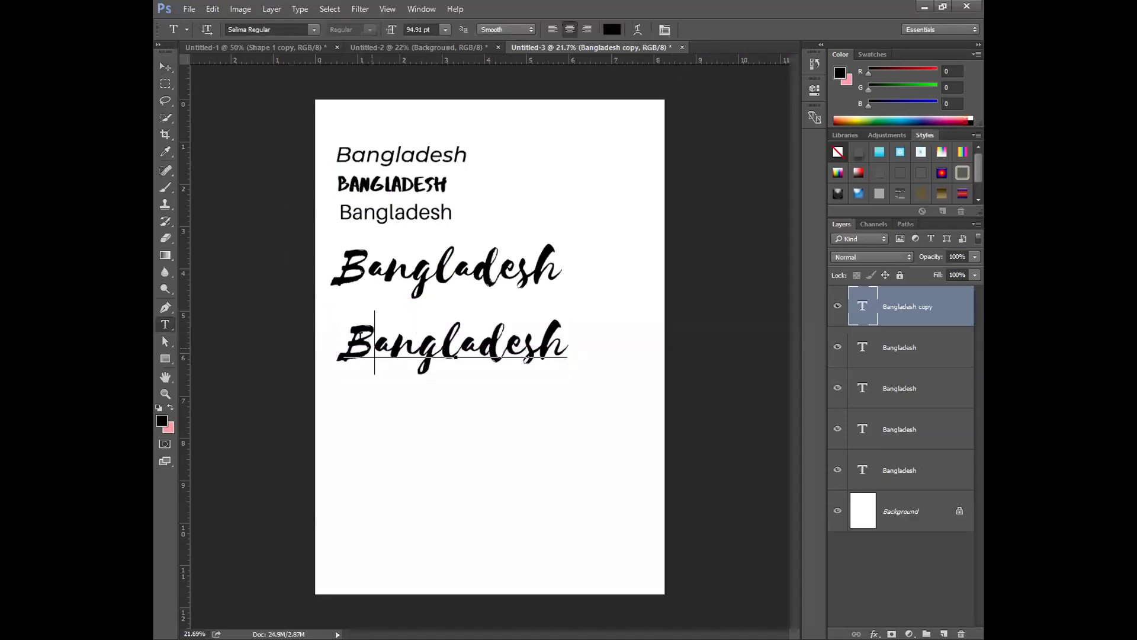
{"action": "key", "text": "ctrl+a"}
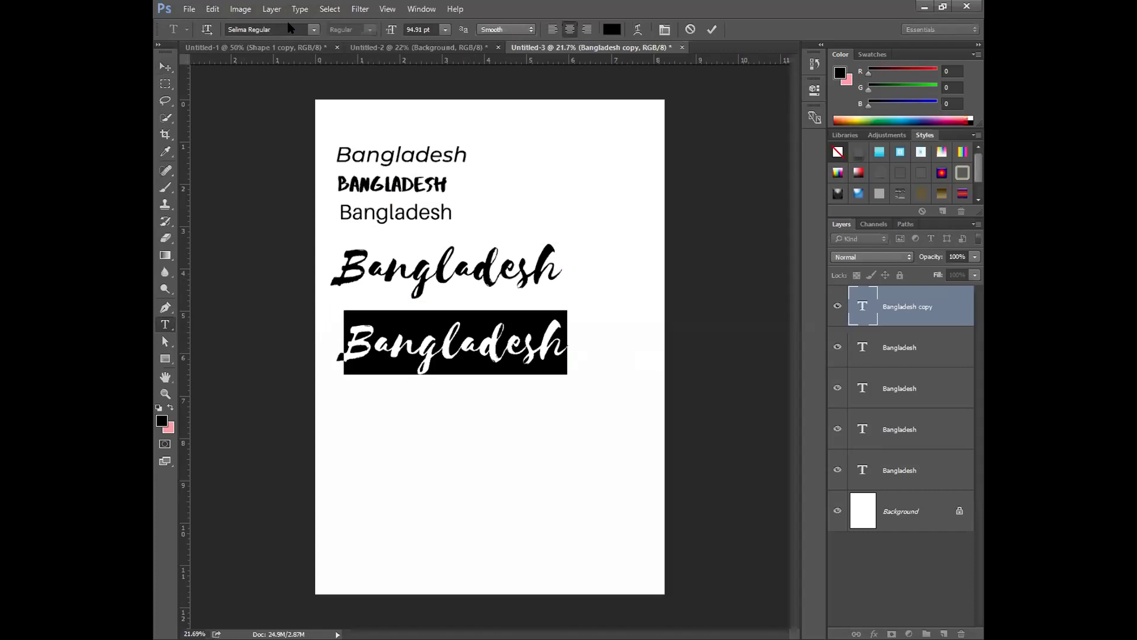
{"action": "left_click", "coordinate": [289, 28]}
{"action": "type", "text": "pecita"}
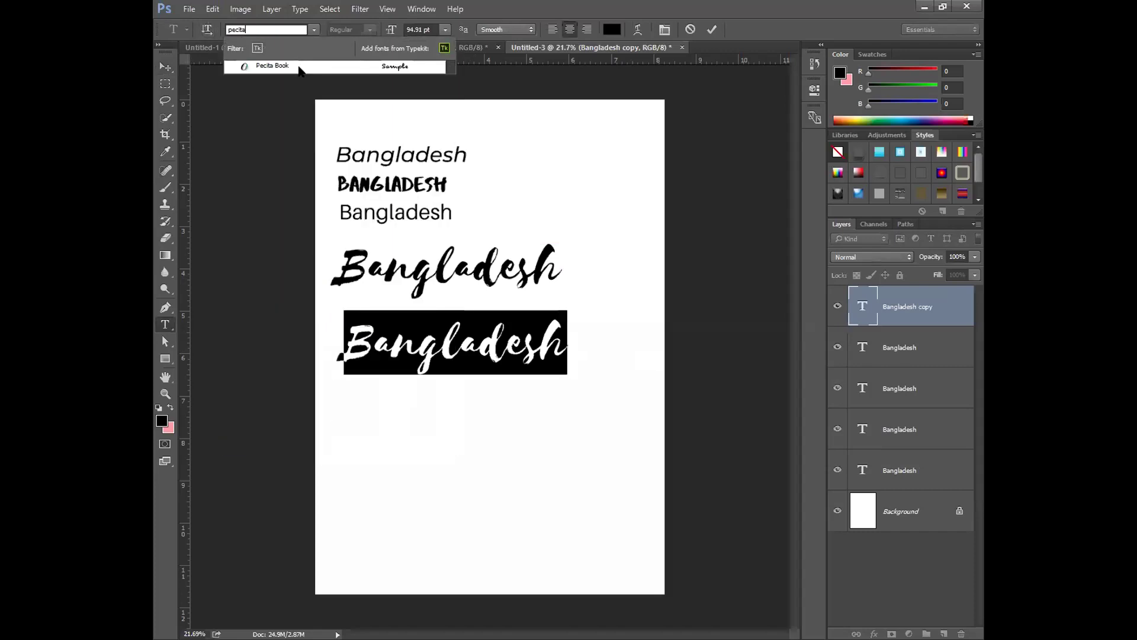
{"action": "left_click", "coordinate": [299, 66]}
{"action": "left_click", "coordinate": [506, 355]}
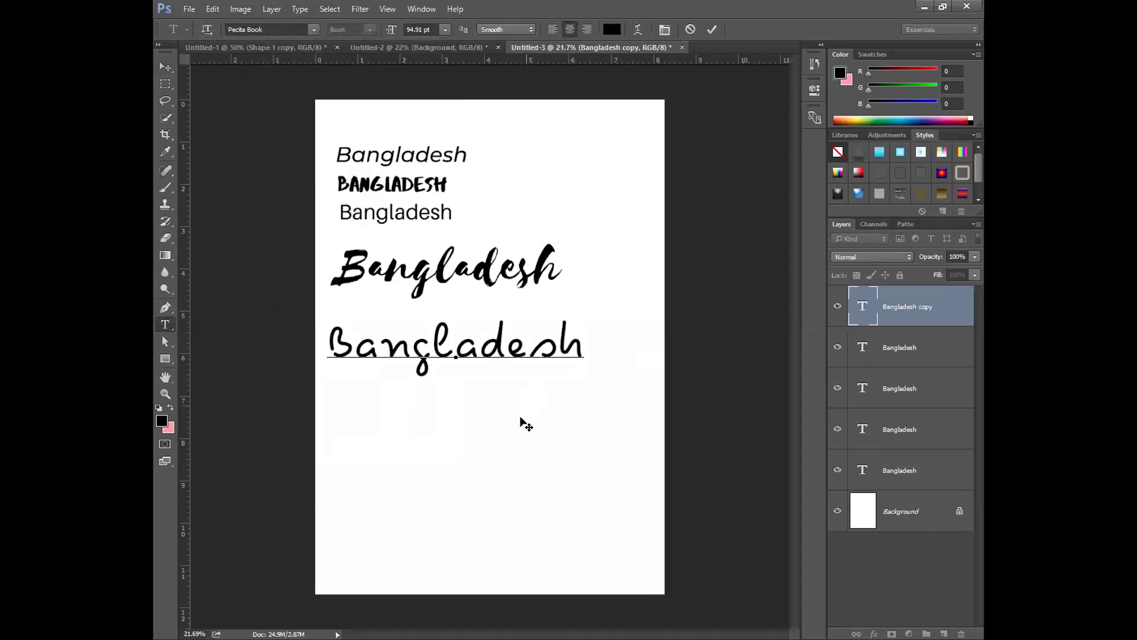
{"action": "left_click_drag", "start_coordinate": [522, 420], "coordinate": [530, 402]}
{"action": "left_click", "coordinate": [710, 30]}
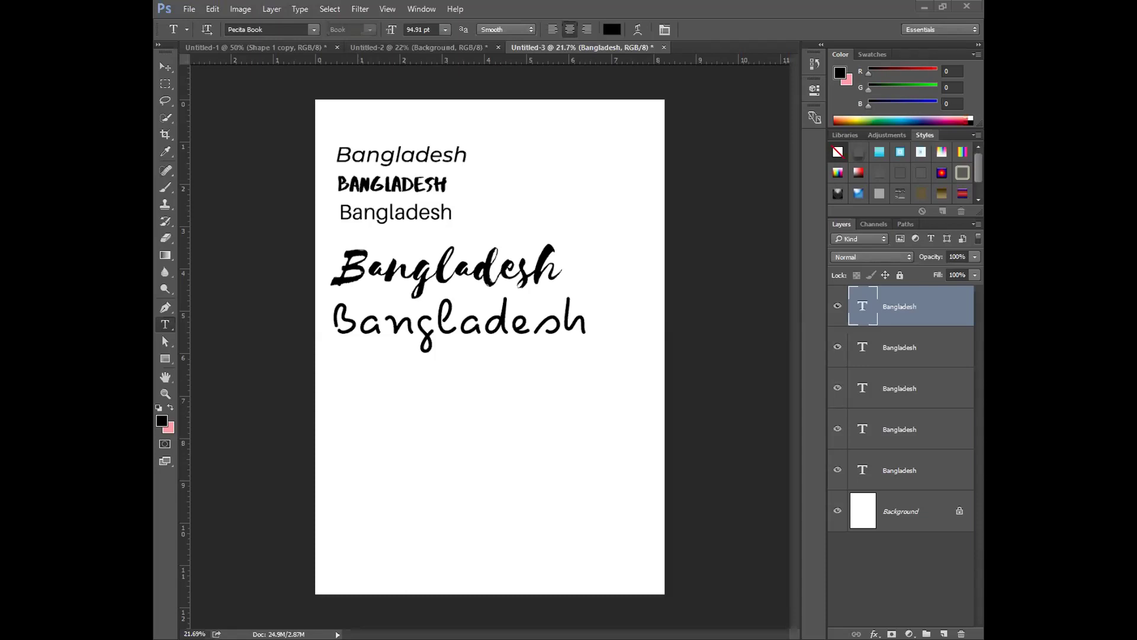
{"action": "left_click", "coordinate": [492, 320]}
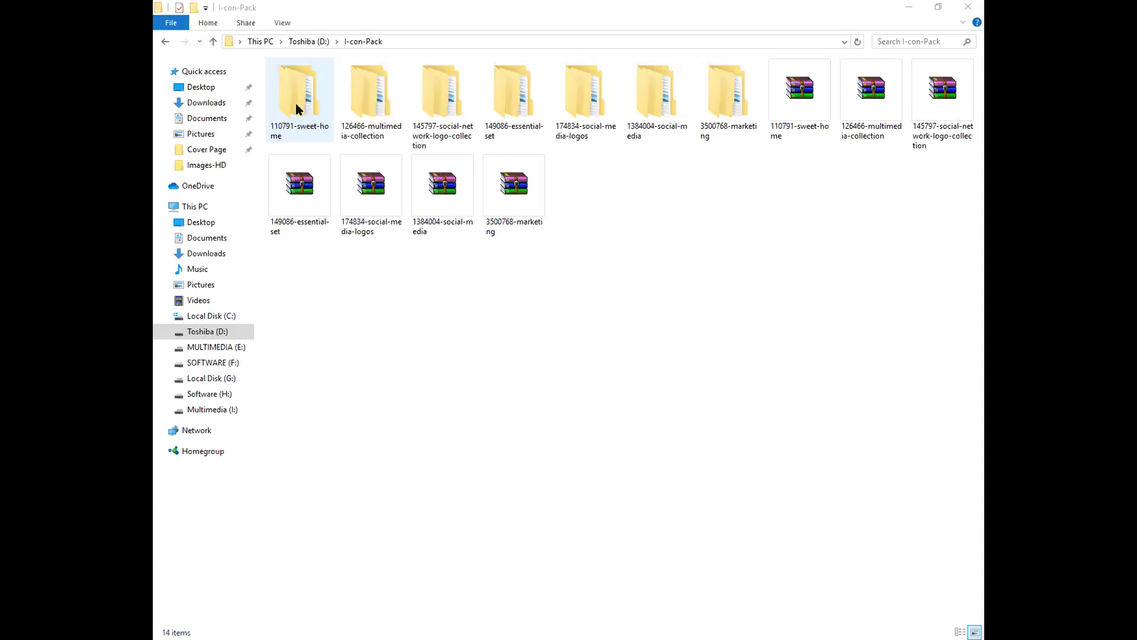
- Switch to File Explorer and look through the PNG icons of the 110791-sweet-home pack, returning to the I-con-Pack folder
{"action": "left_click", "coordinate": [296, 103]}
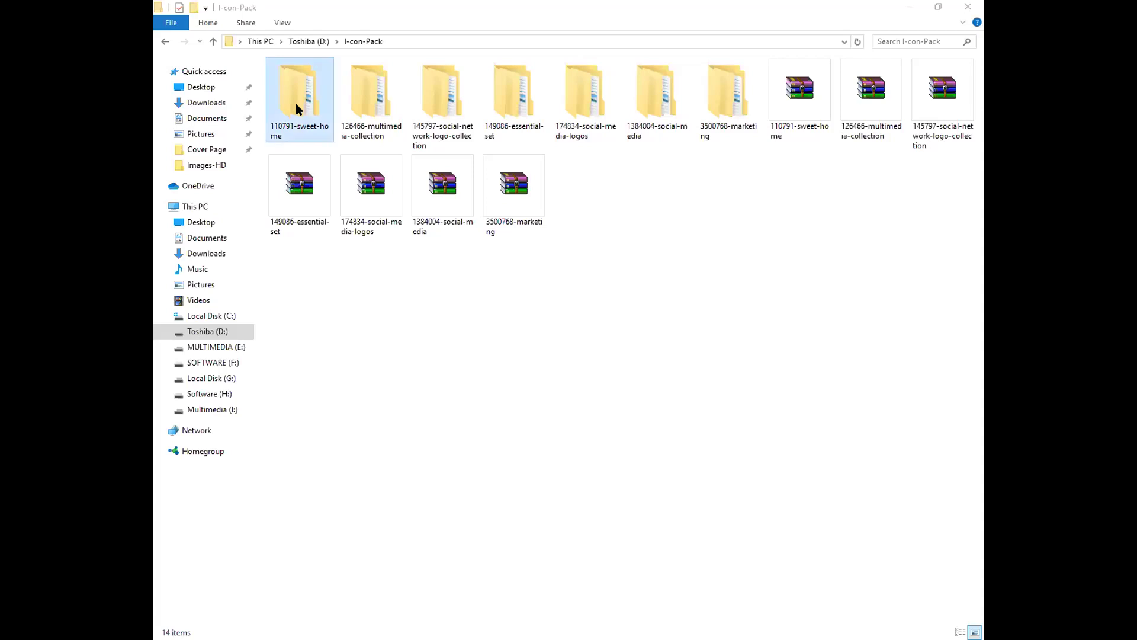
{"action": "double_click", "coordinate": [292, 93]}
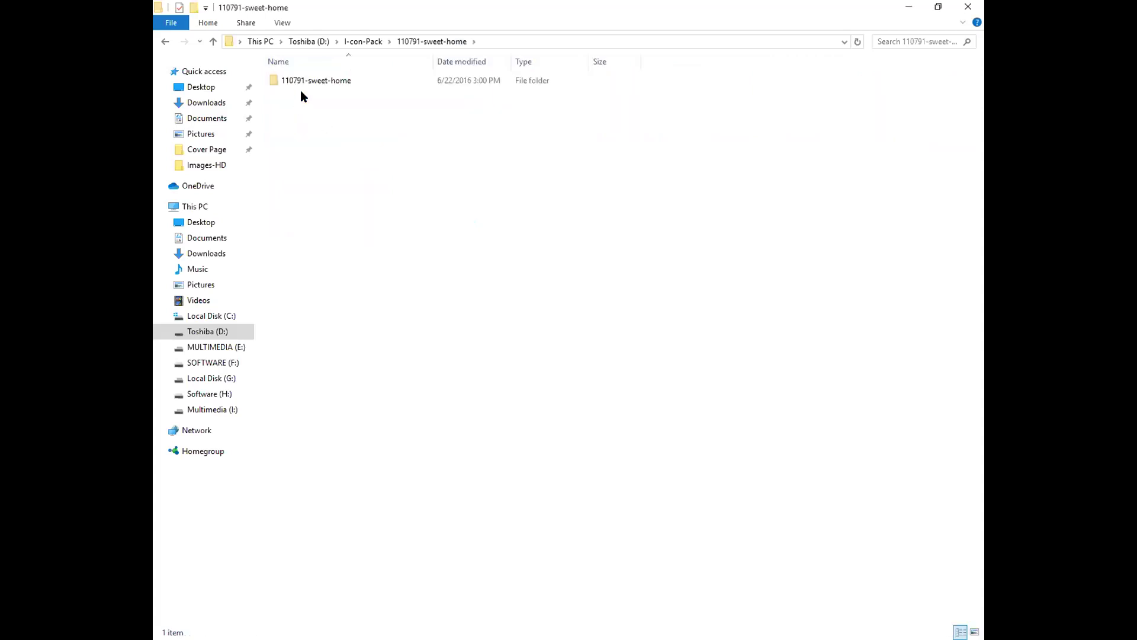
{"action": "double_click", "coordinate": [299, 83]}
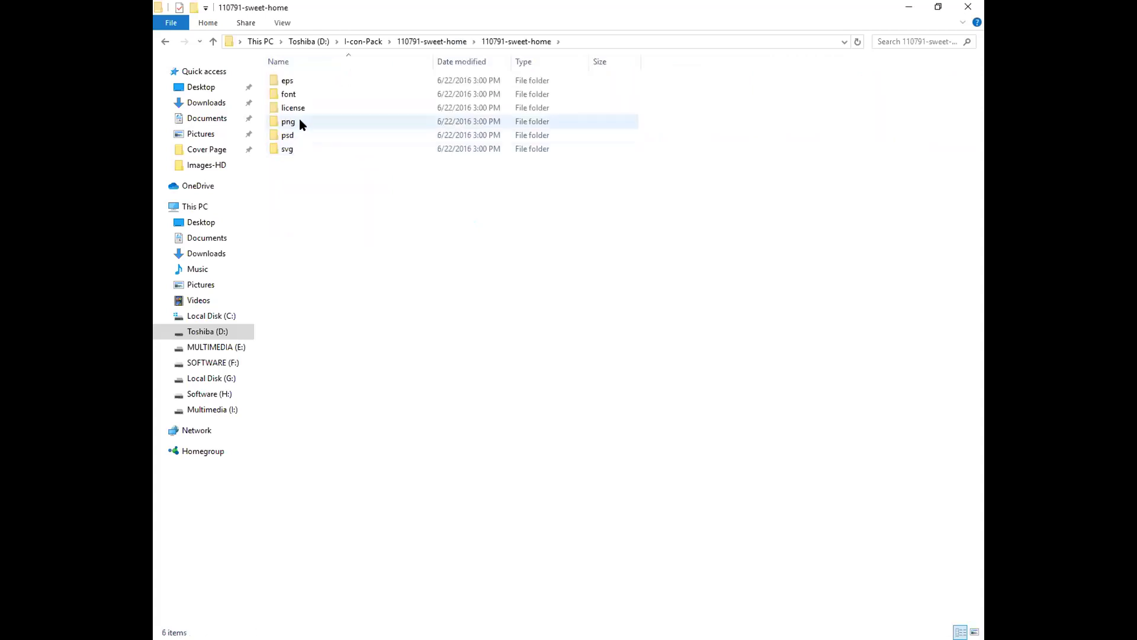
{"action": "double_click", "coordinate": [300, 123]}
{"action": "left_click_drag", "start_coordinate": [982, 184], "coordinate": [982, 471]}
{"action": "left_click_drag", "start_coordinate": [981, 447], "coordinate": [978, 95]}
{"action": "left_click", "coordinate": [165, 41]}
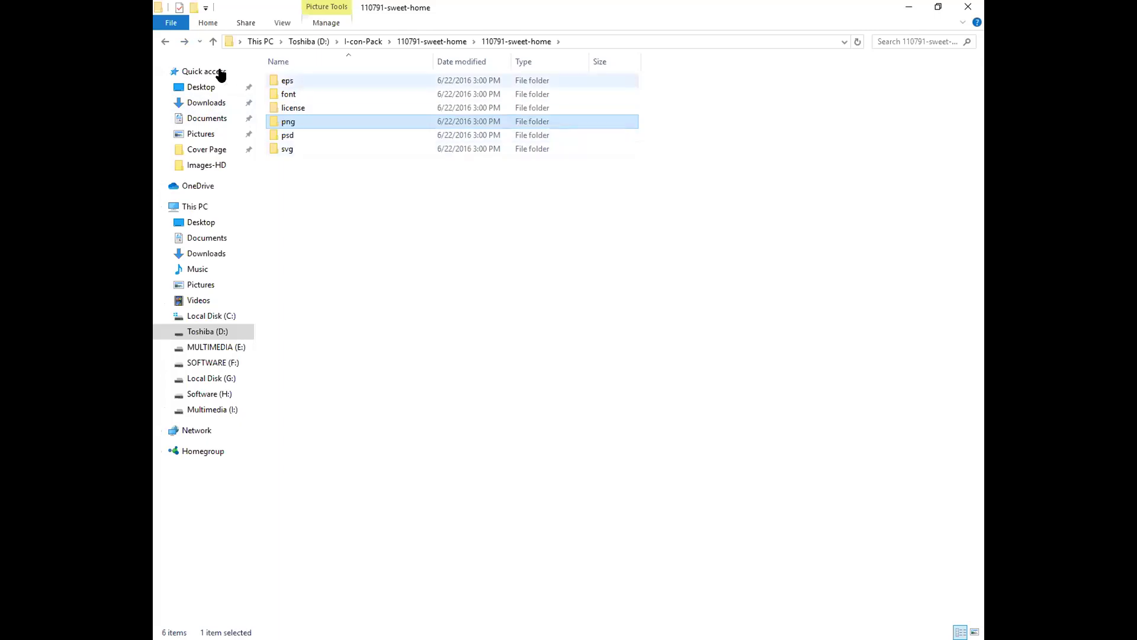
{"action": "left_click", "coordinate": [166, 41]}
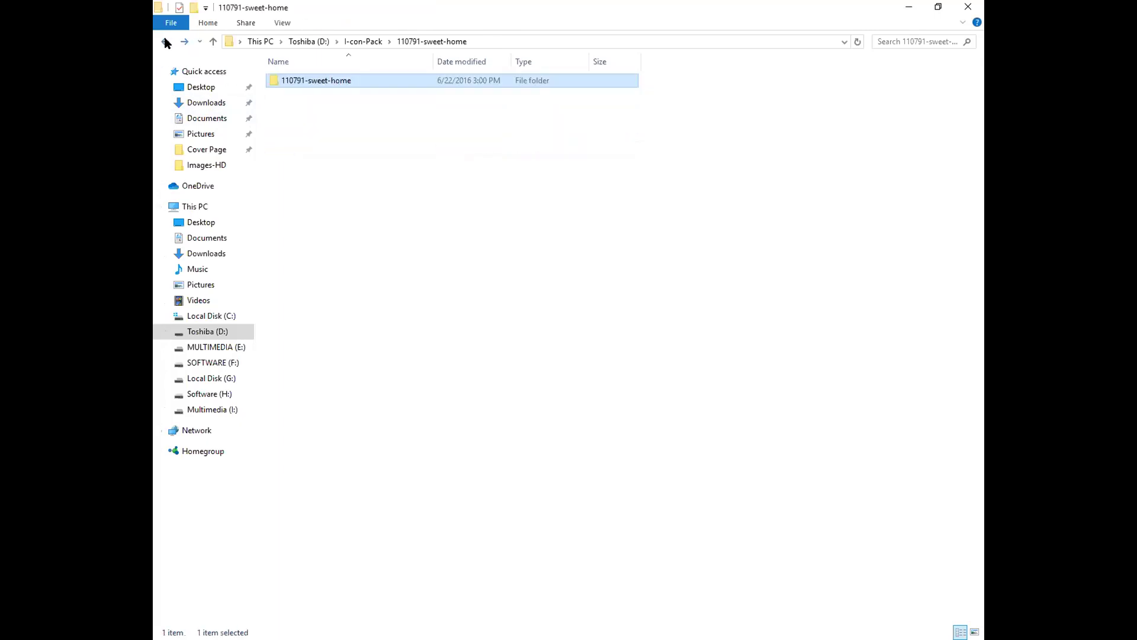
{"action": "left_click", "coordinate": [165, 41]}
- View the PNG icons of the 126466-multimedia-collection pack and return to the I-con-Pack folder
{"action": "left_click", "coordinate": [367, 120]}
{"action": "double_click", "coordinate": [368, 120]}
{"action": "double_click", "coordinate": [323, 80]}
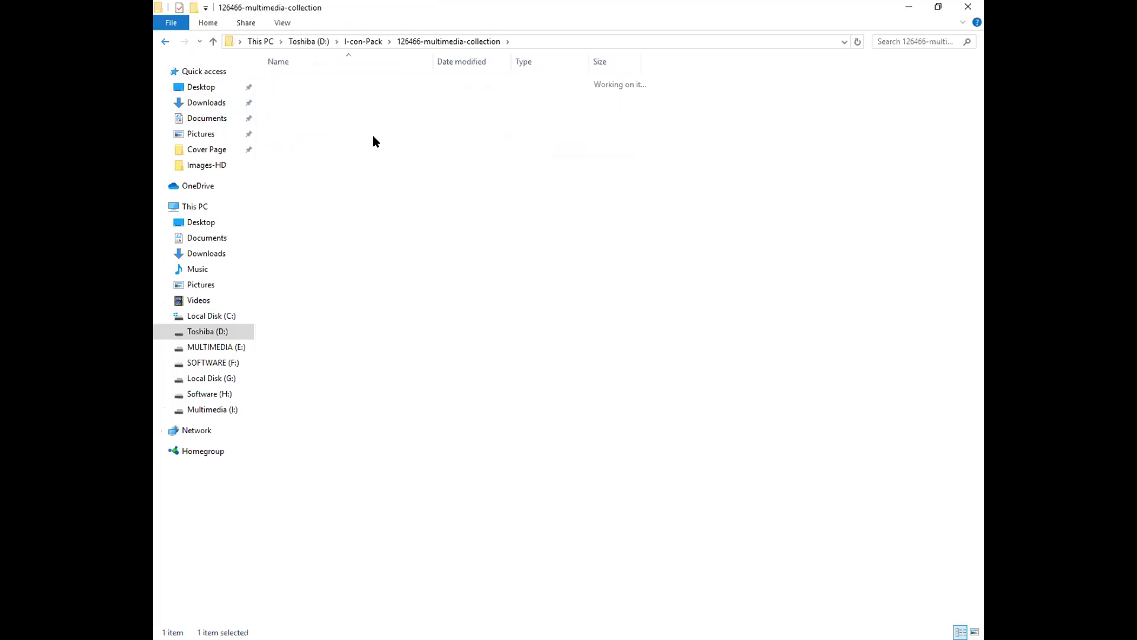
{"action": "left_click", "coordinate": [300, 123]}
{"action": "double_click", "coordinate": [300, 121]}
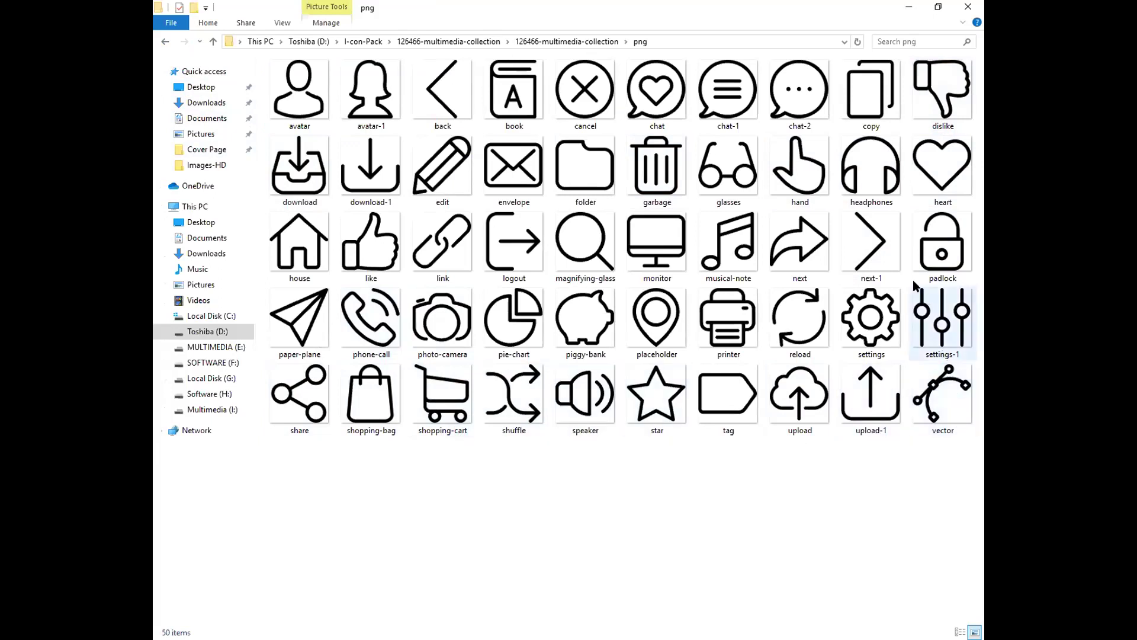
{"action": "left_click", "coordinate": [158, 42]}
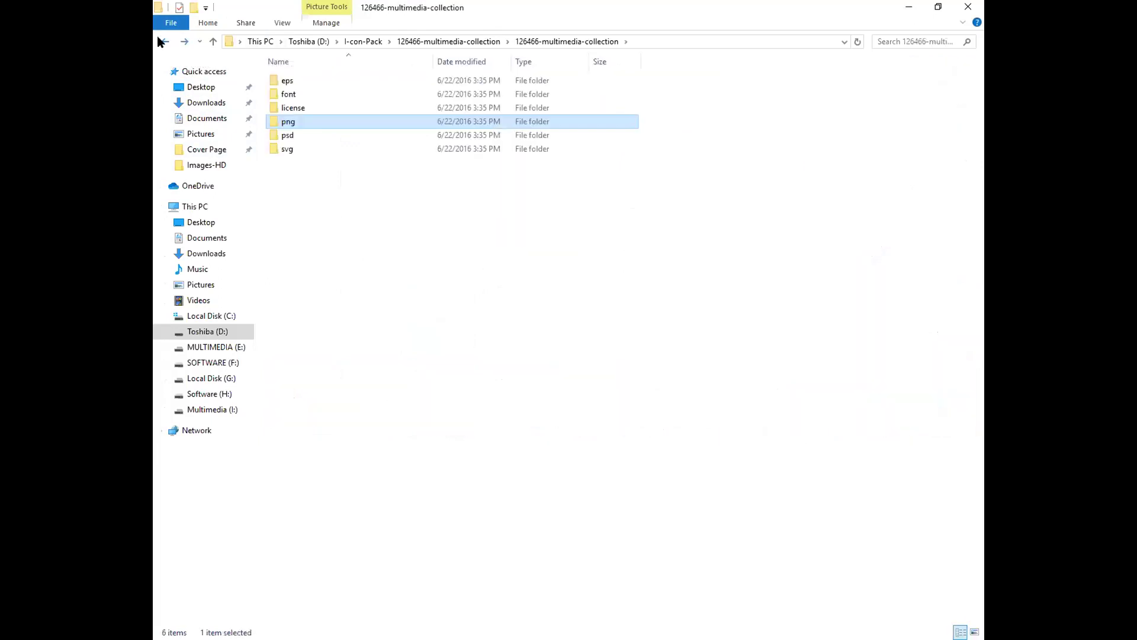
{"action": "left_click", "coordinate": [158, 40]}
{"action": "left_click", "coordinate": [166, 46]}
- View the PNG logos of the 145797-social-network-logo-collection pack and return to the I-con-Pack folder
{"action": "double_click", "coordinate": [423, 100]}
{"action": "double_click", "coordinate": [328, 83]}
{"action": "double_click", "coordinate": [308, 108]}
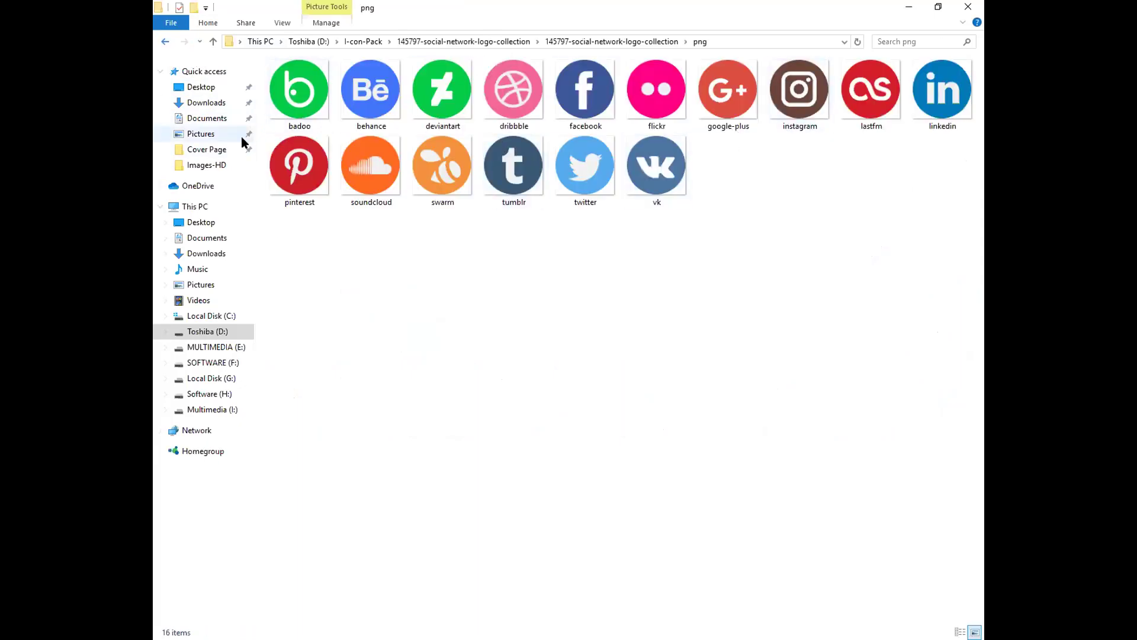
{"action": "left_click", "coordinate": [165, 41]}
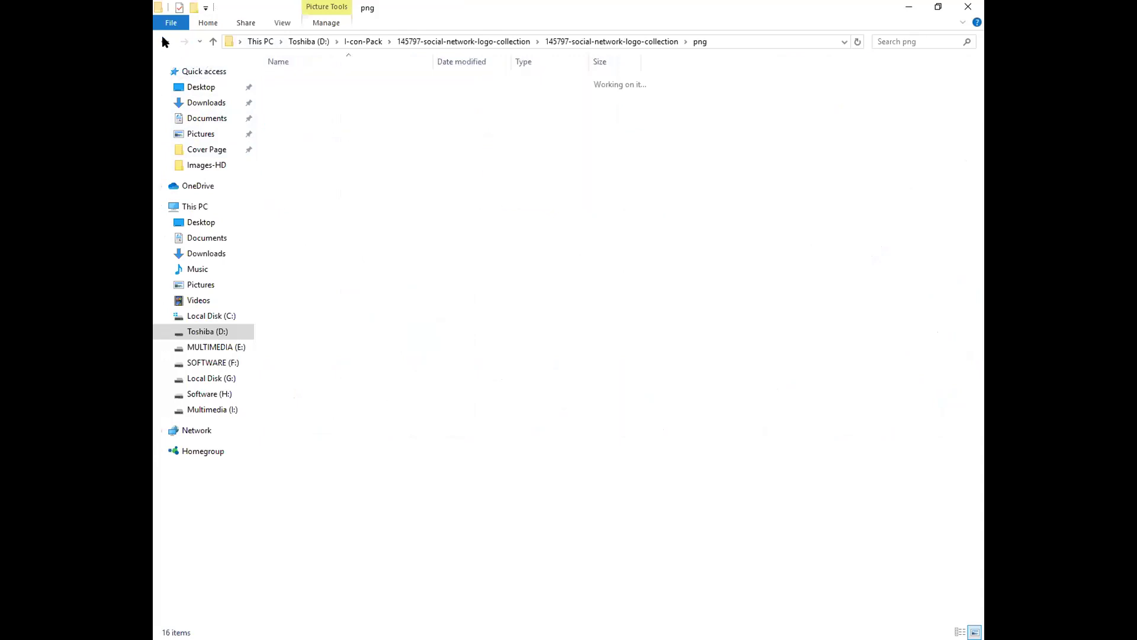
{"action": "left_click", "coordinate": [164, 42]}
{"action": "left_click", "coordinate": [166, 42]}
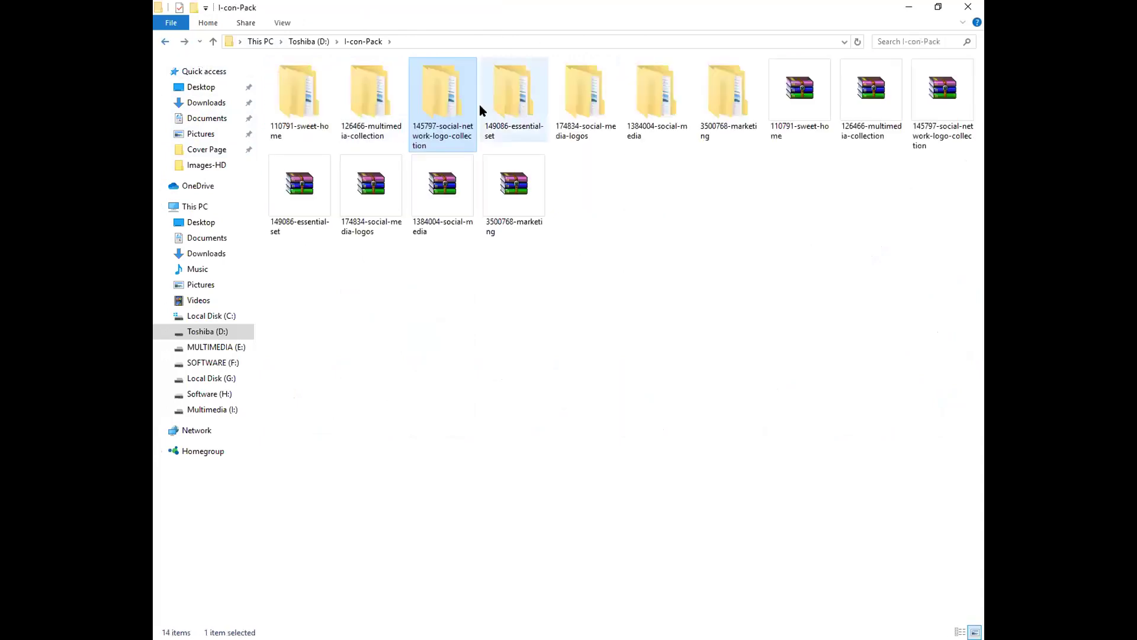
- Look through all the PNG icons of the 149086-essential-set pack
{"action": "double_click", "coordinate": [508, 112]}
{"action": "double_click", "coordinate": [346, 84]}
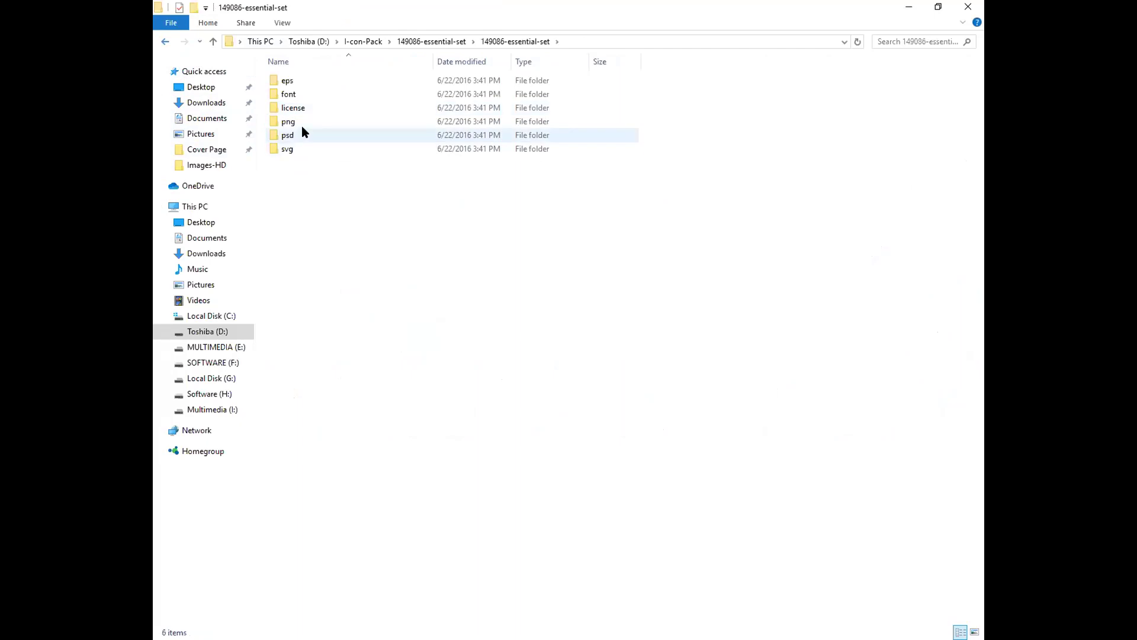
{"action": "double_click", "coordinate": [343, 124]}
{"action": "left_click_drag", "start_coordinate": [980, 112], "coordinate": [982, 566]}
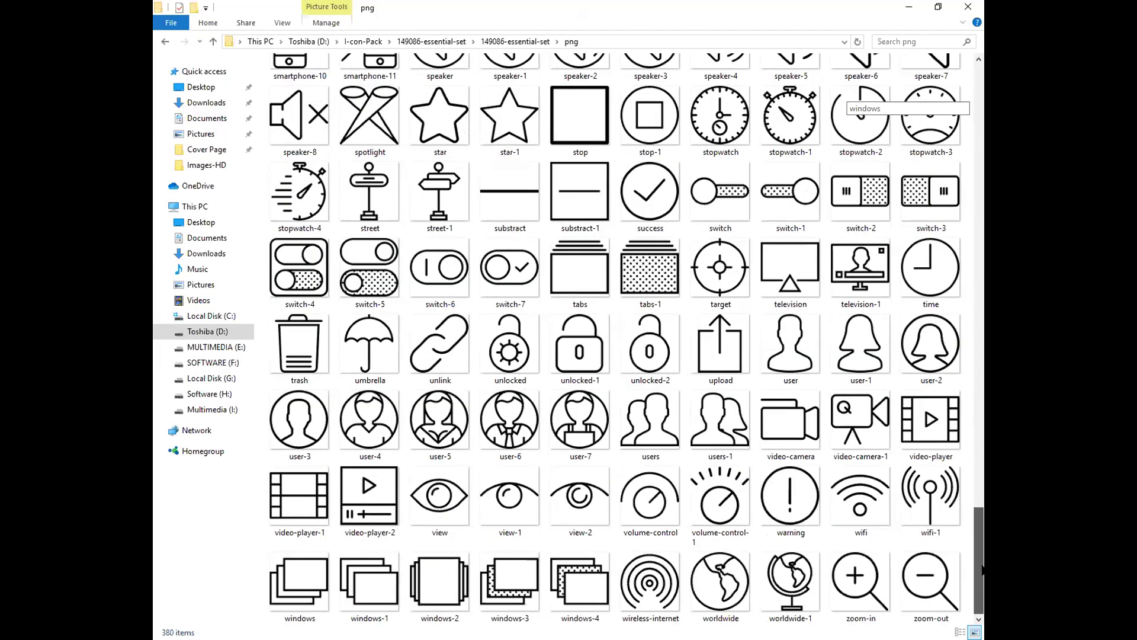
{"action": "left_click_drag", "start_coordinate": [978, 546], "coordinate": [981, 59]}
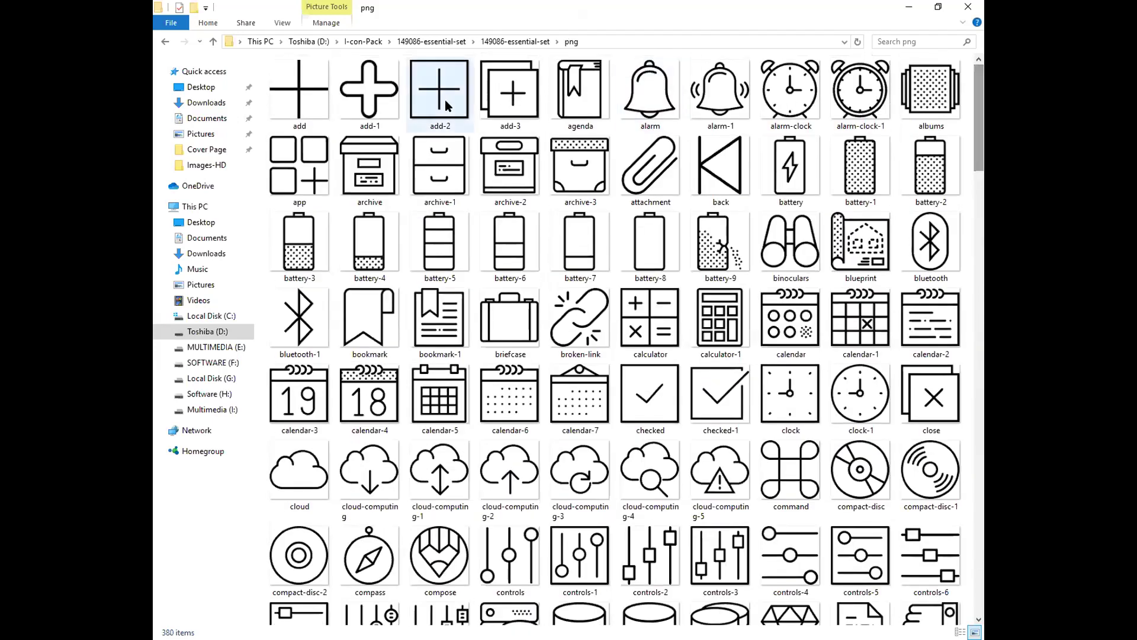
{"action": "scroll", "coordinate": [445, 99], "scroll_direction": "down", "scroll_amount": 15}
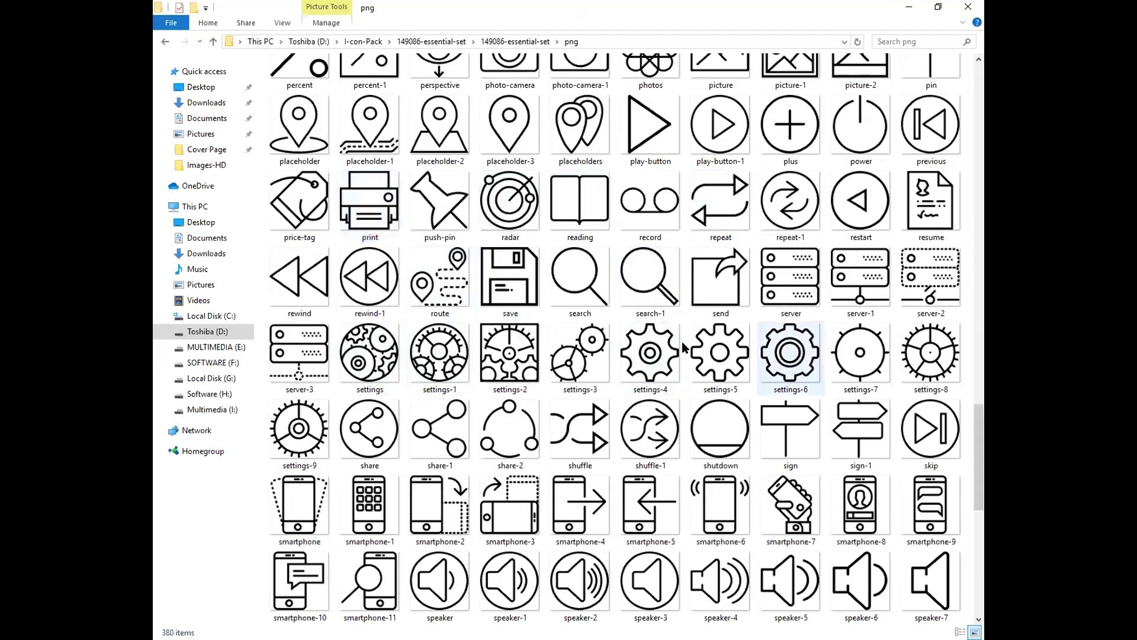
- Examine the remaining PNG icons of the 149086-essential-set pack, from the placeholder icons through zoom-out, and return to the first icons
{"action": "scroll", "coordinate": [684, 347], "scroll_direction": "down", "scroll_amount": 3}
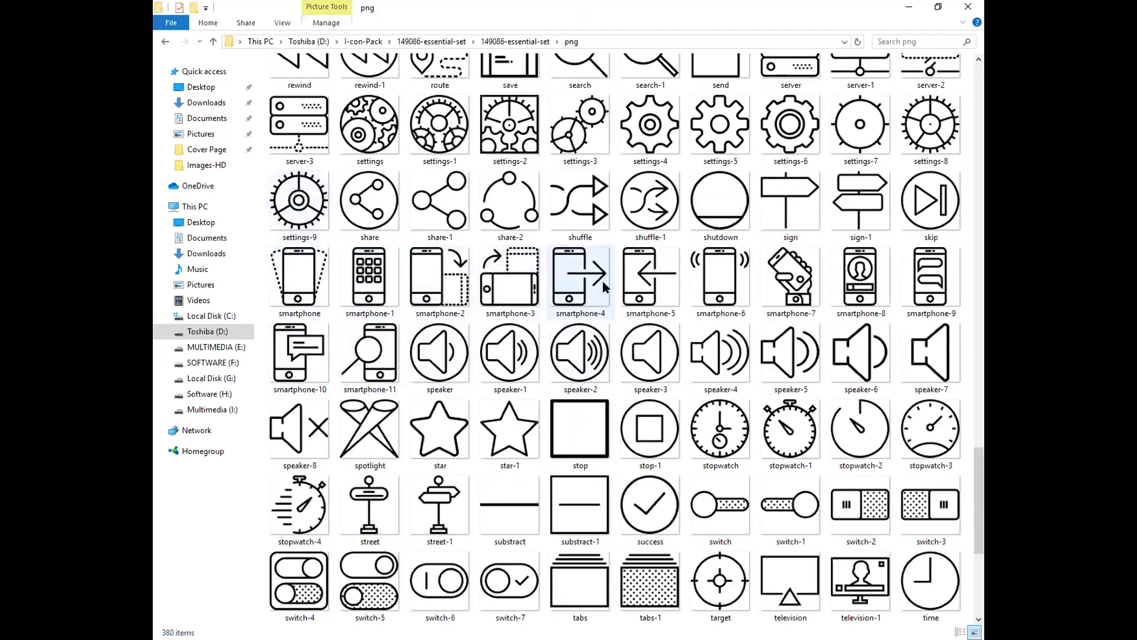
{"action": "scroll", "coordinate": [723, 231], "scroll_direction": "up", "scroll_amount": 3}
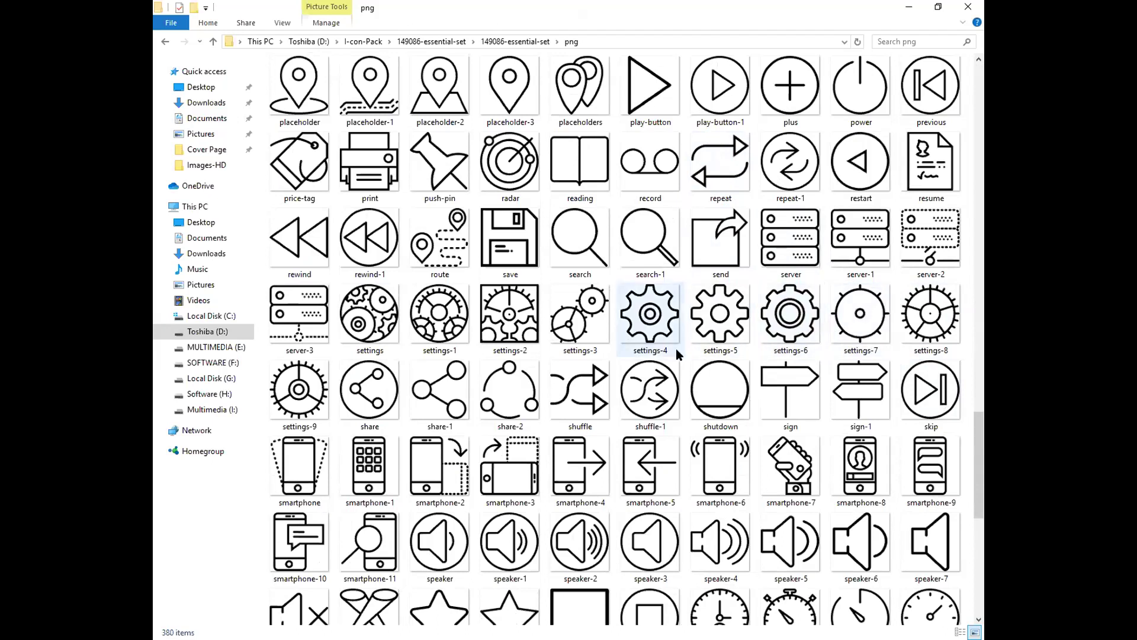
{"action": "scroll", "coordinate": [659, 354], "scroll_direction": "down", "scroll_amount": 3}
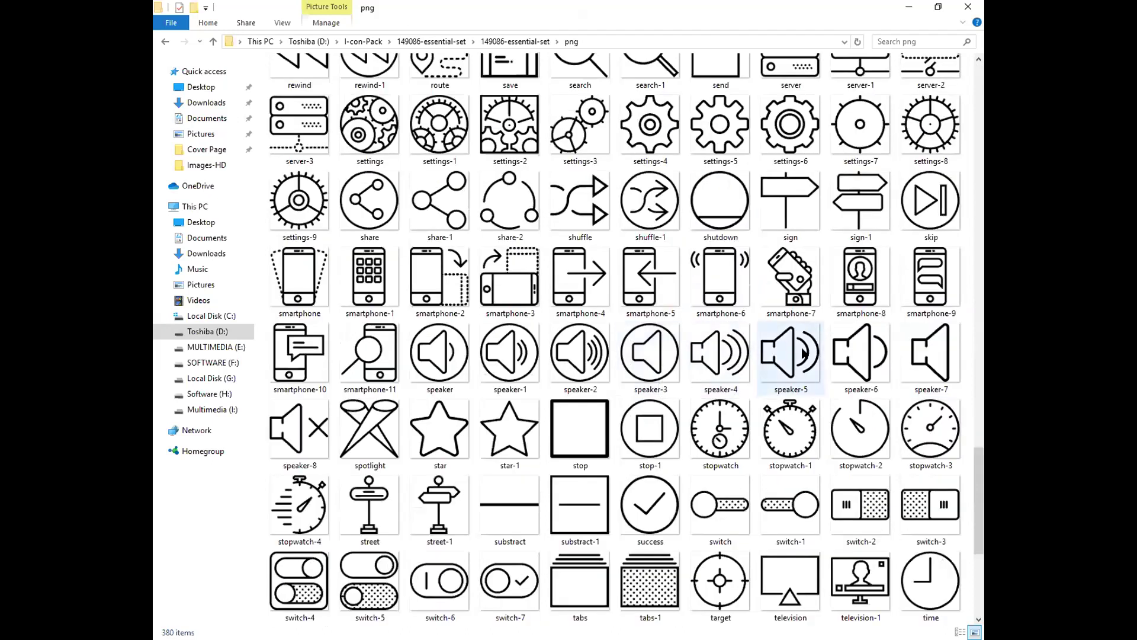
{"action": "scroll", "coordinate": [788, 350], "scroll_direction": "down", "scroll_amount": 4}
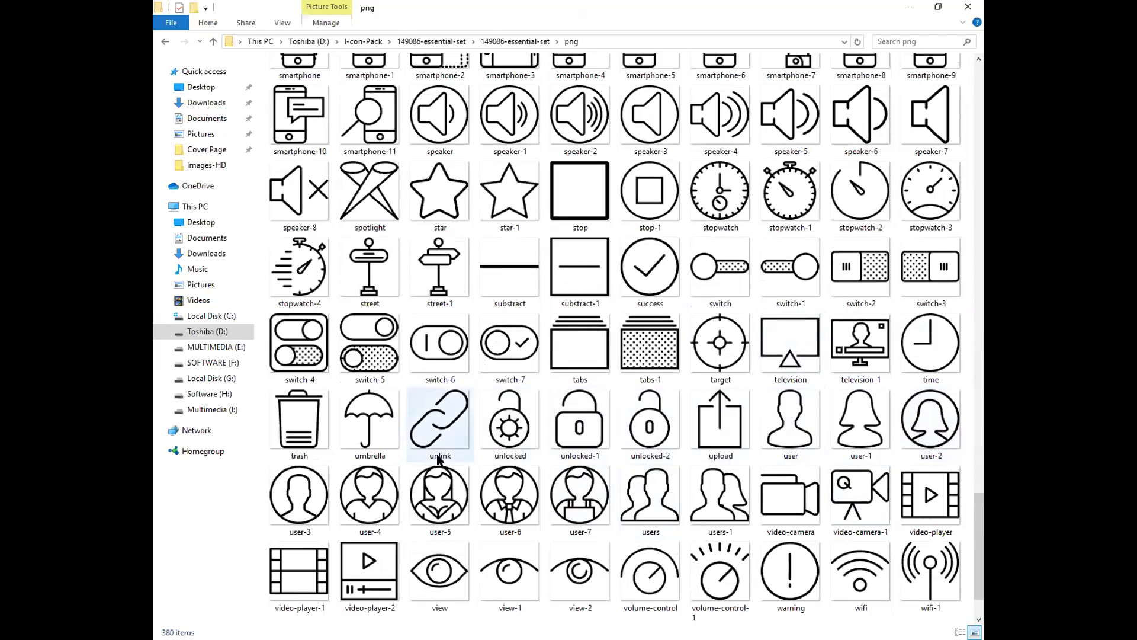
{"action": "scroll", "coordinate": [531, 350], "scroll_direction": "down", "scroll_amount": 1}
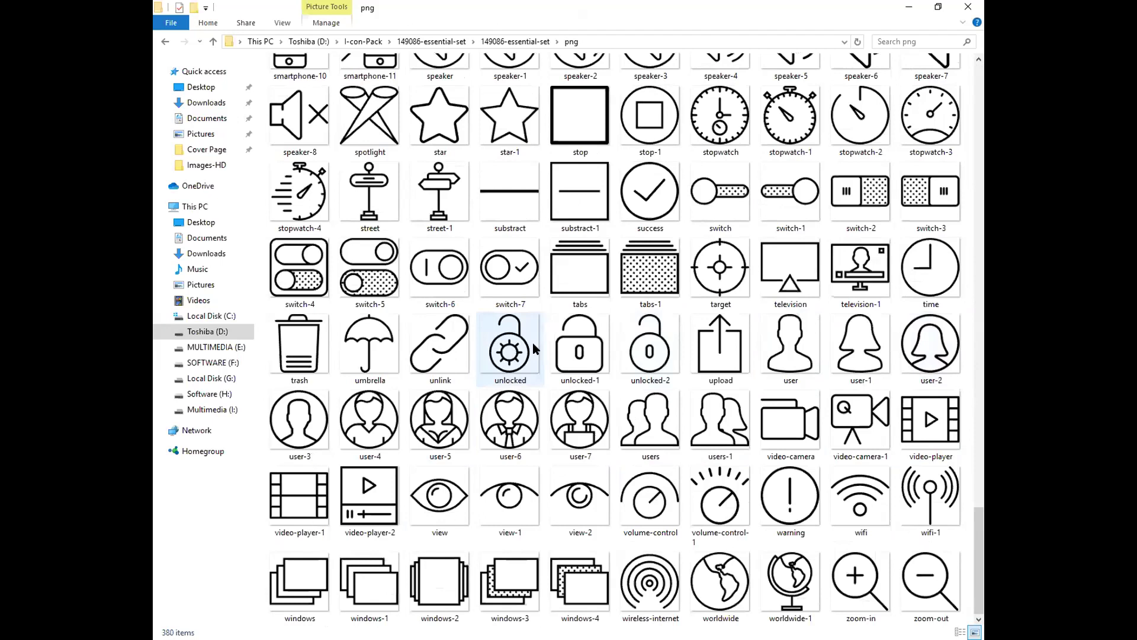
{"action": "scroll", "coordinate": [531, 341], "scroll_direction": "up", "scroll_amount": 20}
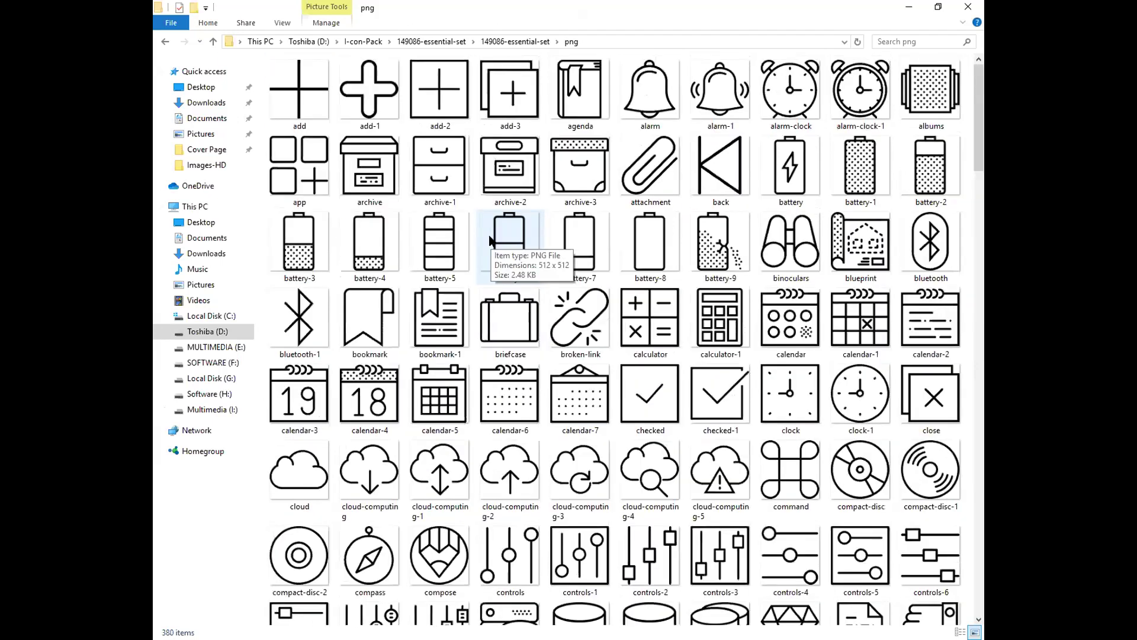
- Look through the EPS files of the 149086-essential-set pack and return to the I-con-Pack folder
{"action": "left_click", "coordinate": [162, 42]}
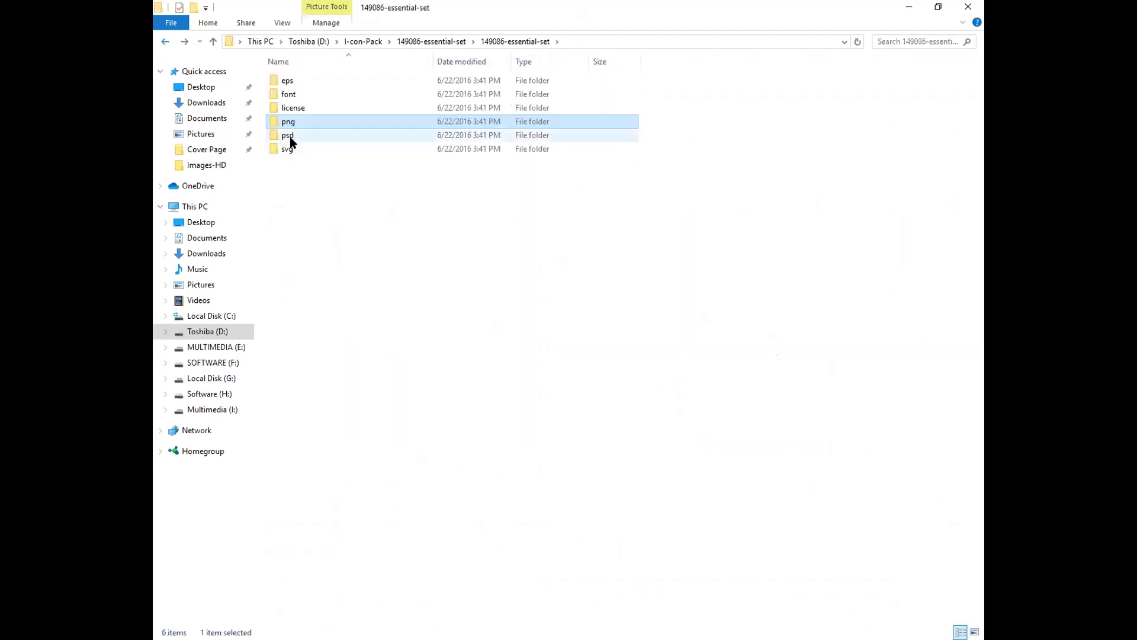
{"action": "left_click", "coordinate": [294, 79]}
{"action": "double_click", "coordinate": [294, 79]}
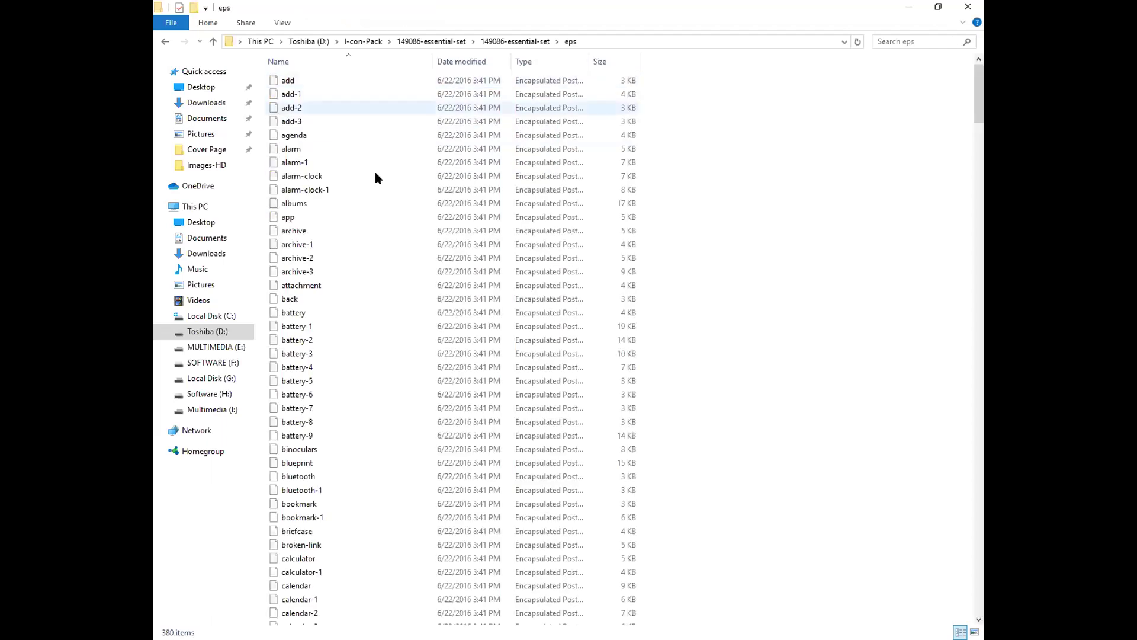
{"action": "scroll", "coordinate": [353, 282], "scroll_direction": "down", "scroll_amount": 10}
{"action": "scroll", "coordinate": [353, 287], "scroll_direction": "down", "scroll_amount": 4}
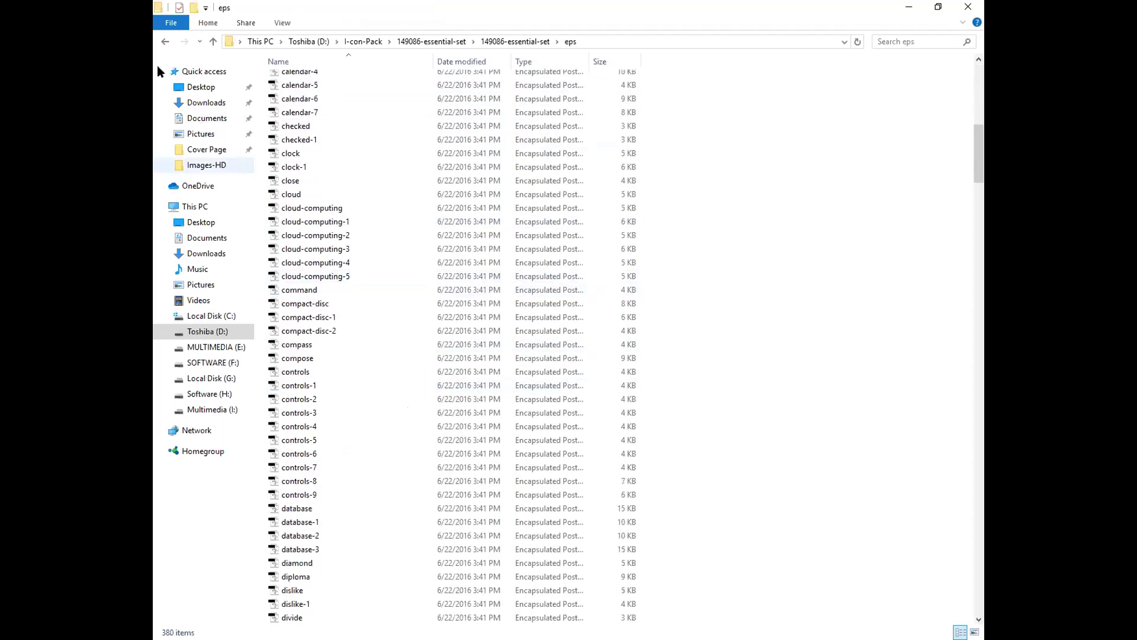
{"action": "left_click", "coordinate": [165, 42]}
{"action": "left_click", "coordinate": [165, 42]}
{"action": "left_click", "coordinate": [165, 42]}
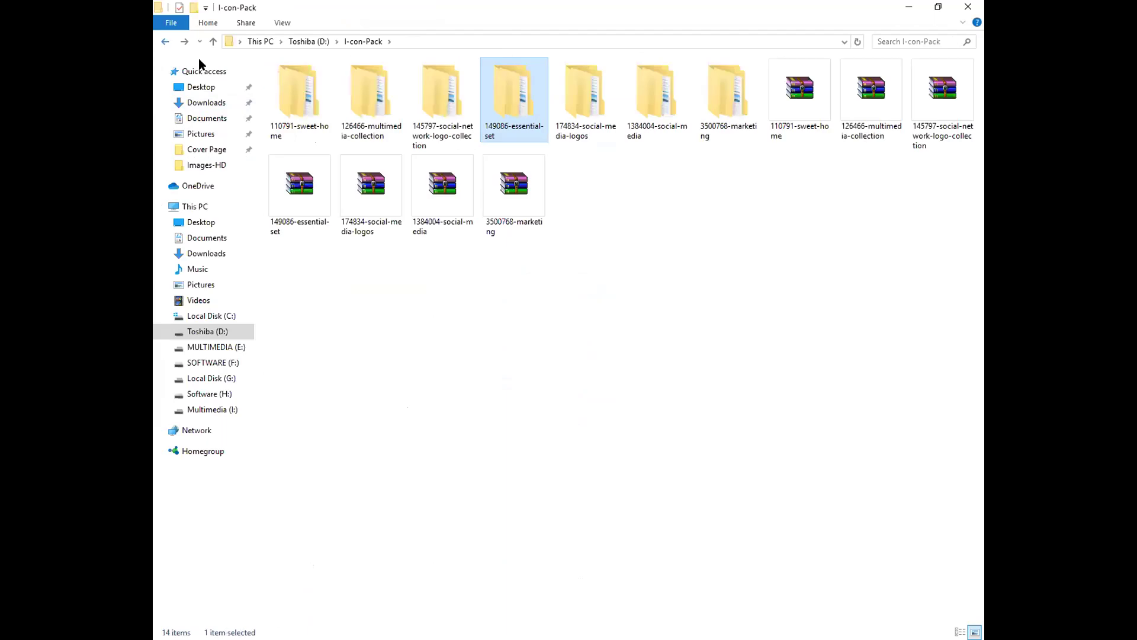
- View the PNG logos of the 174834-social-media-logos pack and return to the I-con-Pack folder
{"action": "double_click", "coordinate": [582, 94]}
{"action": "double_click", "coordinate": [330, 82]}
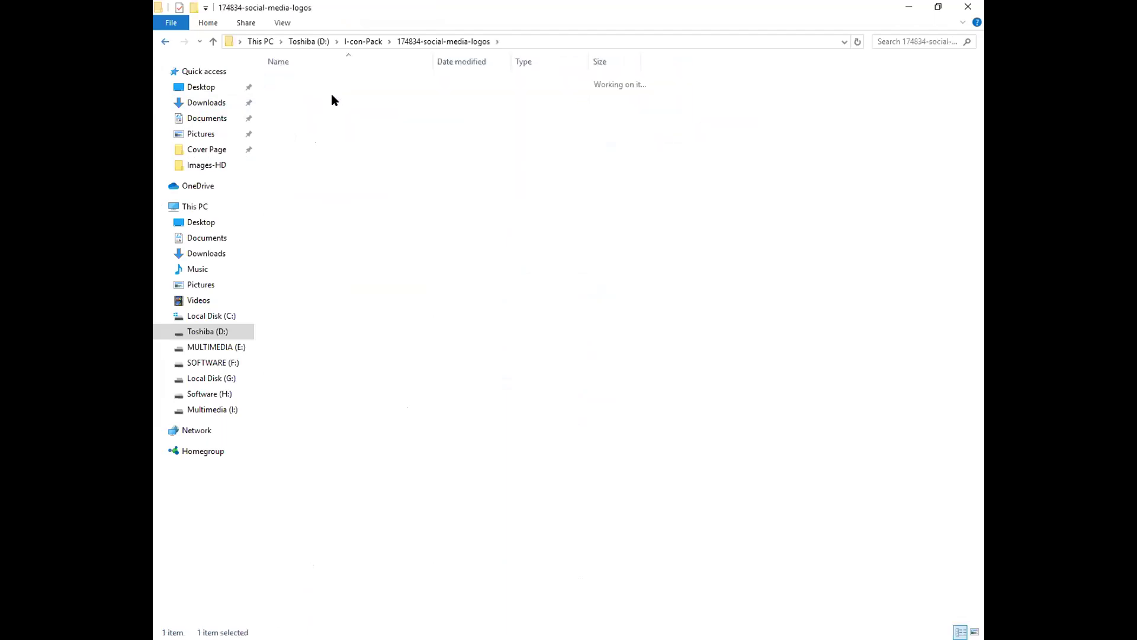
{"action": "double_click", "coordinate": [300, 107]}
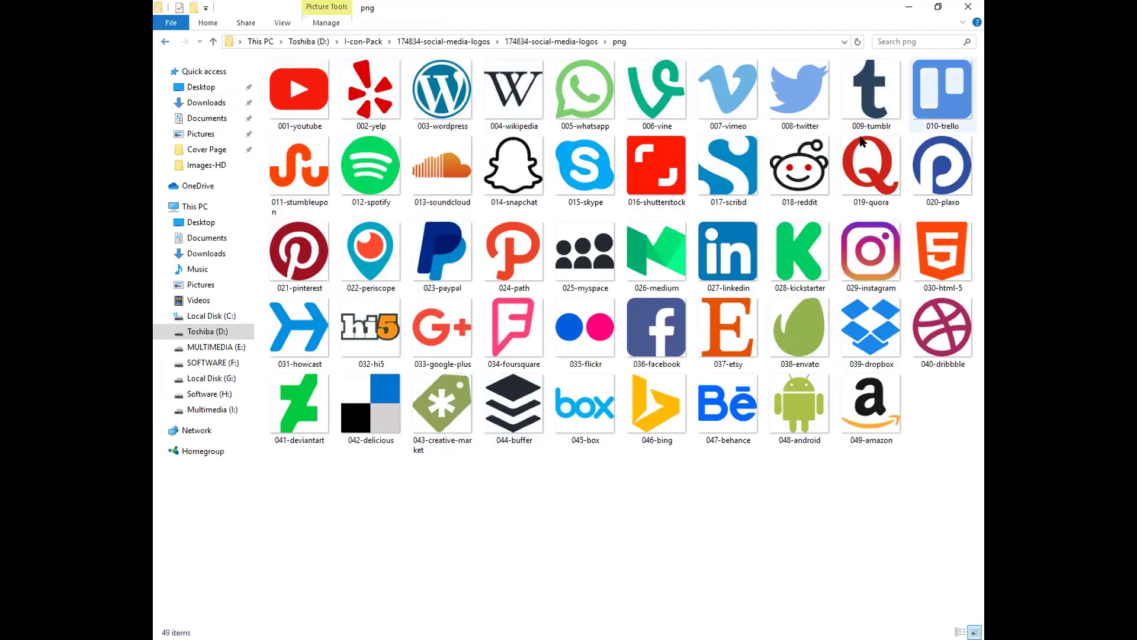
{"action": "left_click", "coordinate": [461, 248]}
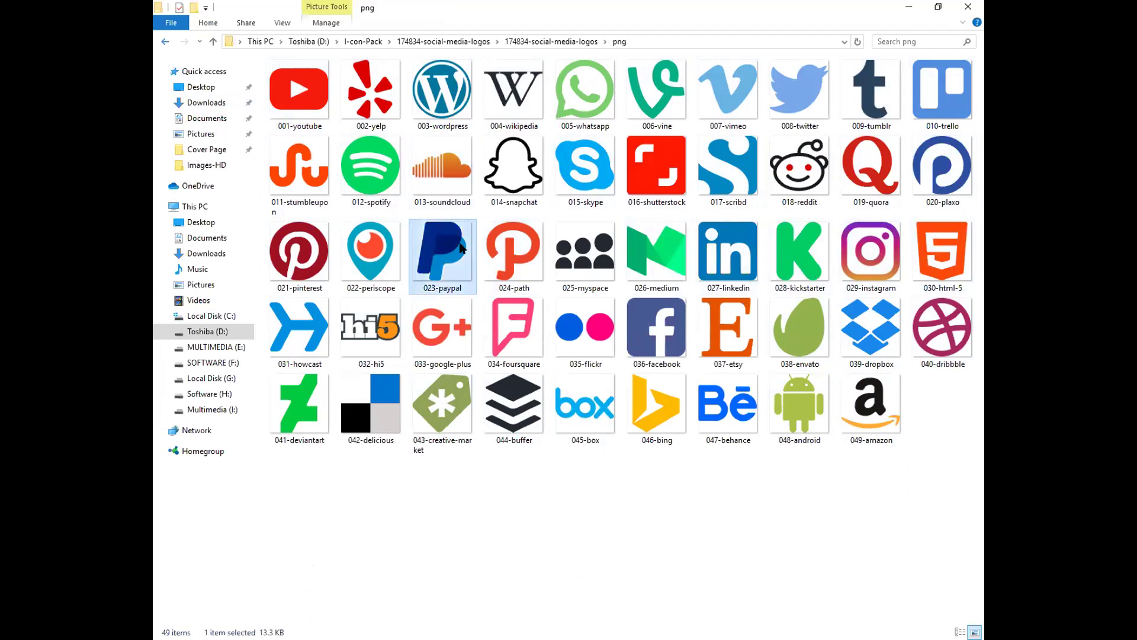
{"action": "left_click", "coordinate": [165, 41]}
{"action": "left_click", "coordinate": [164, 41]}
{"action": "left_click", "coordinate": [165, 41]}
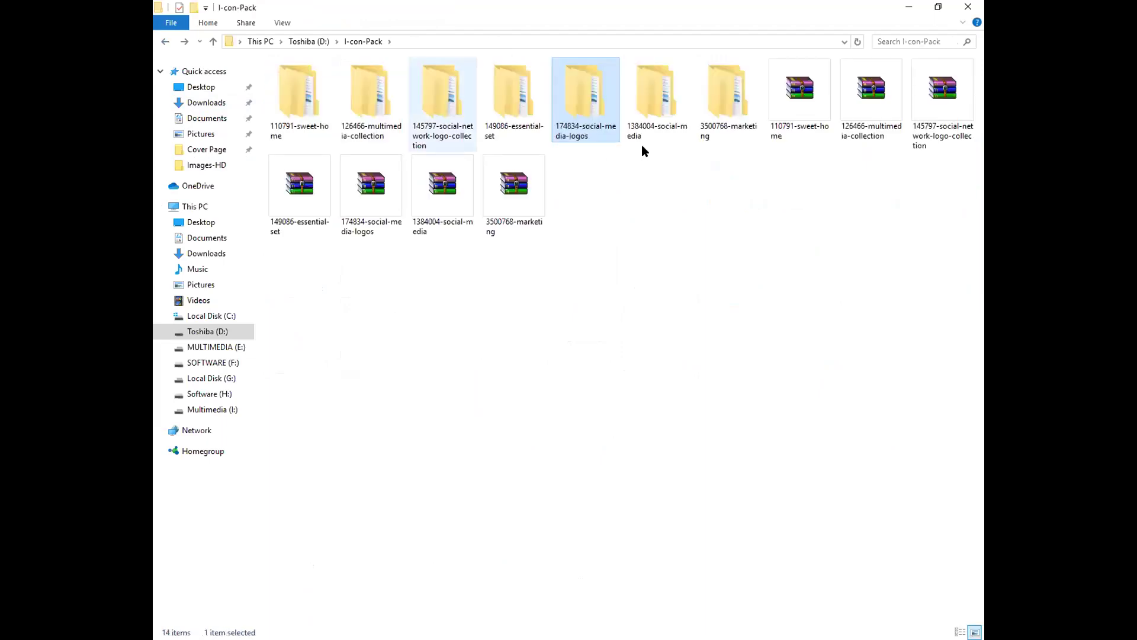
- View the PNG icons of the 1384004-social-media pack and return to the I-con-Pack folder
{"action": "double_click", "coordinate": [649, 115]}
{"action": "double_click", "coordinate": [332, 82]}
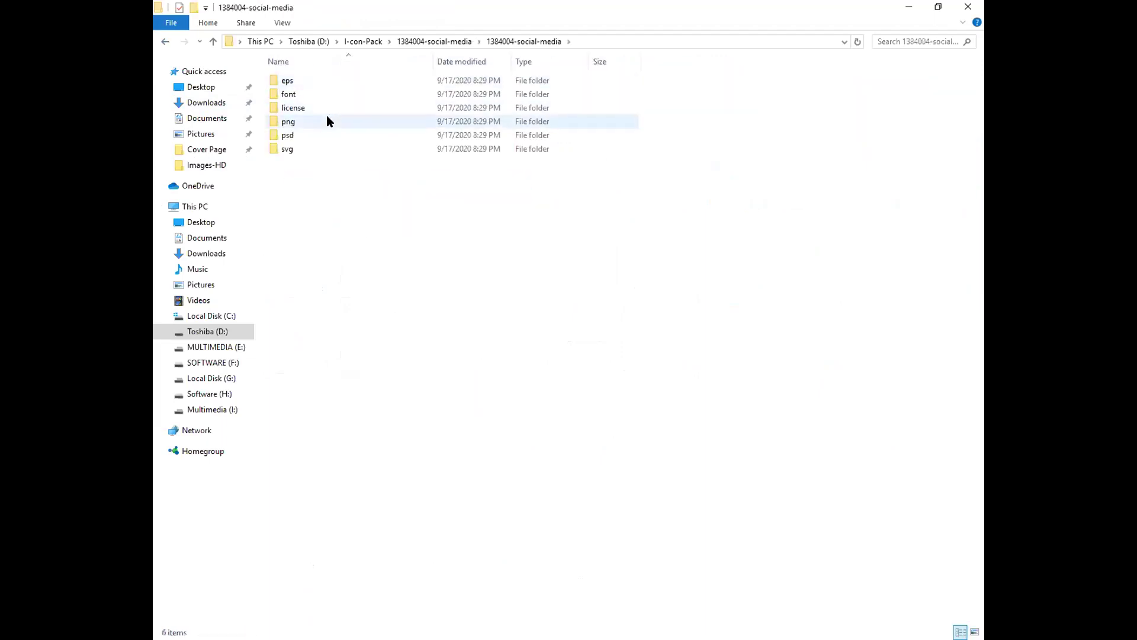
{"action": "double_click", "coordinate": [327, 119]}
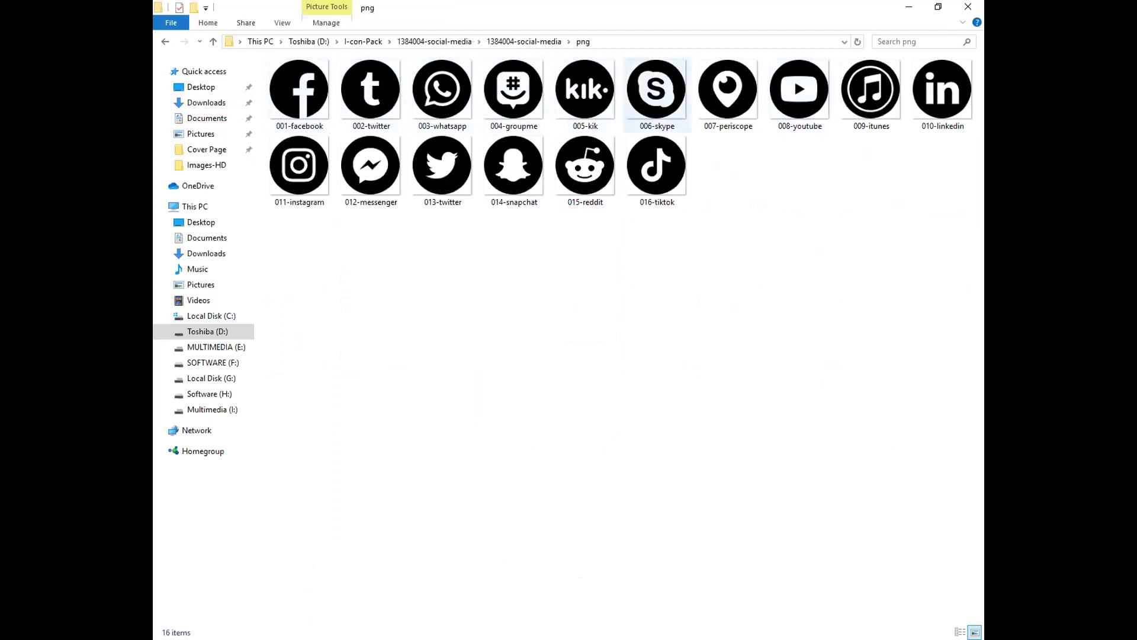
{"action": "left_click", "coordinate": [303, 92]}
{"action": "left_click", "coordinate": [468, 100]}
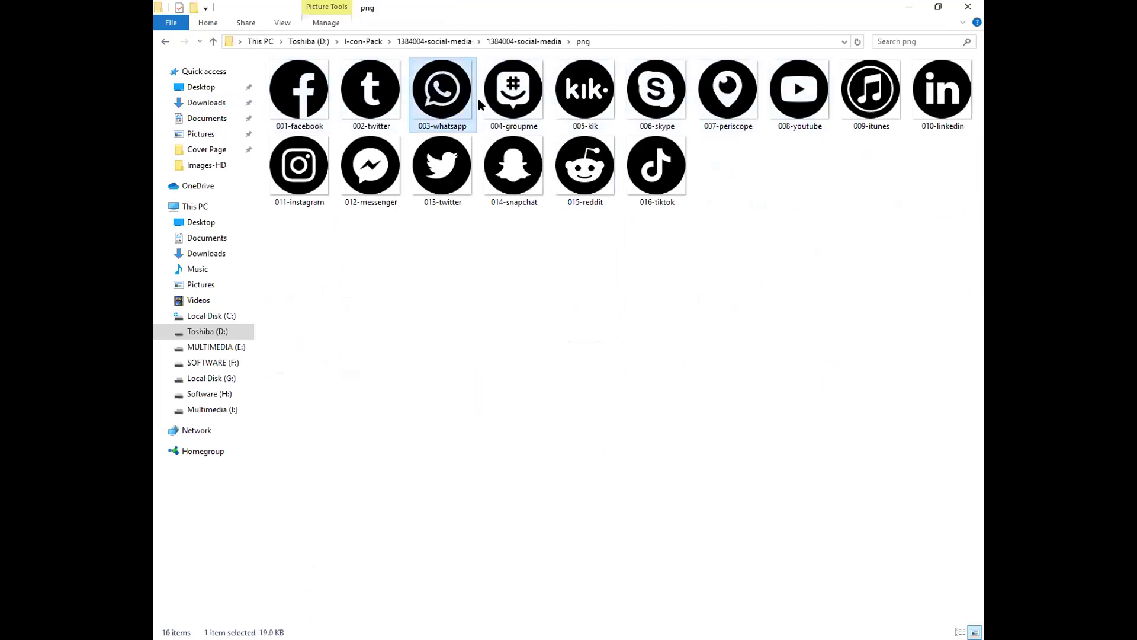
{"action": "left_click", "coordinate": [167, 42]}
{"action": "left_click", "coordinate": [168, 42]}
{"action": "left_click", "coordinate": [168, 43]}
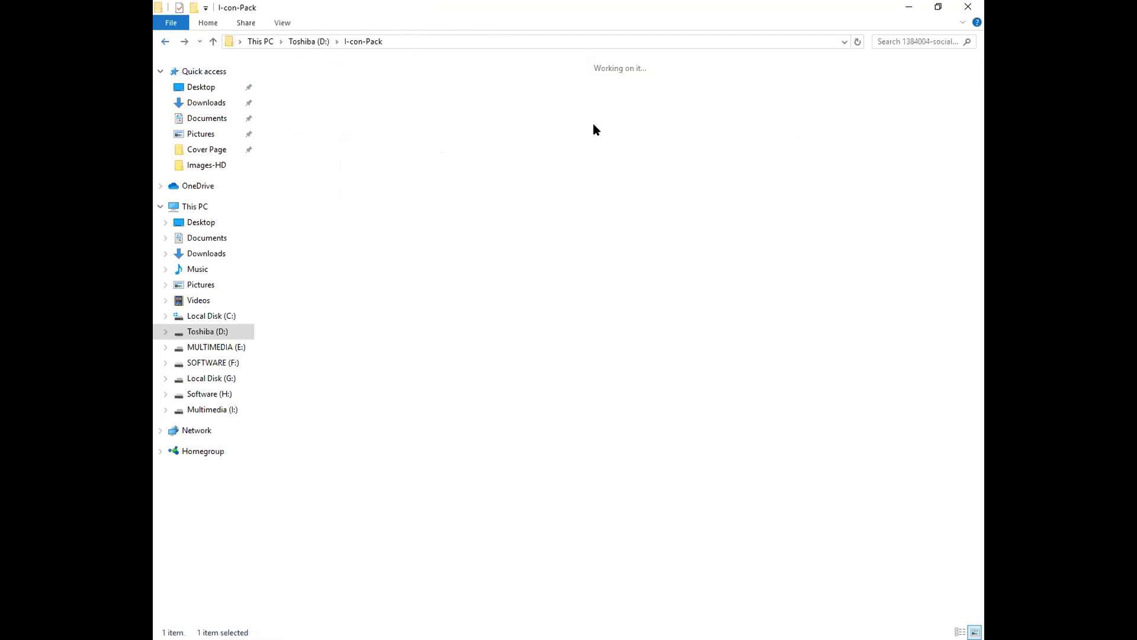
- Open the PNG folder of the 3500768-marketing pack and examine its icons, such as the calendar, phone call and bar graph
{"action": "double_click", "coordinate": [742, 120]}
{"action": "double_click", "coordinate": [321, 84]}
{"action": "left_click", "coordinate": [301, 108]}
{"action": "double_click", "coordinate": [300, 107]}
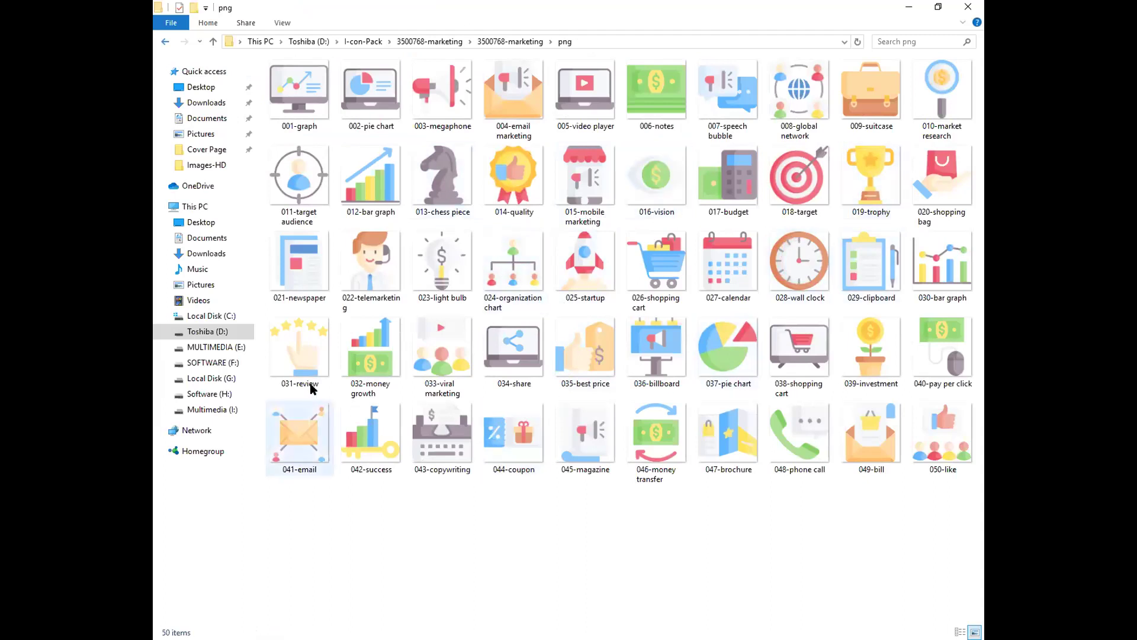
{"action": "left_click", "coordinate": [363, 355]}
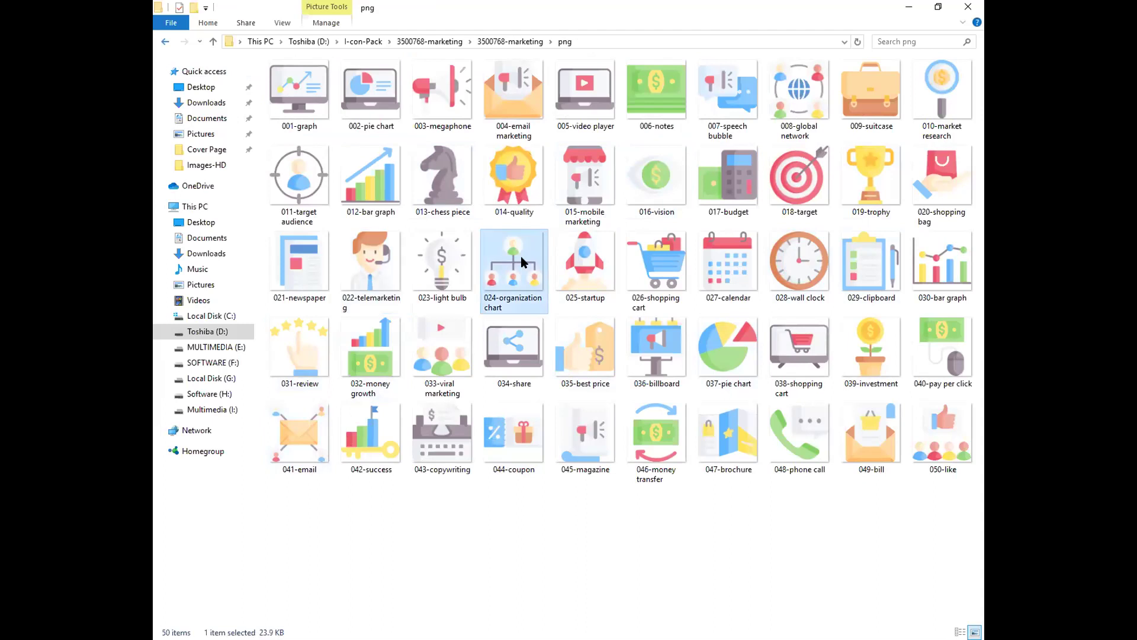
{"action": "left_click", "coordinate": [657, 261]}
{"action": "left_click", "coordinate": [727, 262]}
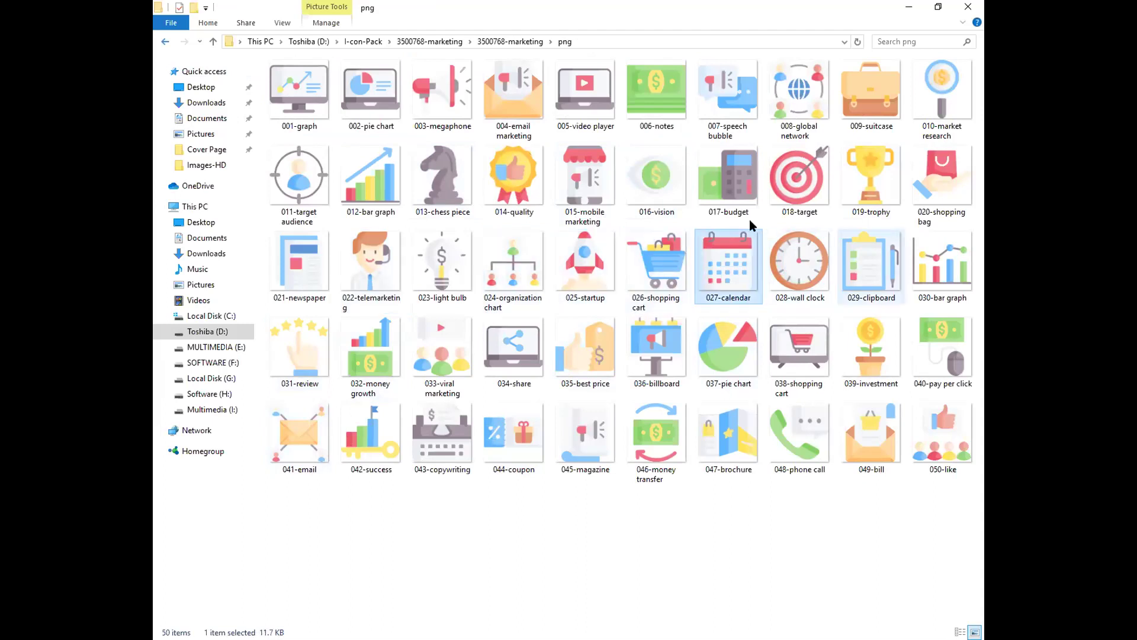
{"action": "left_click", "coordinate": [668, 195]}
{"action": "left_click", "coordinate": [798, 436]}
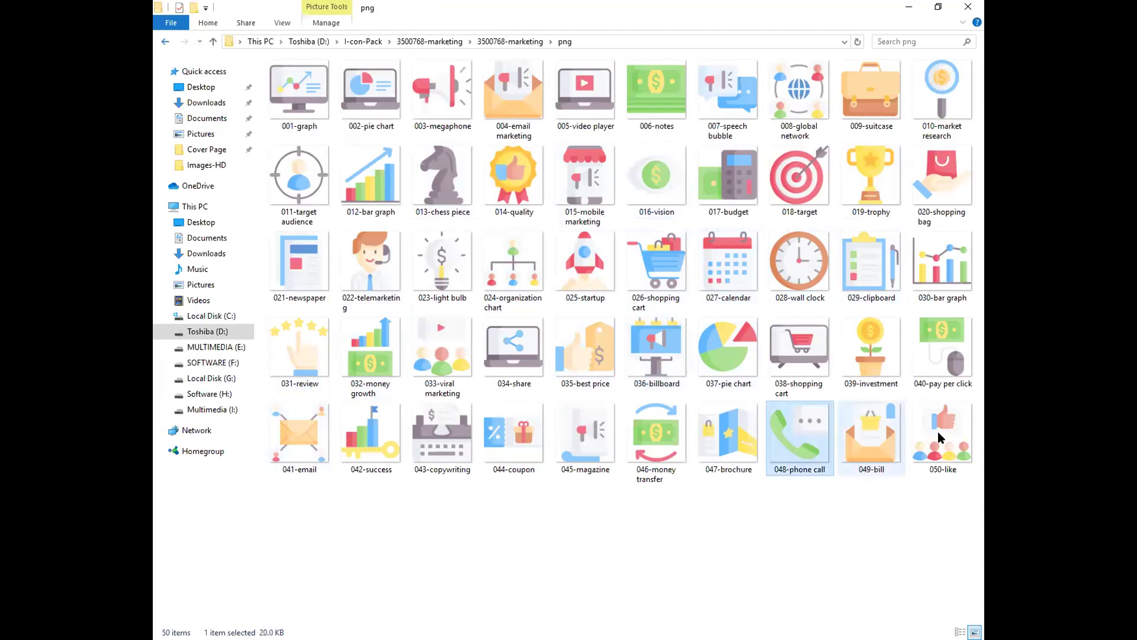
{"action": "left_click", "coordinate": [942, 263]}
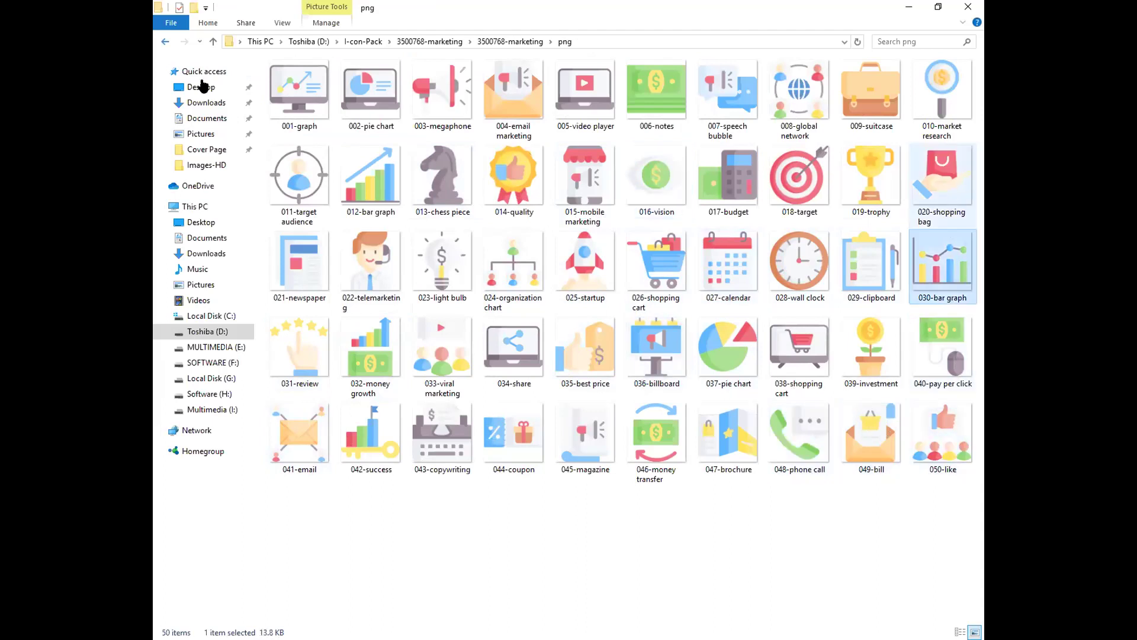
- Check the file format subfolders of the 3500768-marketing pack, including eps, and return to the I-con-Pack folder
{"action": "left_click", "coordinate": [164, 42]}
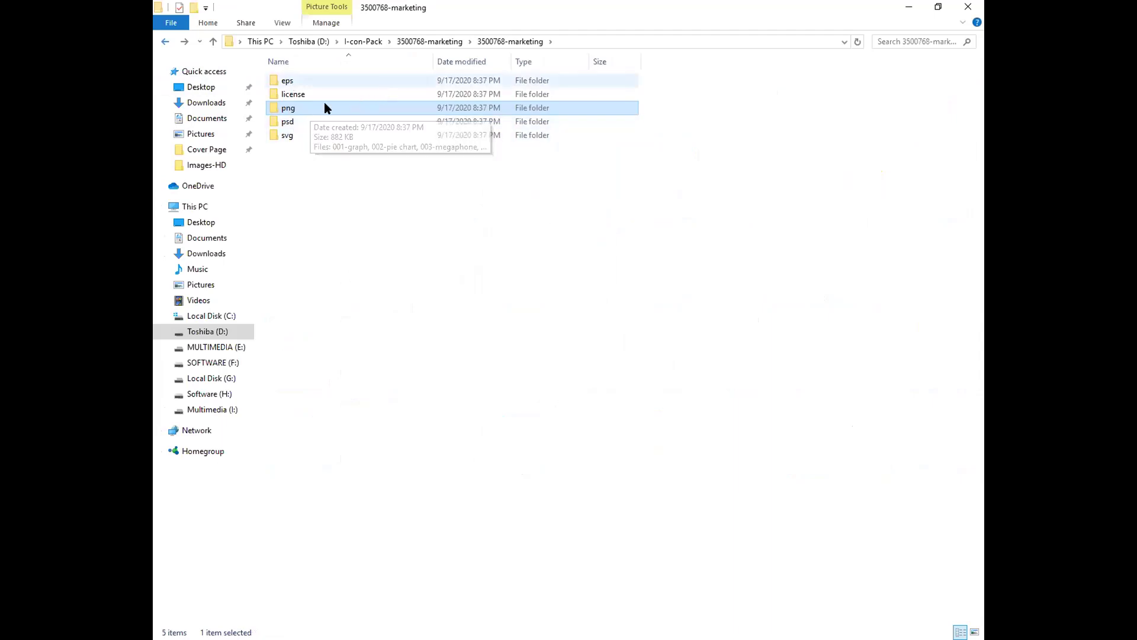
{"action": "left_click", "coordinate": [289, 80]}
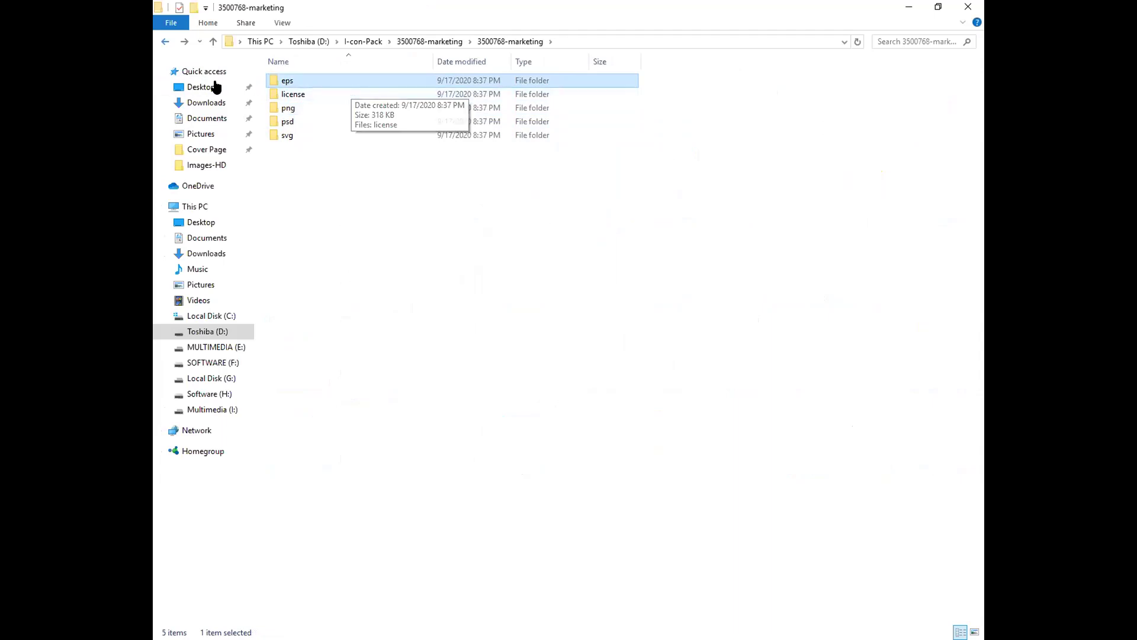
{"action": "left_click", "coordinate": [163, 43]}
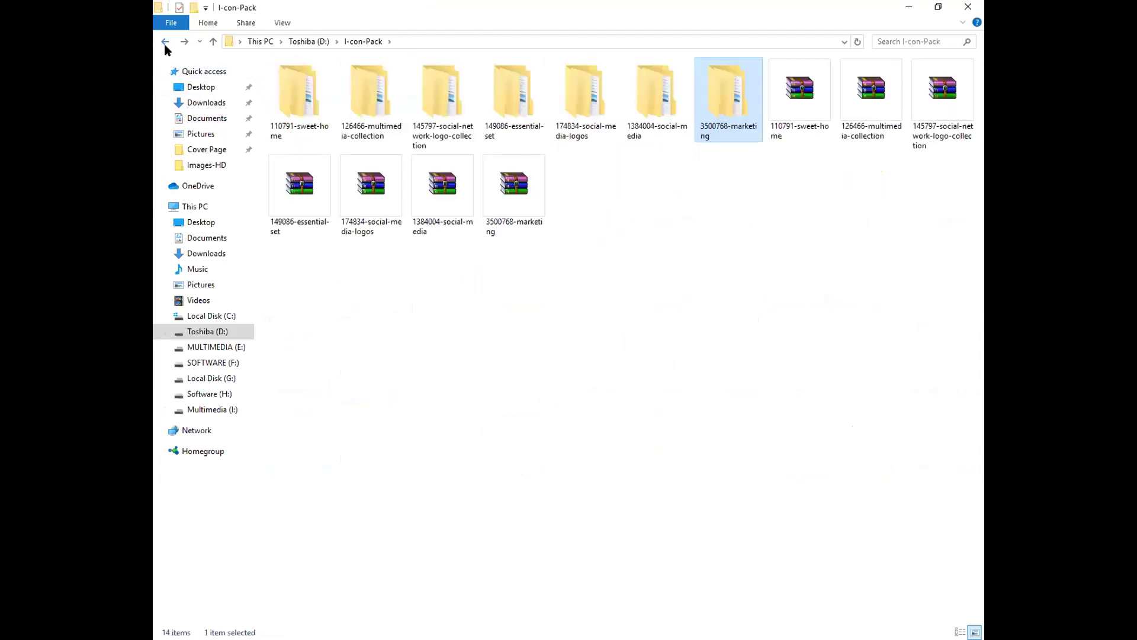